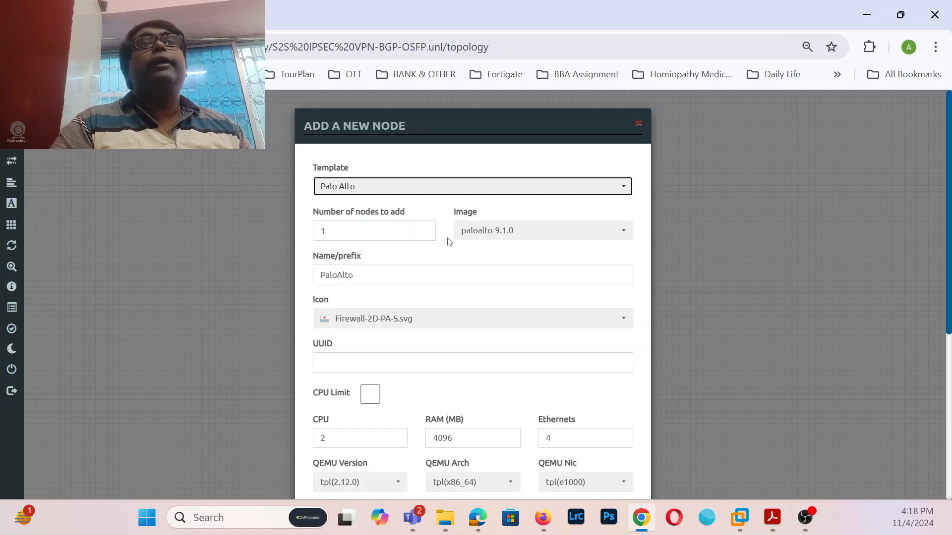
- Choose the paloalto-10.1.0 image and set the node RAM to 8192 MB
click(625, 233)
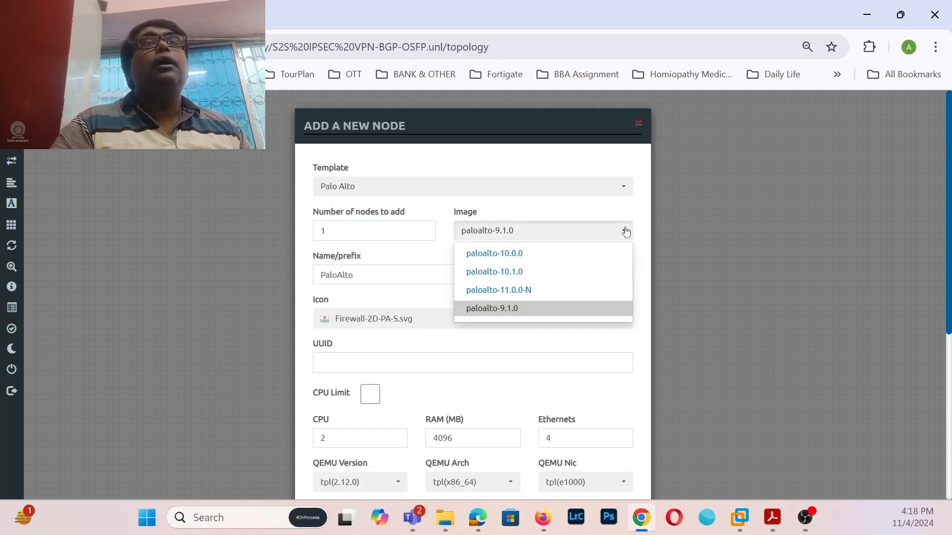
click(542, 277)
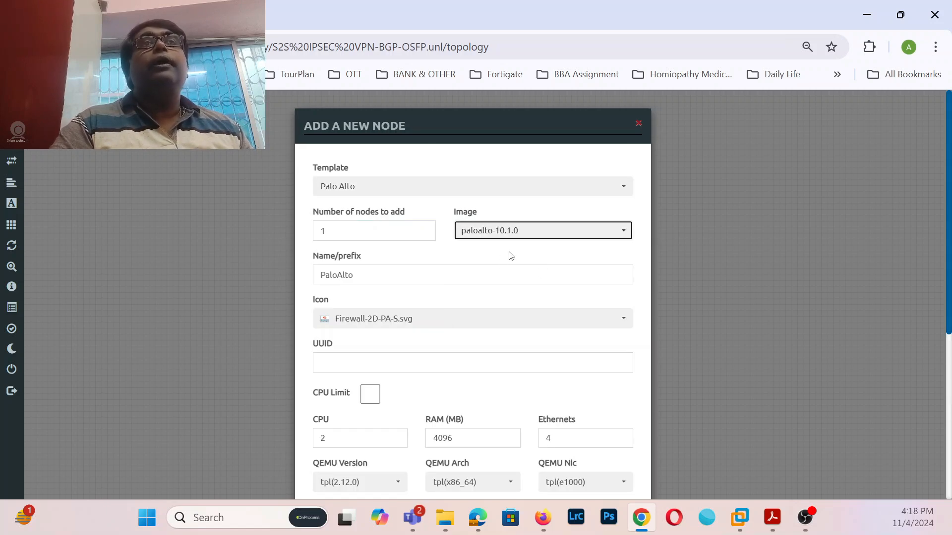
scroll(582, 264, down, 3)
click(438, 288)
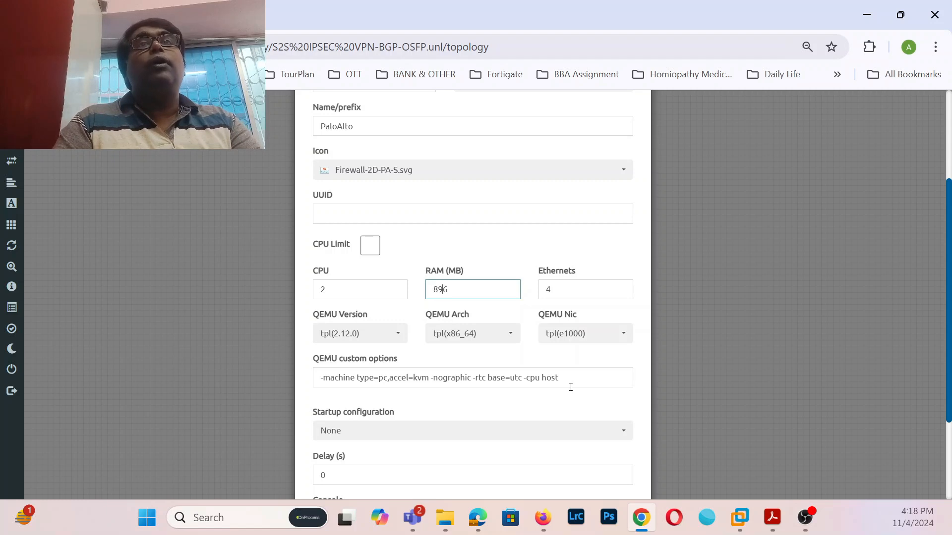
key(BackSpace)
text(2)
scroll(553, 342, down, 3)
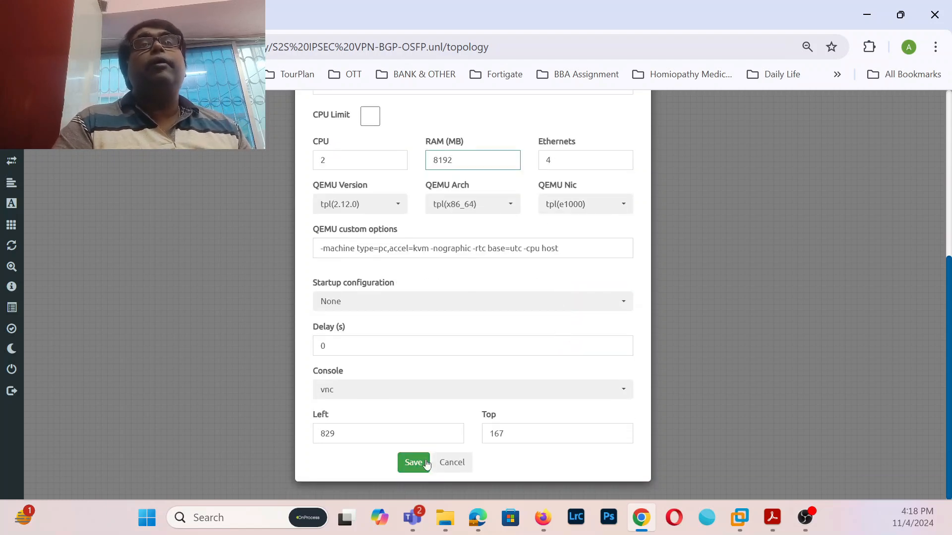
scroll(466, 312, up, 5)
- Create two Palo Alto nodes and spread PaloAlto1 and PaloAlto2 apart on the canvas
click(375, 175)
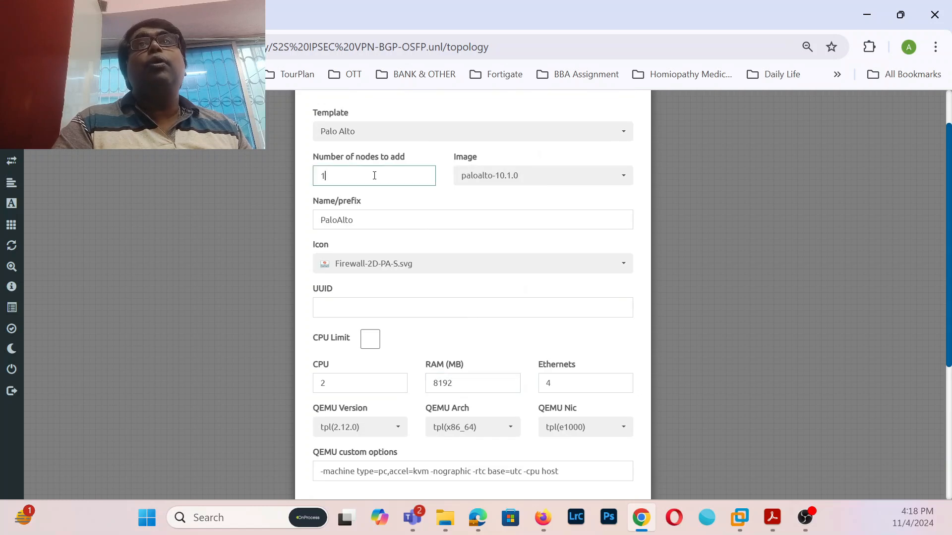
text(2)
scroll(374, 176, down, 5)
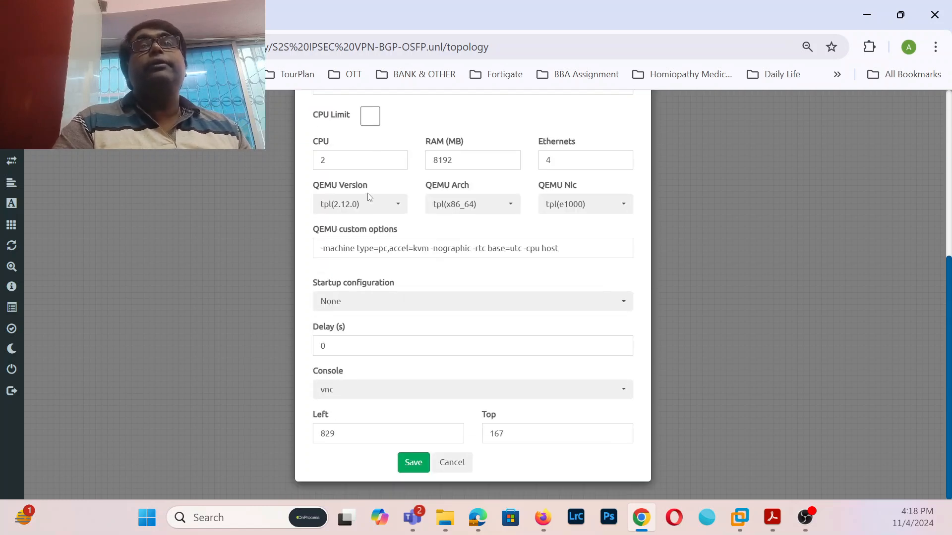
click(410, 462)
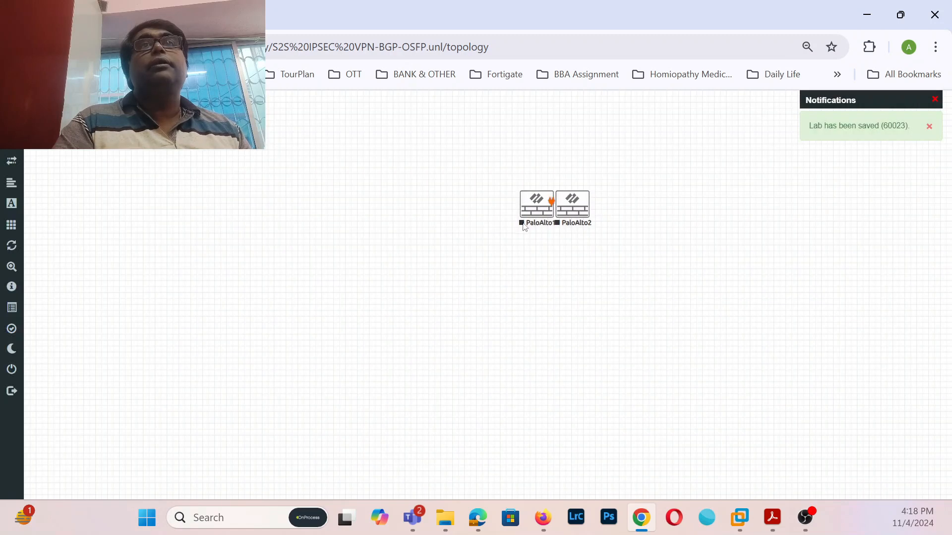
drag(533, 208, 368, 273)
drag(585, 213, 627, 294)
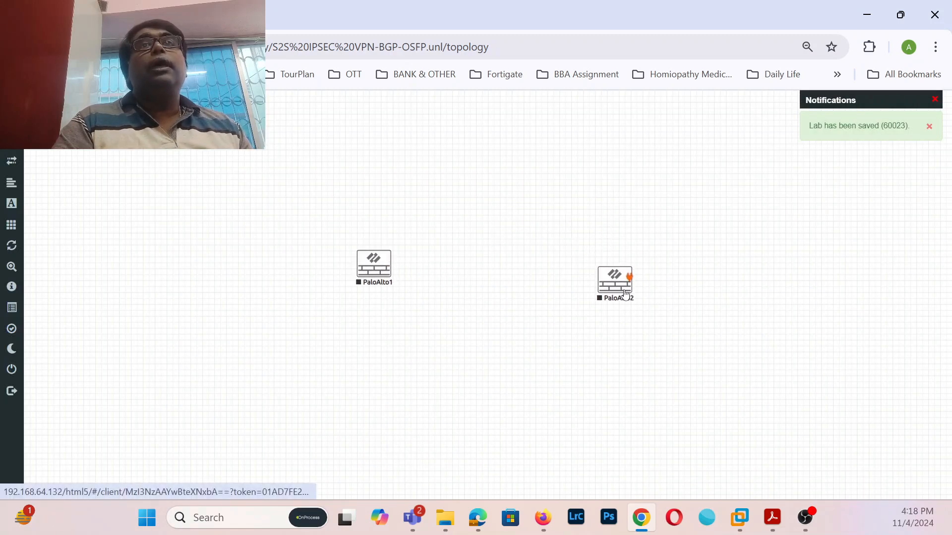
- Add a Management(Cloud0) network named Net and place it below the firewalls
right_click(442, 318)
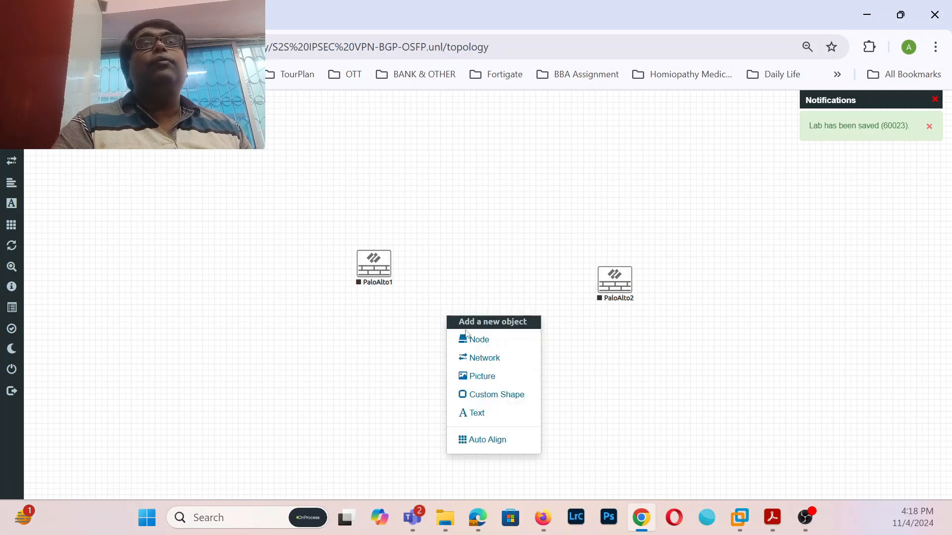
click(479, 359)
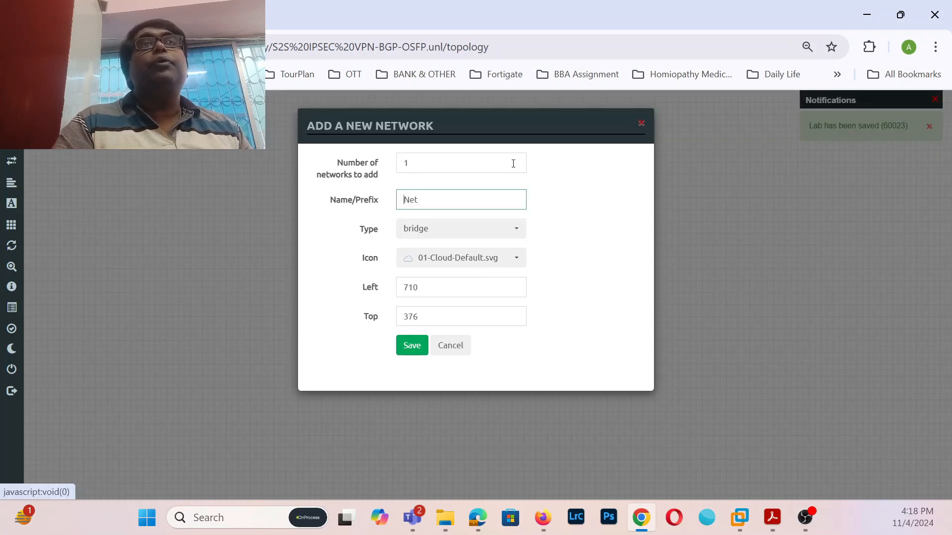
click(511, 239)
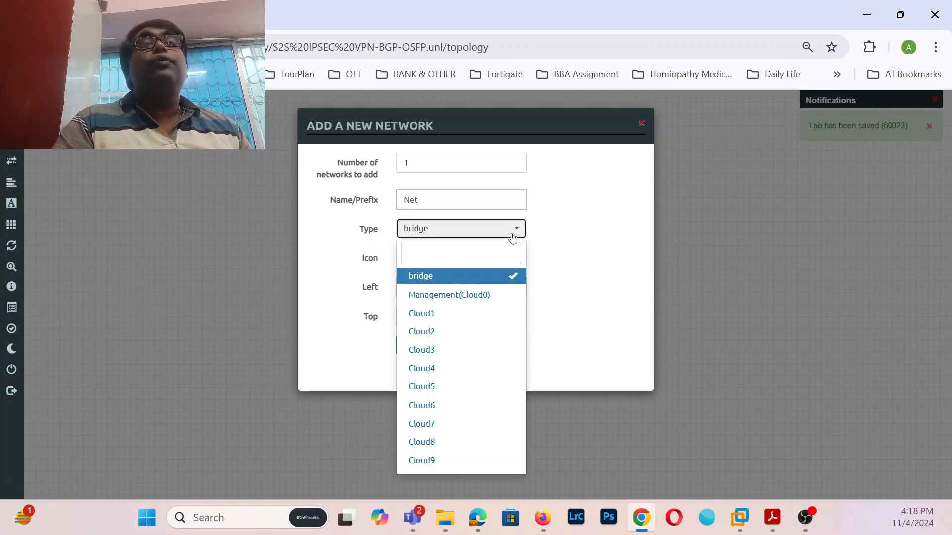
click(460, 295)
click(421, 350)
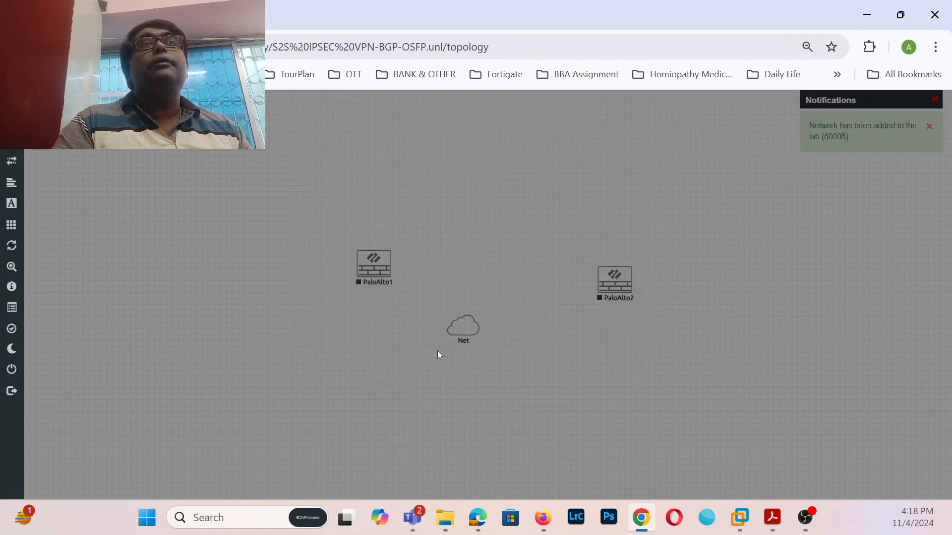
drag(474, 331, 374, 265)
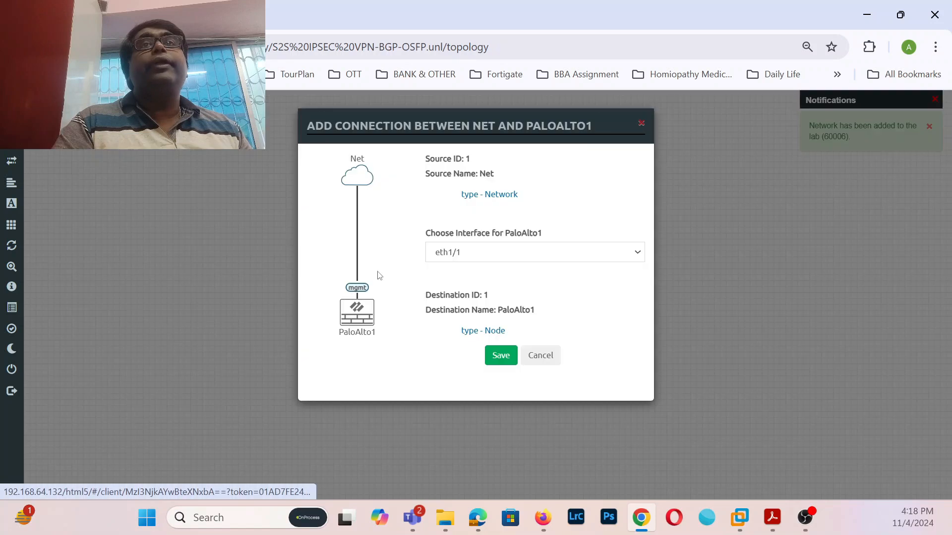
- Link the mgmt interfaces of PaloAlto1 and PaloAlto2 to the Net cloud
click(537, 255)
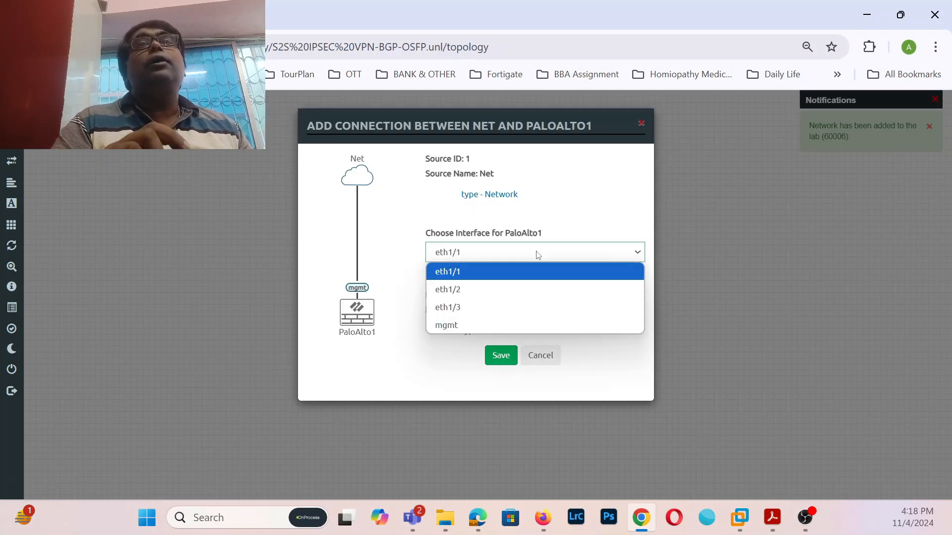
click(476, 326)
click(500, 354)
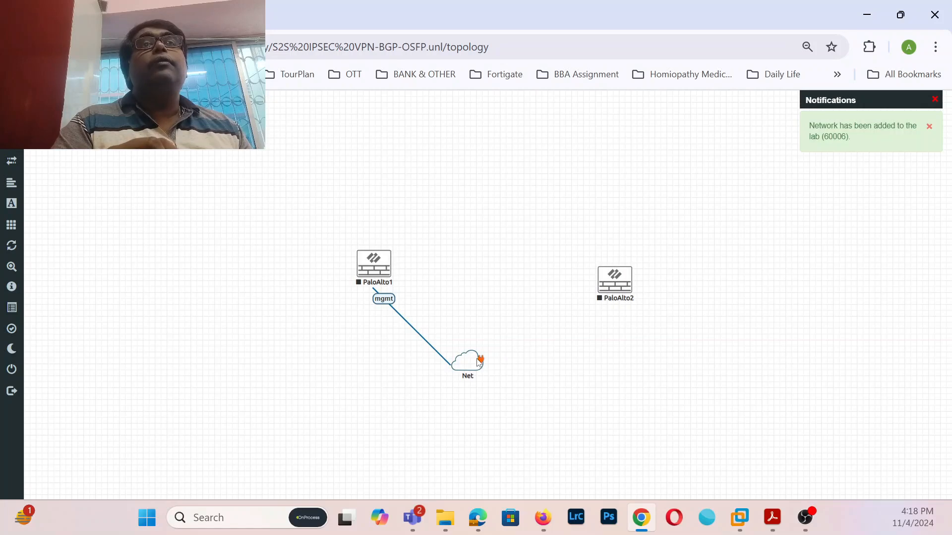
drag(483, 357, 614, 281)
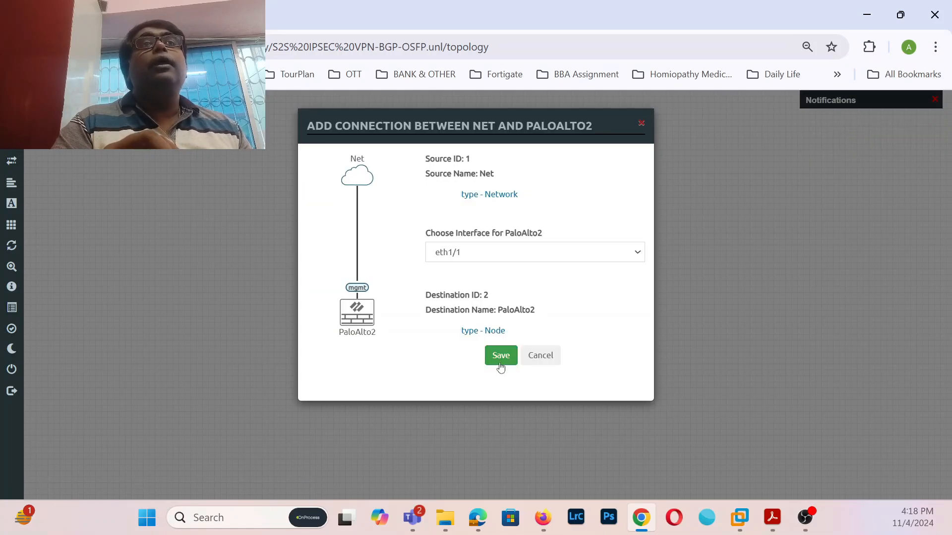
click(625, 257)
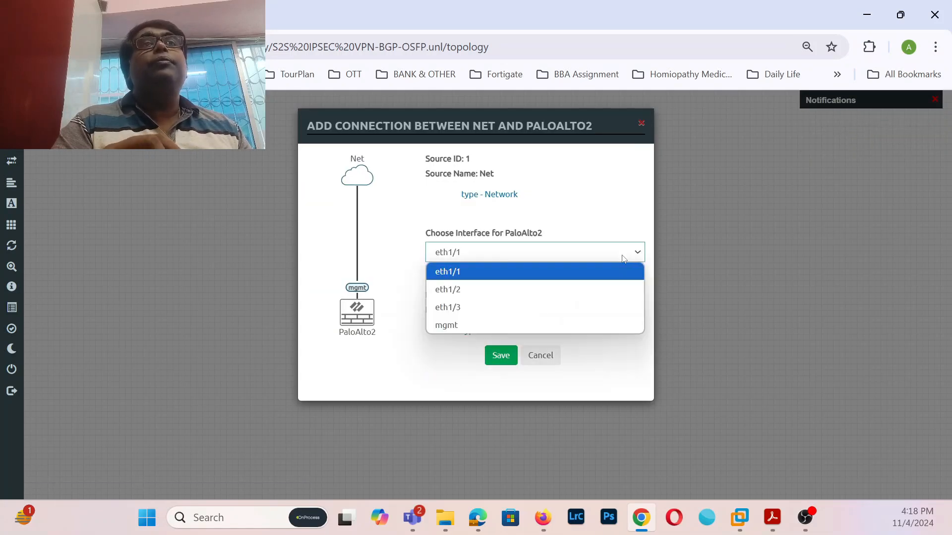
click(471, 326)
click(501, 356)
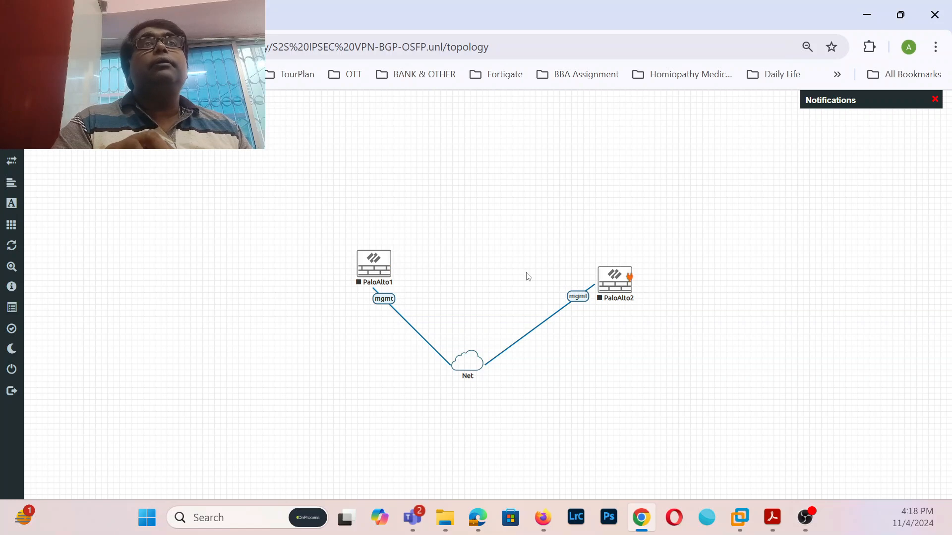
- Add a Windows node with 2096 MB RAM and place it at the lower left
right_click(195, 214)
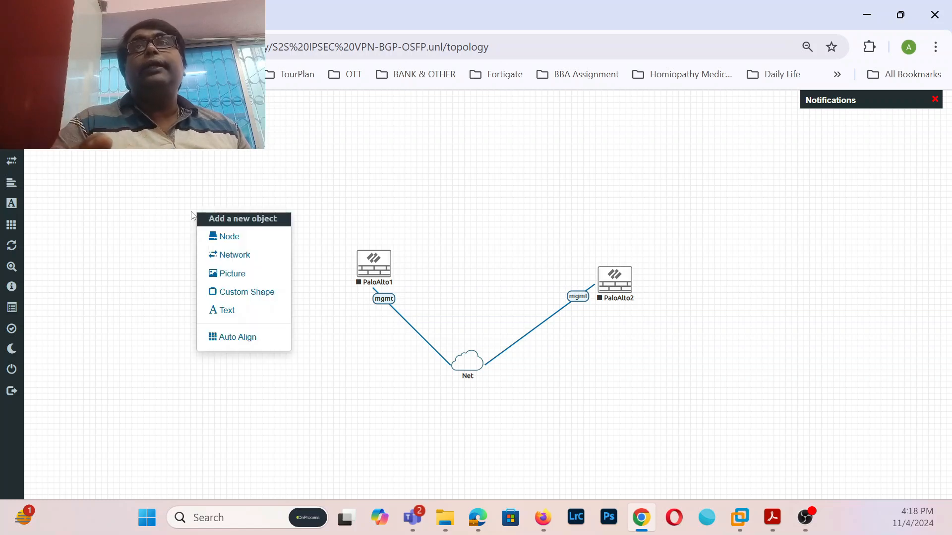
click(213, 236)
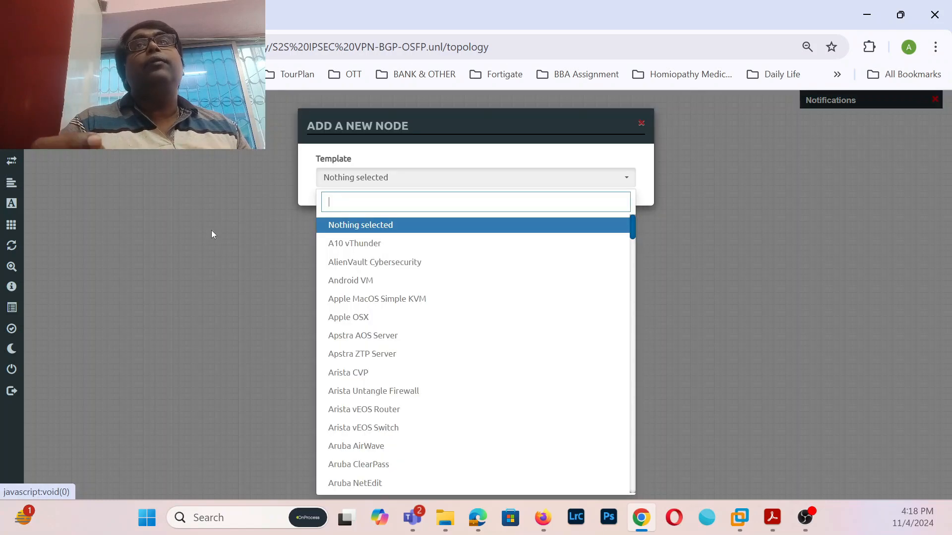
text(win)
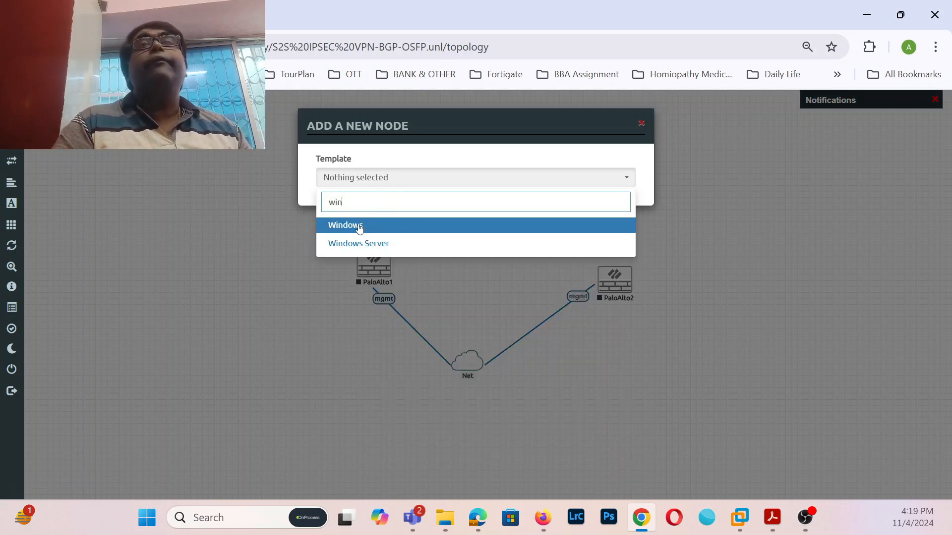
click(360, 227)
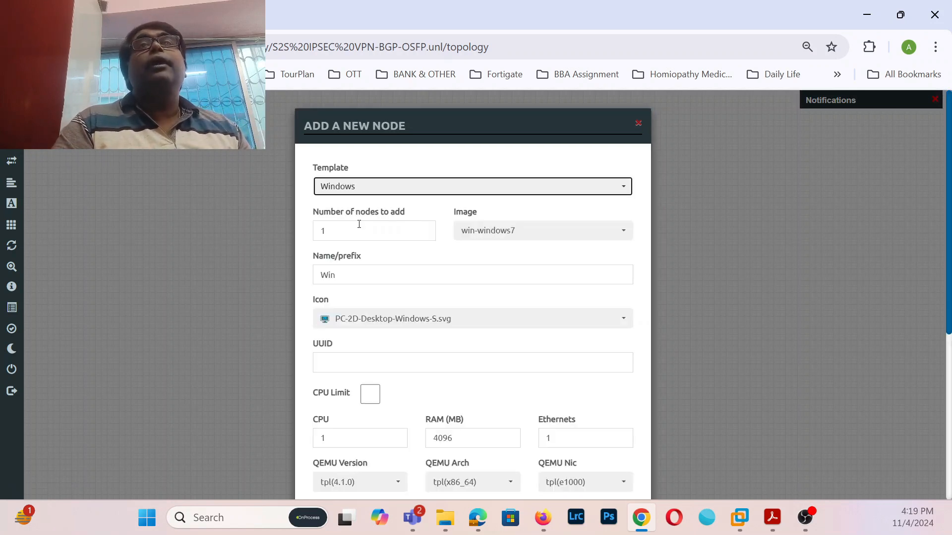
scroll(575, 278, down, 4)
scroll(467, 275, up, 2)
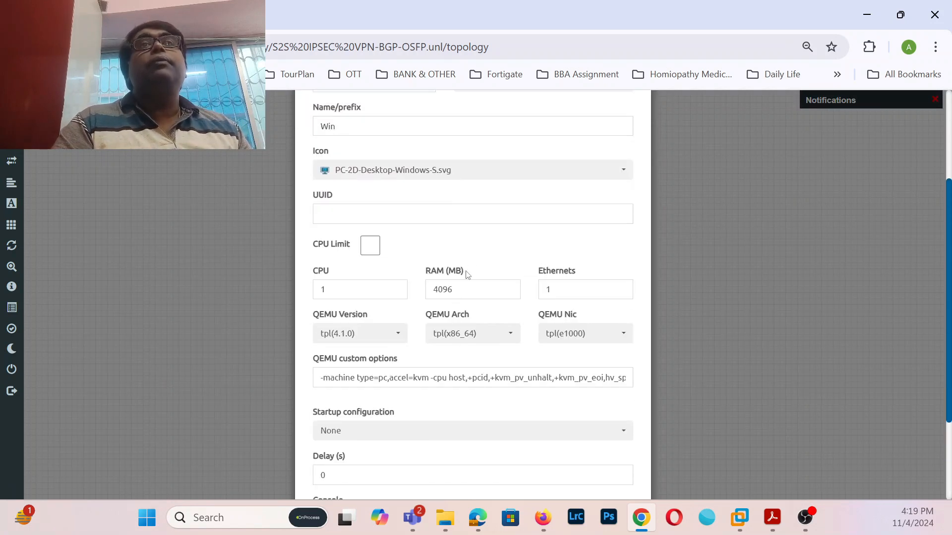
click(441, 288)
key(BackSpace)
text(2)
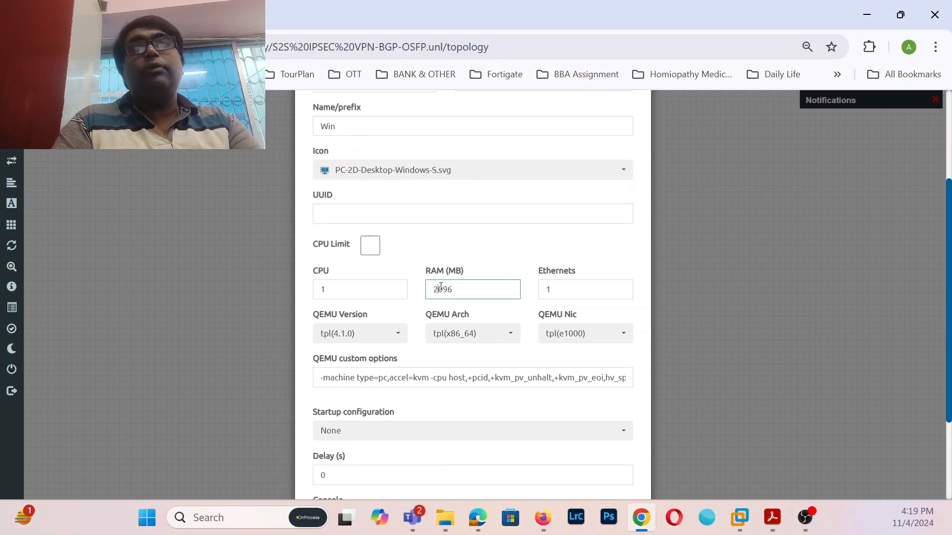
scroll(435, 297, down, 5)
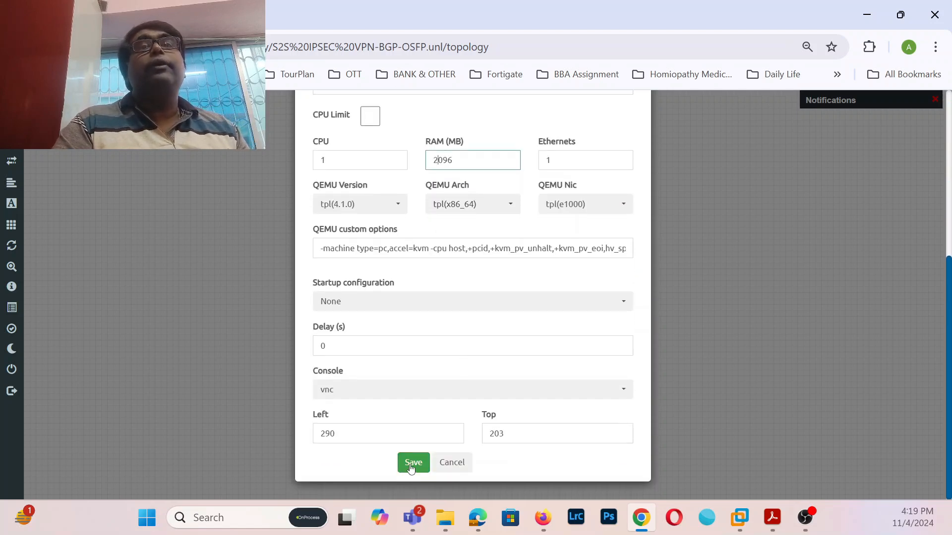
click(411, 463)
drag(203, 232, 118, 247)
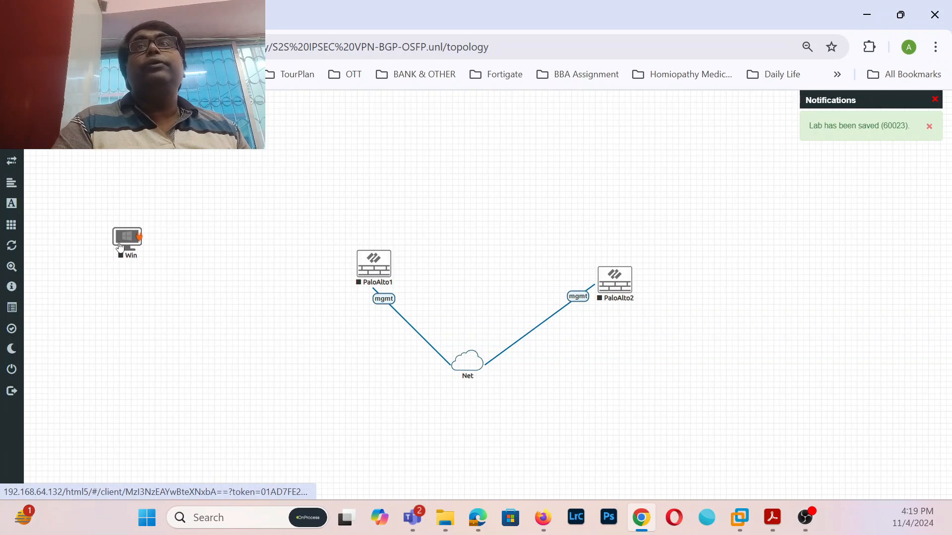
- Add a Cisco IOS 7206VXR (Dynamips) router with a PA-4E adapter in Slot 1
right_click(253, 239)
click(278, 259)
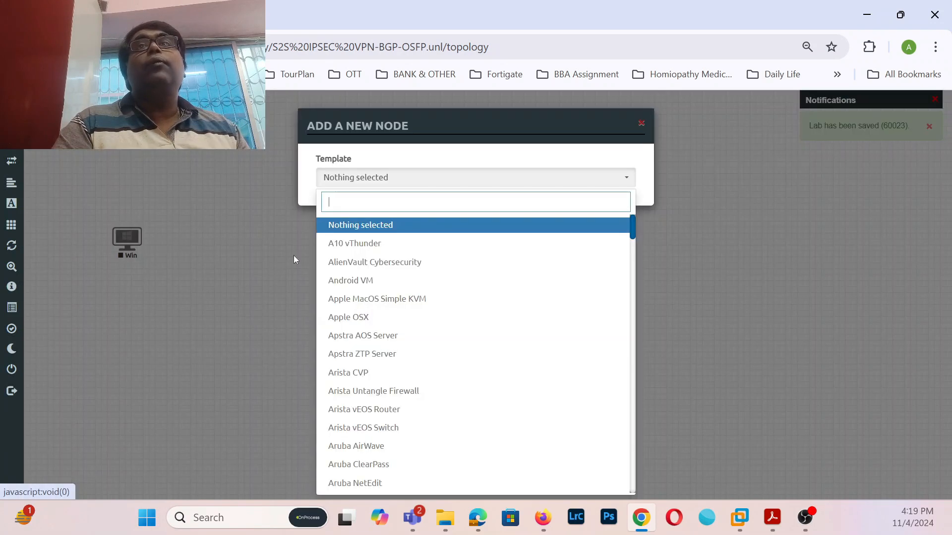
scroll(440, 332, down, 1)
scroll(439, 332, down, 1)
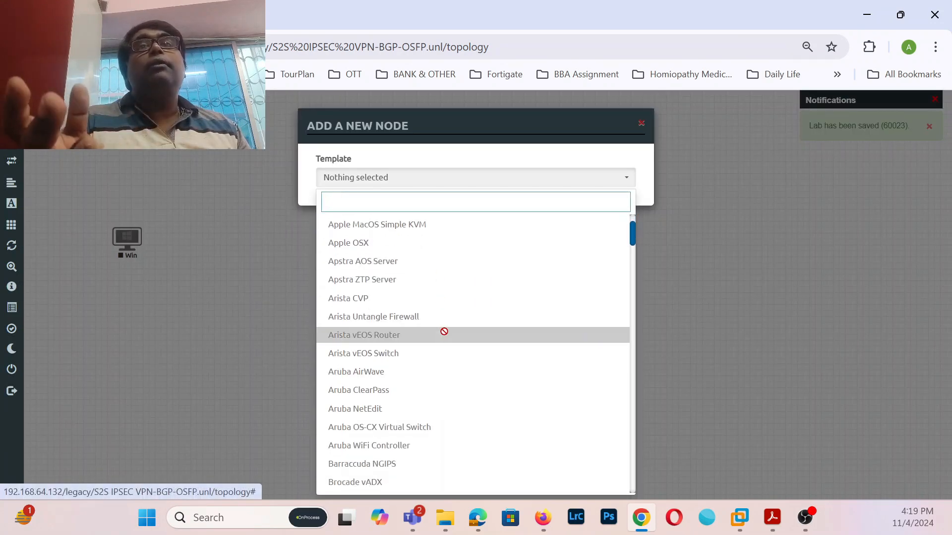
scroll(421, 317, up, 2)
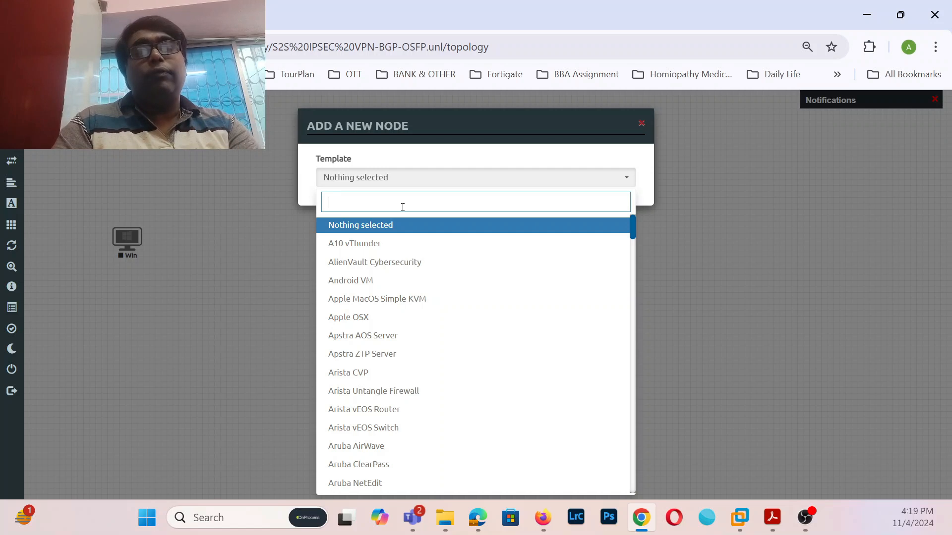
key(Down)
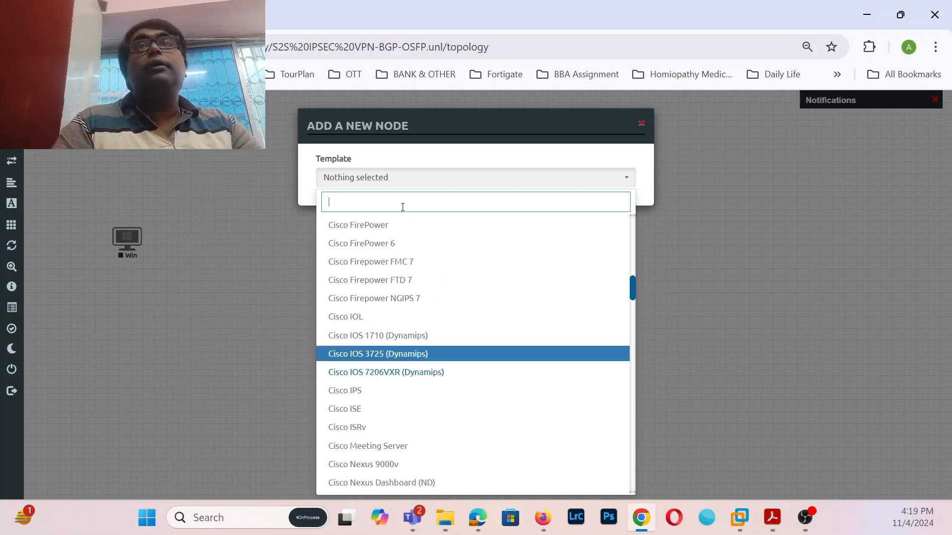
key(Down)
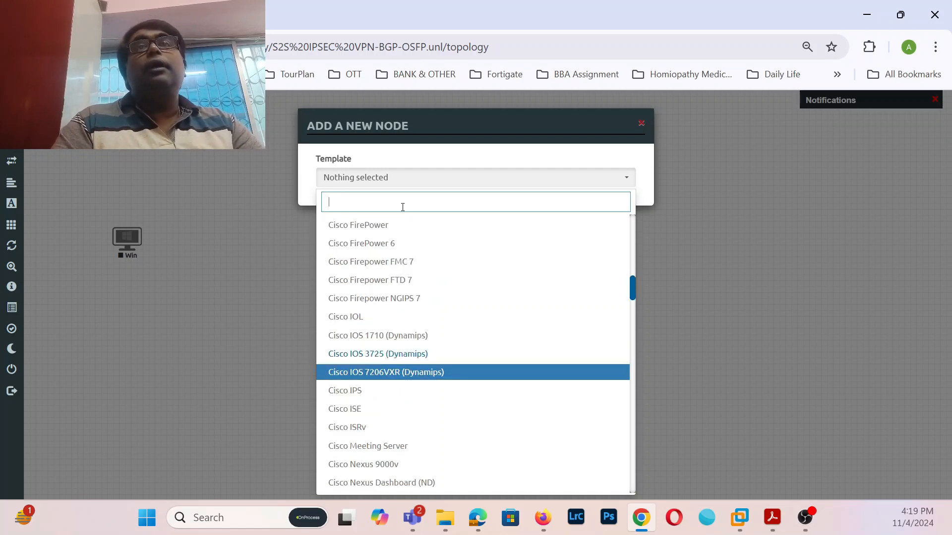
click(370, 372)
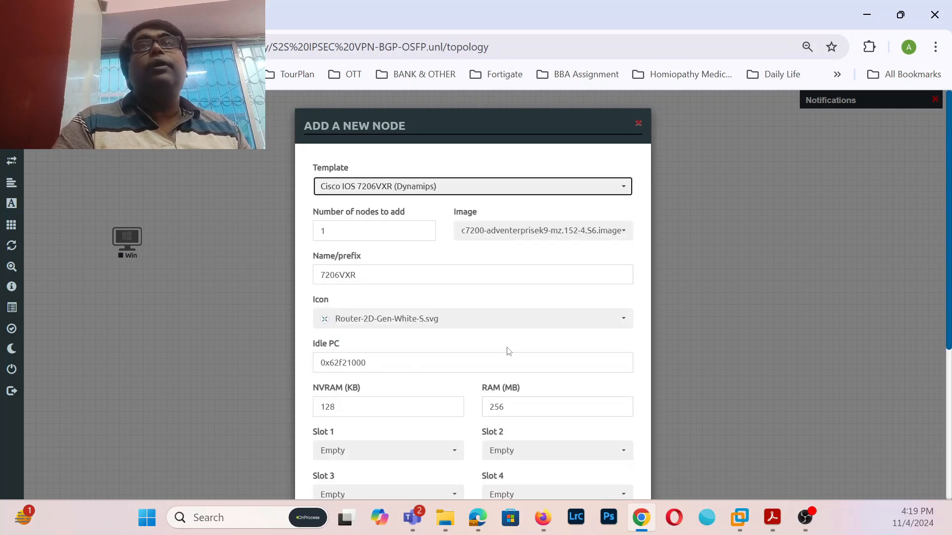
scroll(508, 351, down, 5)
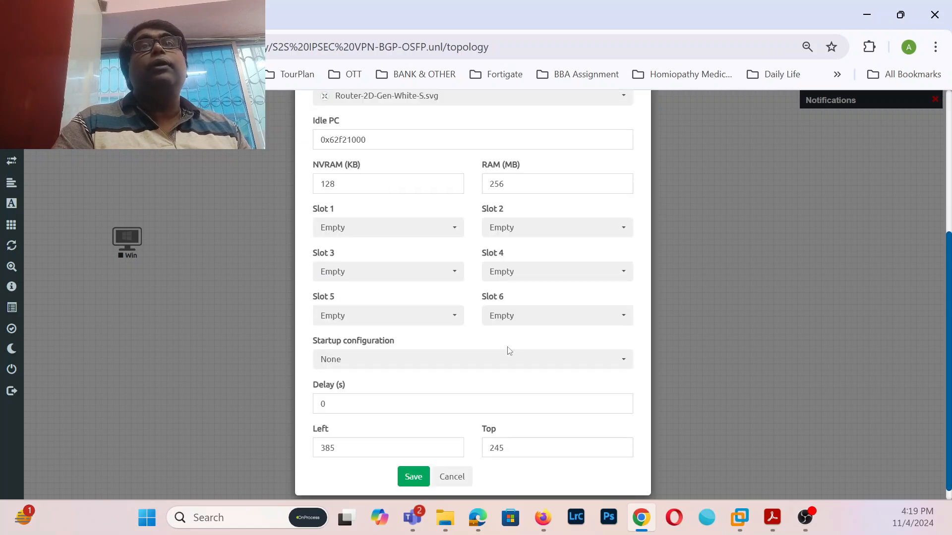
click(455, 229)
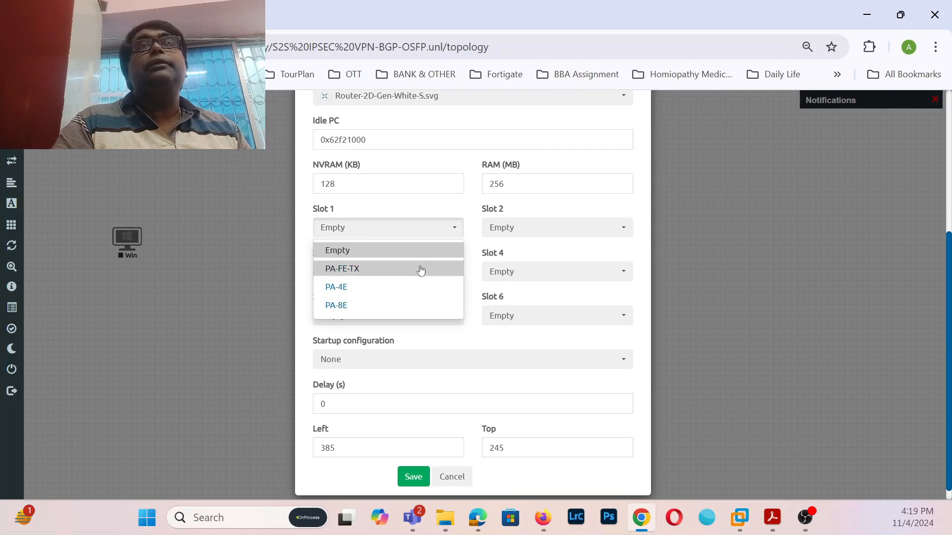
click(408, 287)
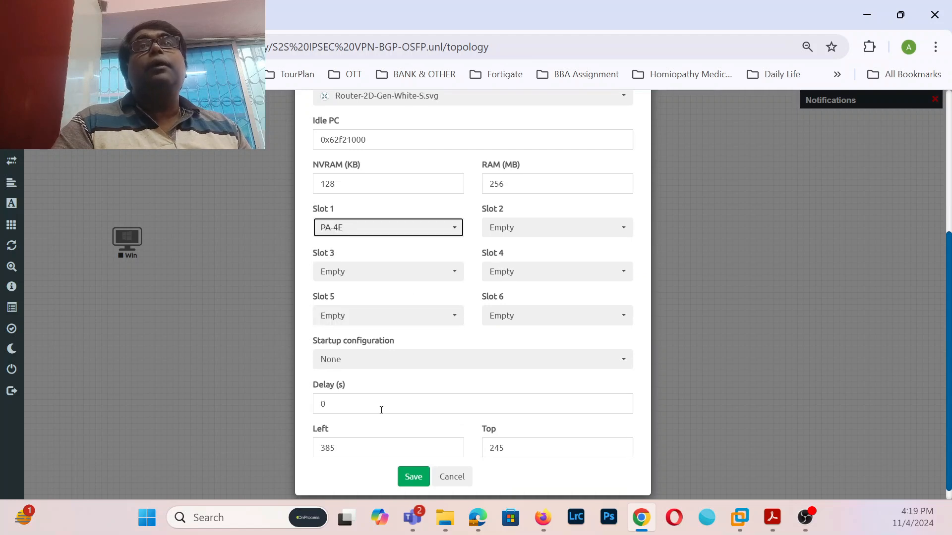
click(413, 477)
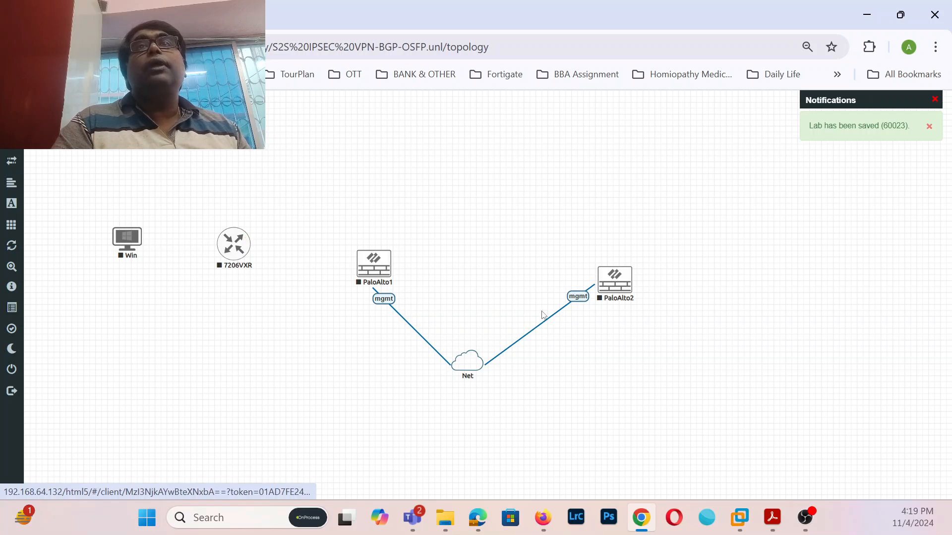
- Add a second Windows node with 2096 MB RAM on the right side
right_click(742, 282)
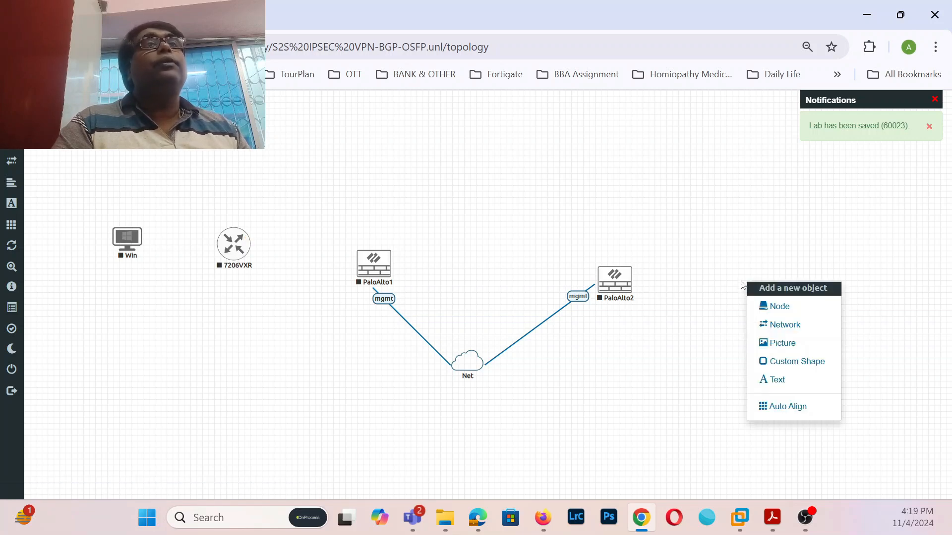
click(761, 305)
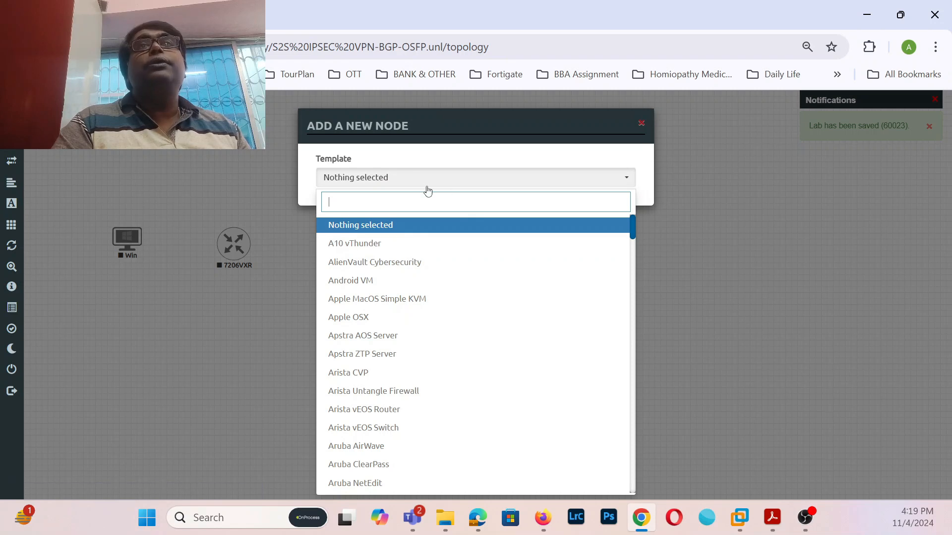
text(win)
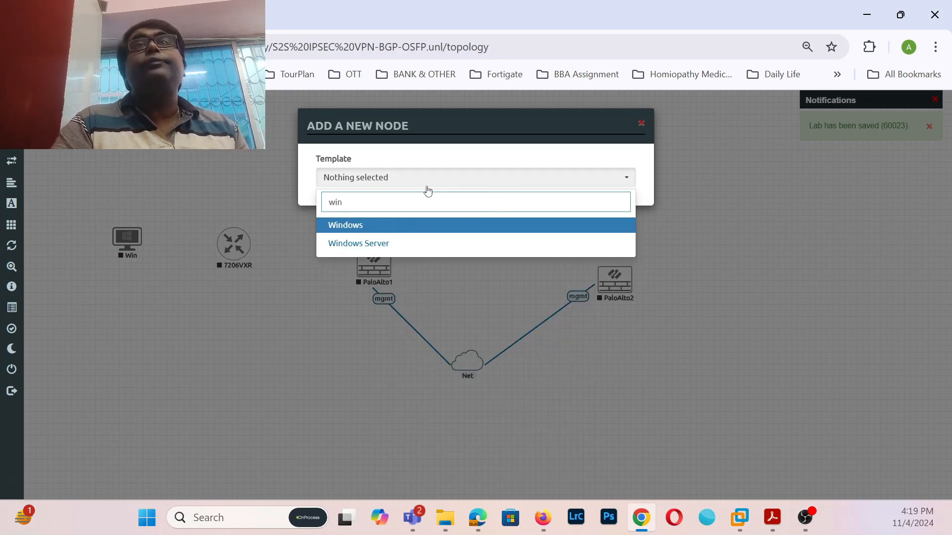
click(383, 225)
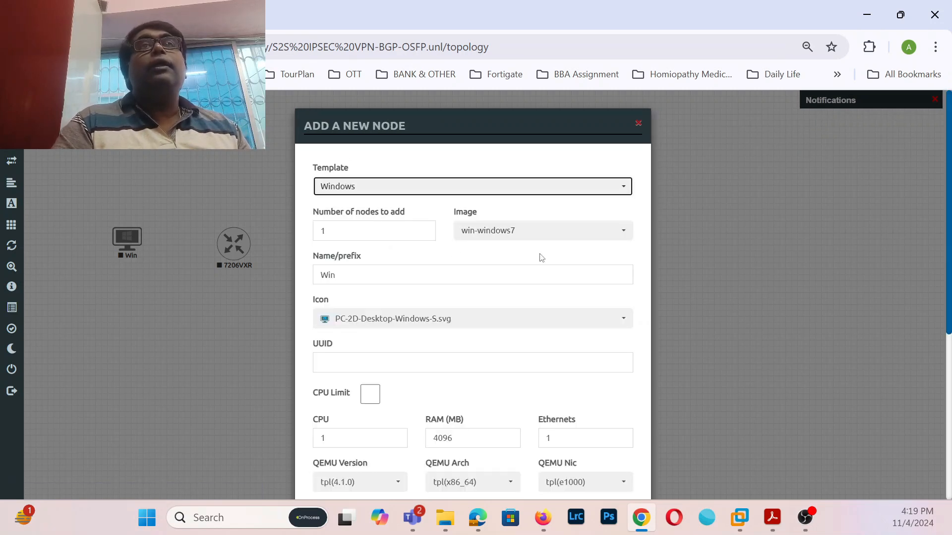
scroll(455, 406, down, 2)
click(438, 370)
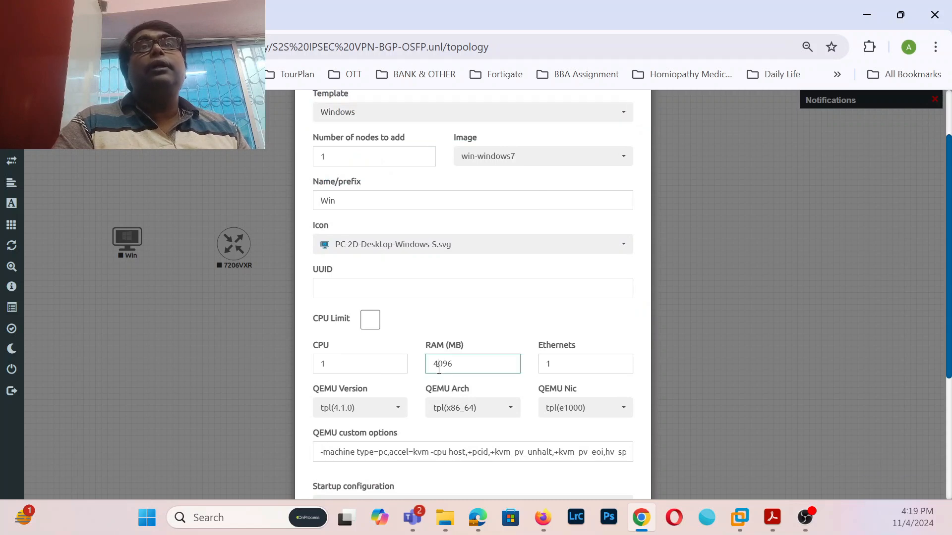
key(BackSpace)
text(2)
scroll(438, 369, down, 4)
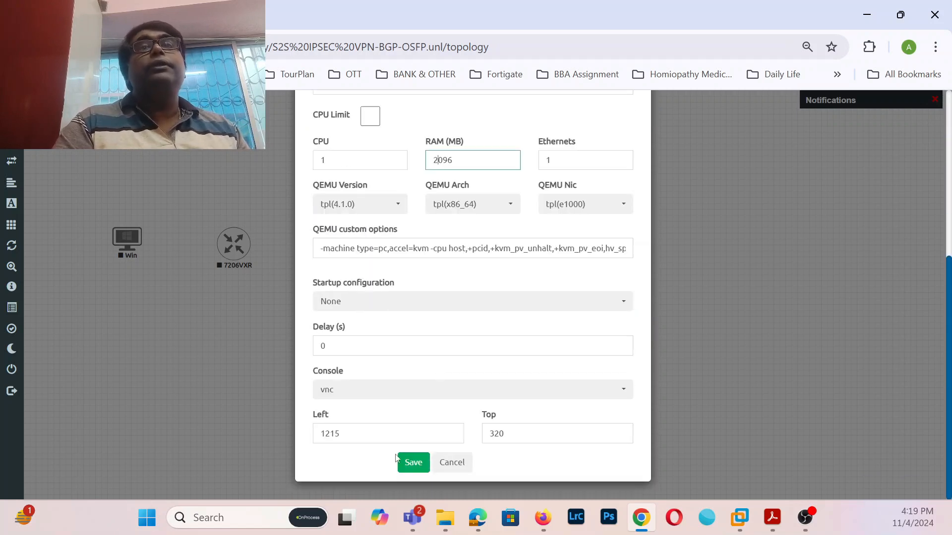
click(414, 462)
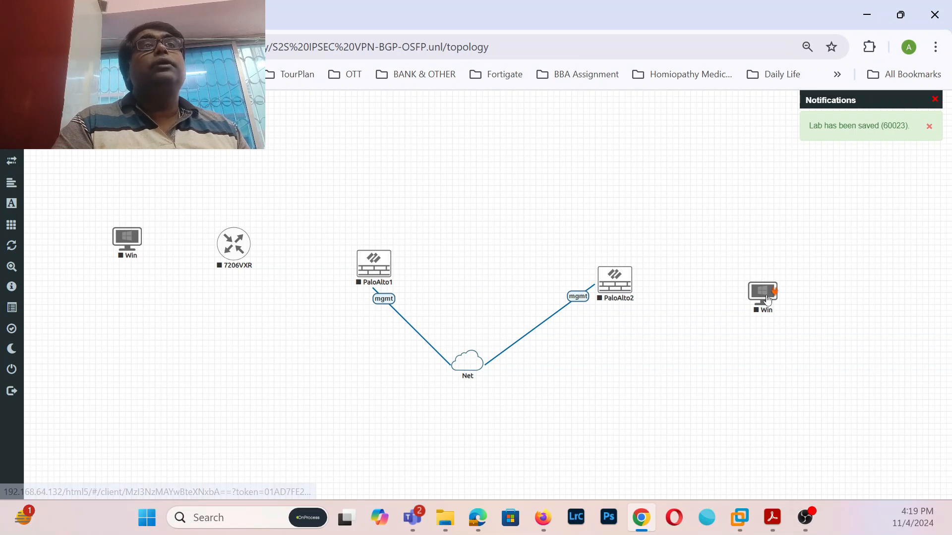
- Link the new Win node's e0 to PaloAlto2's eth1/2
drag(777, 287, 627, 289)
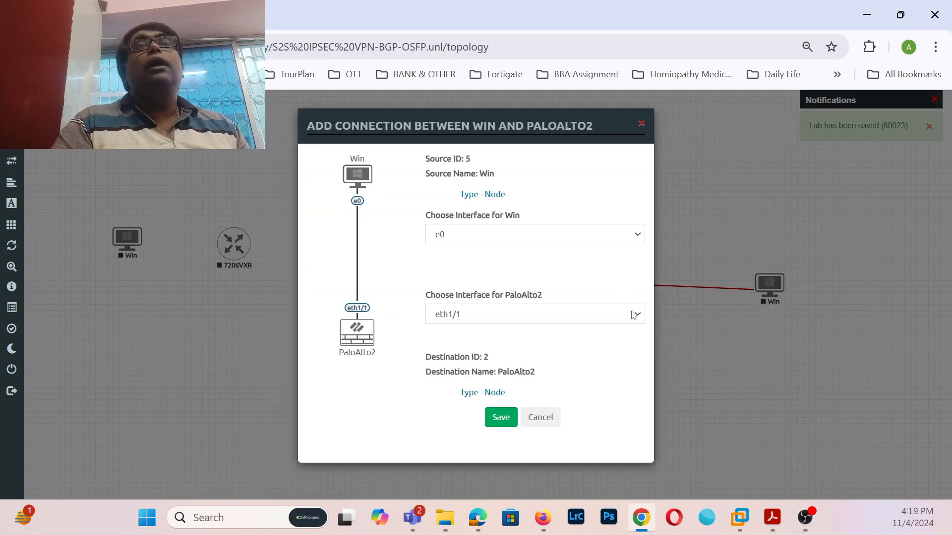
click(634, 318)
click(467, 351)
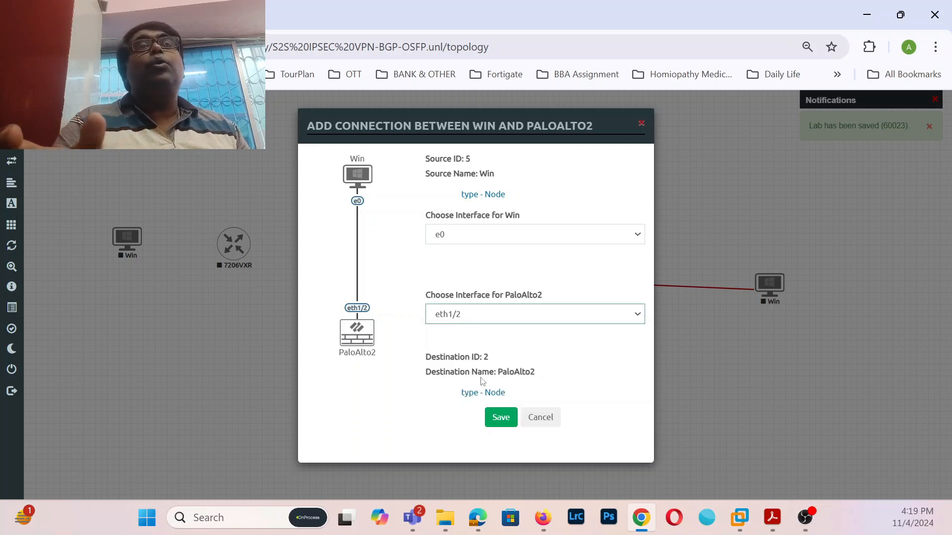
click(498, 418)
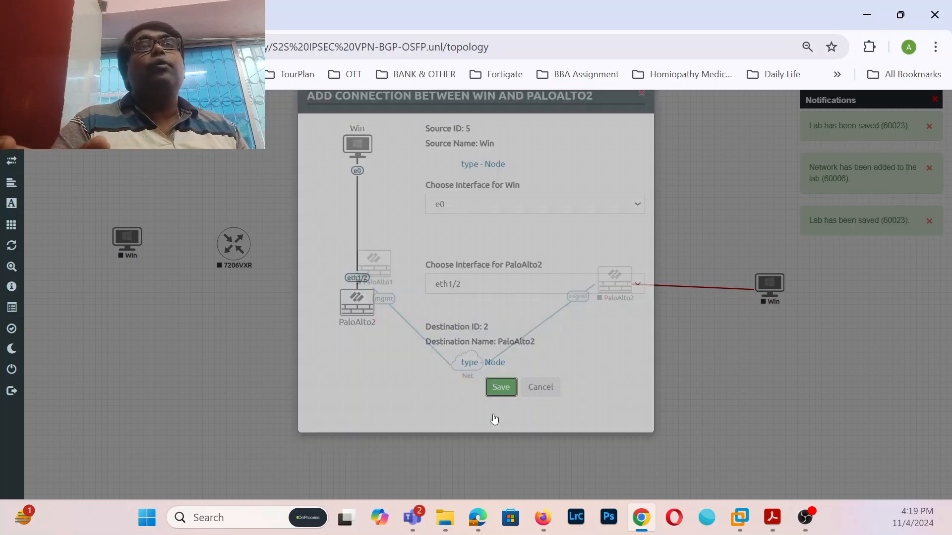
- Link PaloAlto1's eth1/2 to the 7206VXR router's e1/1
mouse_move(366, 279)
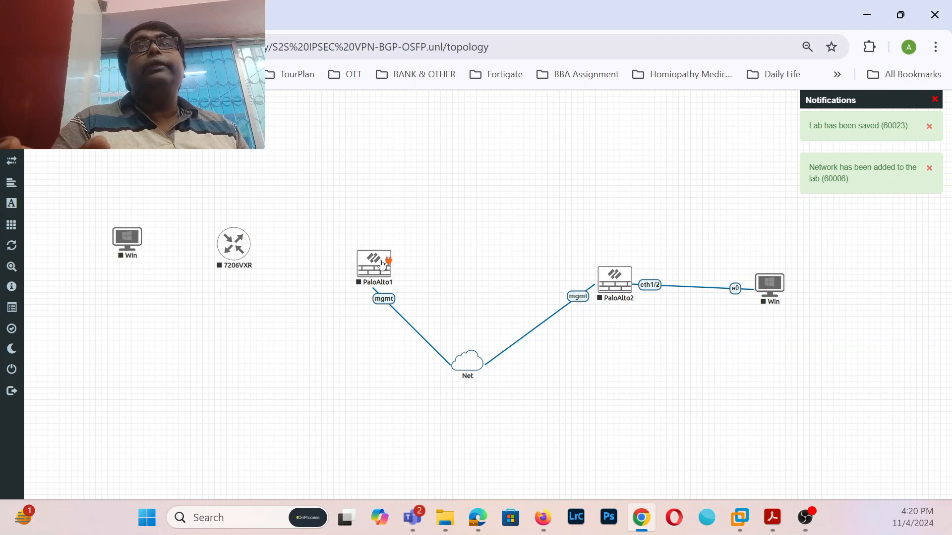
drag(382, 262, 247, 248)
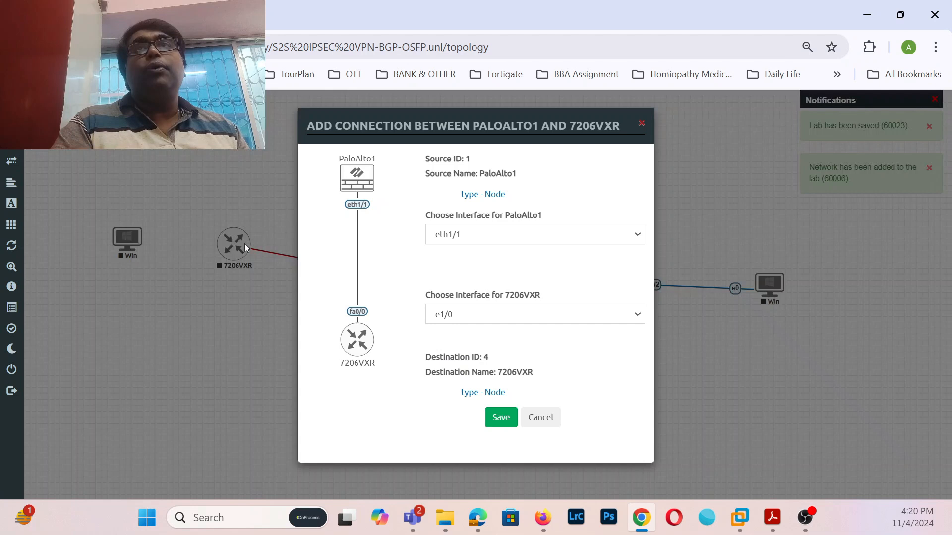
click(637, 234)
click(499, 278)
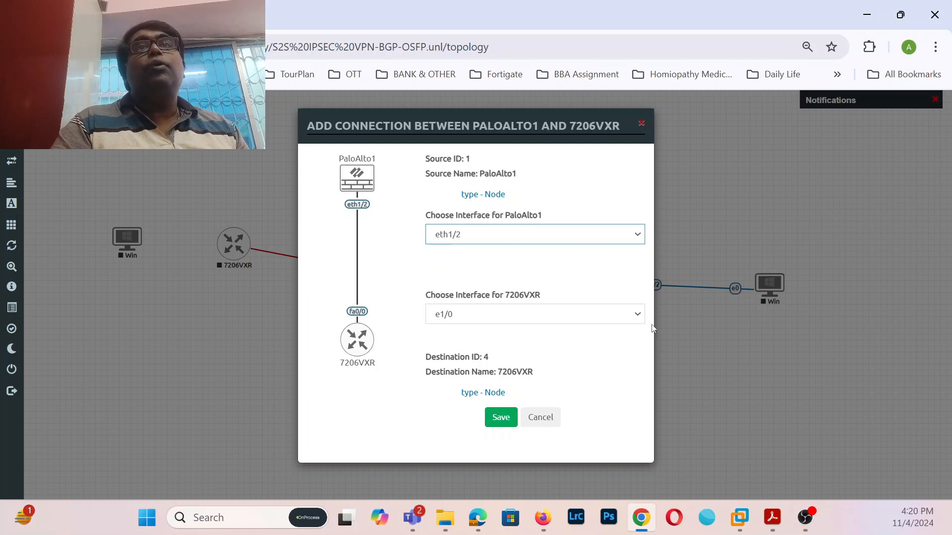
click(638, 315)
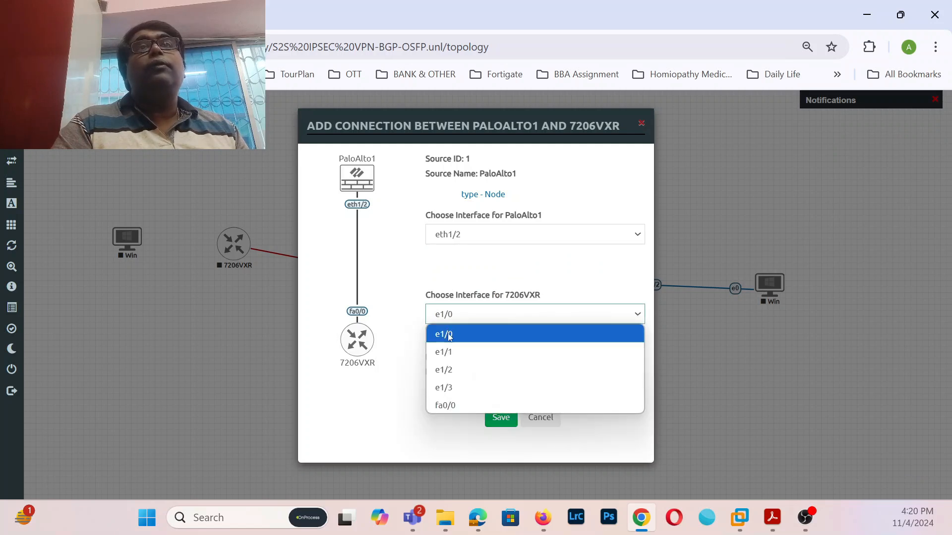
click(450, 337)
click(637, 313)
click(480, 349)
click(500, 417)
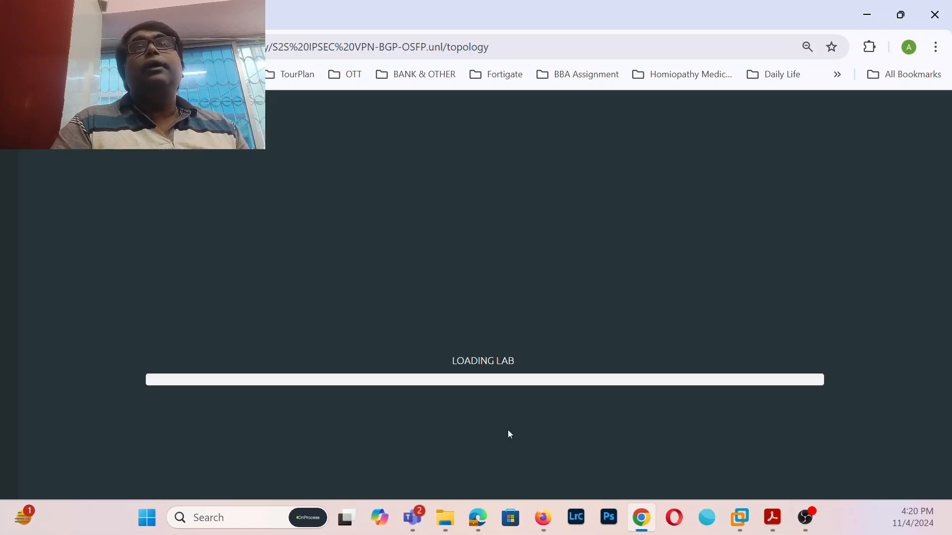
- Link the router's e1/0 to the left Win PC and align all nodes in a row
drag(250, 238, 129, 238)
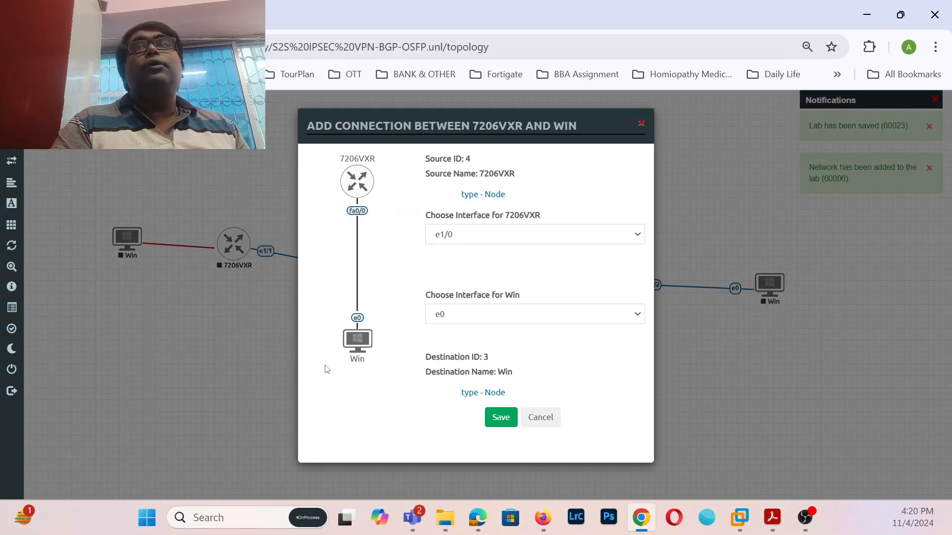
click(500, 417)
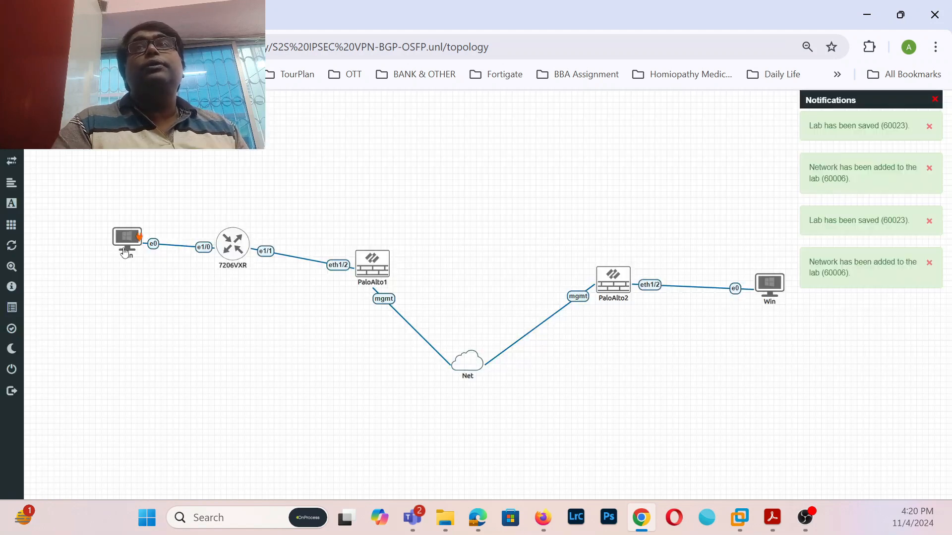
drag(126, 253, 93, 256)
drag(381, 268, 387, 251)
drag(628, 288, 625, 253)
drag(766, 291, 766, 250)
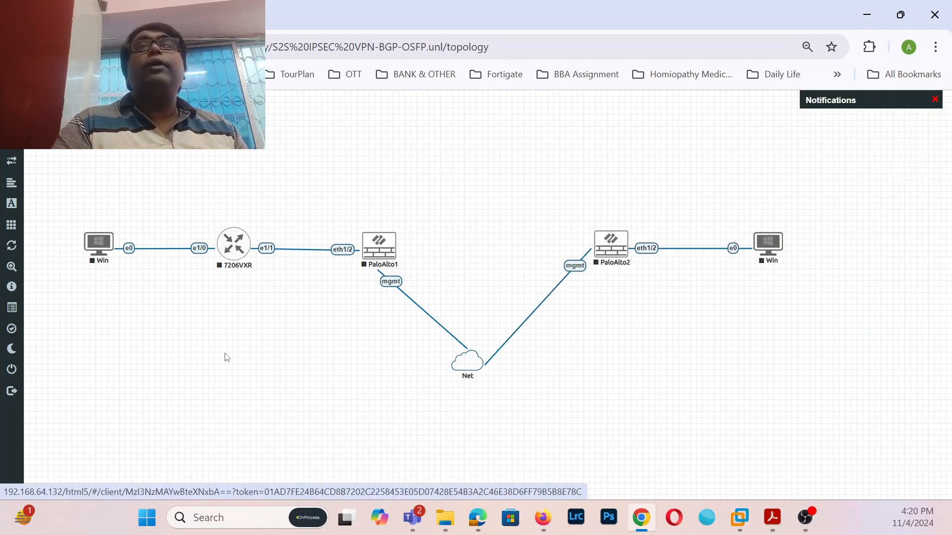
- Add an HQ-LAN text label above the 7206VXR router
right_click(239, 326)
click(264, 422)
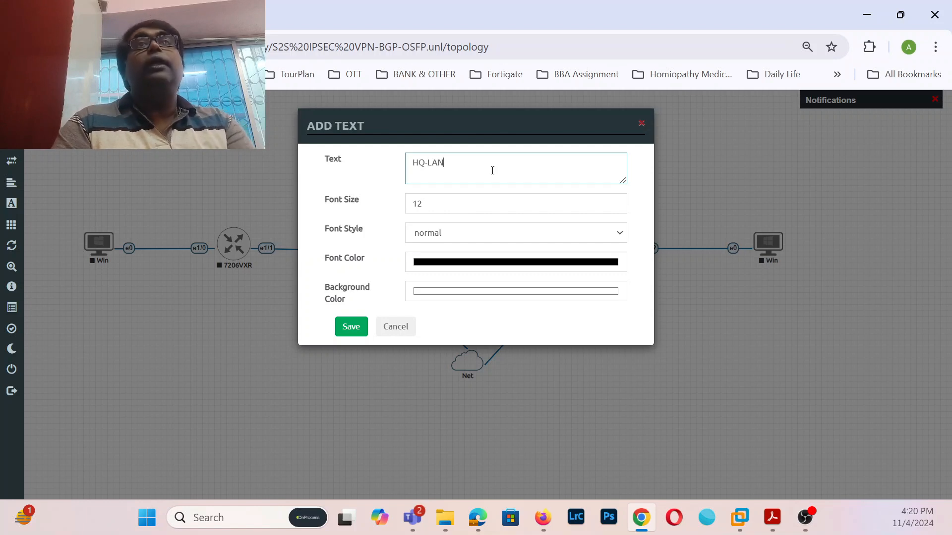
click(426, 201)
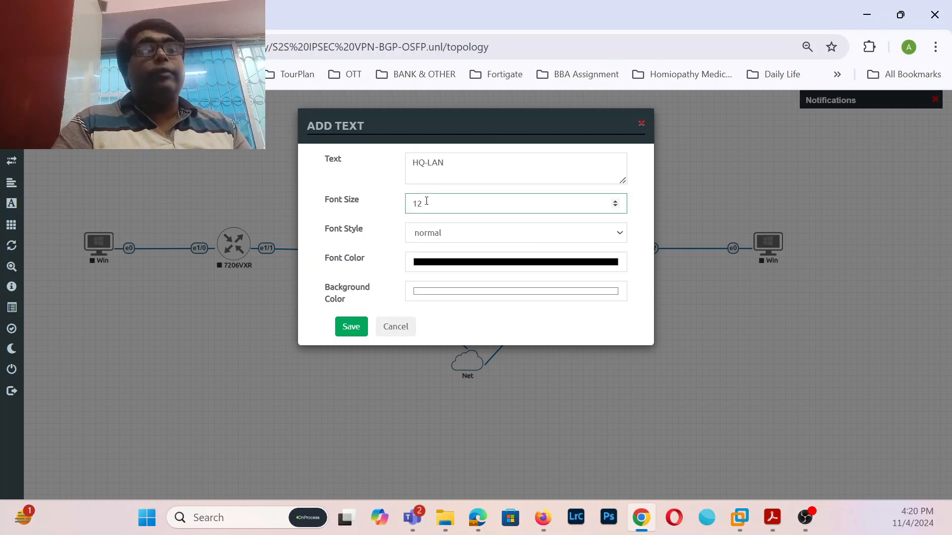
click(350, 325)
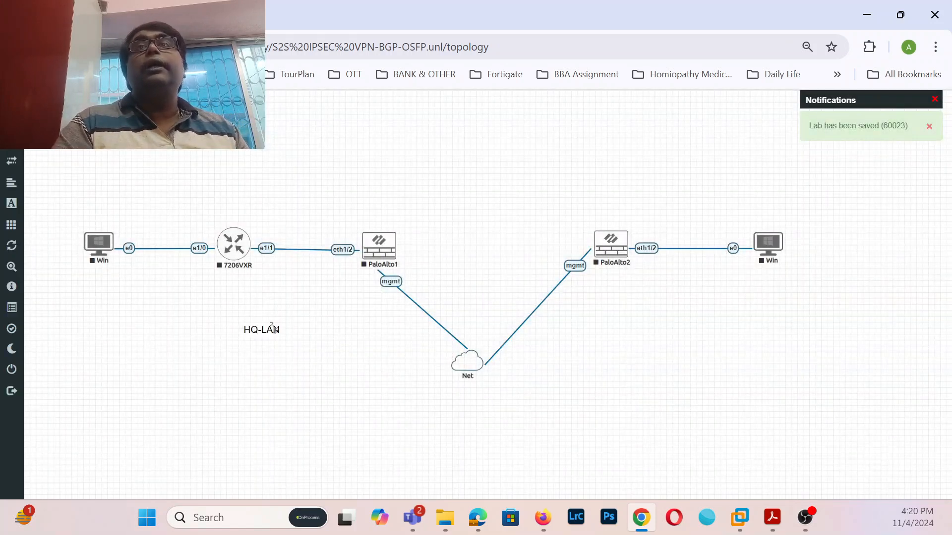
drag(269, 333, 248, 199)
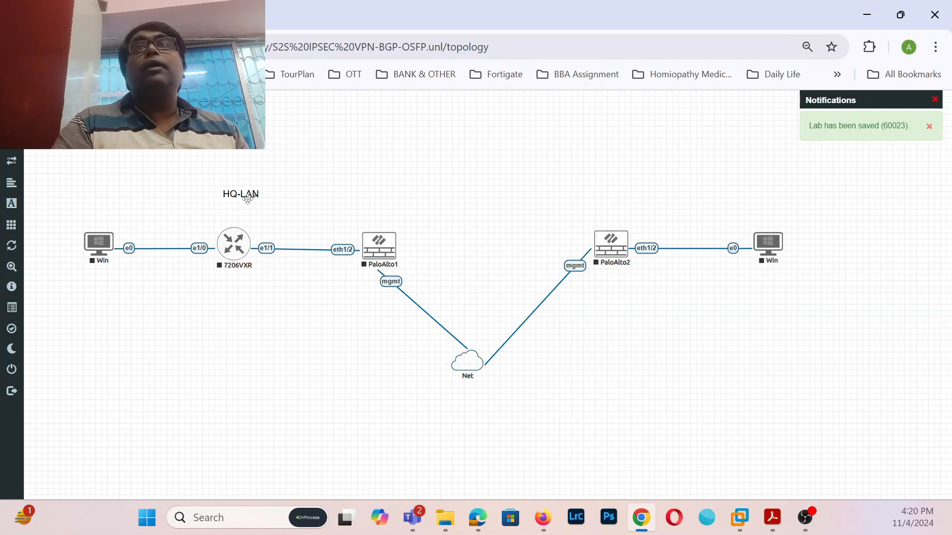
- Add a Branch-LAN text label and place it above PaloAlto2 and the branch Win
right_click(701, 325)
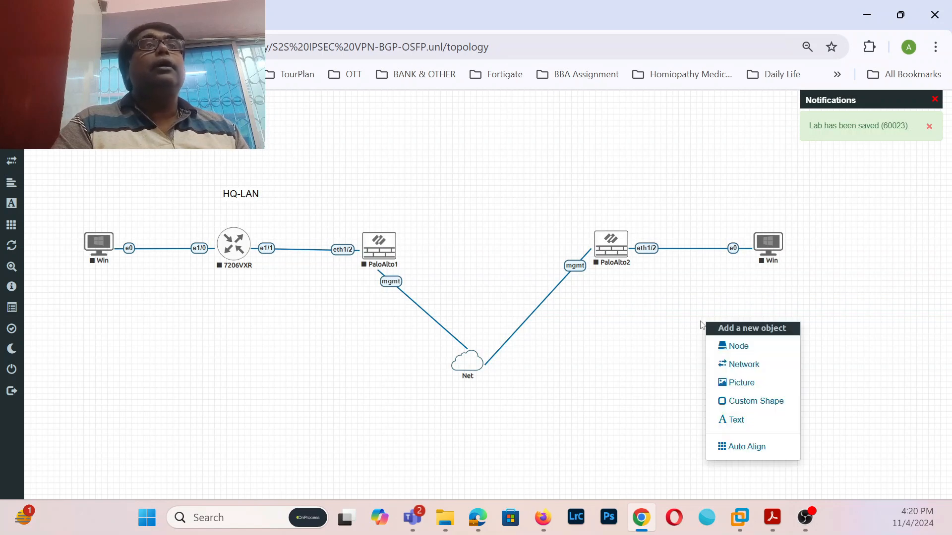
click(735, 421)
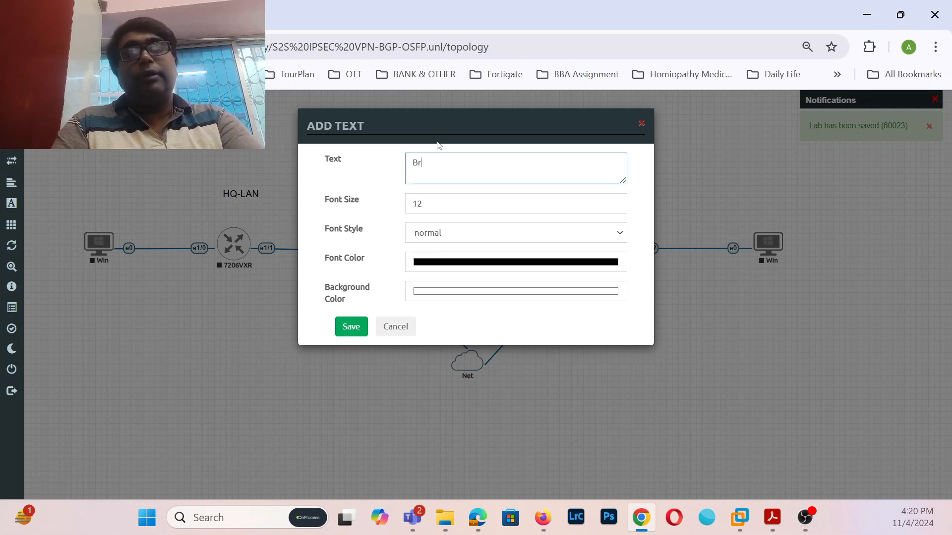
text(Branch-LAN)
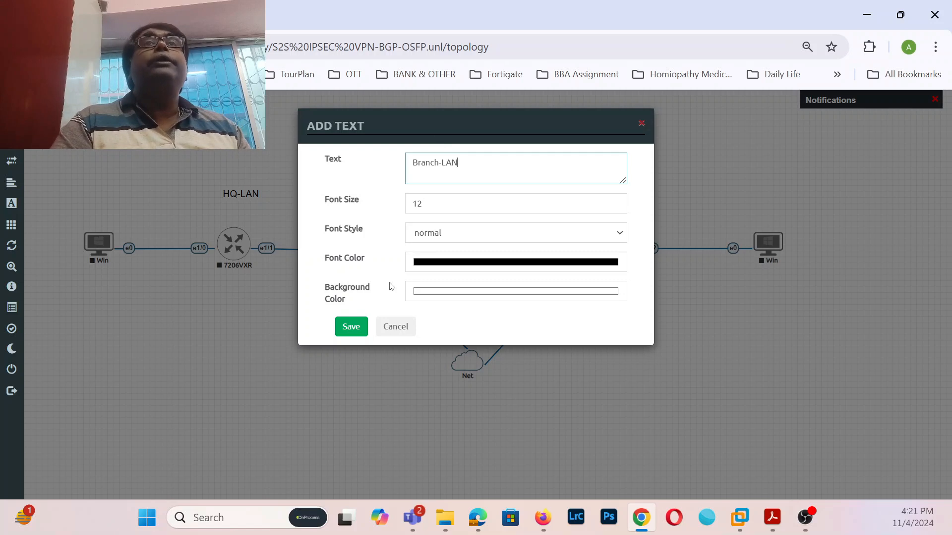
click(360, 327)
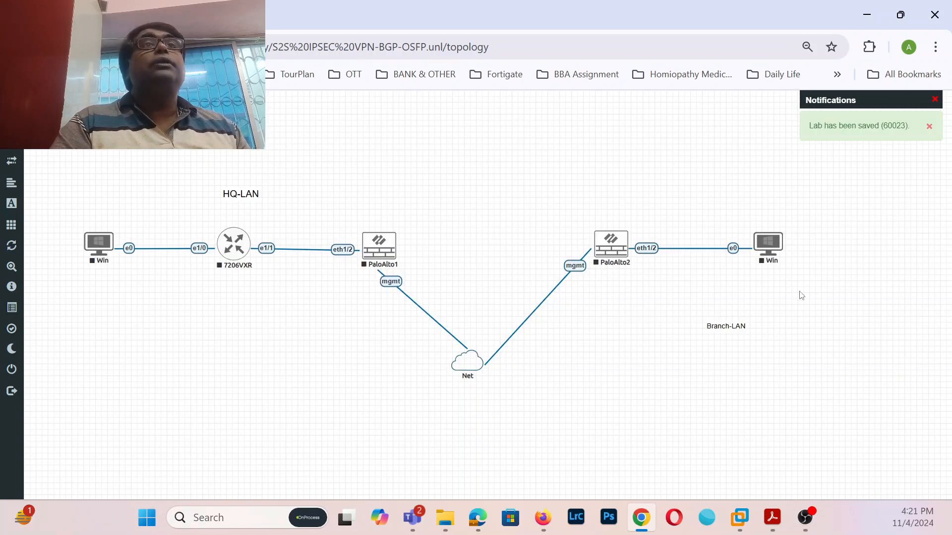
double_click(728, 324)
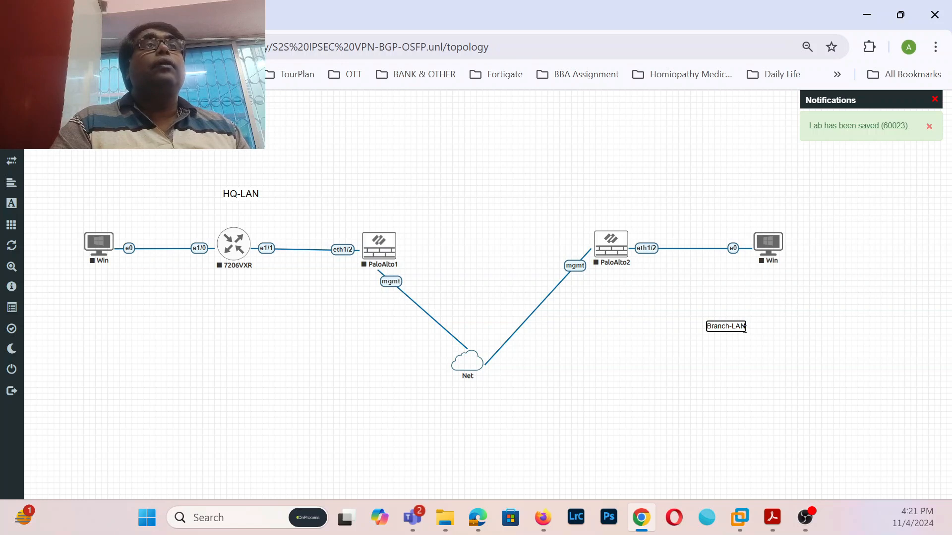
click(718, 363)
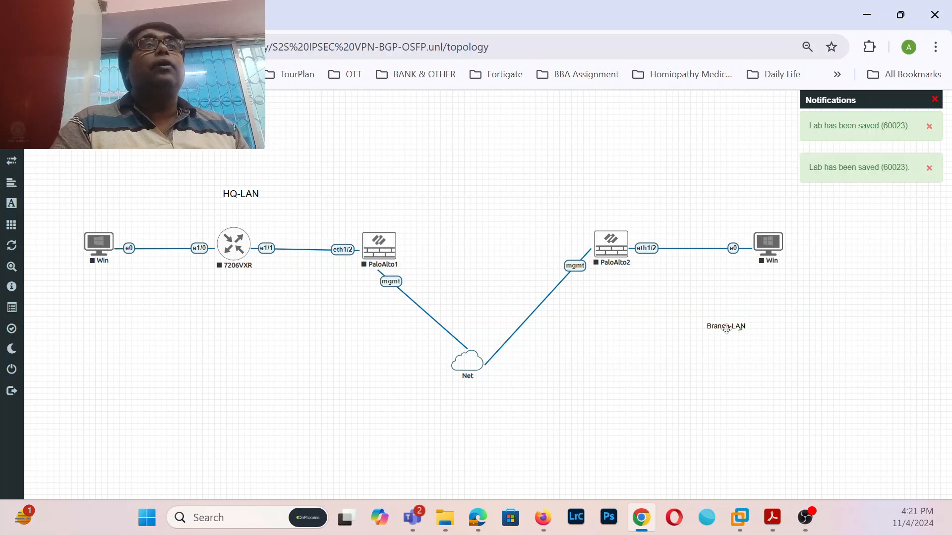
double_click(728, 324)
click(748, 350)
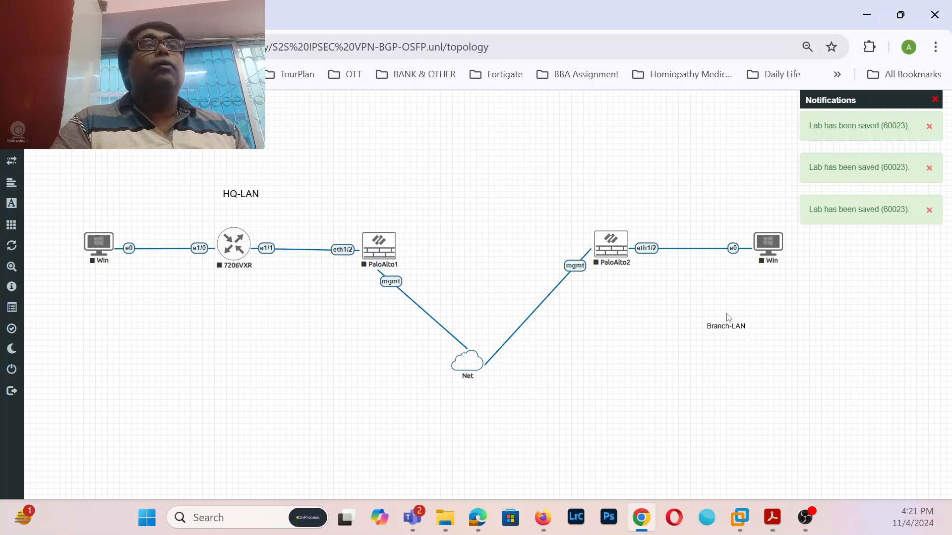
drag(727, 324, 729, 212)
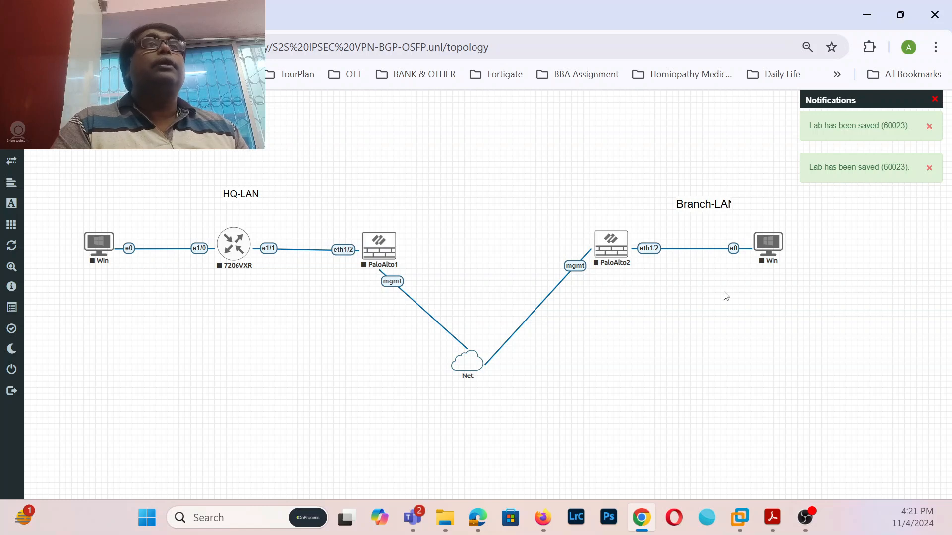
drag(710, 209, 702, 208)
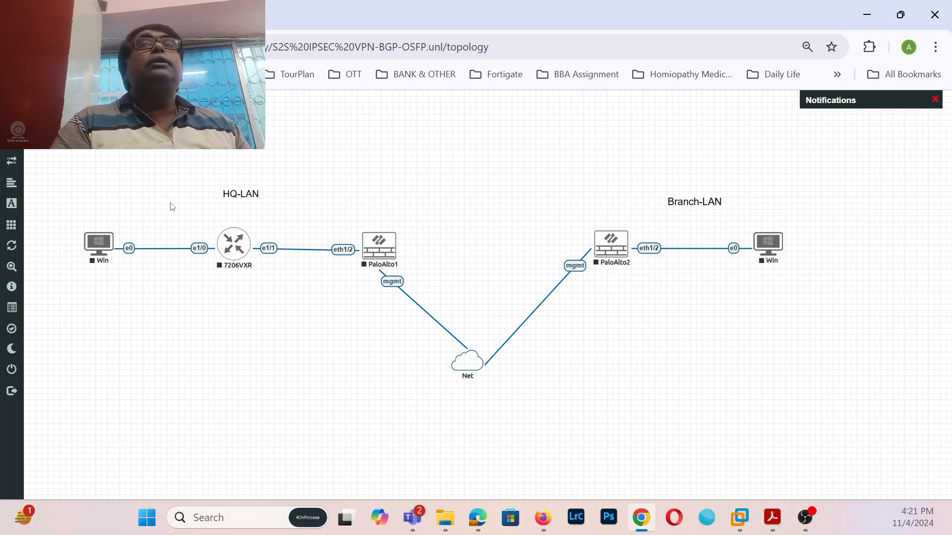
- Add a 192.168.1.0/24 label above the Win–7206VXR link
right_click(218, 330)
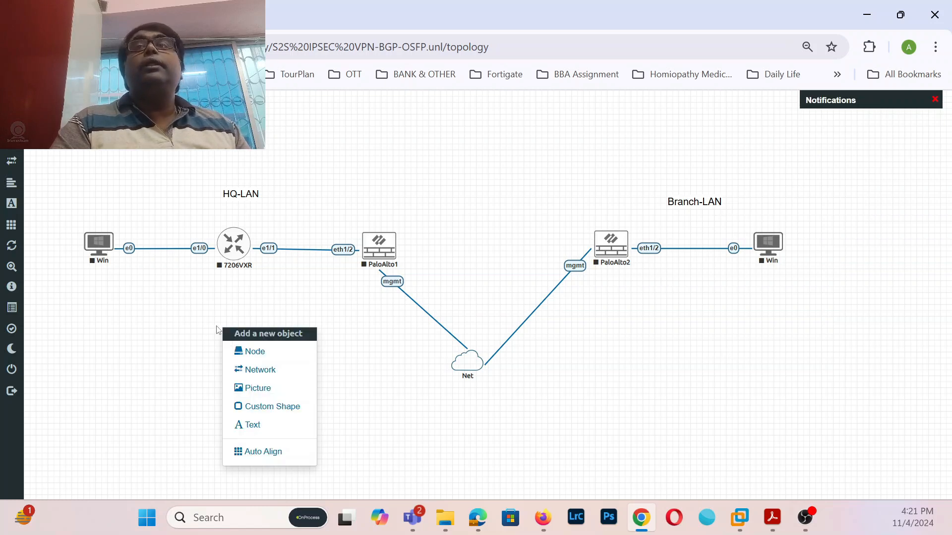
click(250, 425)
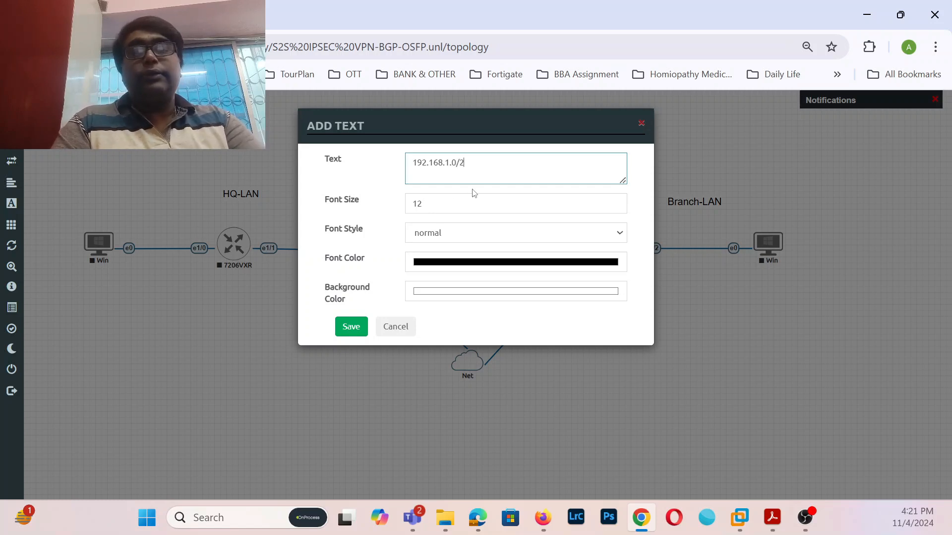
click(349, 327)
drag(253, 333, 173, 222)
- Duplicate it as 192.168.10.0/24 above the 7206VXR–PaloAlto1 link
right_click(167, 217)
click(208, 241)
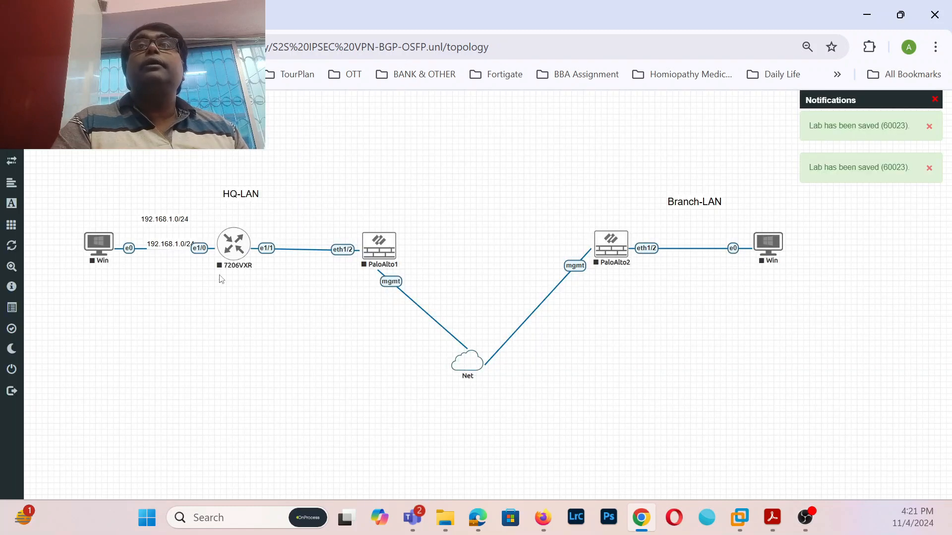
drag(165, 244, 305, 222)
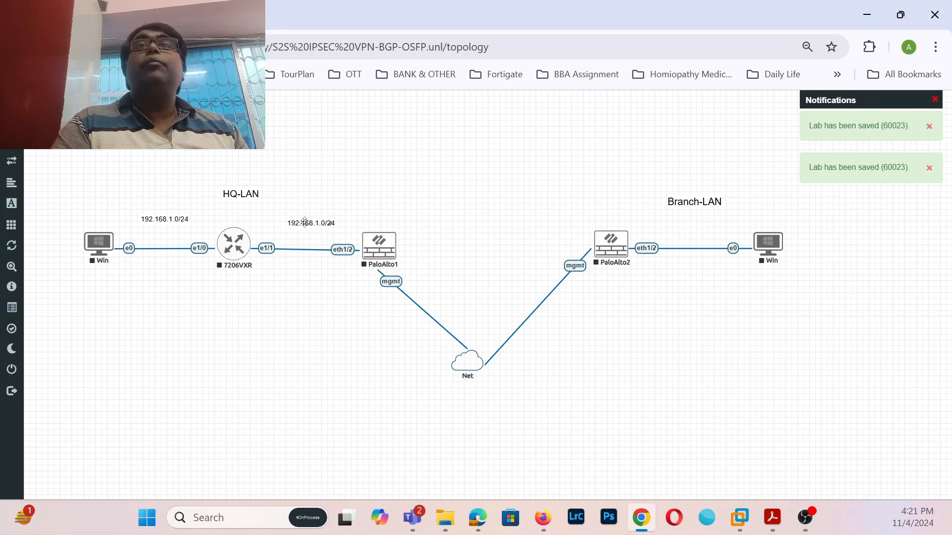
double_click(316, 219)
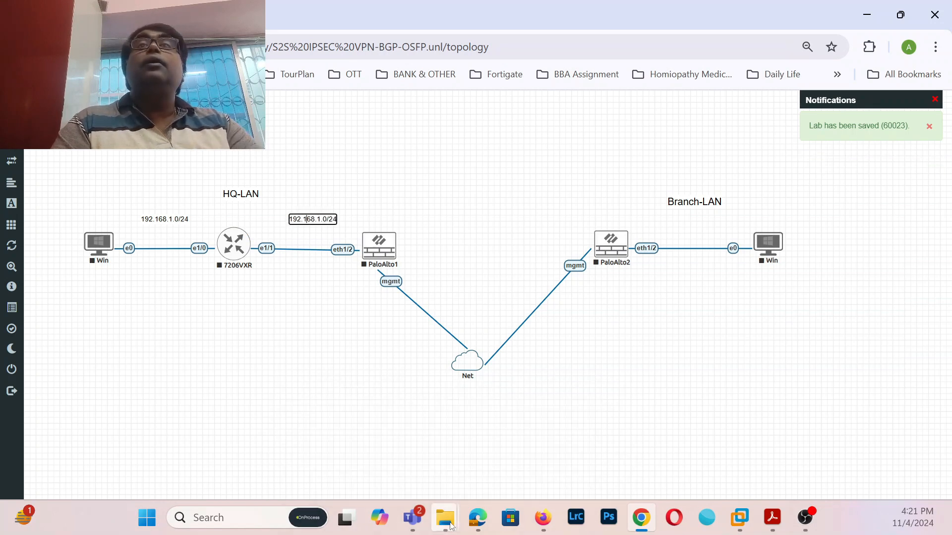
text(0)
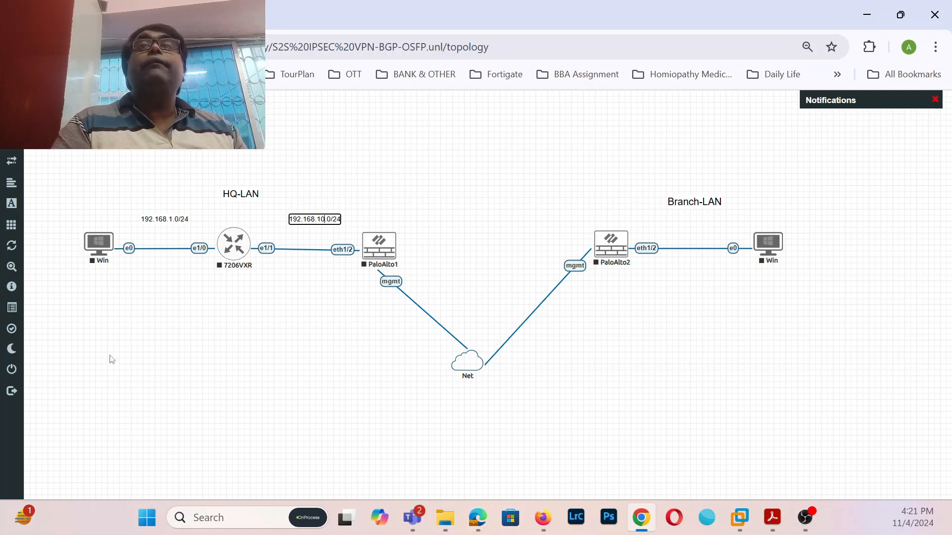
click(284, 298)
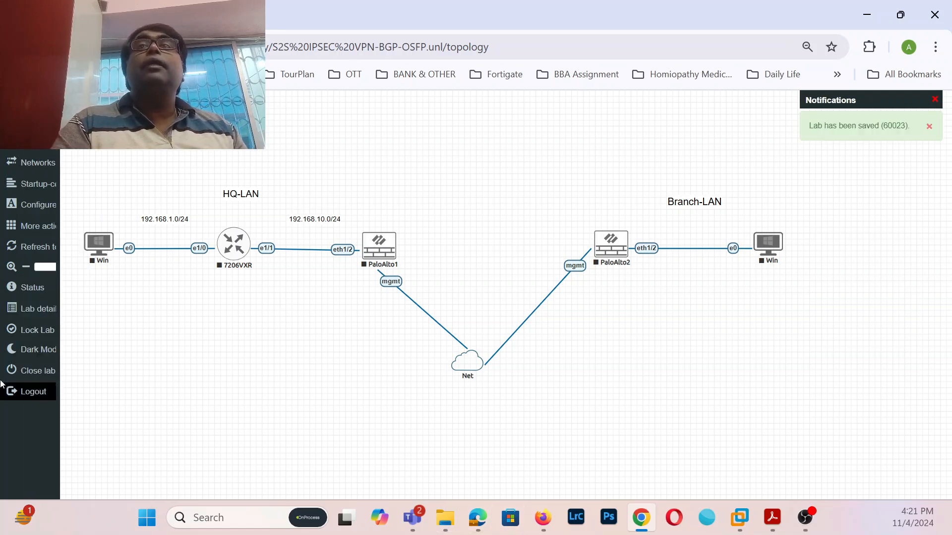
- Duplicate again as 192.168.100.0/24 over the PaloAlto2–Win branch link
right_click(313, 221)
click(340, 248)
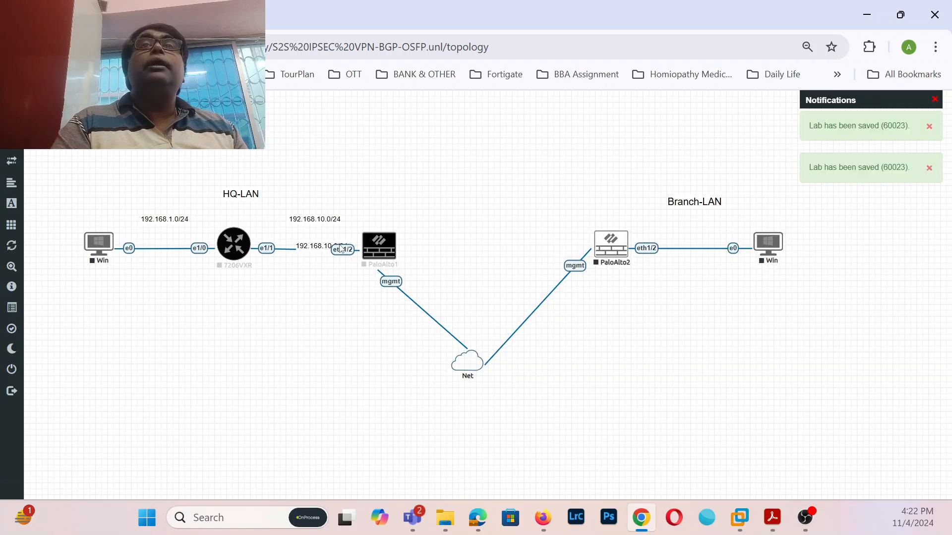
drag(318, 245, 690, 224)
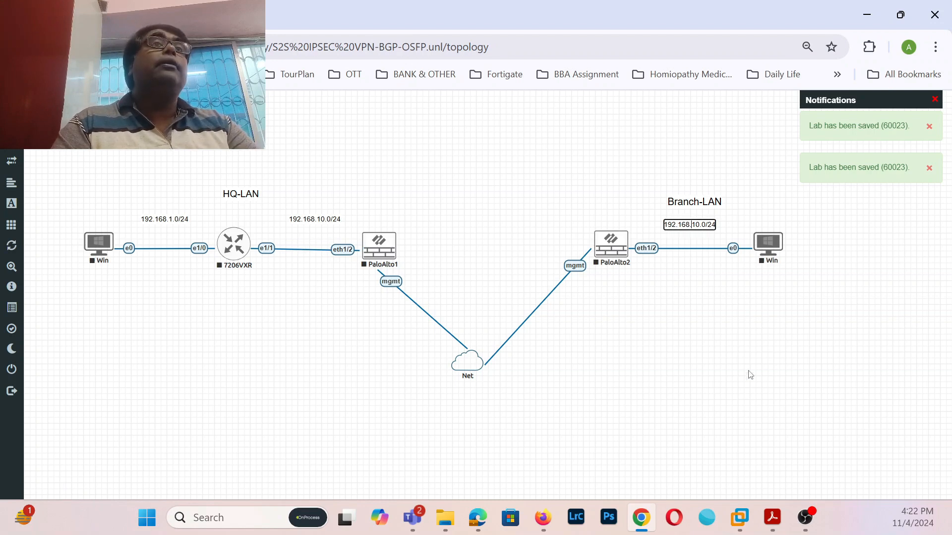
text(0)
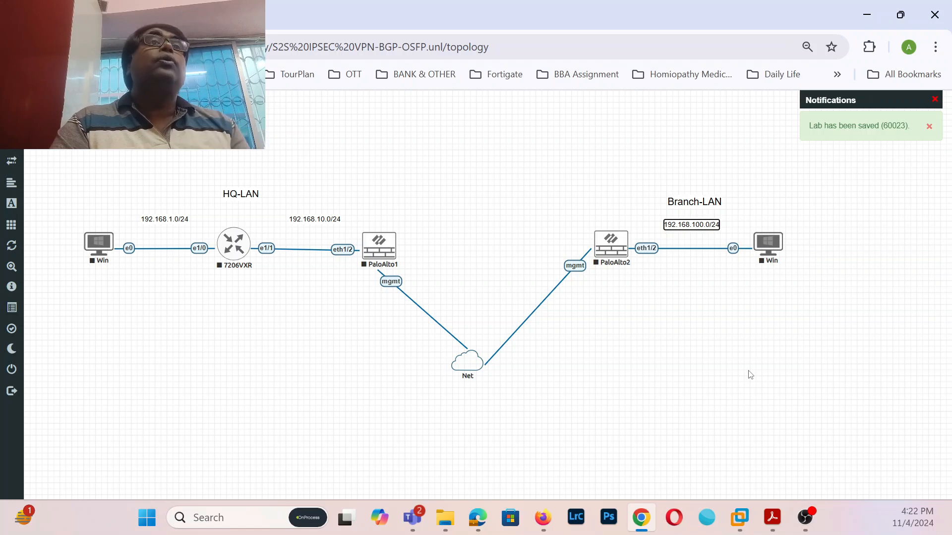
click(750, 375)
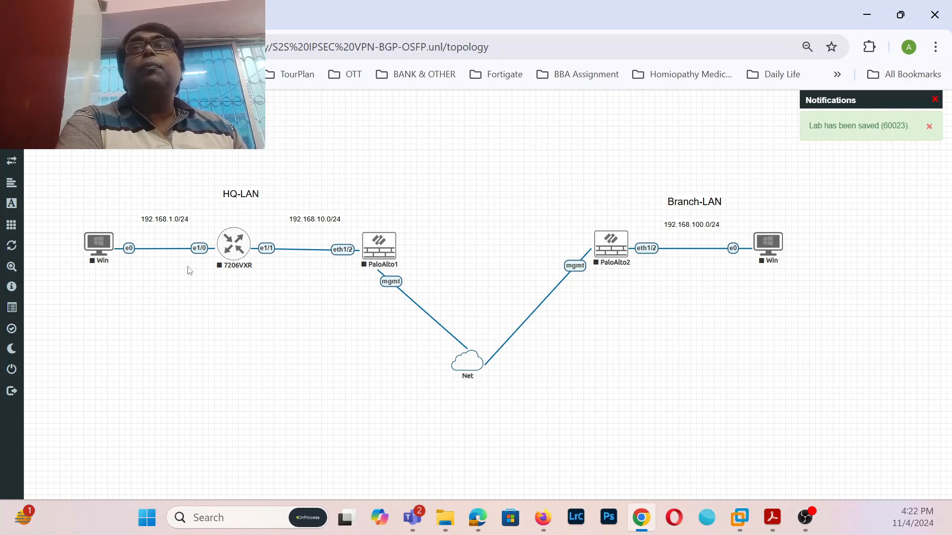
- Add a stray '1' text label to the canvas, then delete it again
right_click(203, 316)
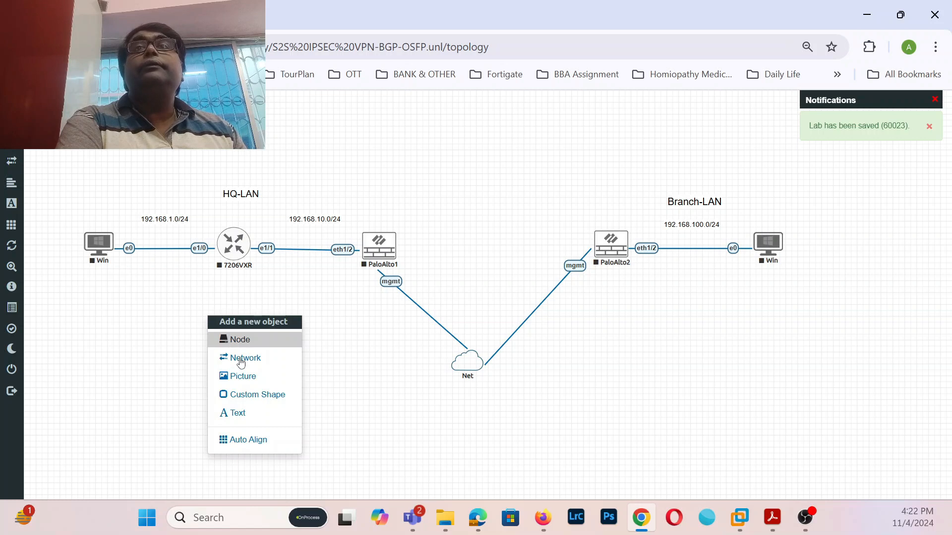
click(239, 416)
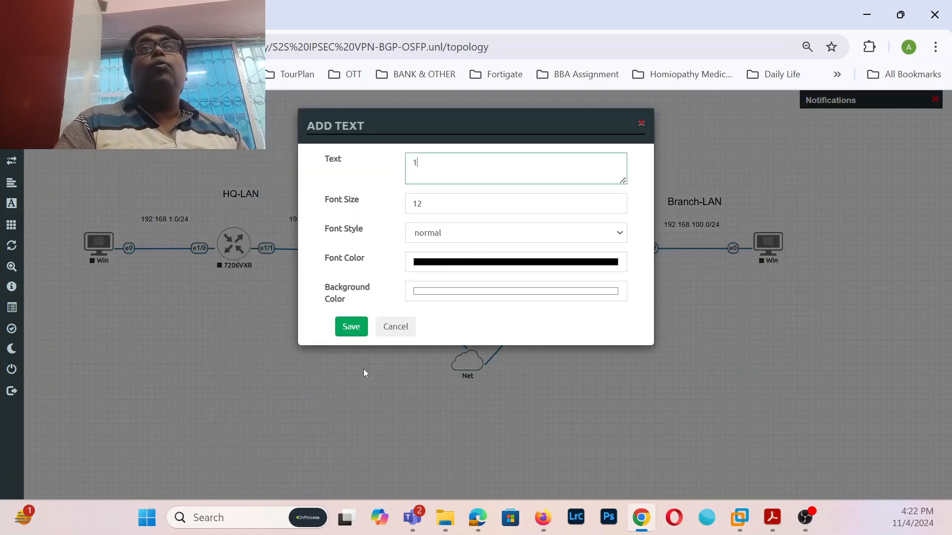
click(343, 326)
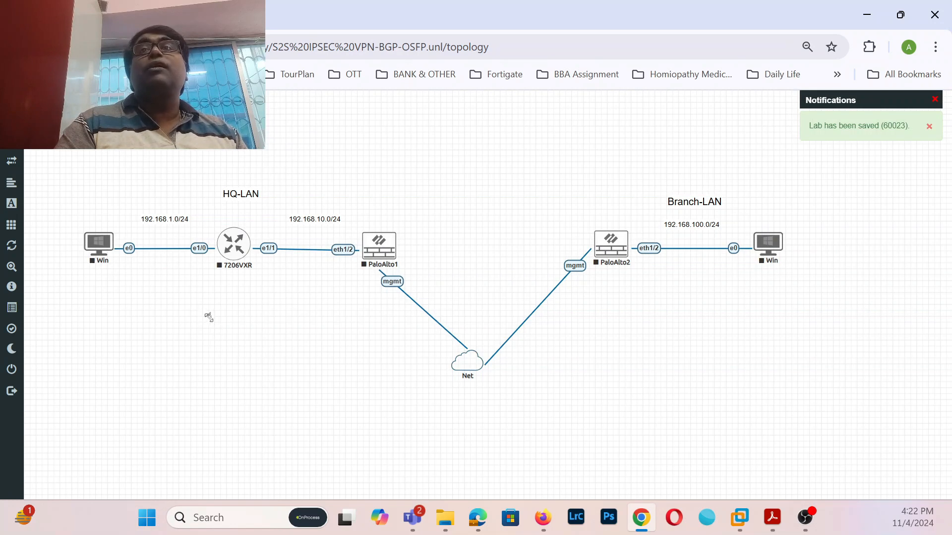
right_click(208, 317)
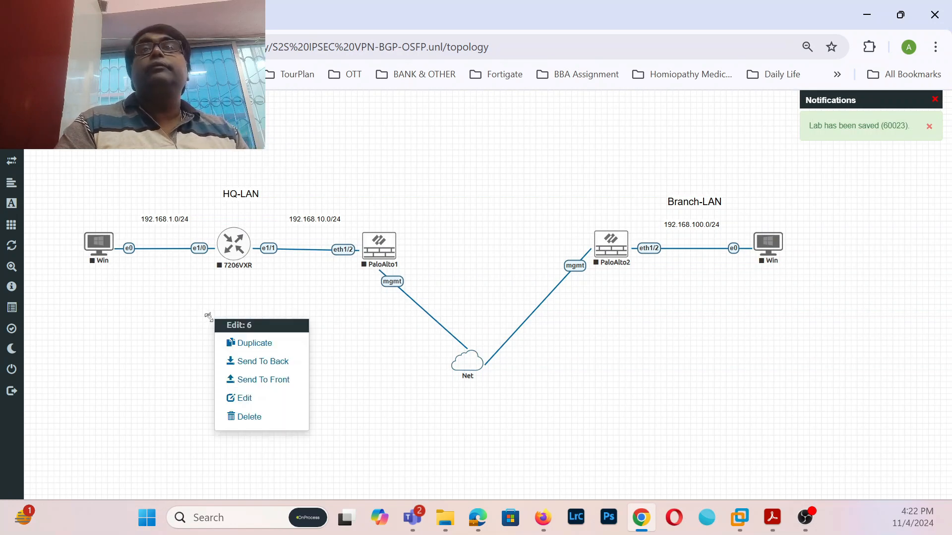
click(237, 415)
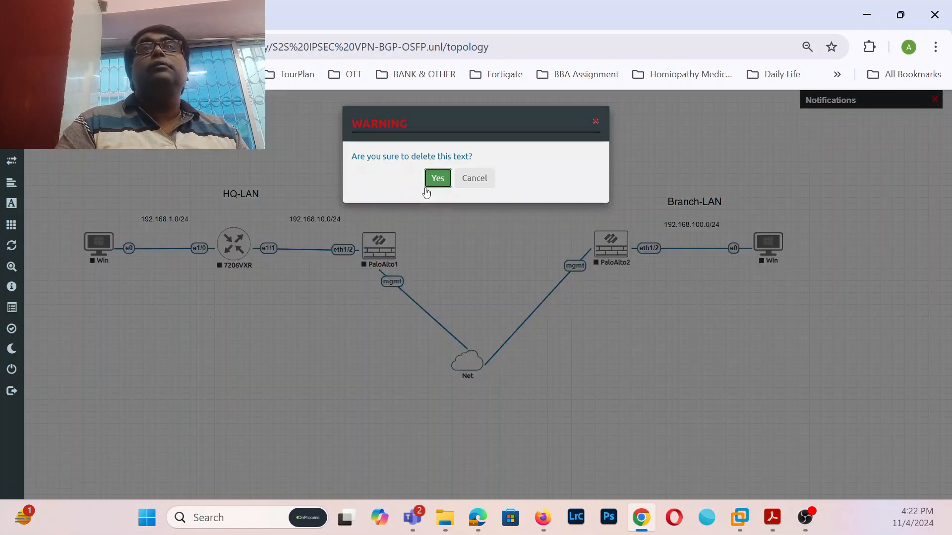
click(430, 184)
- Add a 192.168.1.1 text label and place it beside the router's e1/0 port
right_click(266, 361)
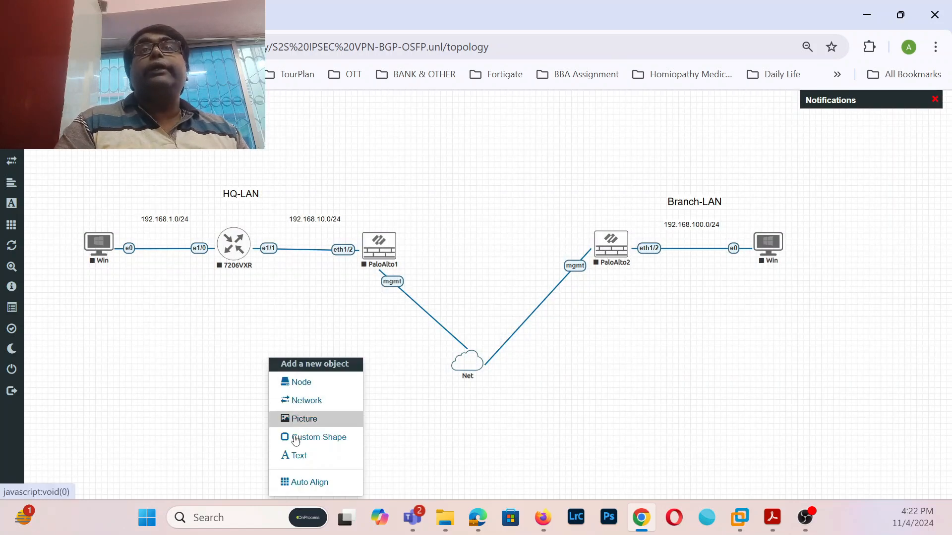
click(299, 455)
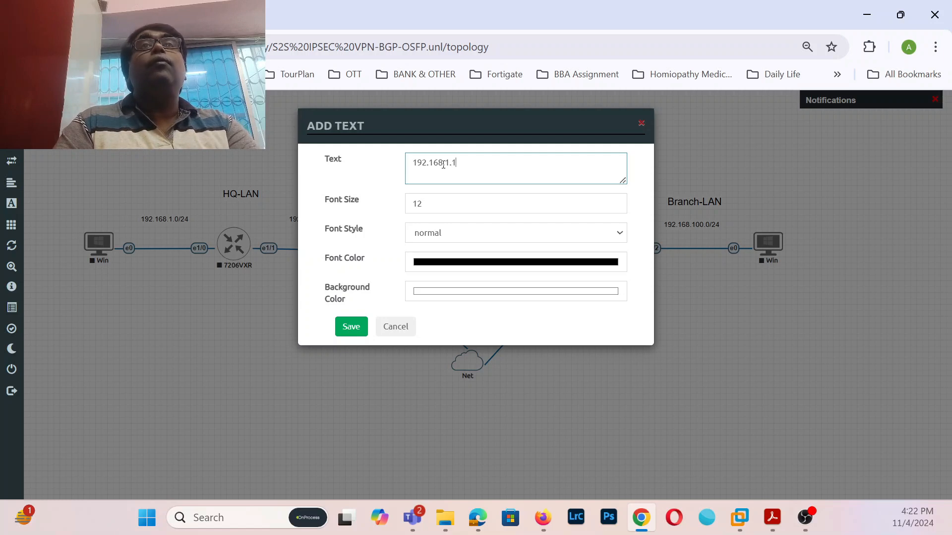
click(366, 329)
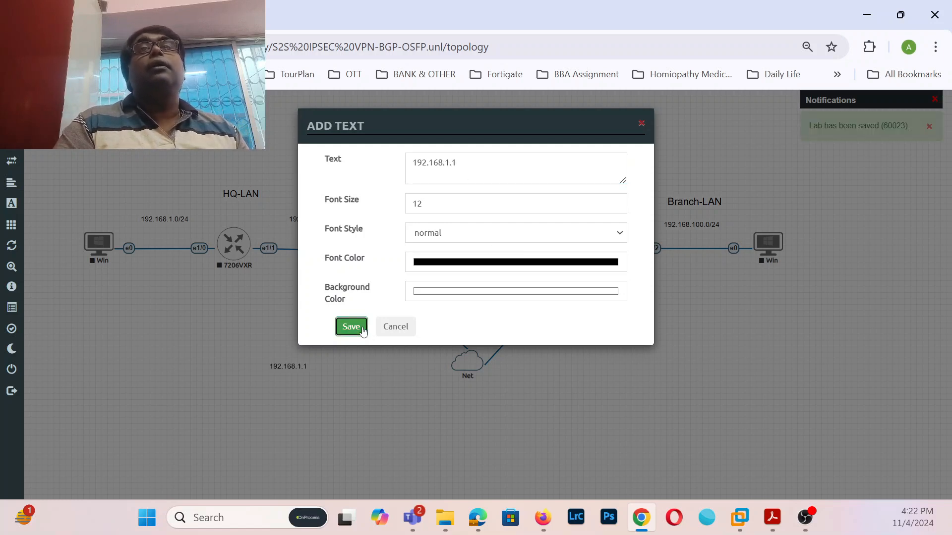
drag(287, 368, 197, 236)
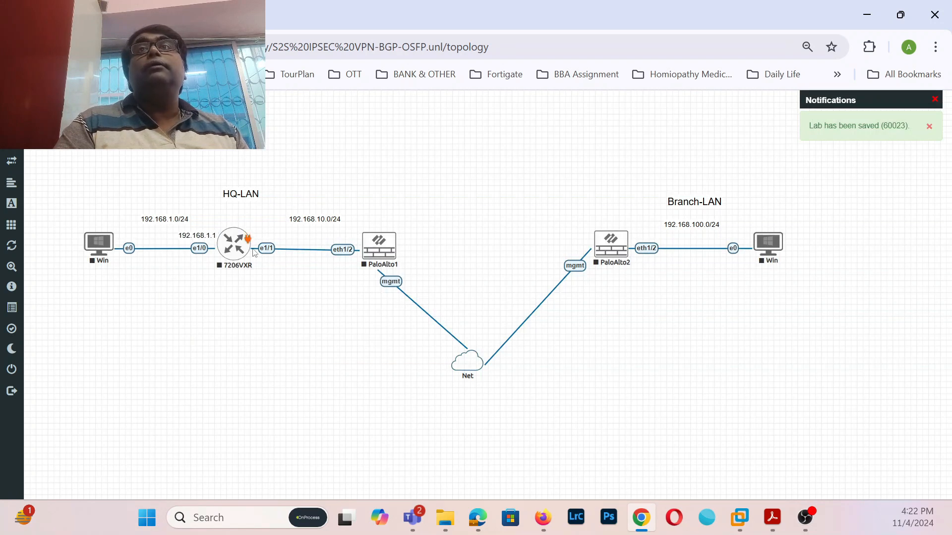
drag(199, 234, 197, 231)
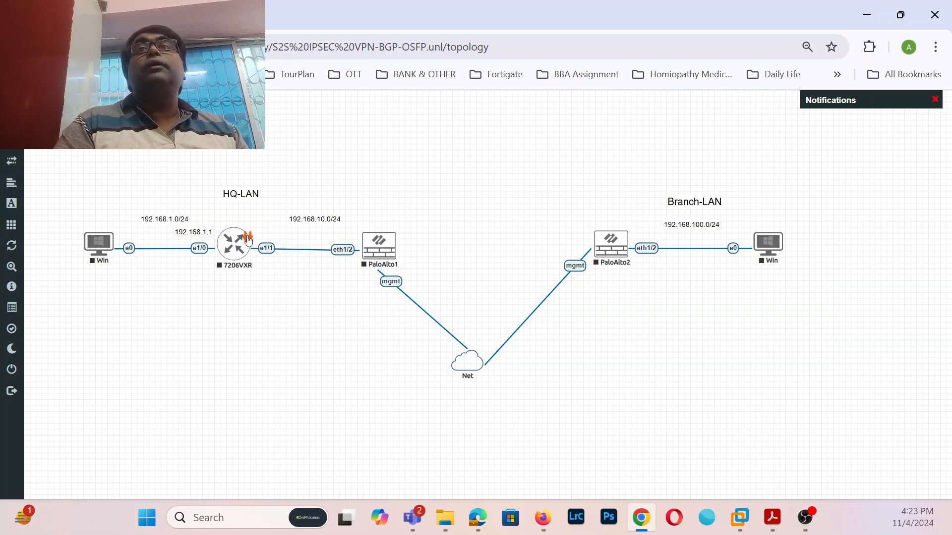
- Duplicate the 192.168.1.1 label above the router's e1/1 link and change it to 192.168.10.254
right_click(196, 233)
click(229, 258)
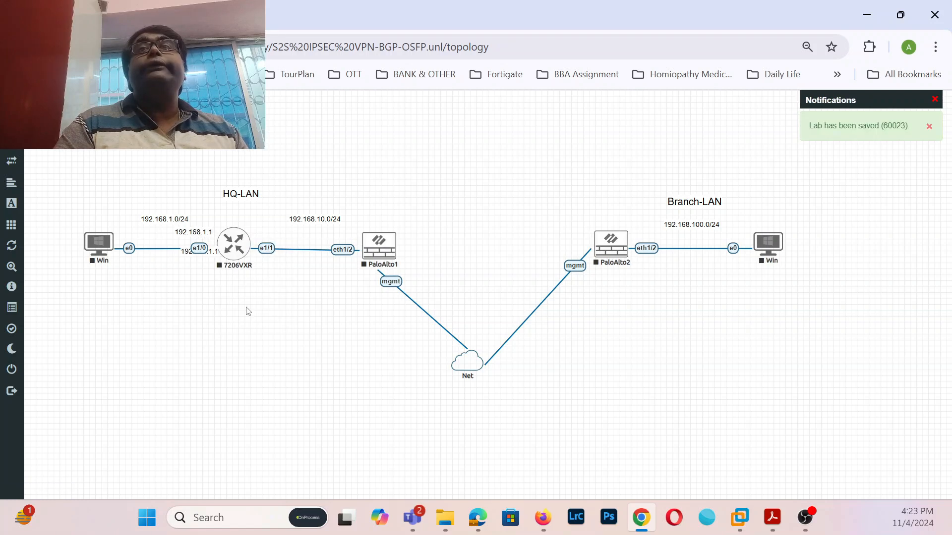
drag(187, 251, 263, 231)
double_click(275, 233)
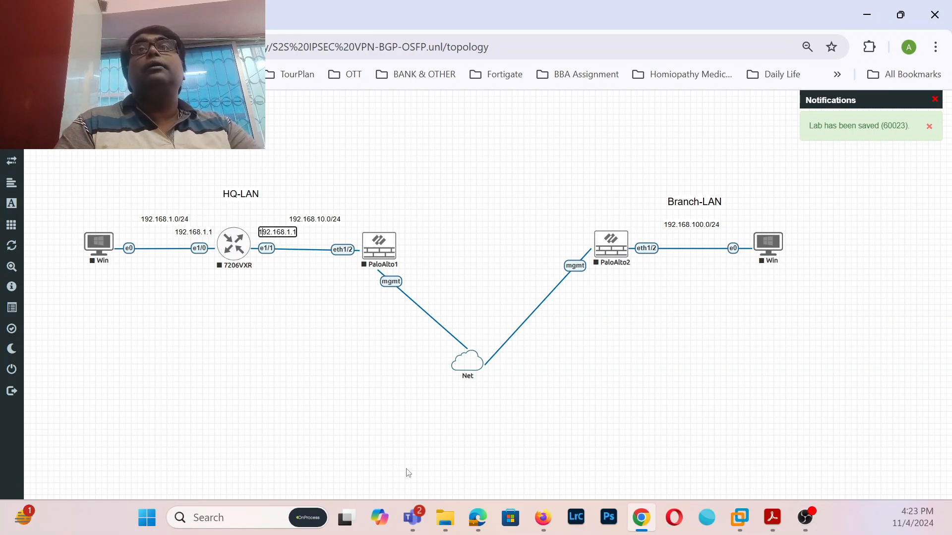
text(0)
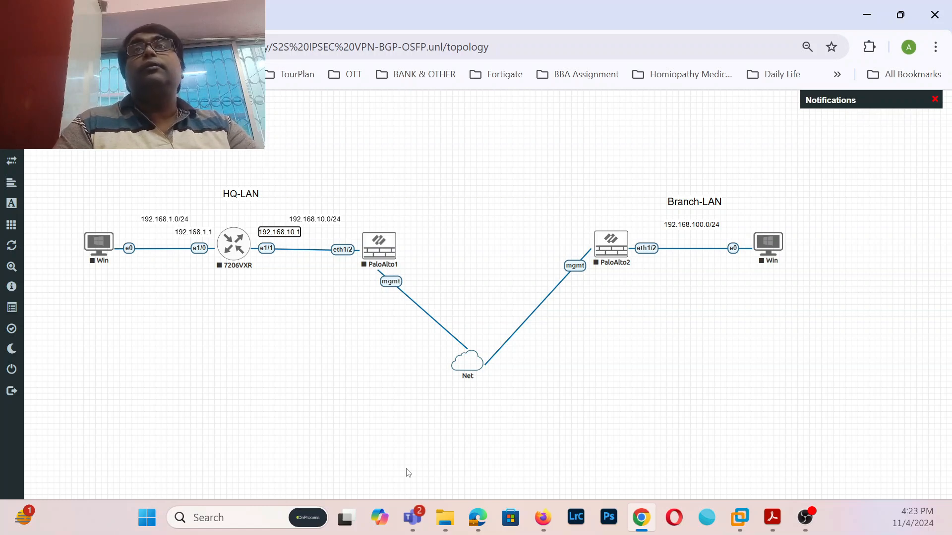
text(=25)
key(BackSpace)
key(BackSpace)
key(BackSpace)
text(254)
click(297, 293)
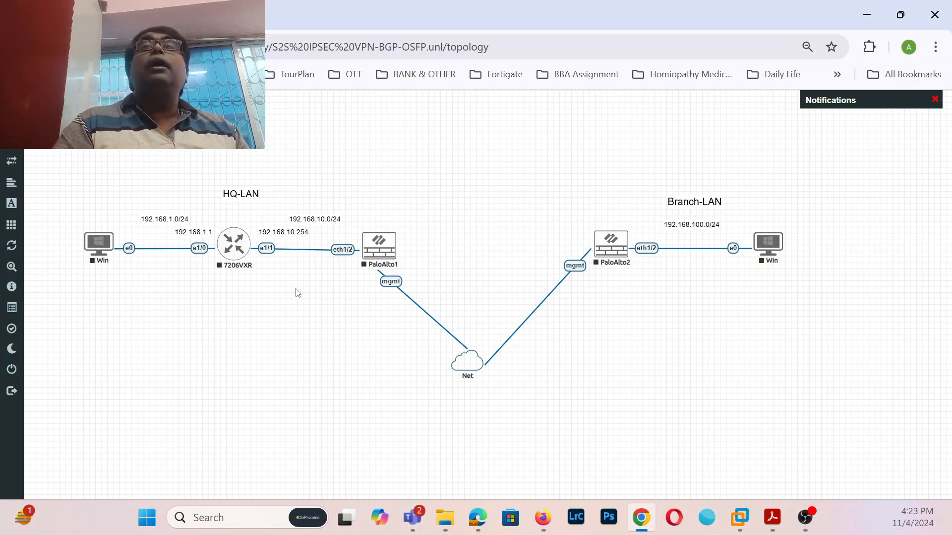
- Duplicate the 192.168.10.254 label above PaloAlto1's eth1/2 and change it to 192.168.10.1
right_click(286, 229)
click(315, 255)
drag(307, 261, 353, 240)
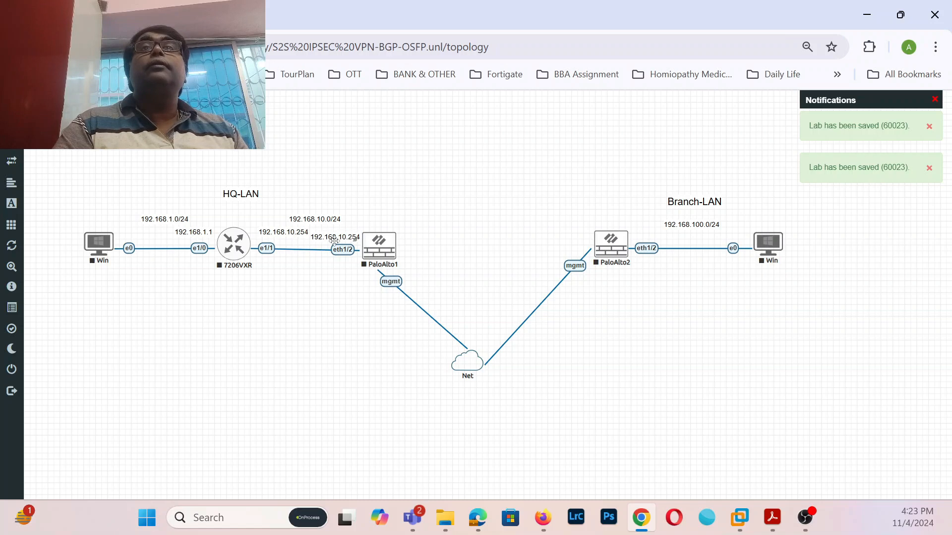
double_click(339, 237)
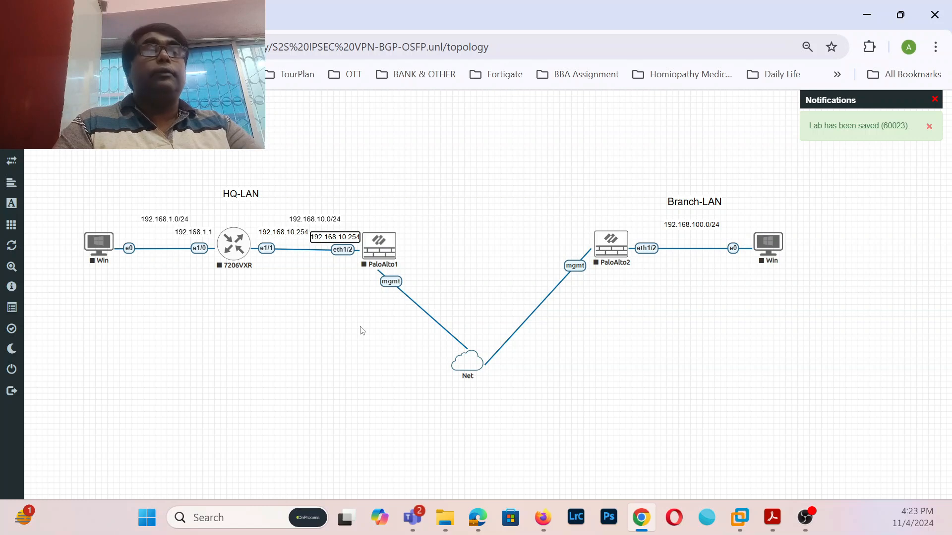
key(BackSpace)
key(BackSpace)
key(BackSpace)
text(1)
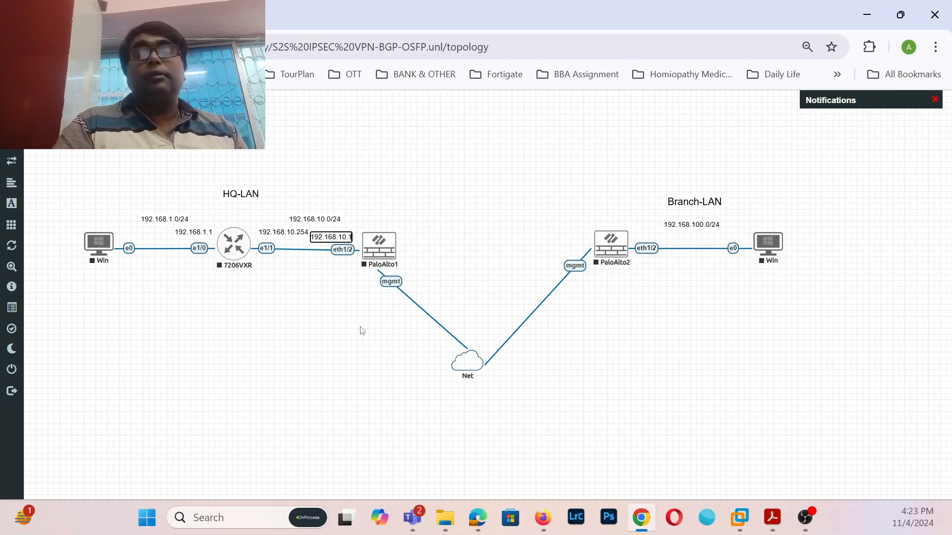
click(298, 353)
- Reposition the 192.168.10.254, 192.168.10.1 and 192.168.1.0/24 labels and move PaloAlto1 further right
drag(288, 233, 282, 231)
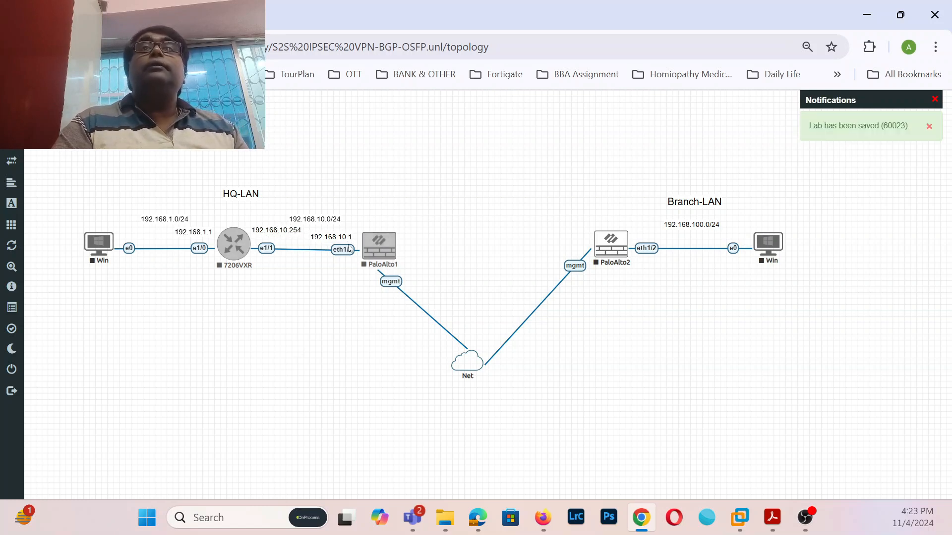
drag(382, 263, 418, 259)
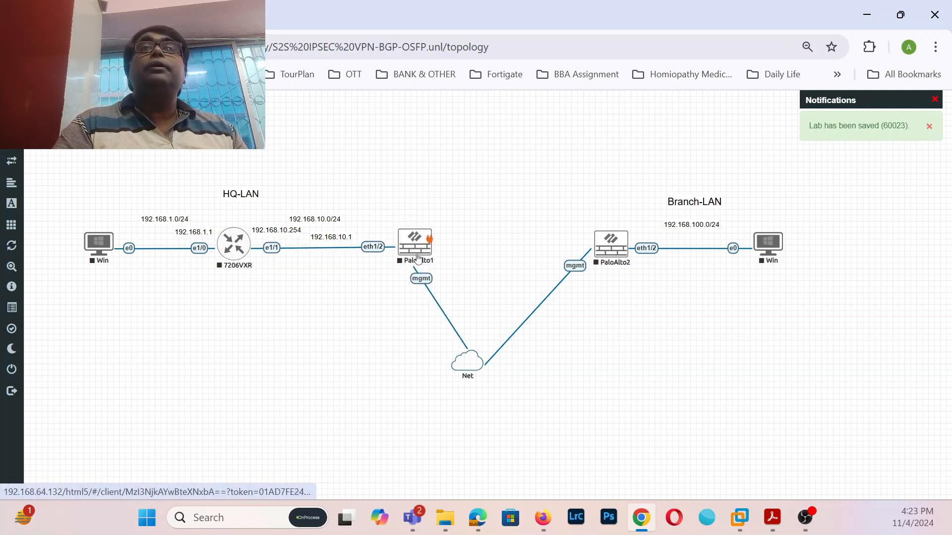
drag(332, 237, 344, 216)
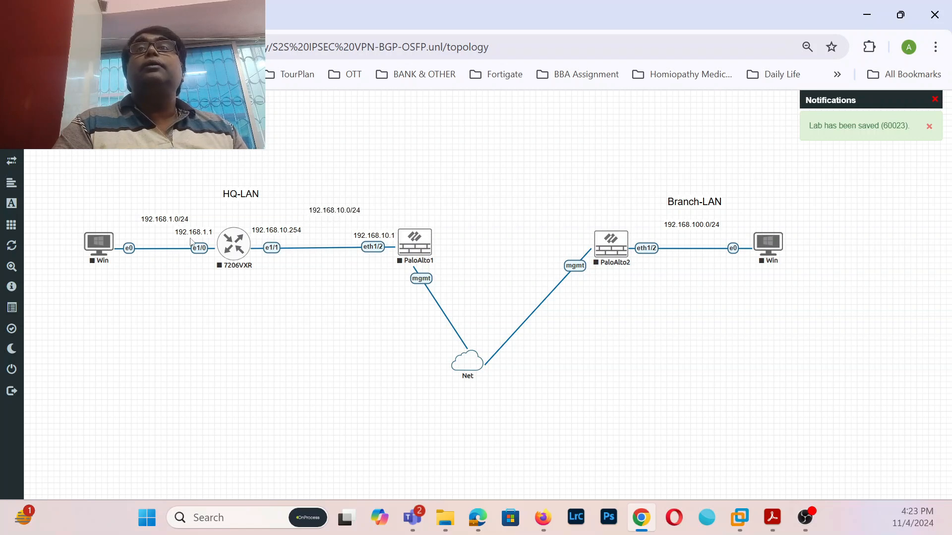
mouse_move(160, 218)
mouse_down()
mouse_move(137, 205)
mouse_move(147, 210)
mouse_up()
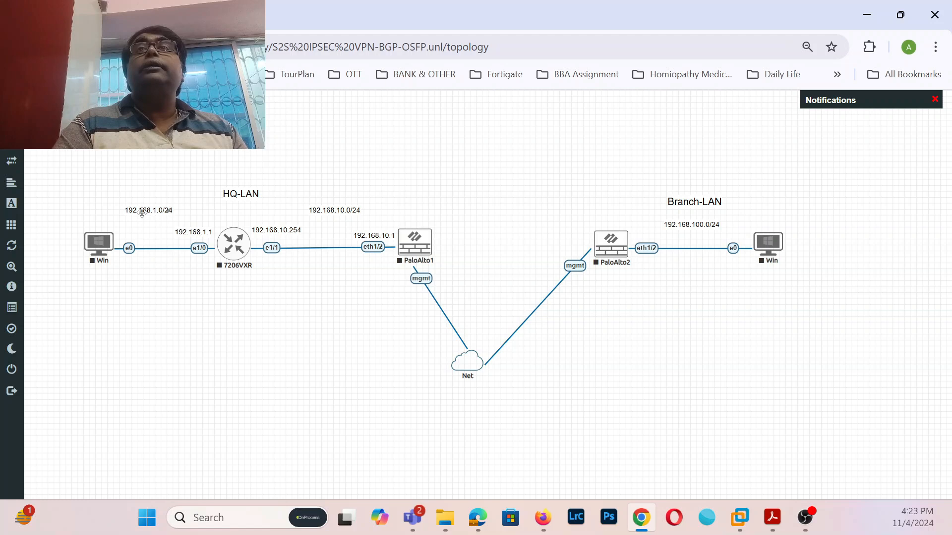
- Duplicate the 192.168.1.1 label beside the HQ Win PC and change it to 192.168.1.100
right_click(196, 232)
click(225, 255)
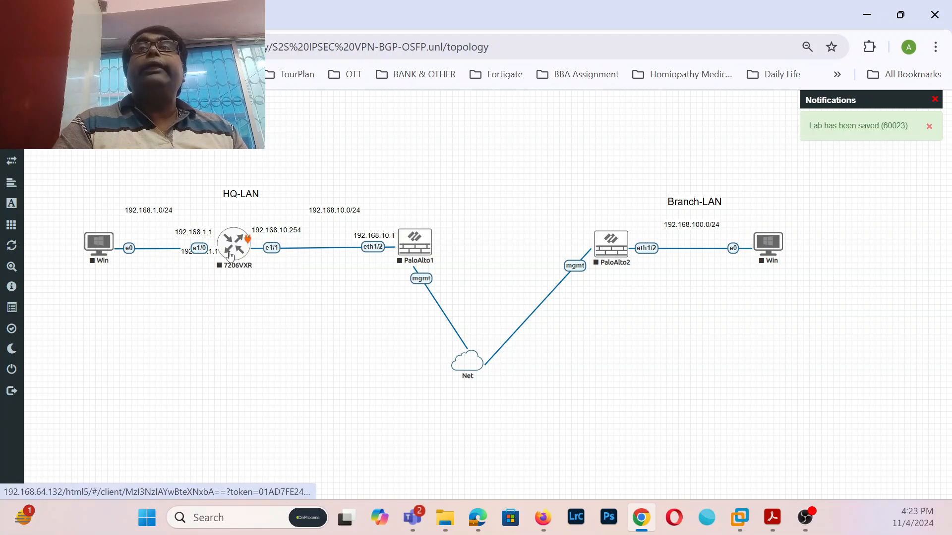
drag(184, 248, 126, 223)
double_click(141, 229)
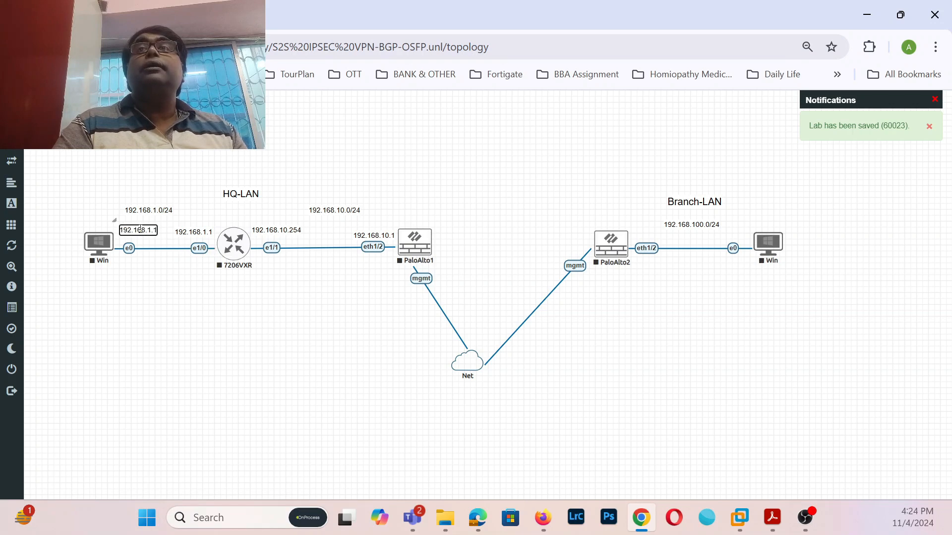
click(236, 364)
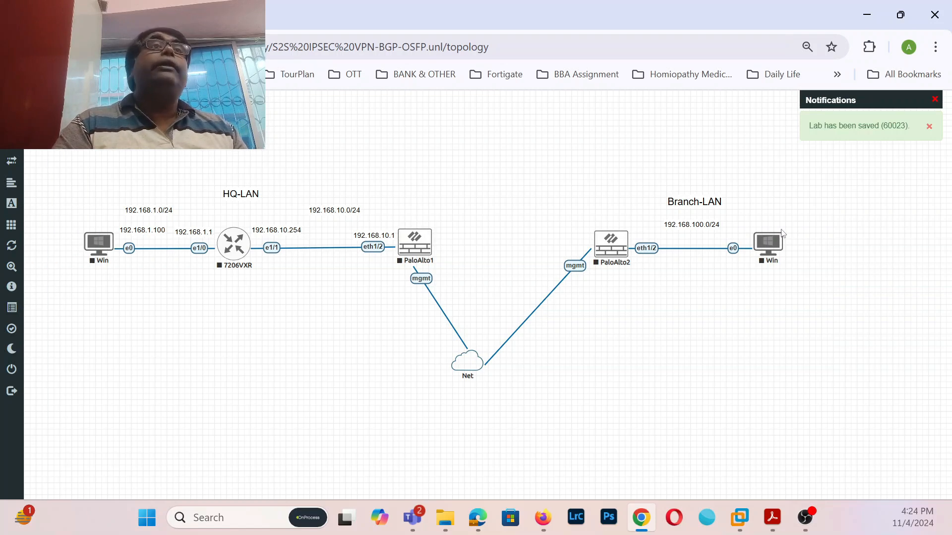
- Copy the 192.168.100.0/24 label as 192.168.100.100/24 over Branch Win, move Net right, link PaloAlto1 toward PaloAlto2
right_click(703, 227)
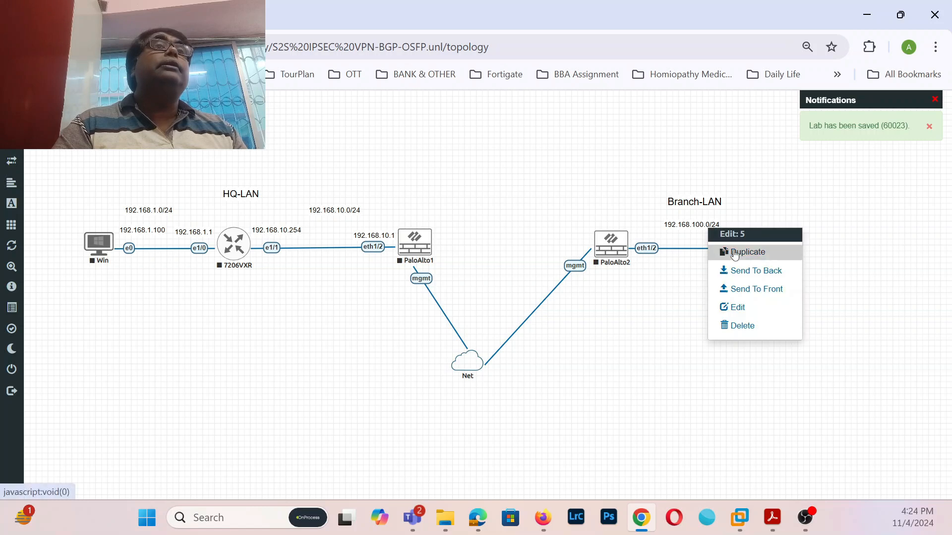
click(717, 251)
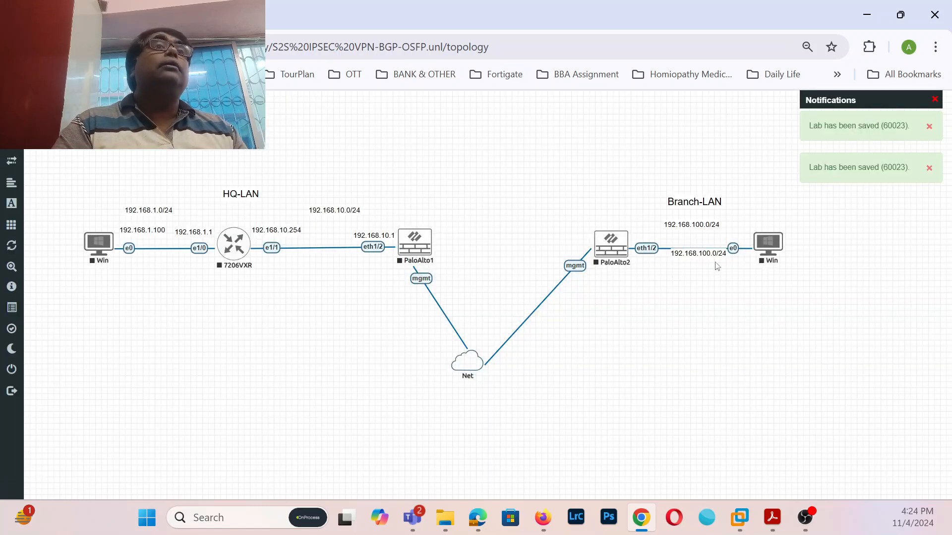
drag(718, 255, 783, 221)
double_click(775, 221)
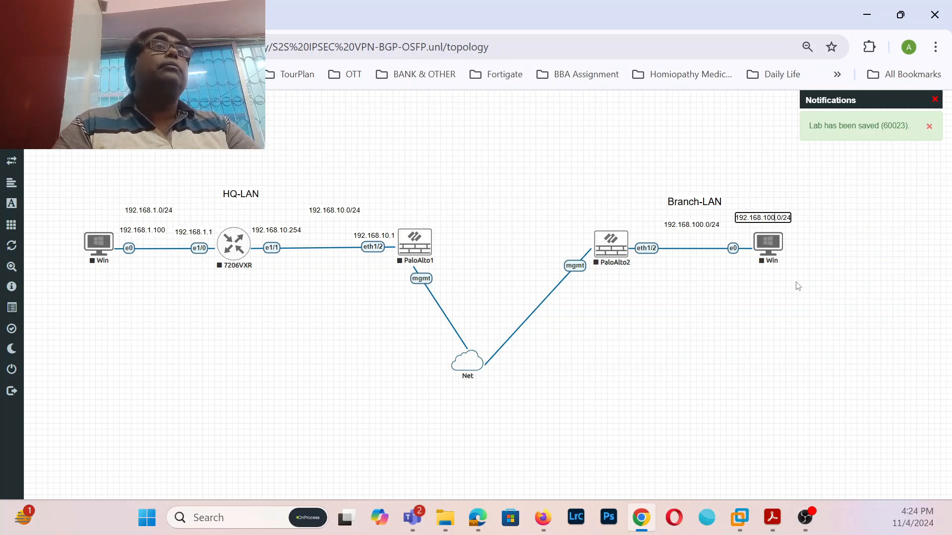
text(10)
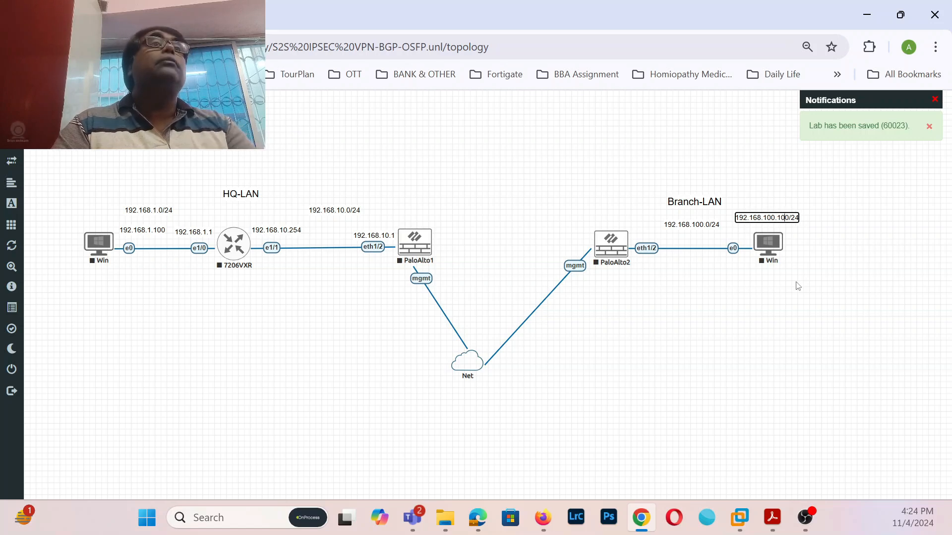
click(797, 286)
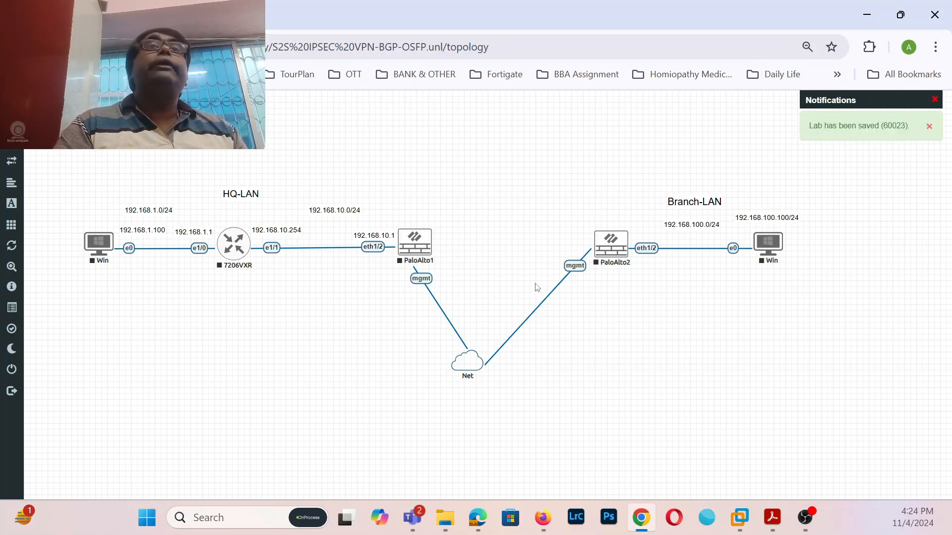
drag(474, 368, 504, 368)
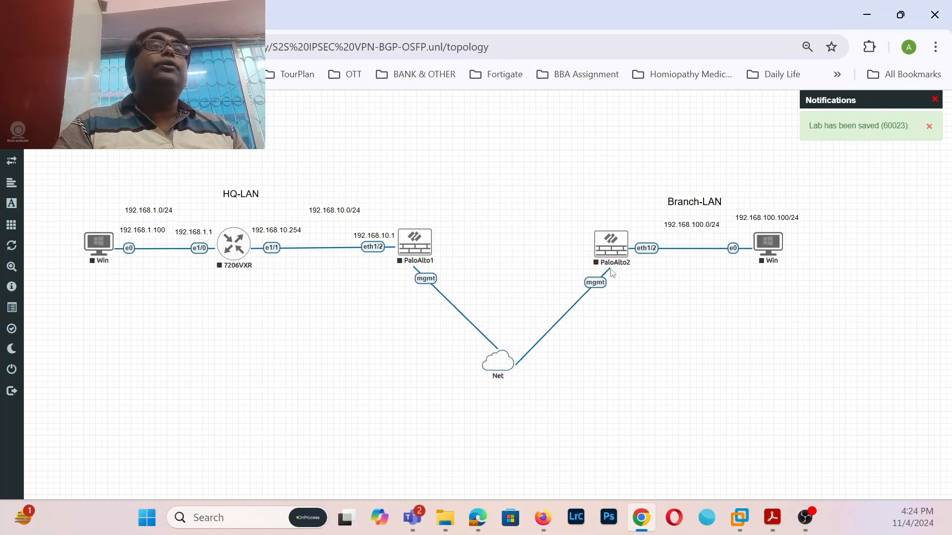
drag(429, 240, 621, 245)
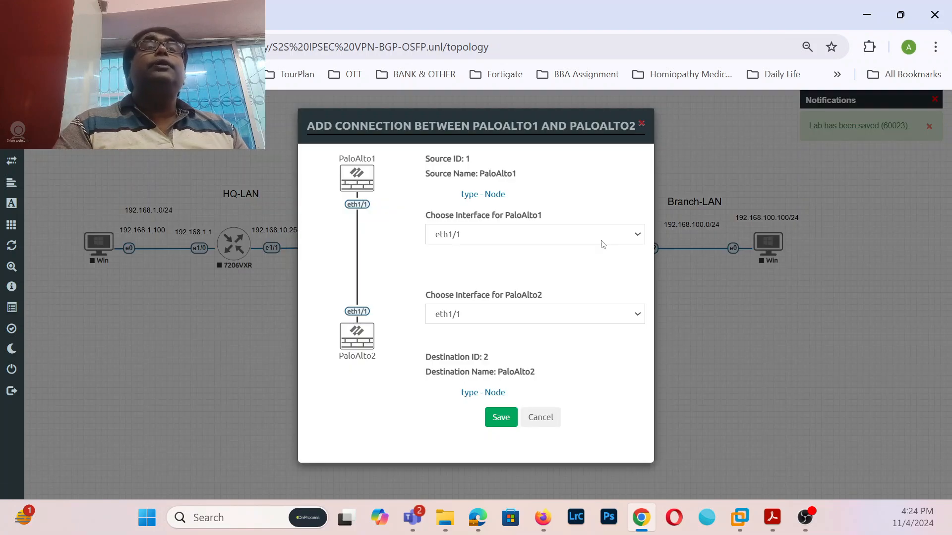
- Save an eth1/3-to-eth1/3 link between PaloAlto1 and PaloAlto2, then nudge PaloAlto2 right
click(641, 235)
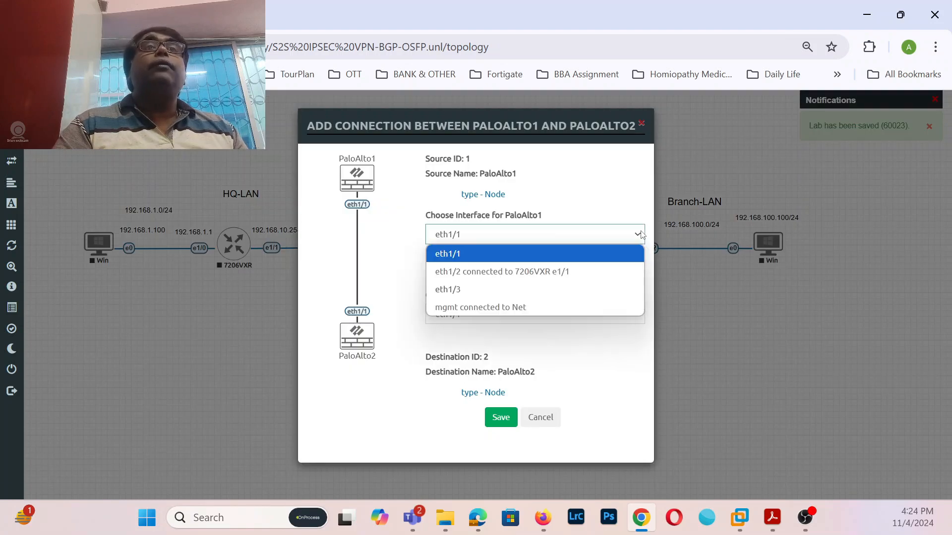
click(516, 287)
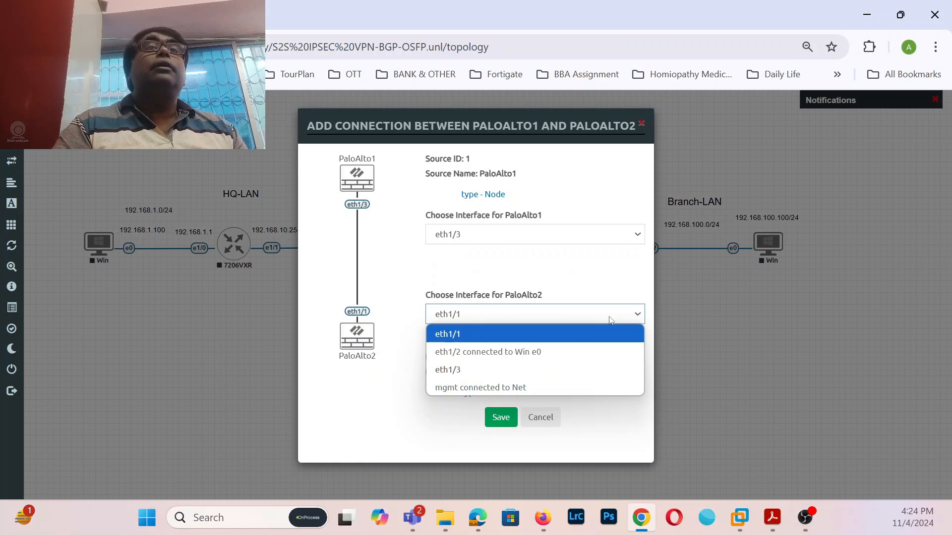
click(502, 368)
click(511, 412)
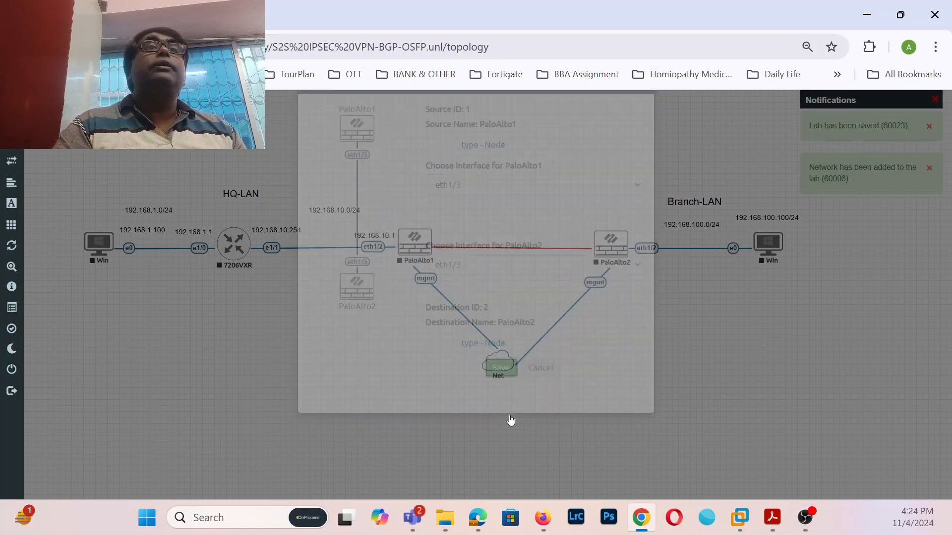
drag(611, 252, 625, 254)
- Duplicate the 192.168.100.0/24 label above the eth1/3 link and rename it 10.10.10.9/24
right_click(686, 226)
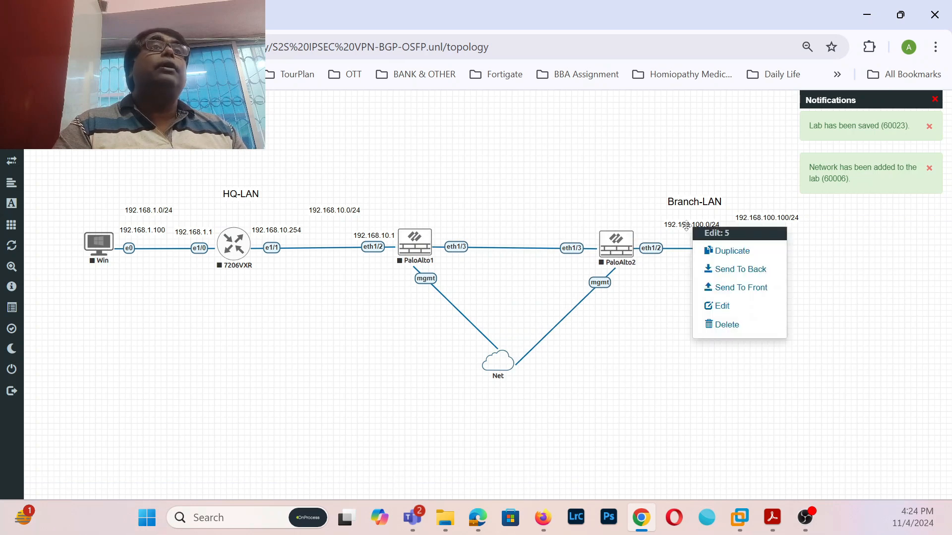
click(713, 254)
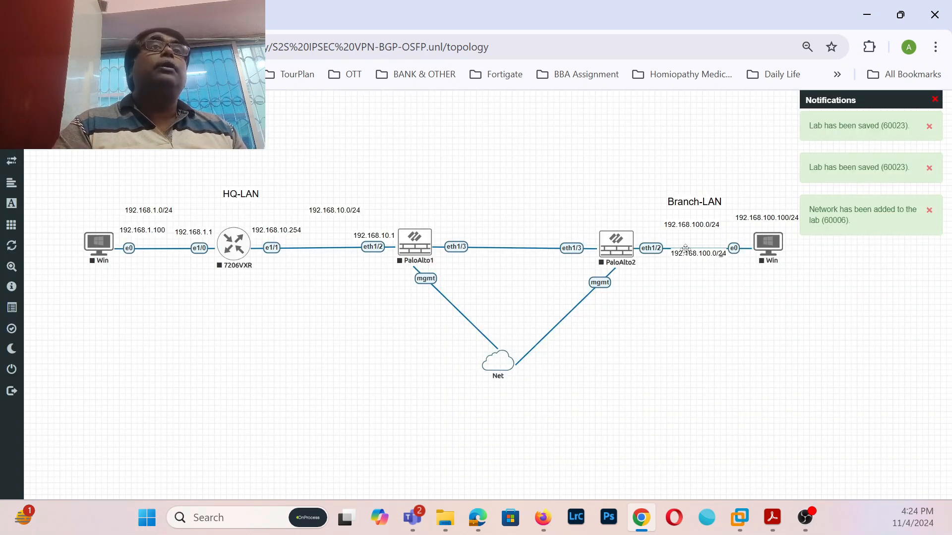
drag(707, 255, 469, 224)
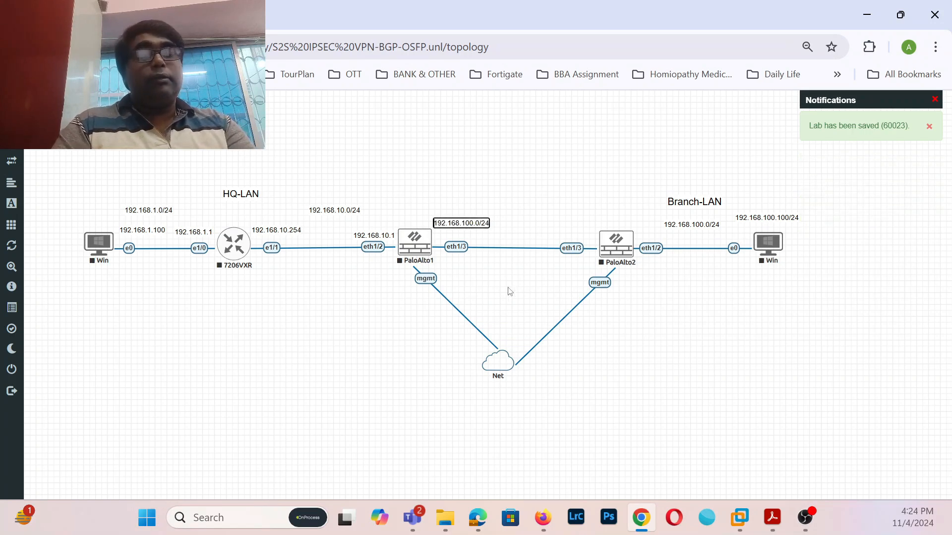
text(10)
text(.10.10.)
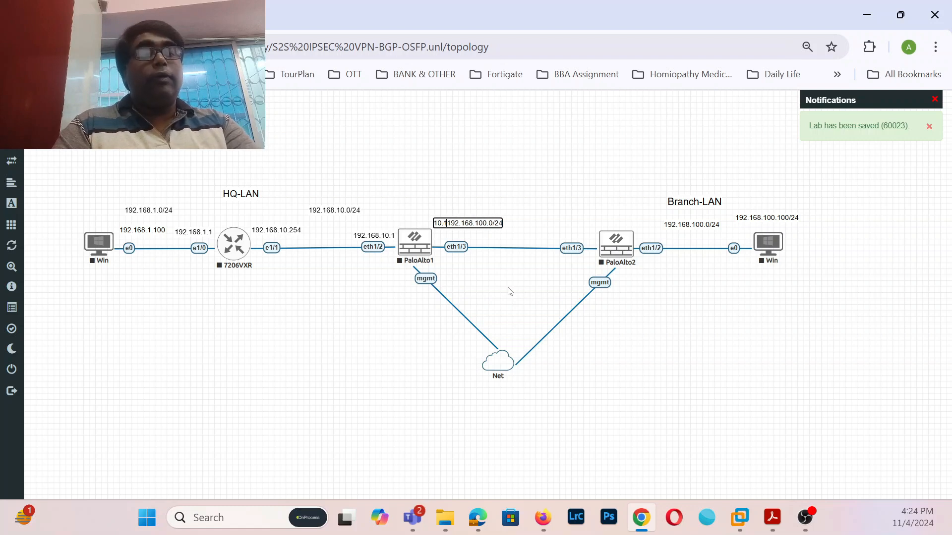
text(9)
key(Delete)
key(Delete)
key(Delete)
key(Delete)
key(Delete)
key(Delete)
key(Delete)
key(Delete)
key(Delete)
key(Delete)
key(Delete)
key(Delete)
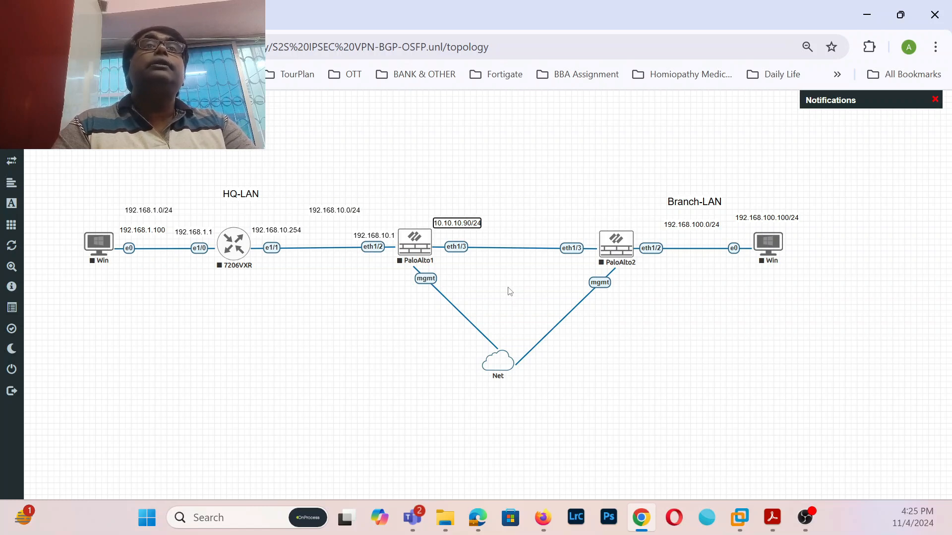
click(510, 292)
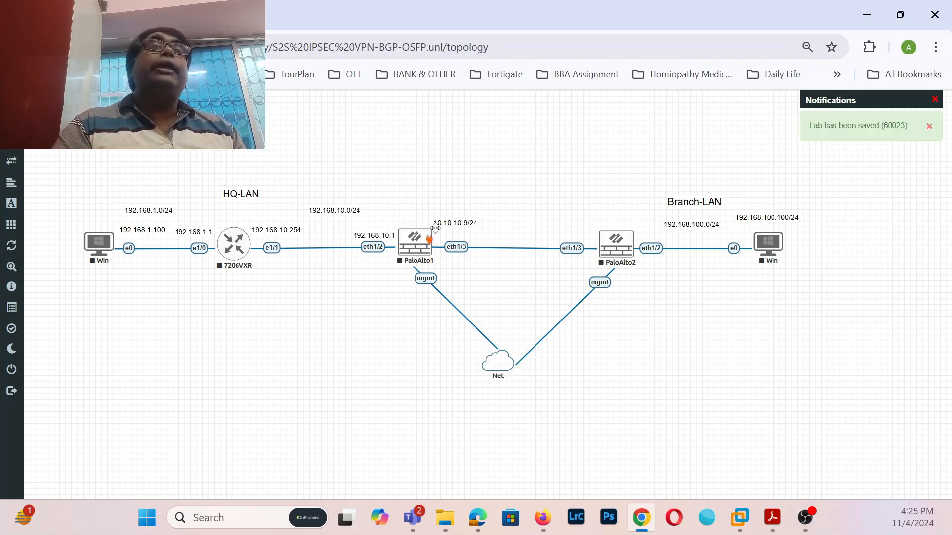
- Duplicate the 10.10.10.9/24 label to PaloAlto2's eth1/3 and change it to 10.10.10.10/24
right_click(464, 224)
click(499, 249)
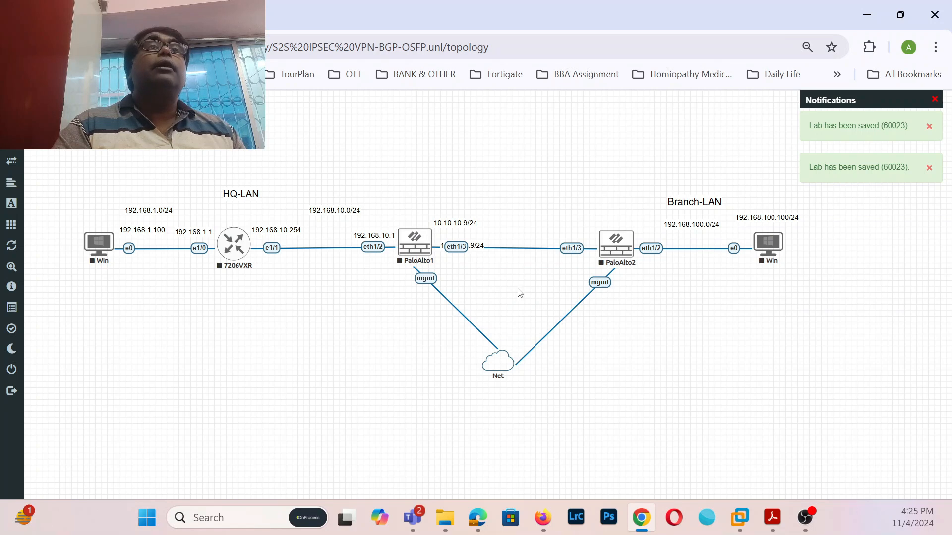
click(471, 249)
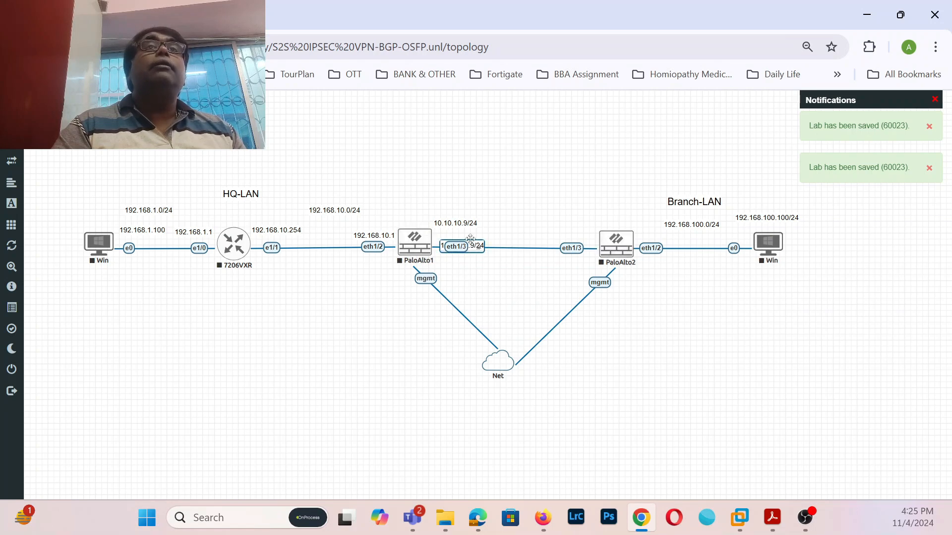
click(458, 261)
double_click(472, 247)
click(456, 271)
click(459, 262)
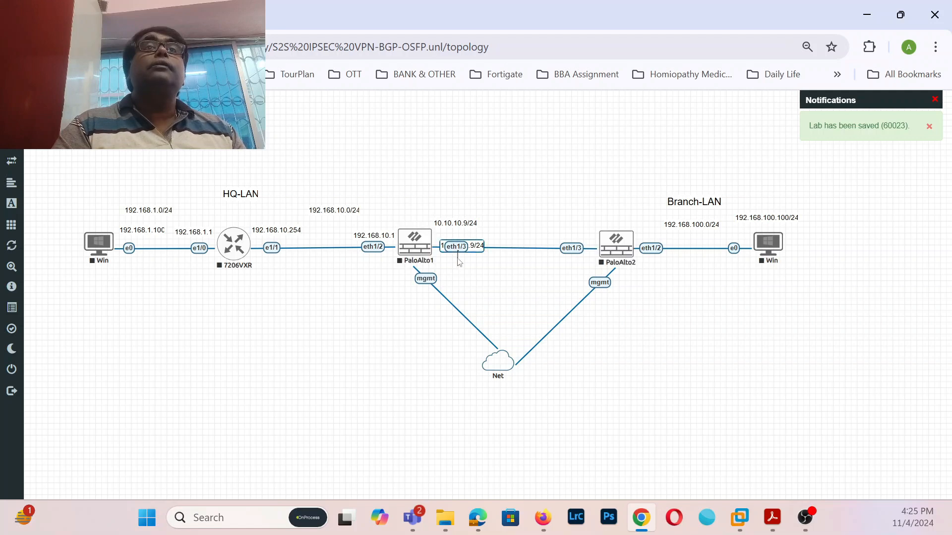
drag(468, 246, 569, 228)
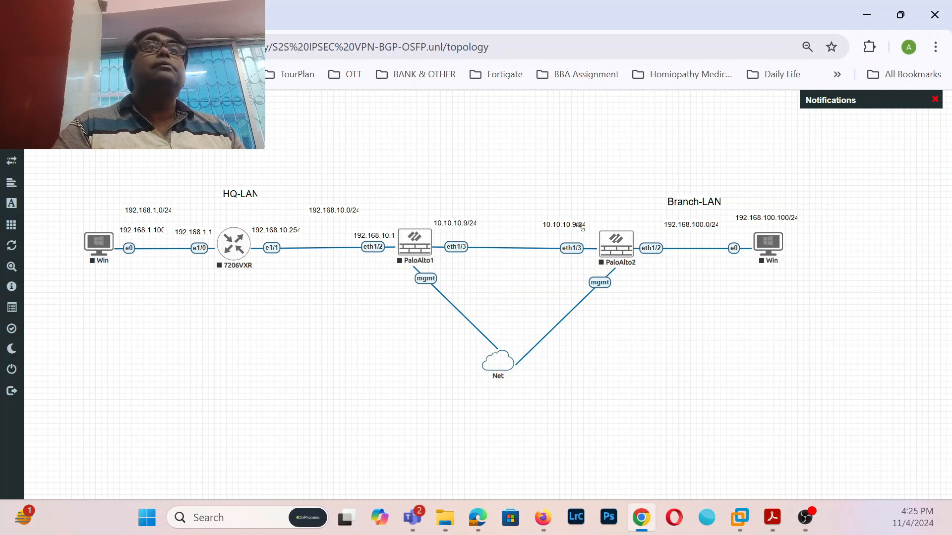
double_click(574, 224)
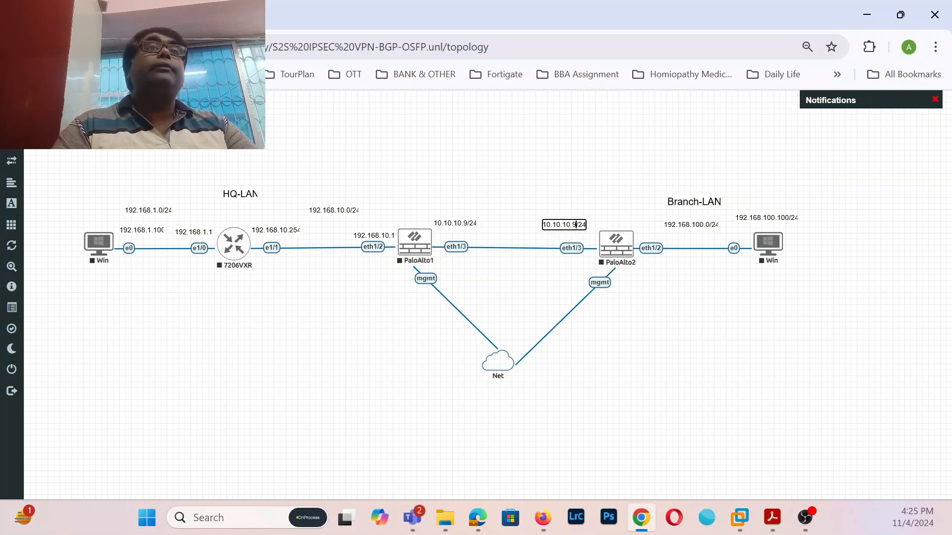
key(BackSpace)
text(10)
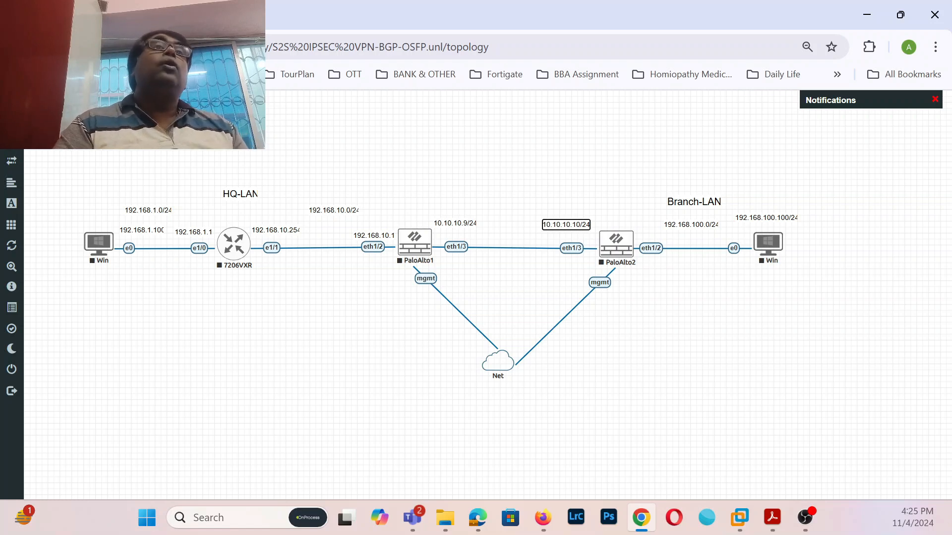
click(724, 349)
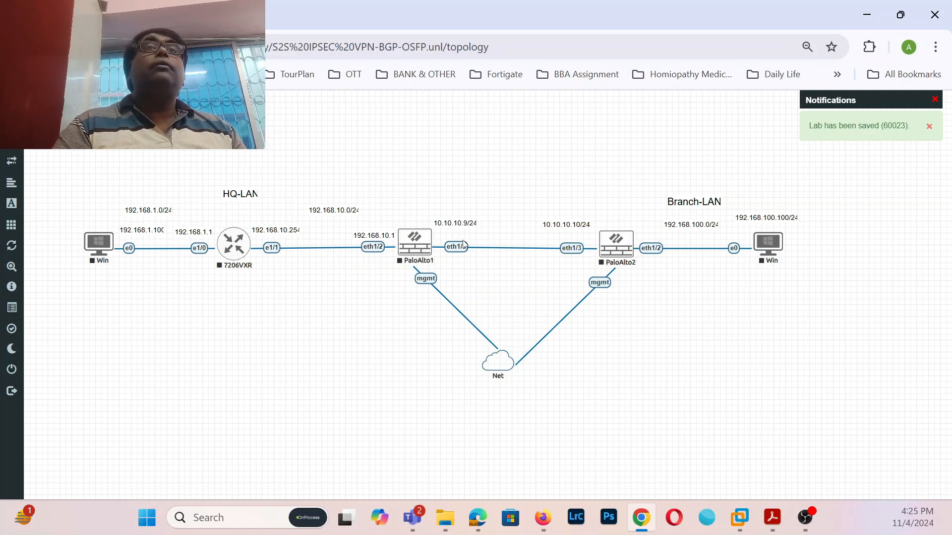
- Move both WAN labels below the link and shift the 192.168.10.0/24 label left
drag(458, 224, 466, 263)
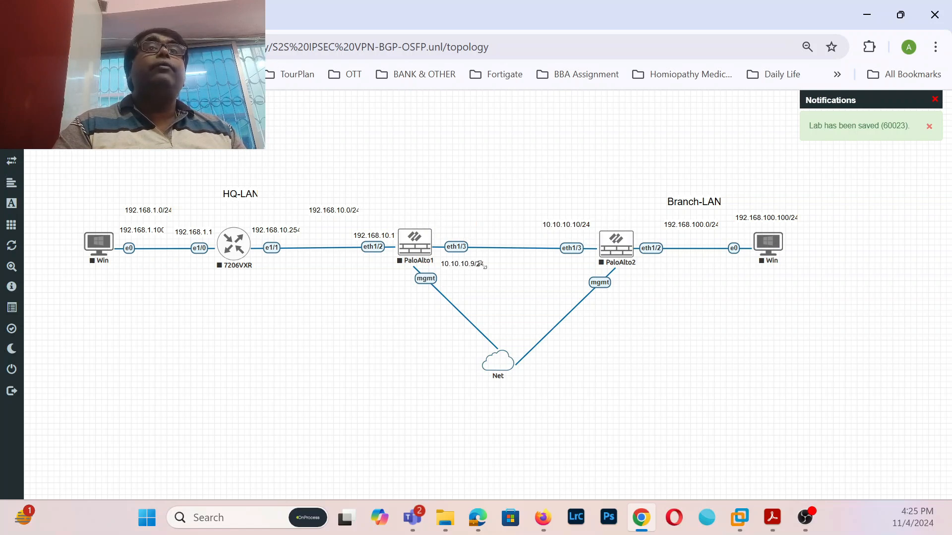
drag(575, 223, 584, 263)
drag(336, 210, 322, 210)
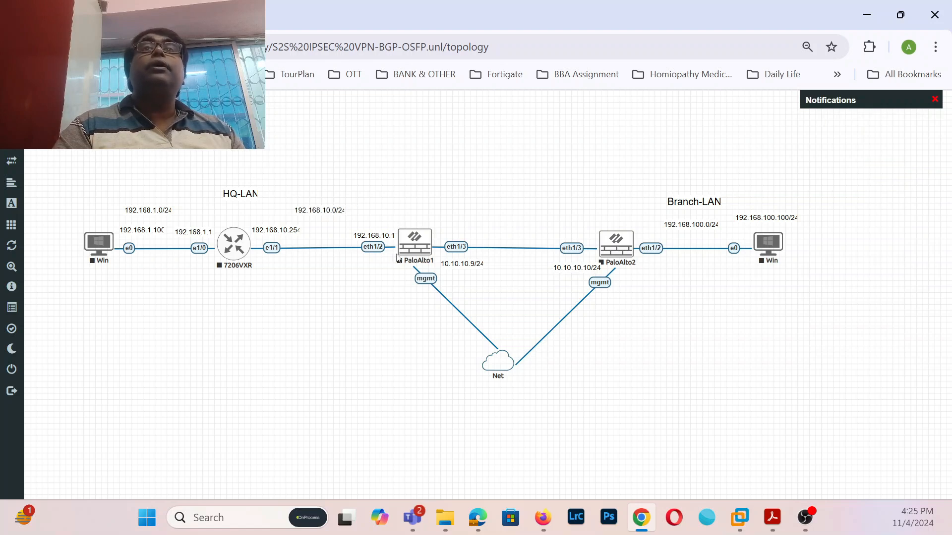
- Resize the 192.168.10.0/24 label and move the 192.168.1.100 label above the HQ Win PC
drag(343, 211, 348, 216)
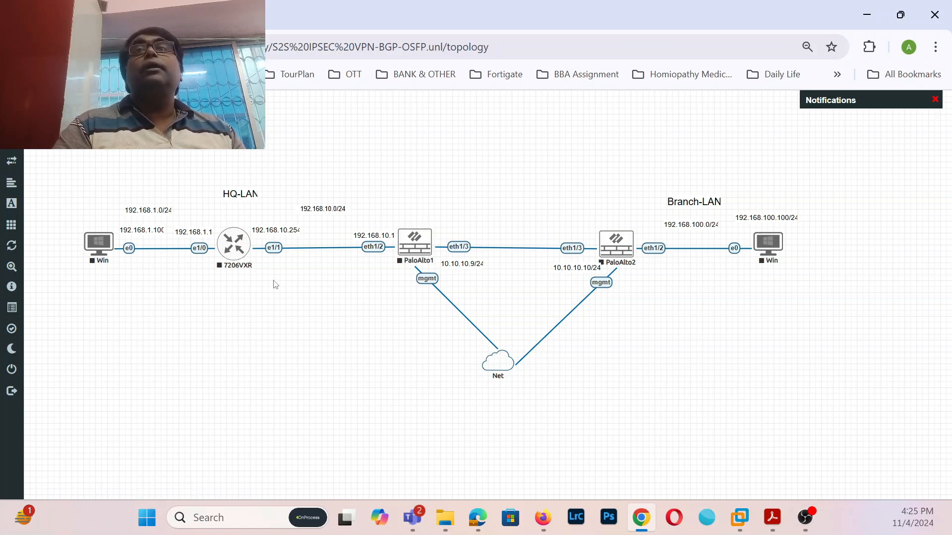
drag(148, 231, 101, 224)
double_click(118, 225)
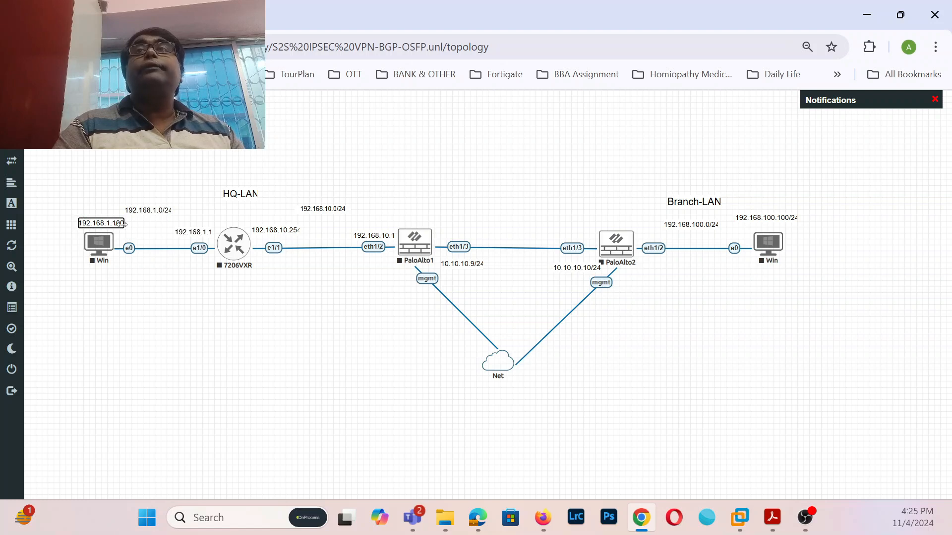
click(128, 227)
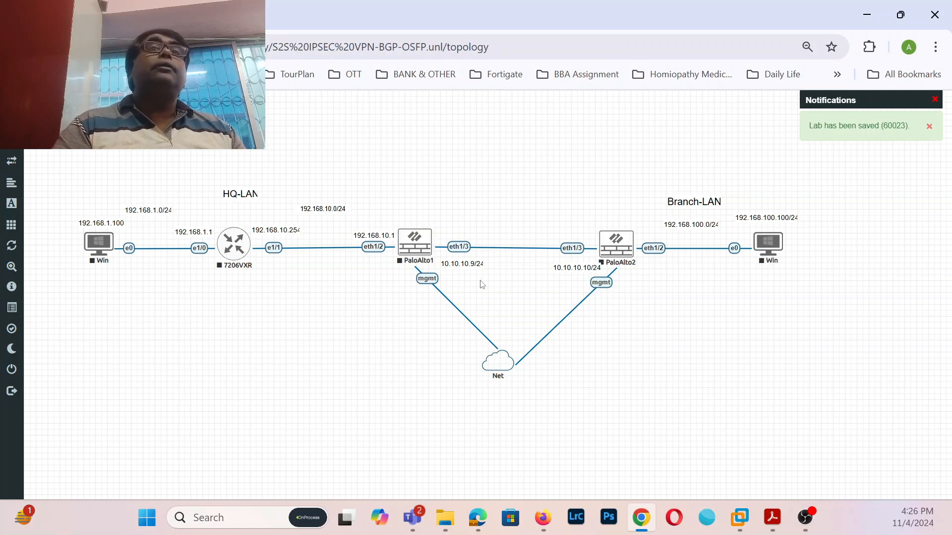
right_click(414, 246)
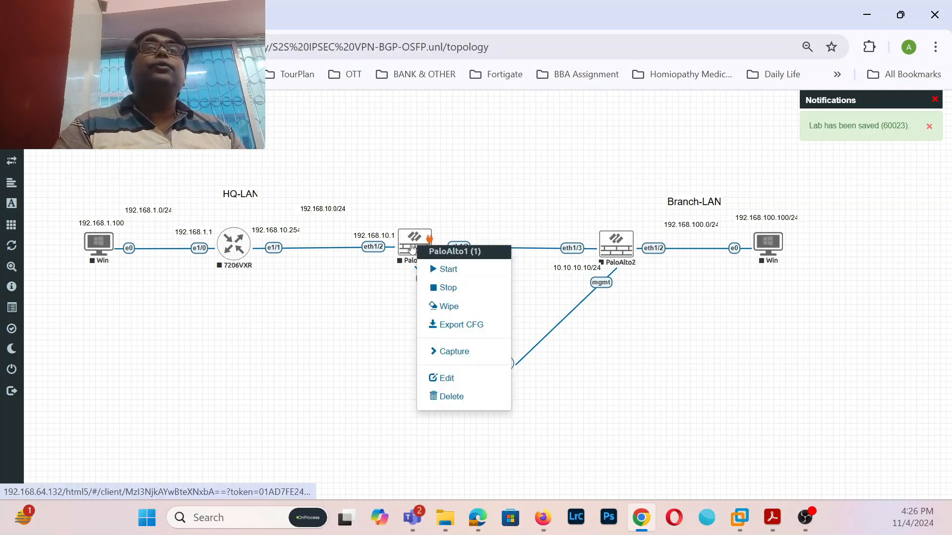
click(345, 325)
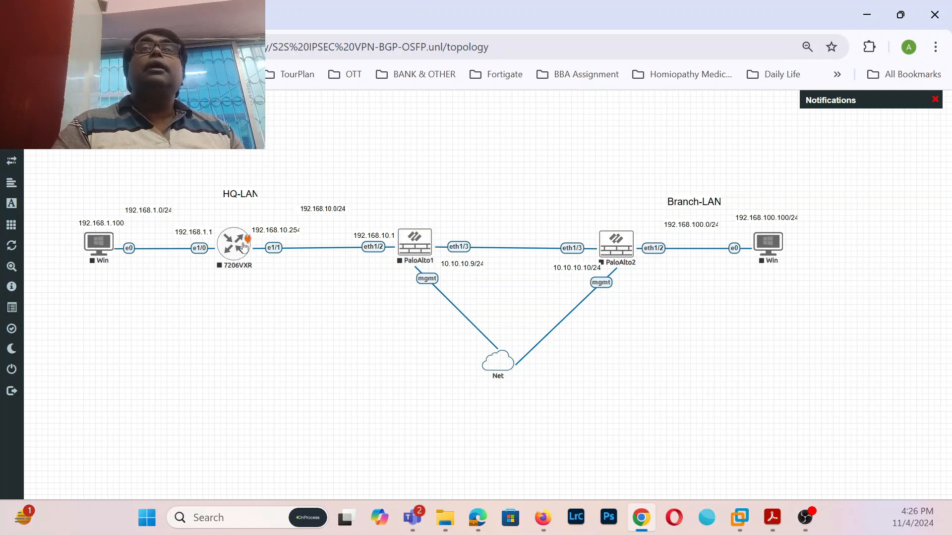
- Delete the 7206VXR–PaloAlto1 link and add a Cisco IOS 3725 node with NM-16ESW in slot 1
right_click(330, 249)
click(350, 274)
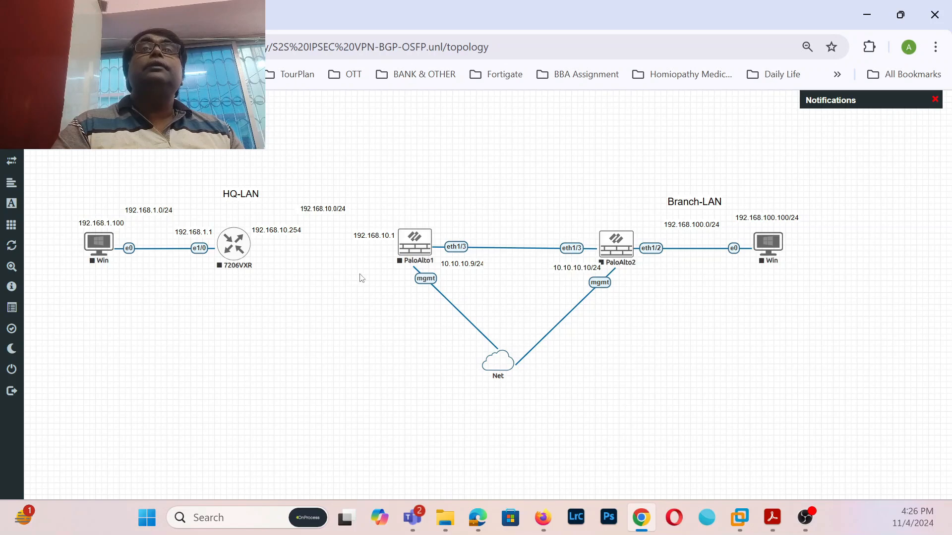
right_click(234, 313)
click(256, 335)
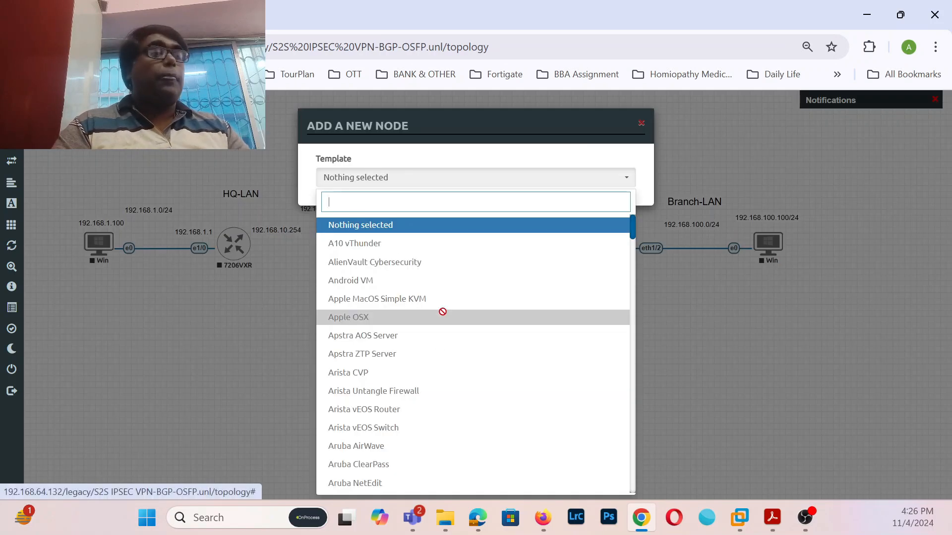
scroll(442, 312, down, 10)
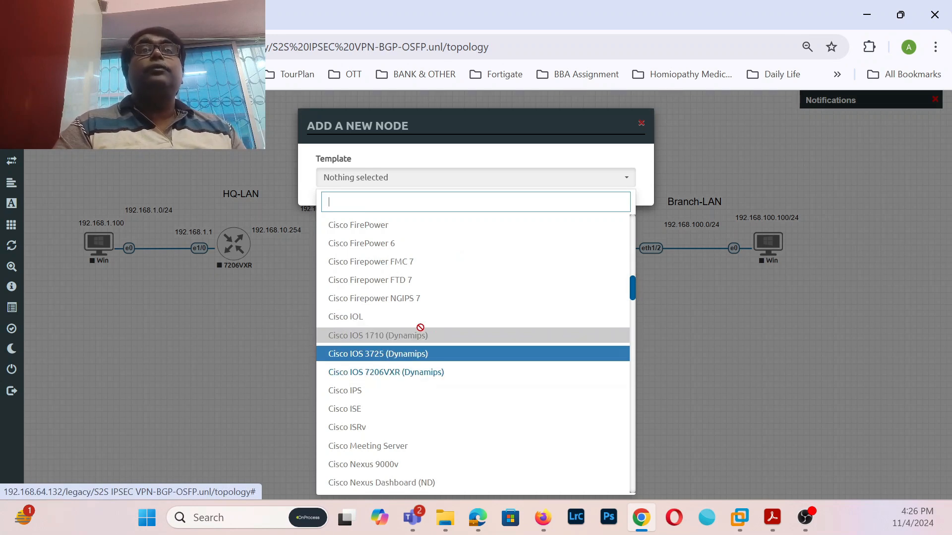
click(408, 353)
scroll(437, 367, down, 3)
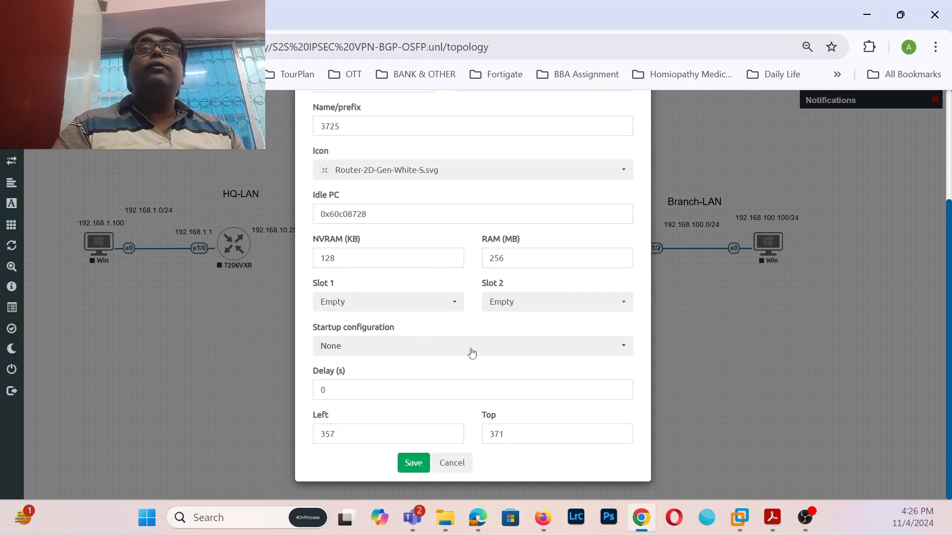
click(453, 307)
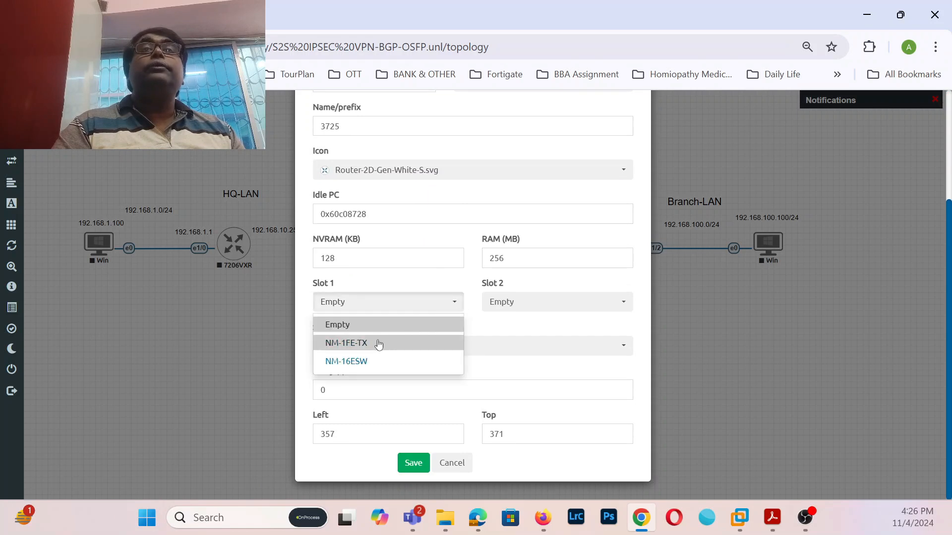
click(375, 358)
click(414, 463)
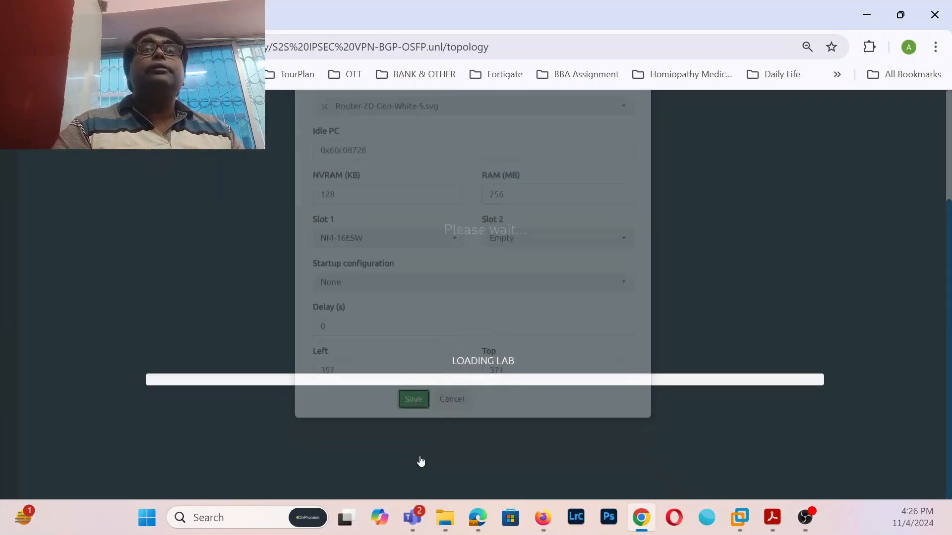
- Change the 3725 node's icon to Switch L3.png and save it
right_click(254, 333)
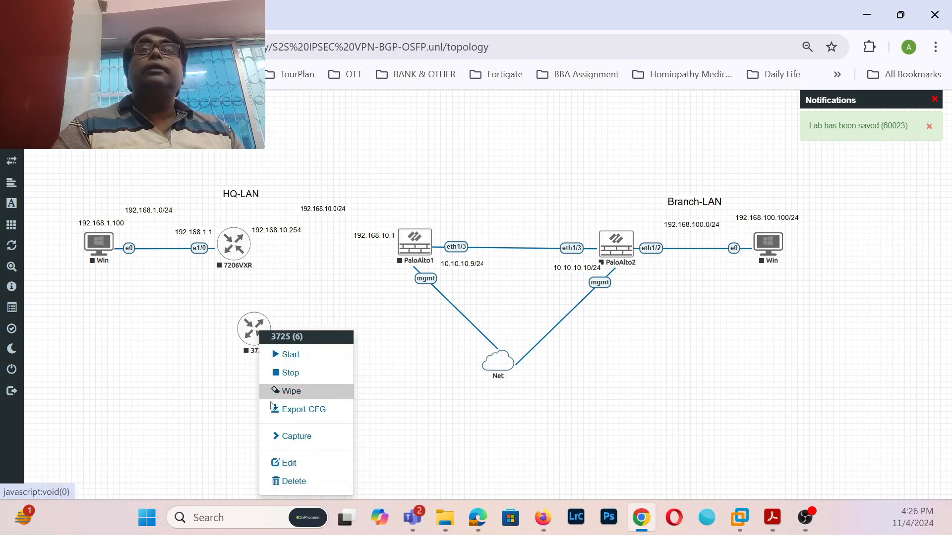
click(282, 462)
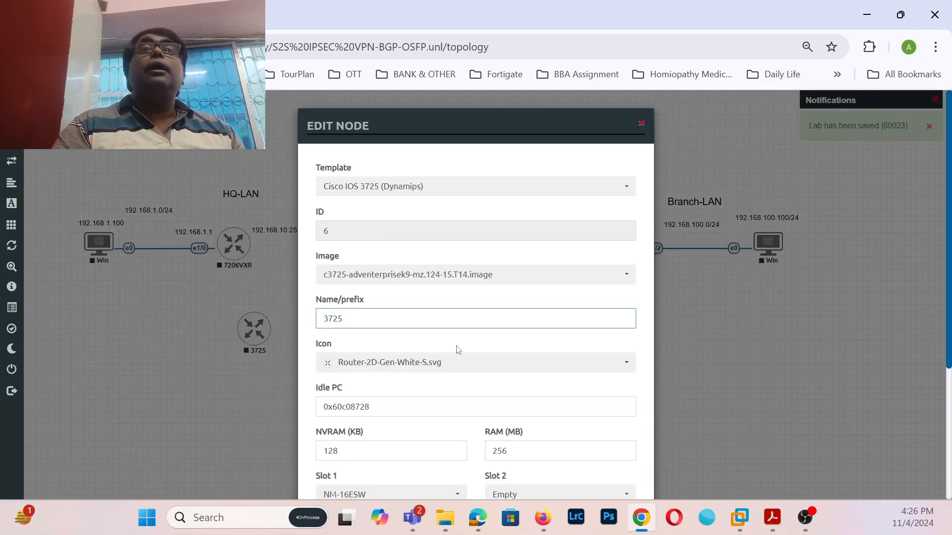
click(626, 363)
scroll(543, 332, down, 2)
scroll(543, 332, down, 5)
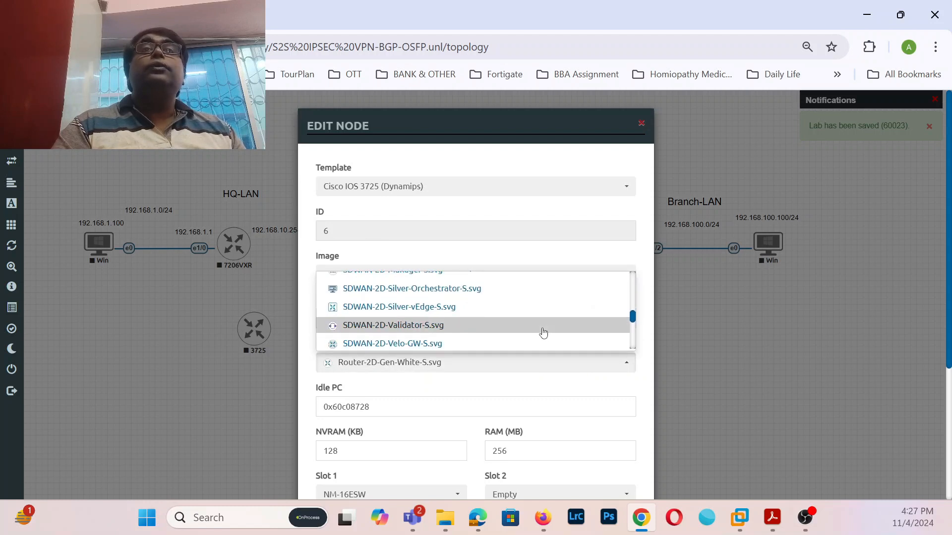
scroll(543, 333, down, 4)
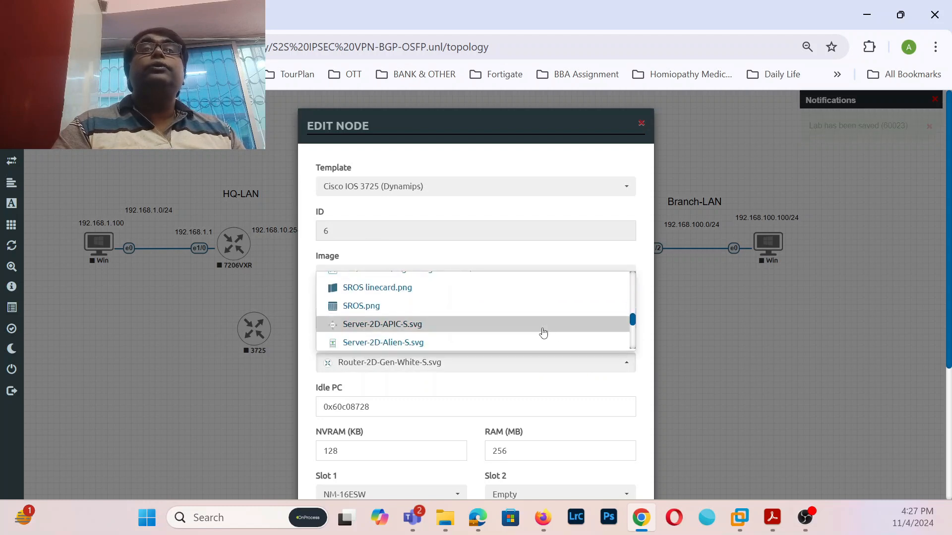
scroll(543, 333, down, 5)
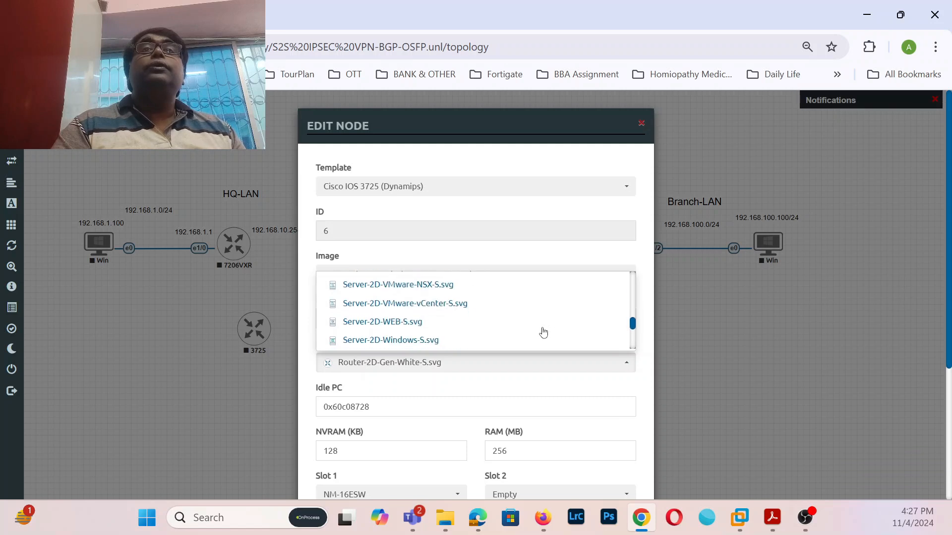
scroll(543, 333, down, 5)
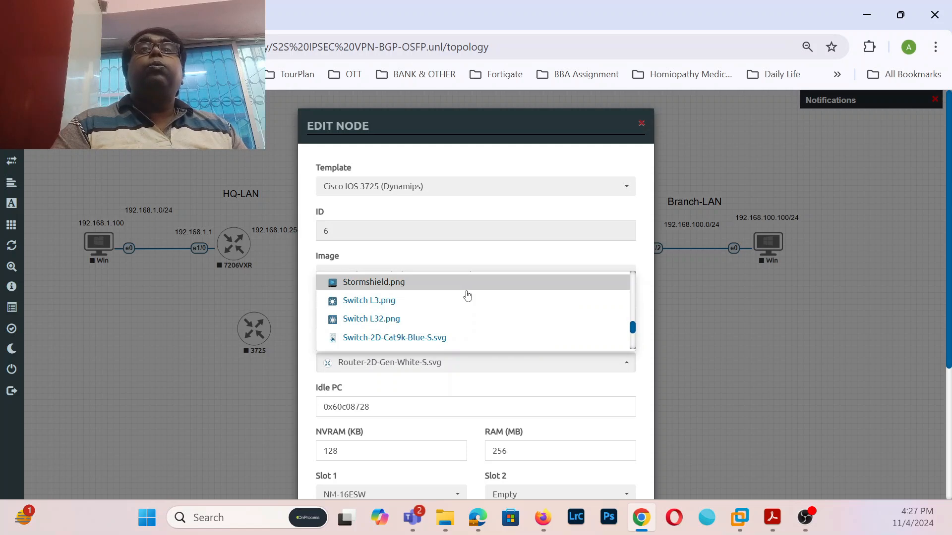
click(416, 303)
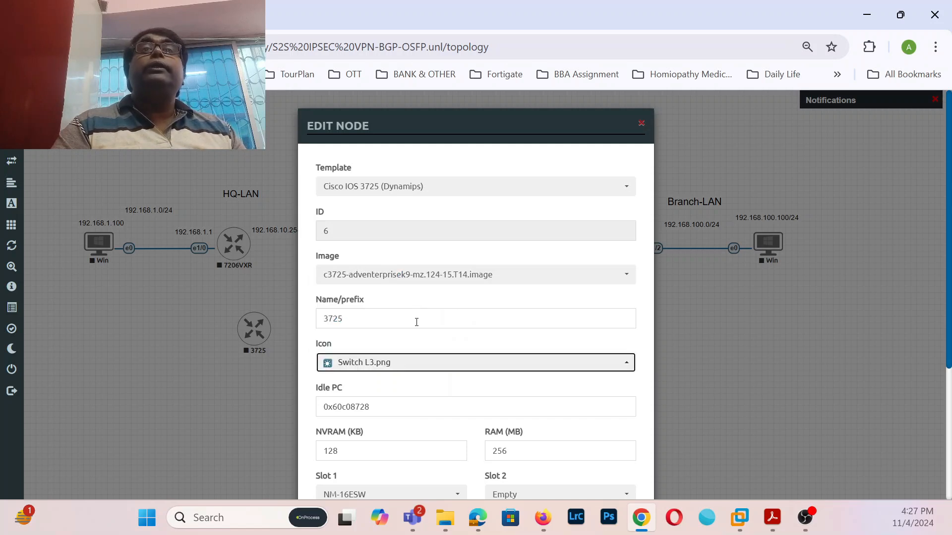
scroll(516, 426, down, 4)
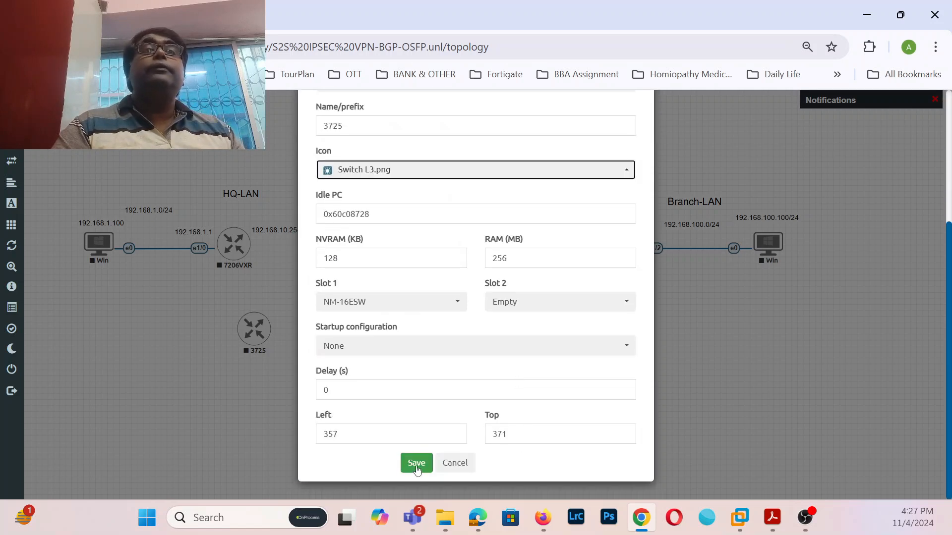
click(416, 465)
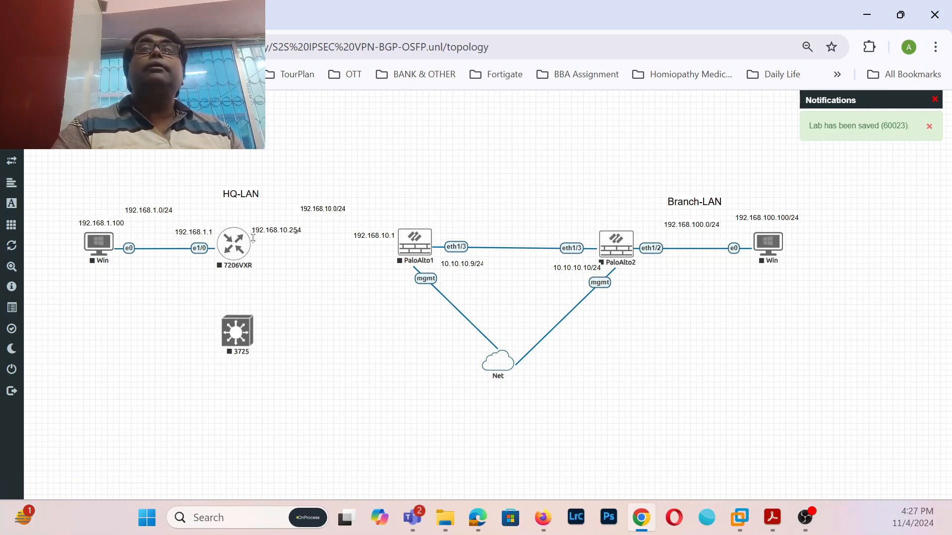
- Move the 3725 switch between 7206VXR and PaloAlto1 and link it to PaloAlto1 eth1/2
drag(235, 343, 327, 260)
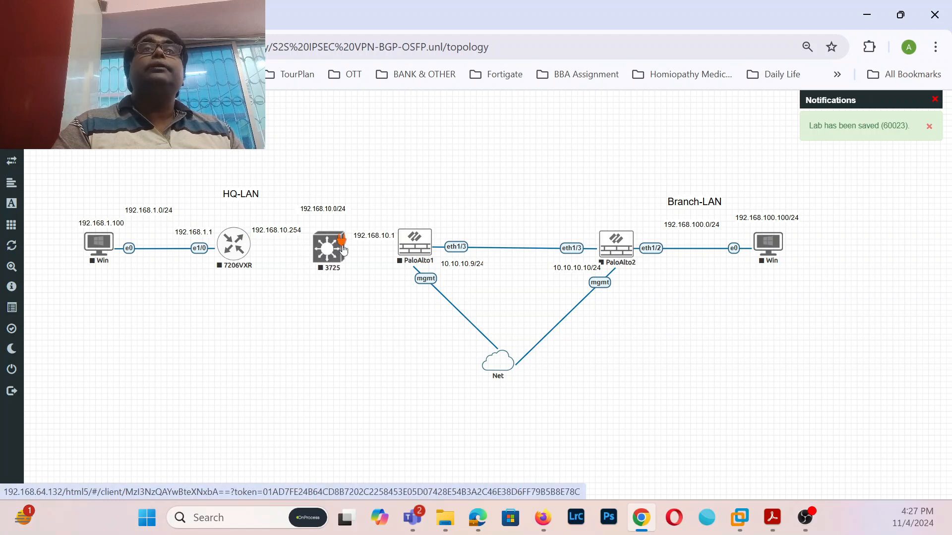
drag(342, 241, 398, 241)
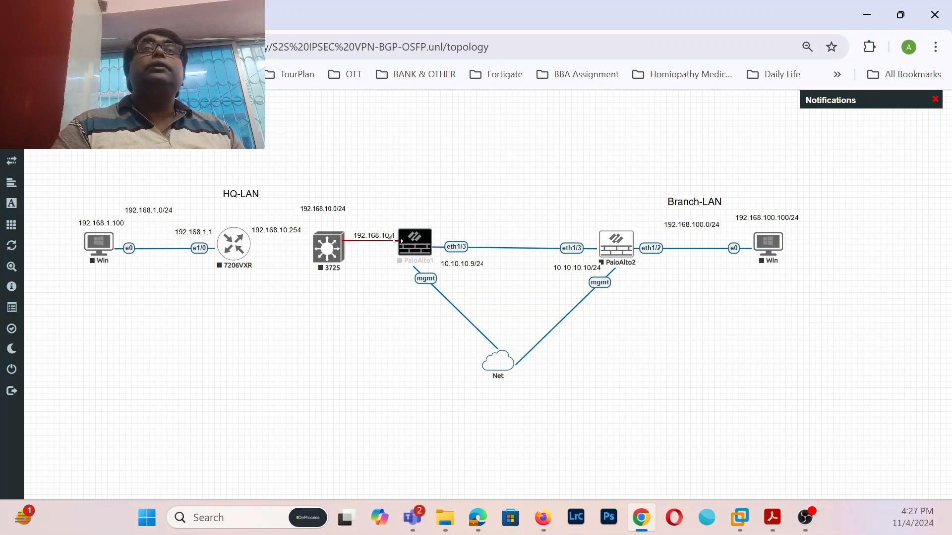
drag(398, 241, 398, 242)
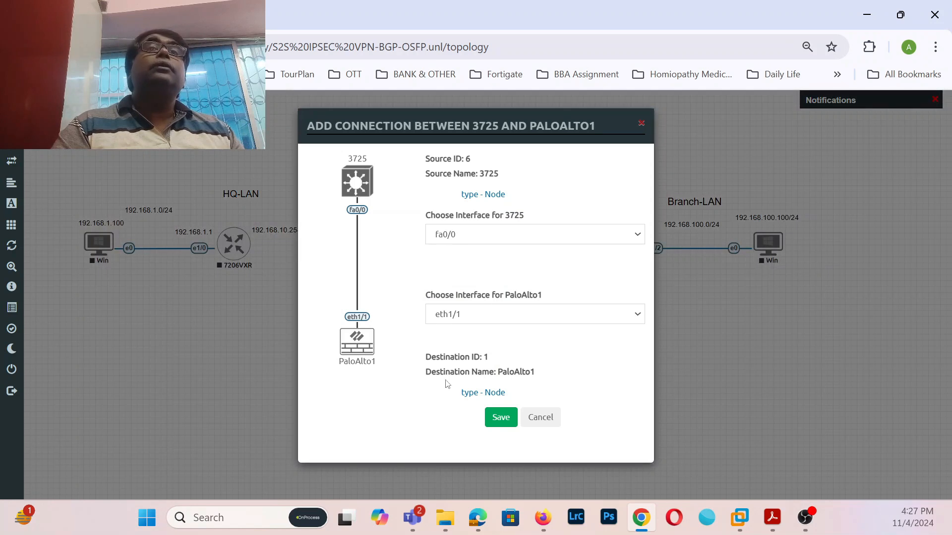
click(636, 313)
click(468, 350)
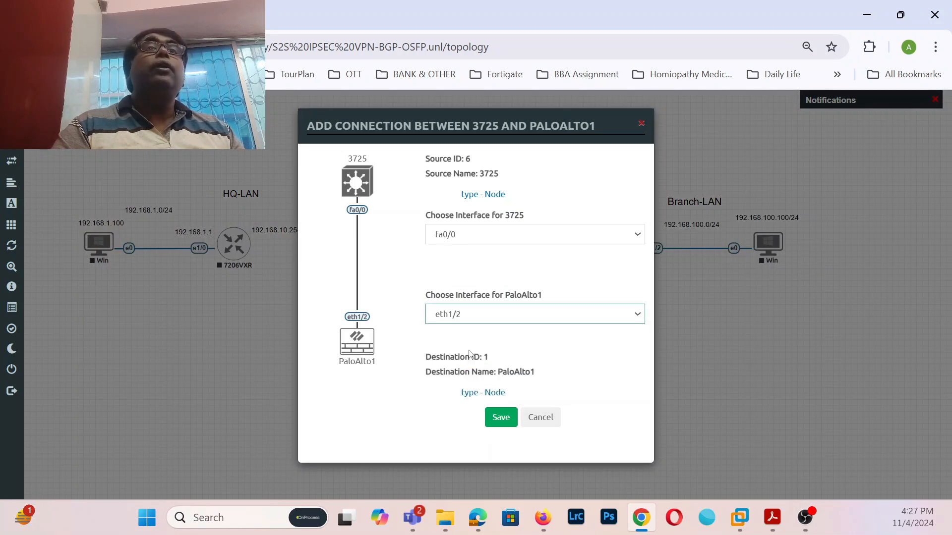
click(500, 416)
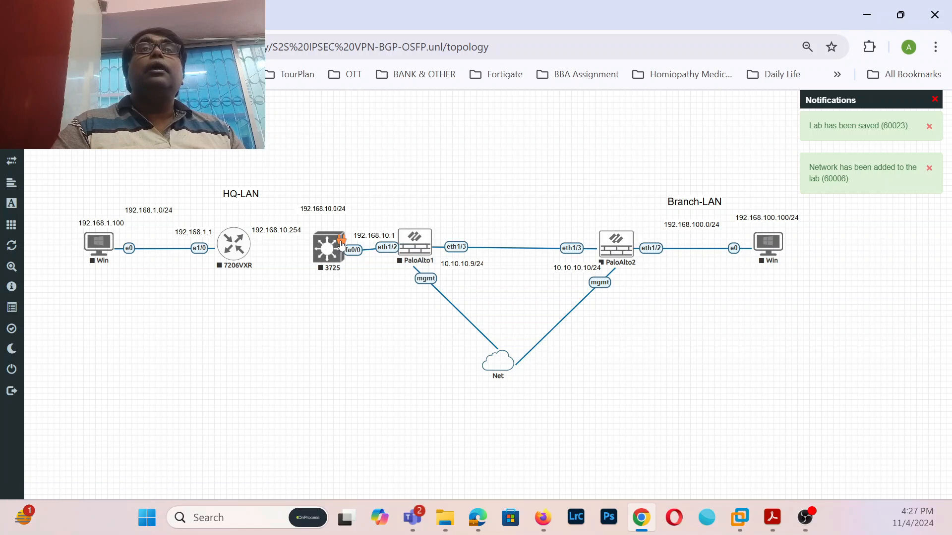
- Replace that link with one from PaloAlto1 eth1/2 to the 3725's fa1/0
right_click(370, 253)
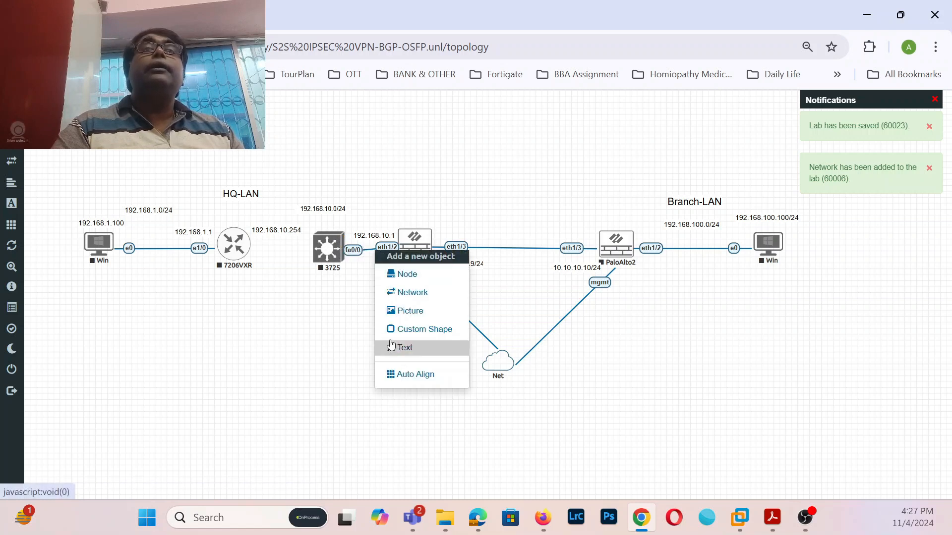
right_click(370, 254)
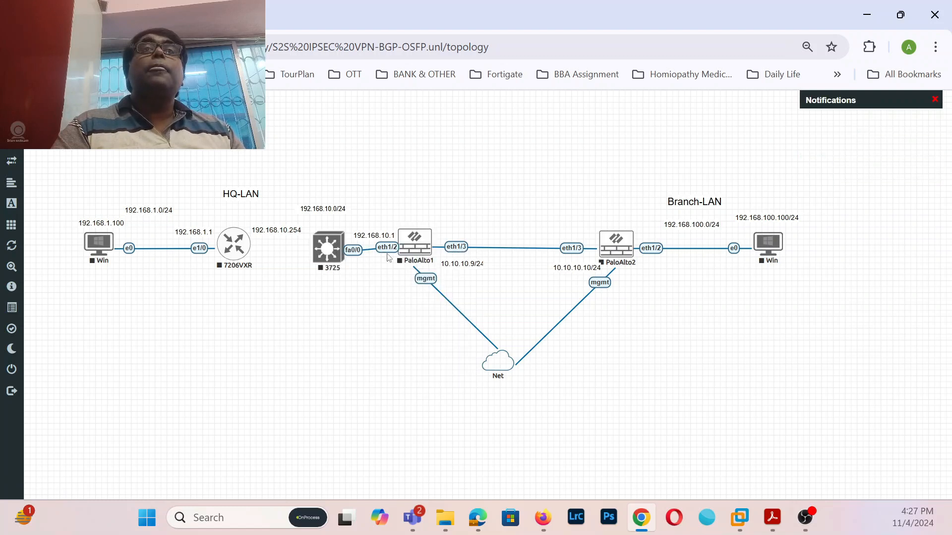
right_click(388, 248)
click(419, 272)
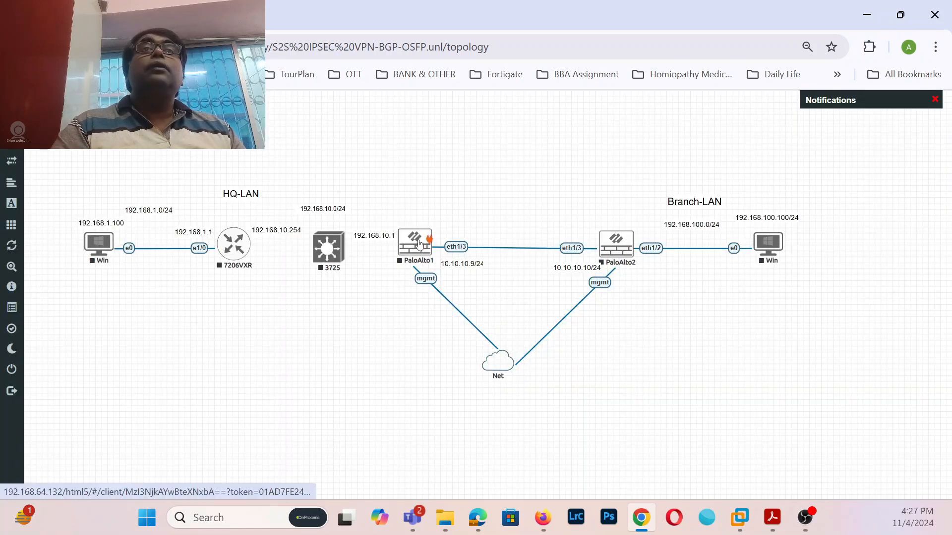
drag(426, 242, 327, 250)
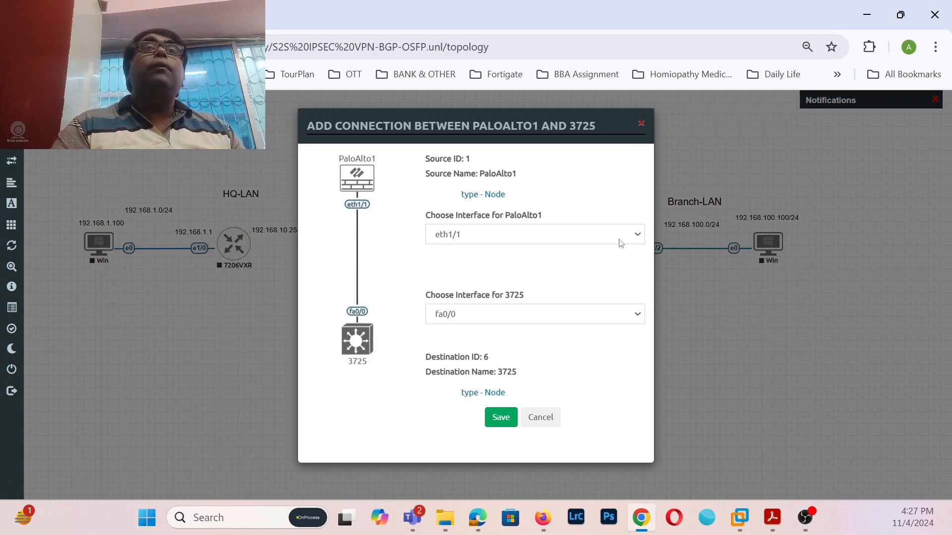
click(628, 236)
click(629, 269)
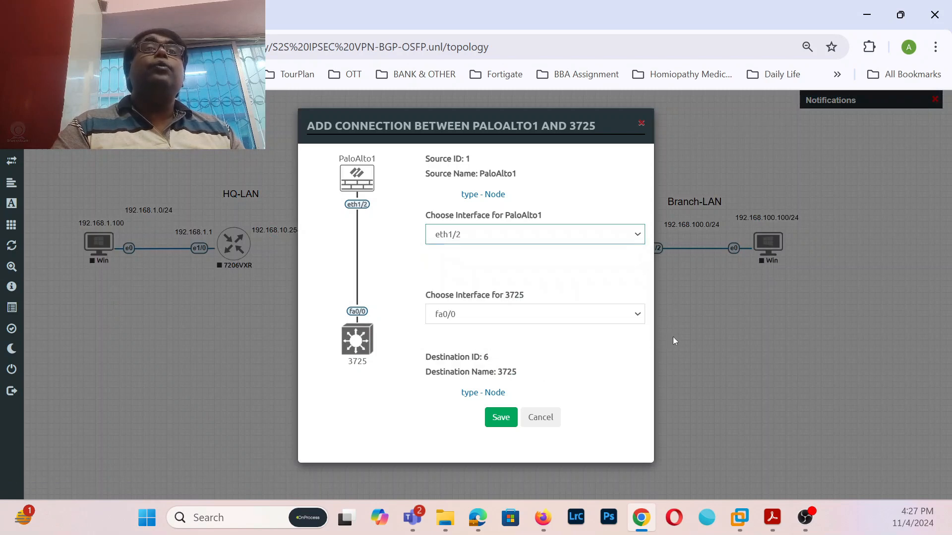
click(638, 321)
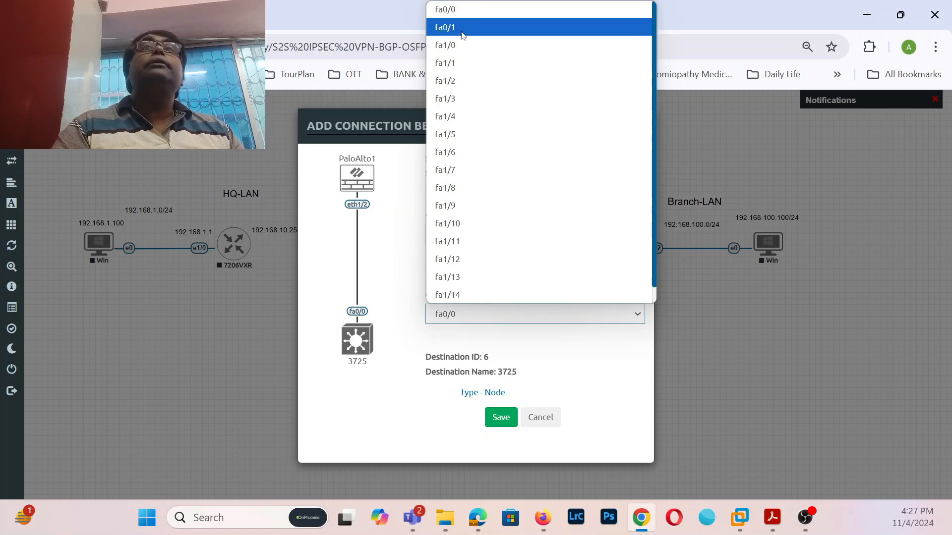
click(453, 47)
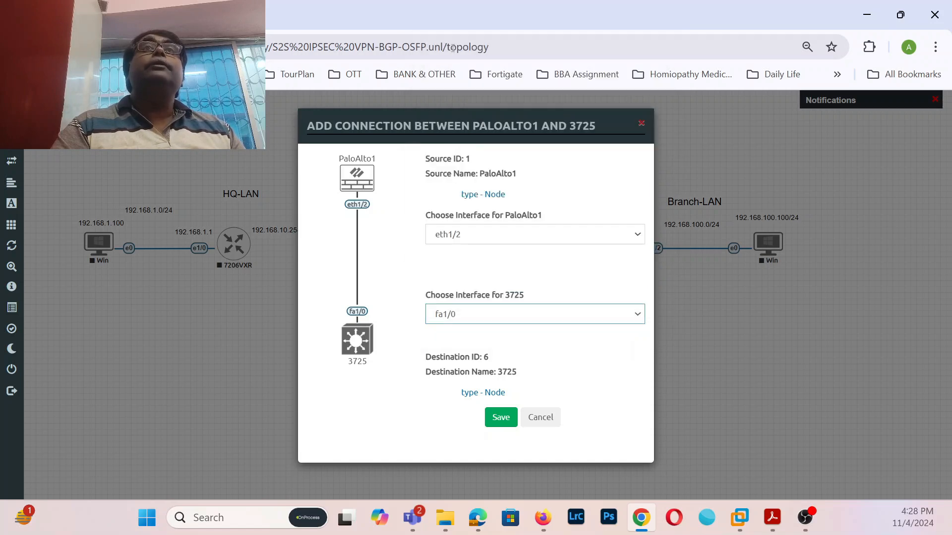
click(503, 422)
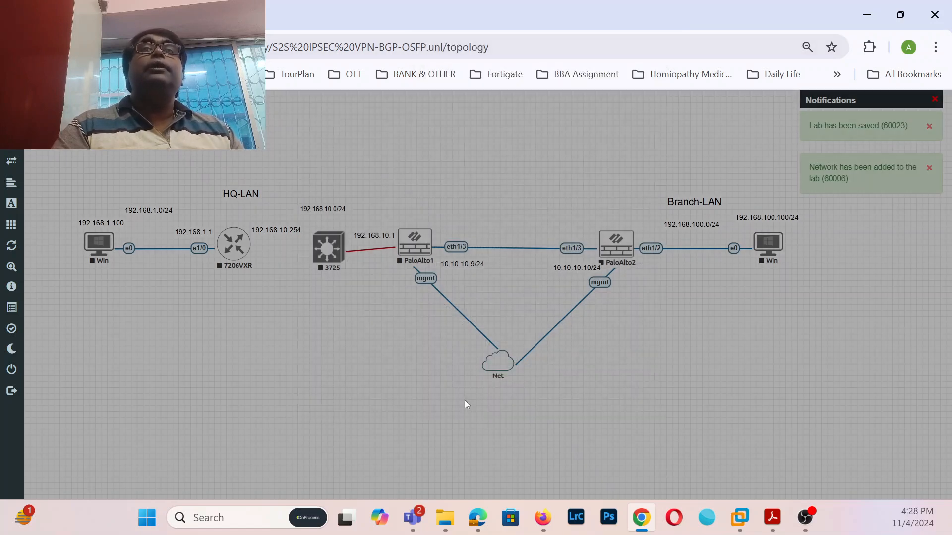
- Link the 3725's fa1/1 to the 7206VXR router's e1/1
drag(343, 246, 242, 243)
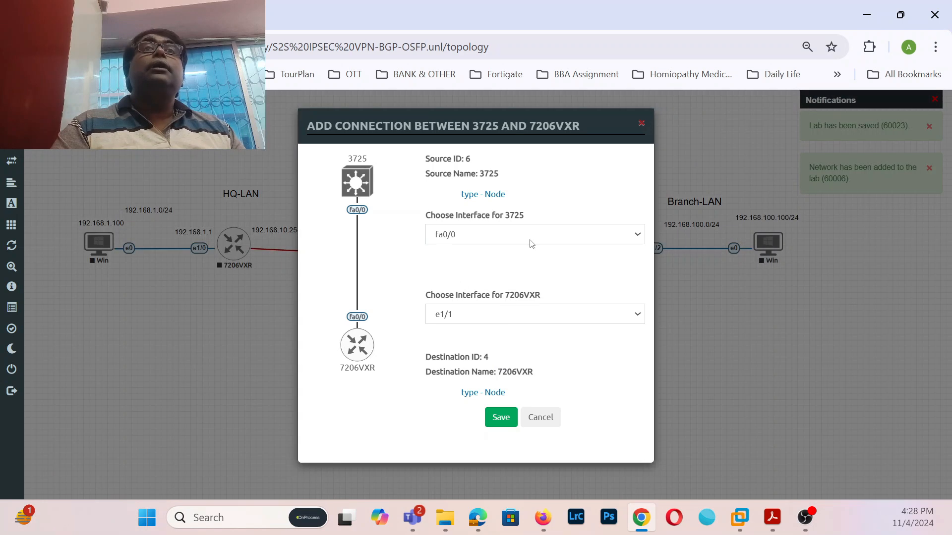
click(637, 235)
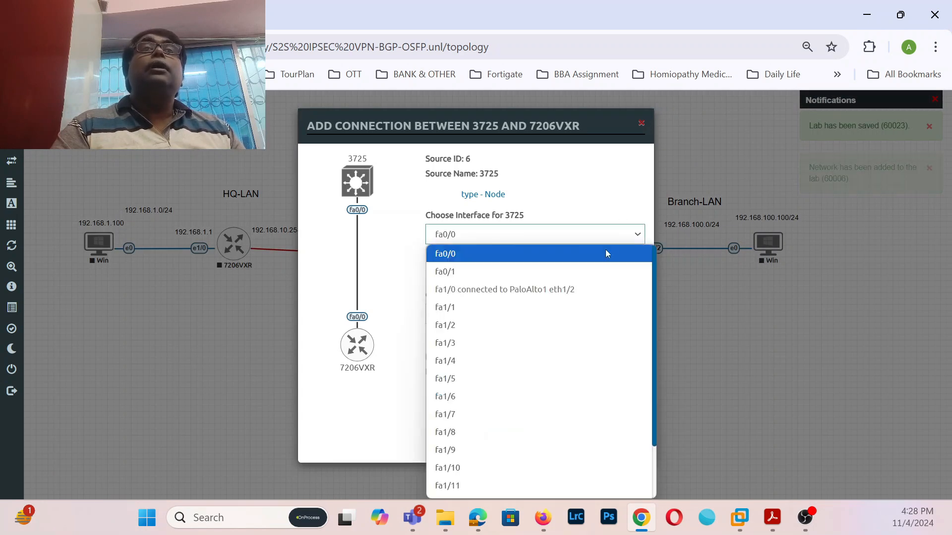
click(471, 304)
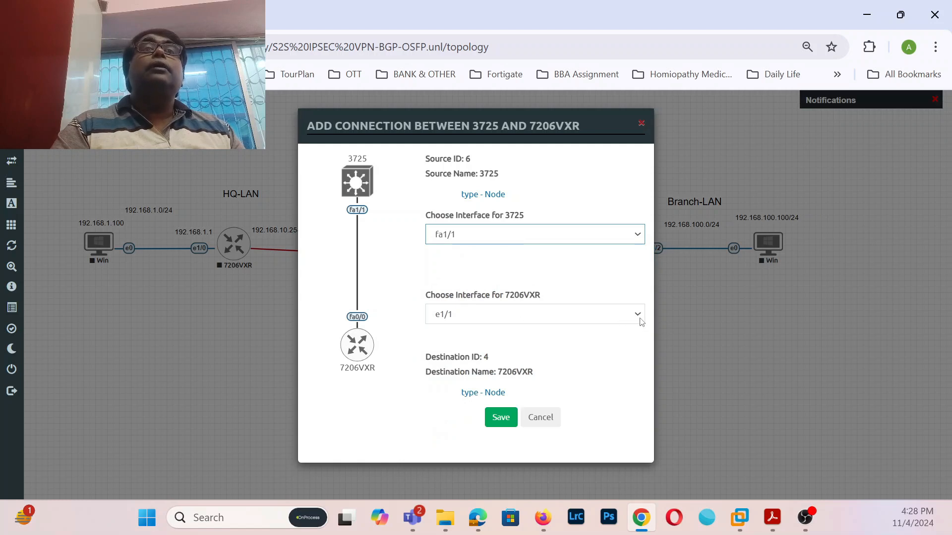
click(500, 417)
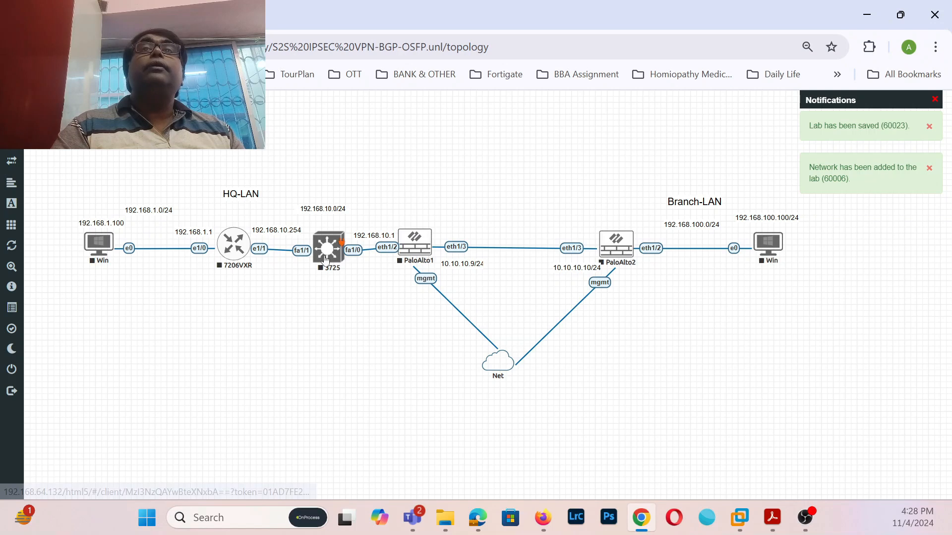
- Add a Windows node from the 'win' template search with its RAM value adjusted
right_click(121, 352)
click(160, 376)
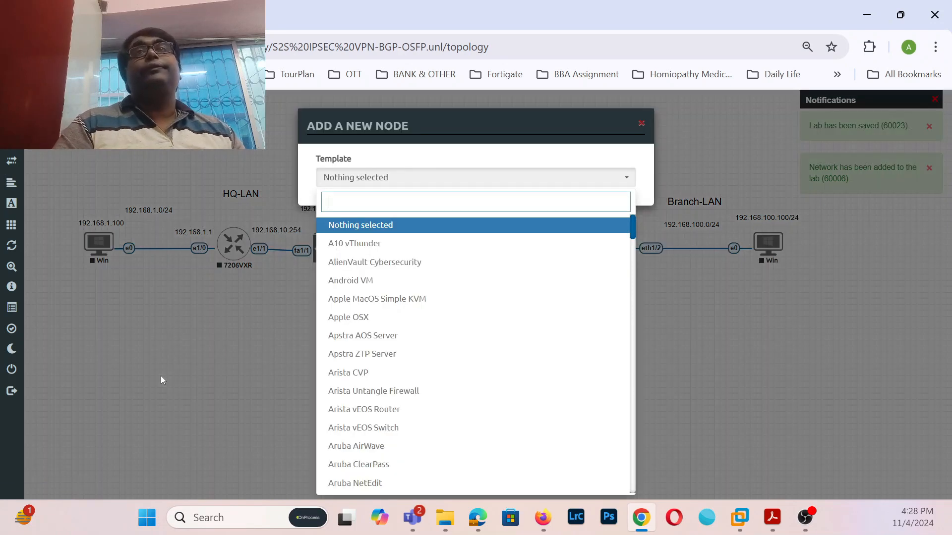
text(win)
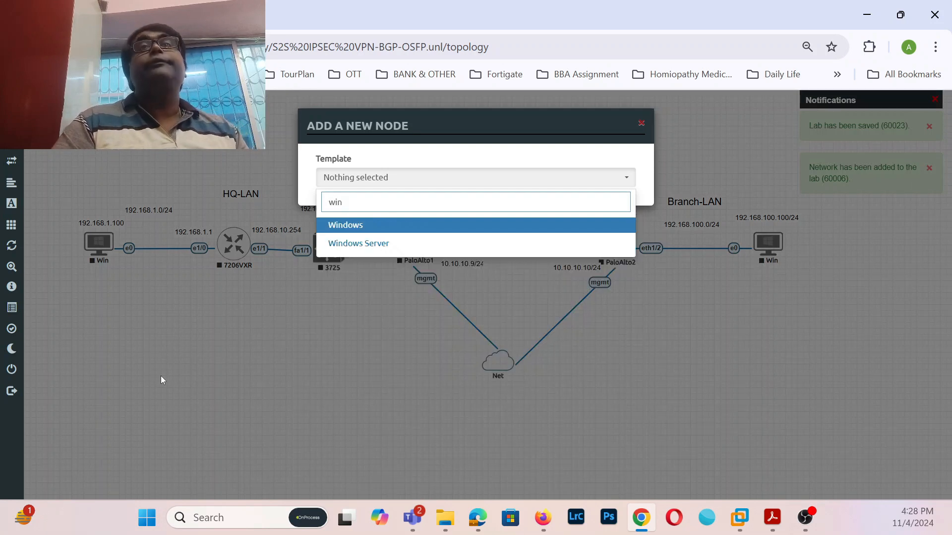
click(363, 224)
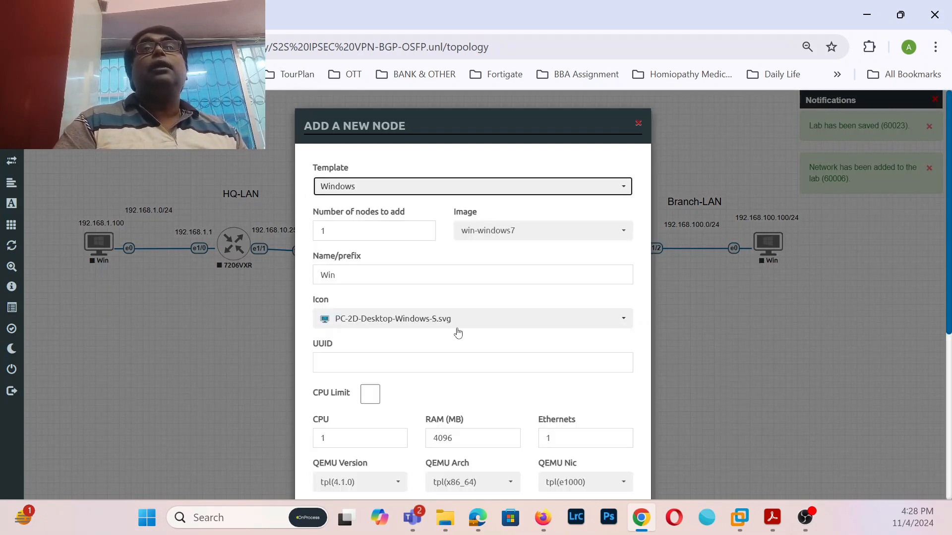
scroll(639, 243, down, 2)
click(443, 370)
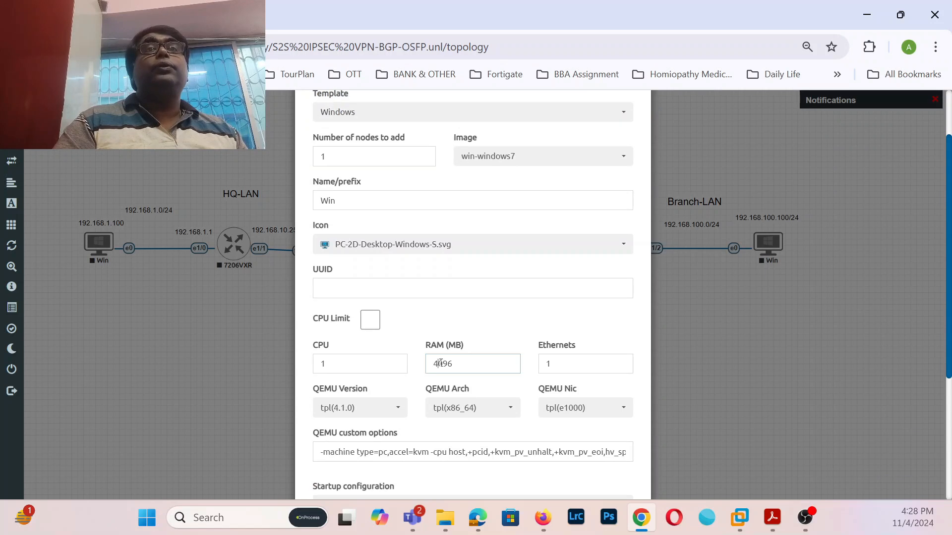
key(BackSpace)
text(2)
key(Delete)
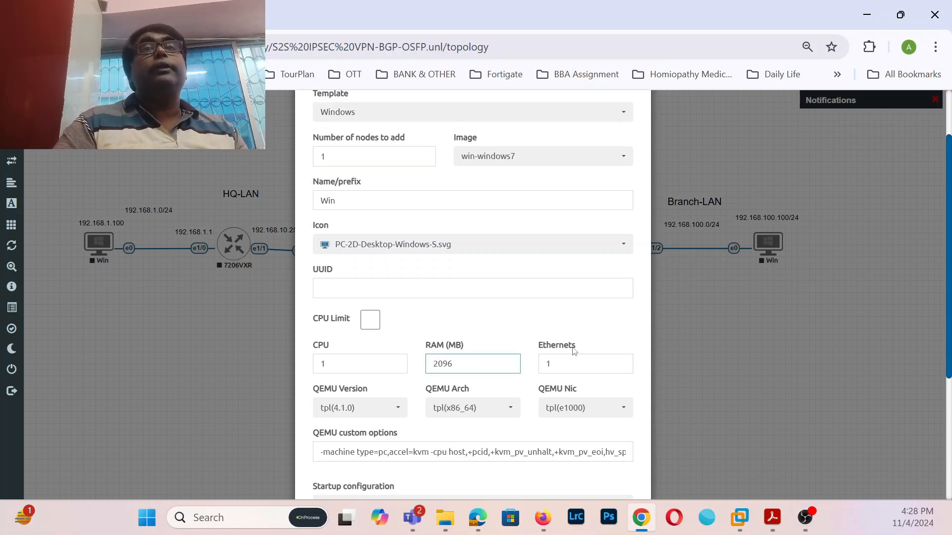
scroll(573, 351, down, 5)
click(407, 462)
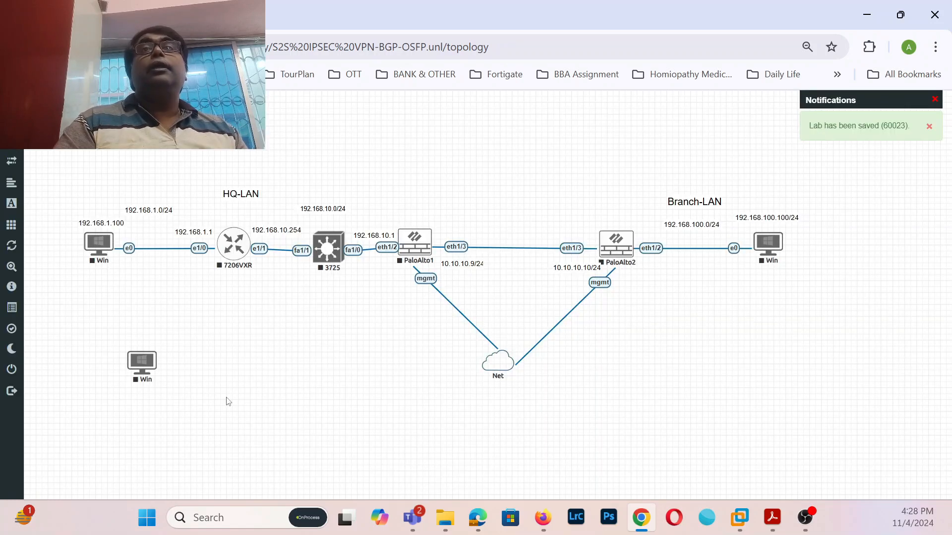
- Connect the new Win node's e0 to the 3725's fa1/2 and tidy both node positions
drag(149, 361, 95, 343)
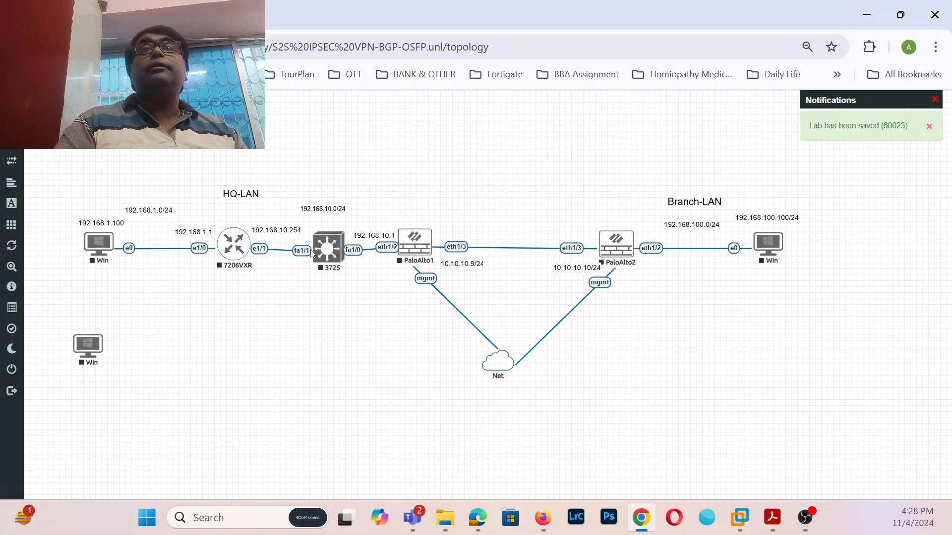
drag(323, 255, 315, 313)
drag(98, 344, 319, 297)
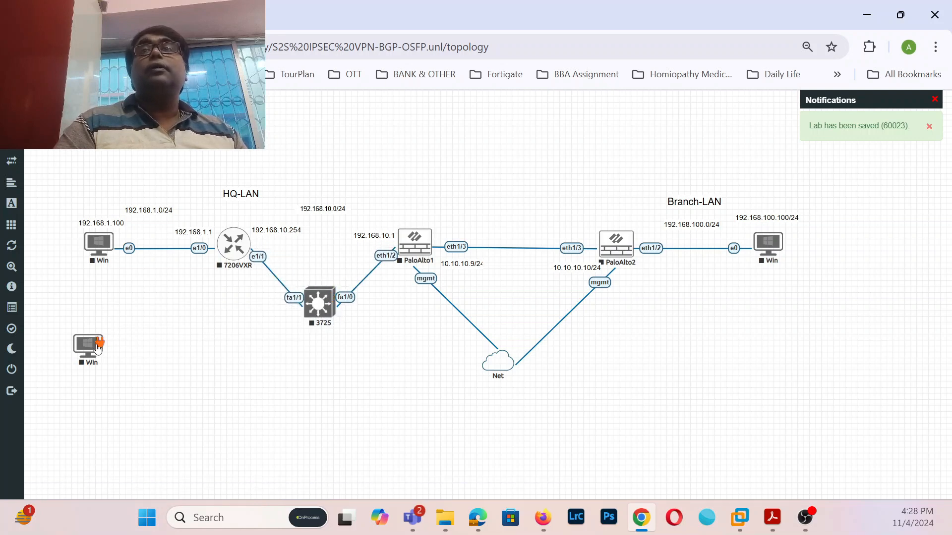
drag(98, 348, 319, 308)
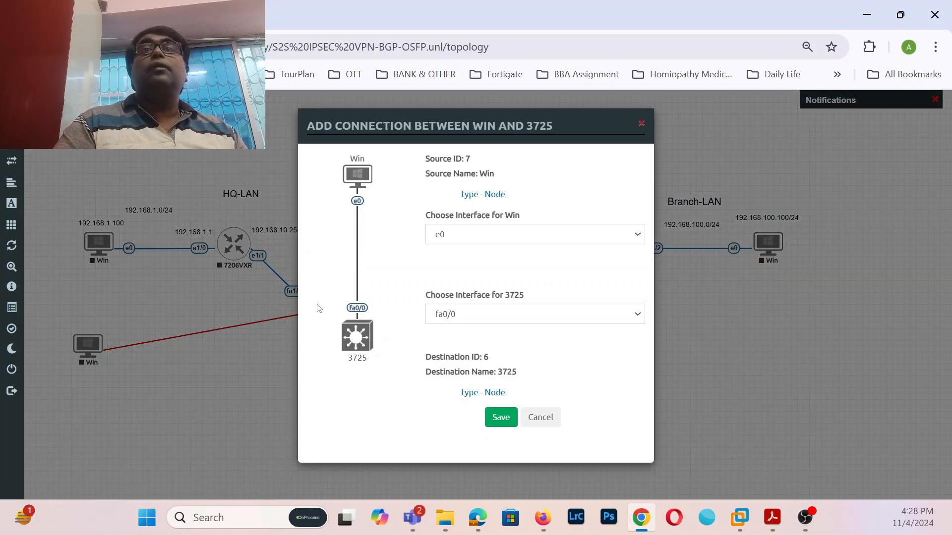
click(612, 317)
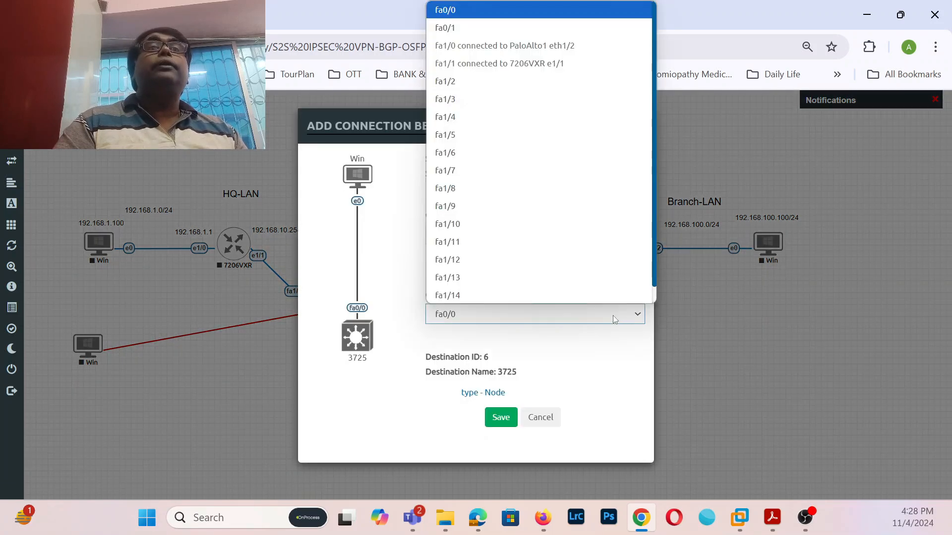
click(471, 86)
click(513, 419)
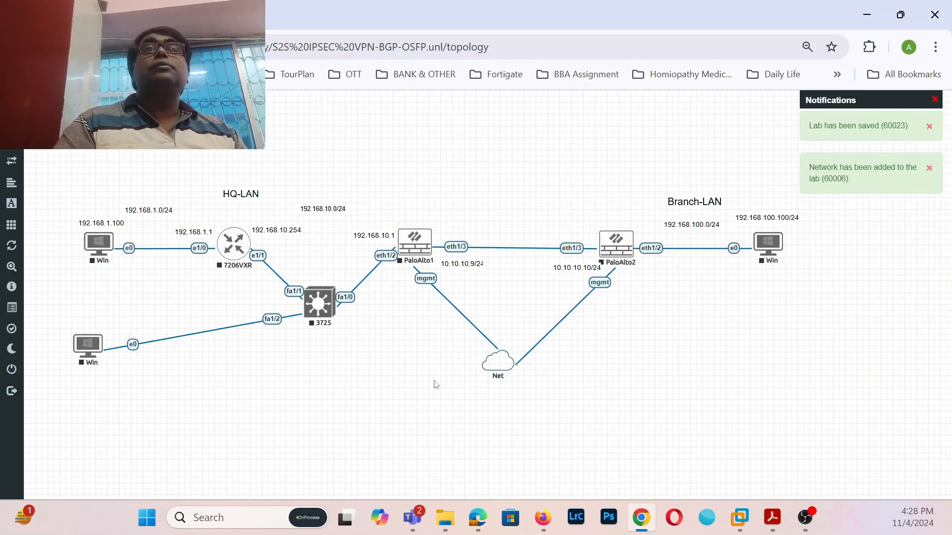
mouse_move(330, 306)
mouse_down()
mouse_move(317, 275)
mouse_move(323, 291)
mouse_up()
drag(86, 347, 175, 337)
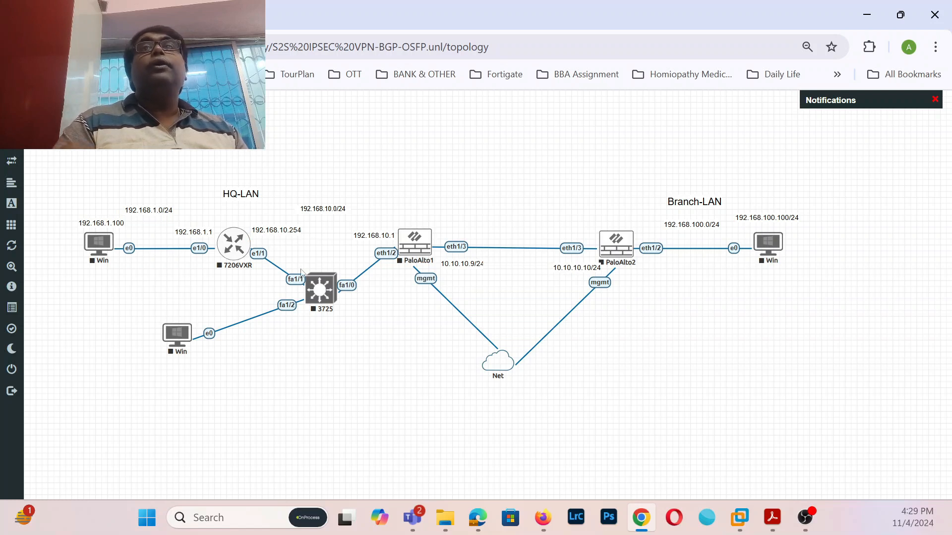
- Duplicate the HQ-LAN label, move it below the HQ-LAN PC and rename it OSPF
right_click(238, 195)
click(272, 218)
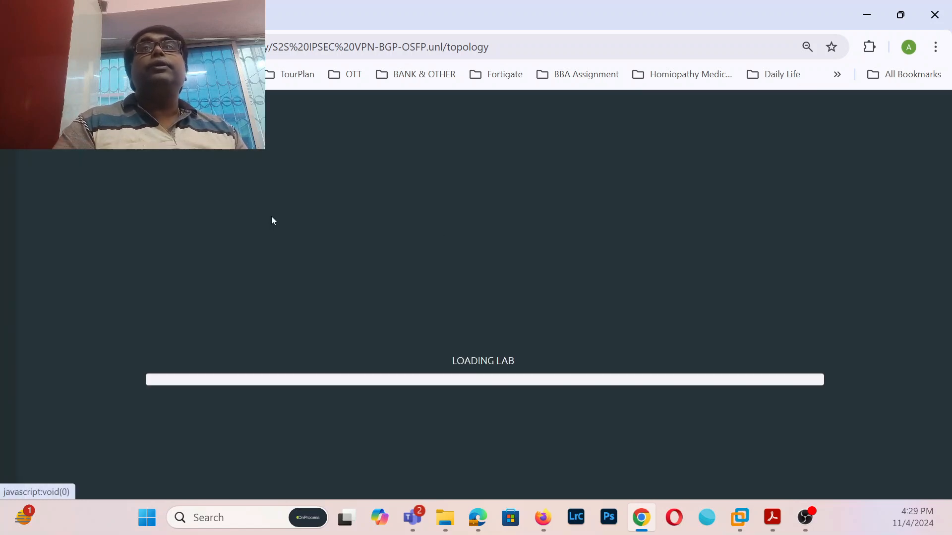
drag(241, 211, 159, 281)
text(OS)
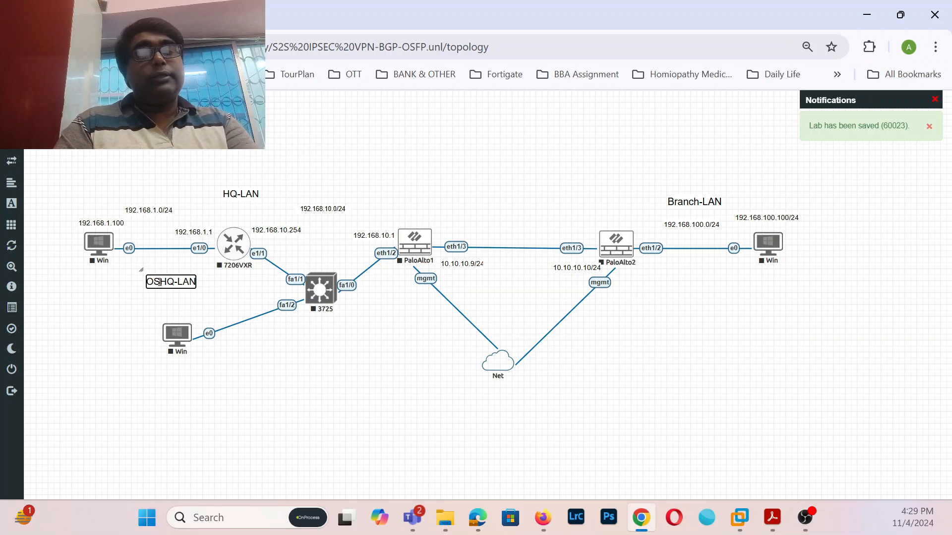
text(PF)
key(Delete)
key(Delete)
key(Delete)
key(Delete)
key(Delete)
key(Delete)
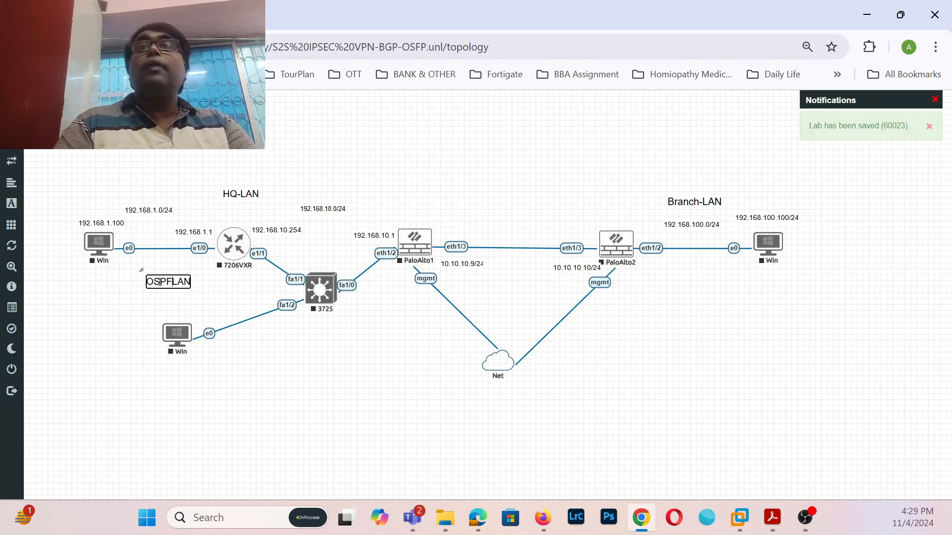
click(230, 287)
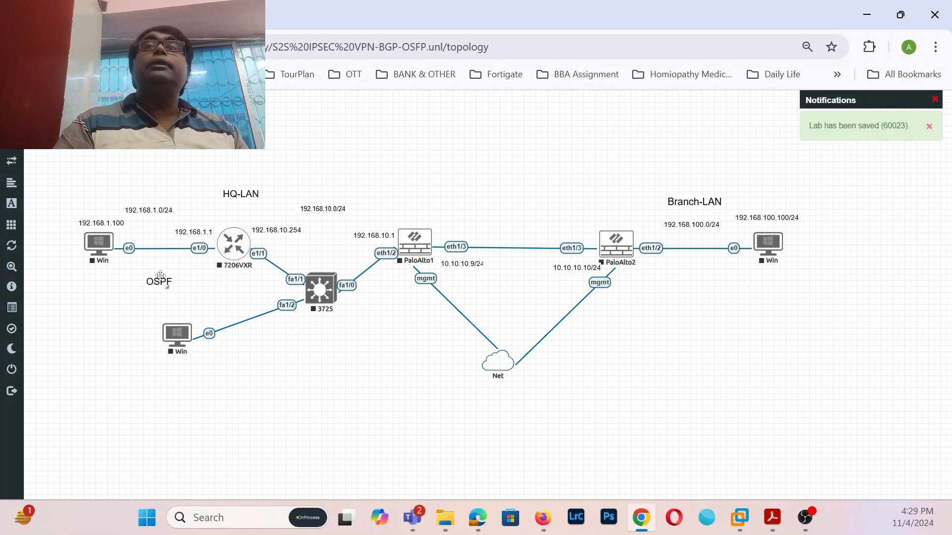
- Copy the OSPF label above the PaloAlto1–PaloAlto2 link and rename it Static/BGP
right_click(160, 276)
click(192, 299)
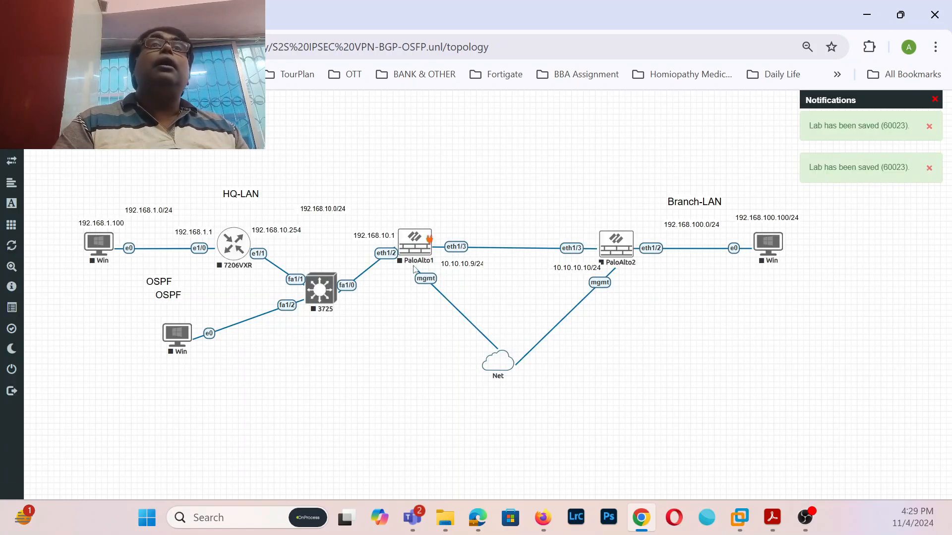
drag(175, 300, 510, 220)
double_click(507, 217)
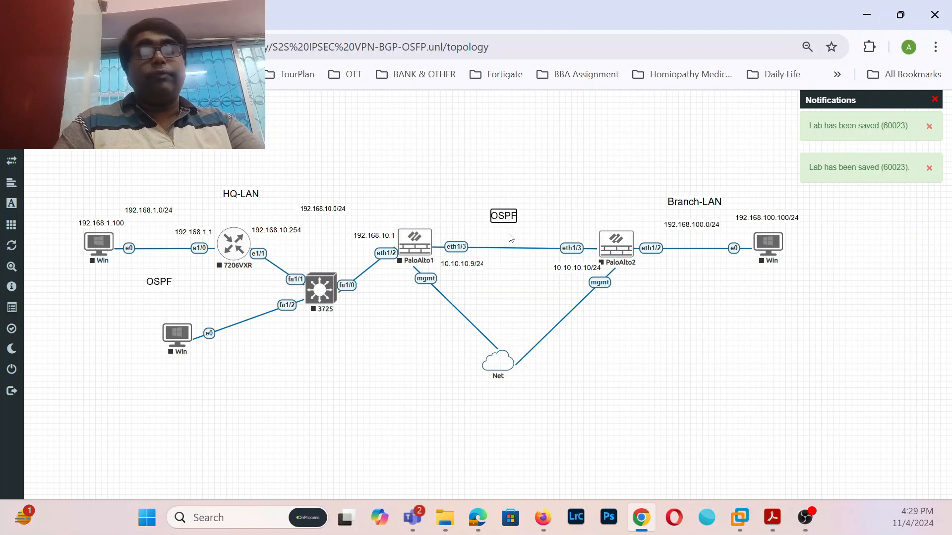
text(S)
text(atic)
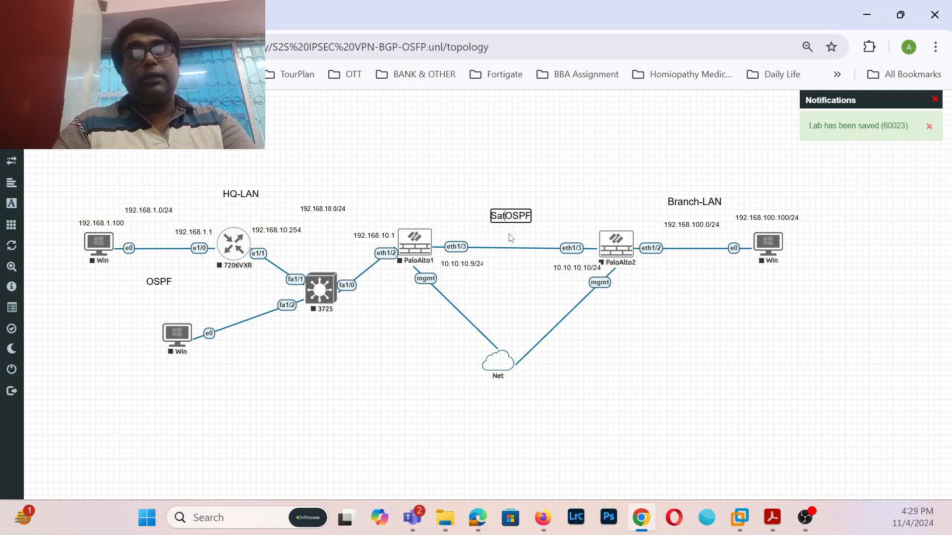
key(BackSpace)
key(BackSpace)
key(BackSpace)
key(BackSpace)
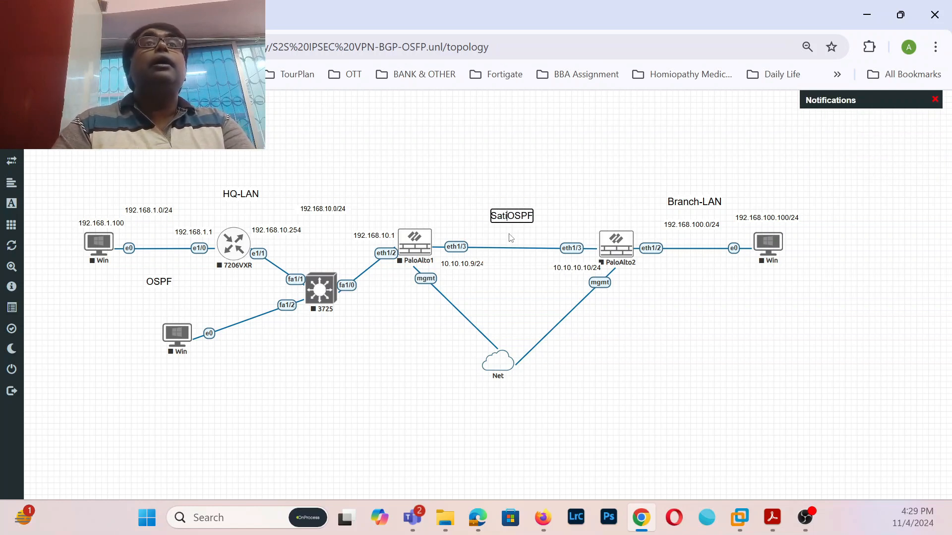
text(tatic)
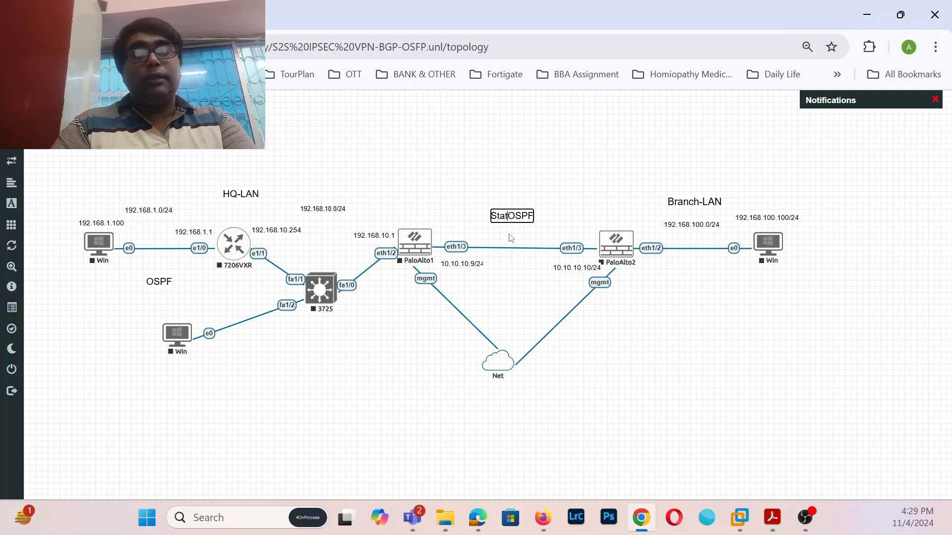
text(/)
key(Delete)
key(Delete)
key(Delete)
key(Delete)
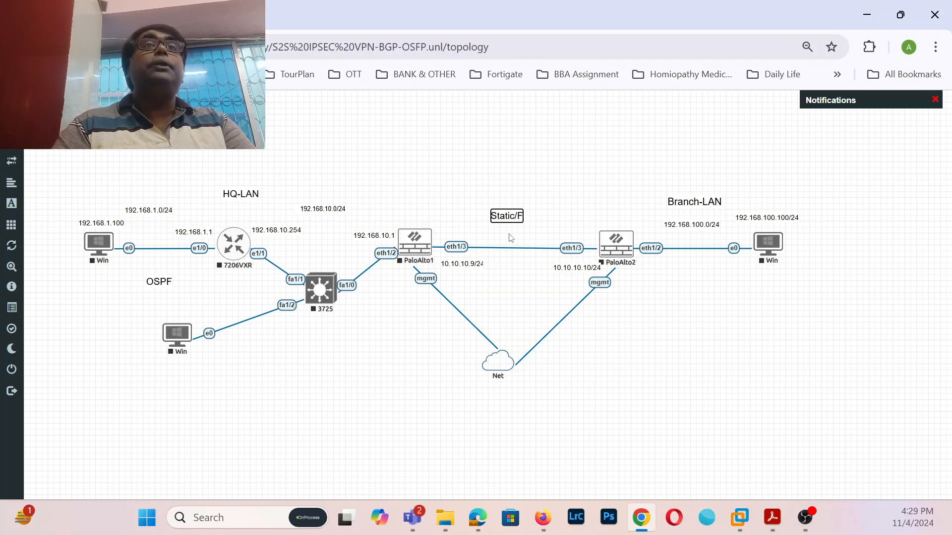
text(B)
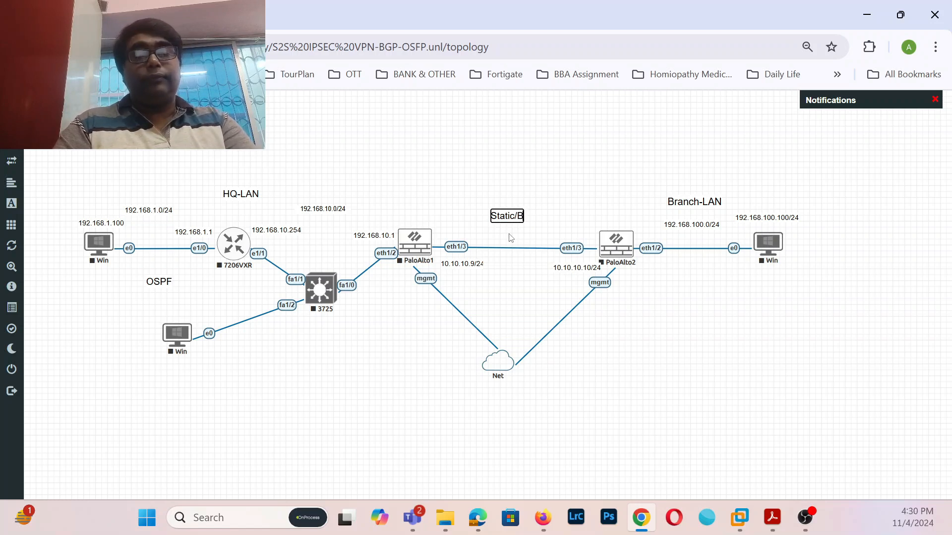
text(GP)
click(692, 304)
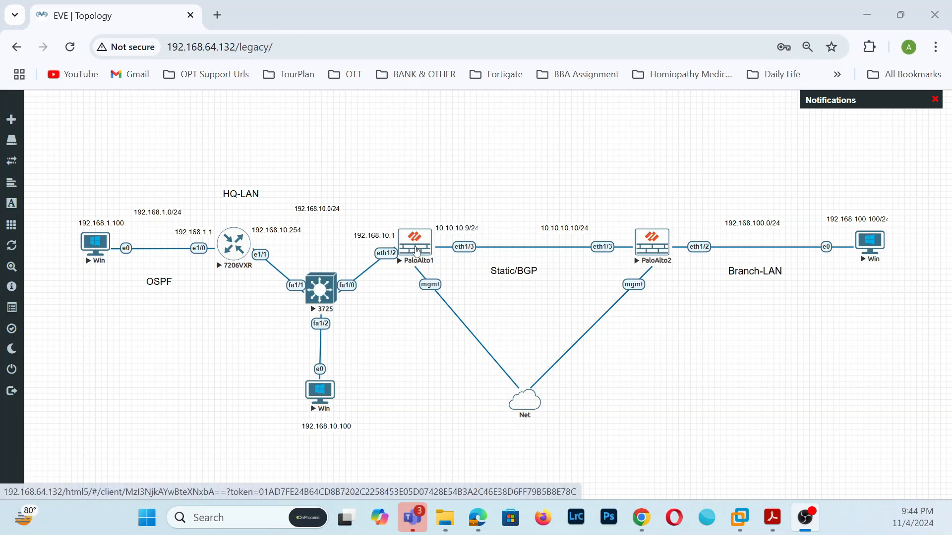
- Launch the PaloAlto1 and PaloAlto2 consoles from the topology and check each one's output
click(417, 249)
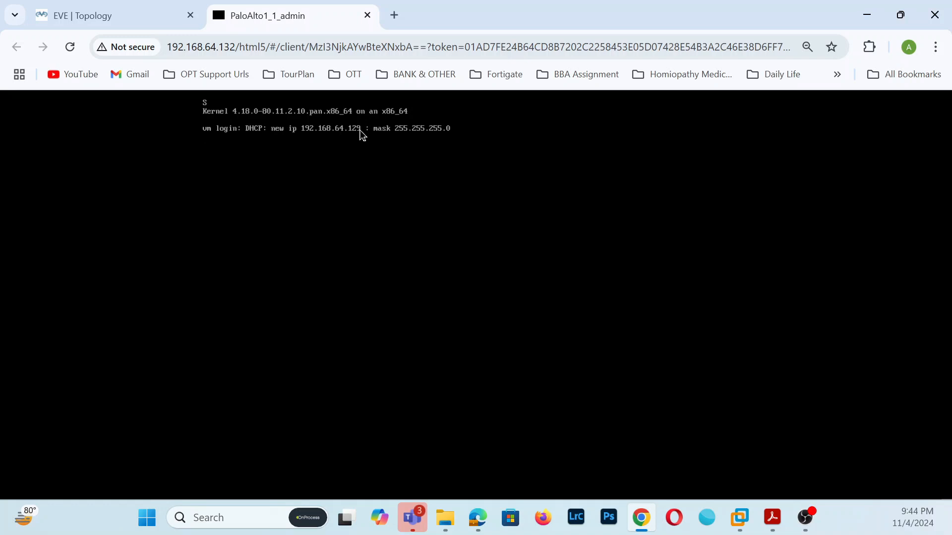
click(173, 16)
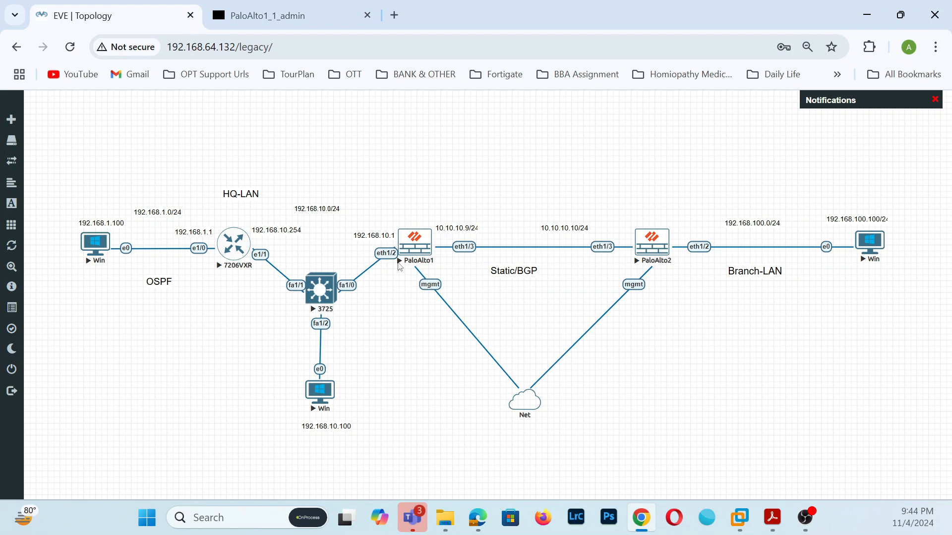
click(644, 249)
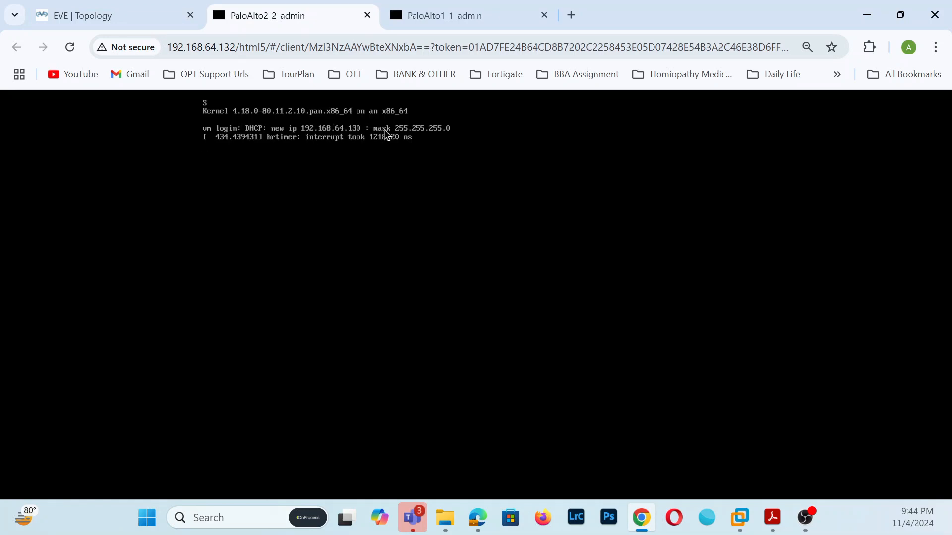
click(461, 17)
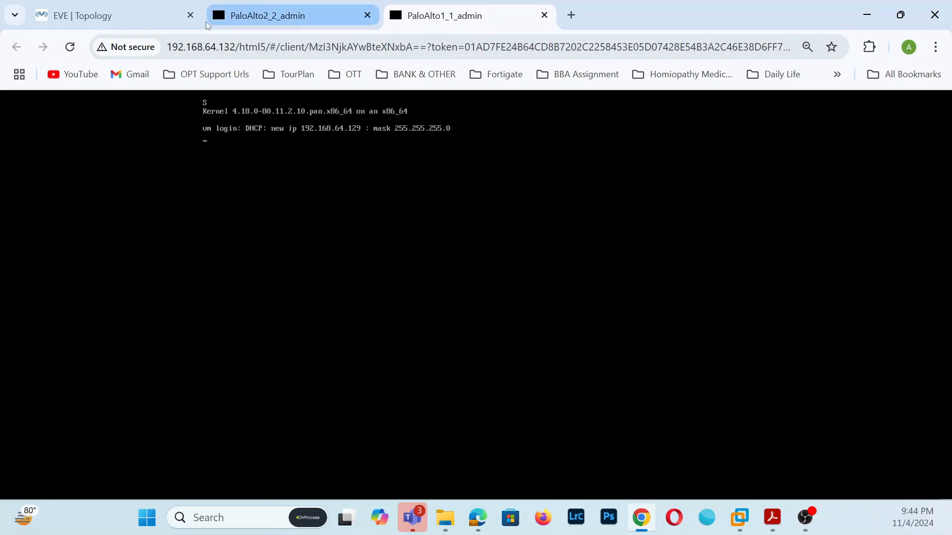
click(114, 16)
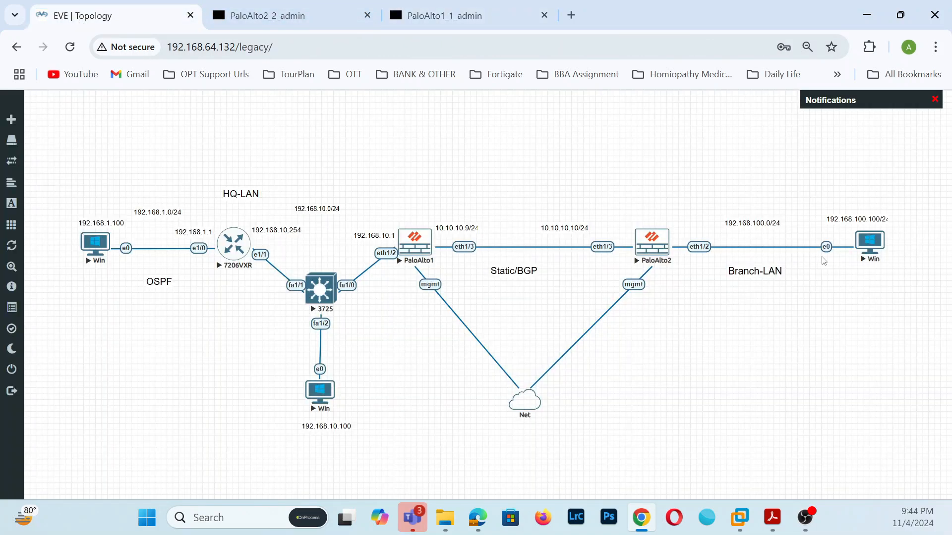
click(247, 23)
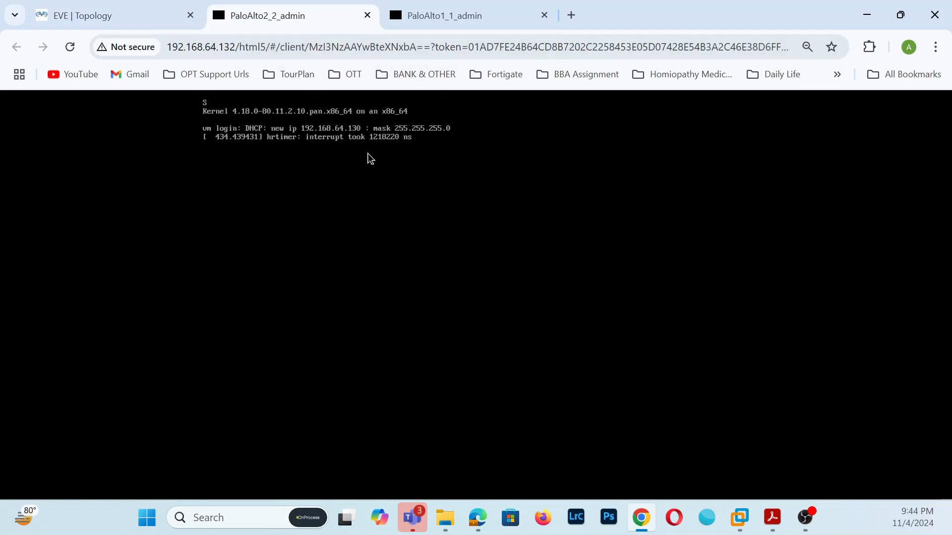
click(572, 22)
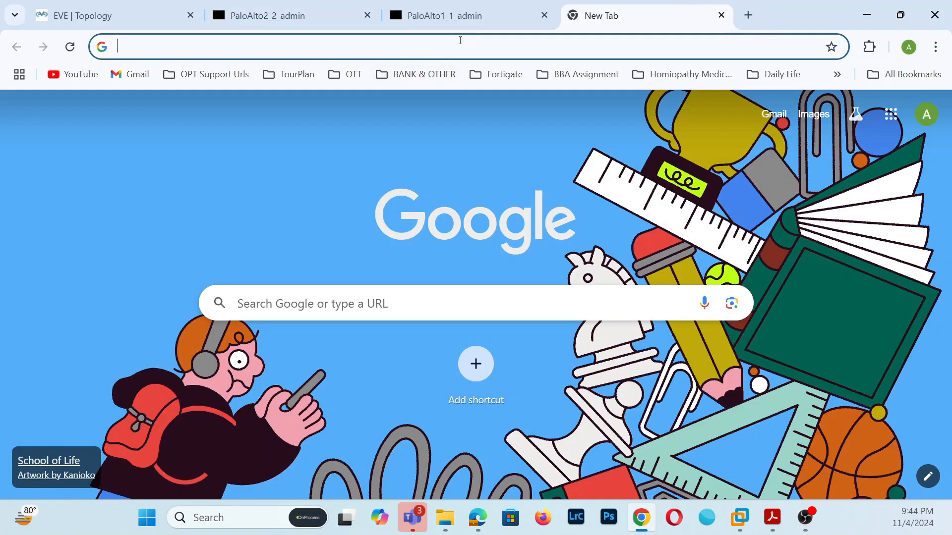
text(http)
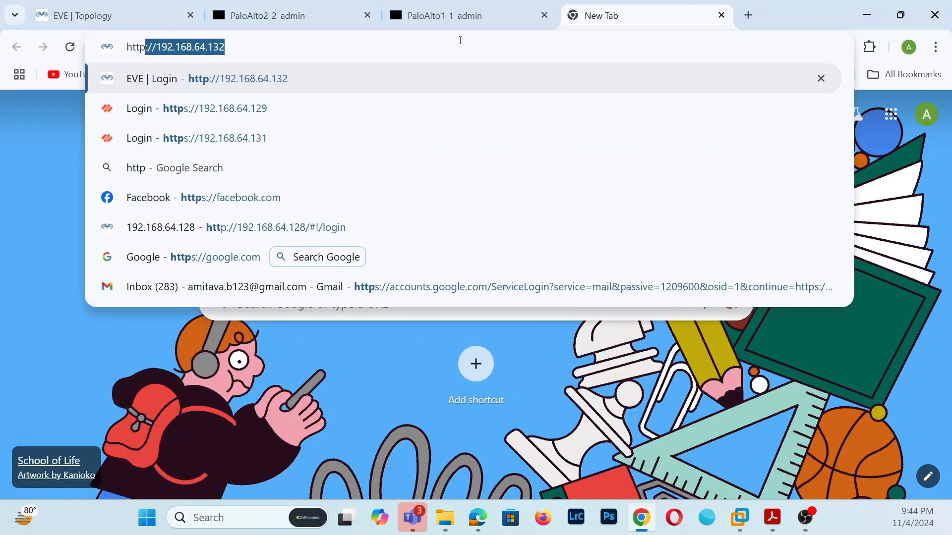
text(s://)
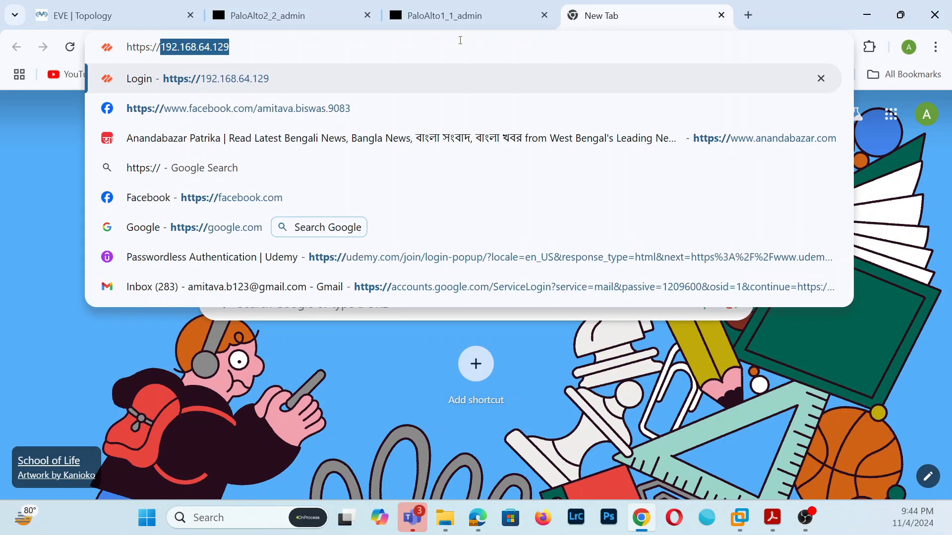
key(Return)
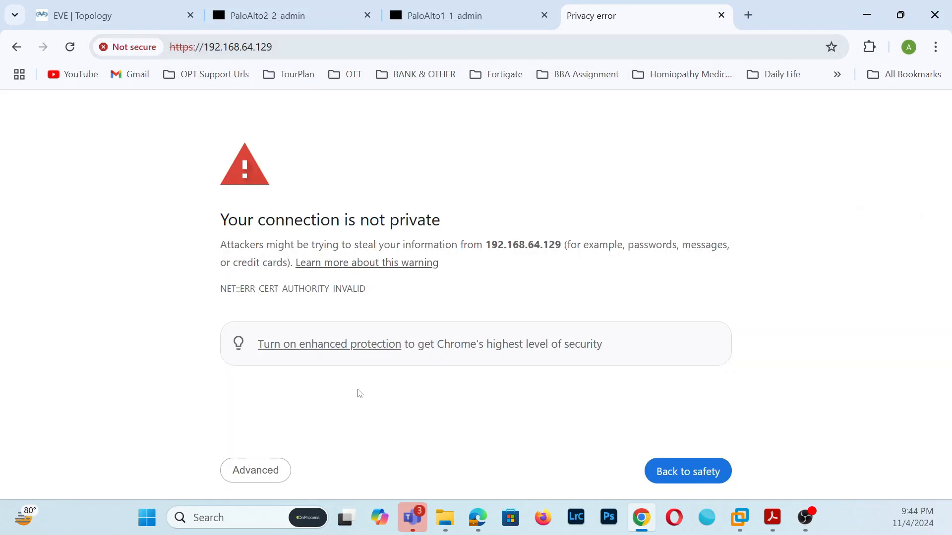
click(262, 471)
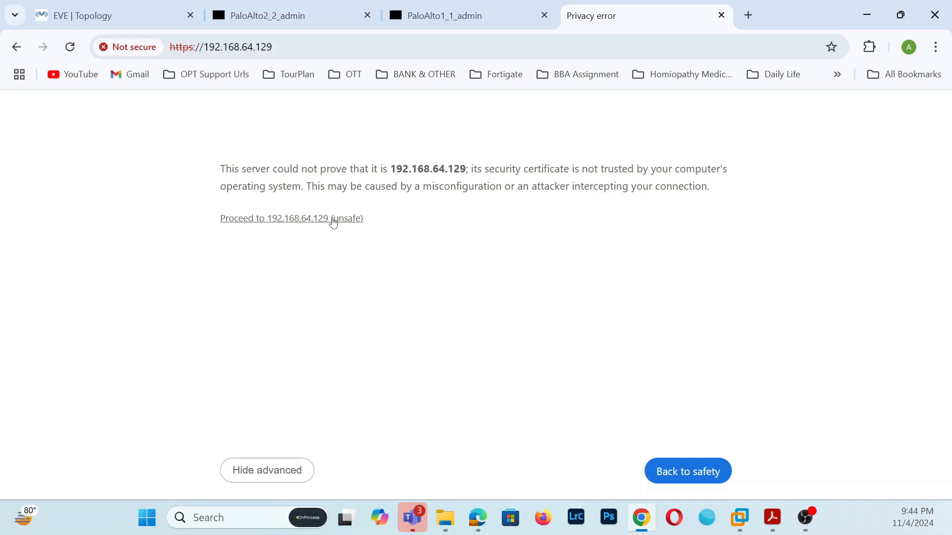
click(333, 221)
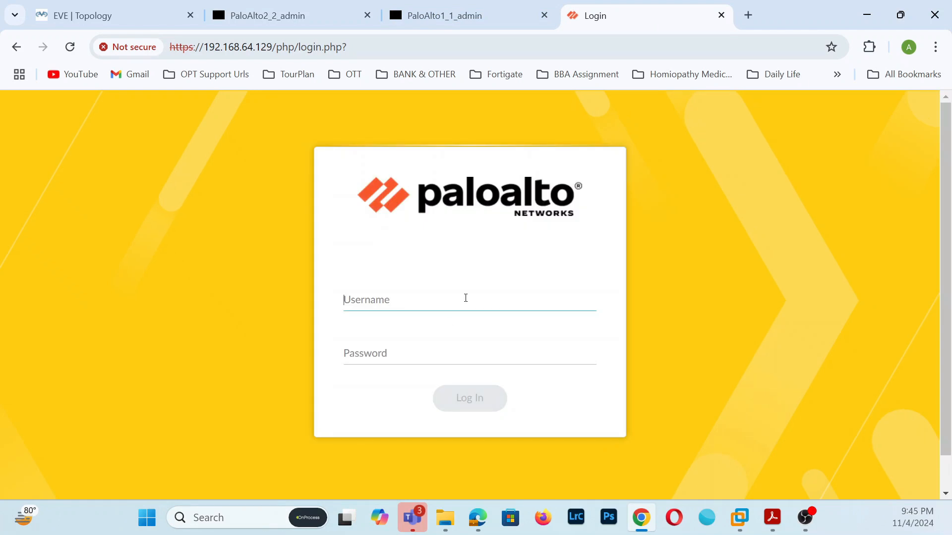
- Log in to the firewall with the default admin username and password
text(admin)
click(406, 344)
text(adm)
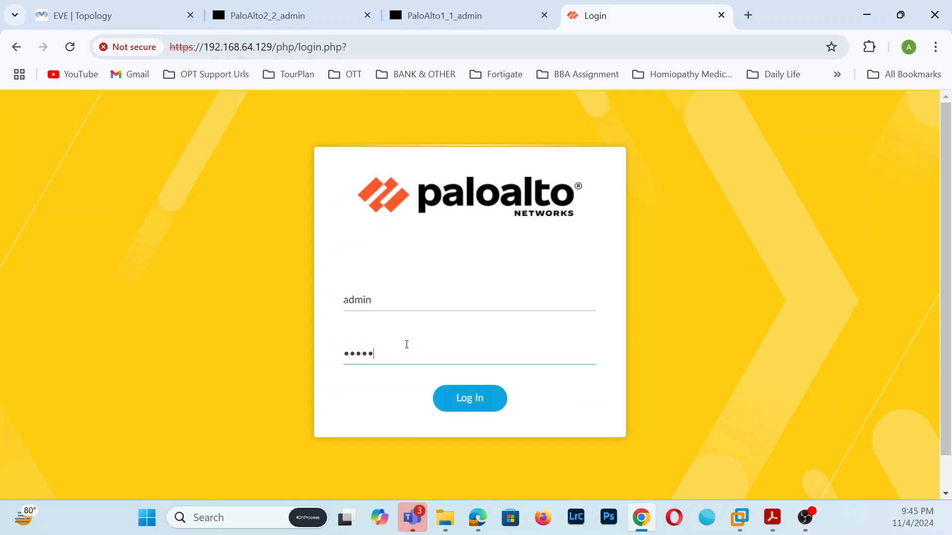
click(480, 403)
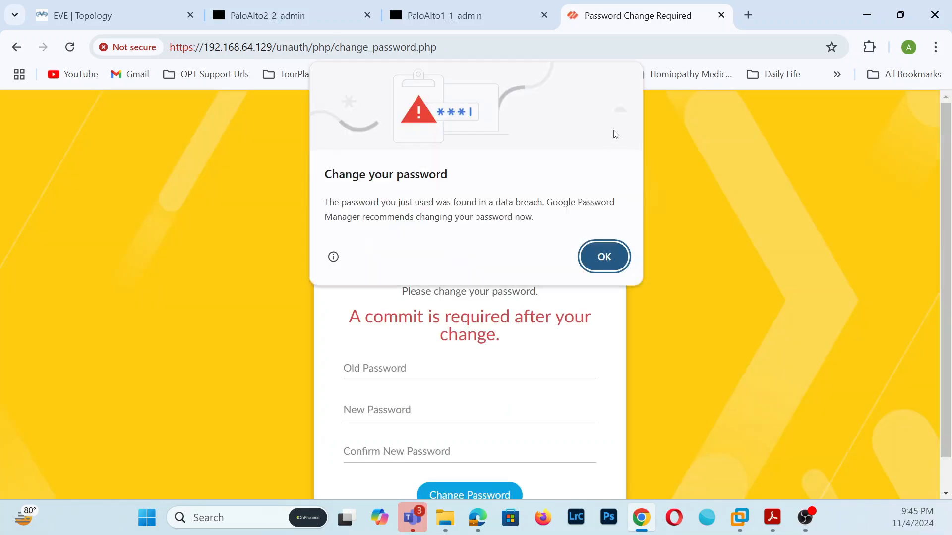
- Dismiss the breached-password warning and submit the old, new and confirmation passwords
click(603, 256)
click(450, 362)
text(admin)
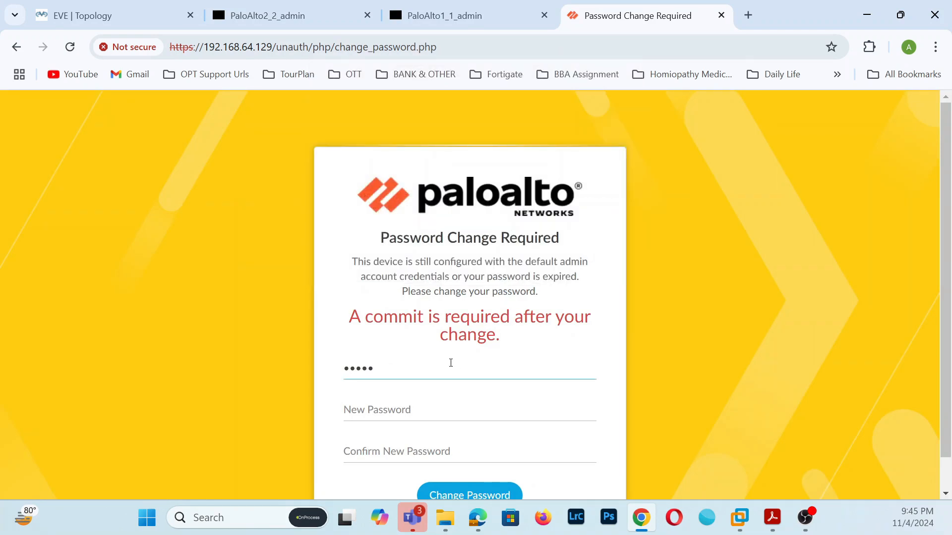
click(429, 412)
text(1234)
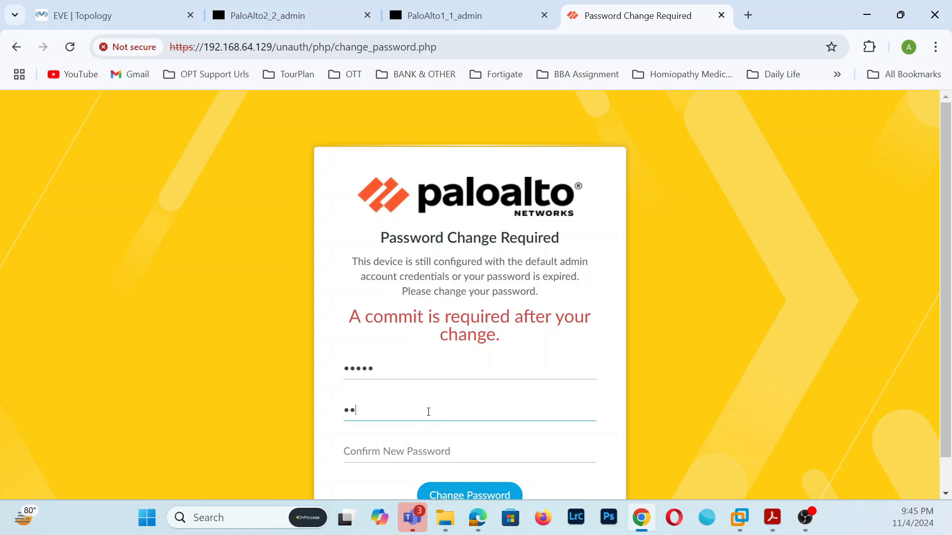
text(•••)
click(420, 441)
text(••)
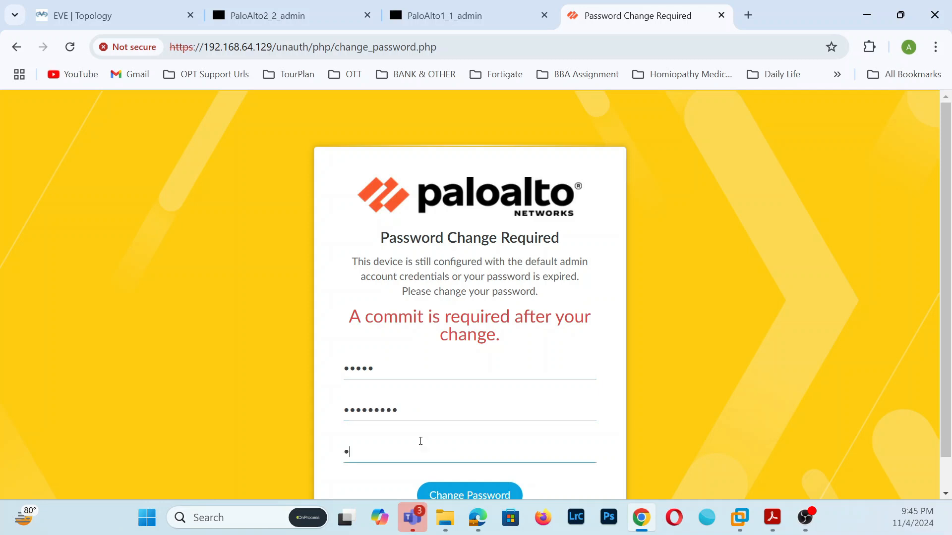
text(••••••)
scroll(549, 441, down, 1)
click(494, 471)
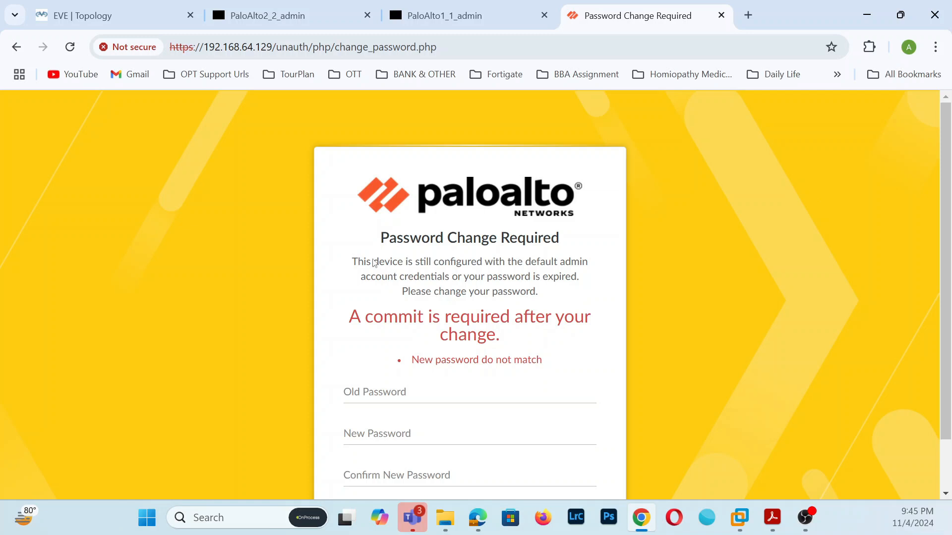
- Re-enter the old, new and confirmation passwords and submit the admin password change again
scroll(592, 264, down, 2)
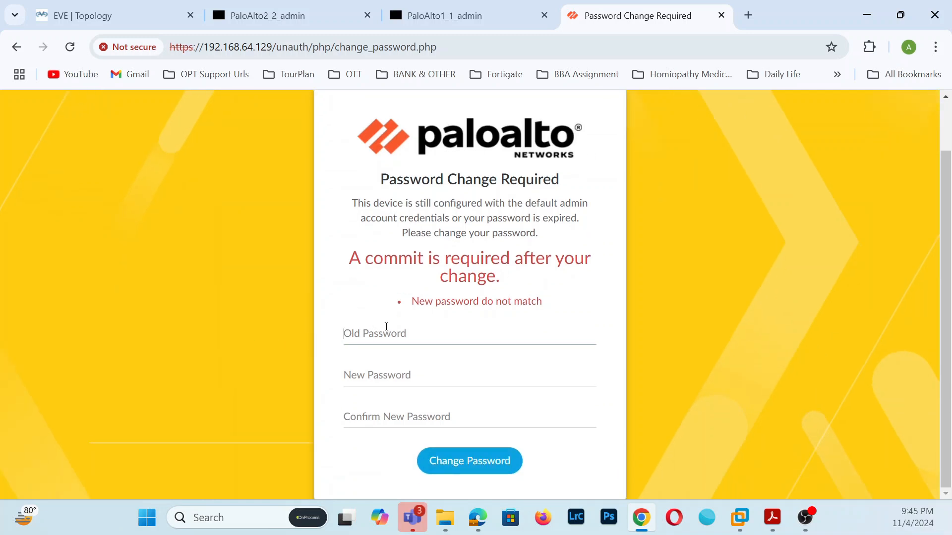
text(a)
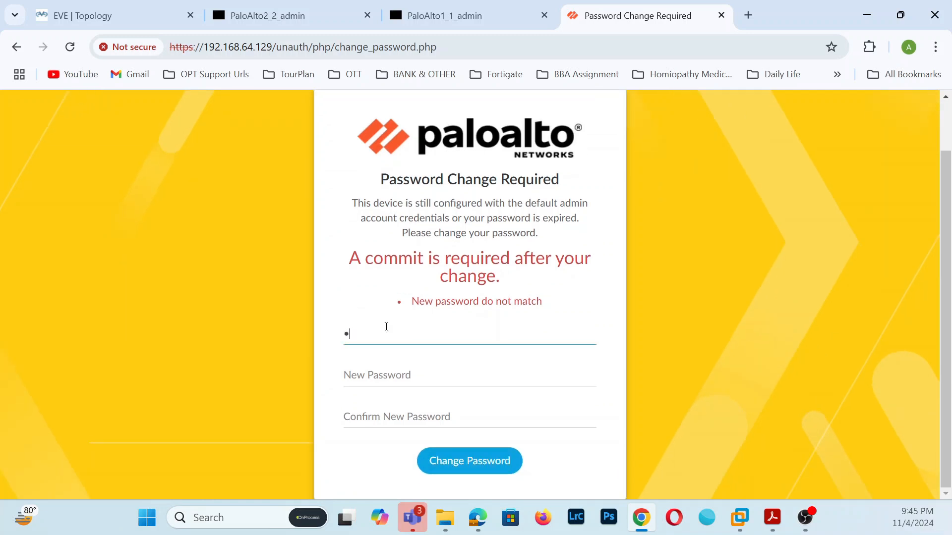
click(397, 377)
text(a)
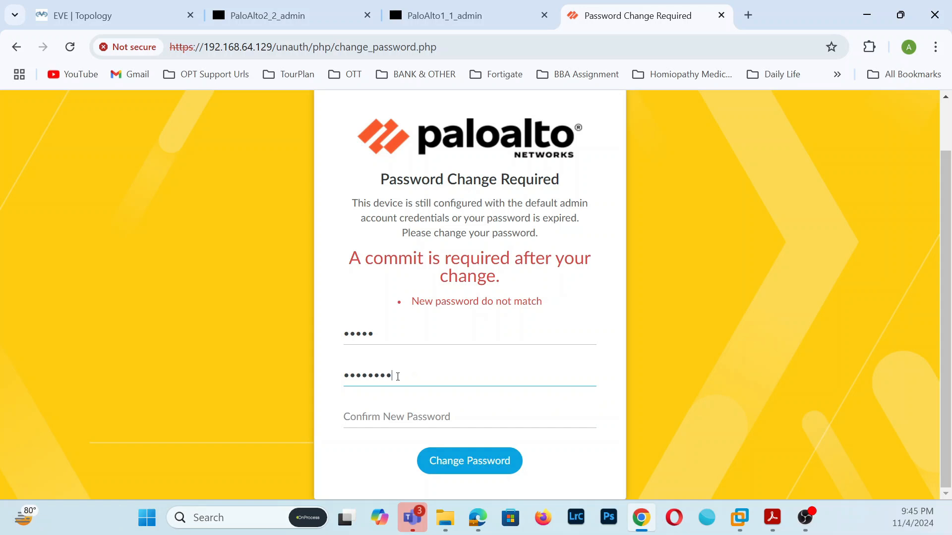
click(388, 417)
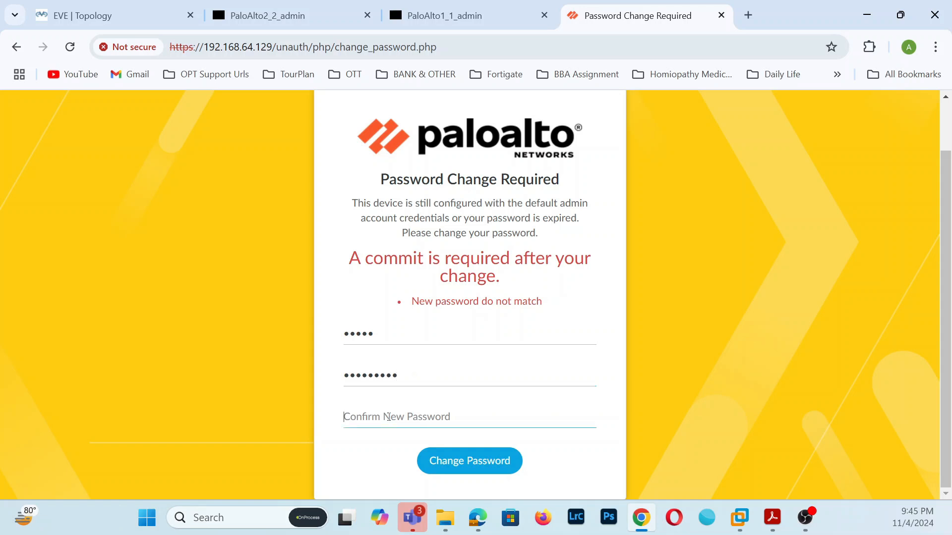
text(a)
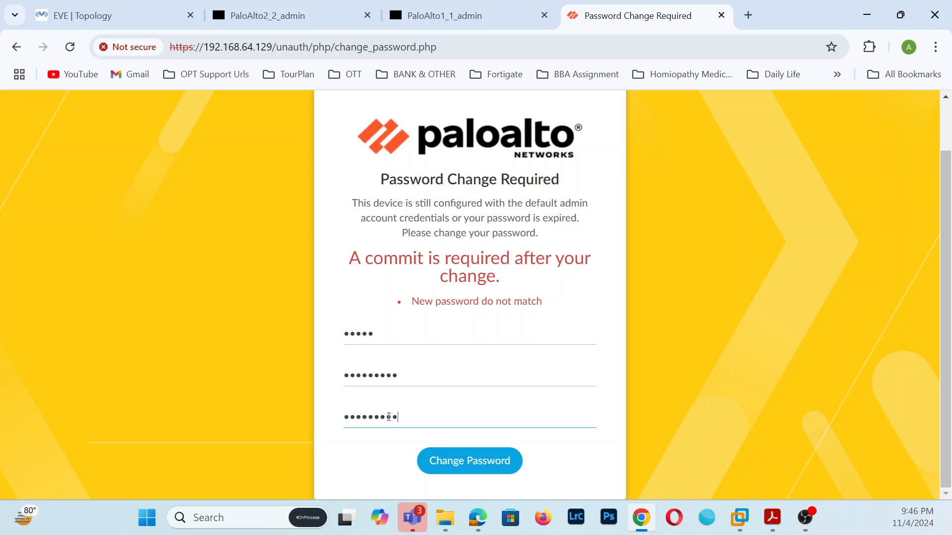
click(456, 465)
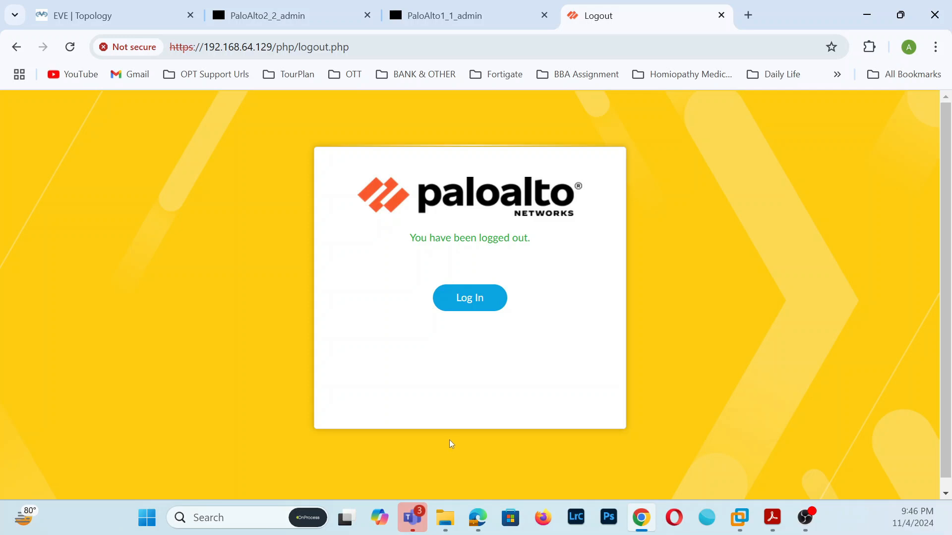
- Sign back in to the firewall as admin using the new password
click(474, 299)
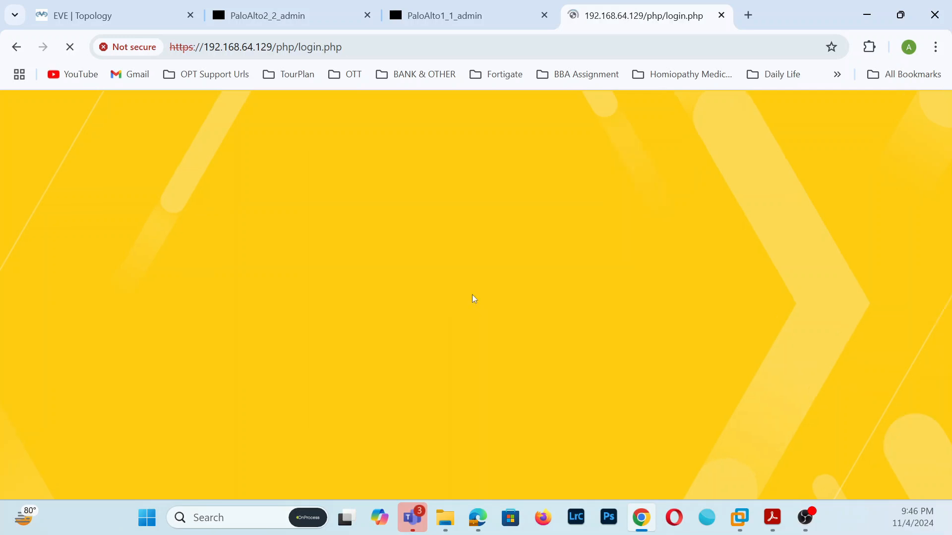
text(admin)
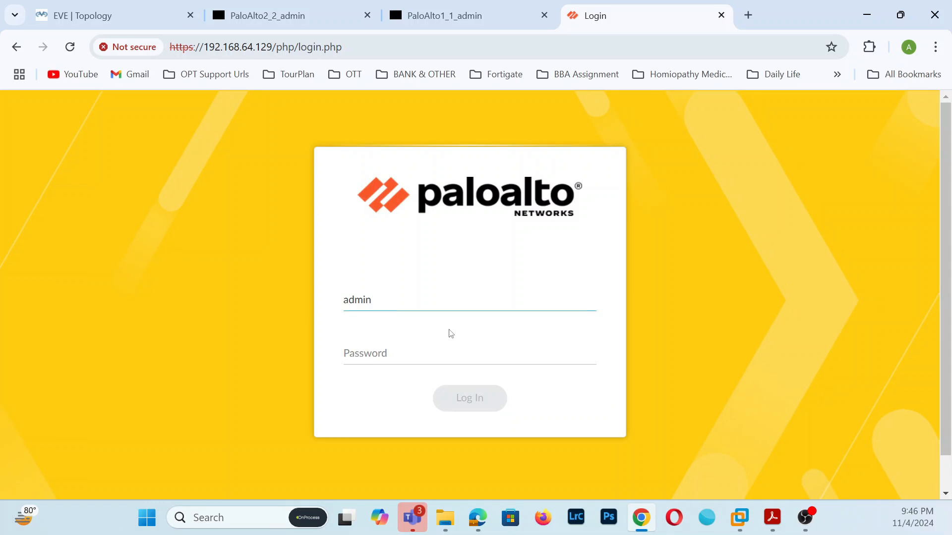
click(425, 358)
text(ad)
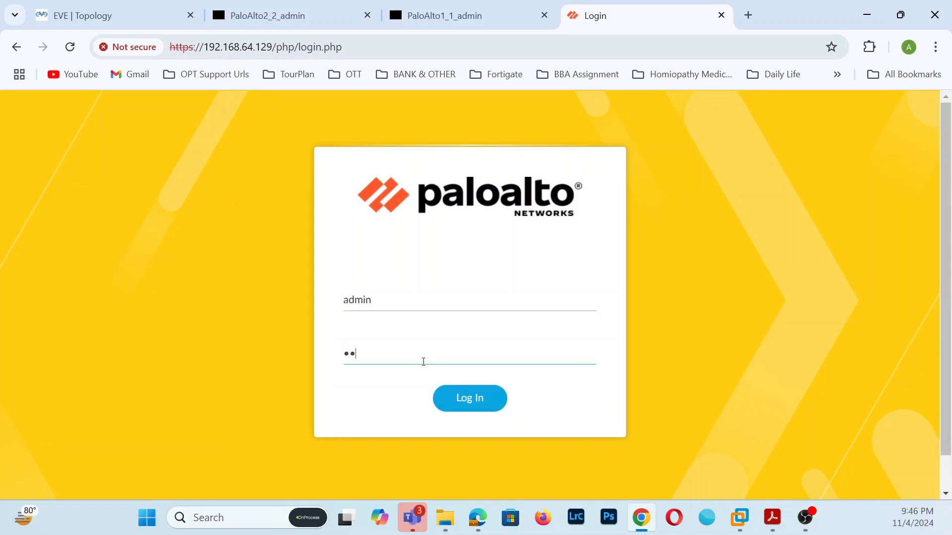
key(BackSpace)
key(BackSpace)
text(admin@123)
click(456, 402)
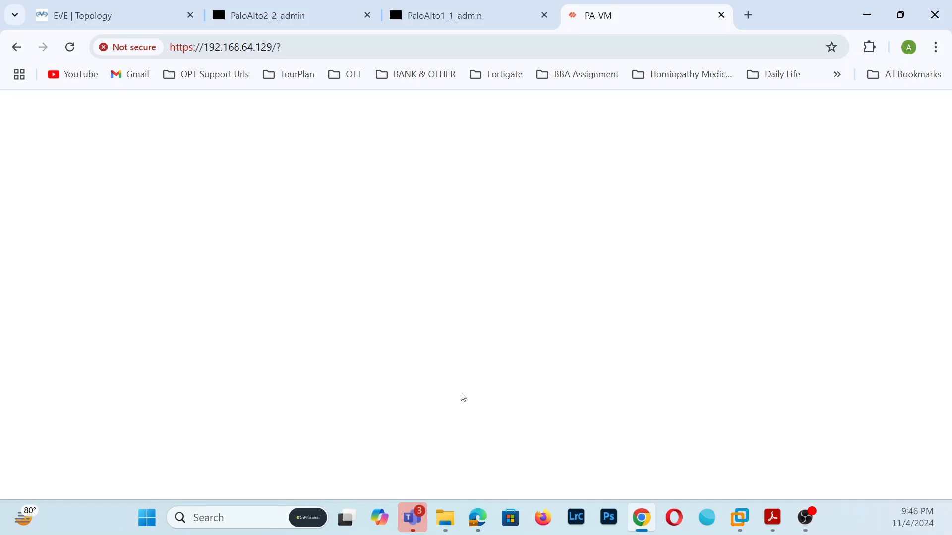
- Close the Welcome message and defer the Telemetry prompt with Remind Me Later
click(144, 15)
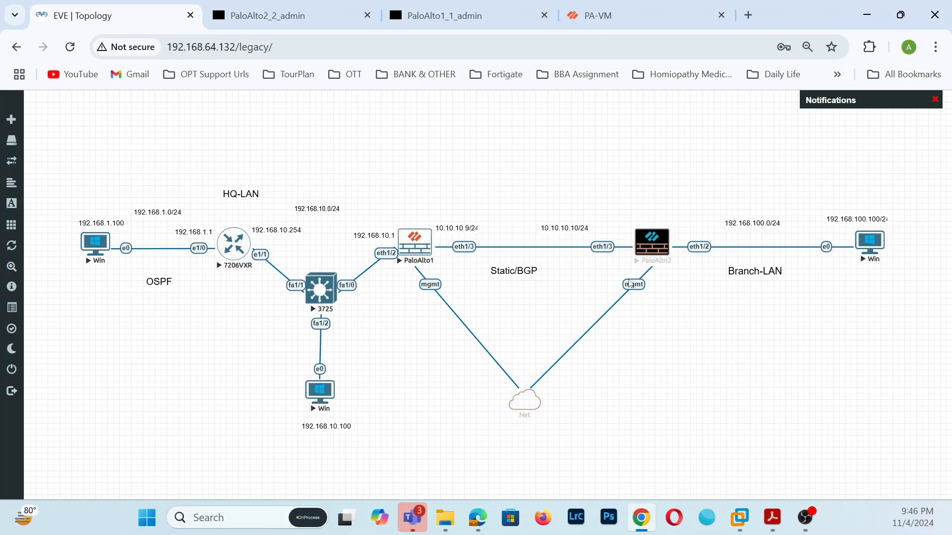
click(593, 6)
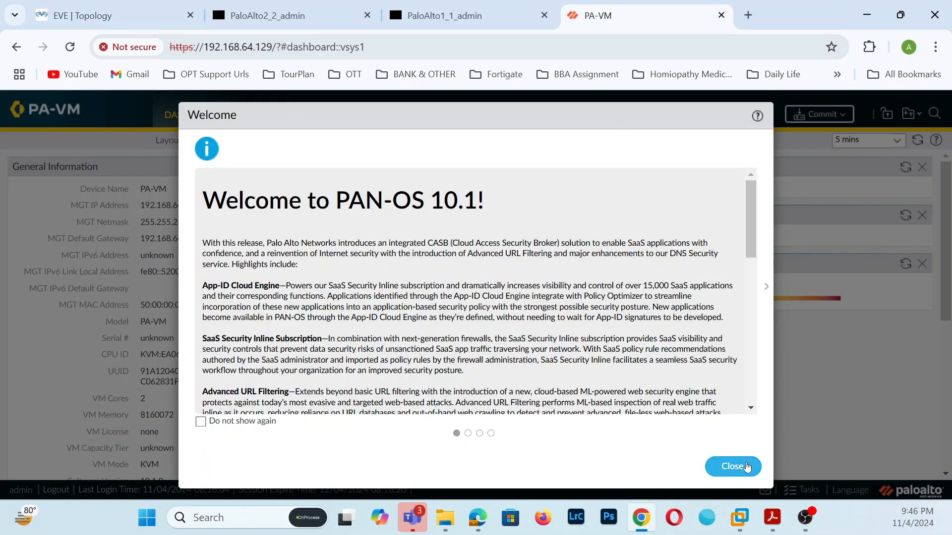
click(731, 465)
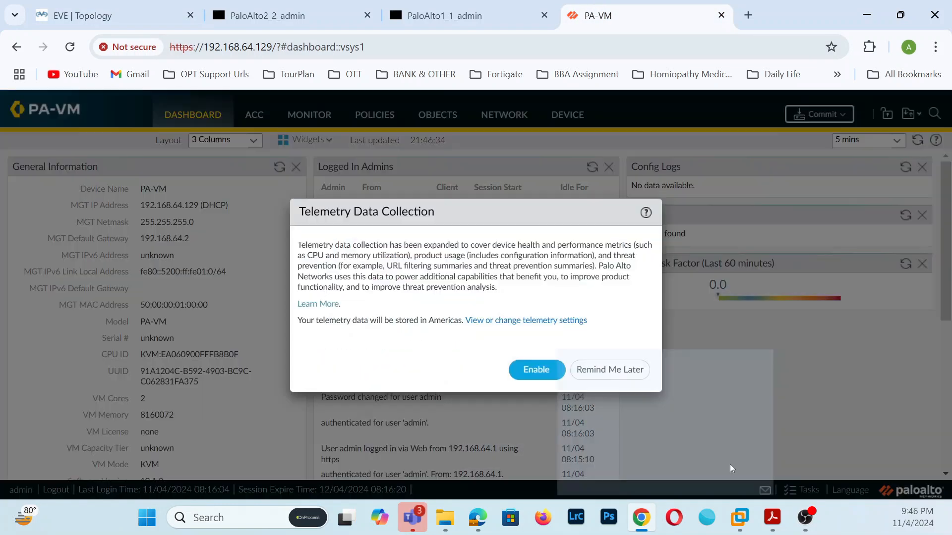
click(617, 377)
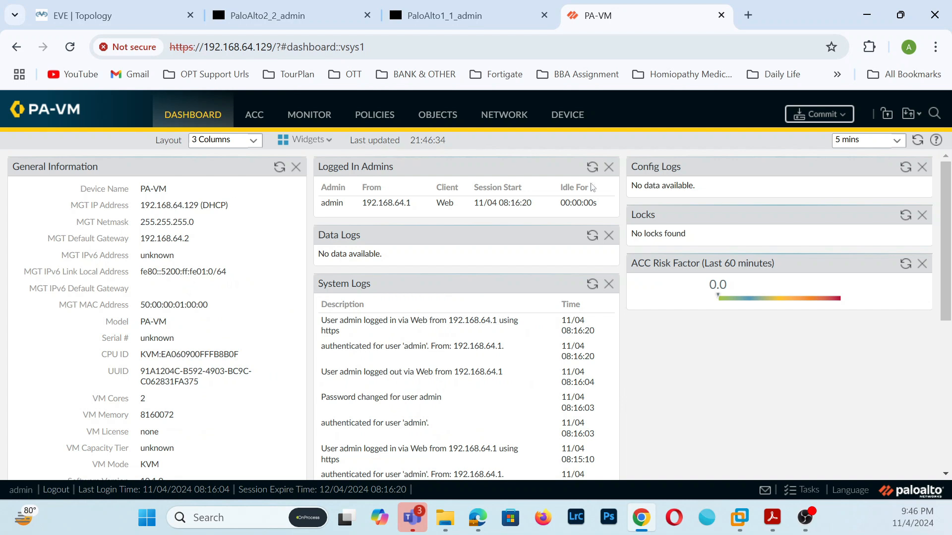
- Enter HQ-FW as Hostname in Device > Setup > Management General Settings and save
click(576, 113)
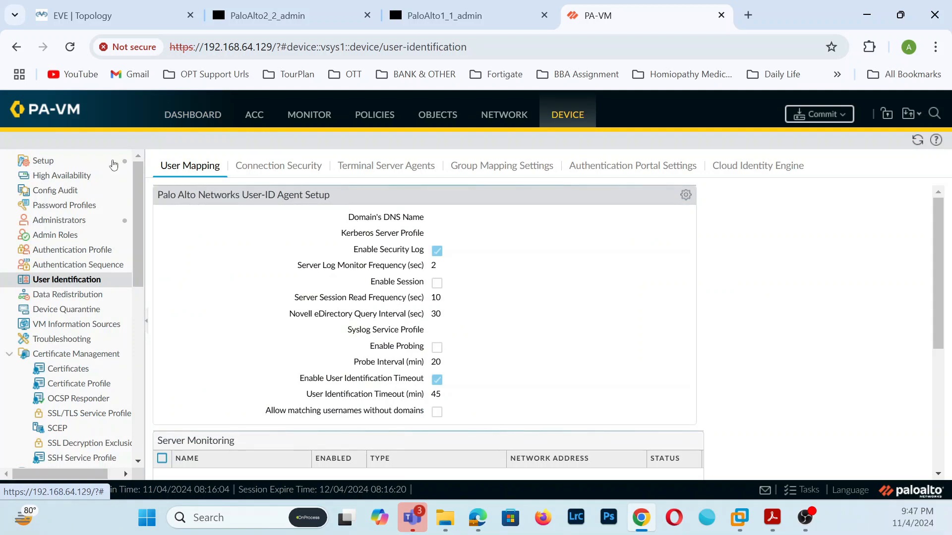
click(63, 164)
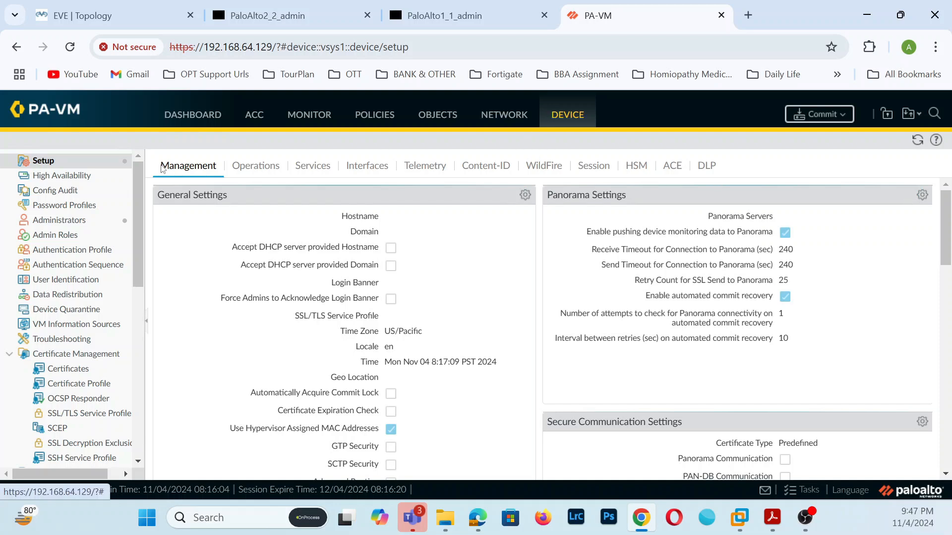
click(525, 195)
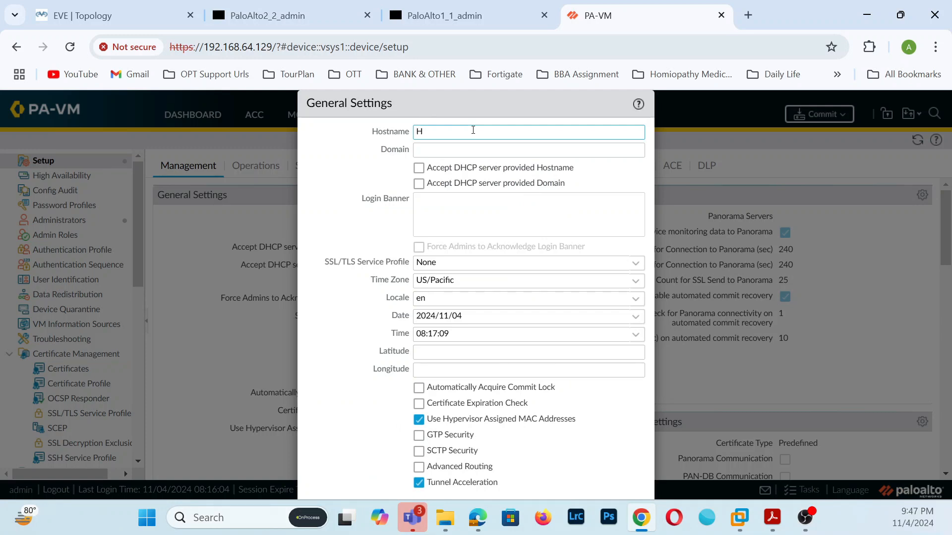
text(HQ-FW)
key(ctrl+minus)
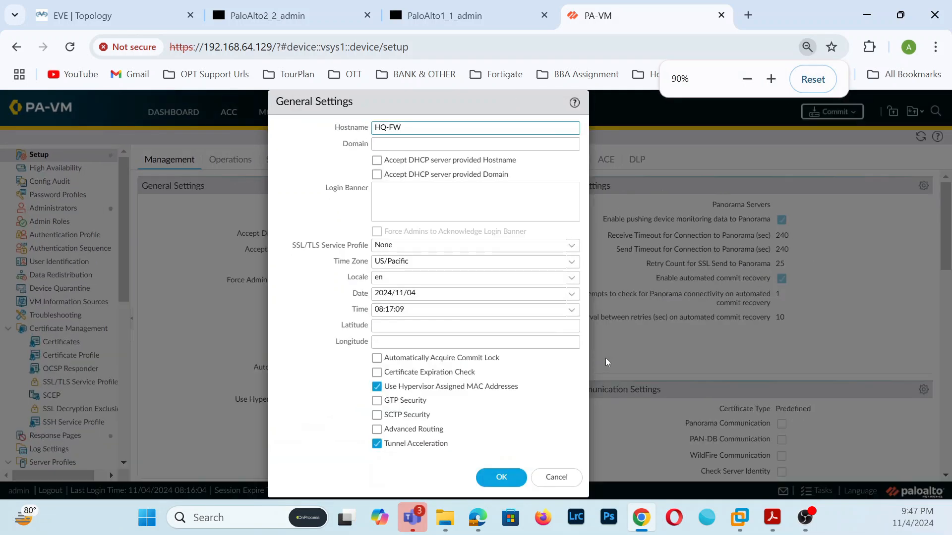
click(490, 478)
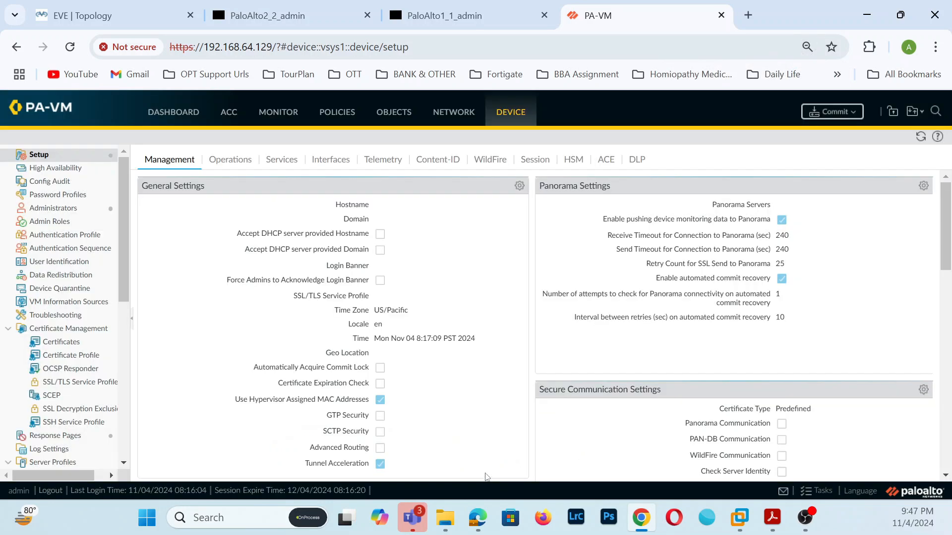
click(837, 114)
- Commit the HQ-FW hostname change, then open Network > Interfaces > Ethernet
click(594, 442)
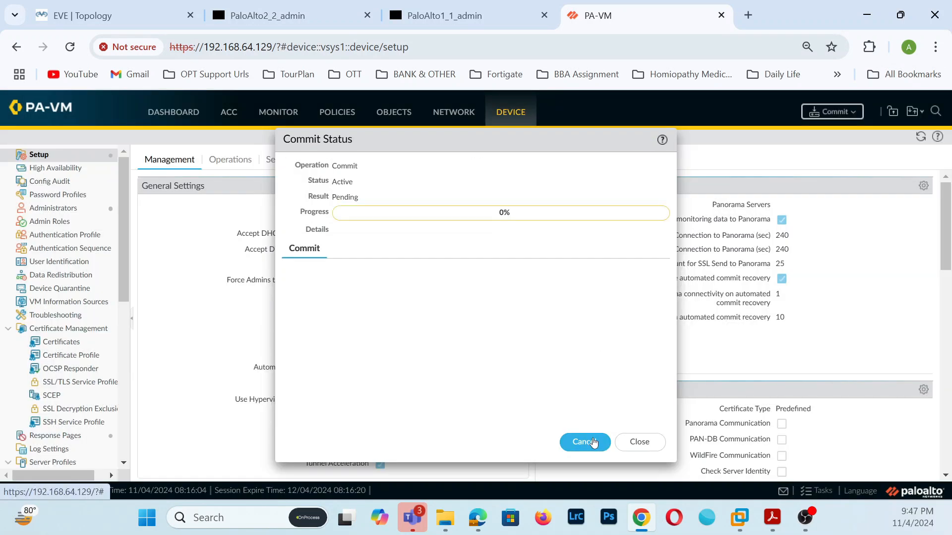
click(662, 448)
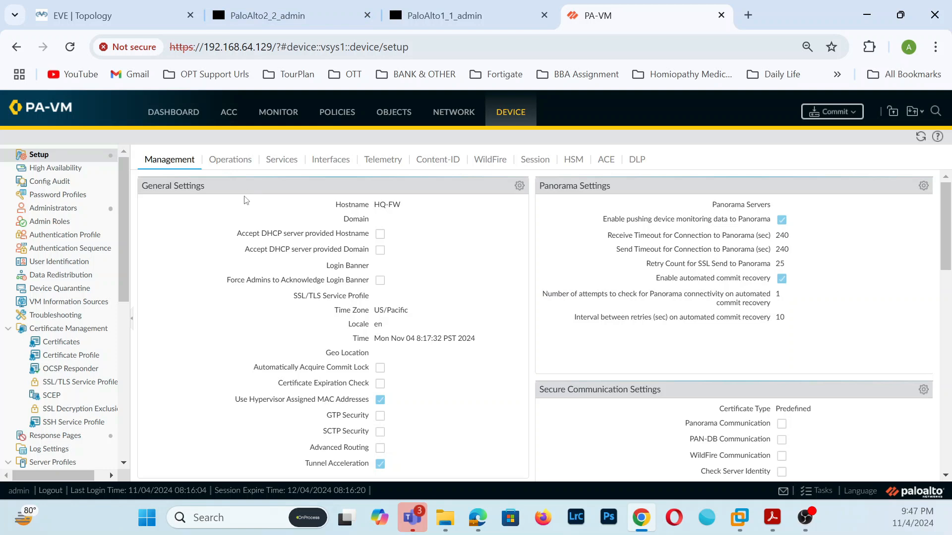
click(464, 113)
click(47, 156)
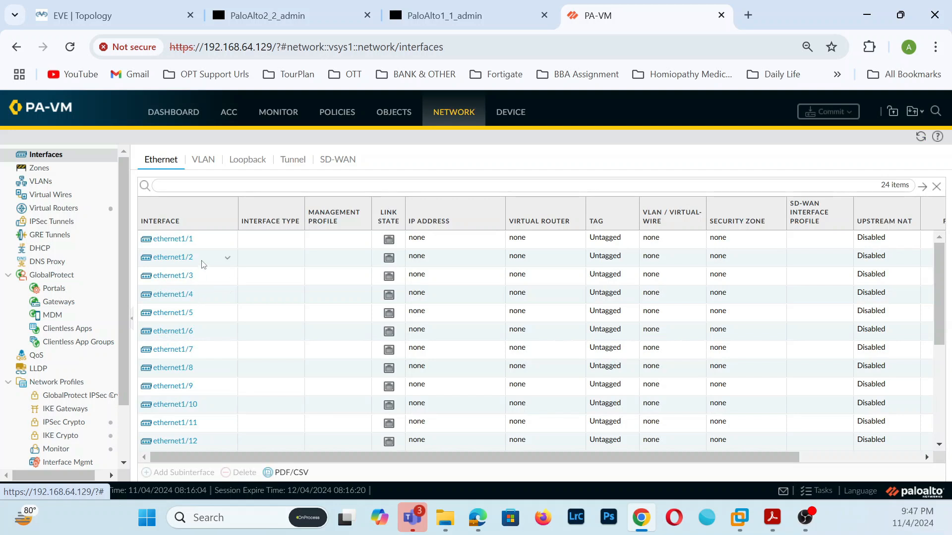
- Set ethernet1/3 to Interface Type Layer3, Virtual Router default, and a newly created WAN zone
click(137, 7)
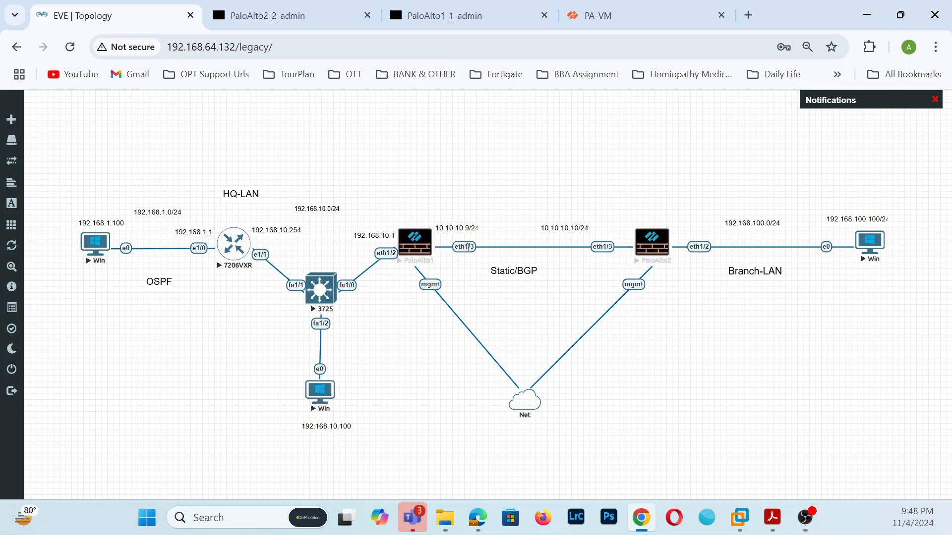
click(597, 15)
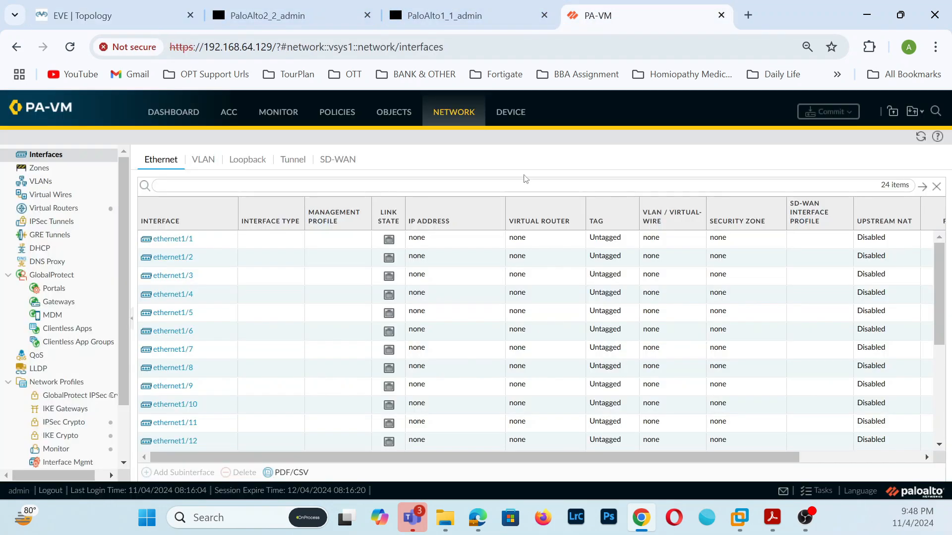
click(181, 276)
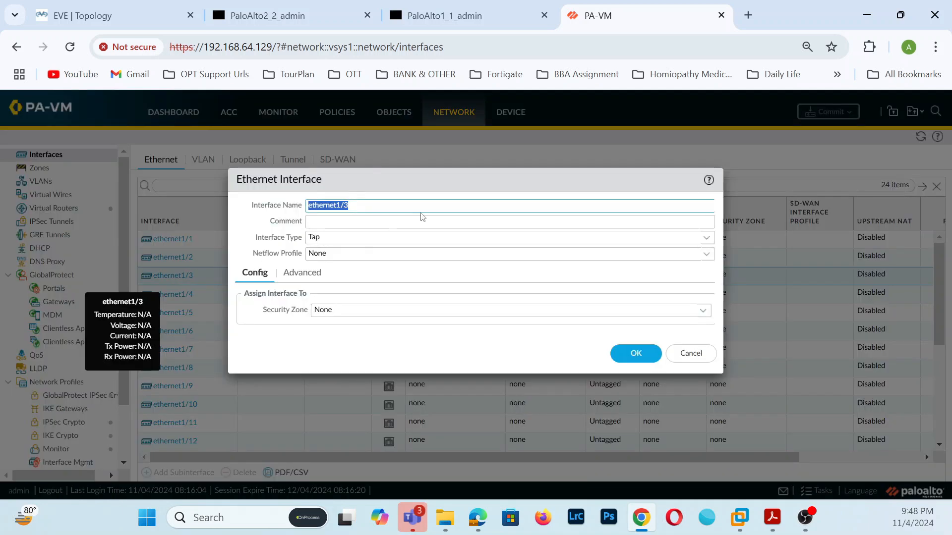
click(706, 238)
click(333, 312)
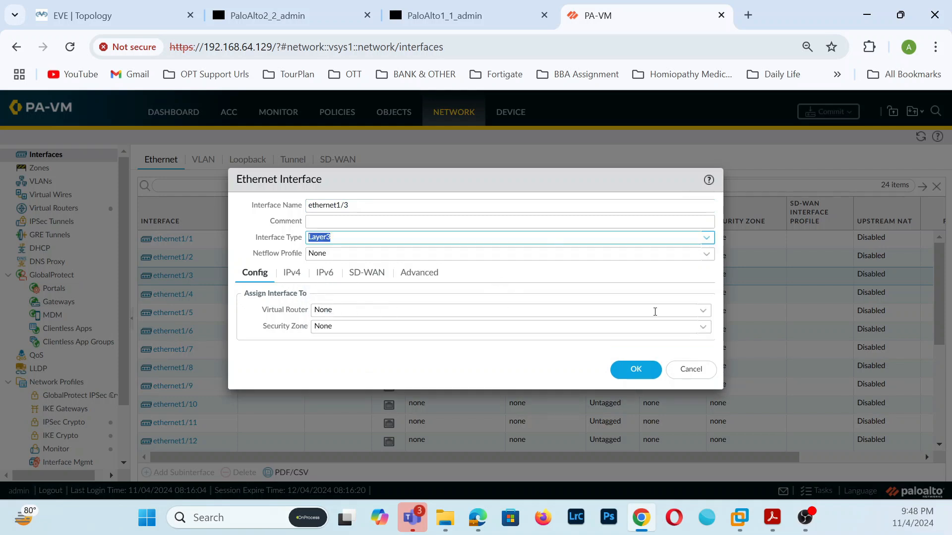
click(700, 312)
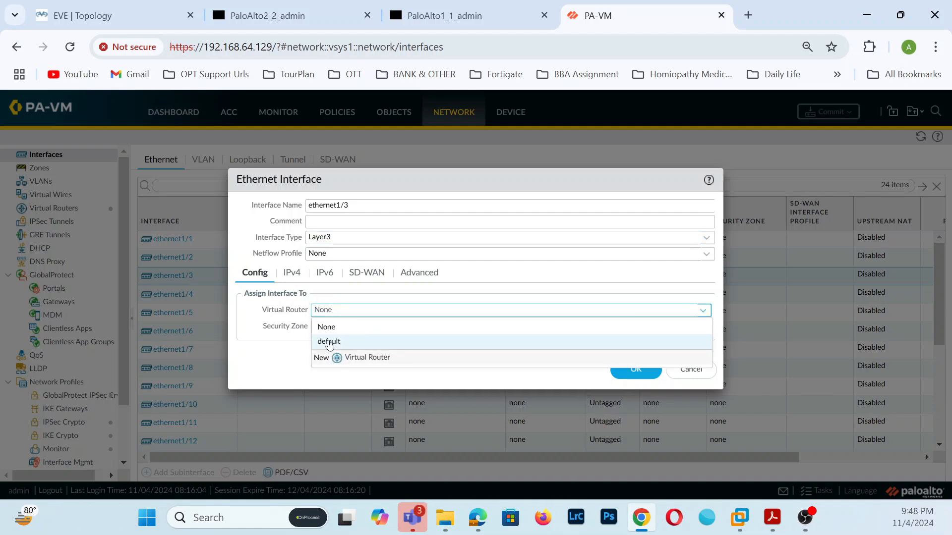
click(329, 343)
click(704, 328)
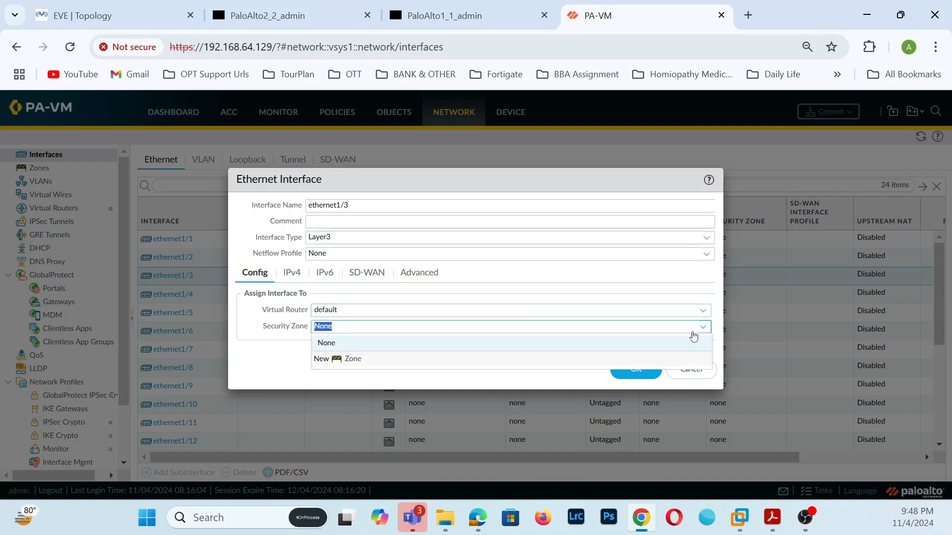
click(350, 360)
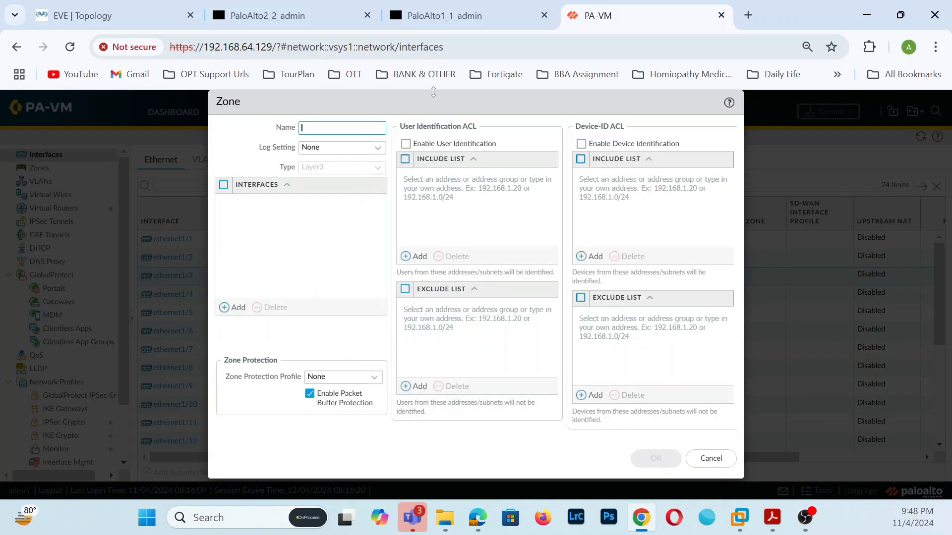
text(WAN)
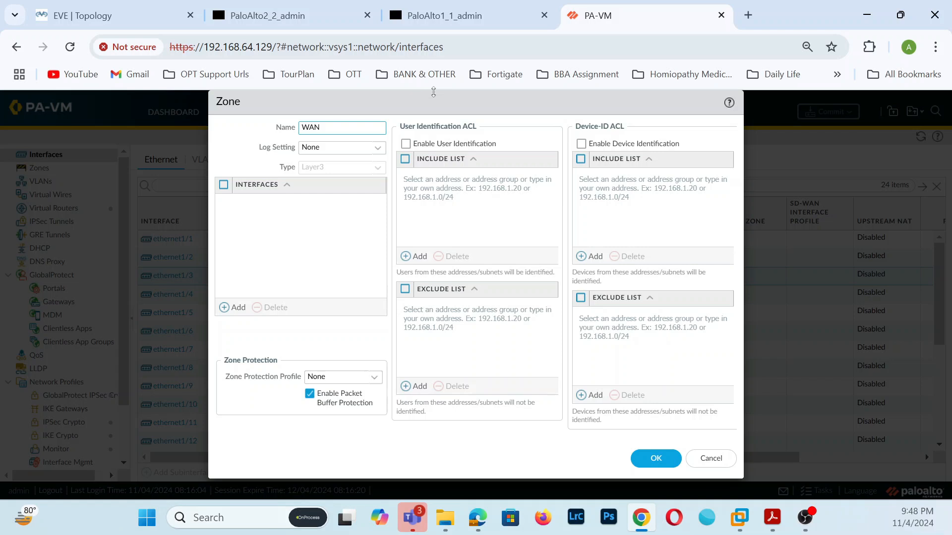
click(658, 460)
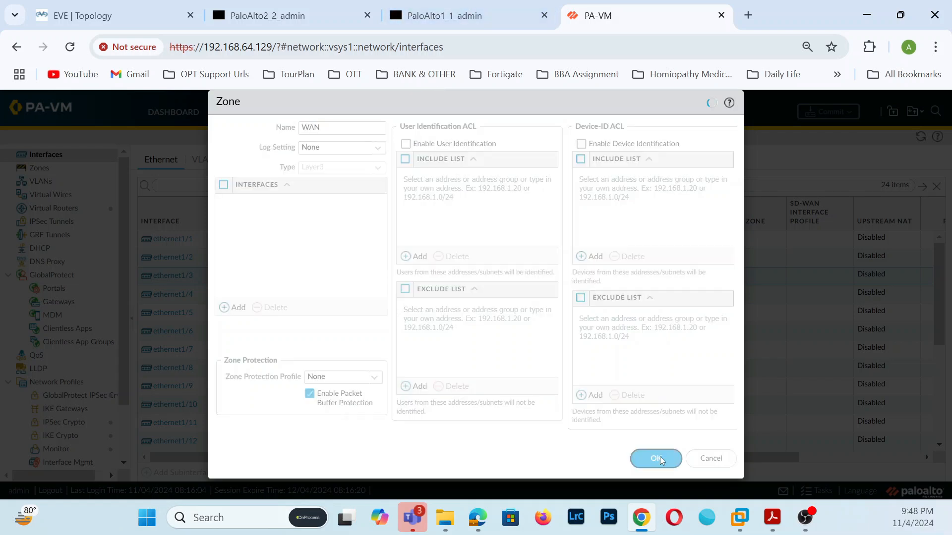
click(637, 371)
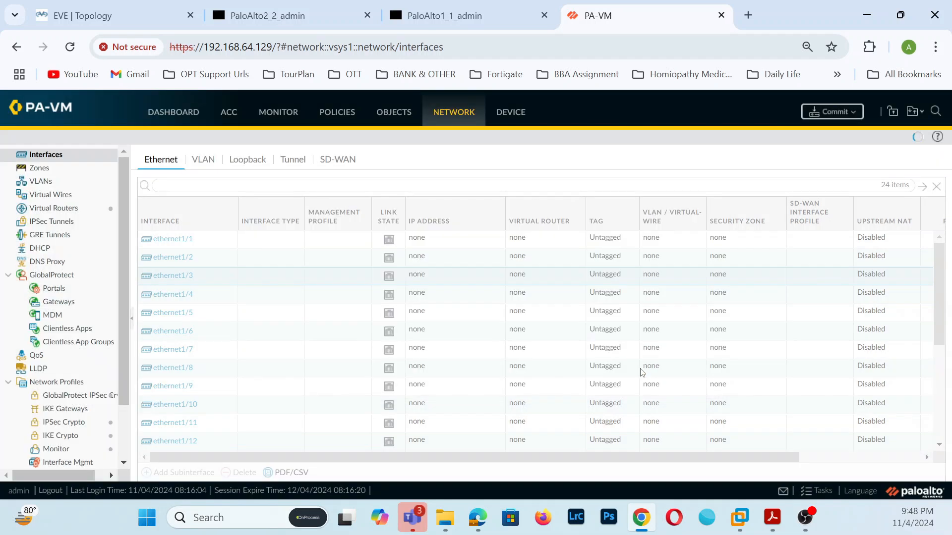
- Add the IPv4 address 10.10.10.9/24 to ethernet1/3
click(165, 279)
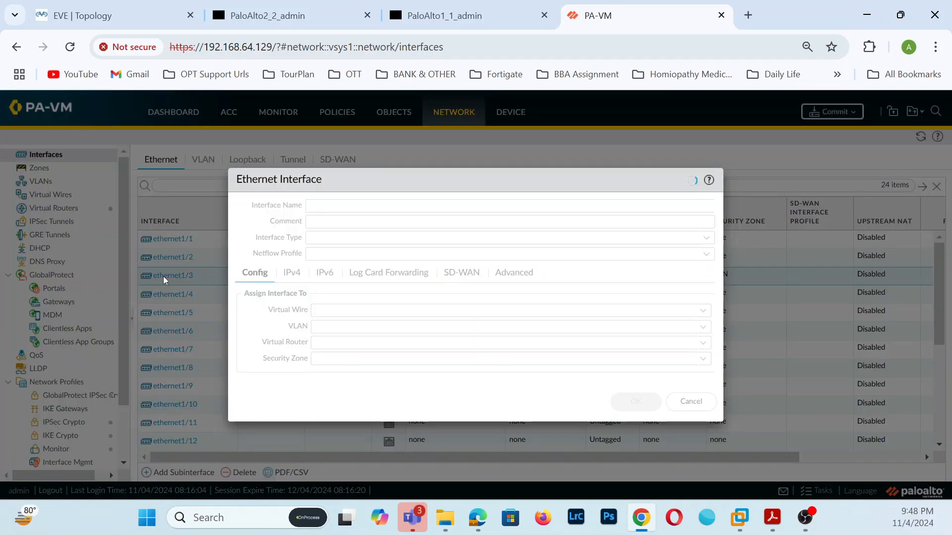
click(293, 274)
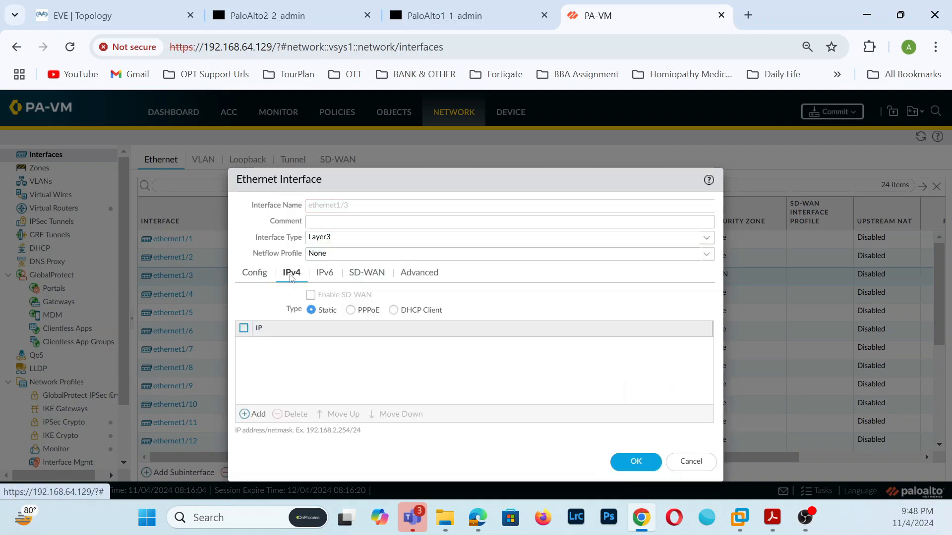
click(253, 415)
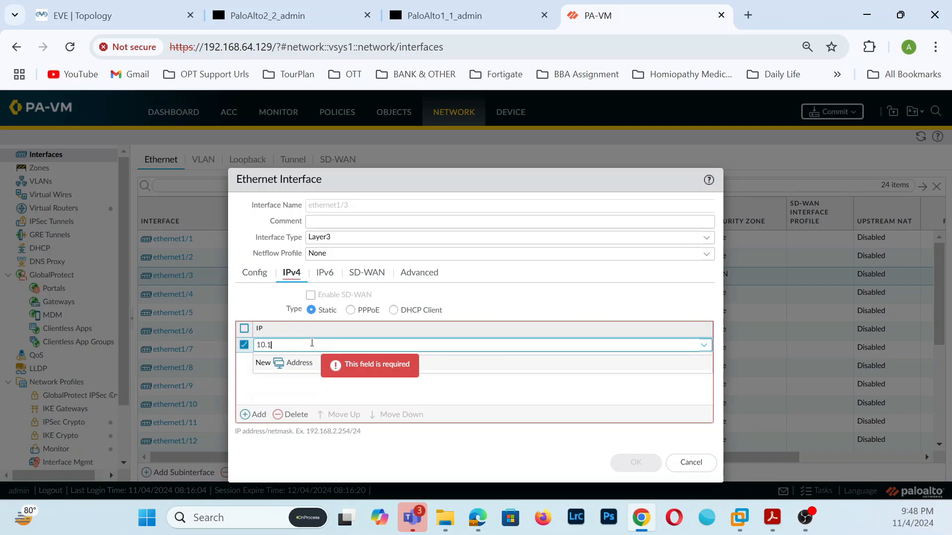
text(10.10.10.9/24)
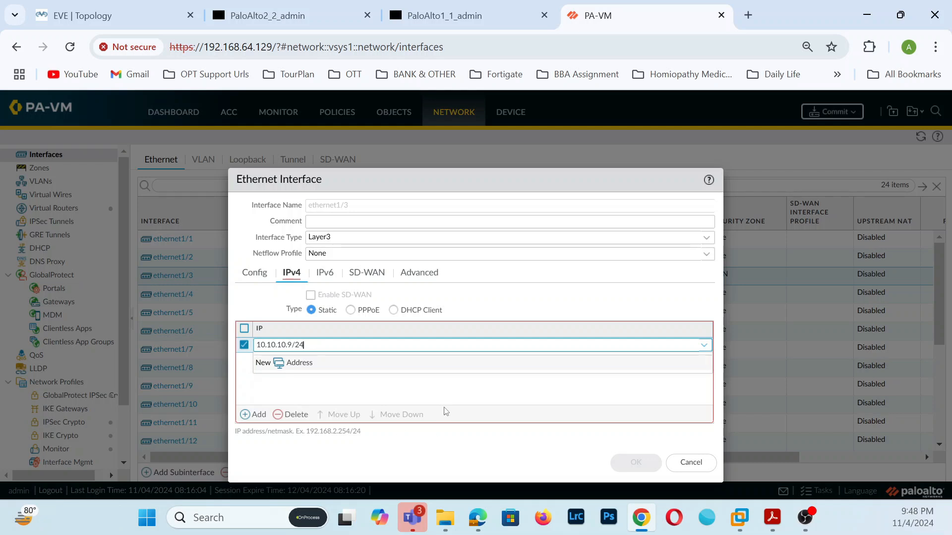
- Create a PING management profile with Ping allowed, attach it, and save ethernet1/3
click(425, 276)
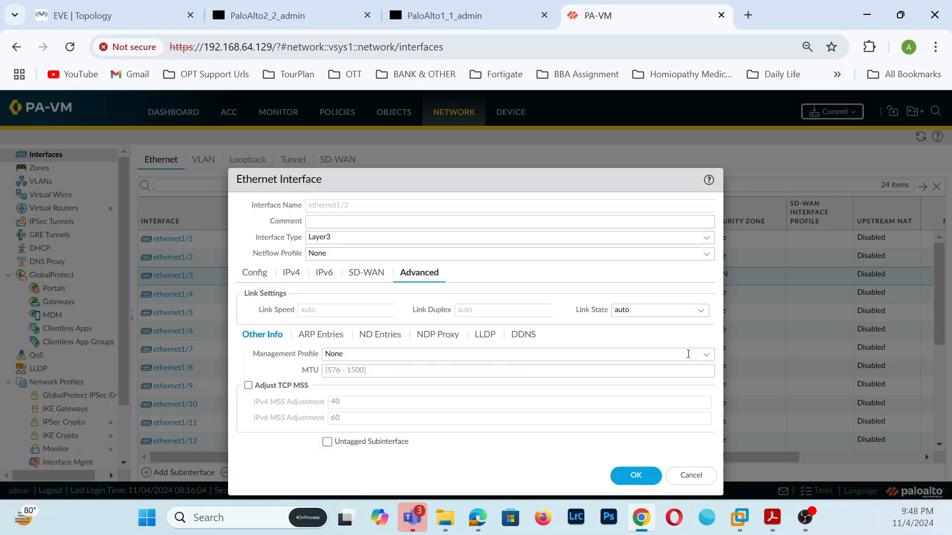
click(703, 357)
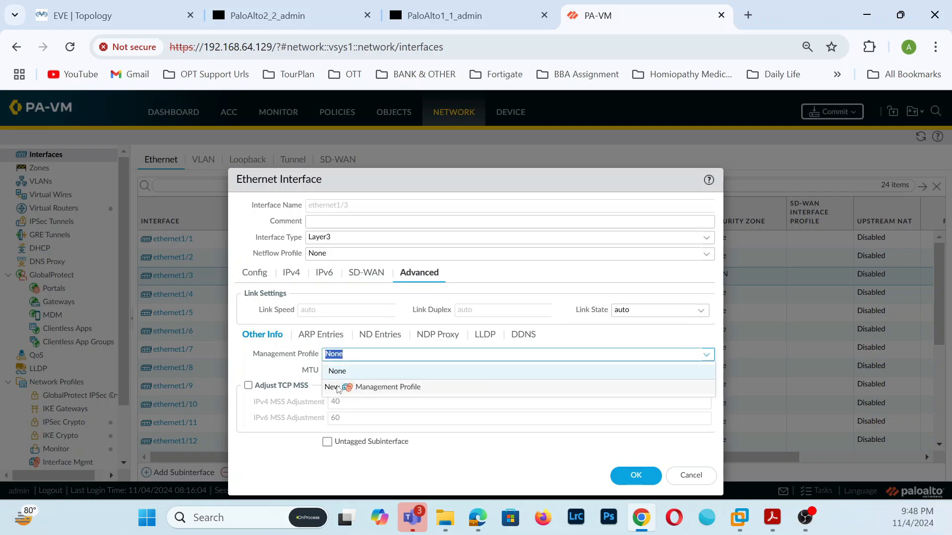
click(383, 386)
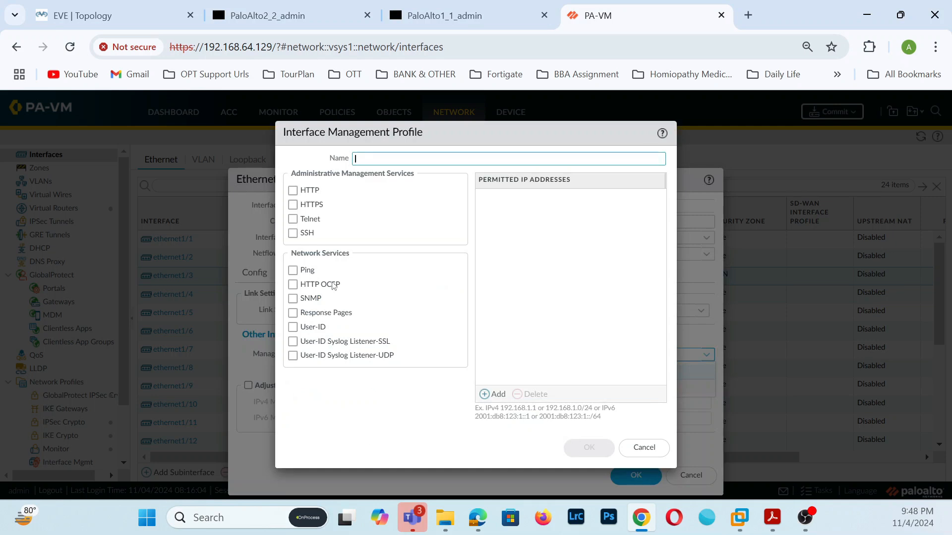
click(376, 160)
text(PI)
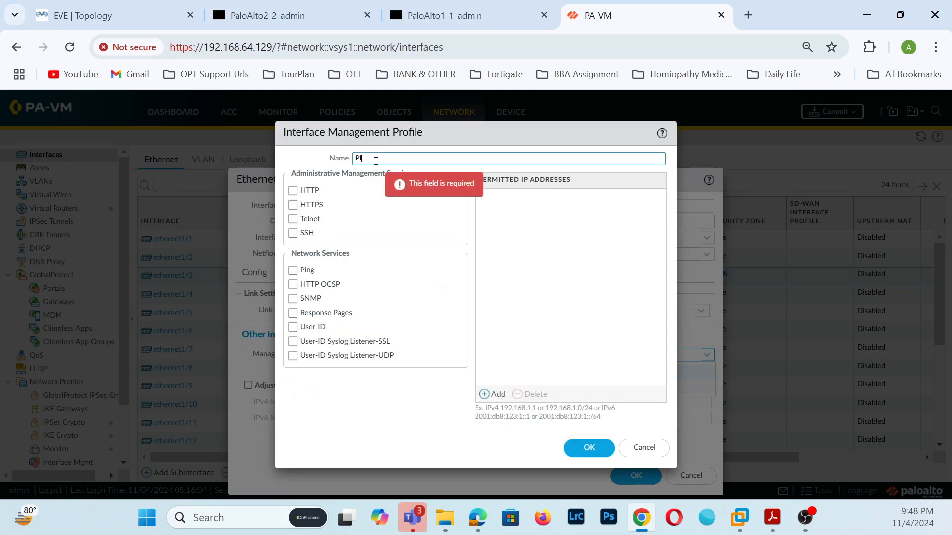
text(NG)
click(292, 270)
click(587, 446)
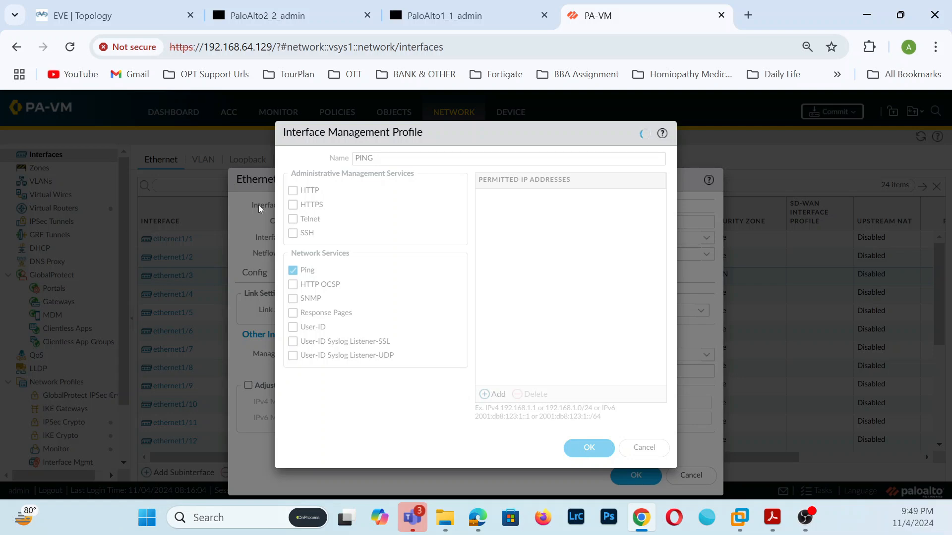
drag(421, 137, 447, 170)
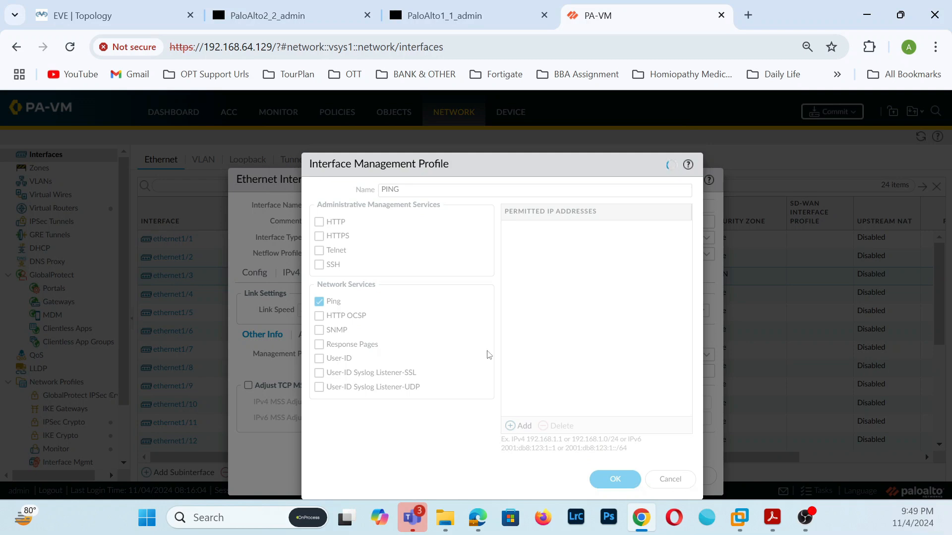
drag(527, 162, 529, 100)
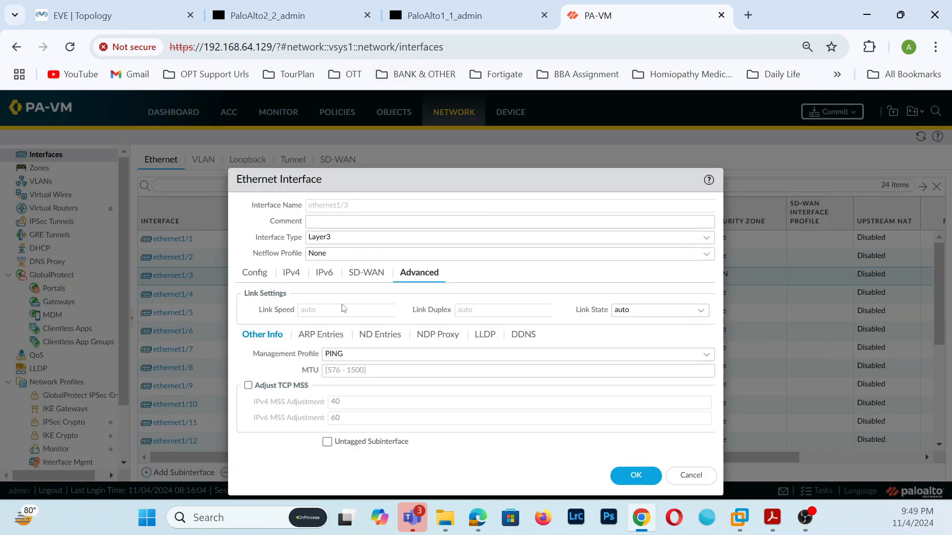
click(636, 477)
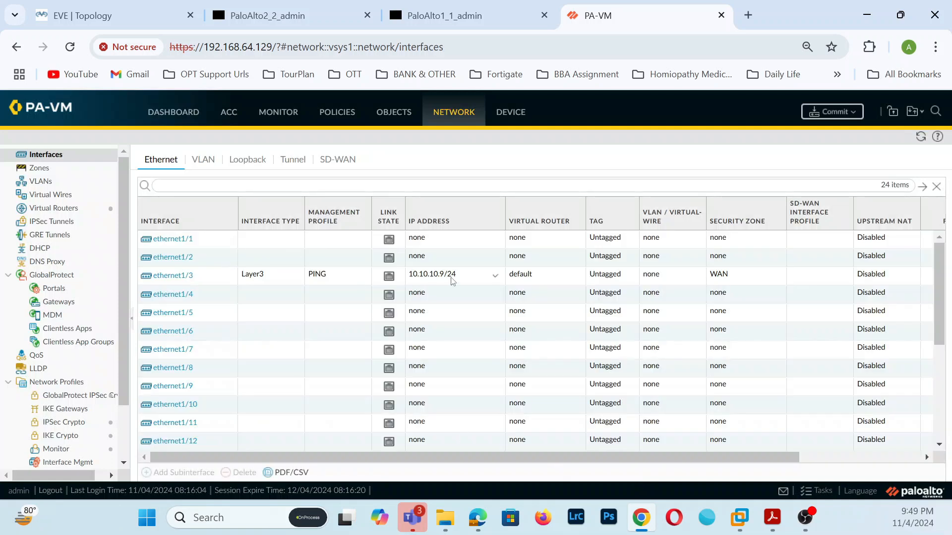
- Set ethernet1/2 to Interface Type Layer3, Virtual Router default, and a newly created LAN zone
click(171, 257)
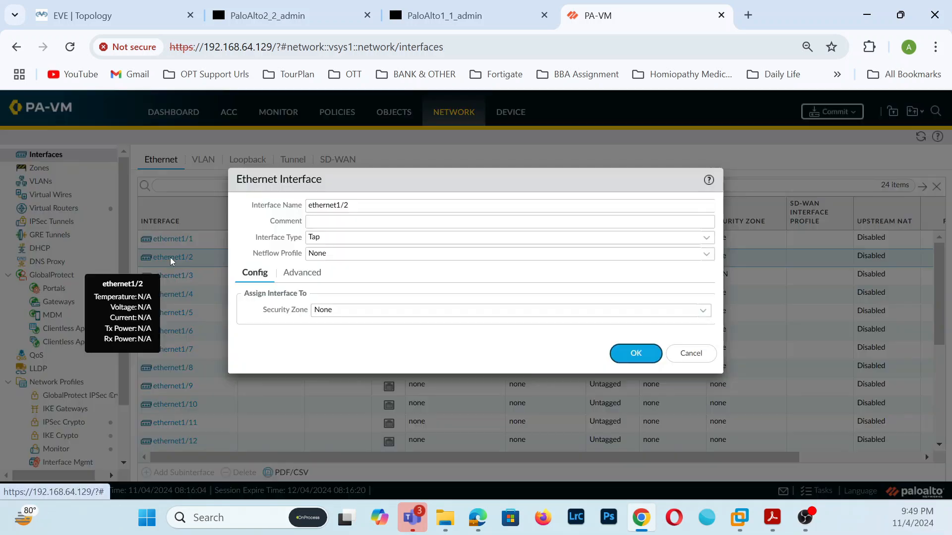
click(99, 15)
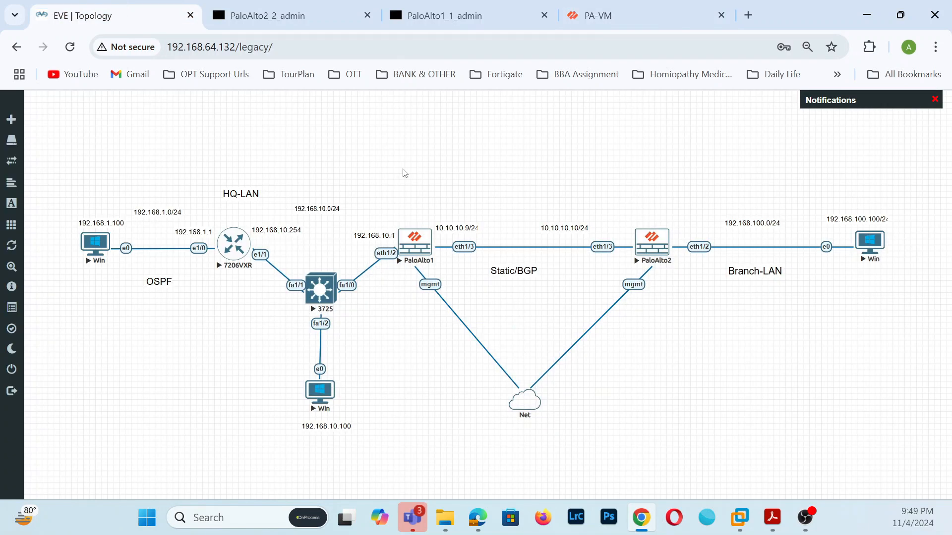
click(568, 10)
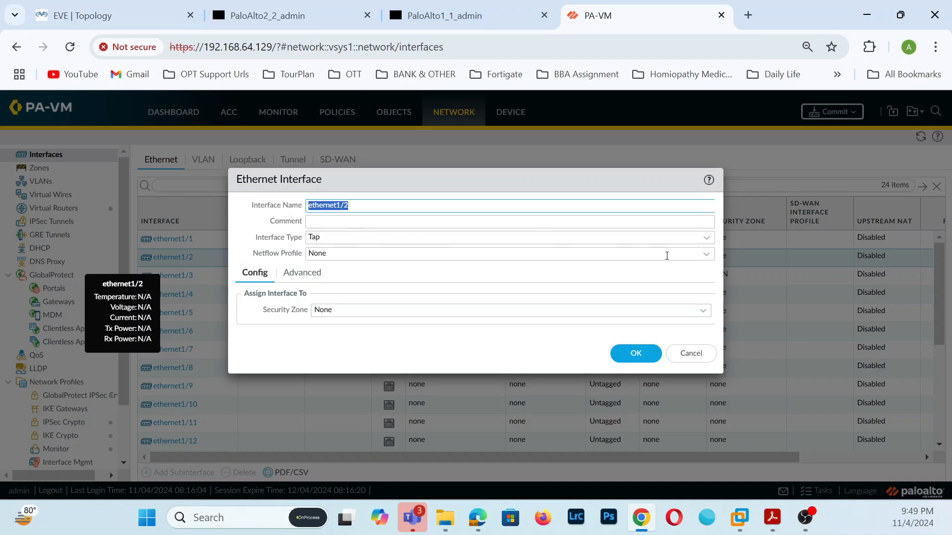
click(705, 237)
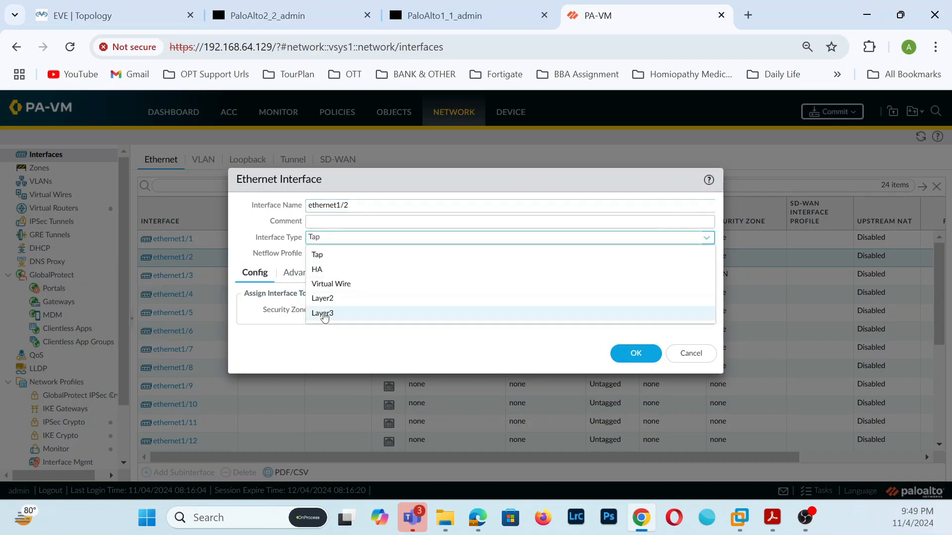
click(325, 313)
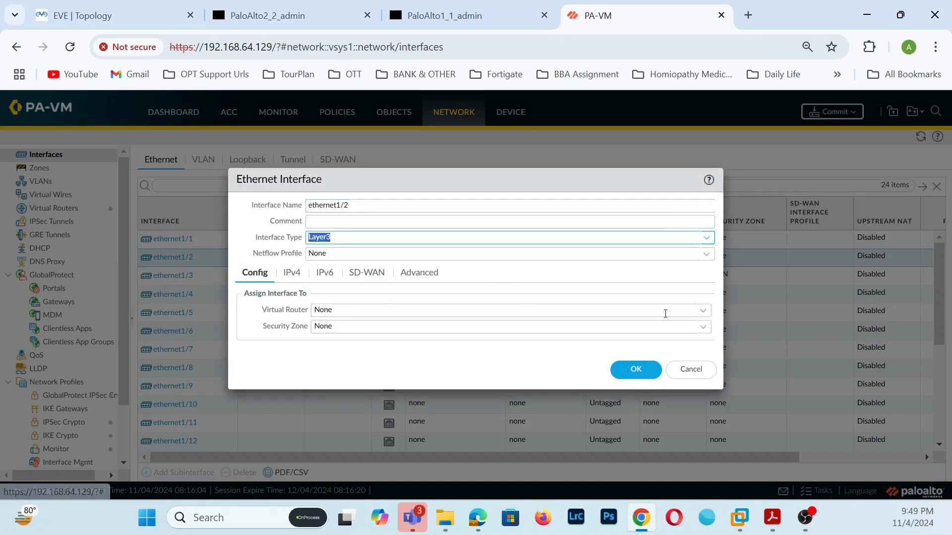
click(703, 315)
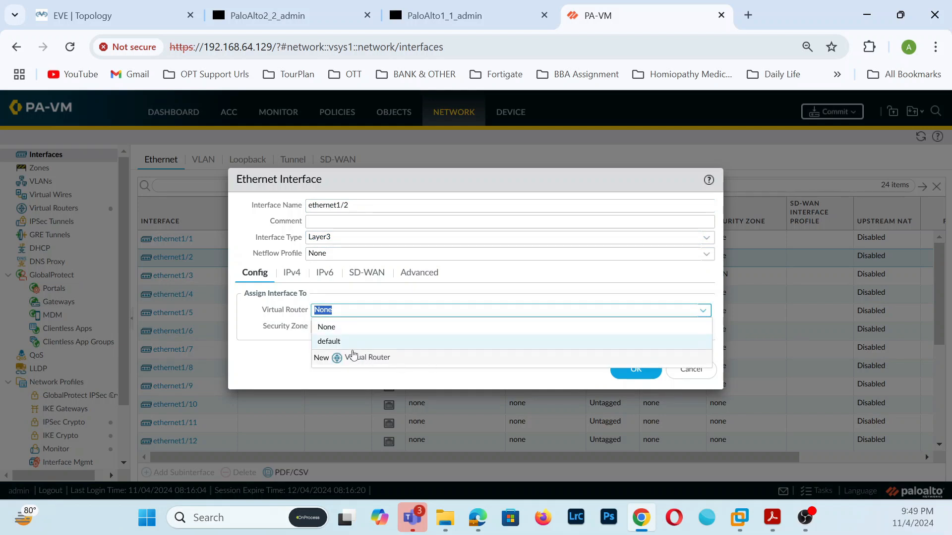
click(342, 345)
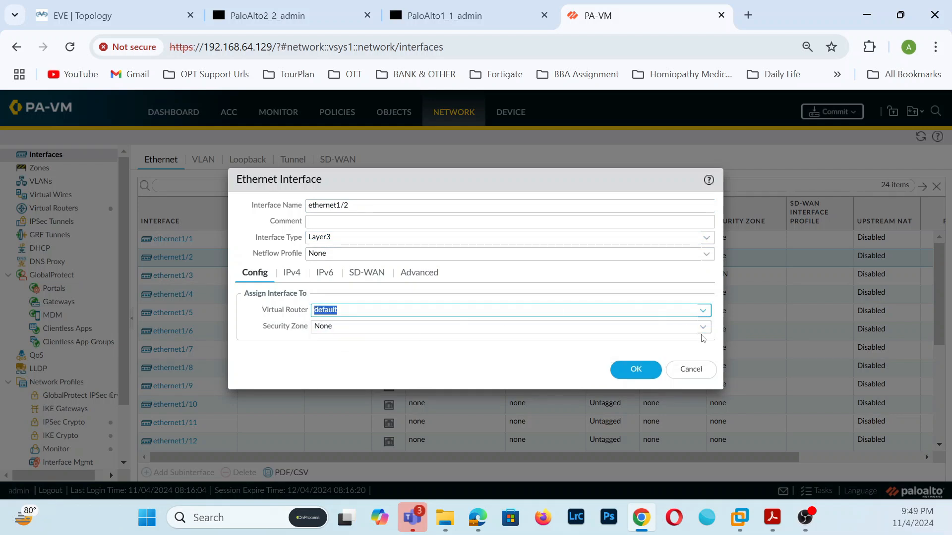
click(702, 329)
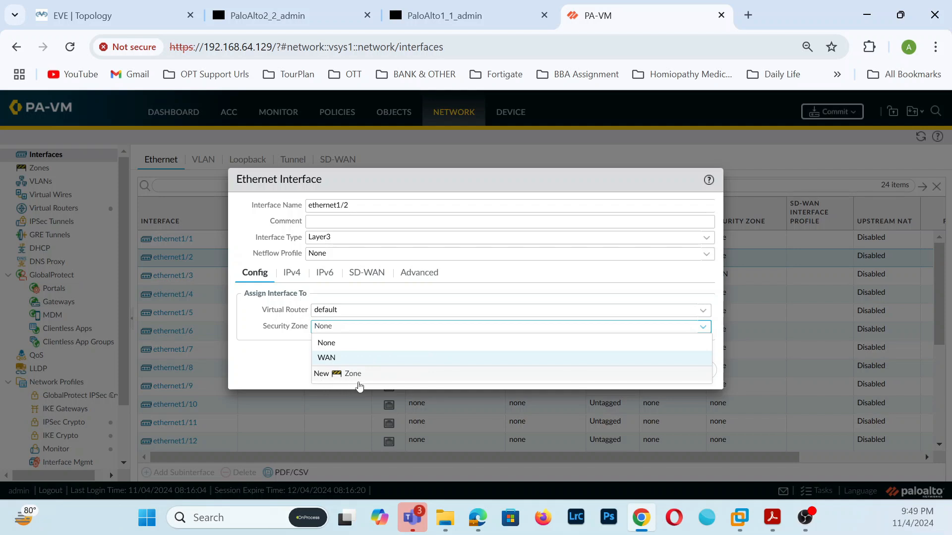
click(355, 375)
text(LAN)
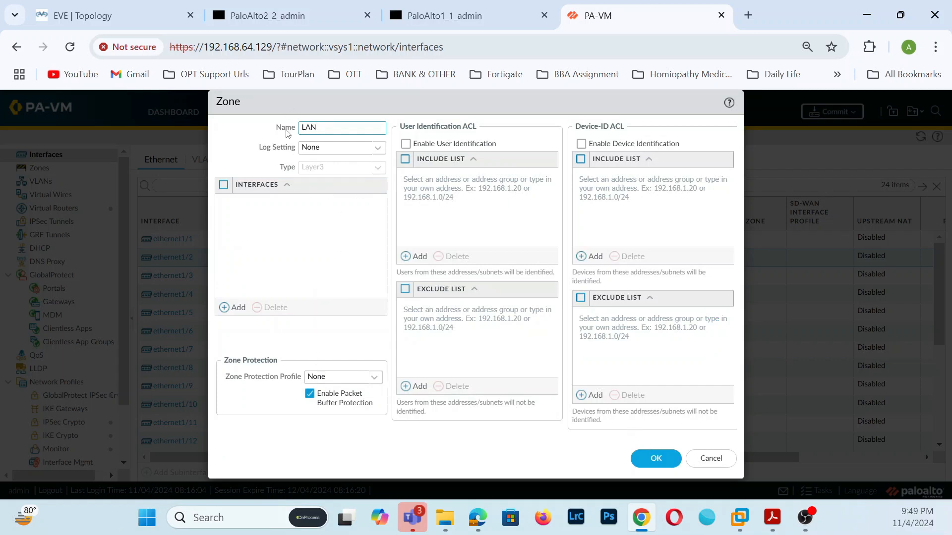
click(653, 461)
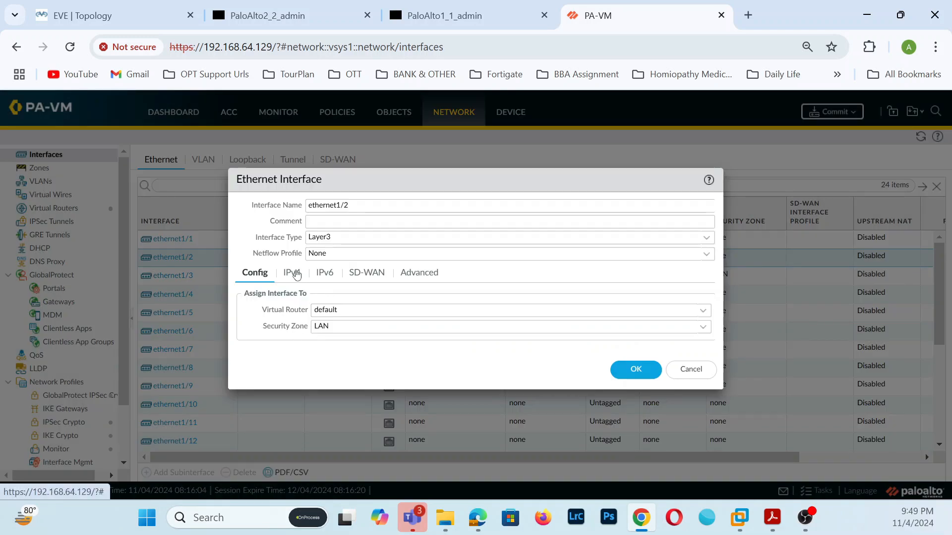
- Add the IPv4 address 192.168.10.1/24 to ethernet1/2
click(293, 273)
click(254, 414)
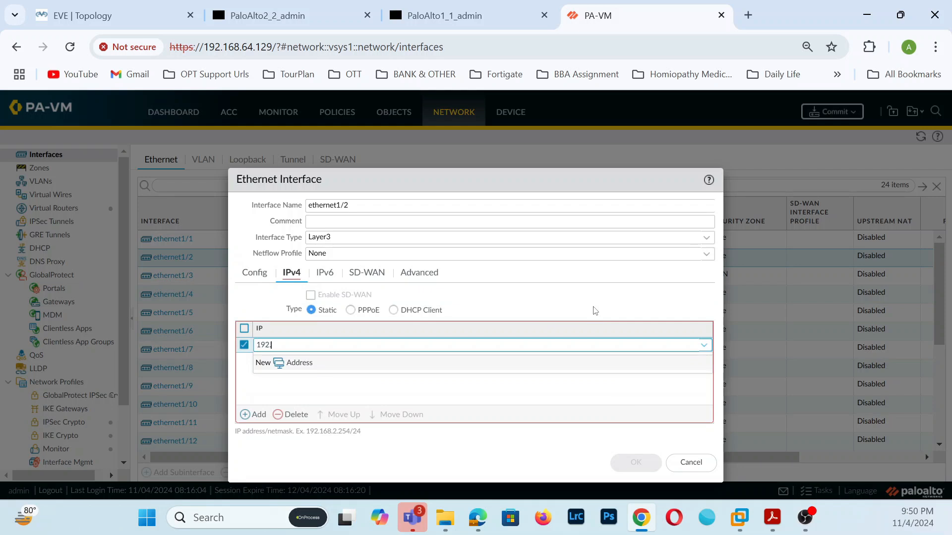
text(192.168.)
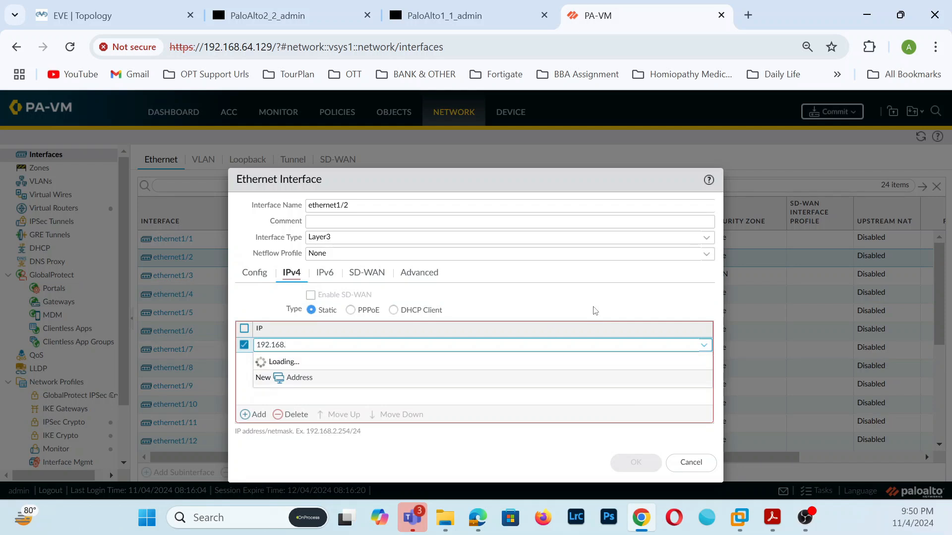
text(10.1/)
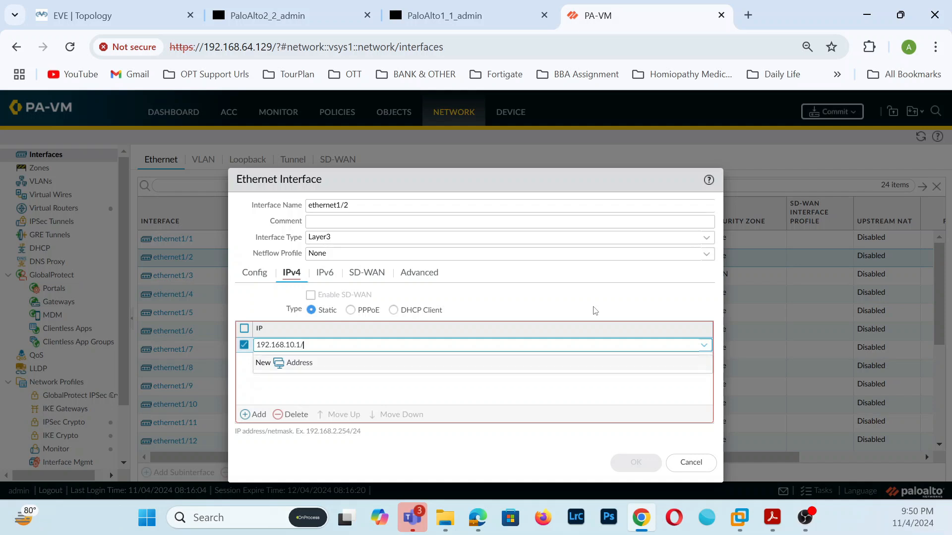
text(24)
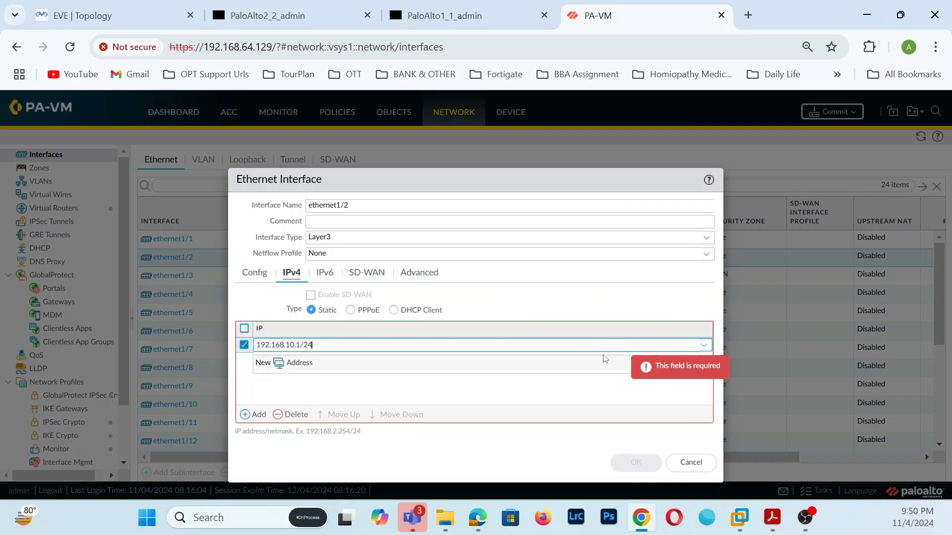
click(512, 391)
- Apply the PING management profile, save ethernet1/2, and commit the configuration
click(424, 272)
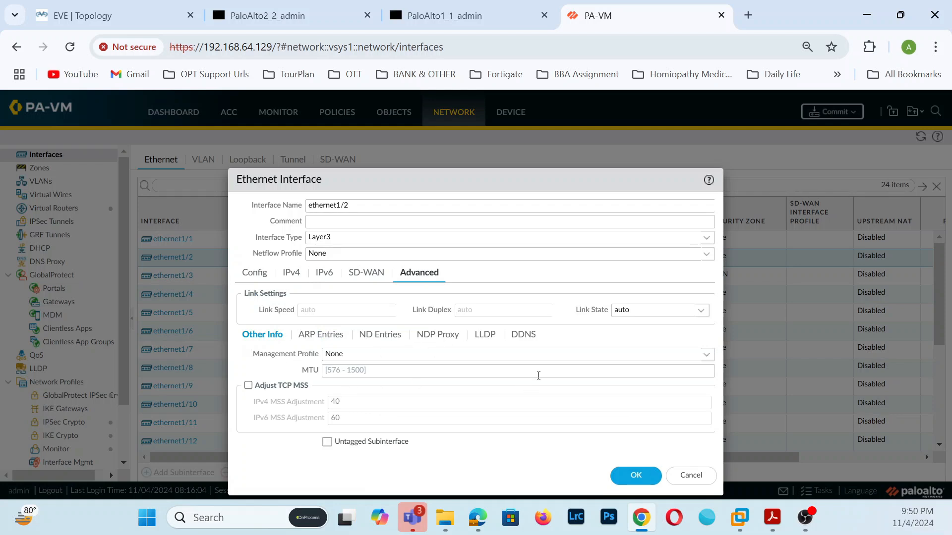
click(707, 355)
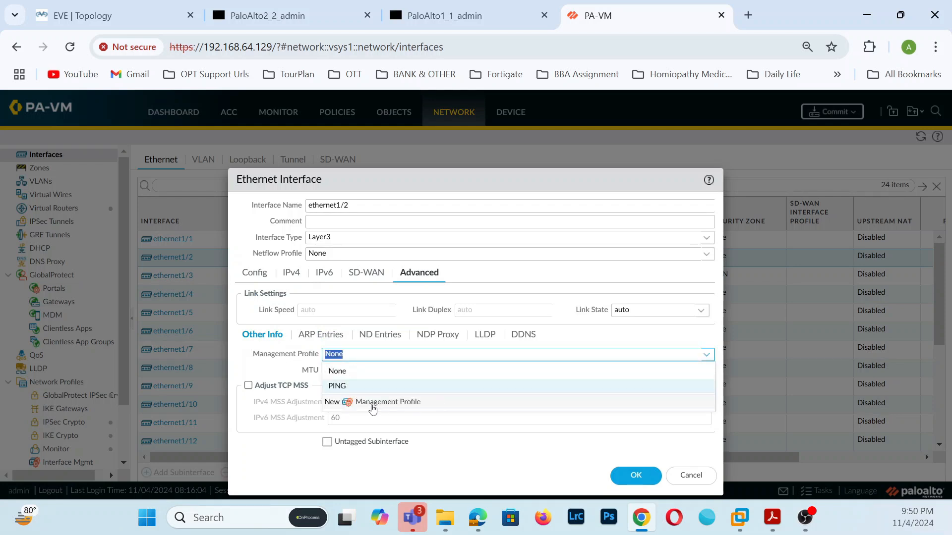
click(350, 387)
click(637, 478)
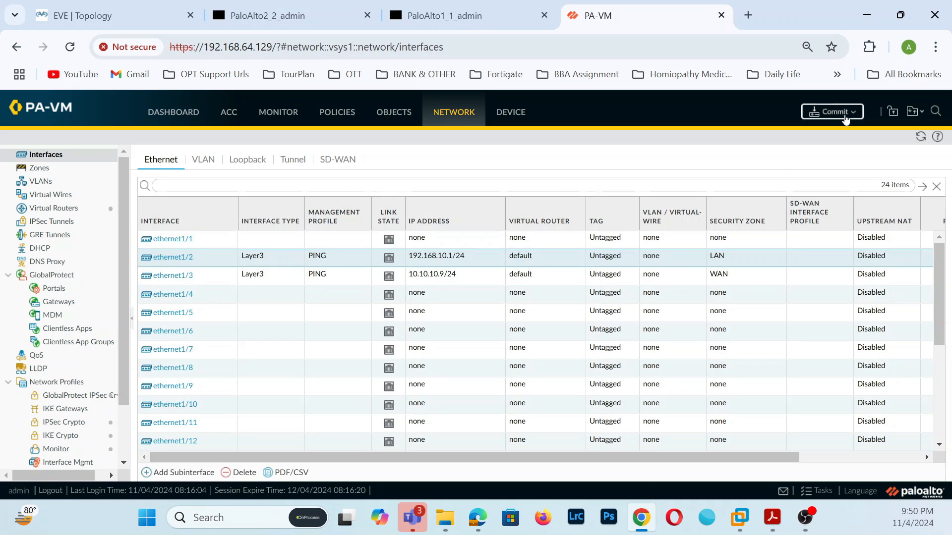
click(842, 113)
click(590, 443)
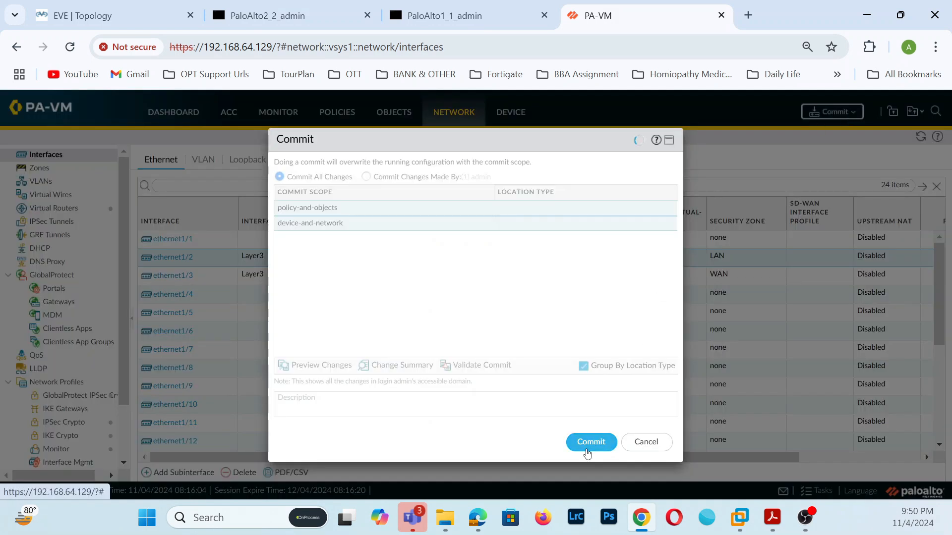
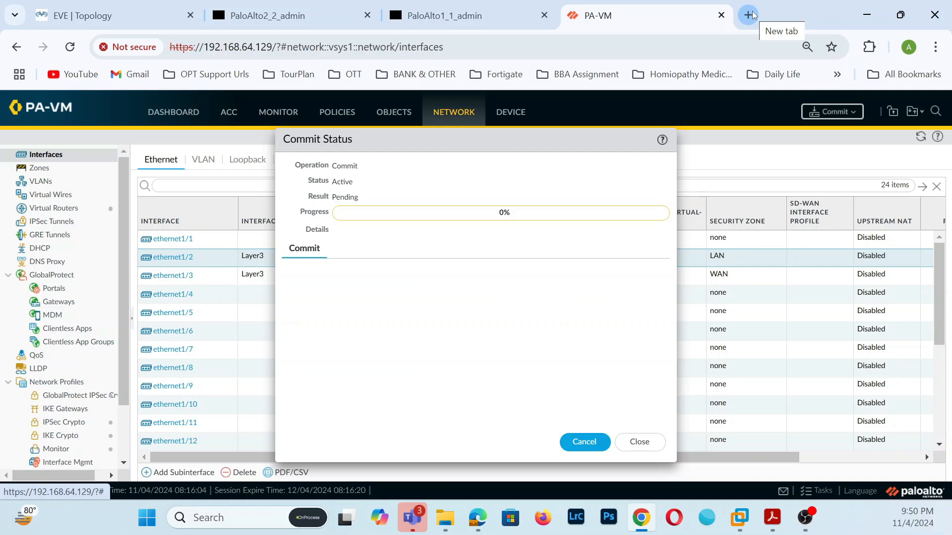
- Open a new blank browser tab while the first firewall's commit keeps running
click(752, 15)
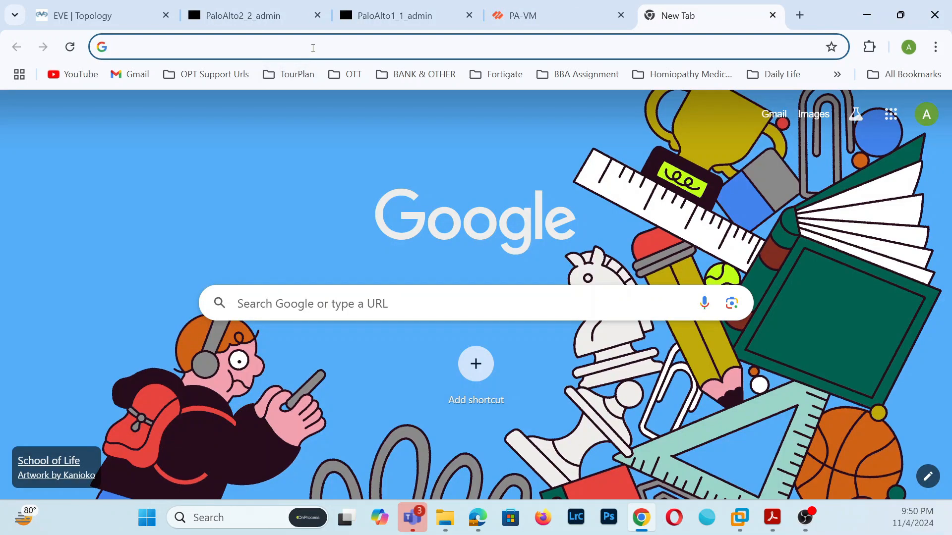
- Browse to 192.168.64.130 and proceed past the certificate warning to the firewall login page
click(313, 48)
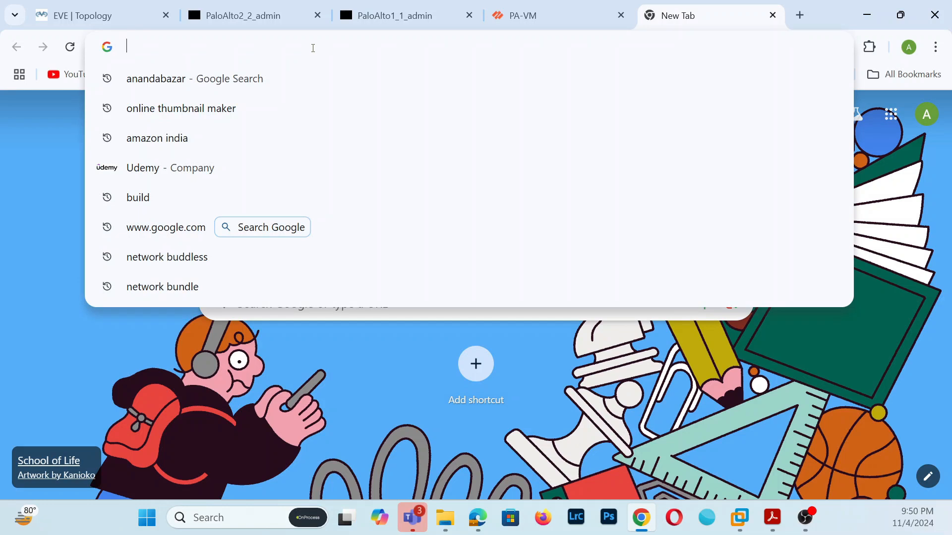
text(192)
key(Right)
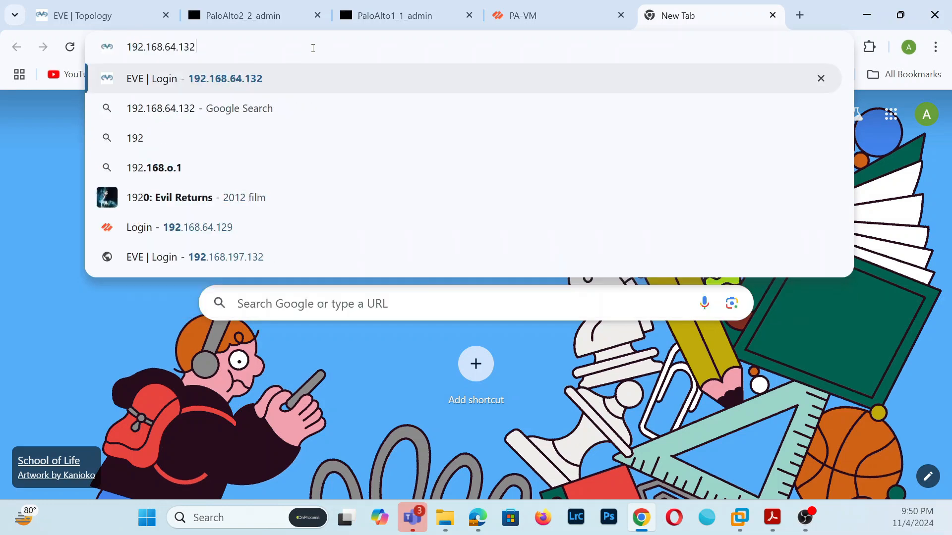
key(BackSpace)
key(BackSpace)
key(BackSpace)
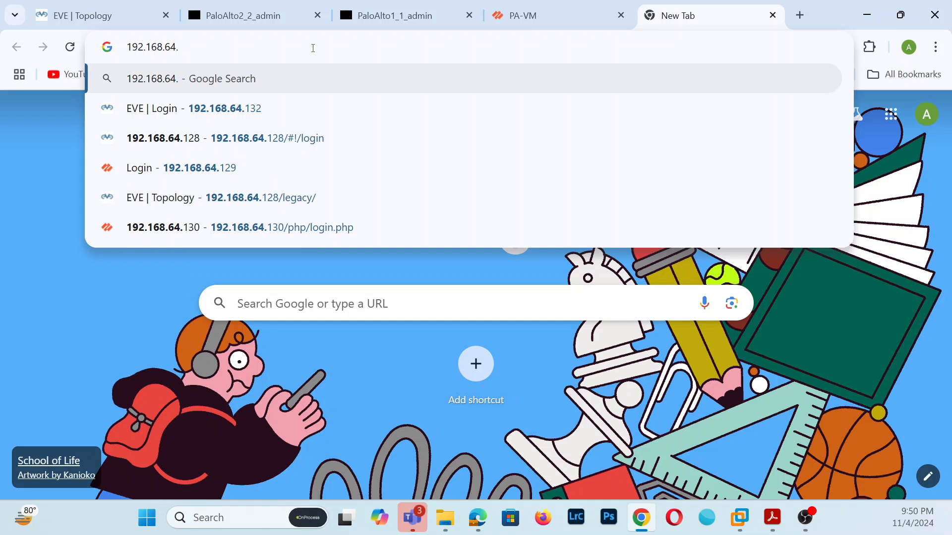
text(130)
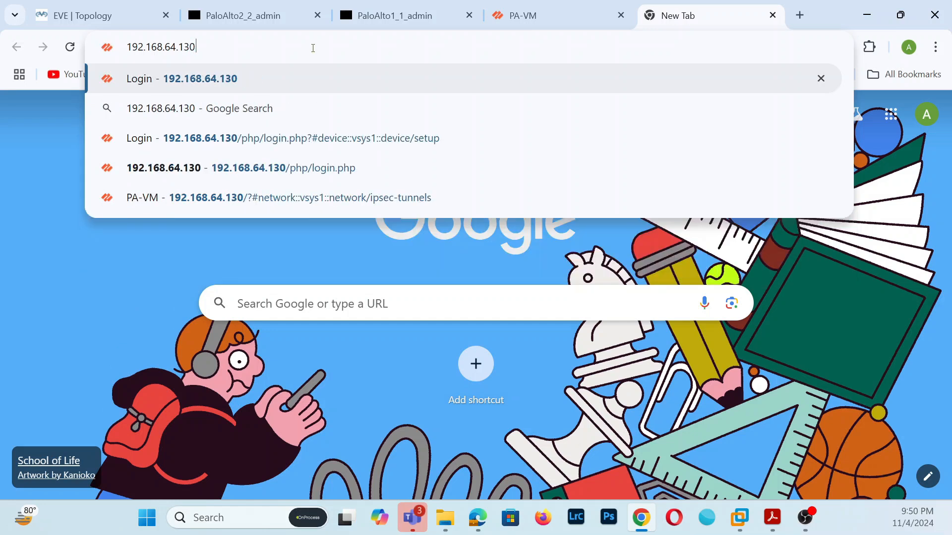
key(Return)
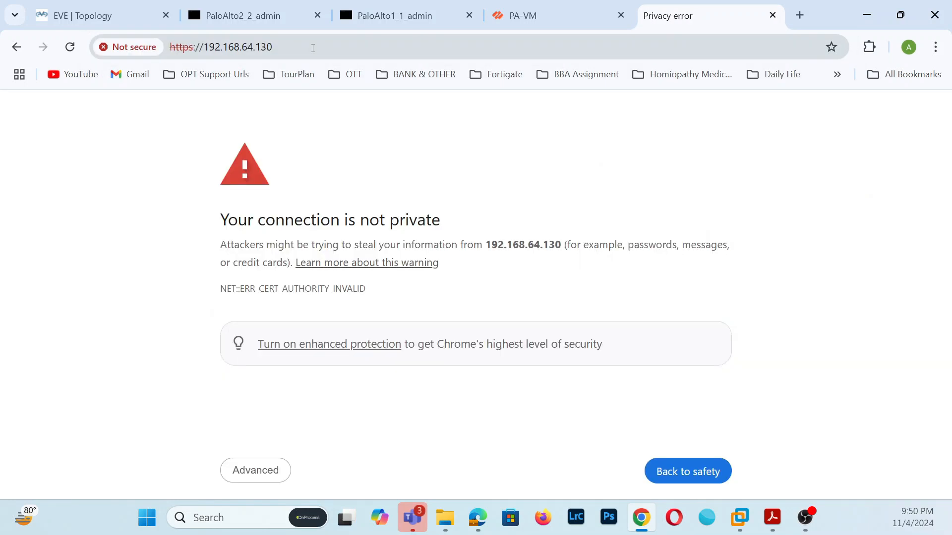
click(259, 469)
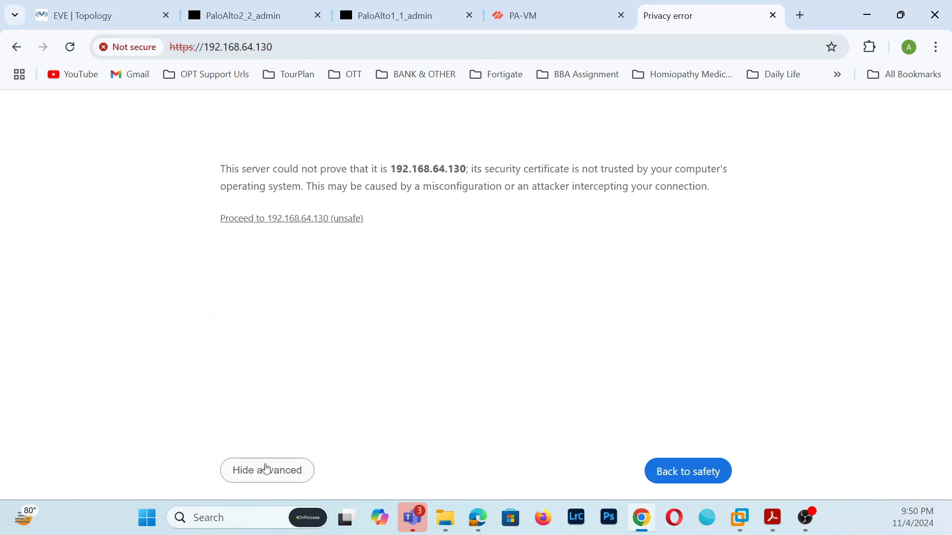
click(346, 217)
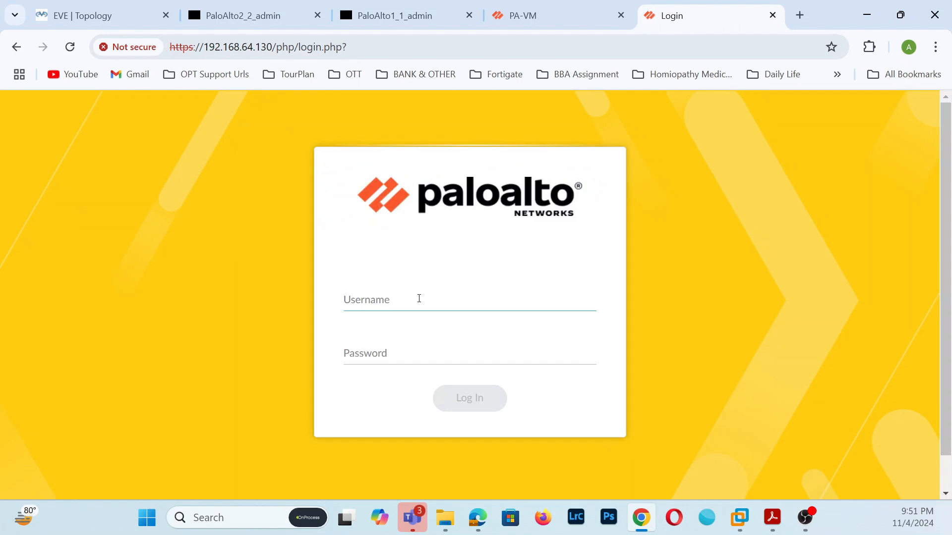
- Log in to the second firewall as admin with the default password
text(admin)
click(427, 359)
text(adm)
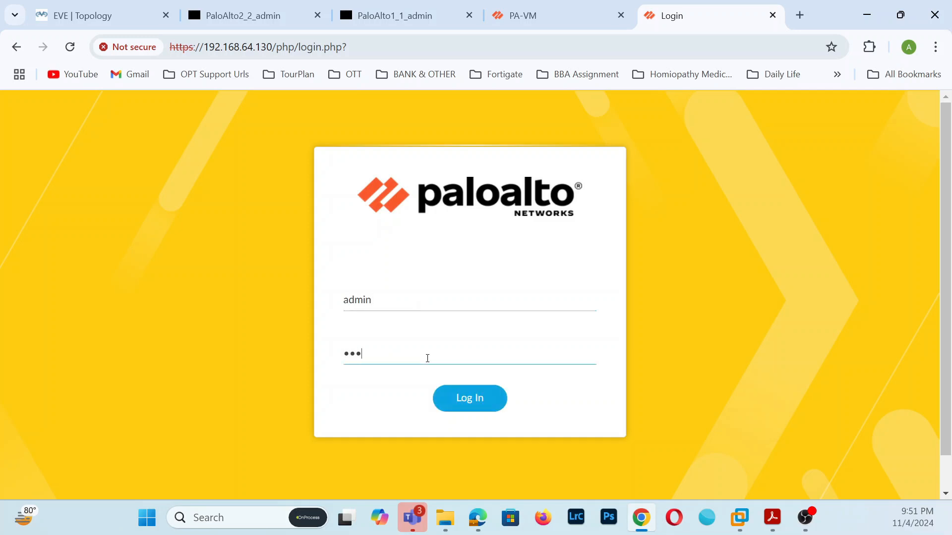
click(472, 395)
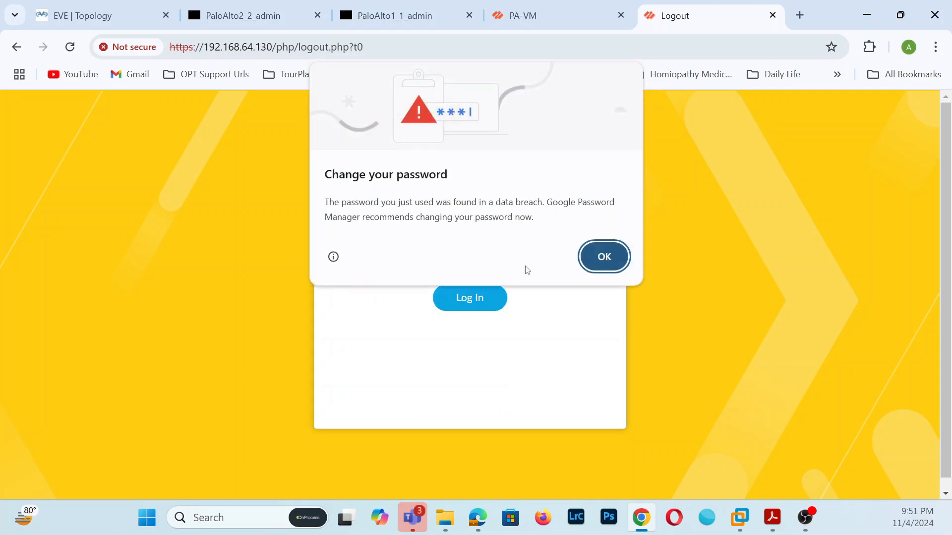
- Dismiss the breach warning and log in as admin again after the session expired
click(604, 256)
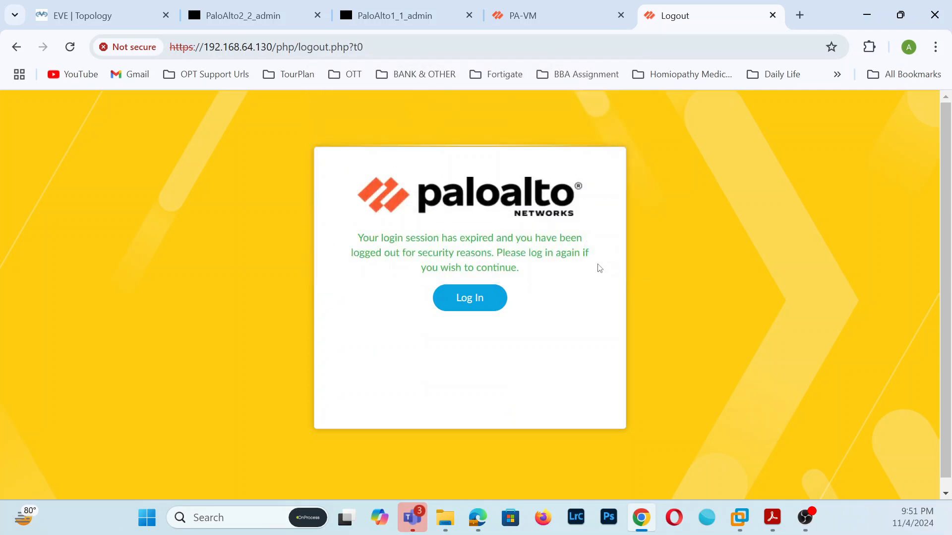
click(469, 302)
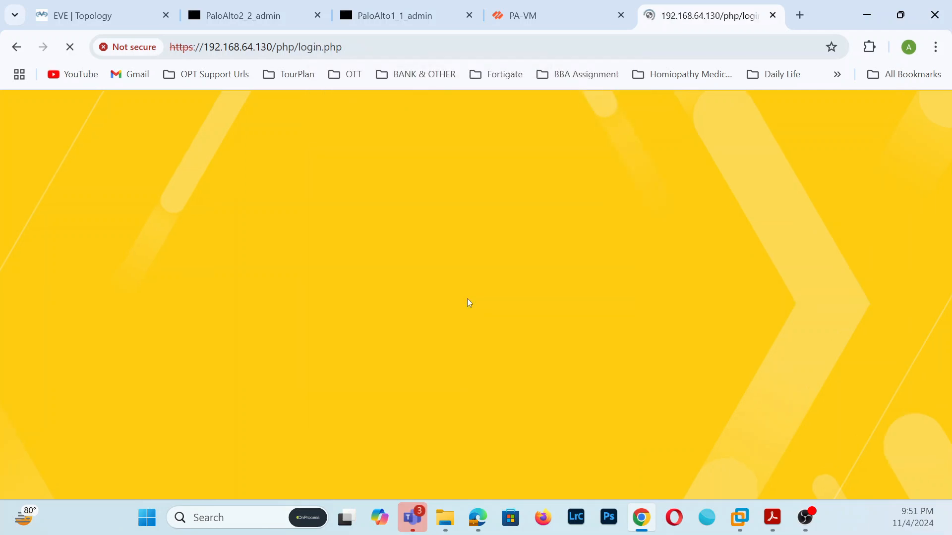
text(admin)
click(420, 356)
text(ad)
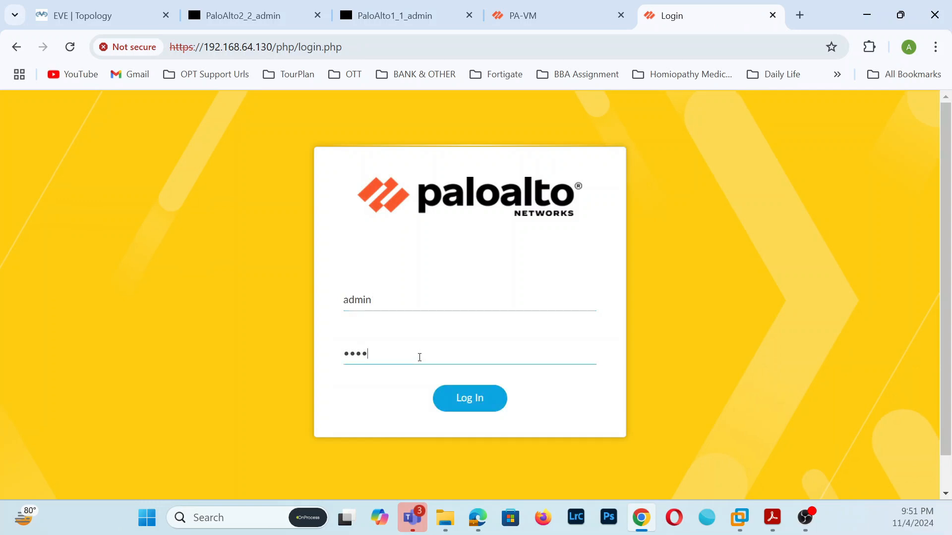
click(466, 395)
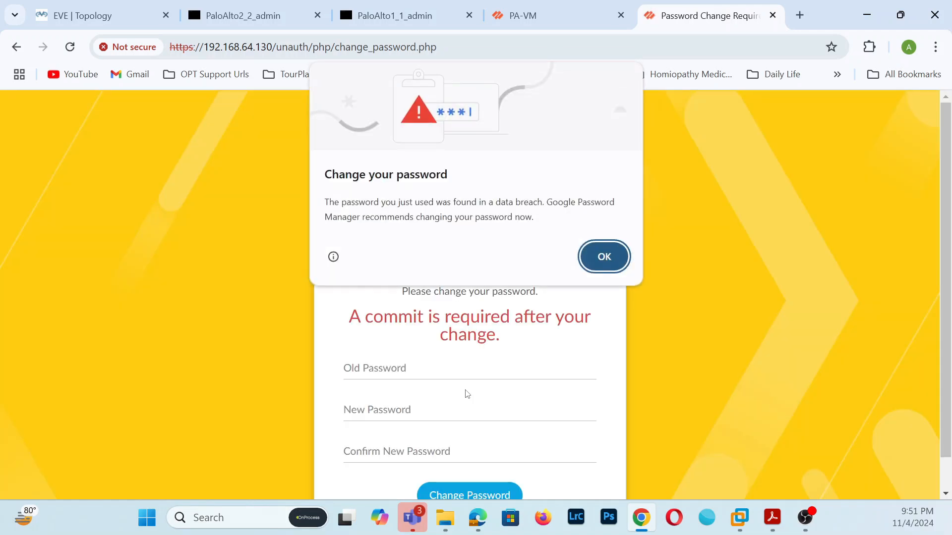
- Dismiss the breach warning and replace the admin password with a new one
click(607, 254)
click(389, 371)
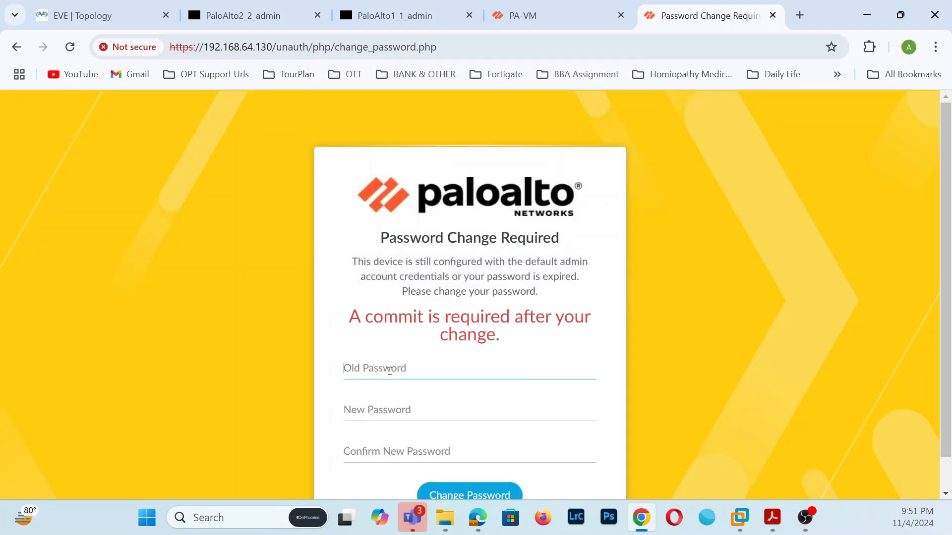
text(admi)
click(388, 407)
text(a)
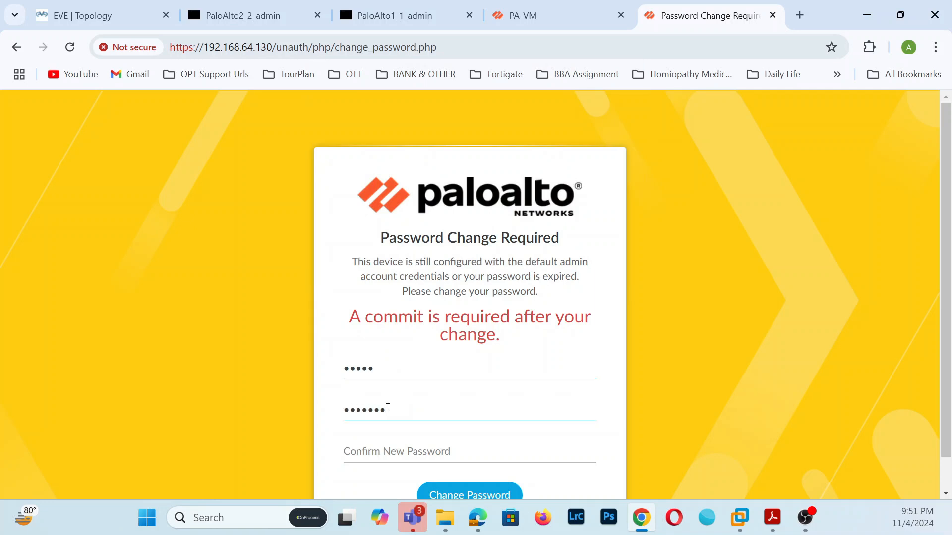
click(414, 461)
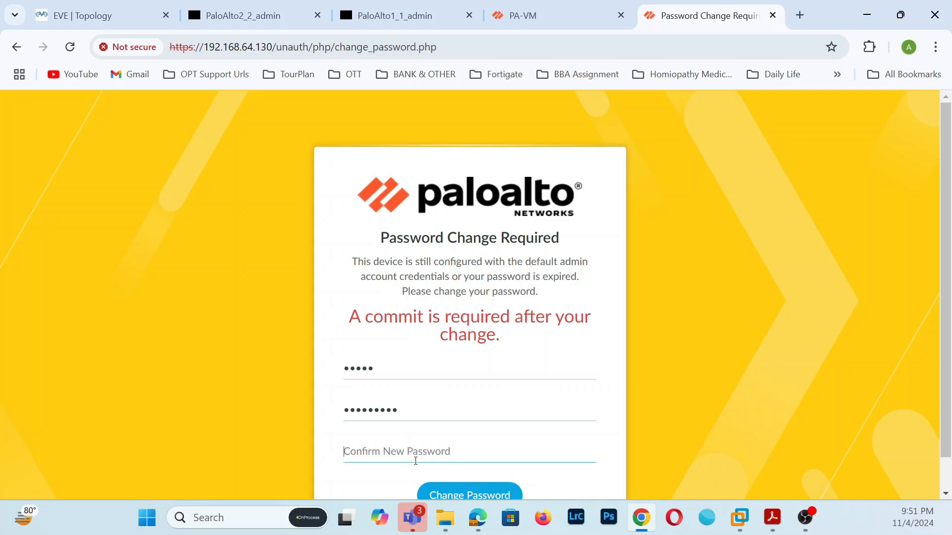
text(a••••••••)
click(499, 492)
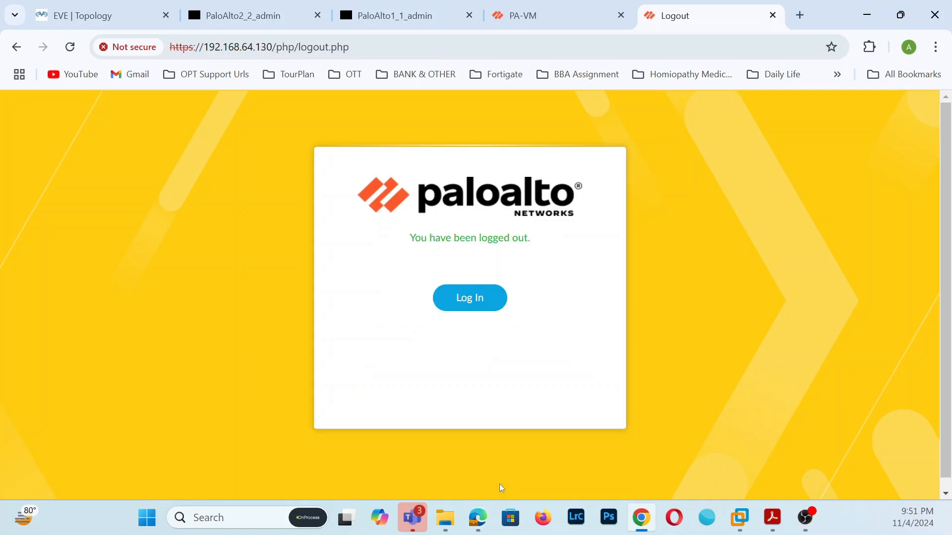
- Sign in to the second firewall as admin with the new password, then return to the first firewall
click(477, 298)
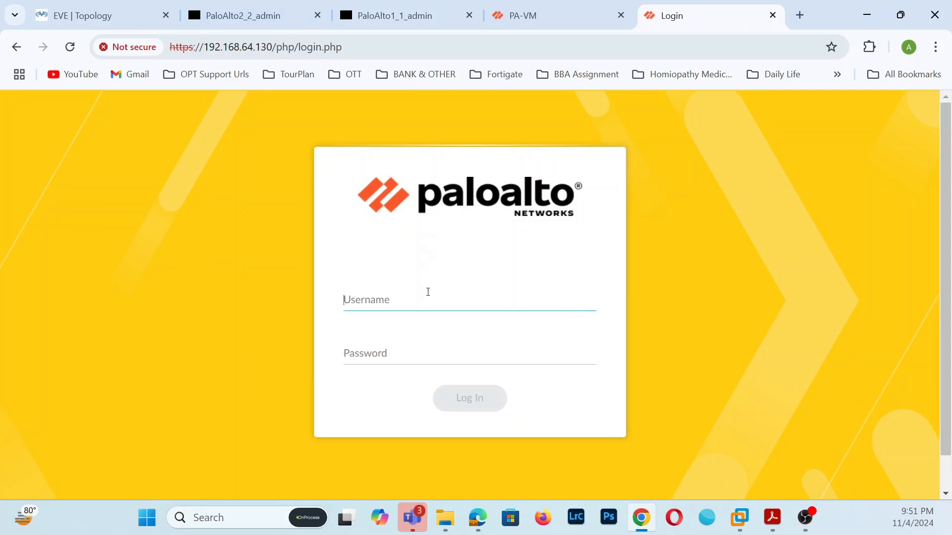
text(admin)
click(441, 354)
text(•)
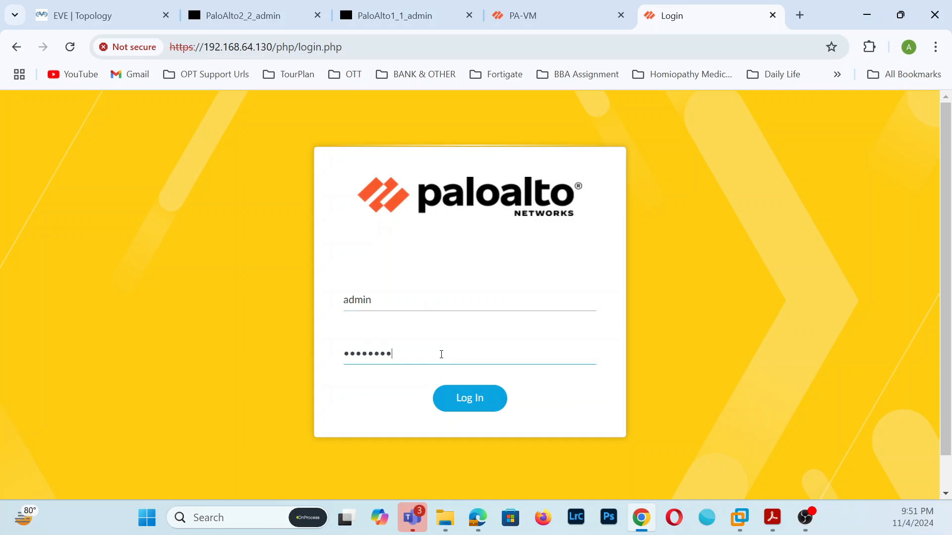
click(459, 397)
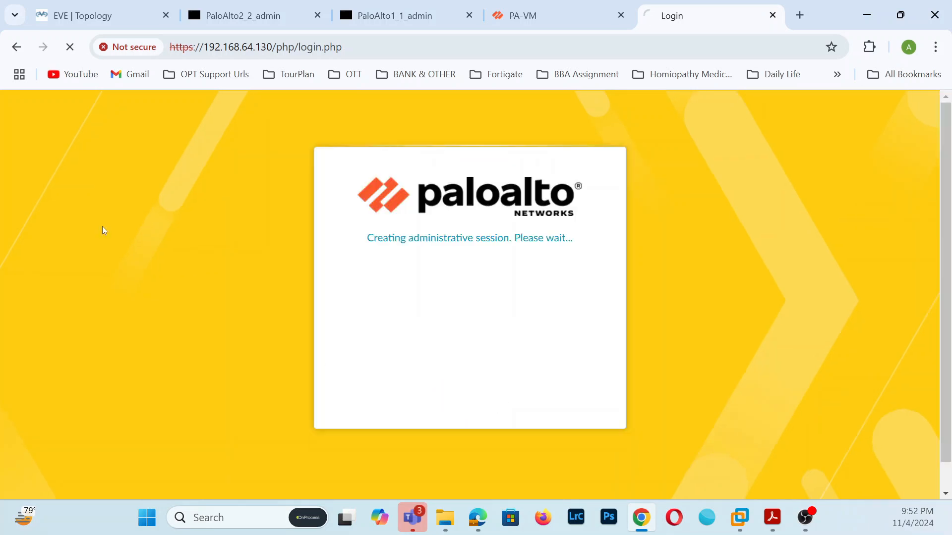
click(516, 15)
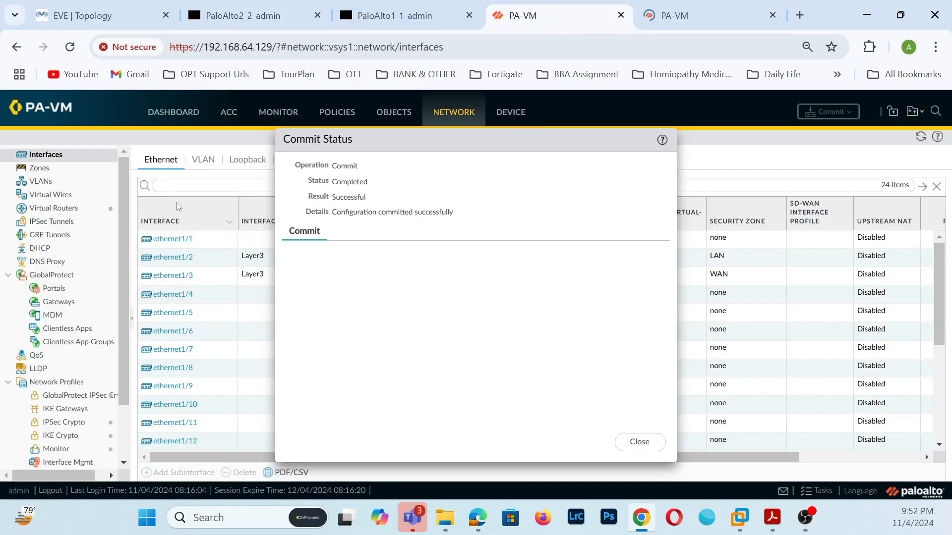
- Close the first firewall's commit report, review its dashboard and interfaces, then switch to the second firewall
click(654, 447)
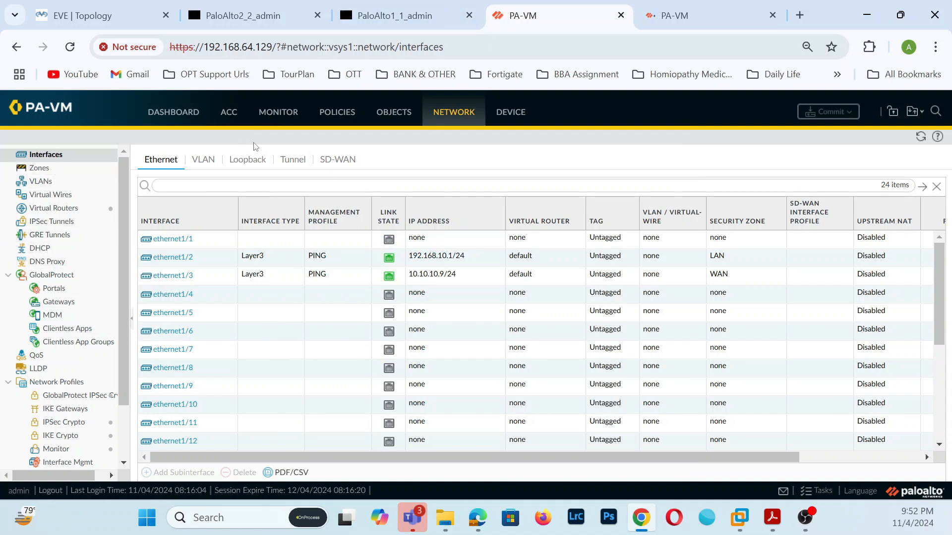
click(190, 109)
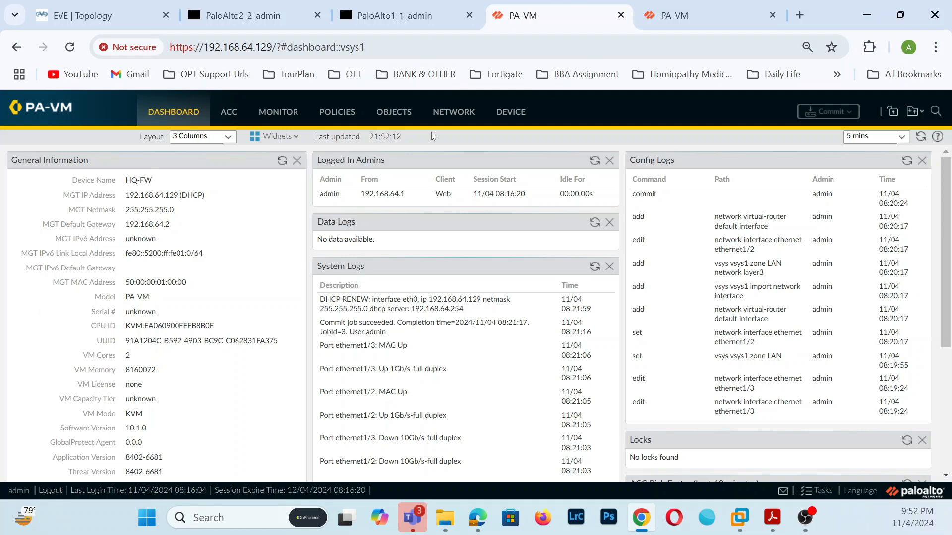
click(464, 111)
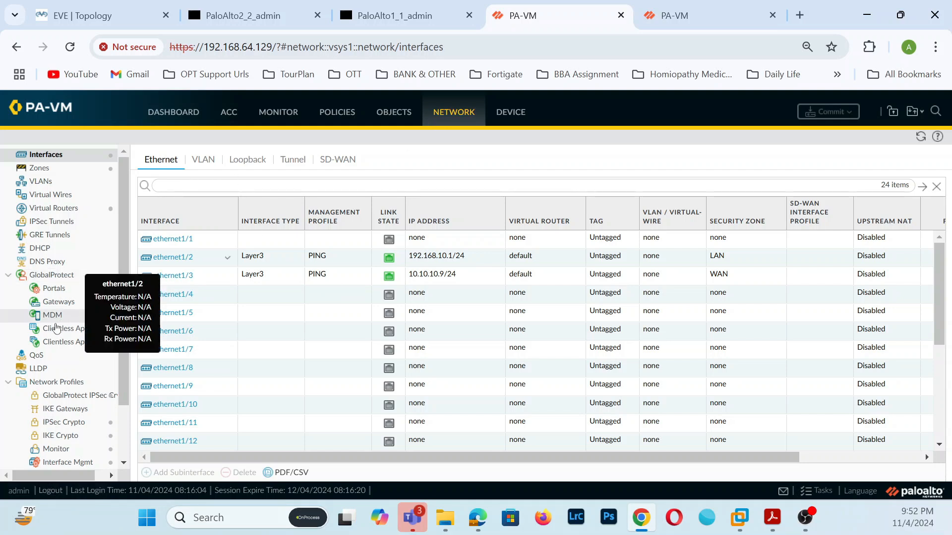
scroll(113, 370, down, 3)
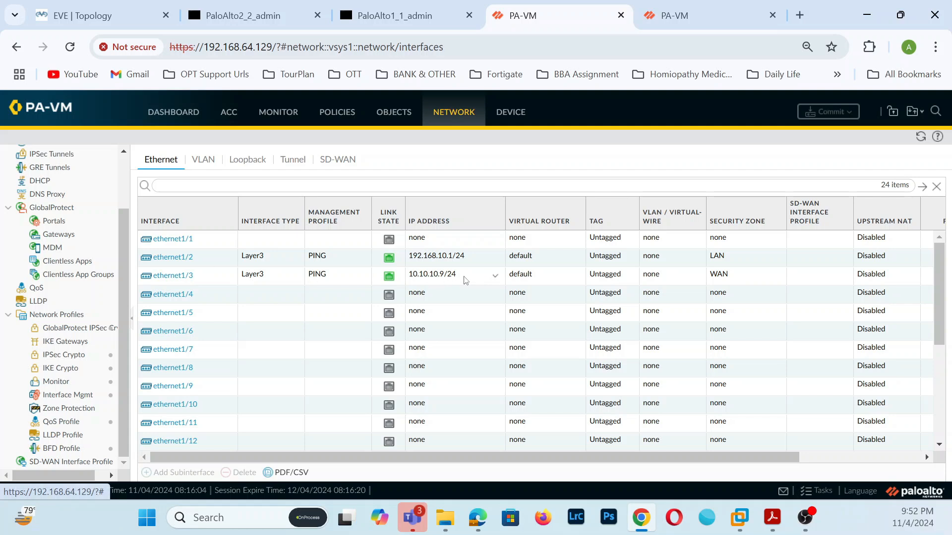
click(689, 16)
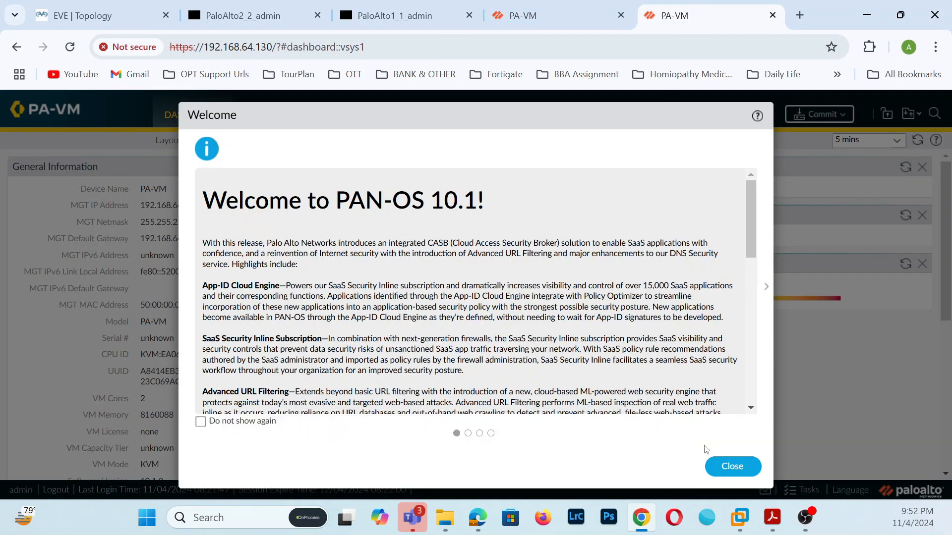
- Dismiss the PAN-OS 10.1 welcome and telemetry prompts, then open Network > Zones
click(751, 465)
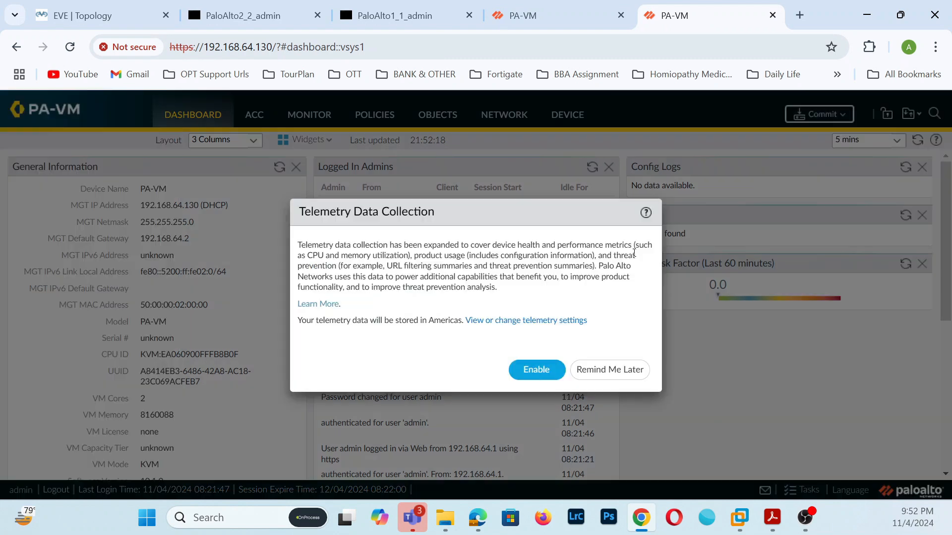
click(626, 380)
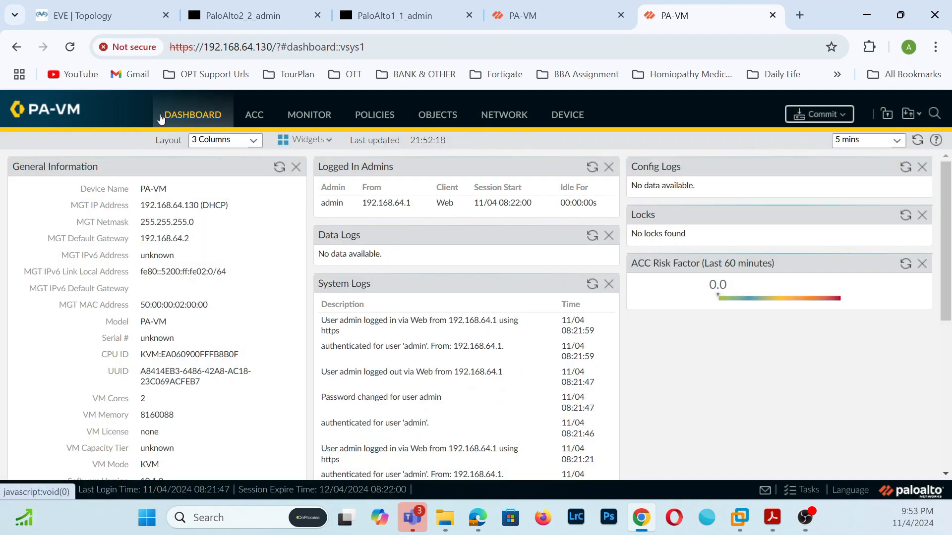
click(515, 116)
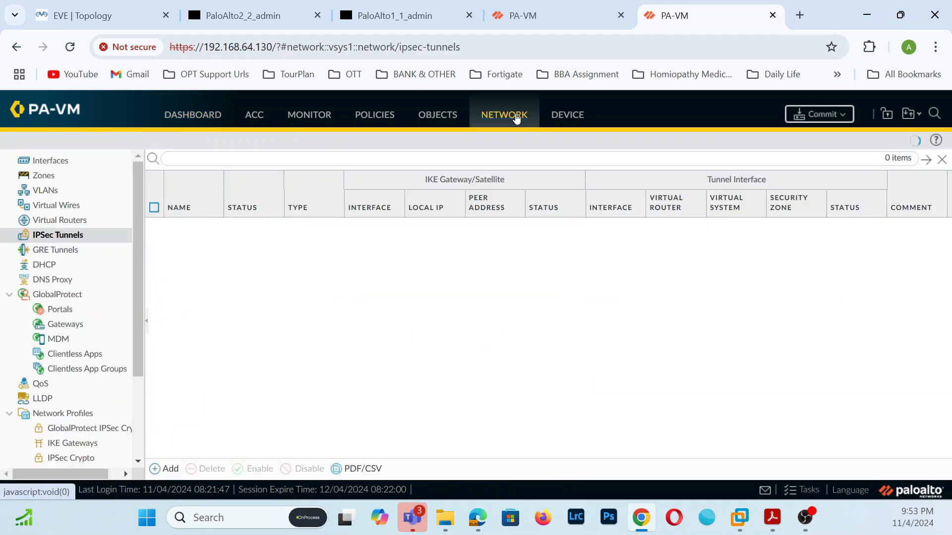
click(49, 180)
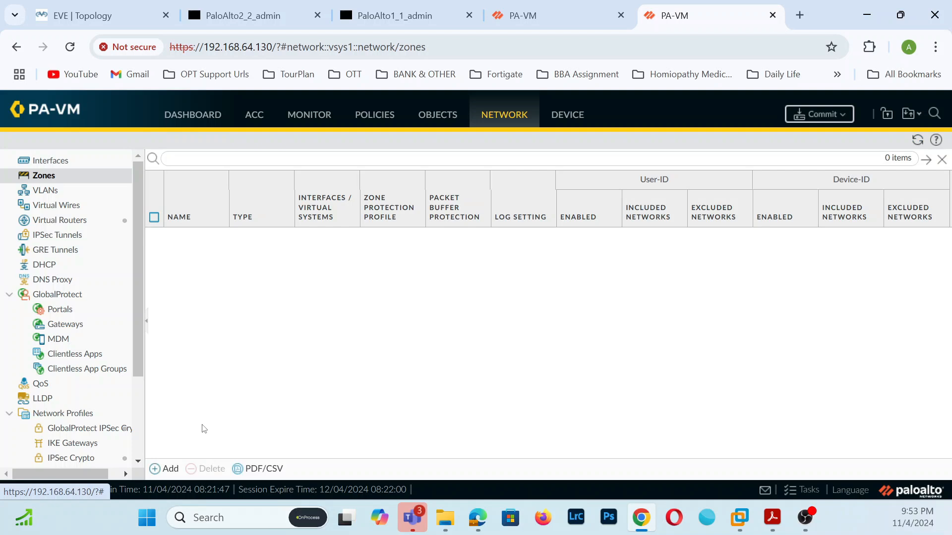
- Create two Layer3 security zones, WAN and LAN
click(169, 469)
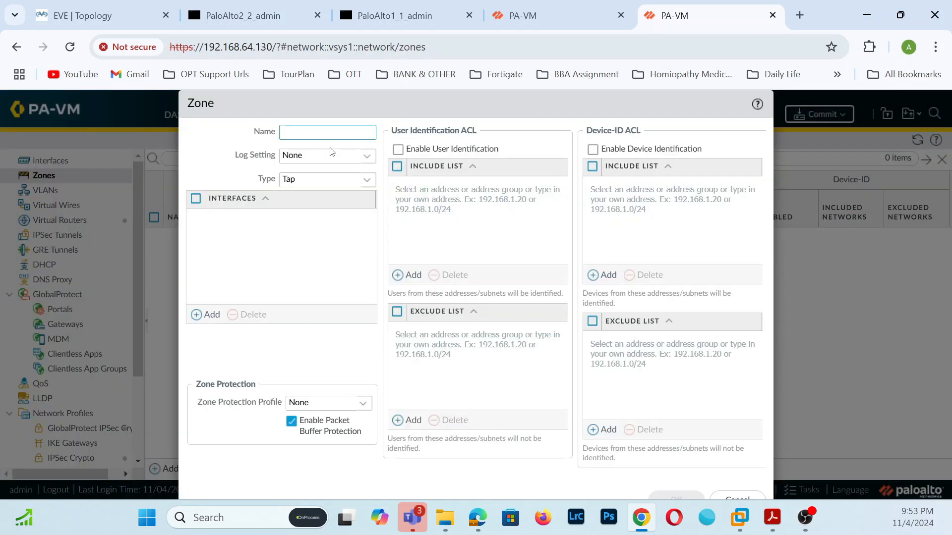
text(WAN)
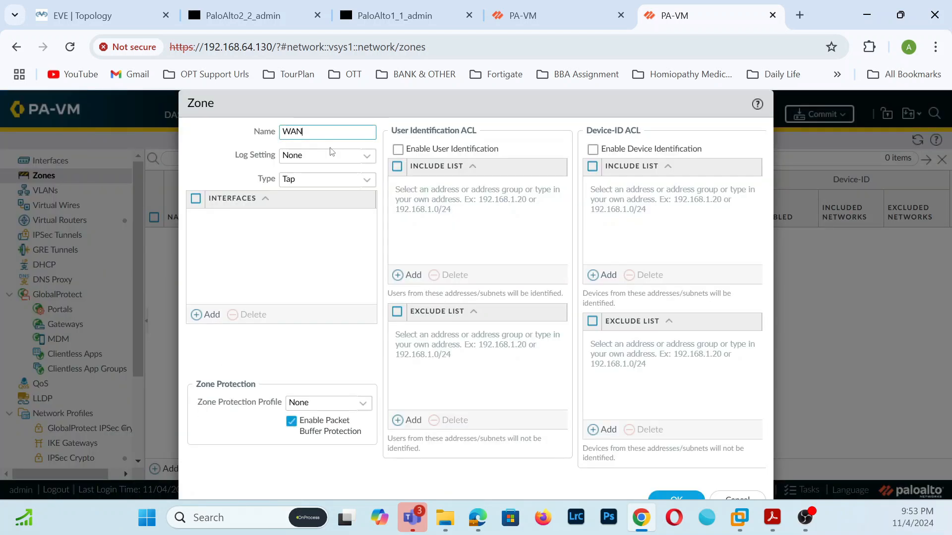
click(357, 182)
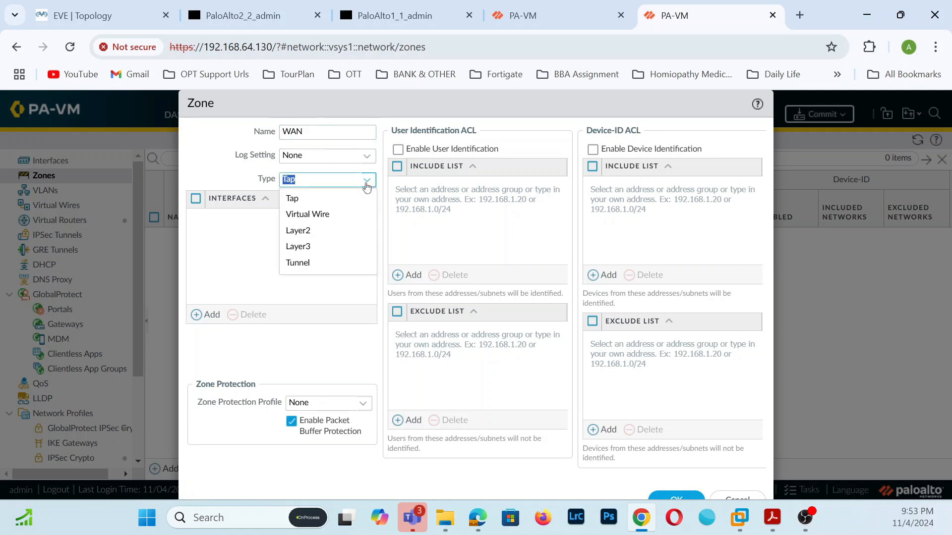
click(317, 248)
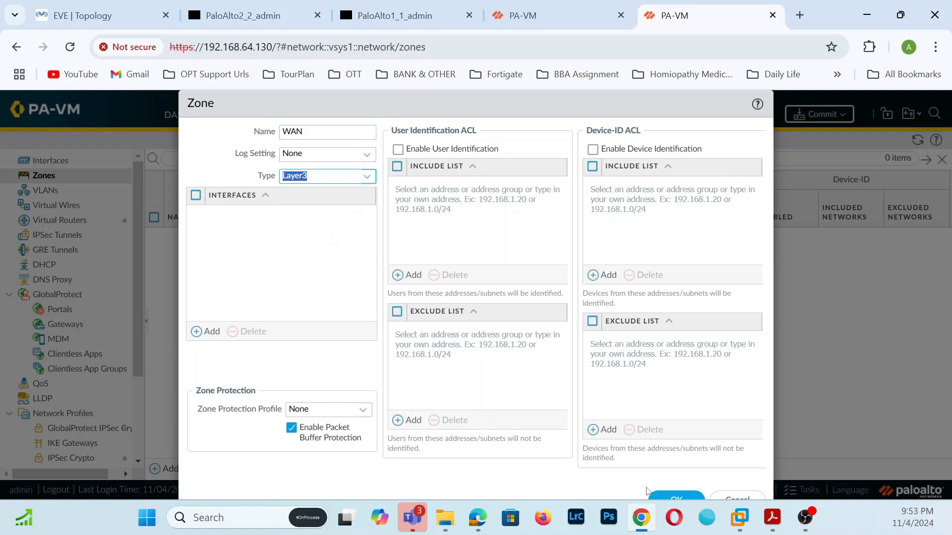
click(667, 494)
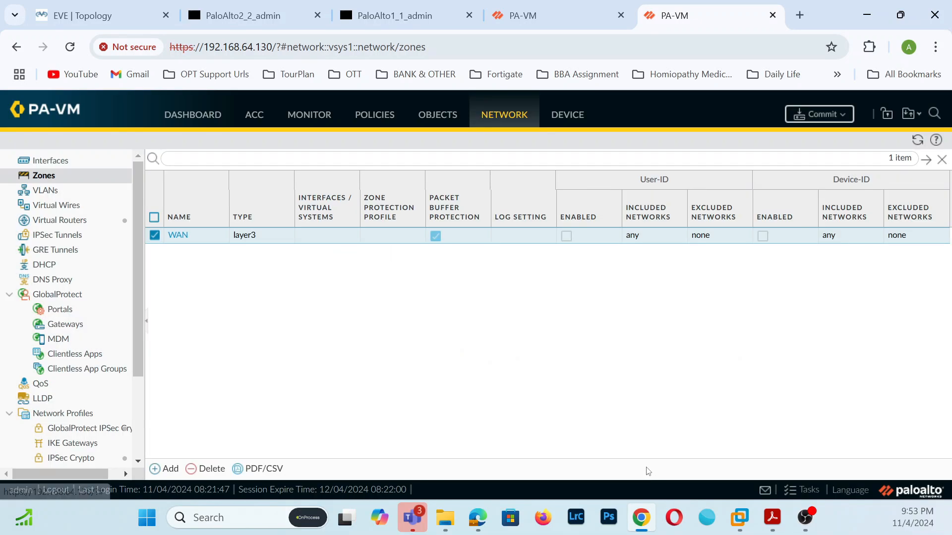
click(166, 468)
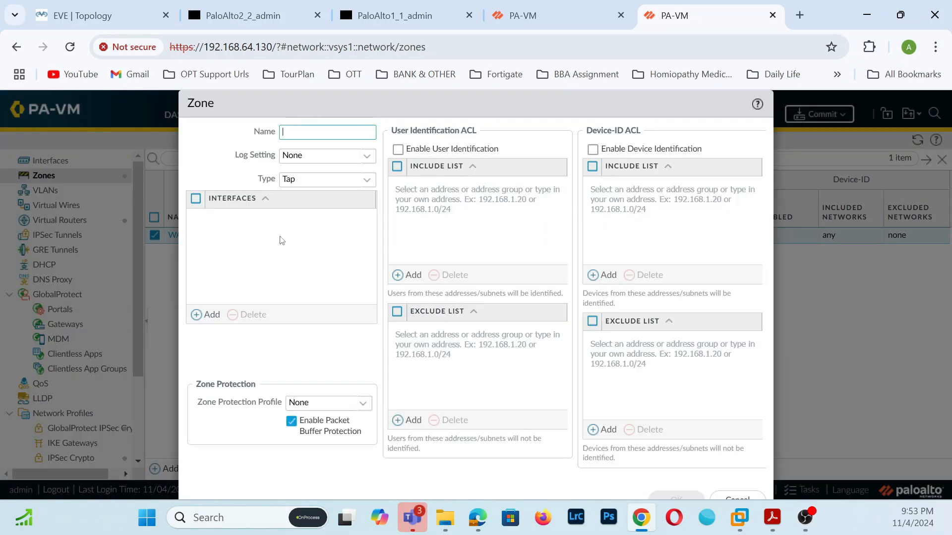
text(LAN)
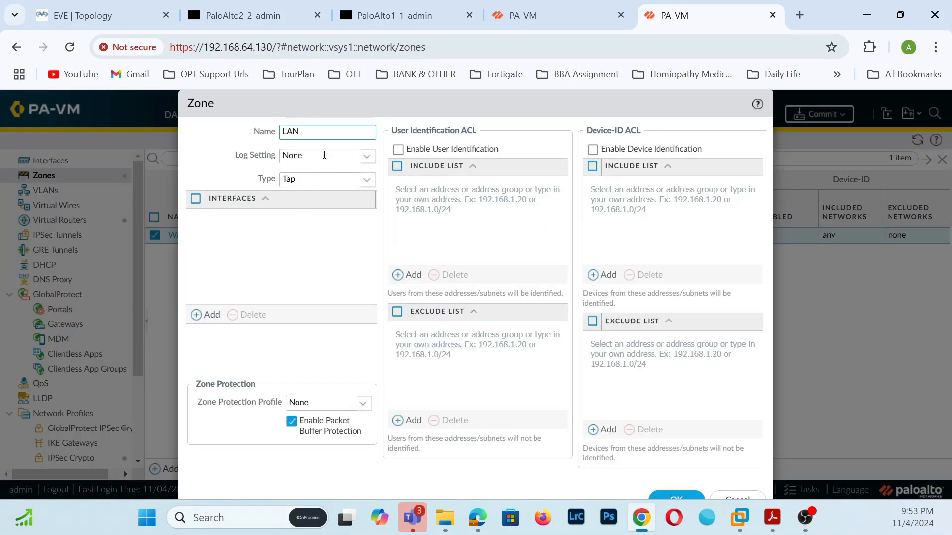
click(363, 186)
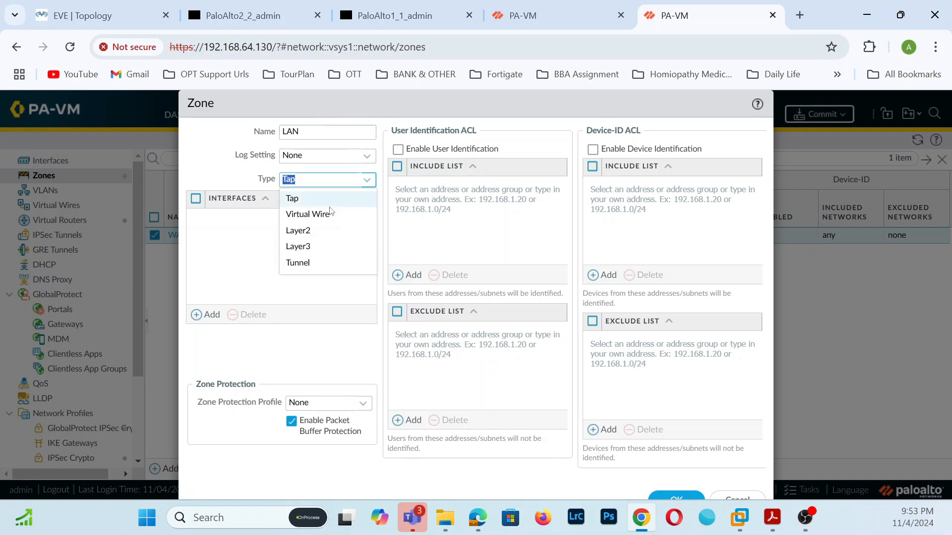
click(303, 248)
click(662, 496)
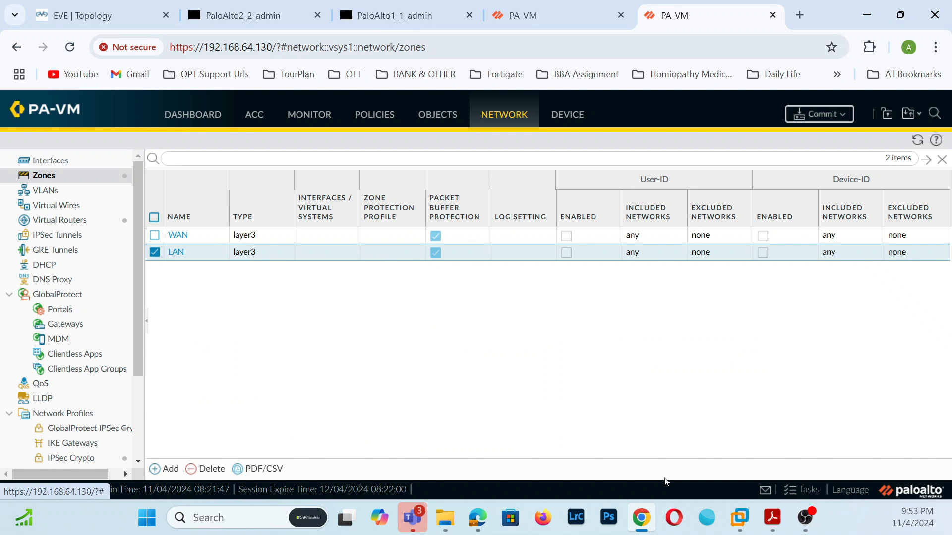
- Open the commit options but cancel without committing, then go to the Interfaces list
right_click(860, 239)
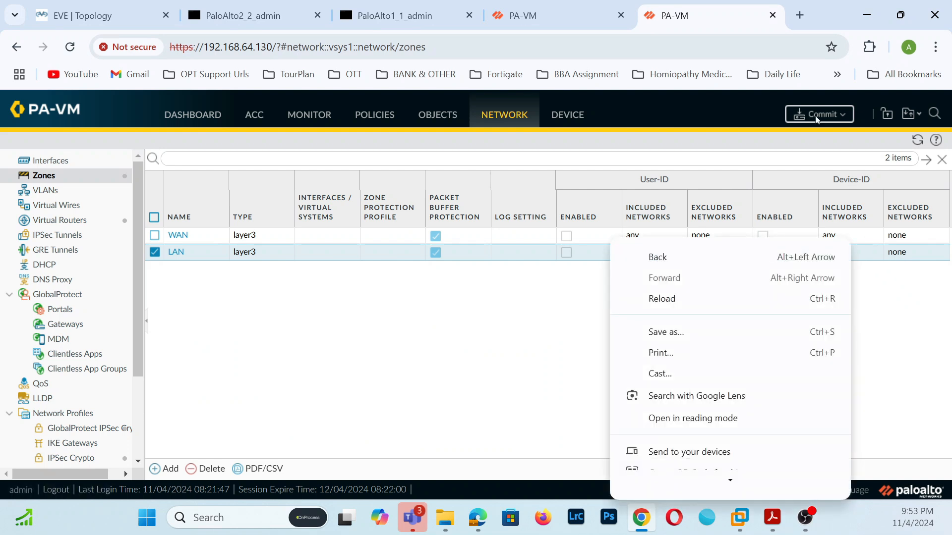
click(817, 119)
click(817, 119)
click(668, 458)
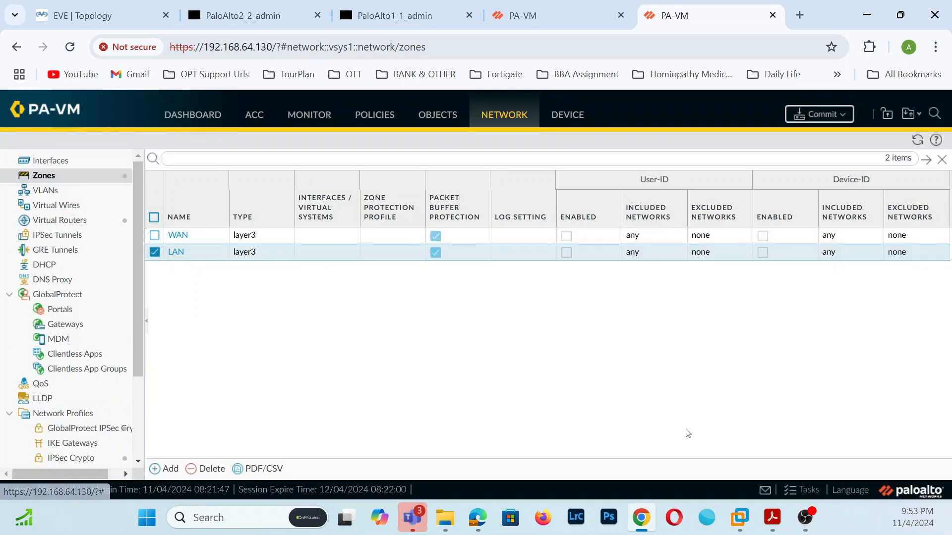
click(54, 163)
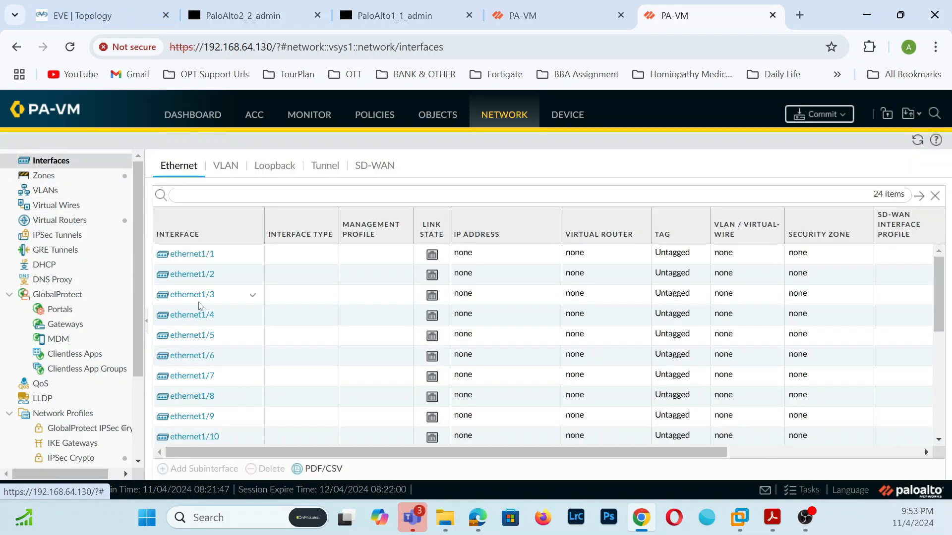
- Set ethernet1/3 to Interface Type Layer3, Virtual Router default, Security Zone WAN
click(193, 296)
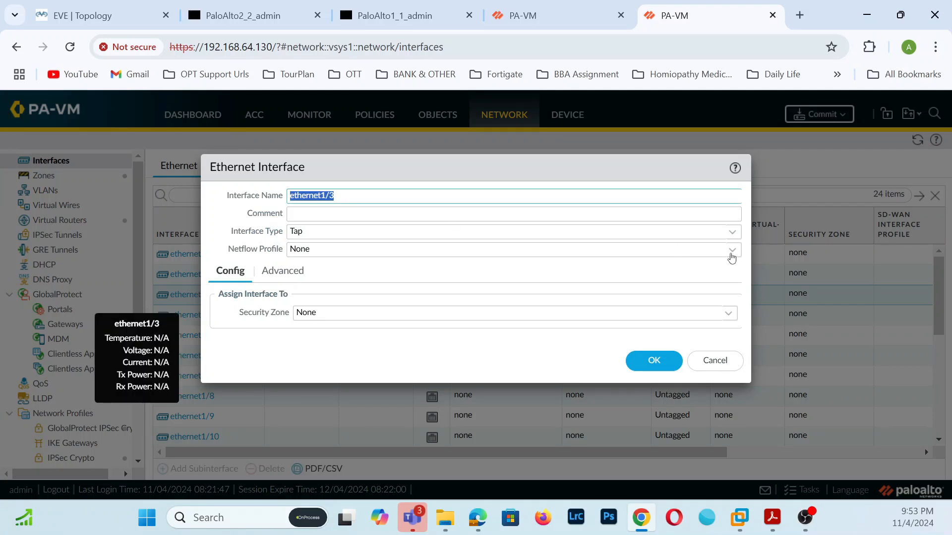
click(732, 233)
click(318, 315)
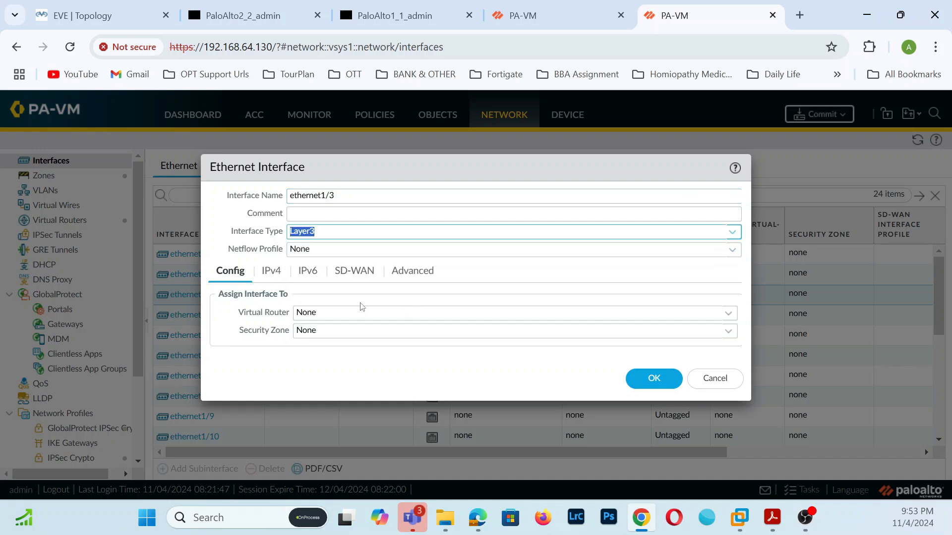
click(729, 318)
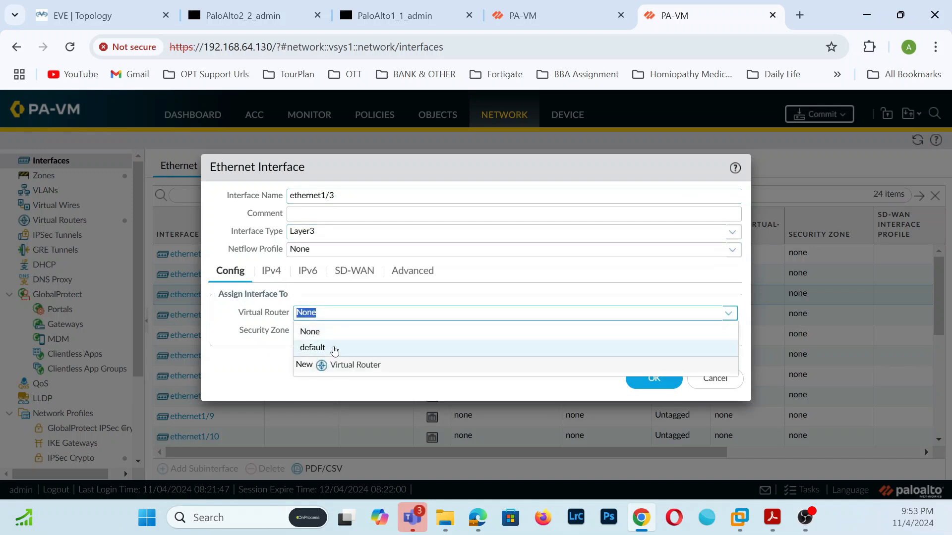
click(347, 350)
click(732, 333)
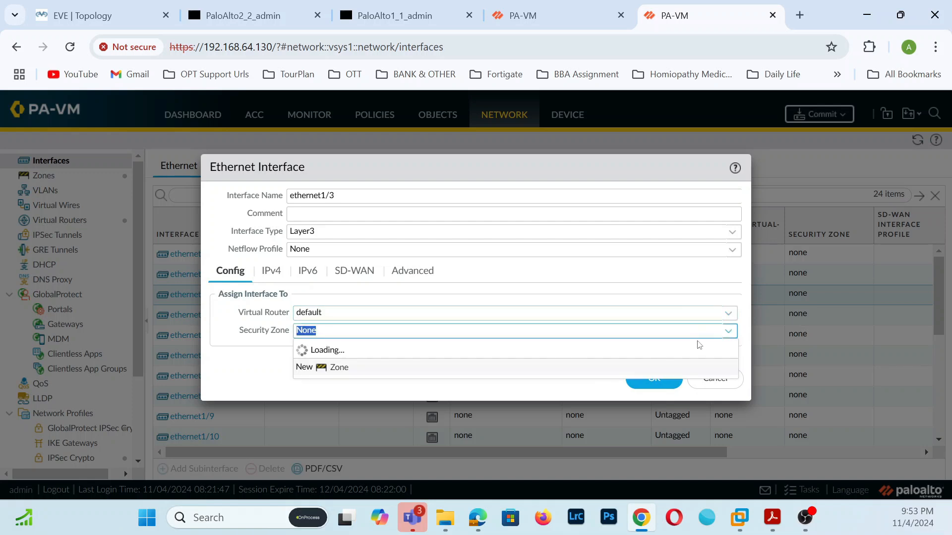
click(304, 382)
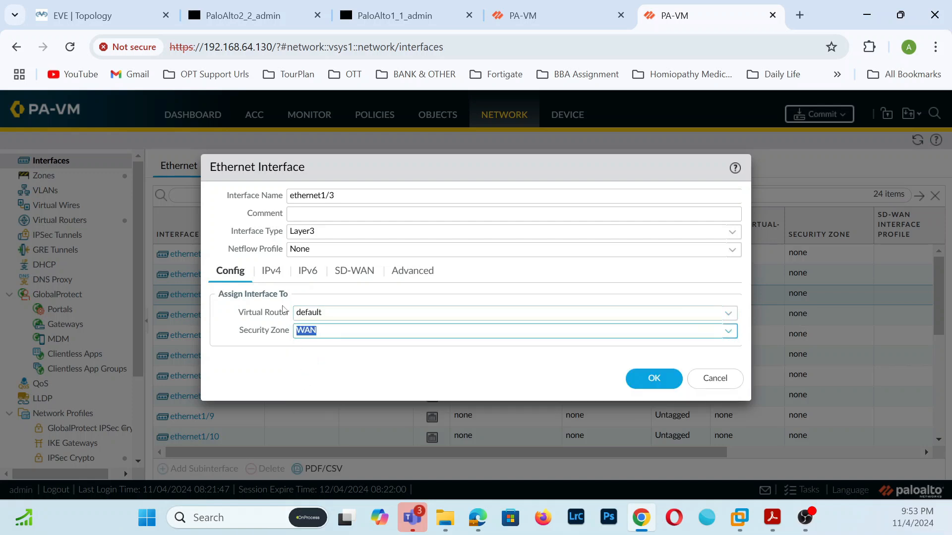
- Add the IPv4 address 10.10.10.10/24 to ethernet1/3 and save it
click(272, 274)
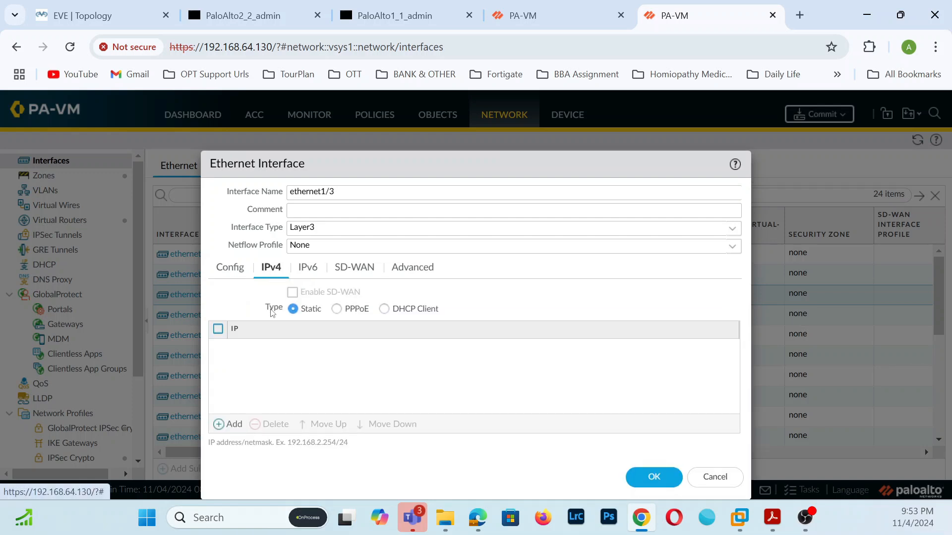
click(223, 424)
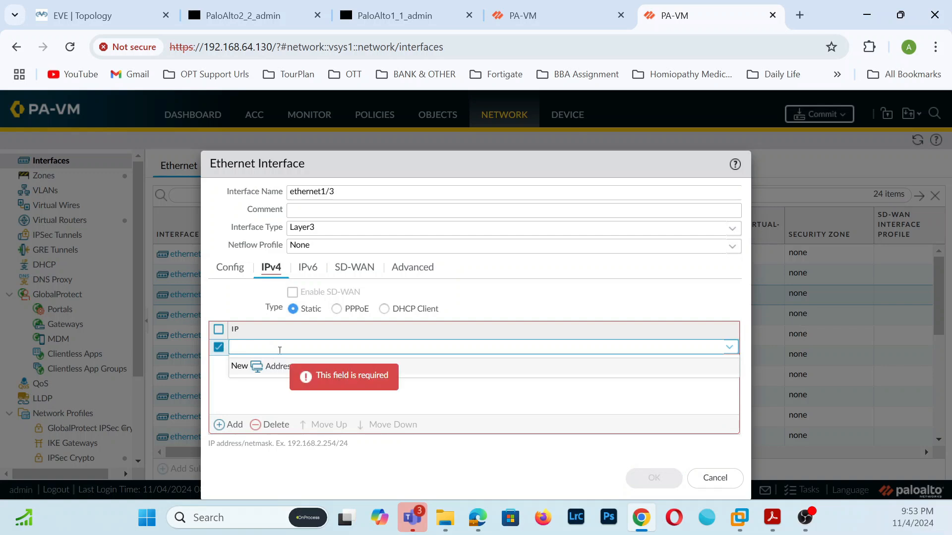
text(10.10.10.10/24)
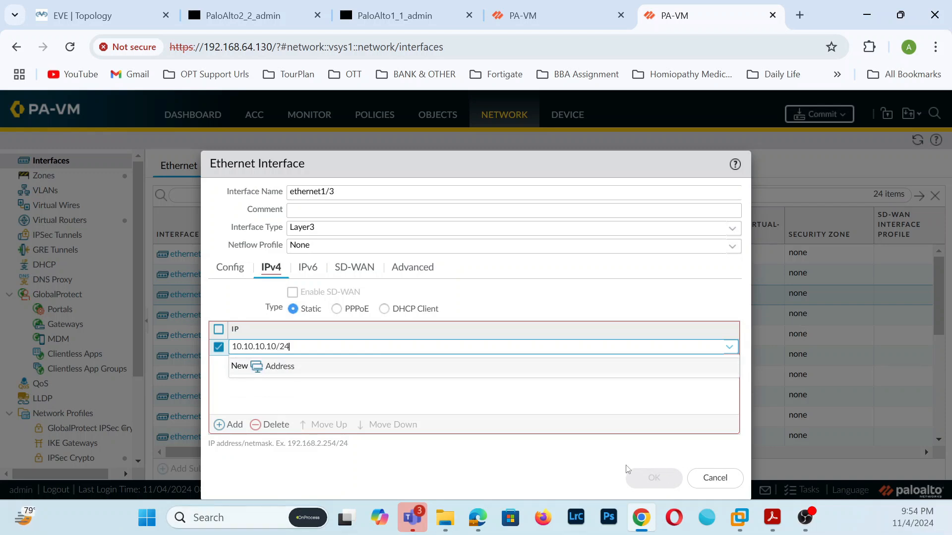
click(665, 484)
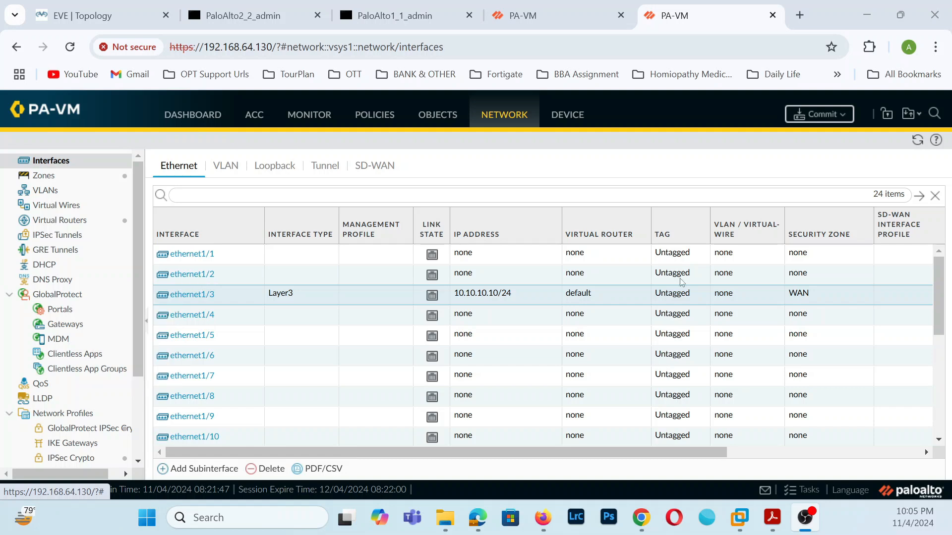
- Set ethernet1/2 to Interface Type Layer3, Virtual Router default, Security Zone LAN
click(200, 276)
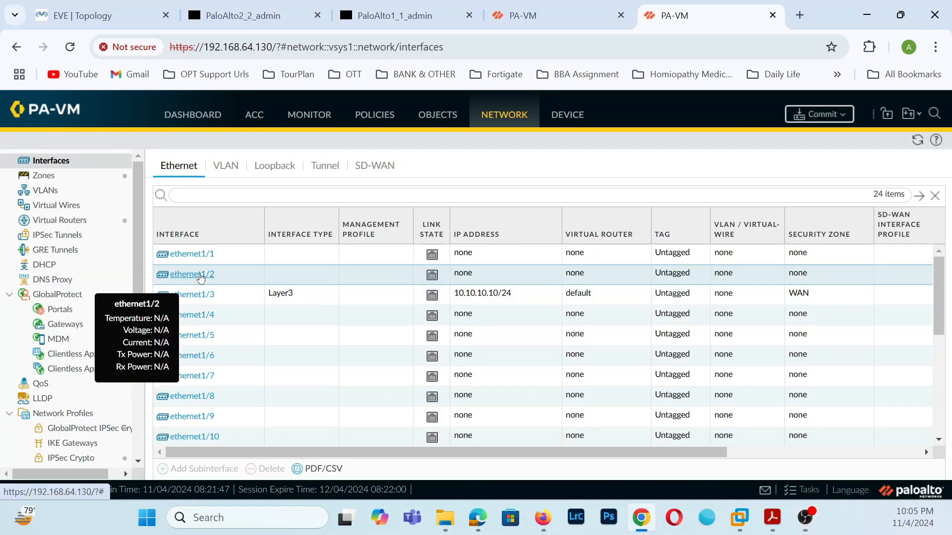
click(200, 277)
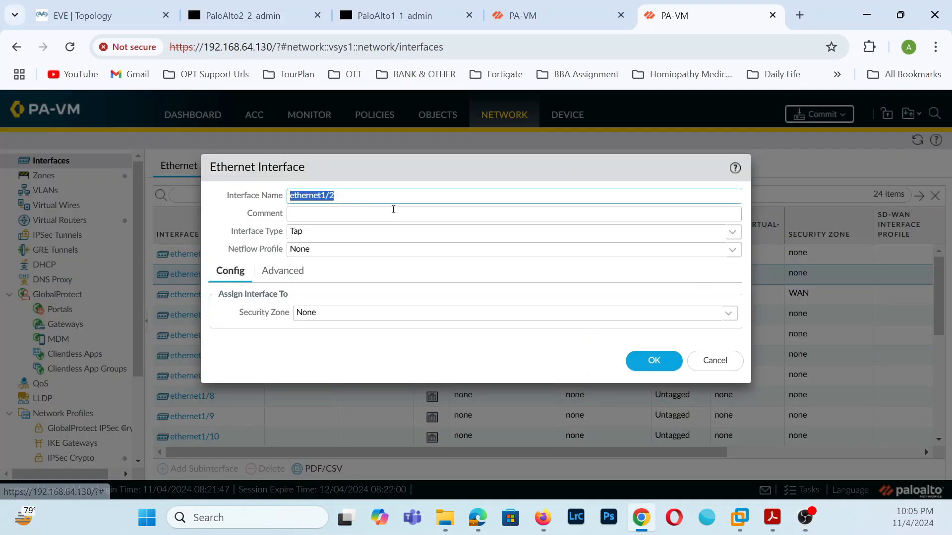
click(730, 233)
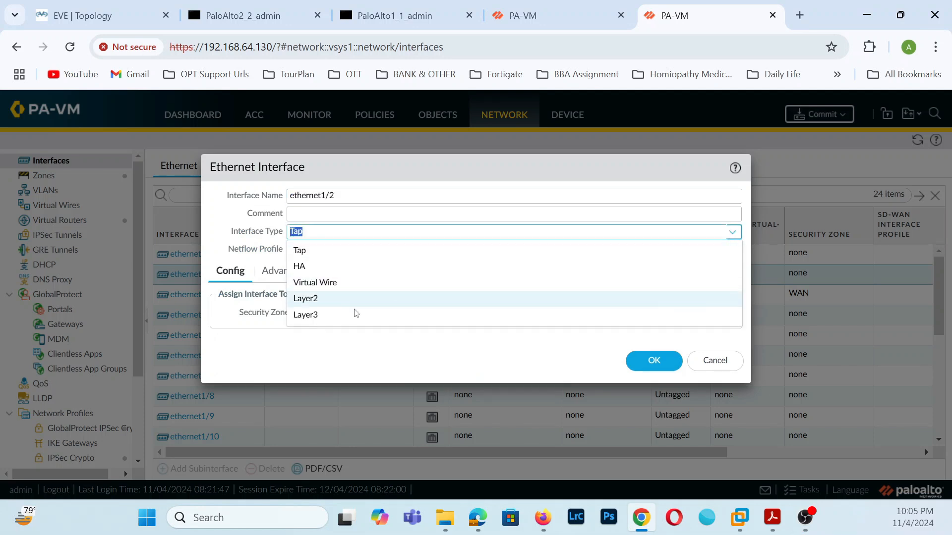
click(319, 314)
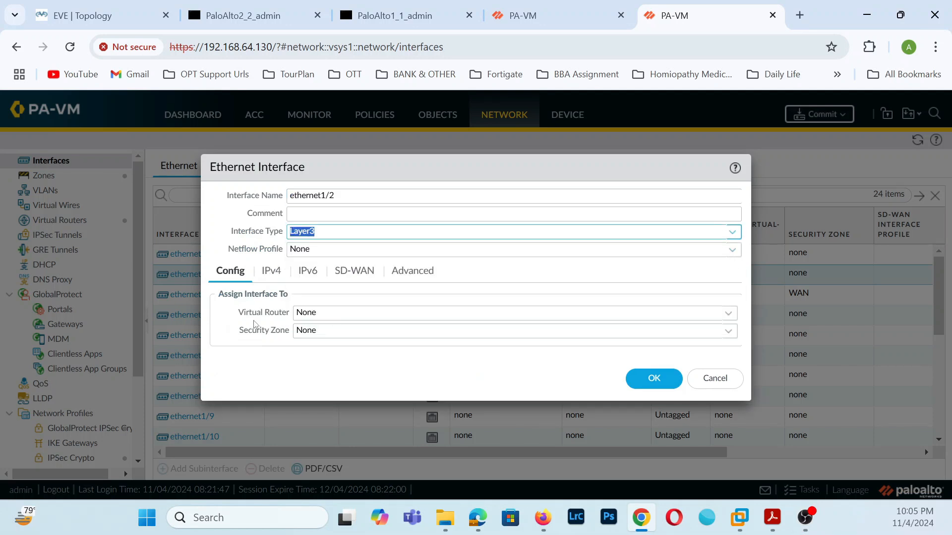
click(728, 313)
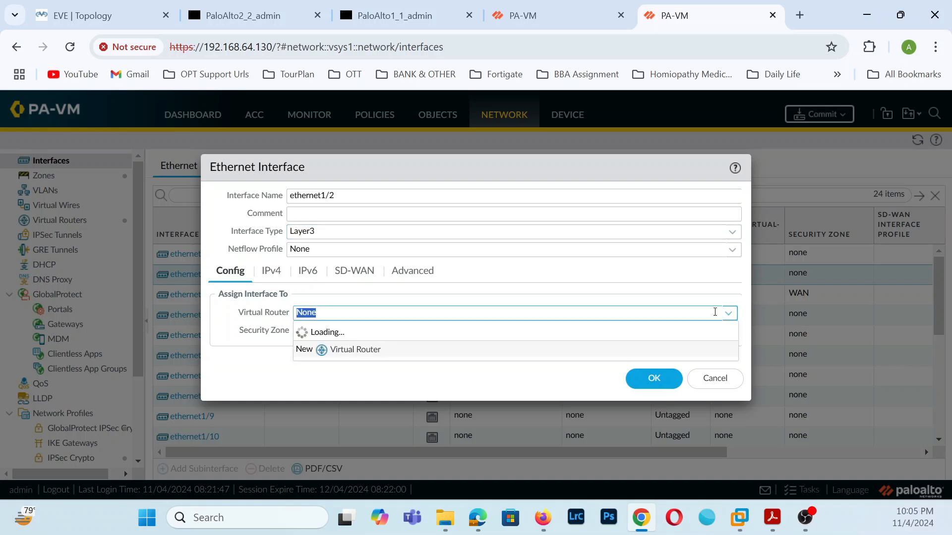
click(310, 349)
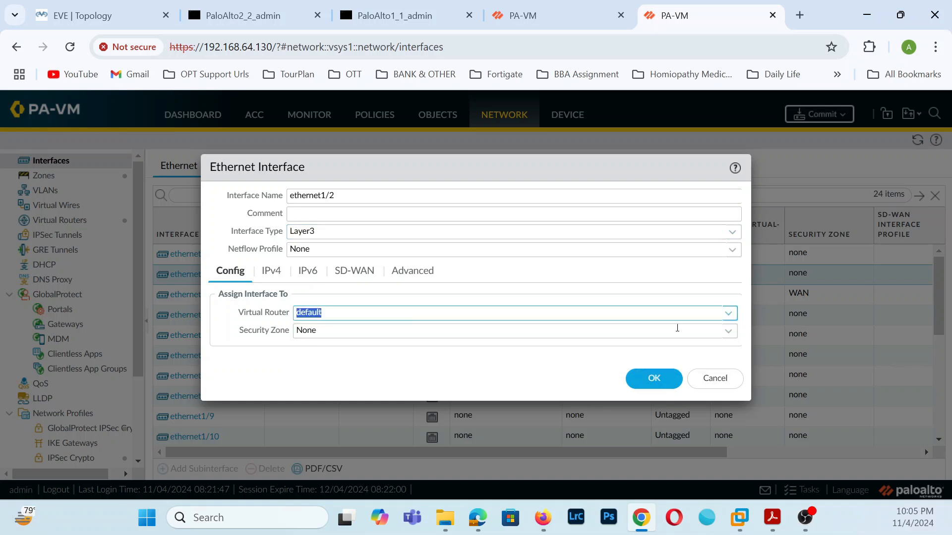
click(728, 331)
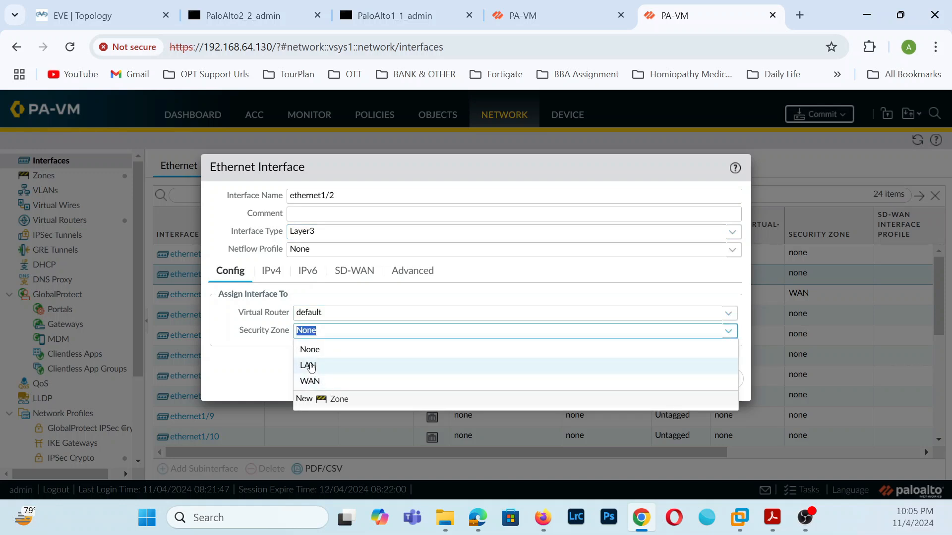
click(311, 366)
- Add the IPv4 address 192.168.100.1/24 to ethernet1/2 and save the interface
click(271, 271)
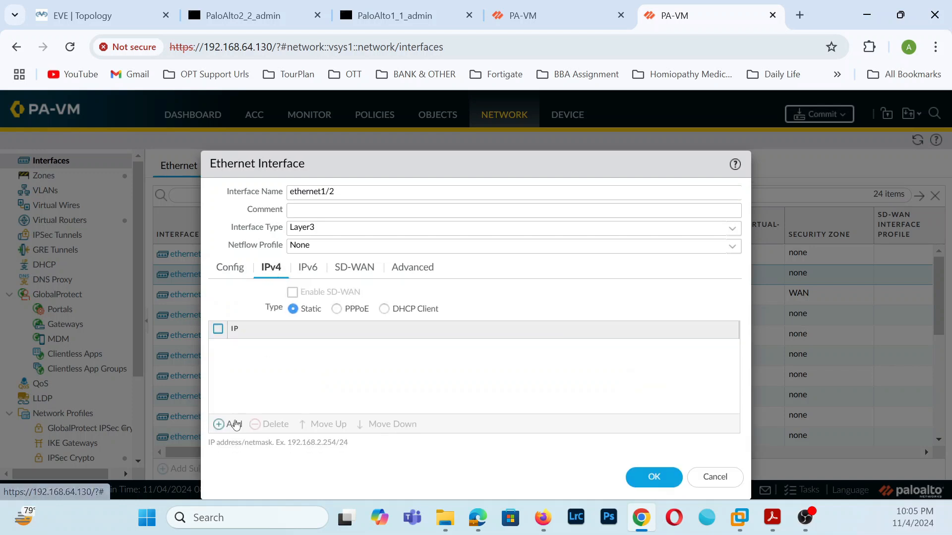
click(219, 423)
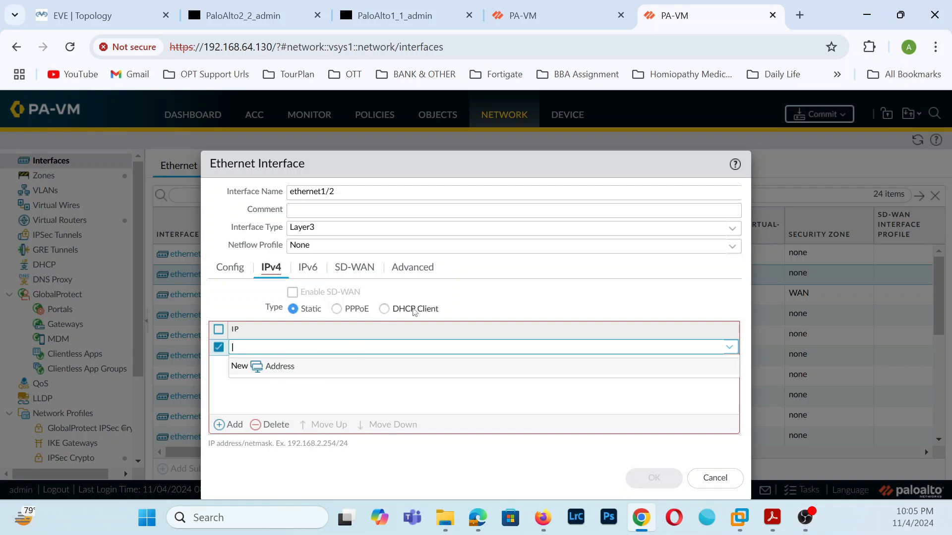
text(192.168.100.1/24)
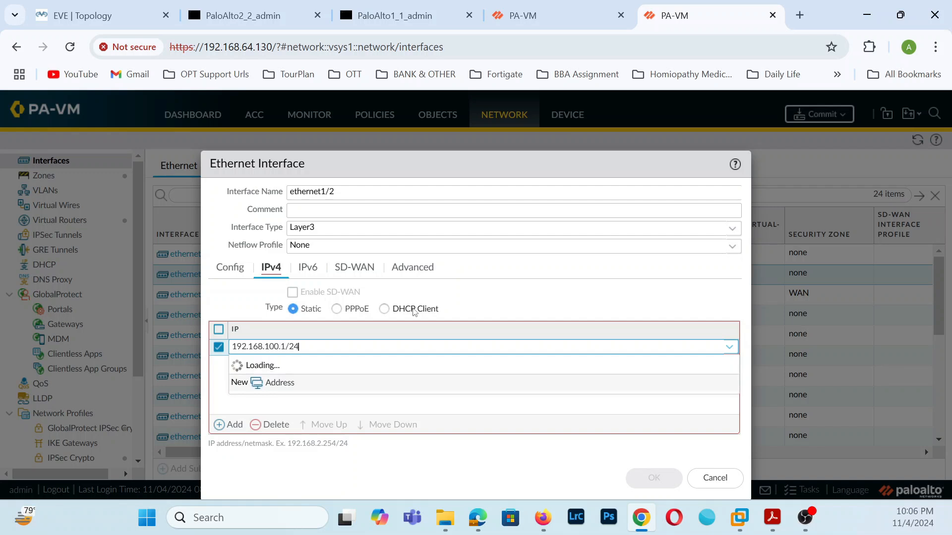
click(404, 389)
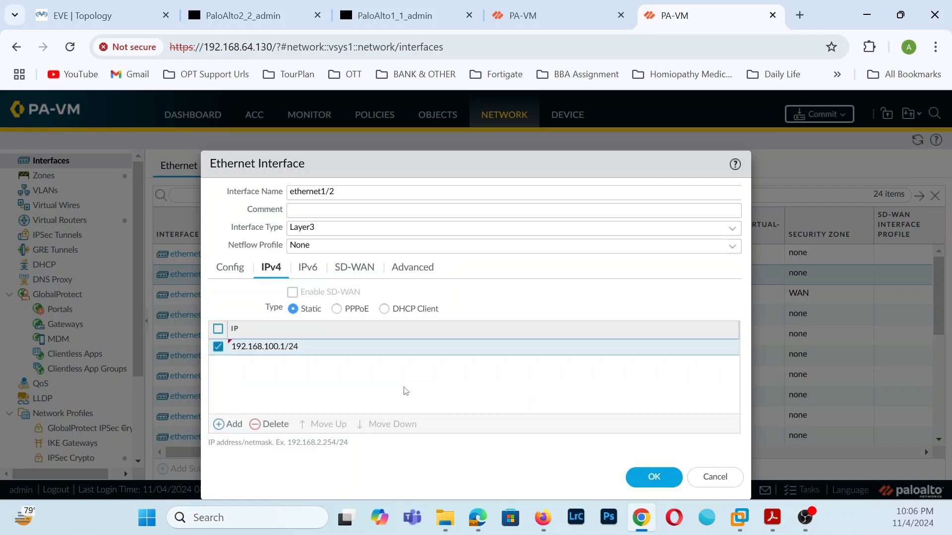
click(647, 469)
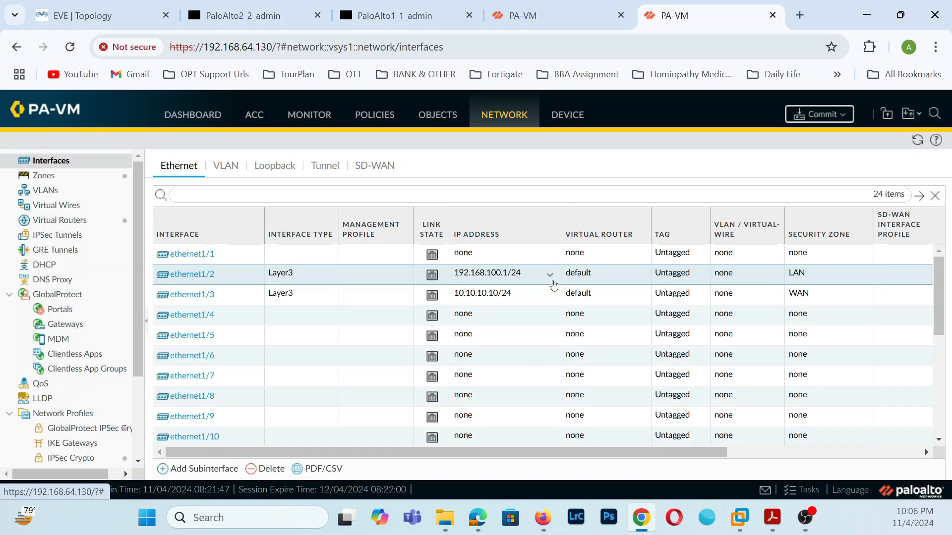
- Commit all pending branch interface changes and close the commit progress window
click(813, 115)
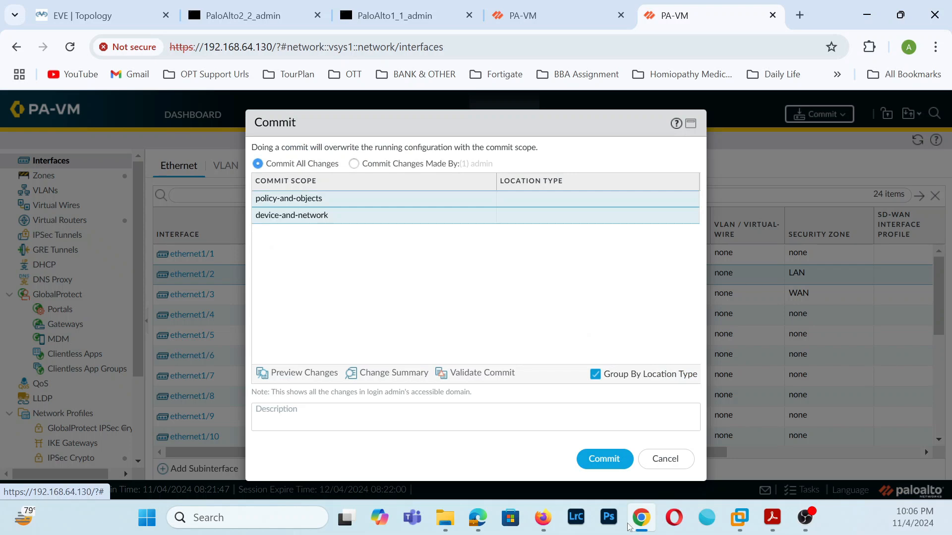
click(609, 468)
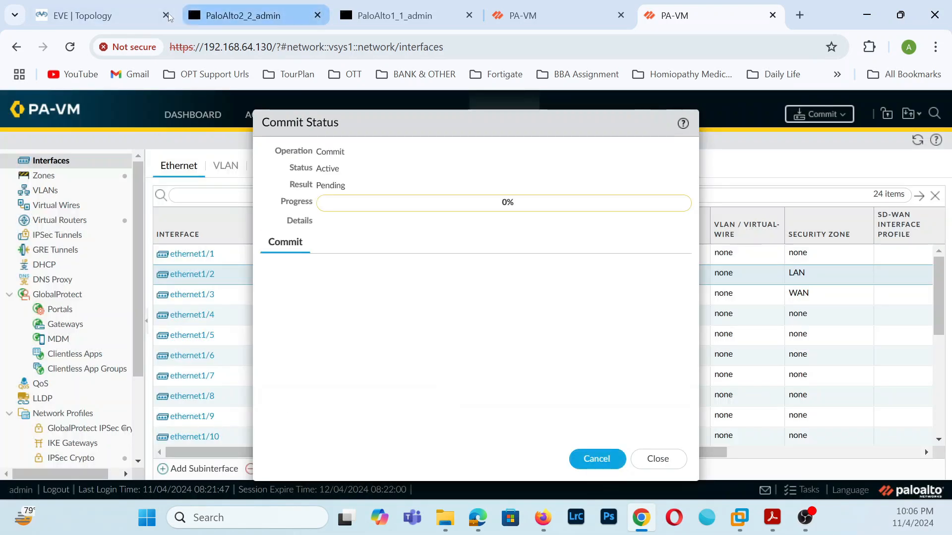
click(99, 15)
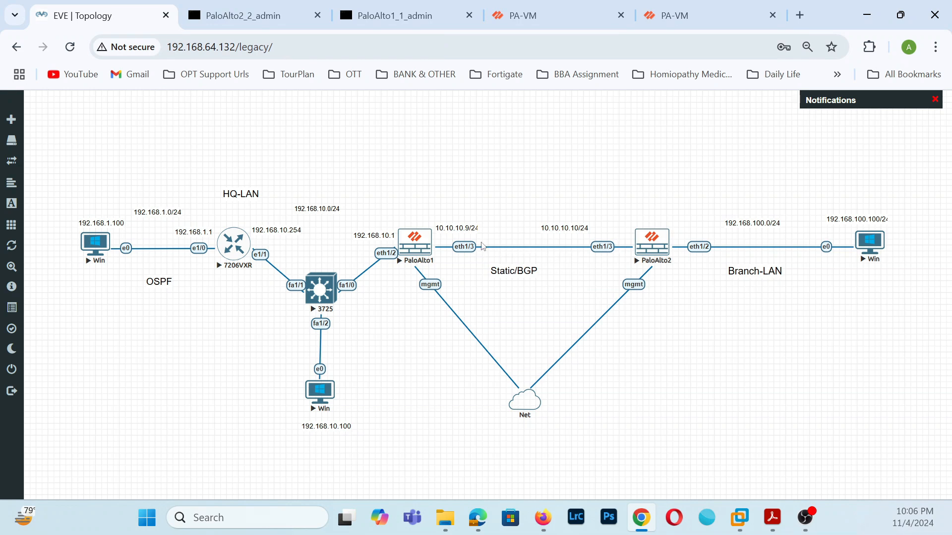
click(563, 29)
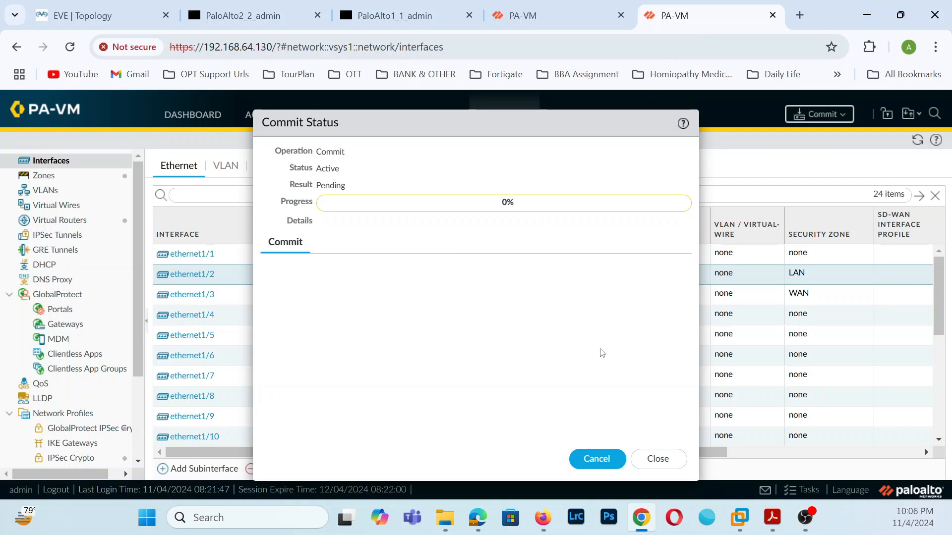
click(655, 466)
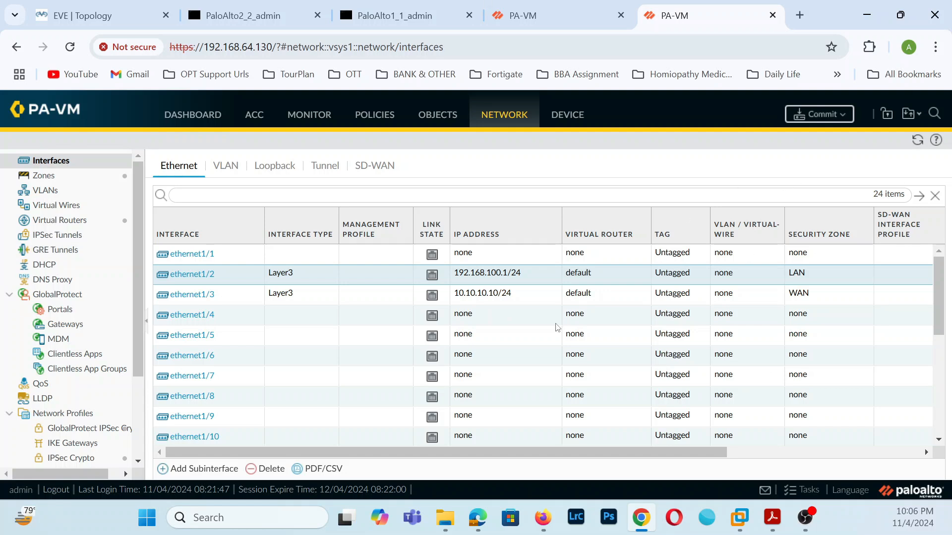
click(555, 10)
click(699, 20)
- Check commit progress in Tasks and compare with the HQ firewall's interfaces before returning to the branch
click(792, 491)
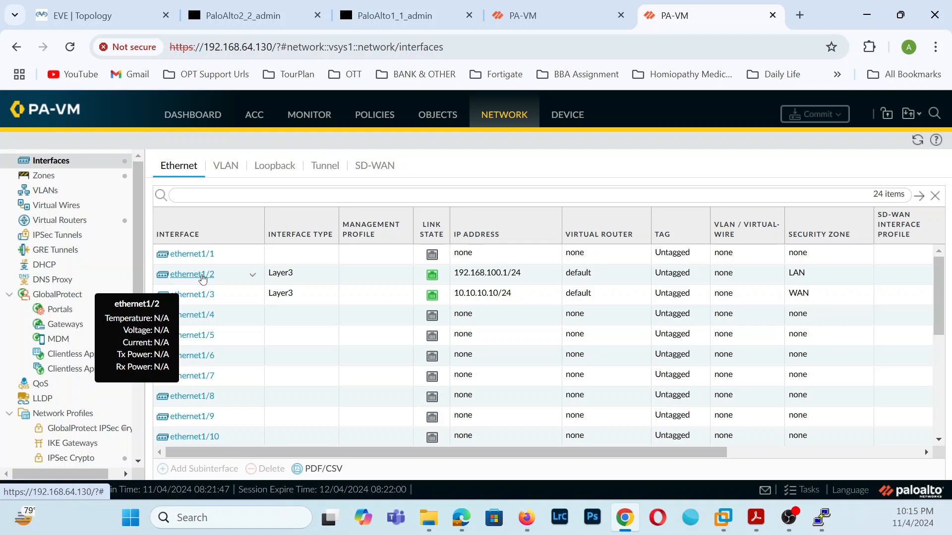
click(575, 10)
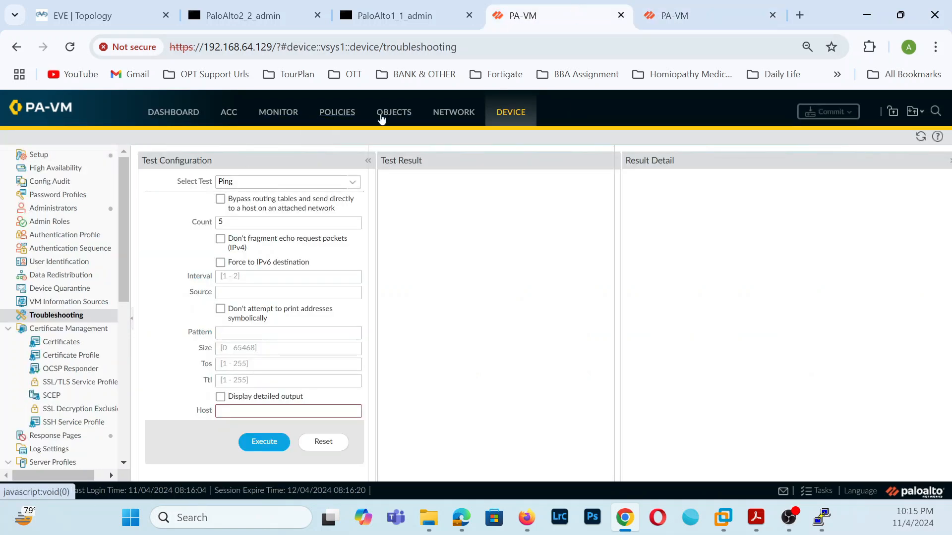
click(467, 113)
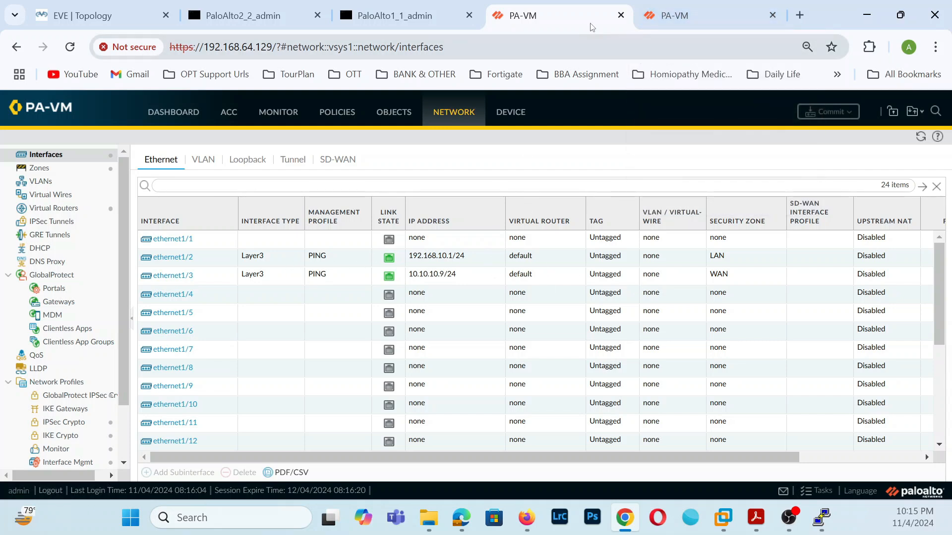
click(665, 19)
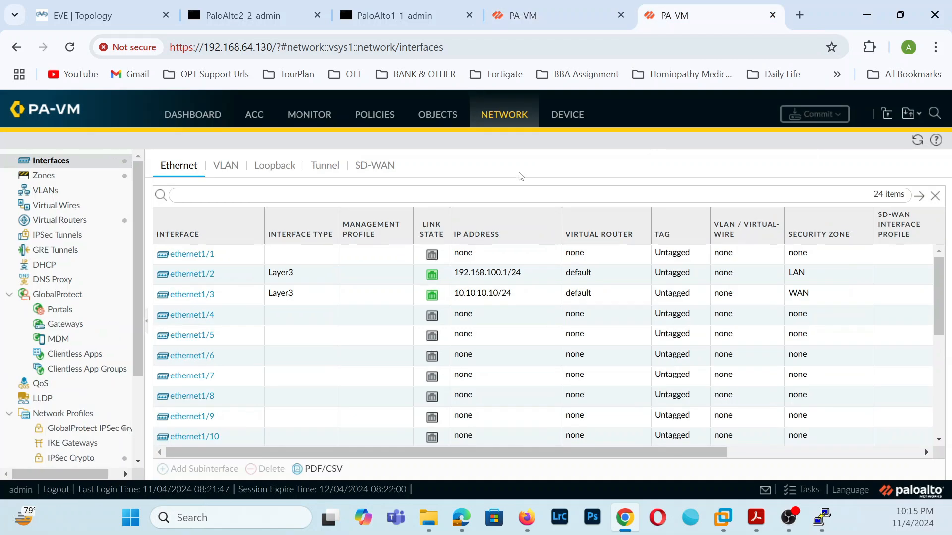
- Create a management profile named PING allowing ping and assign it to ethernet1/3
click(195, 295)
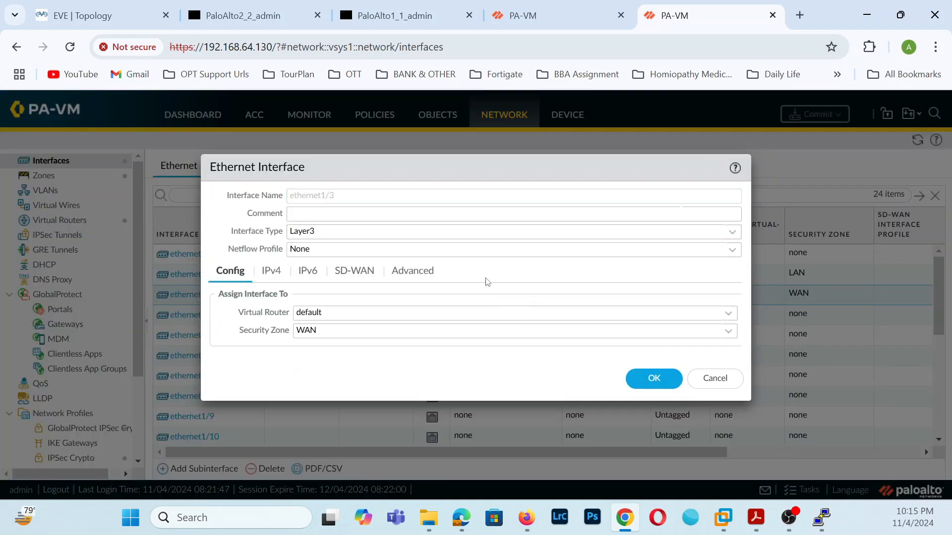
click(409, 279)
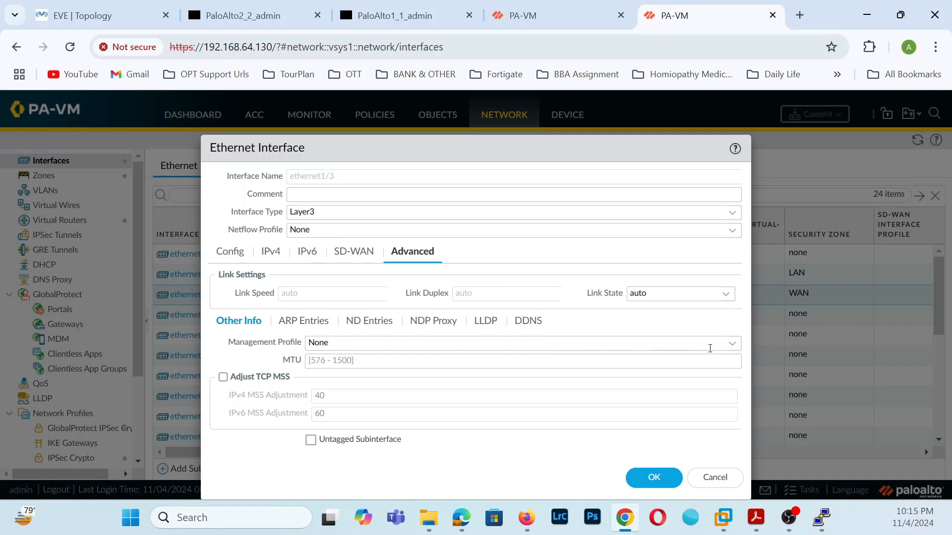
click(733, 344)
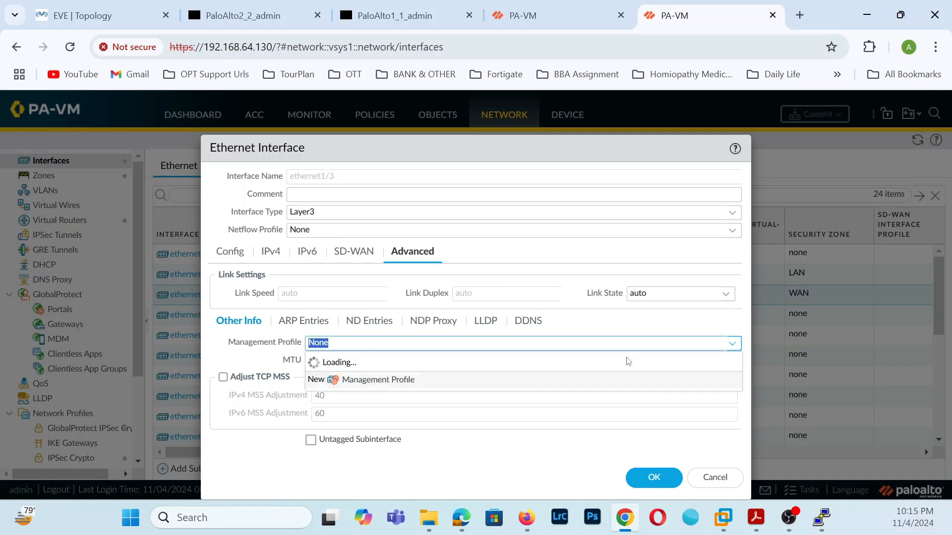
click(368, 380)
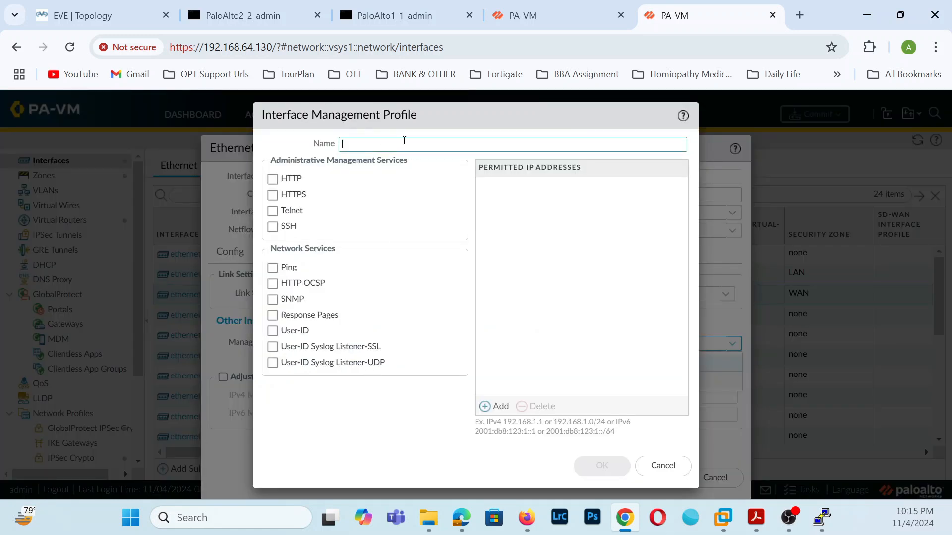
text(Pi)
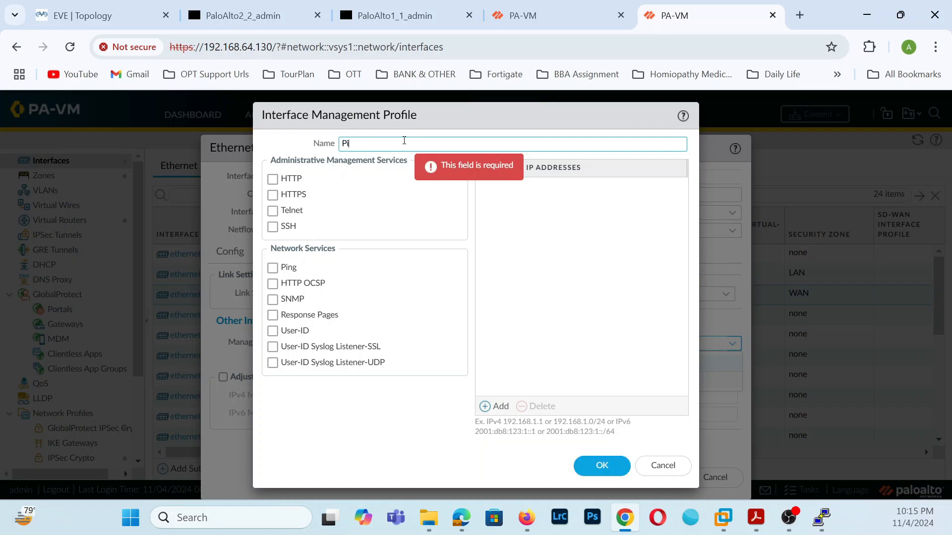
key(BackSpace)
key(BackSpace)
text(Pl)
click(272, 268)
click(612, 466)
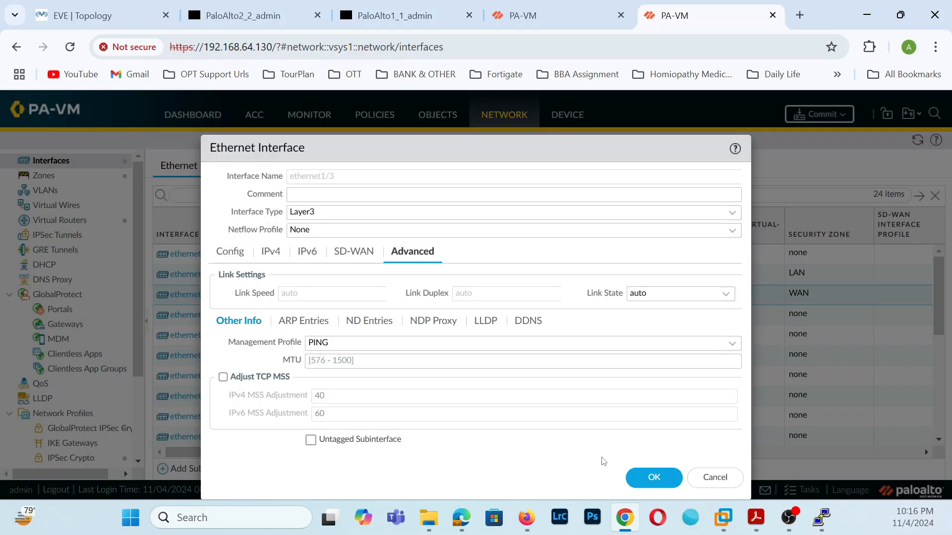
click(648, 477)
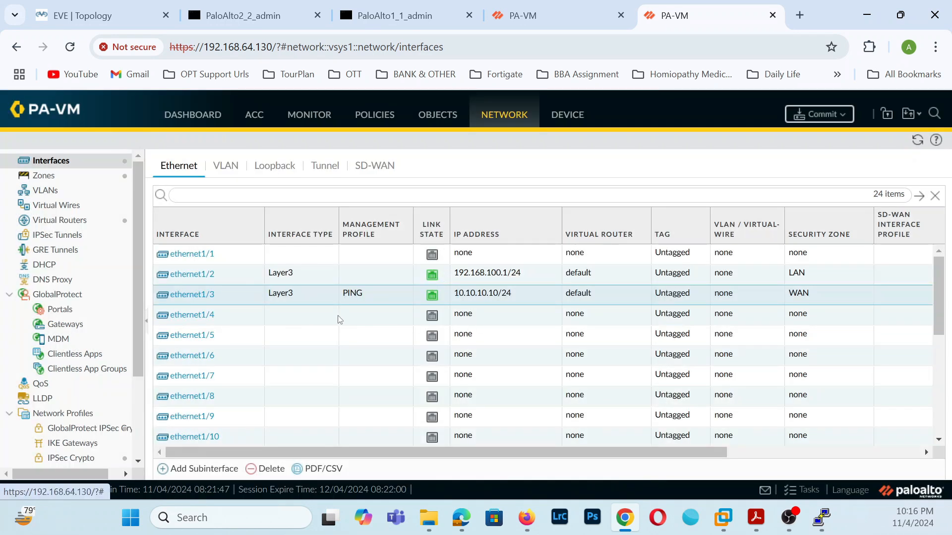
- Review the PING profile in the interface management profiles list, leaving it unchanged
scroll(75, 387, down, 3)
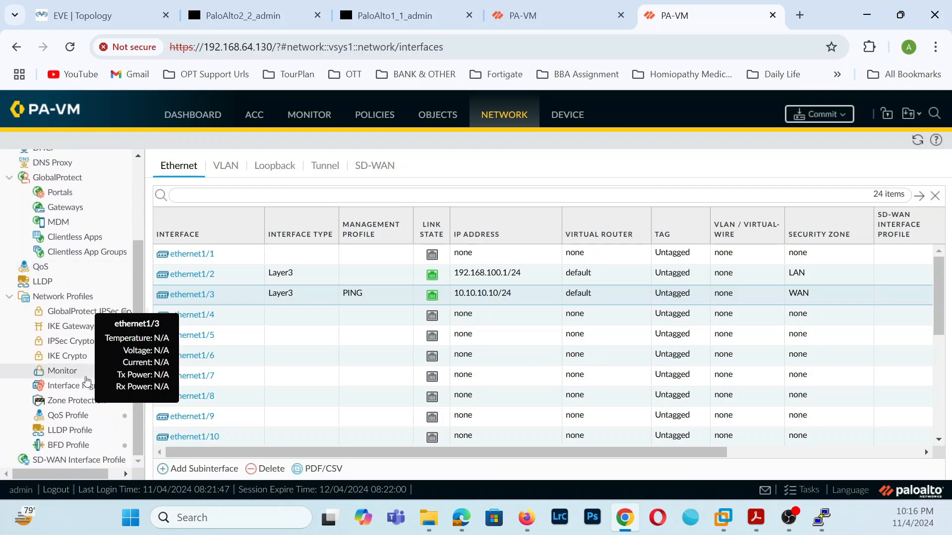
click(78, 386)
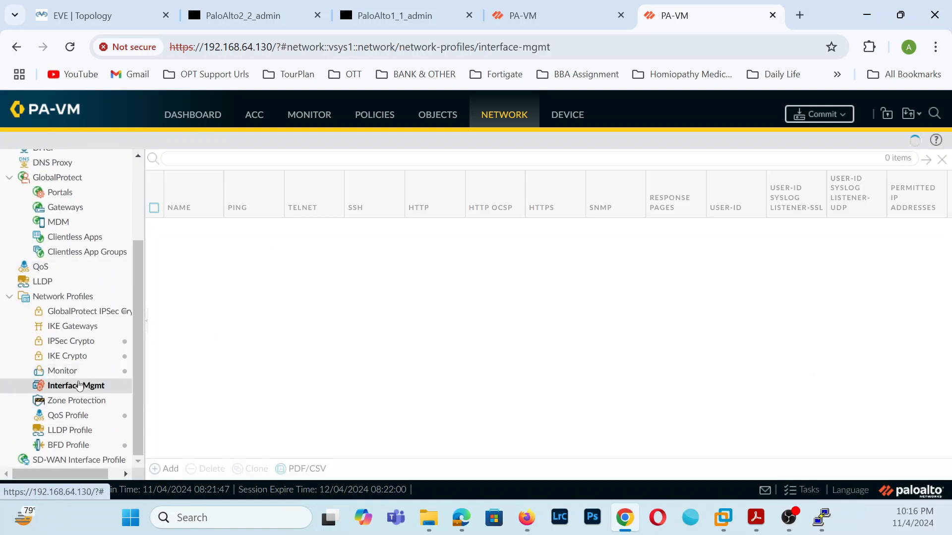
click(177, 225)
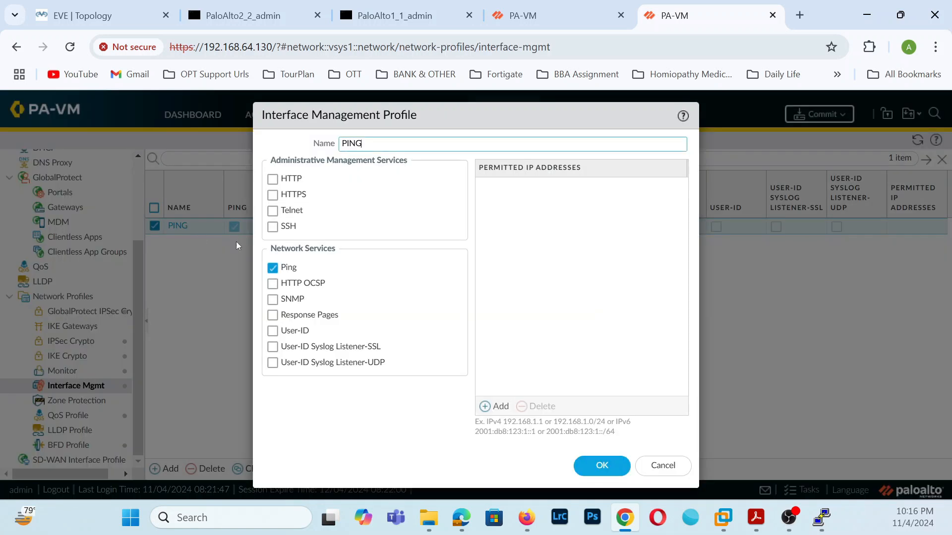
click(602, 468)
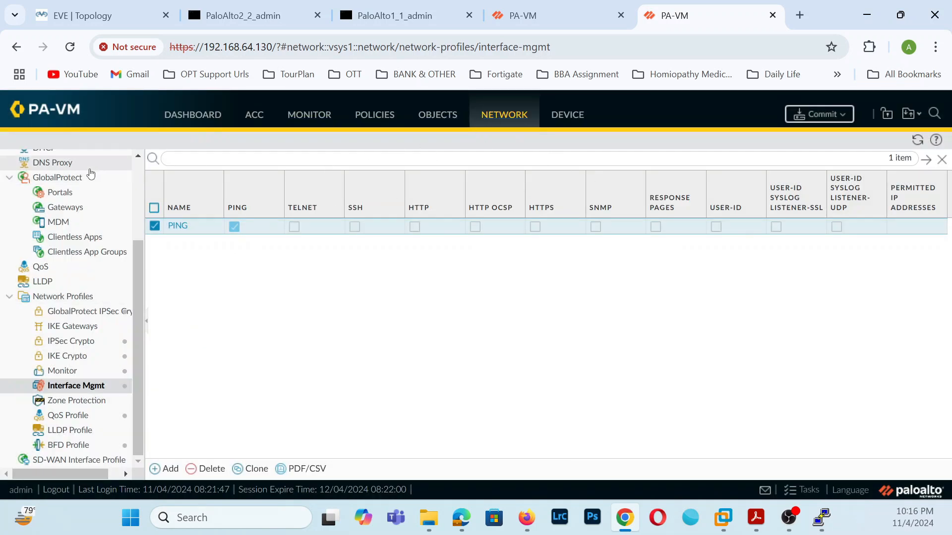
scroll(94, 223, up, 3)
click(78, 161)
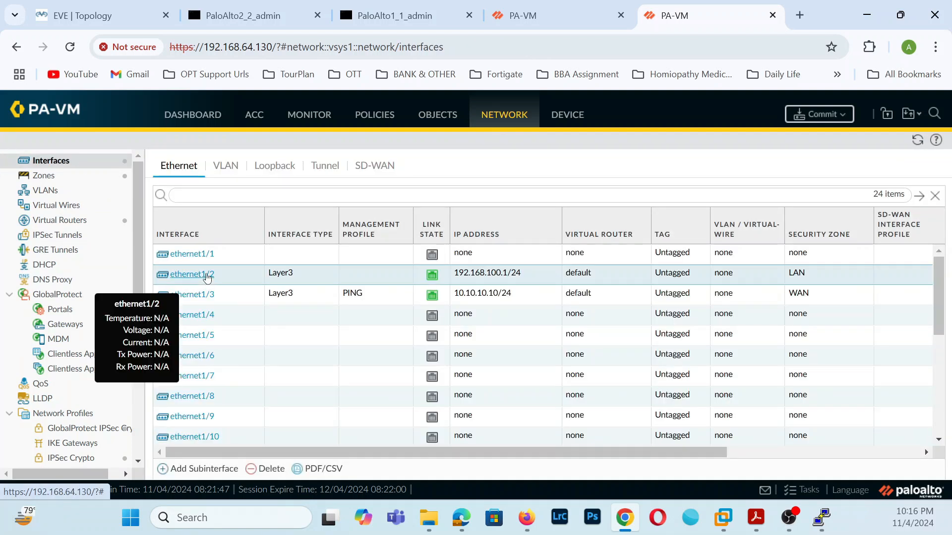
- Assign the PING management profile to ethernet1/2 as well
click(205, 275)
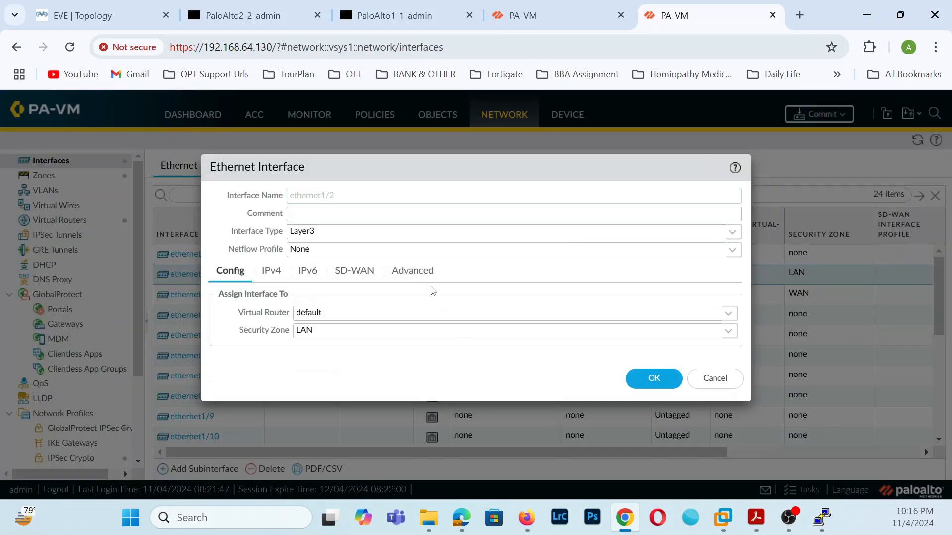
click(429, 274)
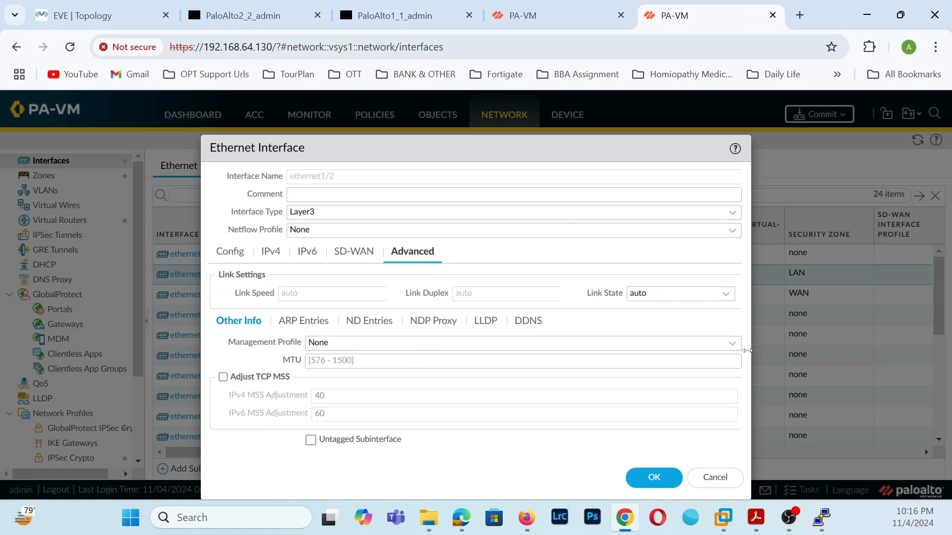
click(733, 344)
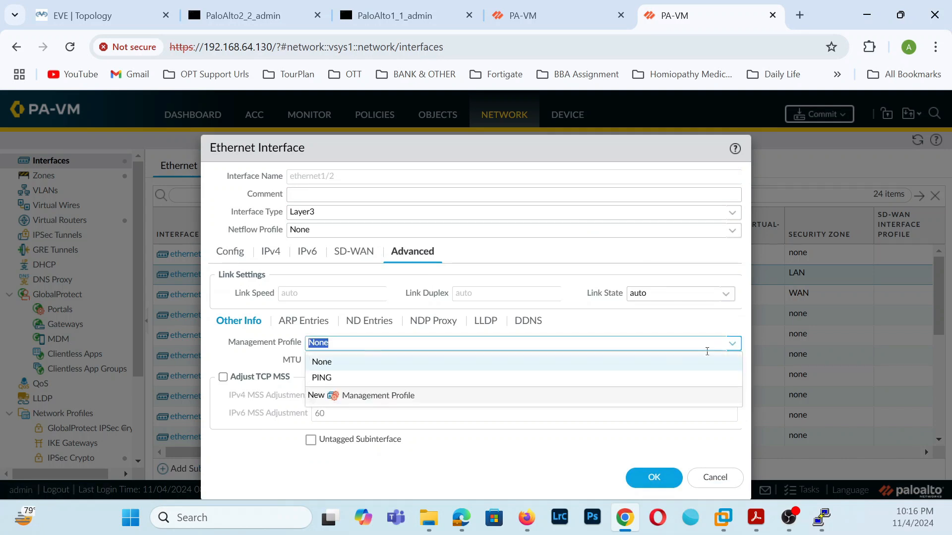
click(346, 380)
click(655, 477)
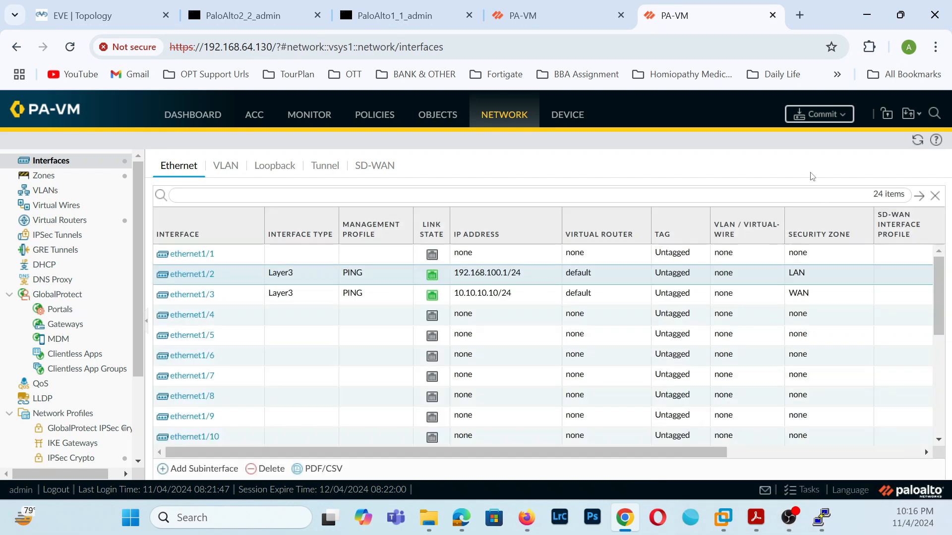
- Commit the branch configuration and select the Ping test under Device Troubleshooting
click(818, 115)
click(581, 110)
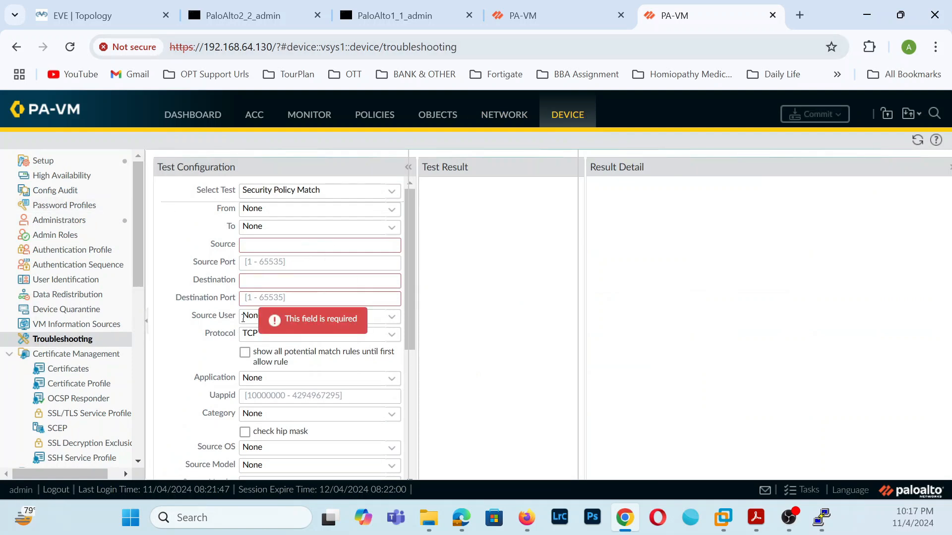
click(391, 191)
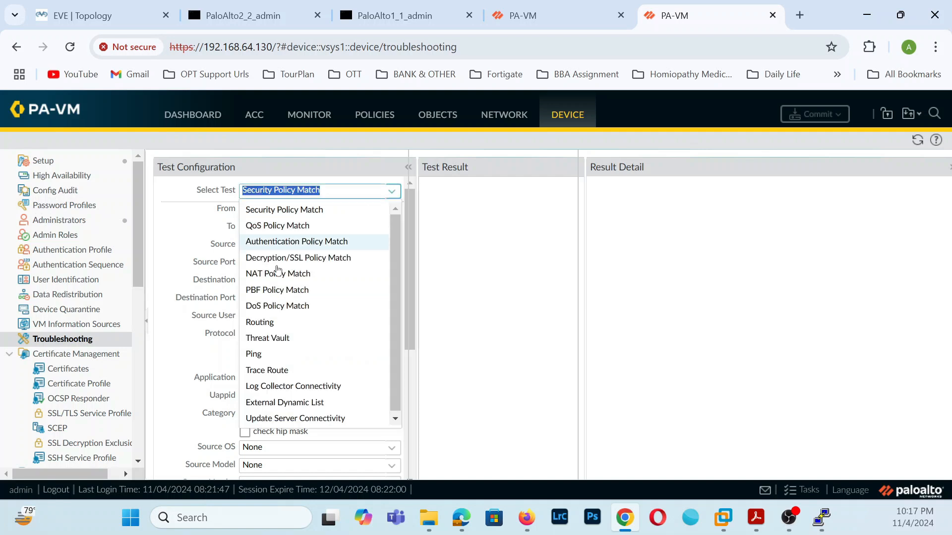
click(274, 354)
- Enter source 10.10.10.10 and a partial host address, then discard the ping form
click(302, 310)
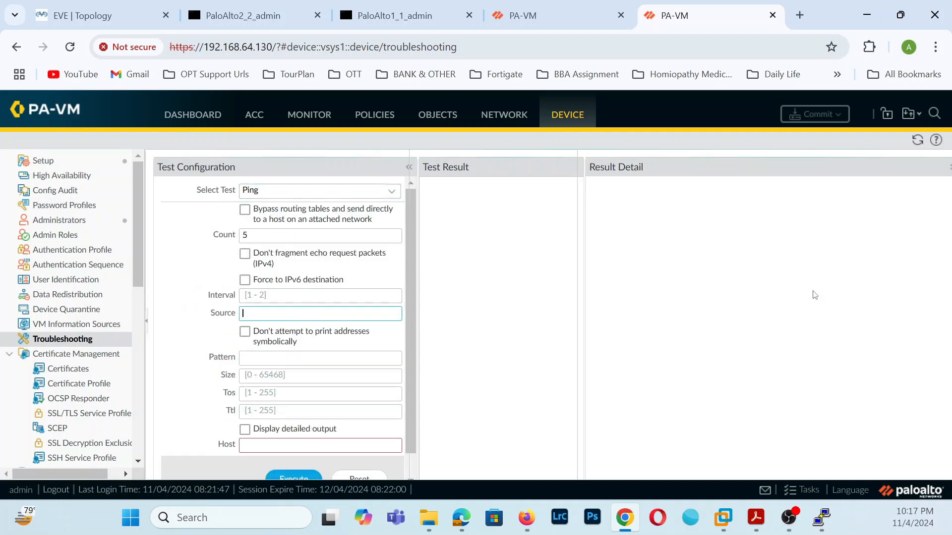
text(10.10.10.10)
scroll(302, 424, down, 1)
click(303, 423)
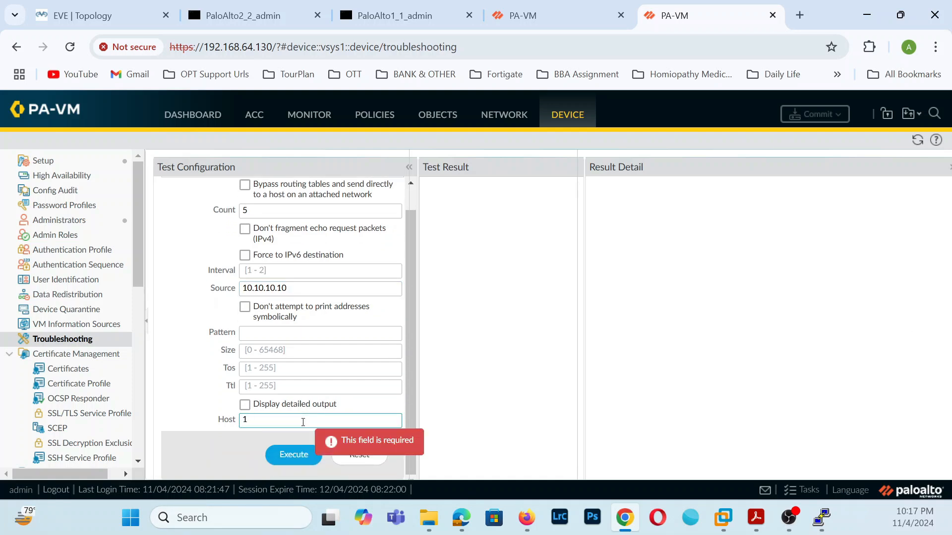
text(10.101.10)
key(Return)
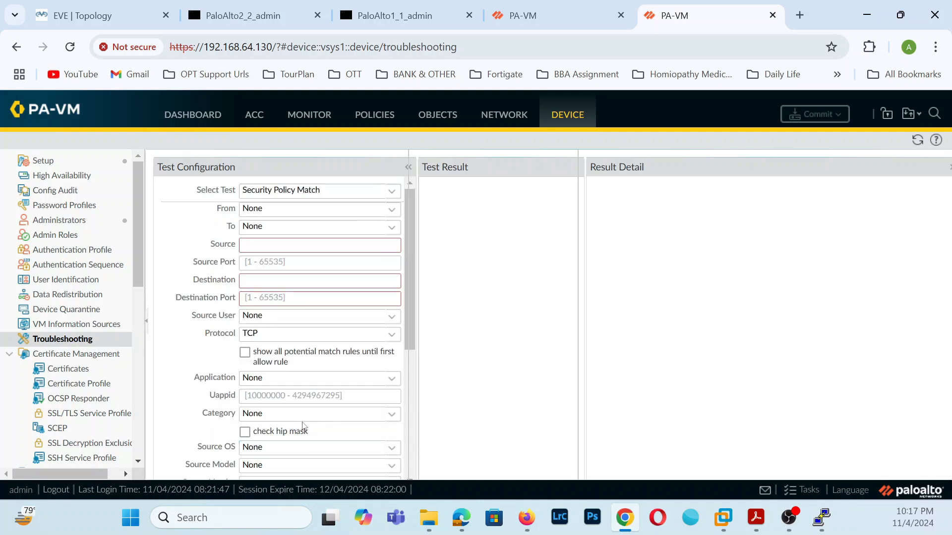
scroll(308, 404, down, 2)
scroll(320, 402, up, 2)
- On the HQ firewall, select the Ping test in Device Troubleshooting
click(577, 13)
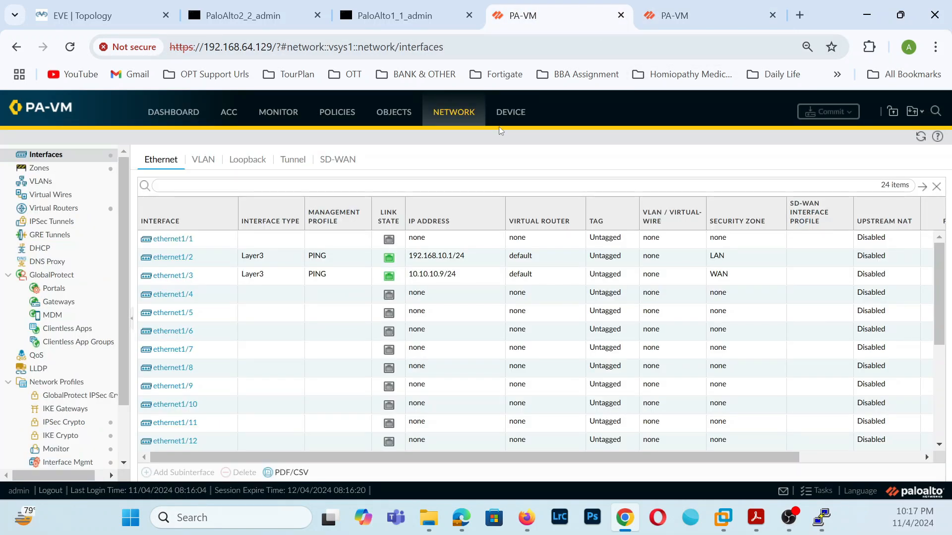
click(463, 117)
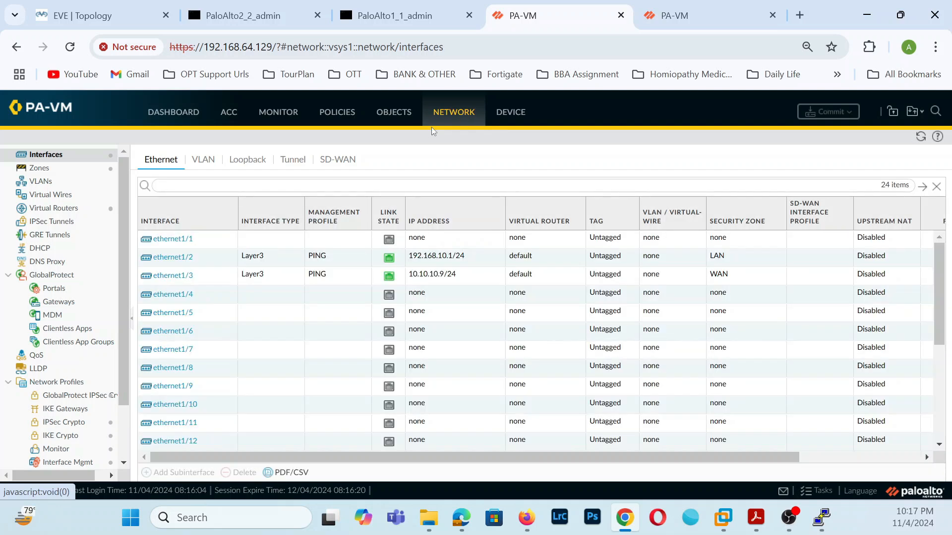
click(506, 122)
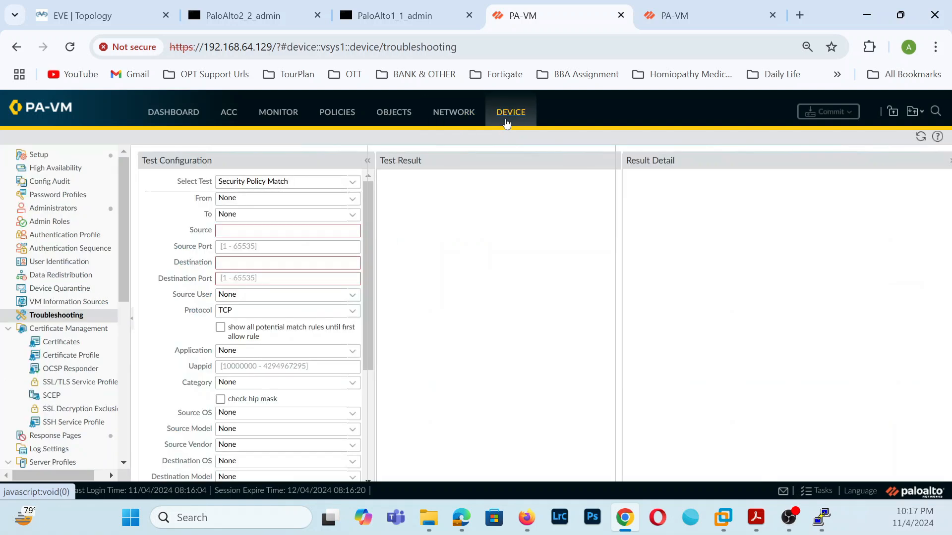
click(351, 183)
click(247, 331)
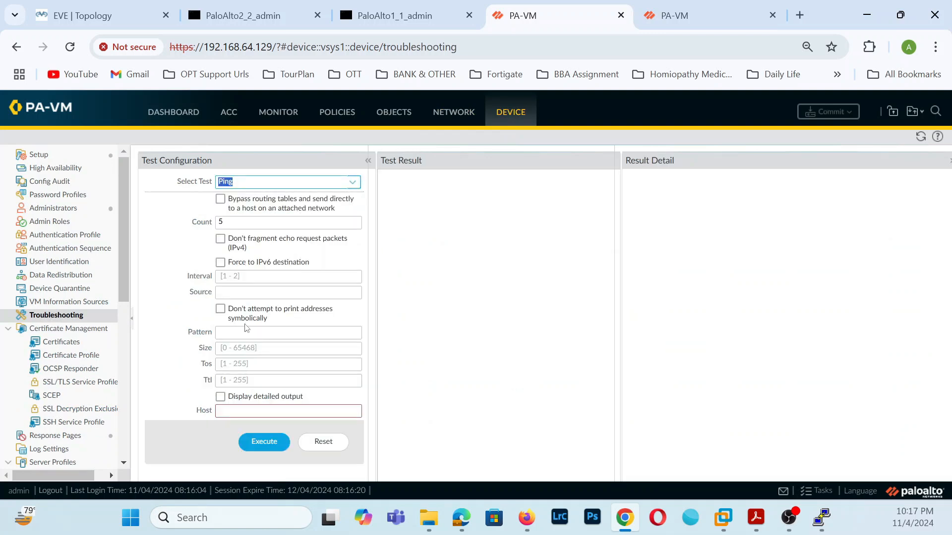
- Ping 10.10.10.10 from source 10.10.10.9 and view the 0% loss result
click(267, 295)
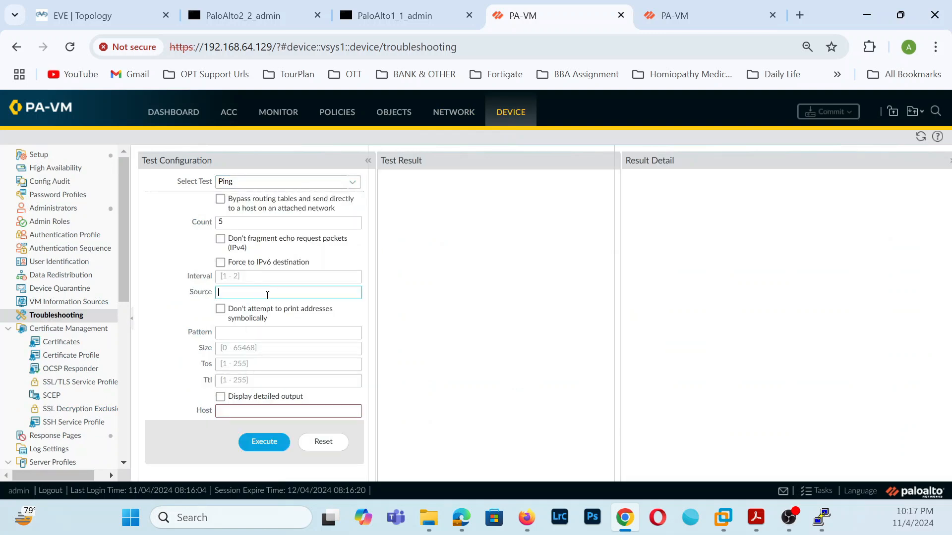
text(10.10.10.9)
click(252, 414)
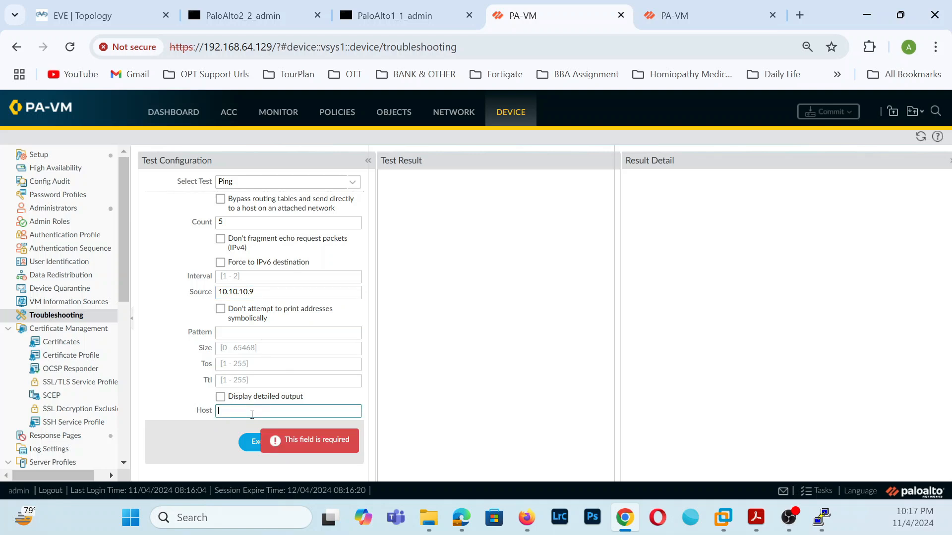
text(10.10.10)
click(254, 443)
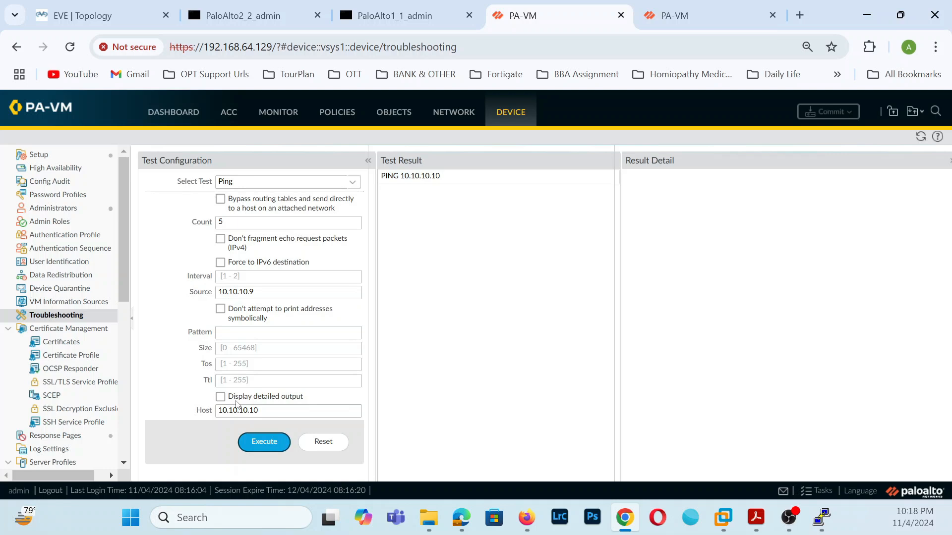
click(414, 175)
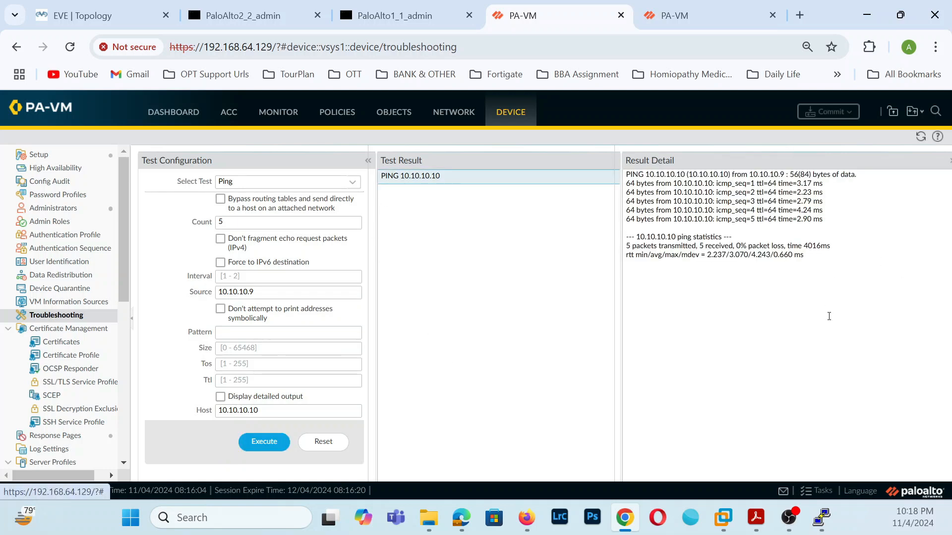
click(703, 15)
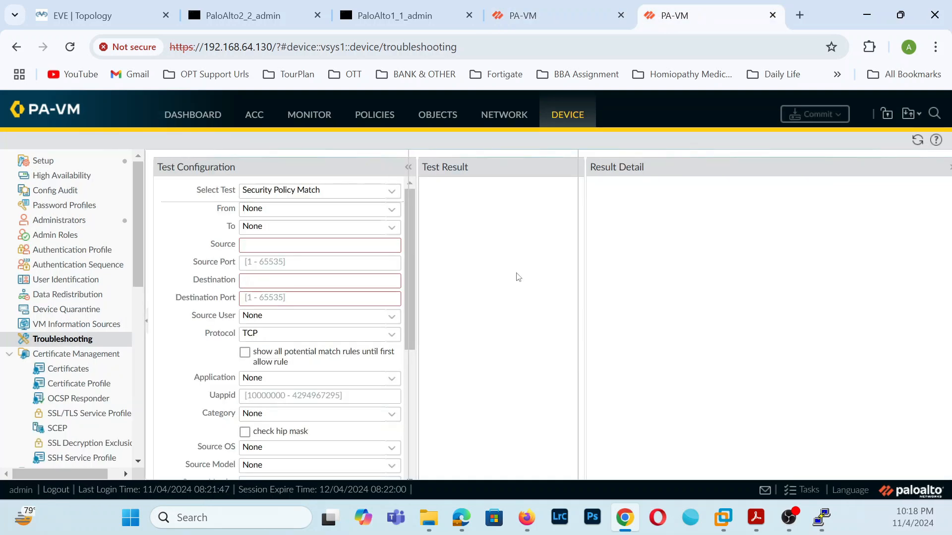
- Select the Ping test with source address 10.10.10.10
click(392, 192)
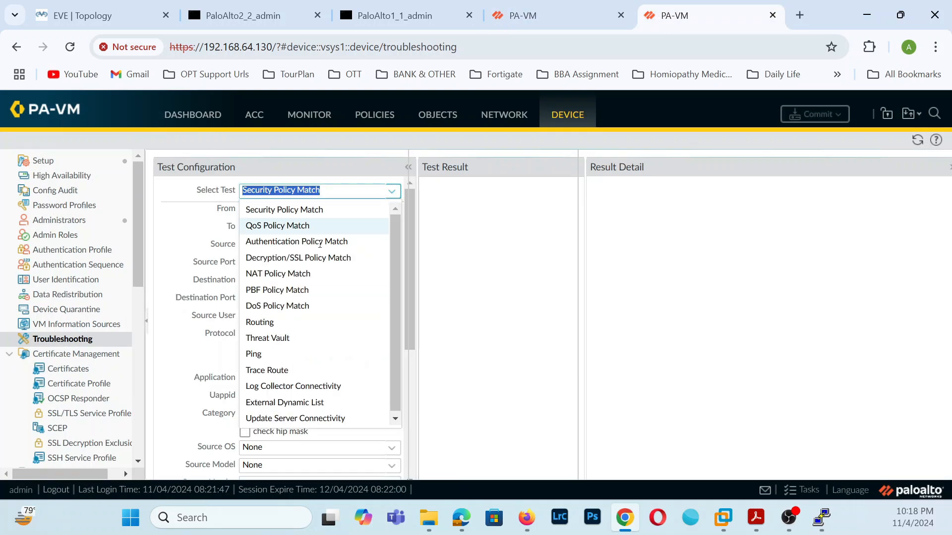
click(256, 355)
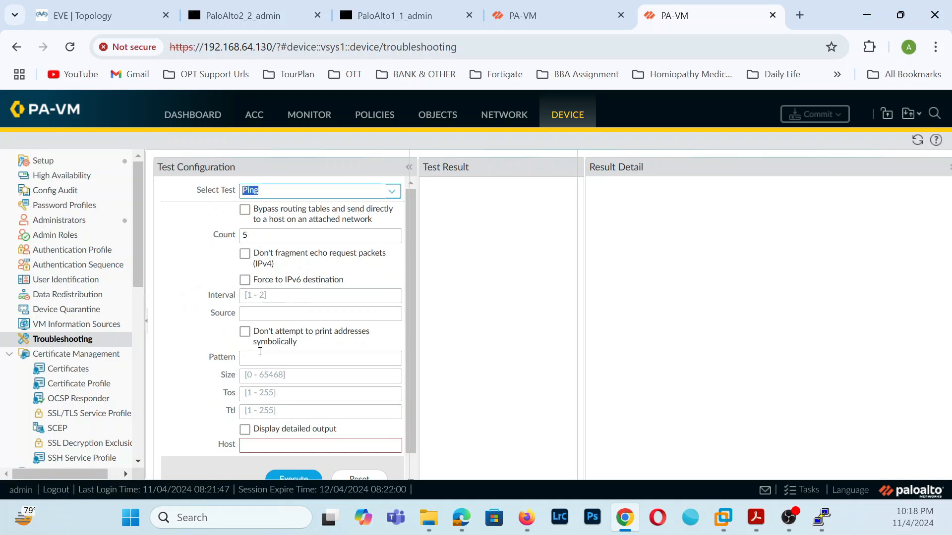
click(266, 317)
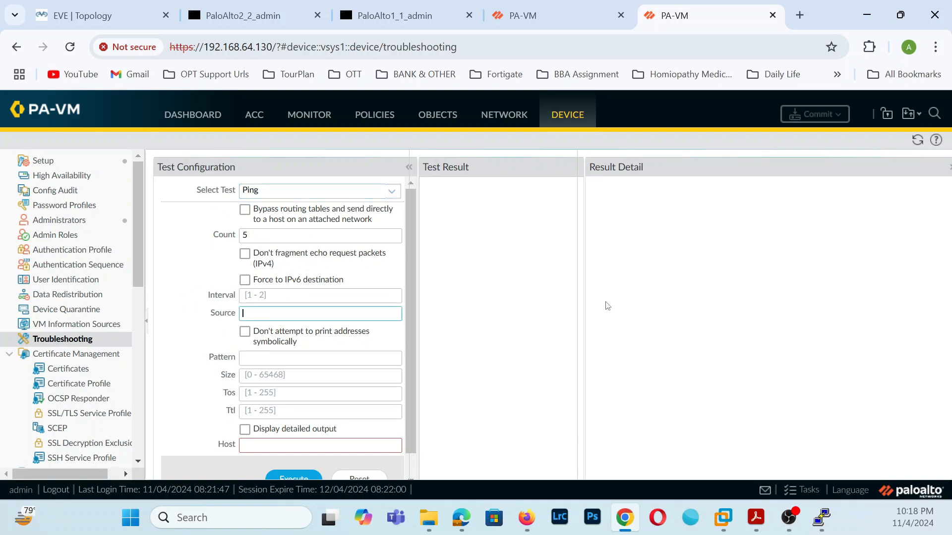
text(10.10.10.10)
- Set host 10.10.10.9, execute the ping, and confirm all 5 replies arrived
click(304, 448)
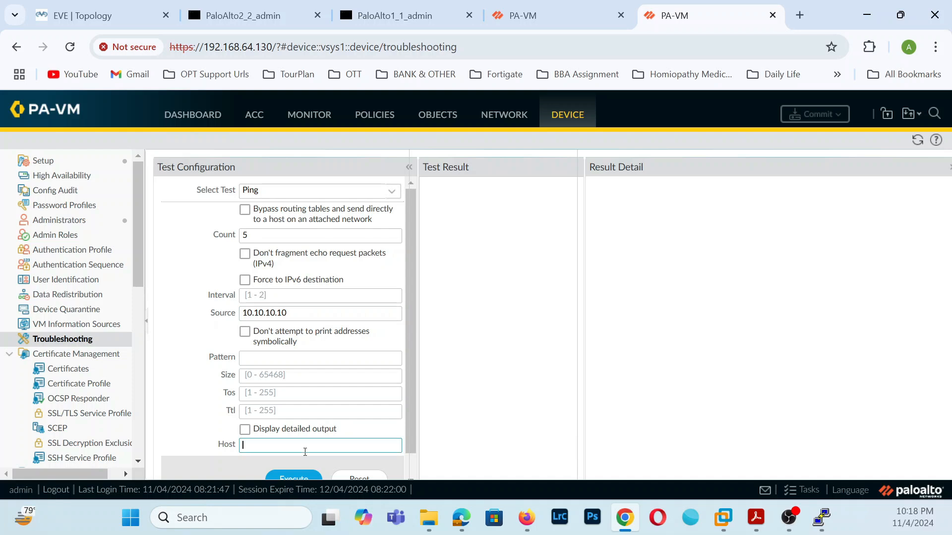
text(10.101.)
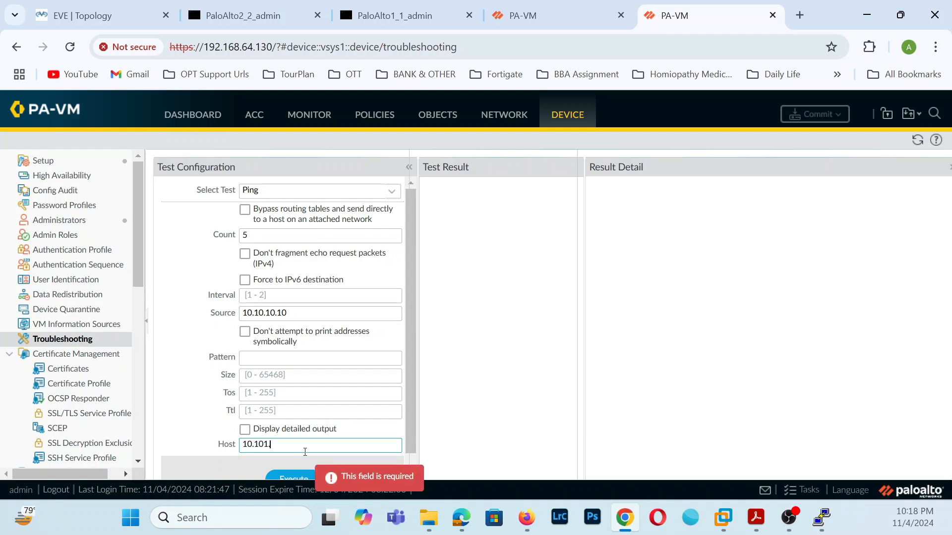
text(.10.10.)
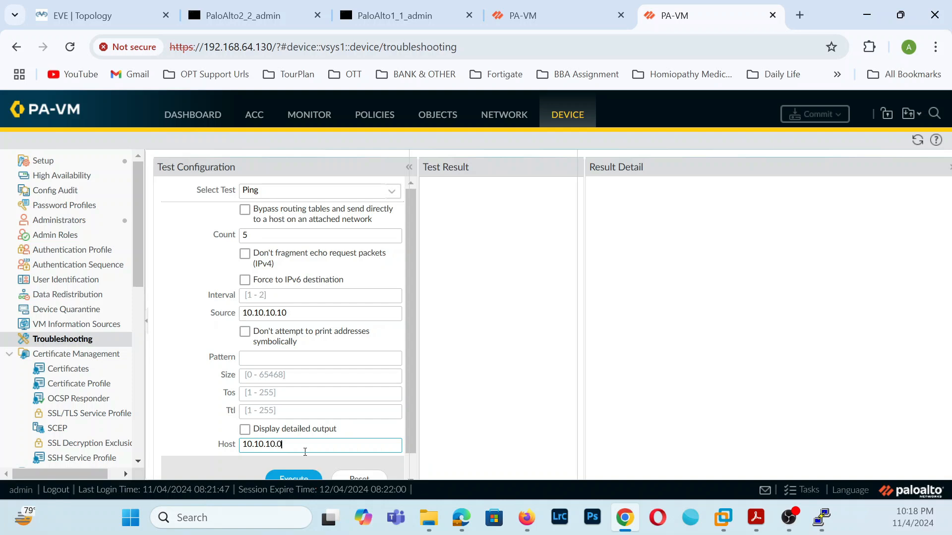
text(0)
key(BackSpace)
text(9)
scroll(305, 451, down, 1)
click(294, 454)
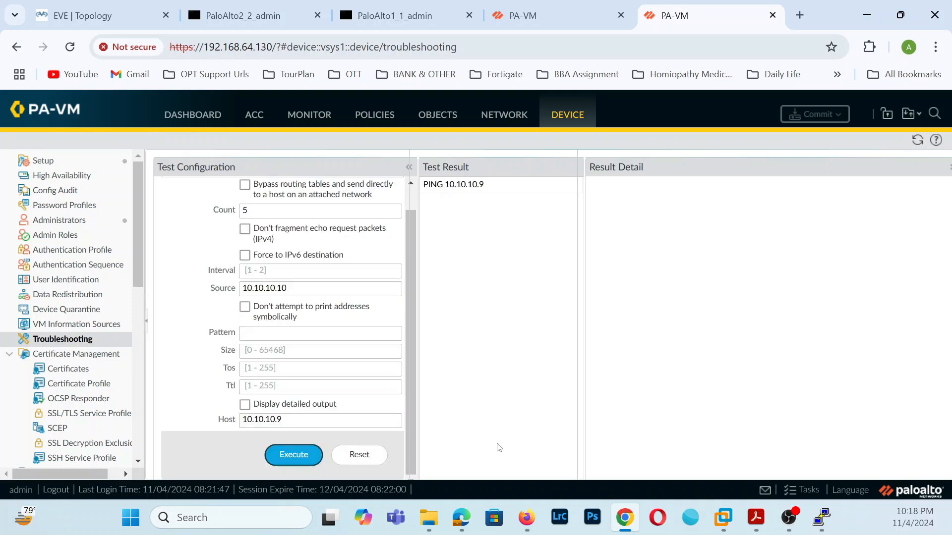
click(475, 185)
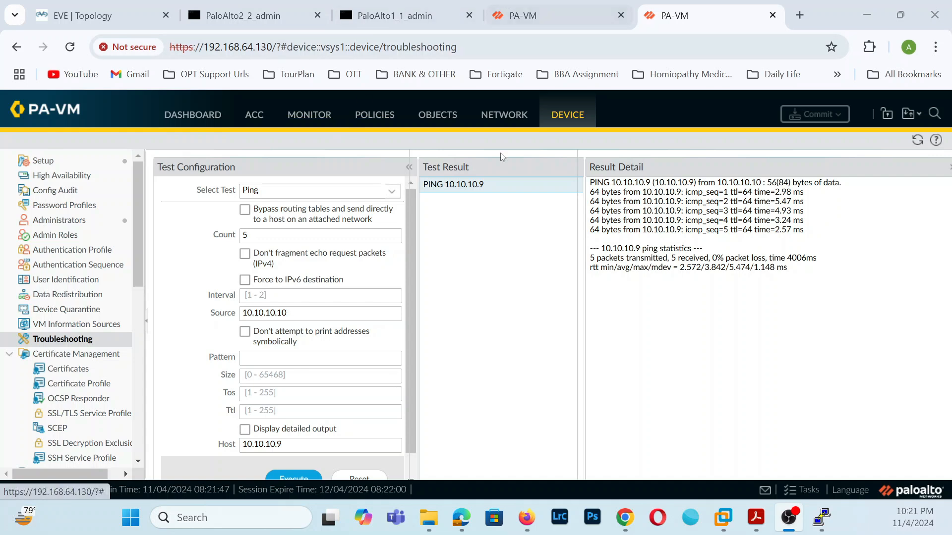
click(521, 116)
click(559, 14)
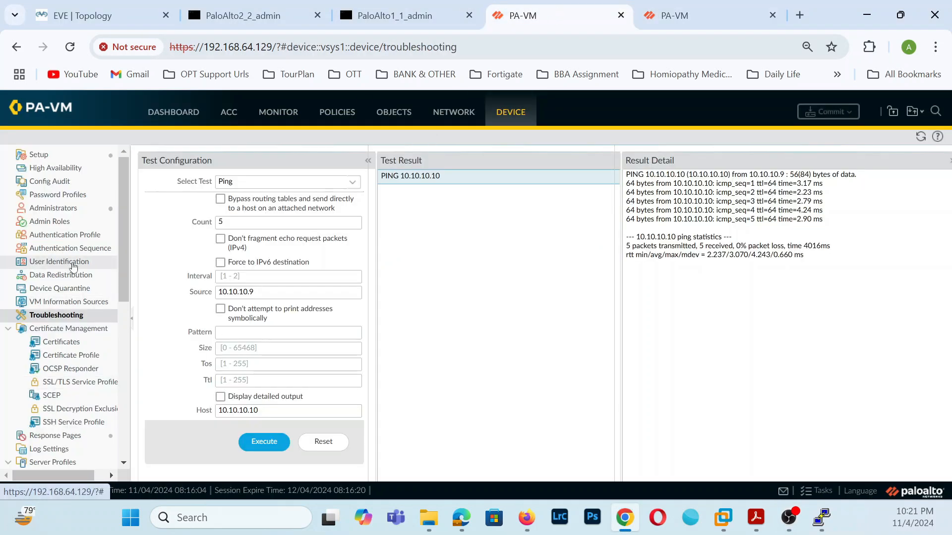
- Compare both firewalls' interfaces against the lab topology, then go to IKE Crypto profiles
click(446, 116)
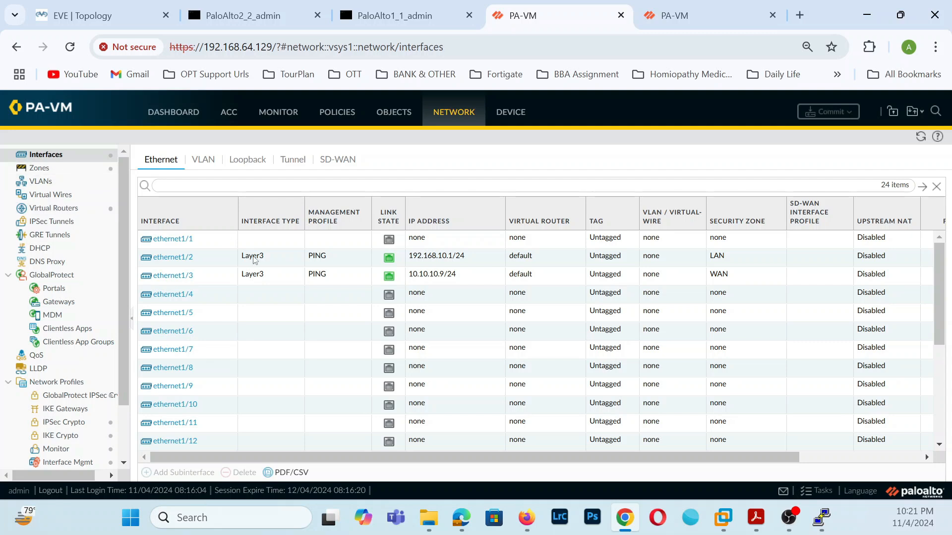
click(99, 15)
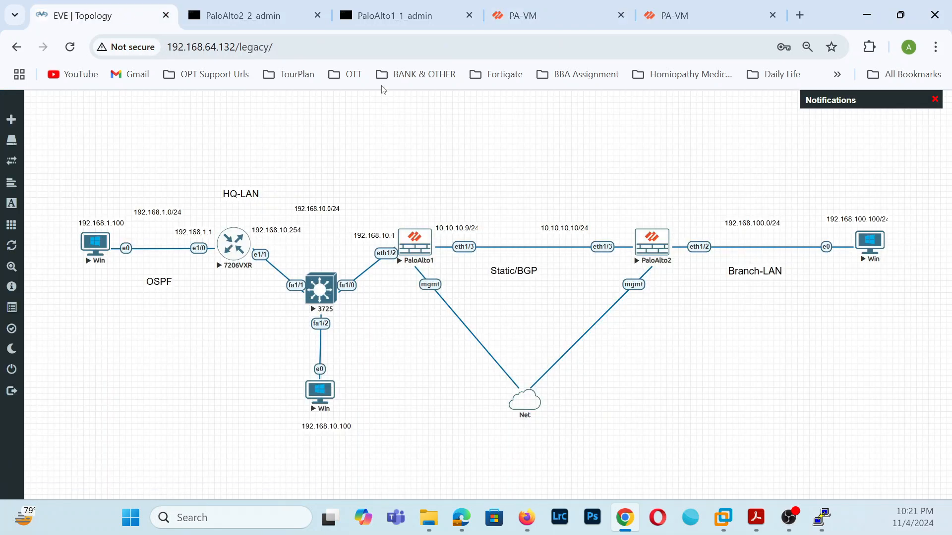
click(710, 15)
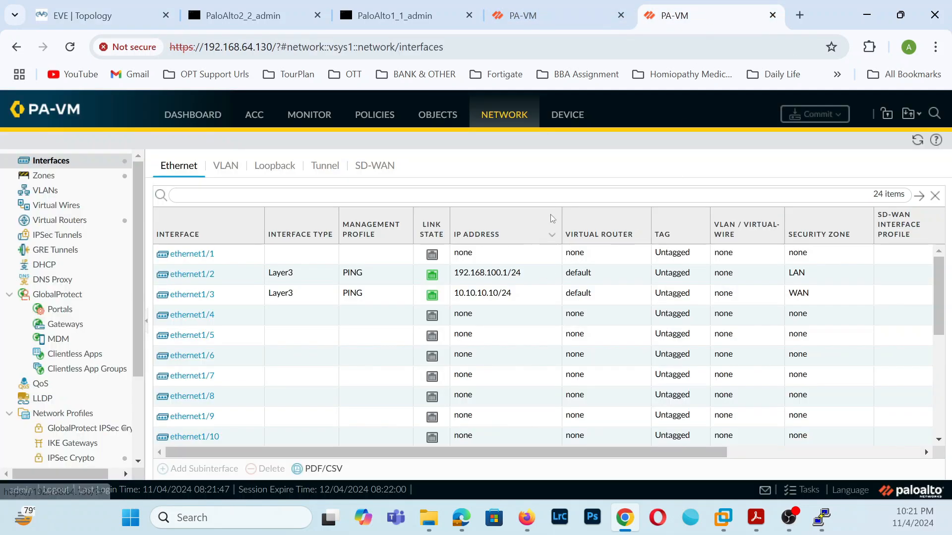
click(99, 16)
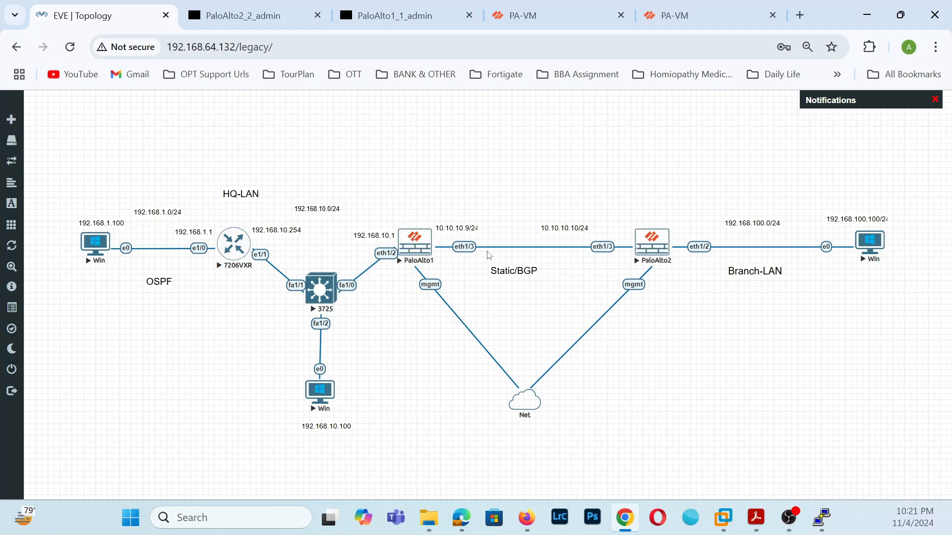
click(573, 14)
scroll(64, 389, down, 3)
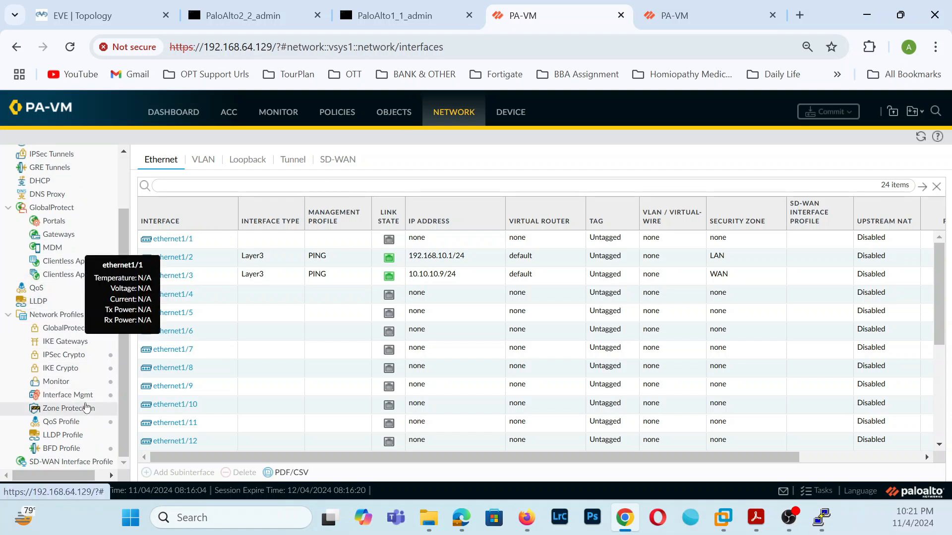
scroll(75, 322, up, 3)
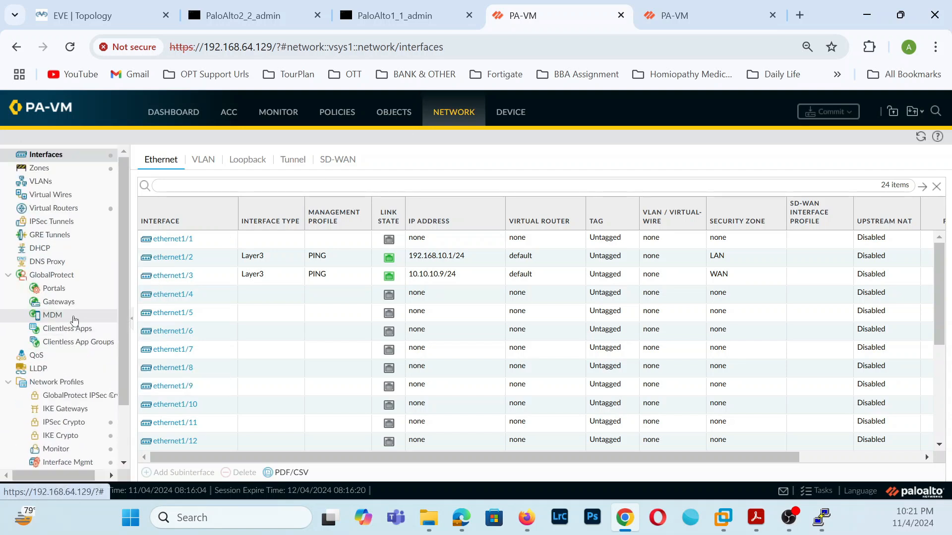
scroll(59, 387, down, 3)
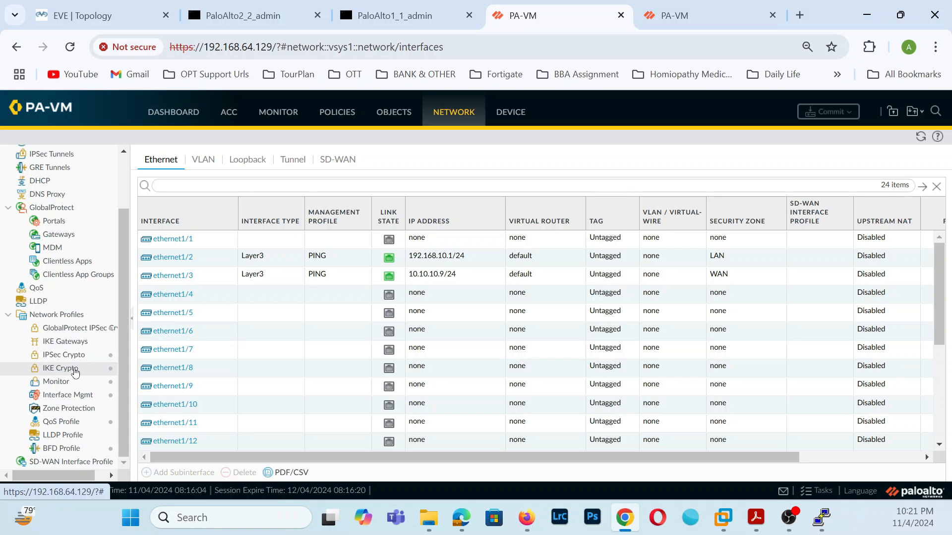
click(74, 370)
- View IPSec Crypto, dismiss the welcome and telemetry prompts, and reach the empty IKE Gateways list
click(79, 355)
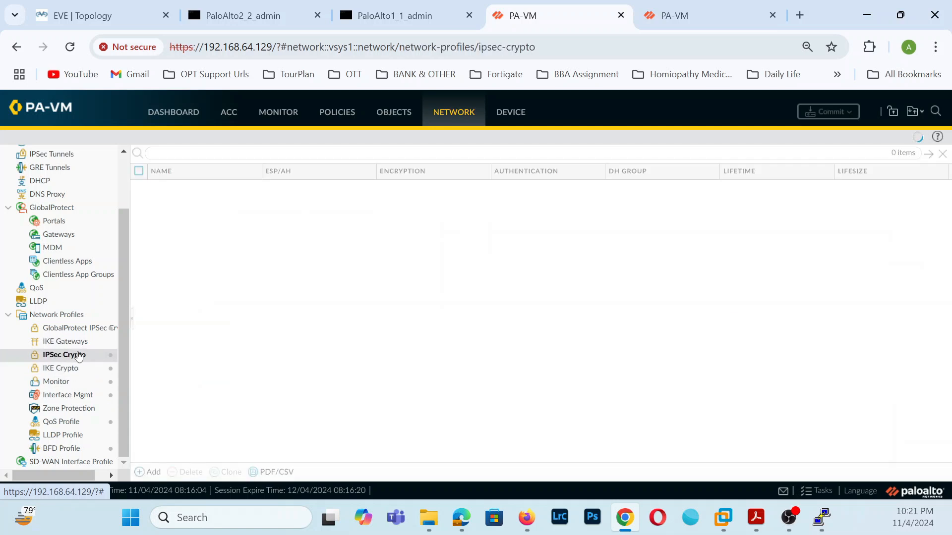
click(82, 344)
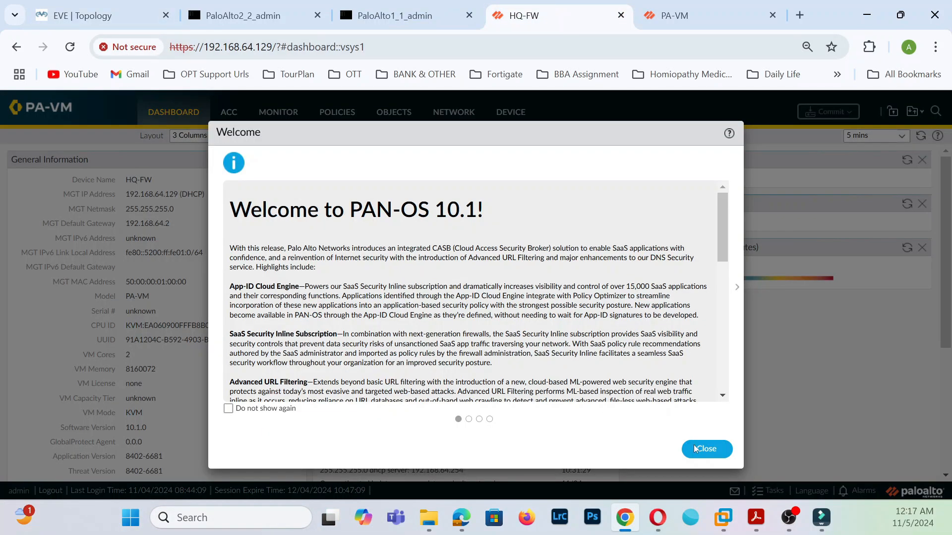
click(700, 449)
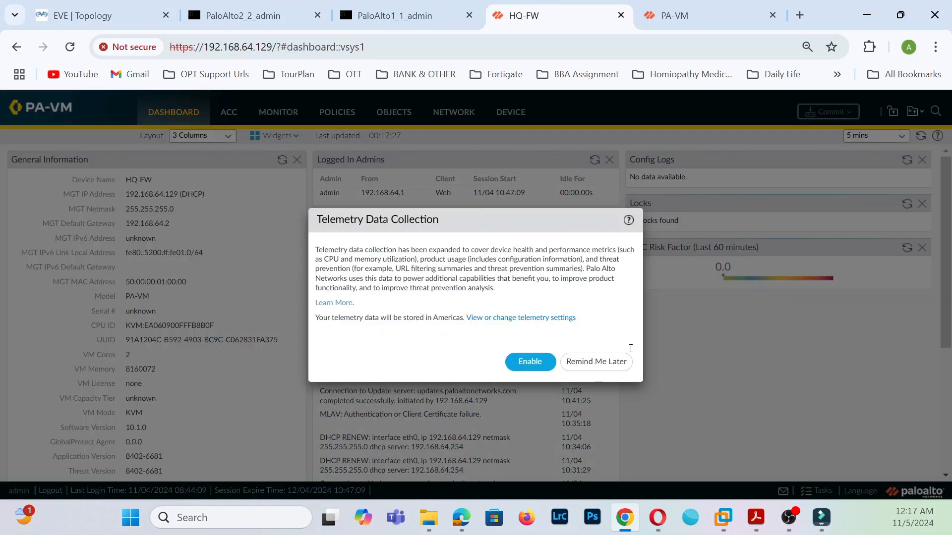
click(601, 366)
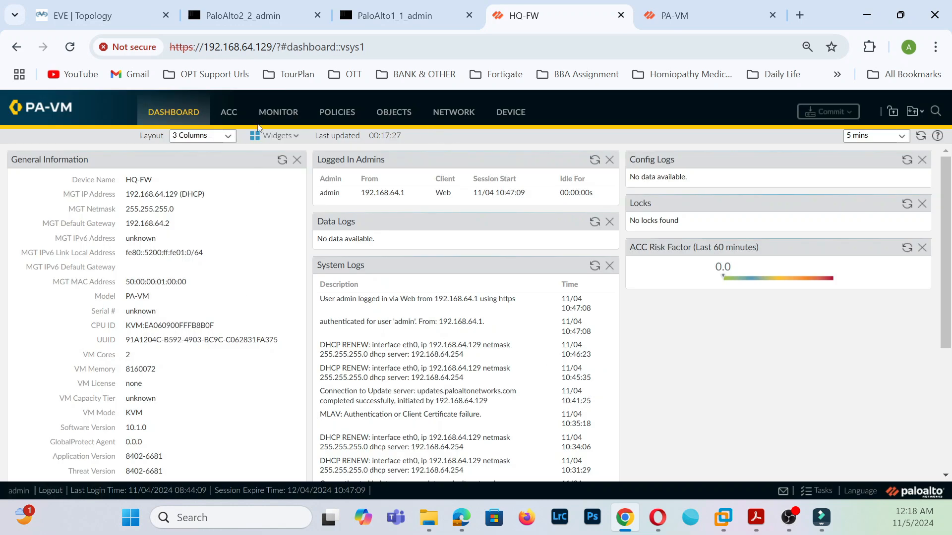
click(454, 115)
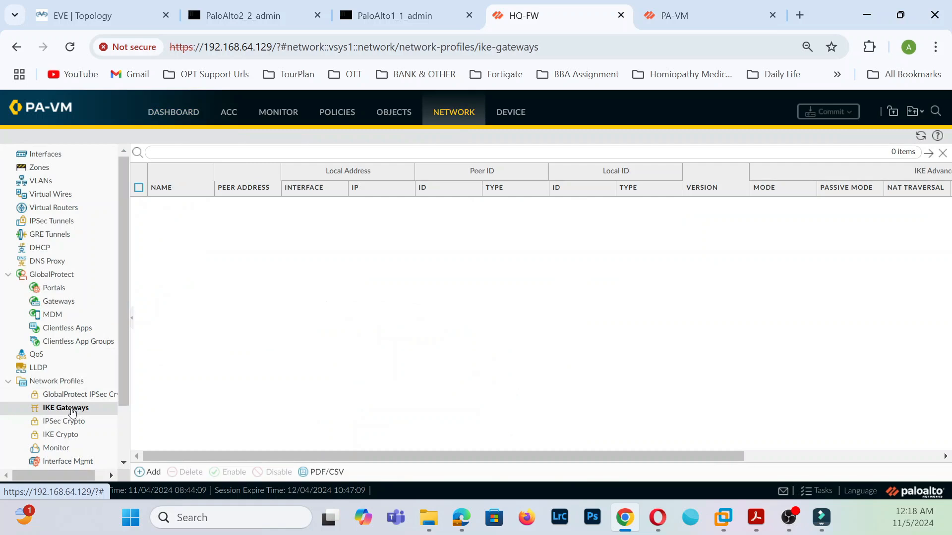
scroll(102, 395, down, 2)
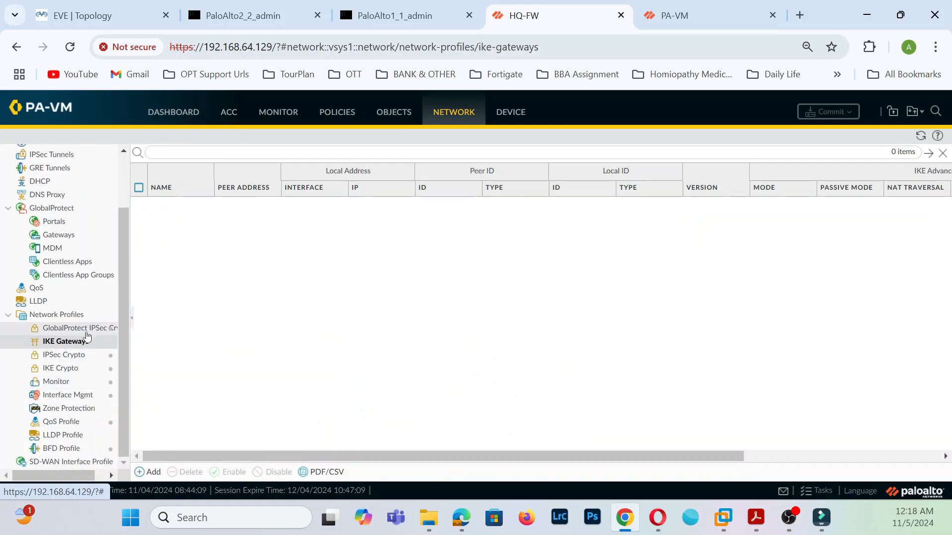
- Start IKEv2-only gateway BranchS2SVPN on ethernet1/3 with local IP 10.10.10.9/24
click(150, 471)
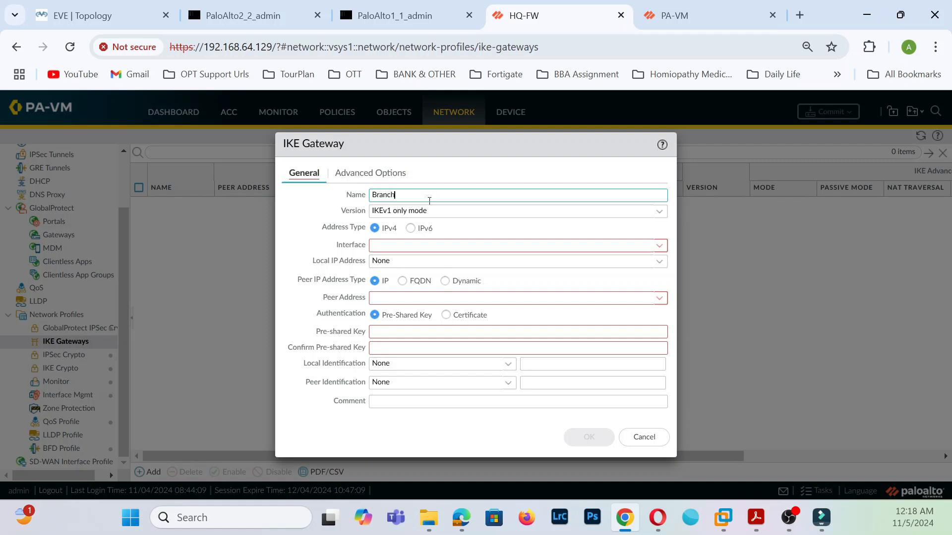
text(2SVPN)
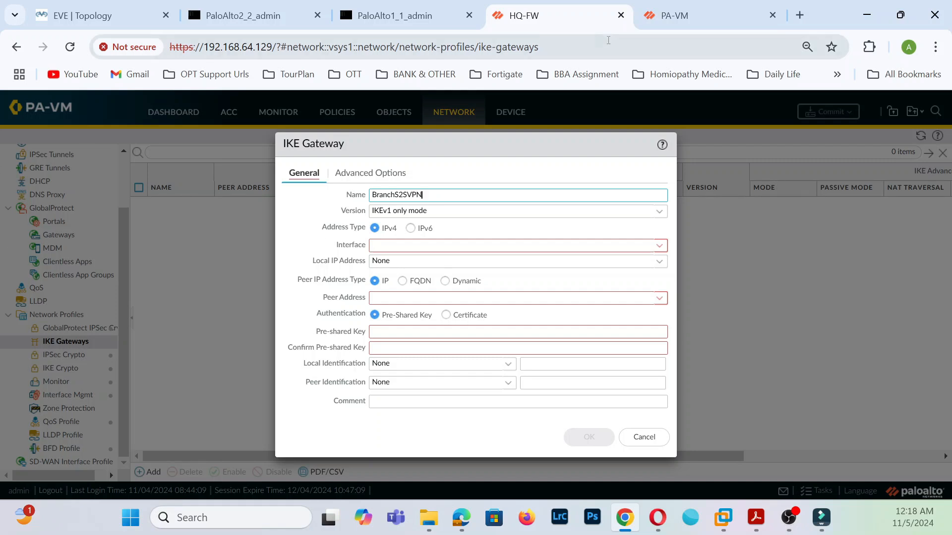
click(652, 214)
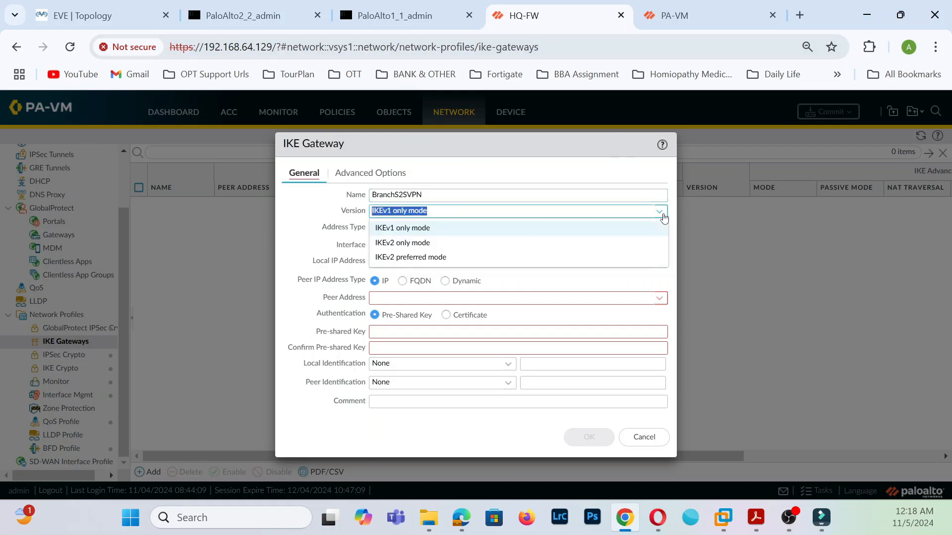
click(449, 242)
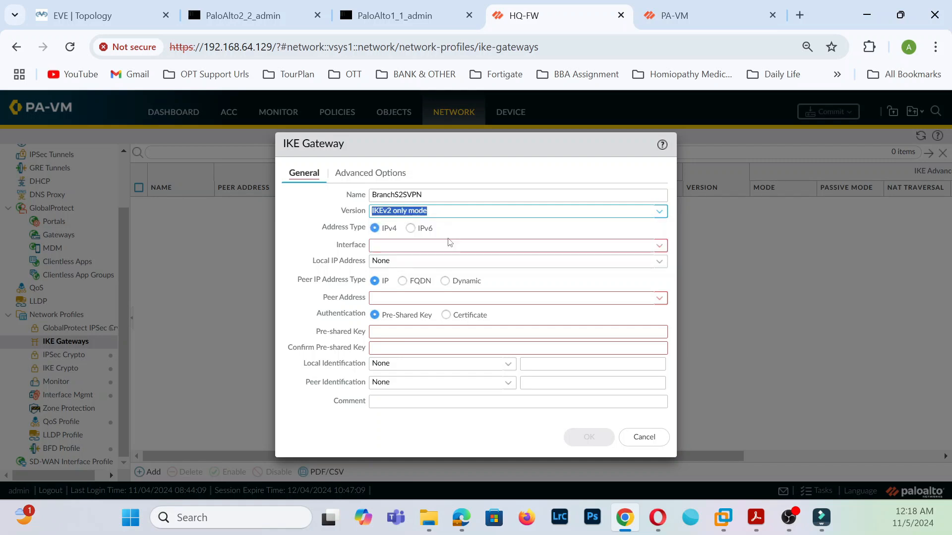
click(658, 246)
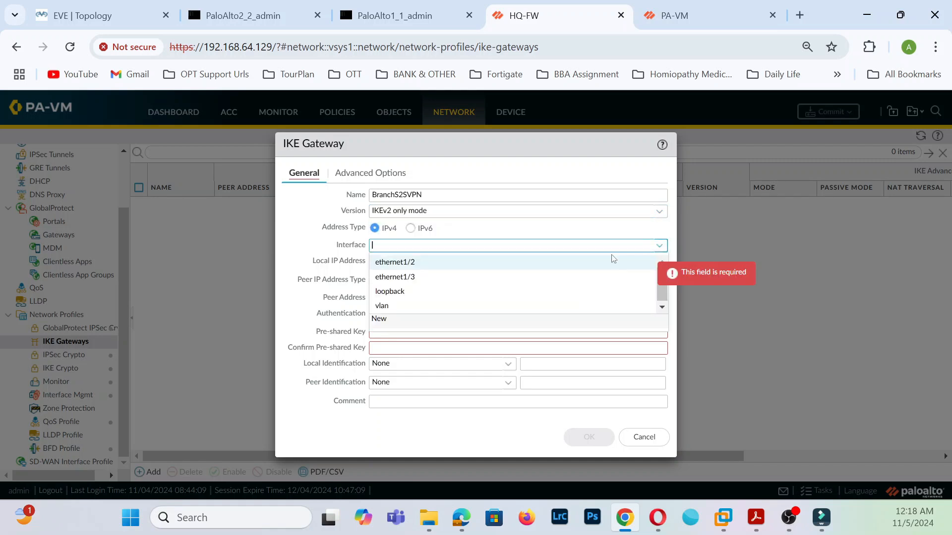
click(399, 276)
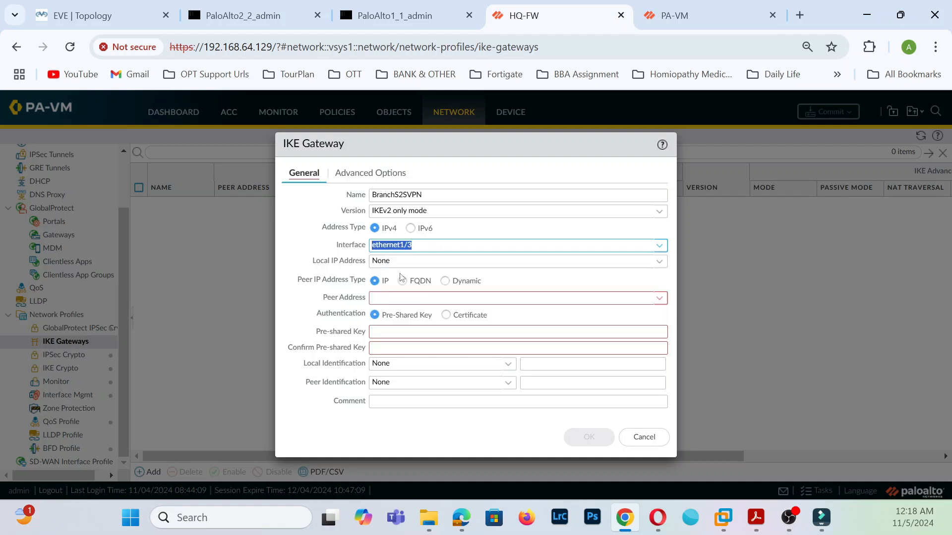
click(658, 261)
click(424, 293)
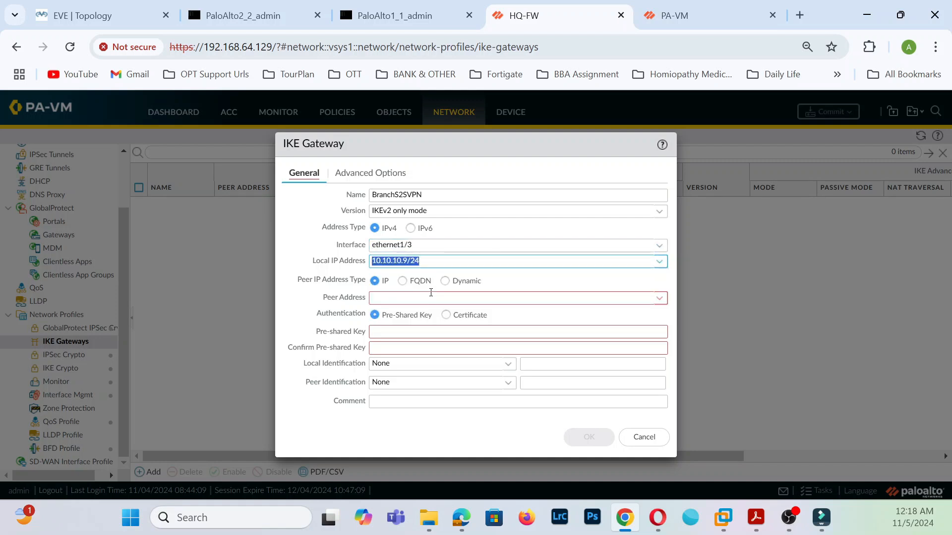
- Set peer 10.10.10.10, enter and confirm the pre-shared key, and save the gateway
click(659, 298)
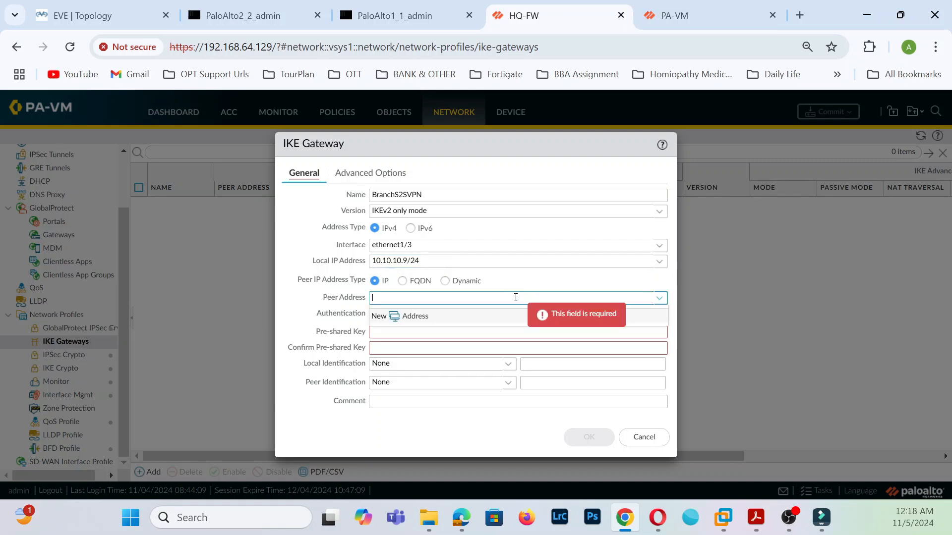
text(10.10.10.10)
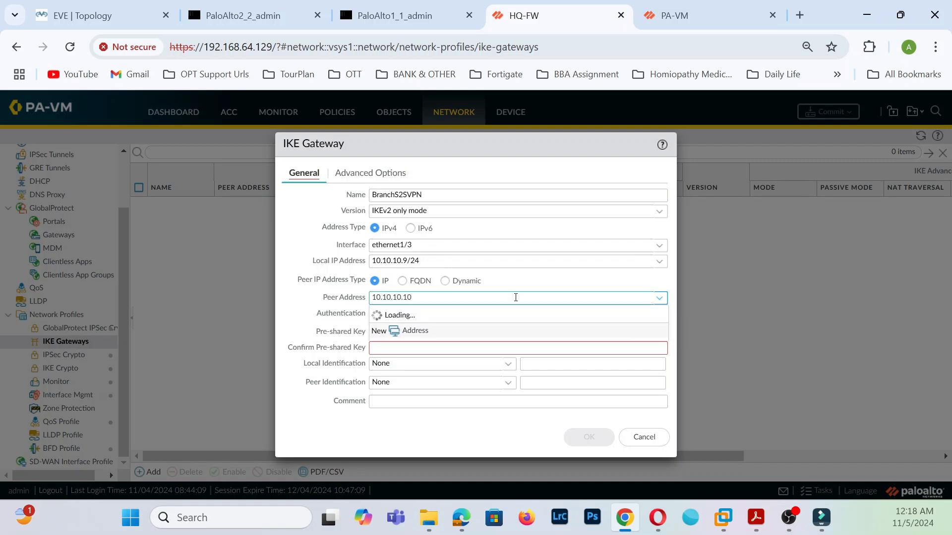
click(404, 332)
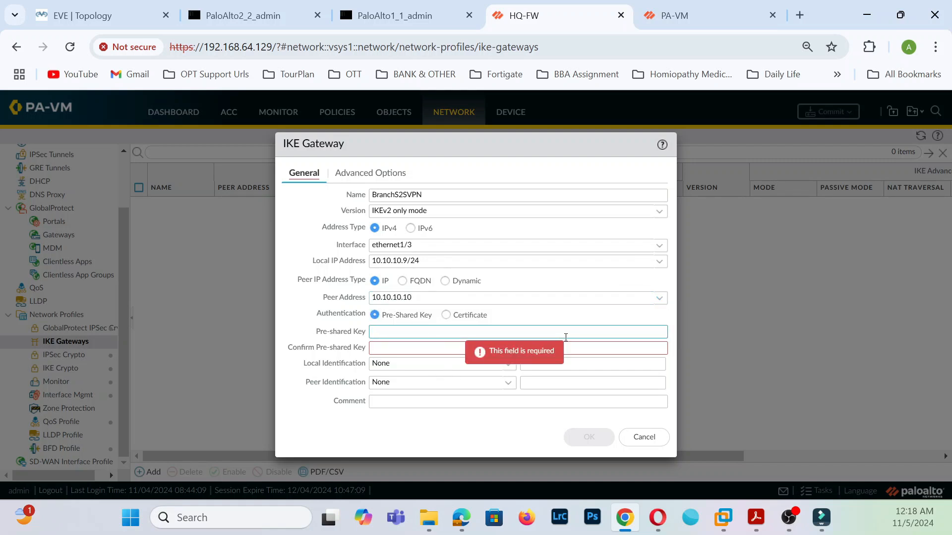
text(pa•••••••)
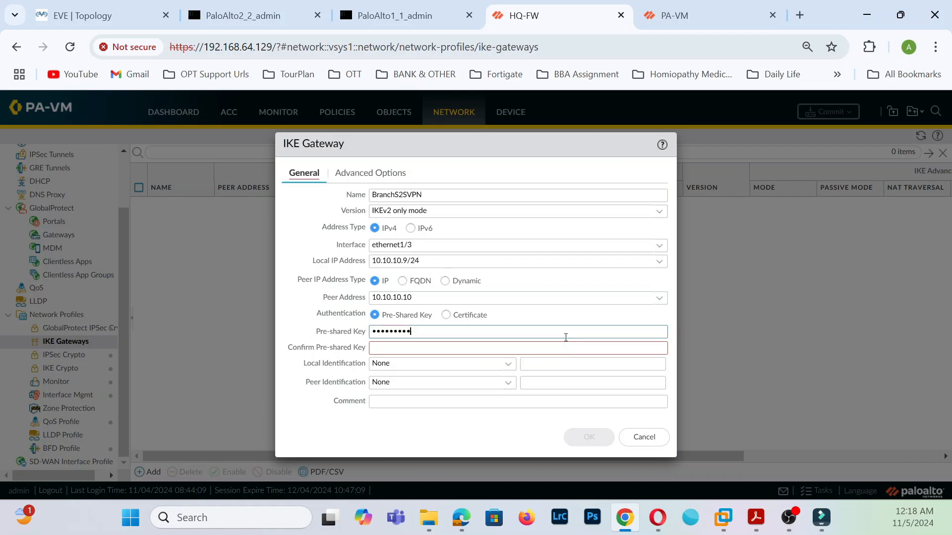
click(515, 347)
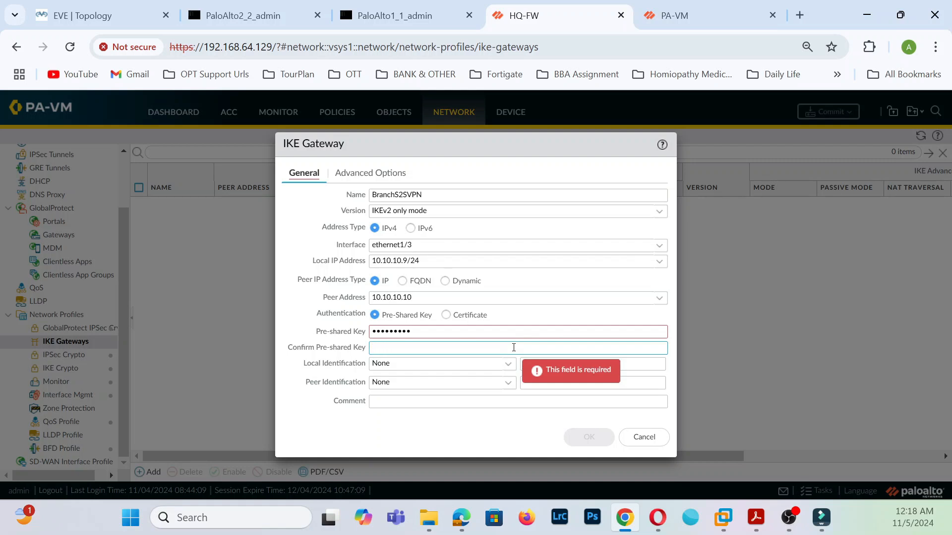
text(•••••••••)
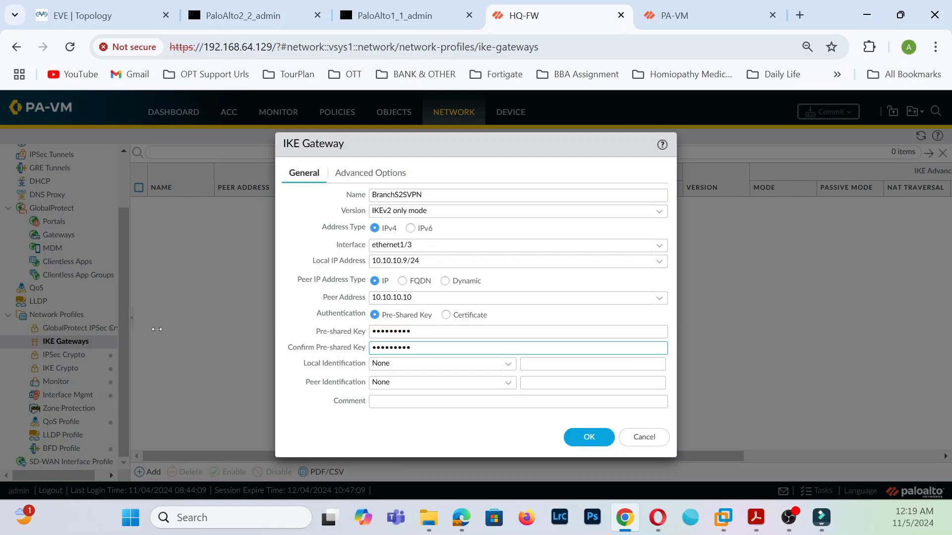
click(597, 443)
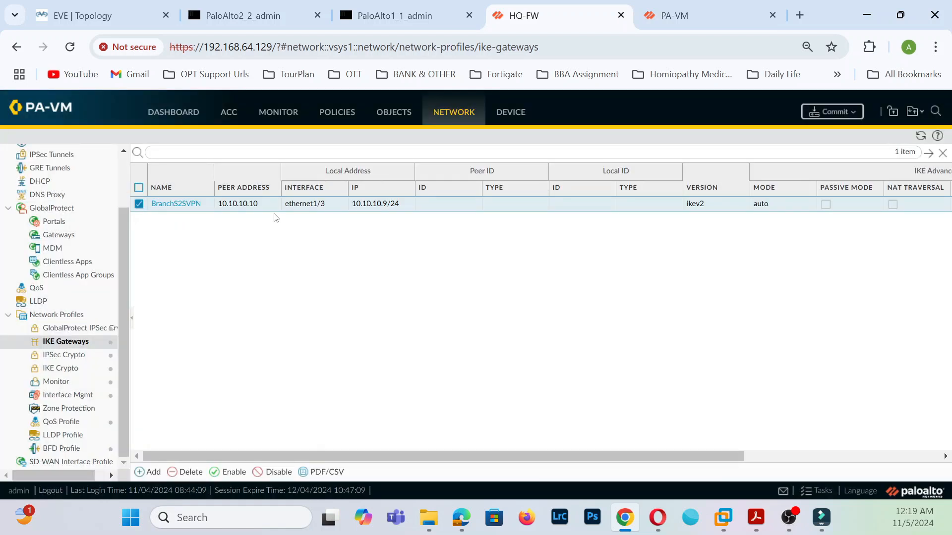
- From the BranchS2SVPN gateway's advanced options, create a new IKE crypto profile
click(177, 207)
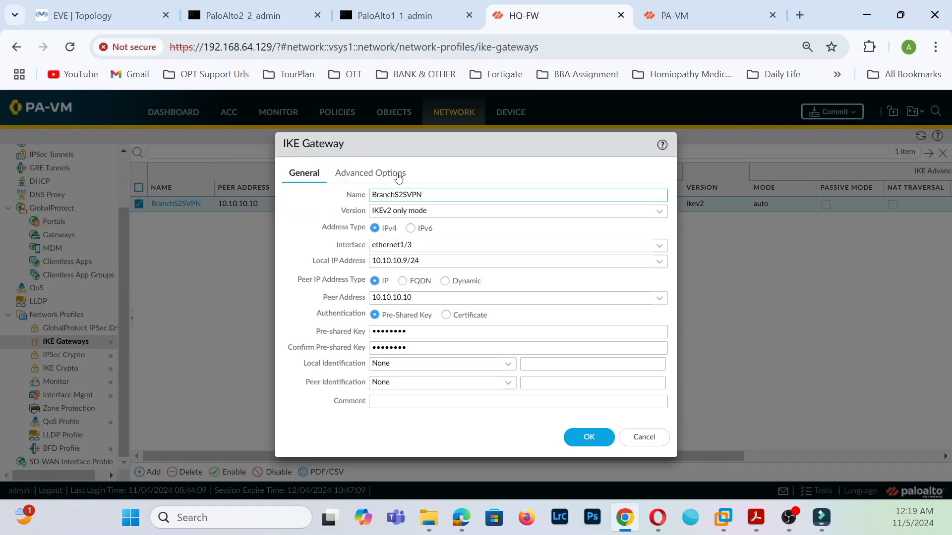
click(396, 176)
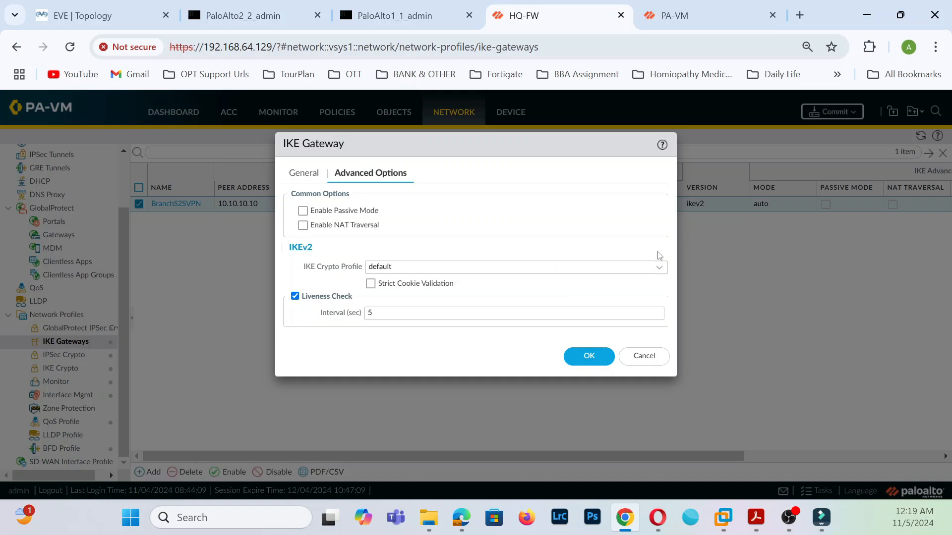
click(659, 267)
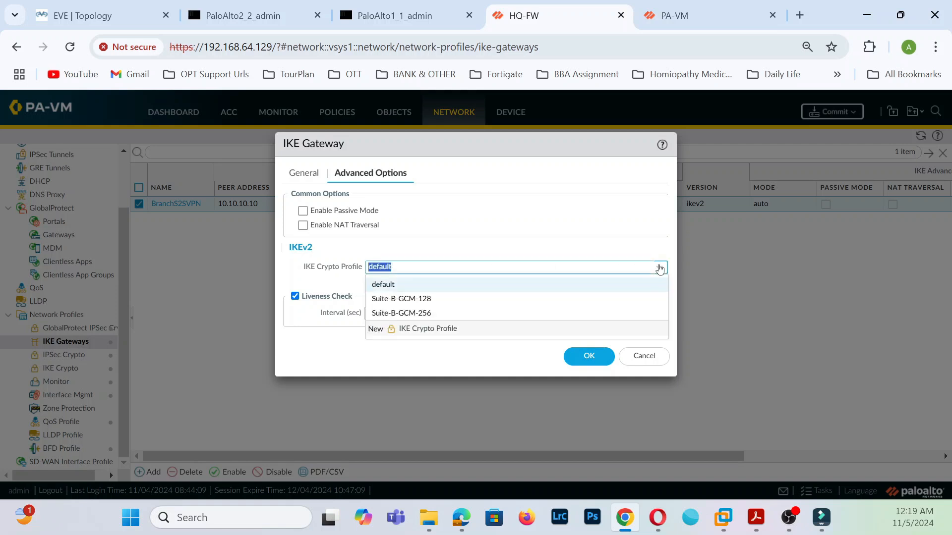
click(428, 335)
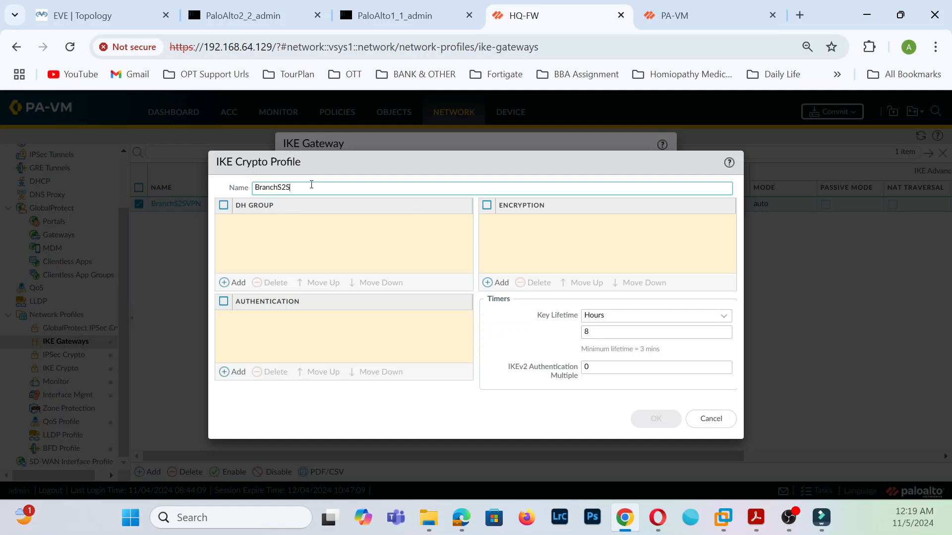
- Name the profile BranchS2SVPNCP and add DH group20, sha512 authentication and aes-256-cbc encryption
text(NCP)
click(367, 239)
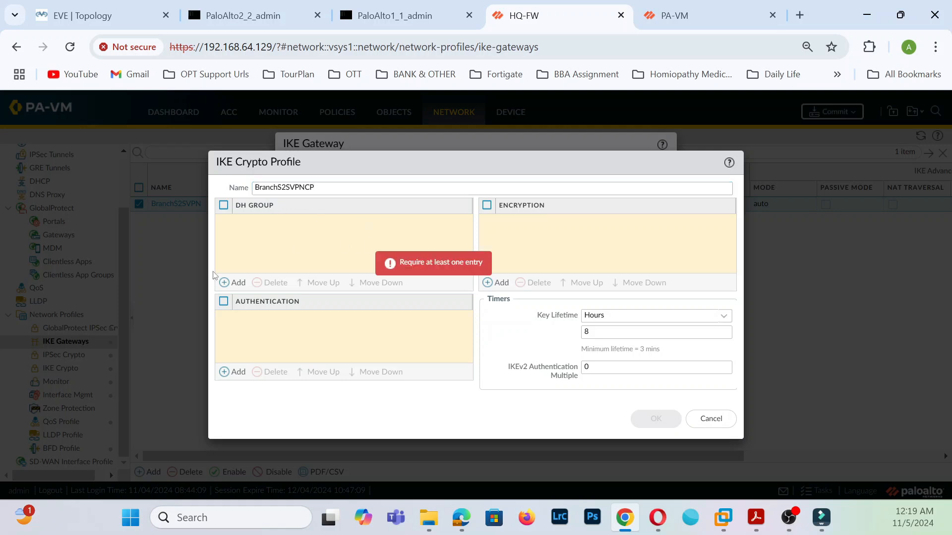
click(242, 281)
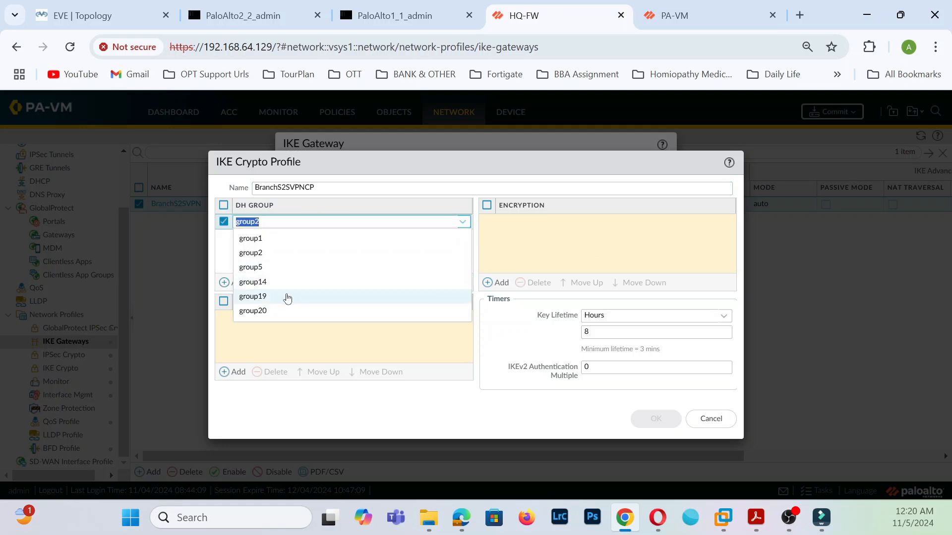
click(276, 310)
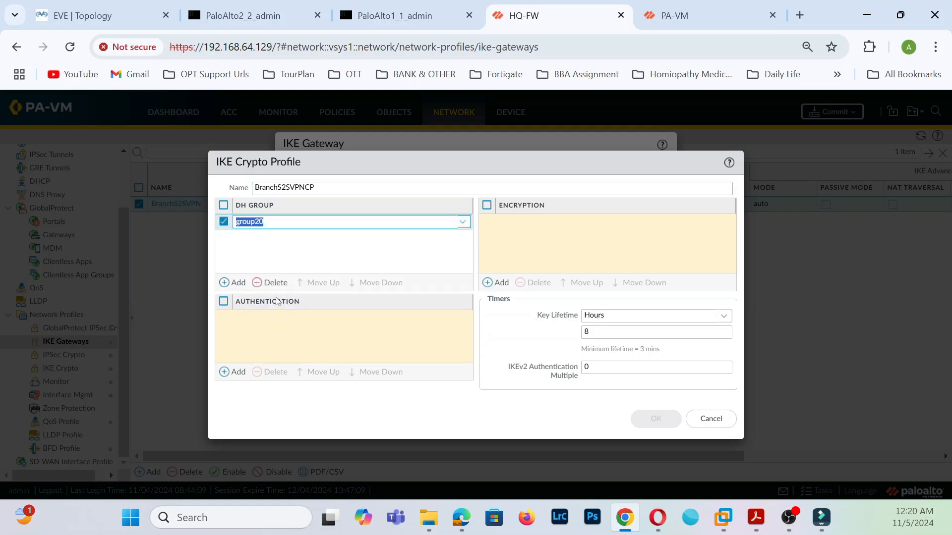
click(240, 373)
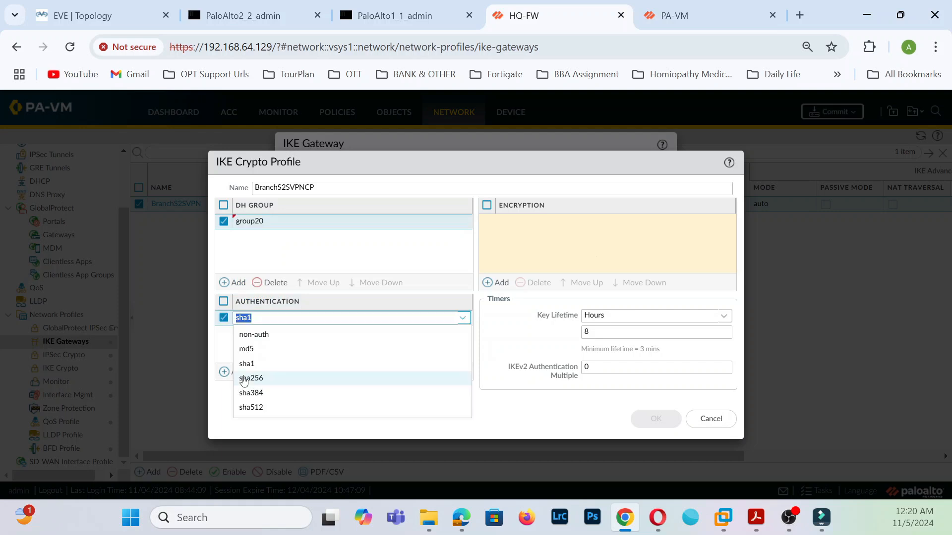
click(263, 407)
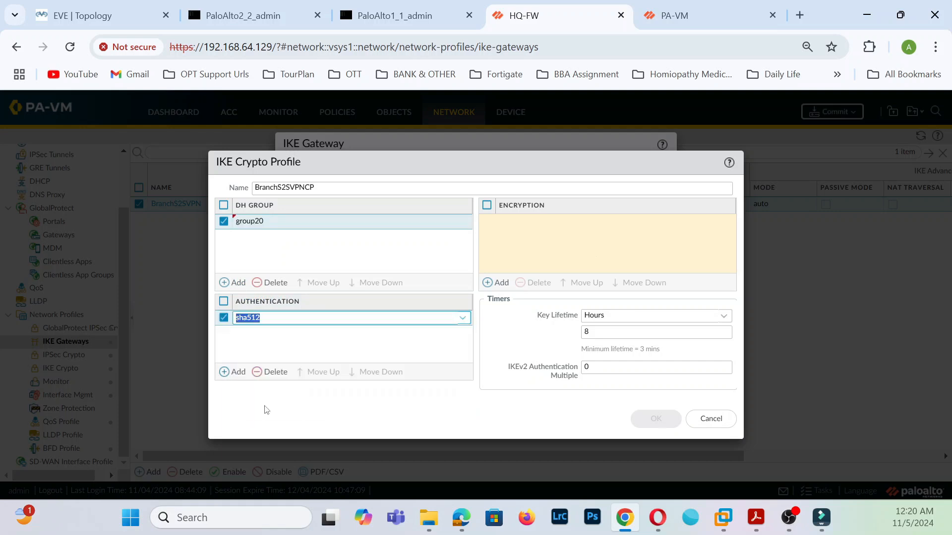
click(499, 283)
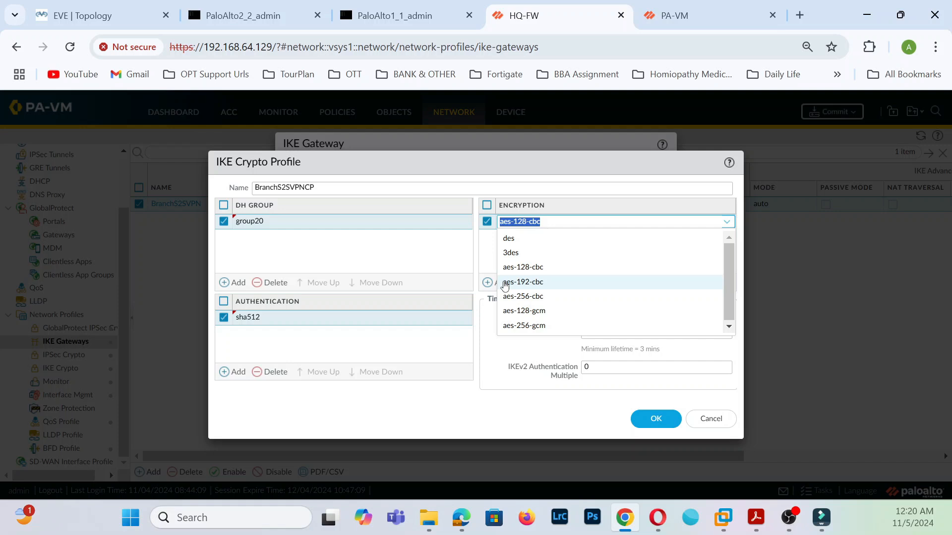
click(545, 302)
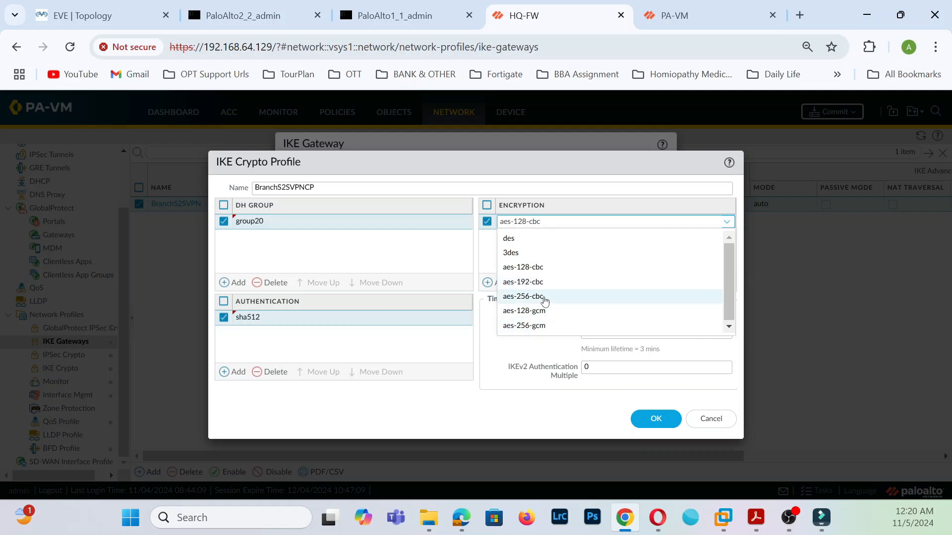
click(545, 297)
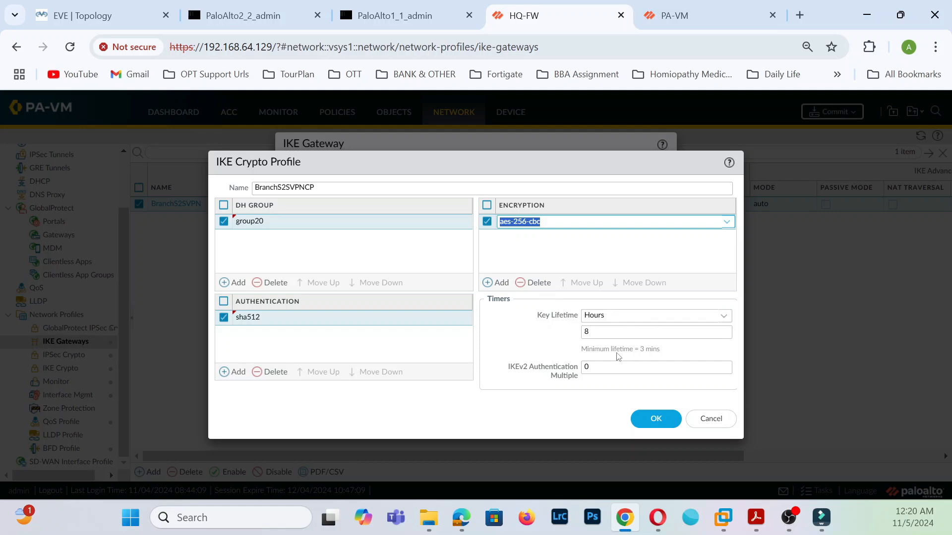
- Try a seconds-based key lifetime, then switch the unit back to Hours and clear the value
click(714, 318)
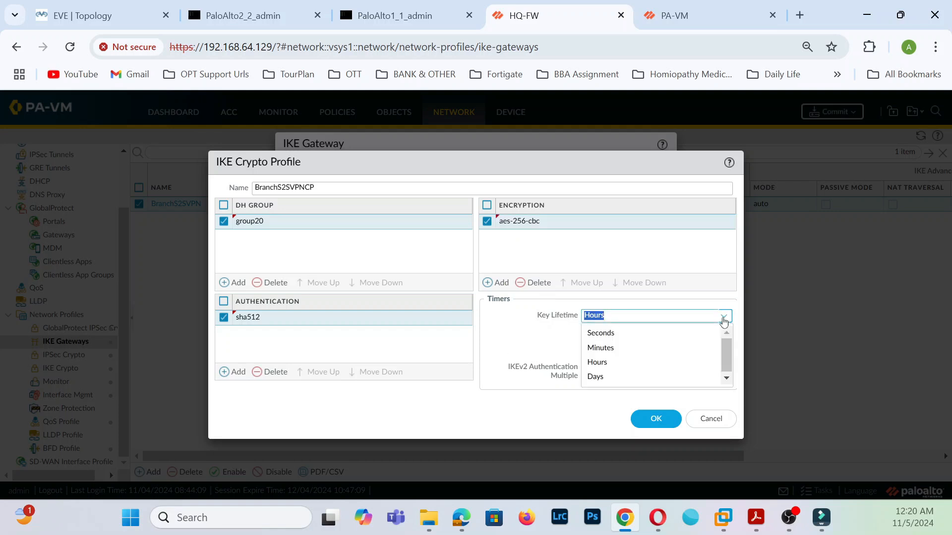
click(612, 347)
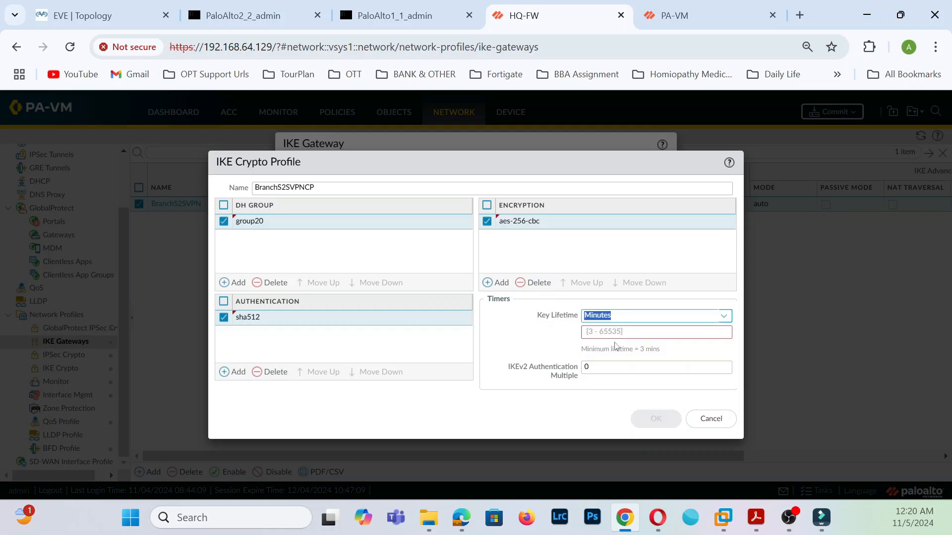
click(722, 316)
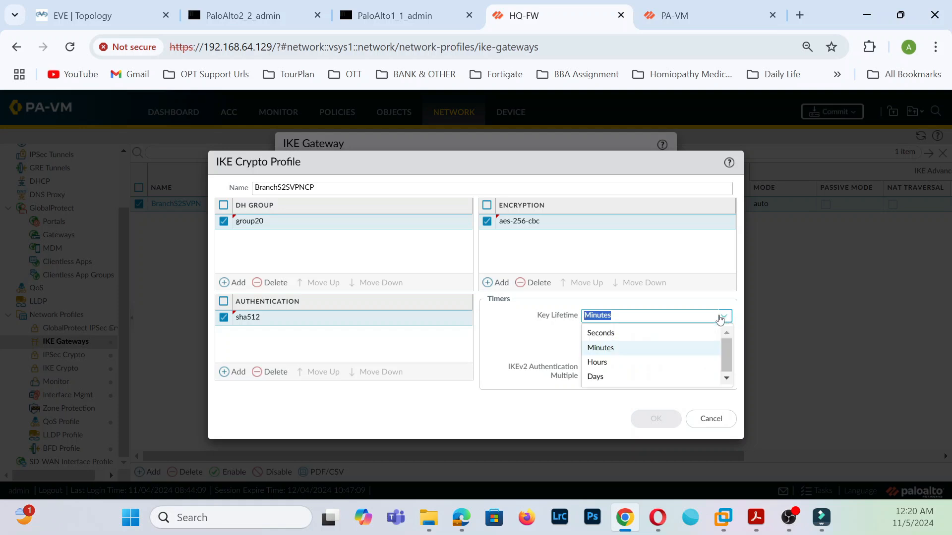
click(631, 333)
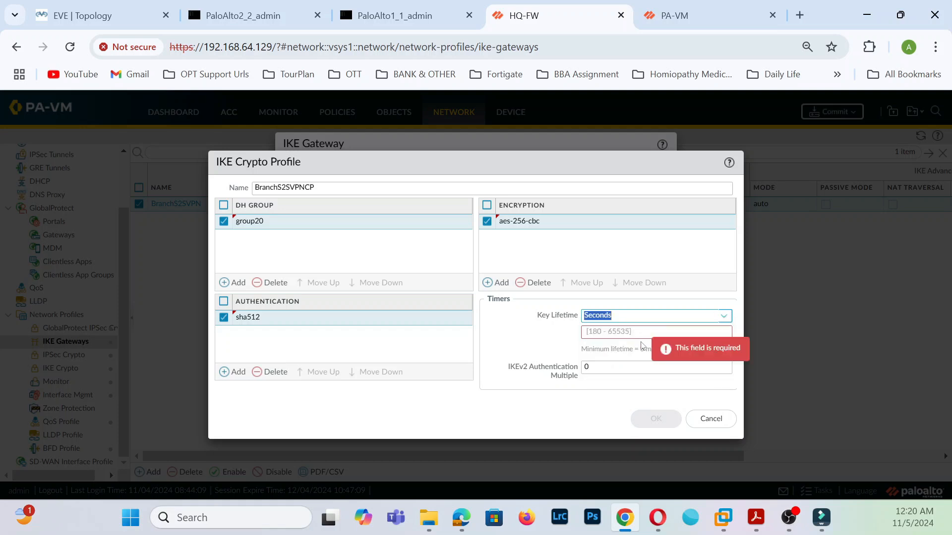
click(651, 333)
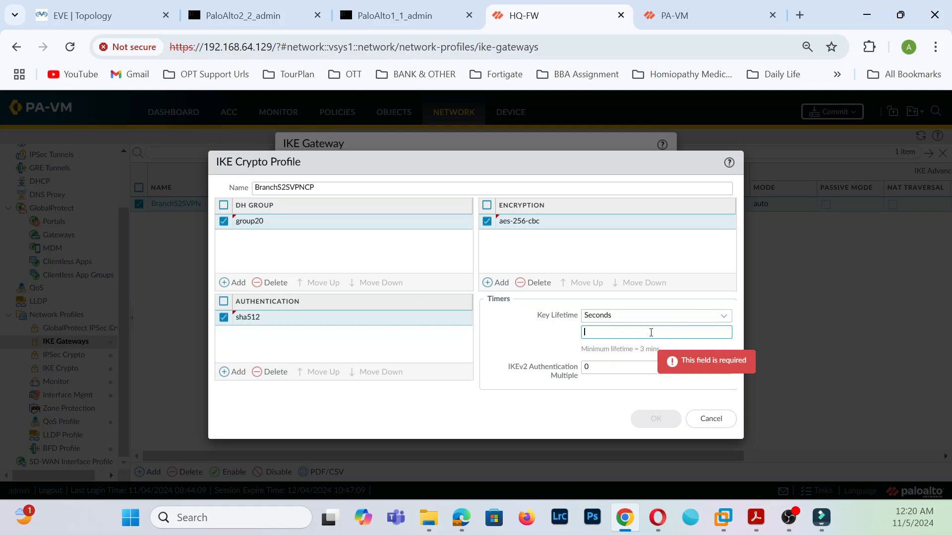
text(8600)
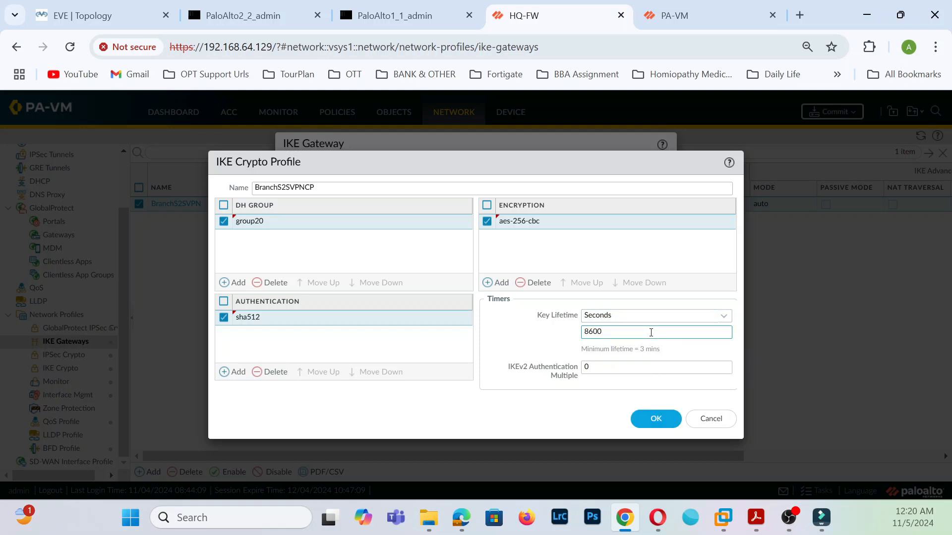
text(0)
click(685, 362)
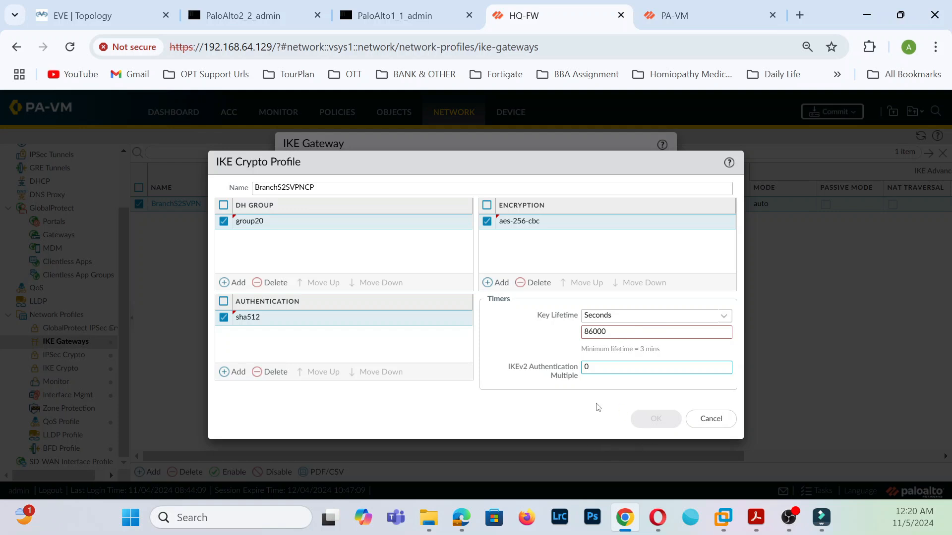
click(531, 340)
click(622, 332)
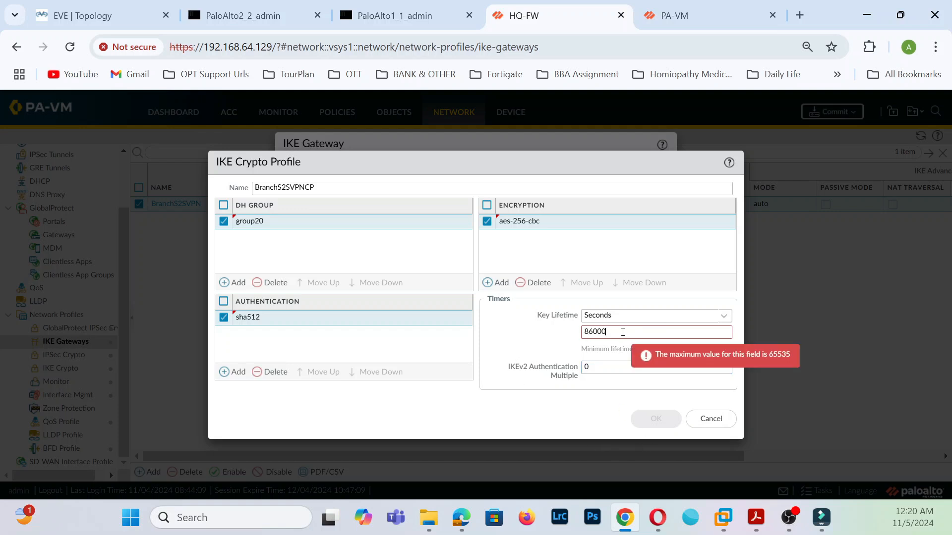
key(BackSpace)
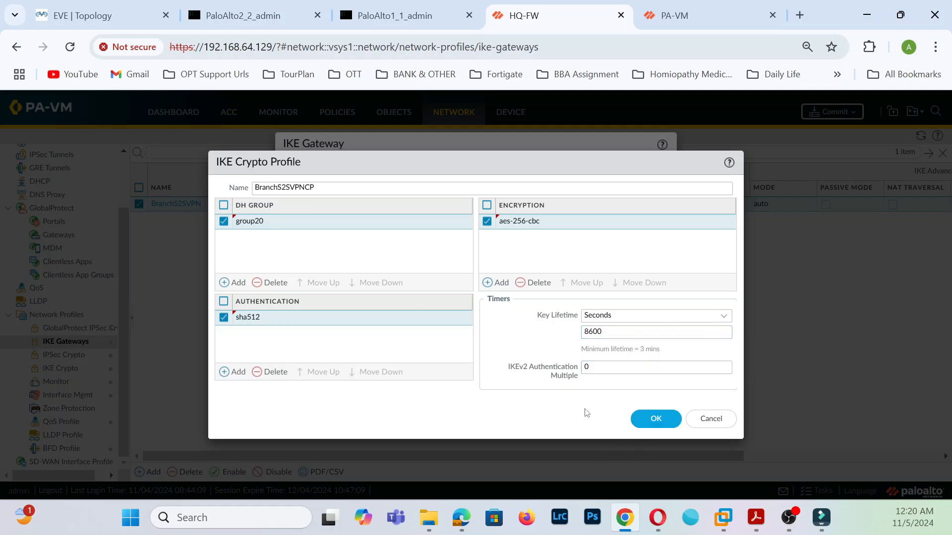
click(719, 318)
click(613, 361)
click(633, 331)
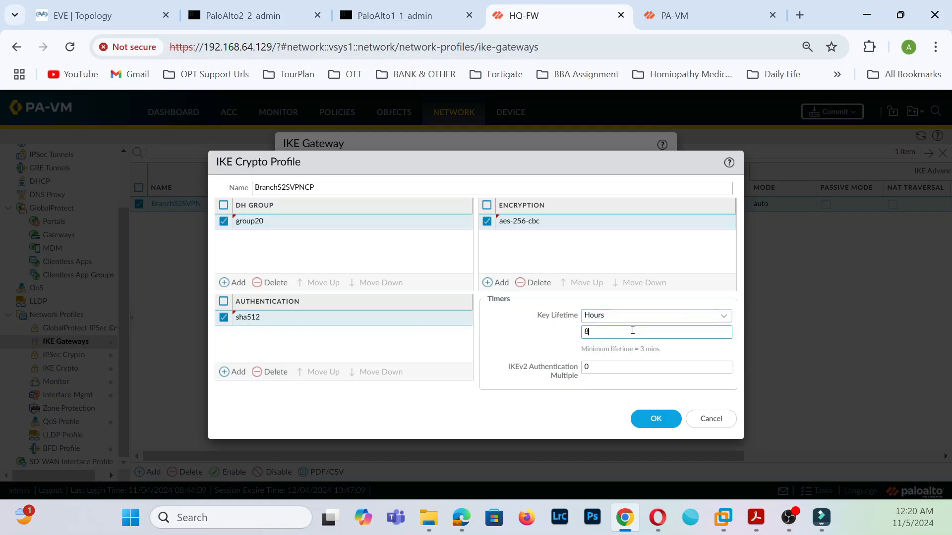
key(BackSpace)
- Enter a 2-hour key lifetime, then save the crypto profile and the BranchS2SVPN gateway
text(24)
click(662, 419)
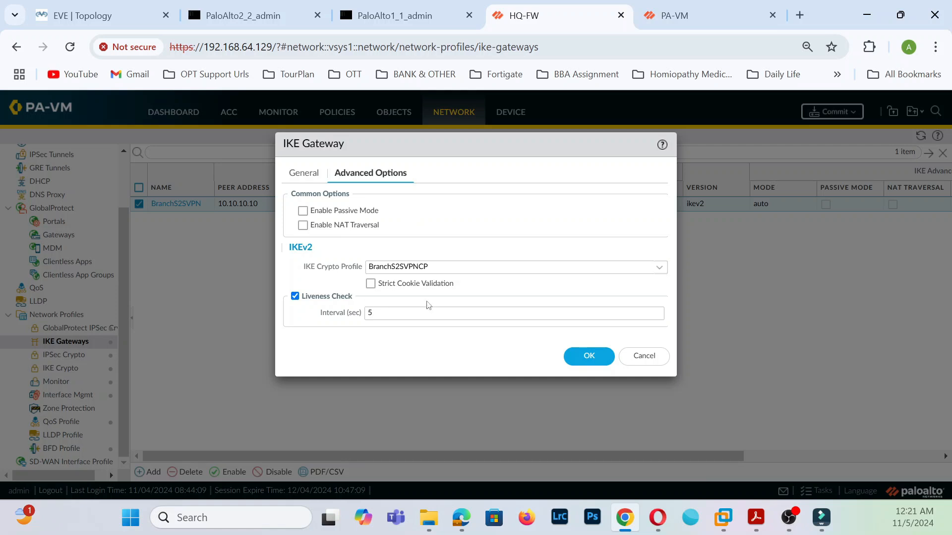
click(592, 356)
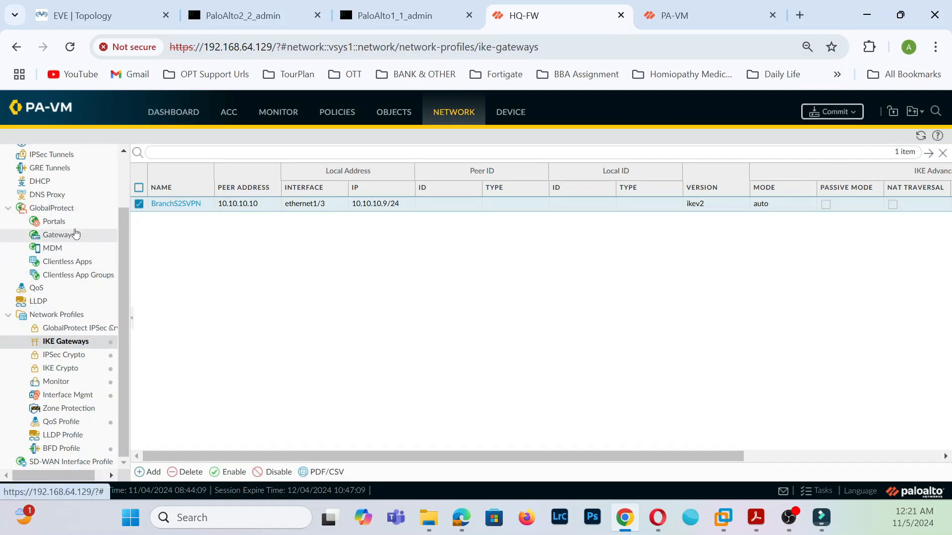
scroll(49, 221, up, 3)
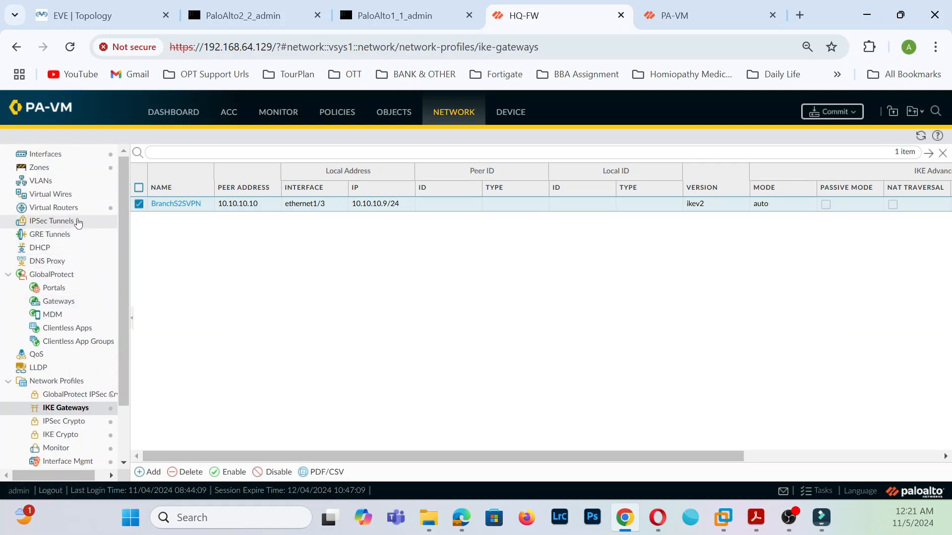
click(76, 221)
- Start an IPSec tunnel named BranchVPNS2S on the tunnel interface, then cancel it
click(145, 474)
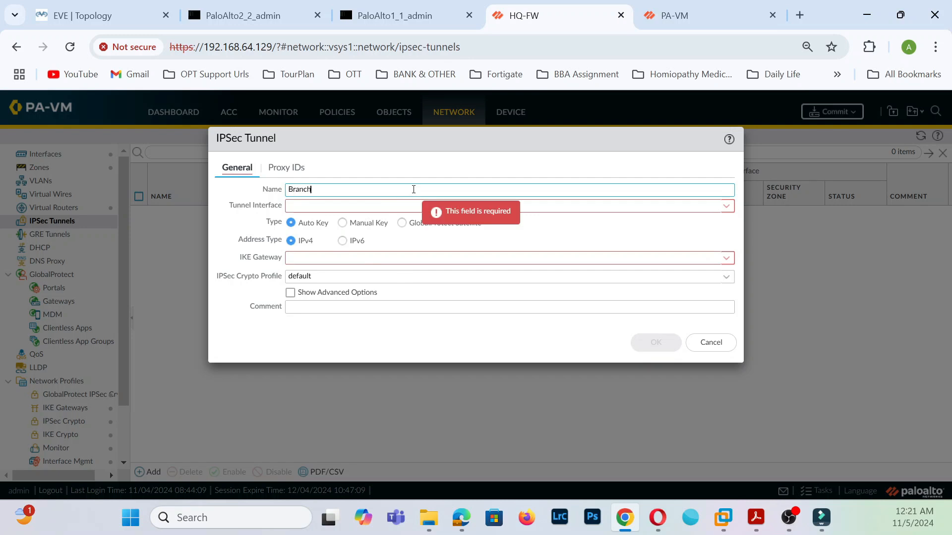
text(BranchVP)
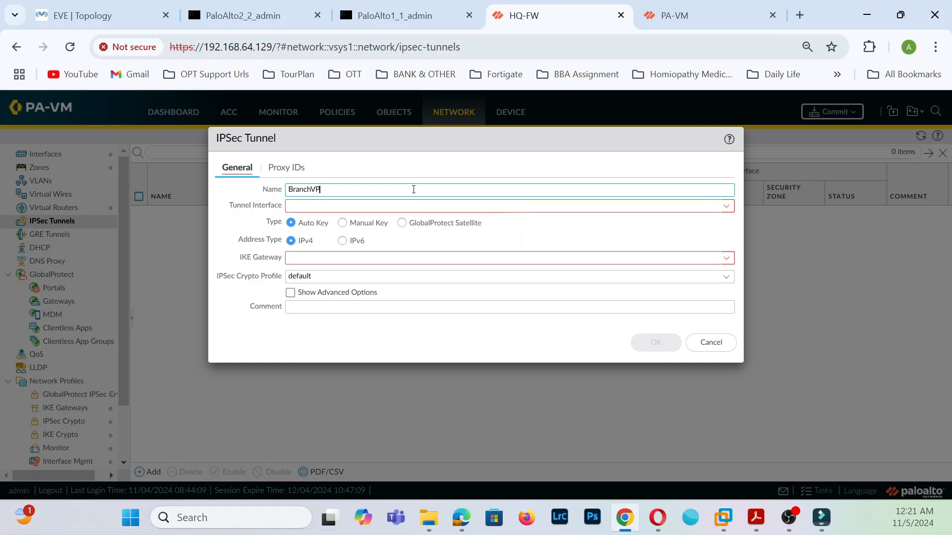
text(NS2S)
click(726, 205)
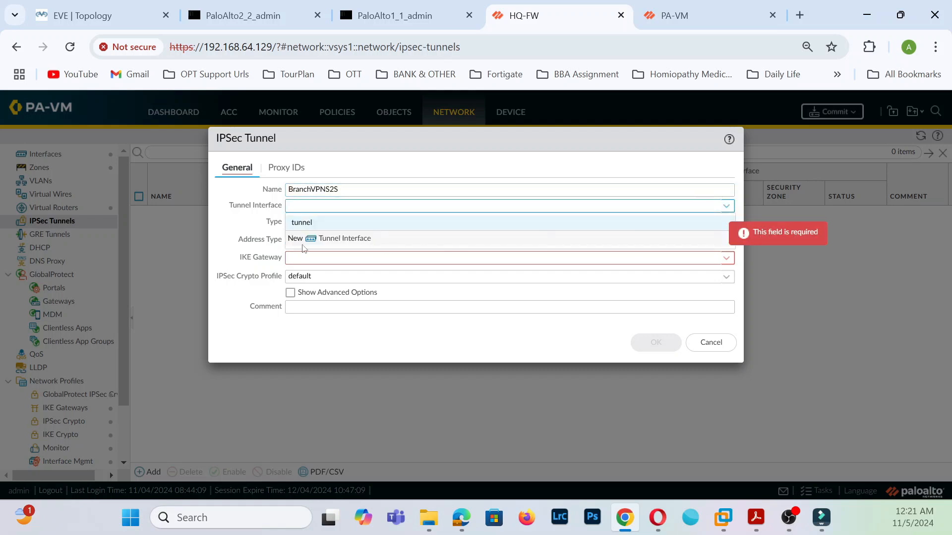
click(308, 223)
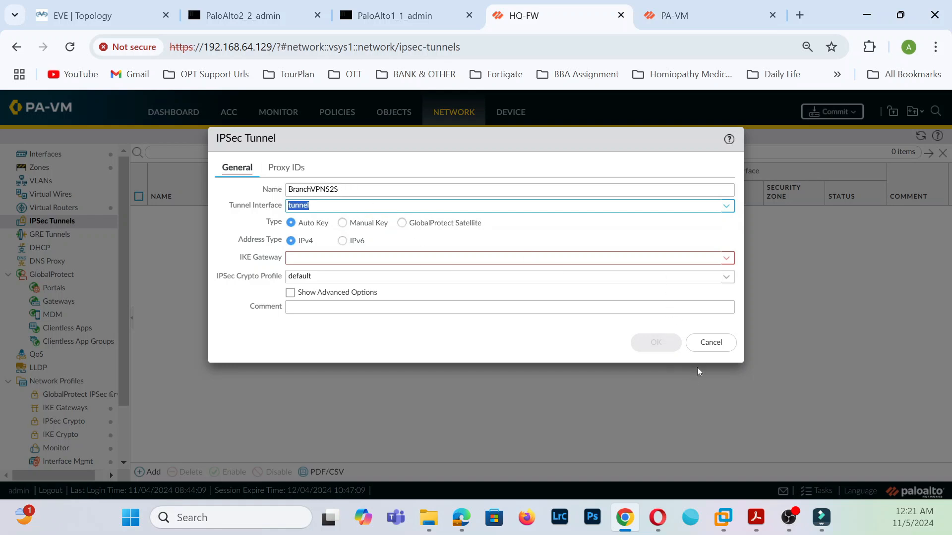
click(709, 344)
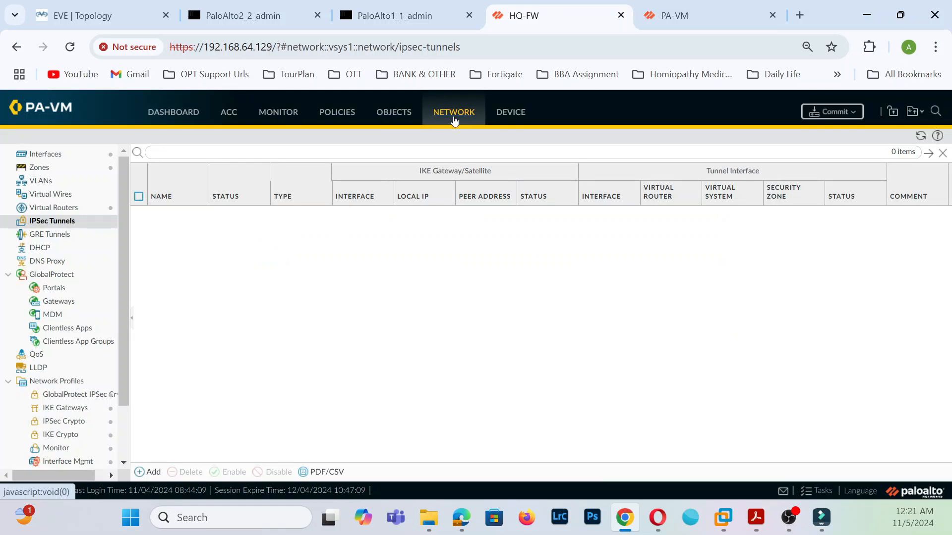
- Add tunnel interface tunnel.1 on the default virtual router
click(58, 156)
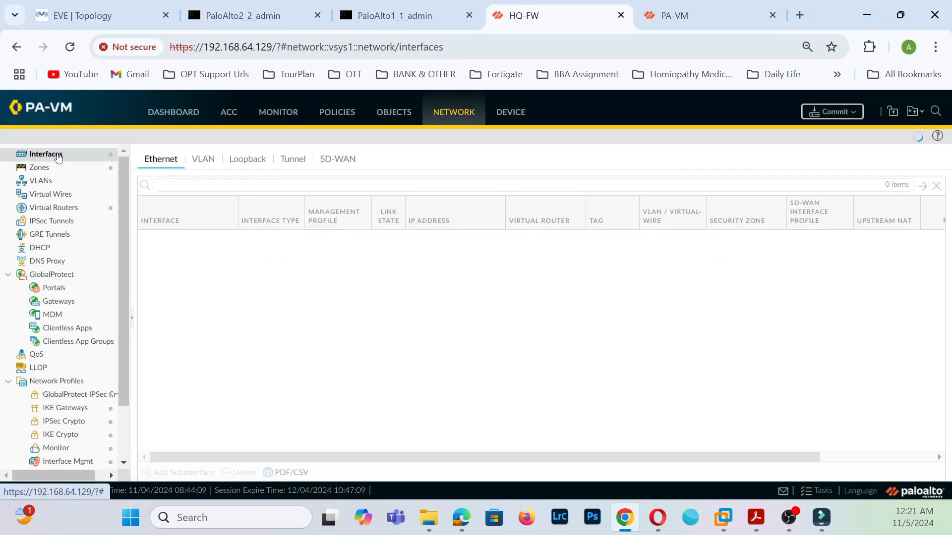
click(295, 160)
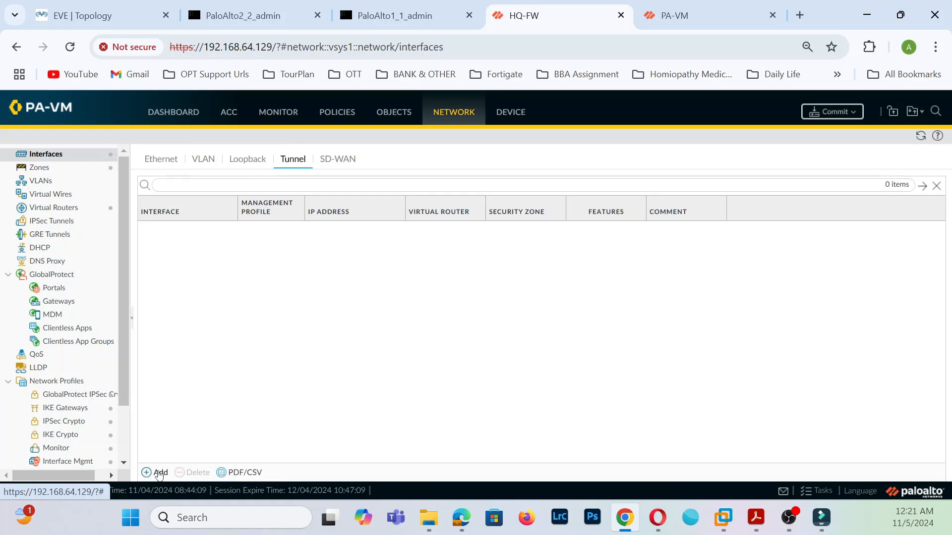
click(159, 475)
click(615, 226)
text(1)
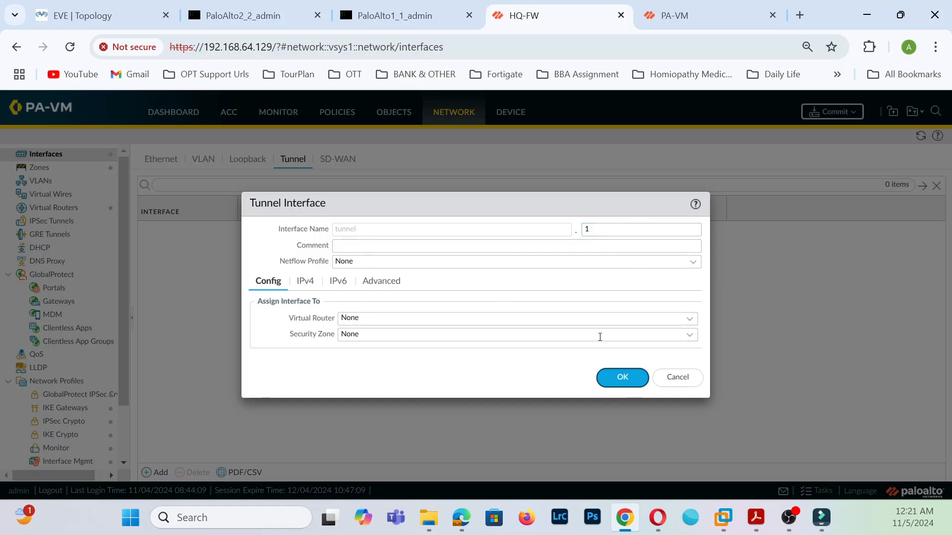
click(688, 321)
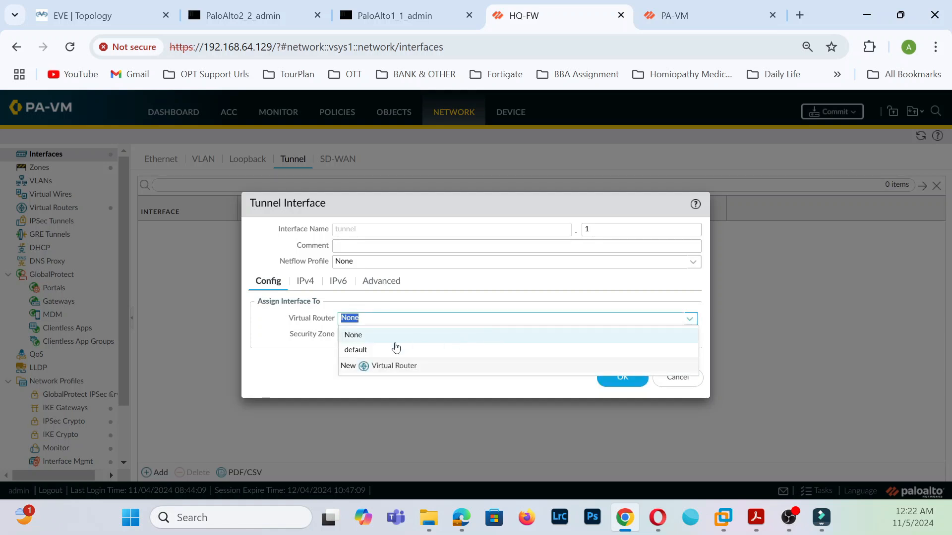
click(376, 351)
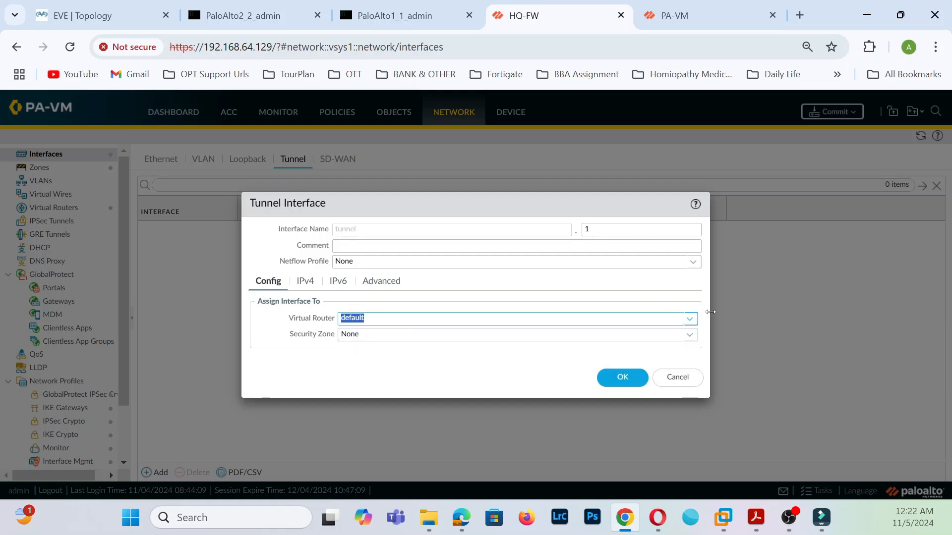
- Create a new VPN security zone for tunnel.1 and save the interface
click(689, 335)
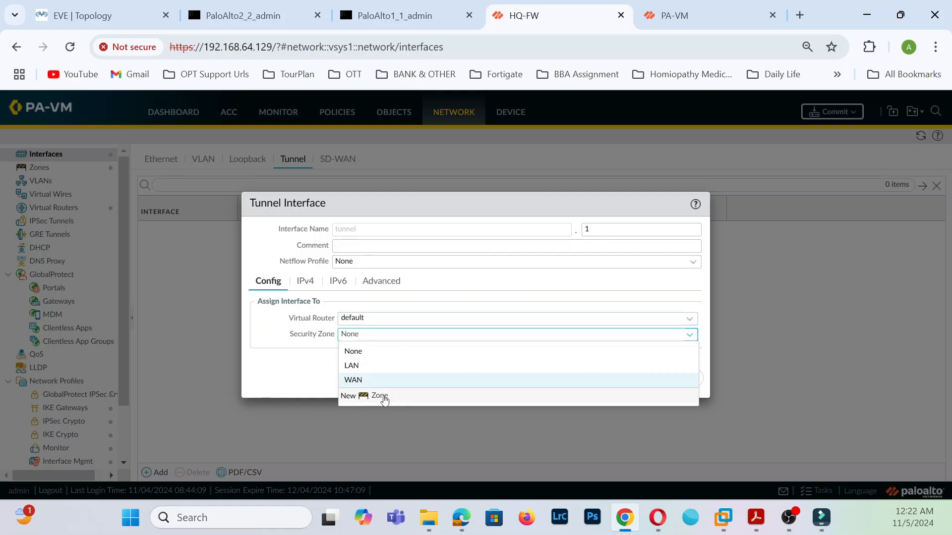
click(385, 400)
text(VPN)
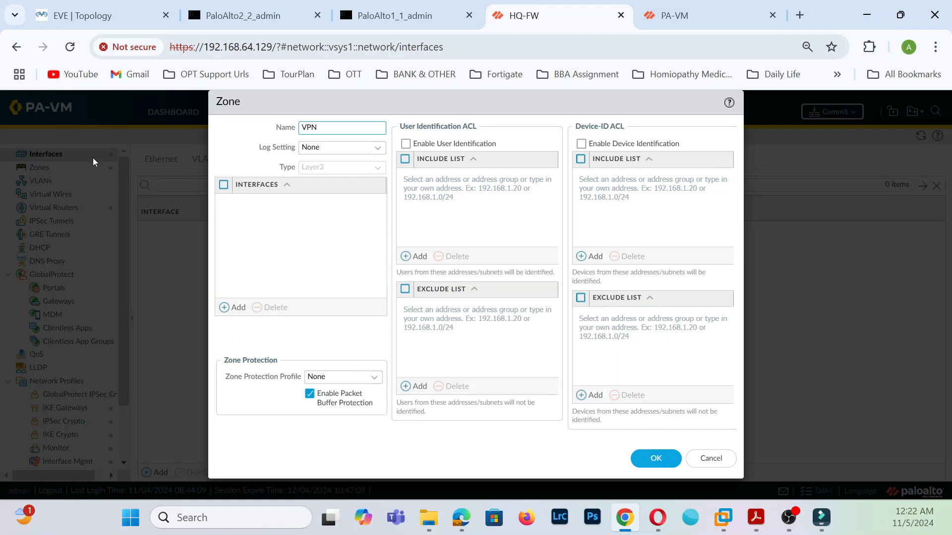
click(656, 457)
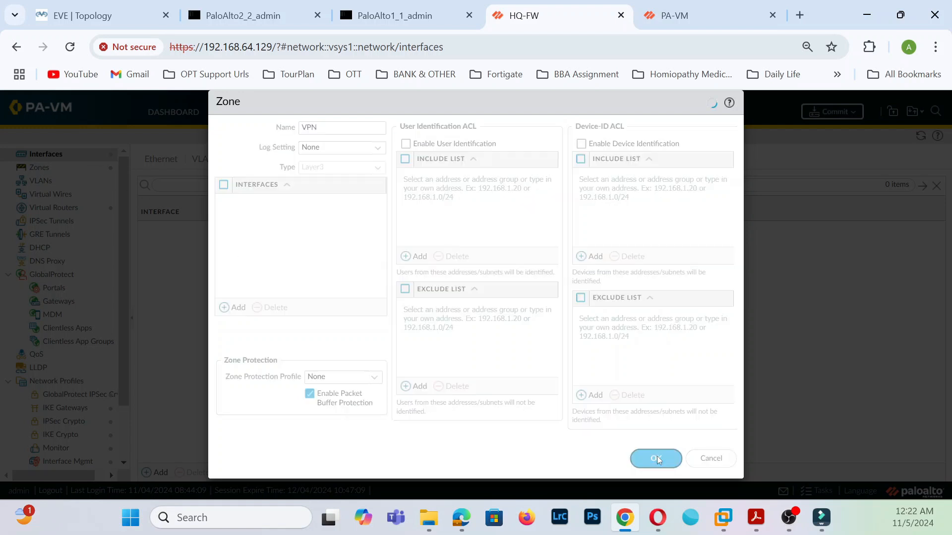
click(312, 286)
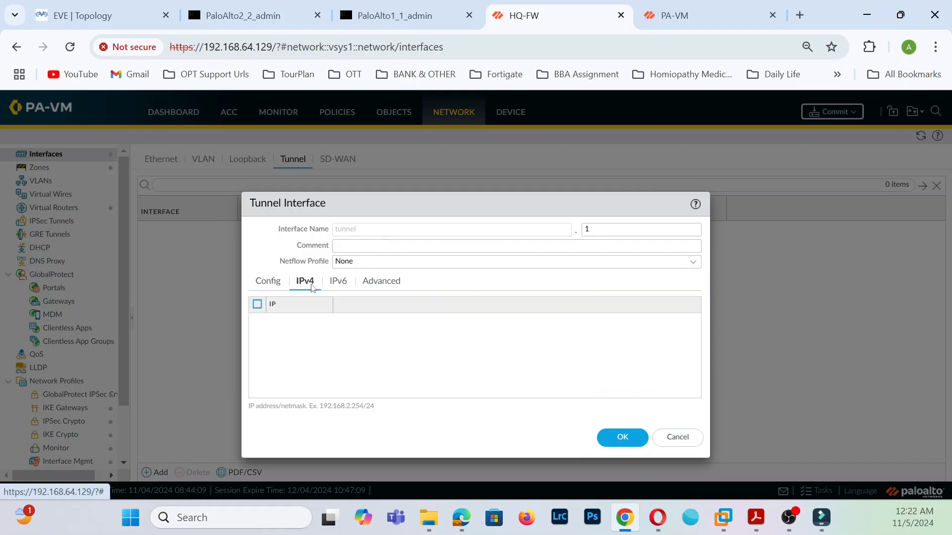
click(620, 438)
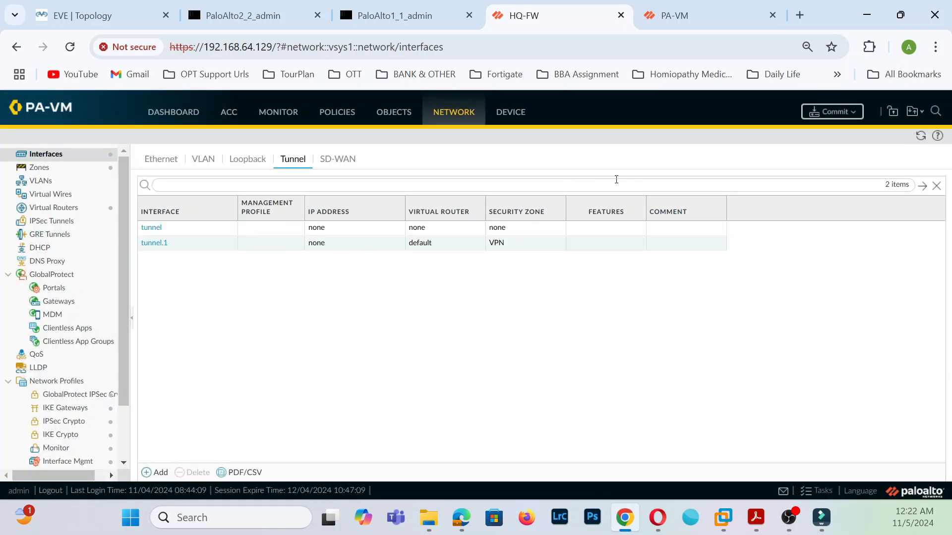
- Start a new IPSec tunnel named BranchS2SVPN bound to tunnel.1
click(71, 224)
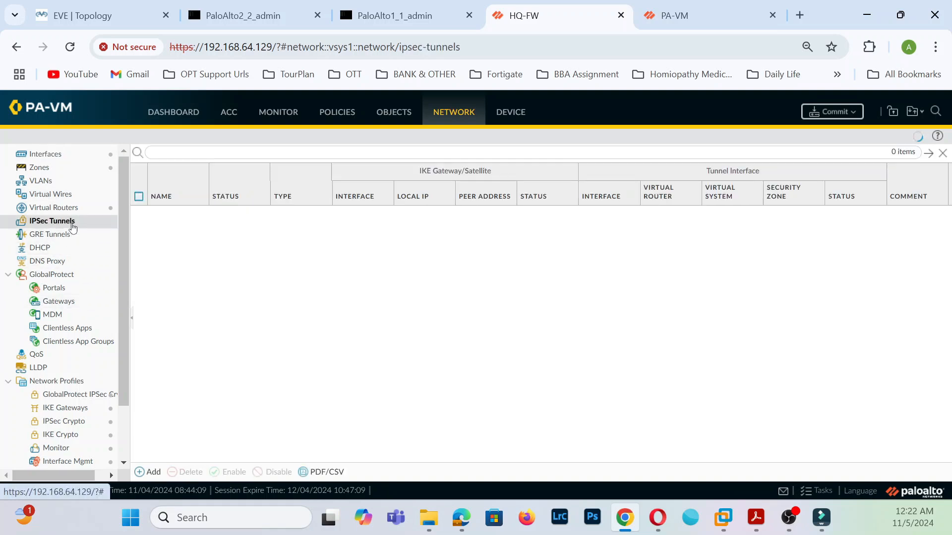
click(149, 472)
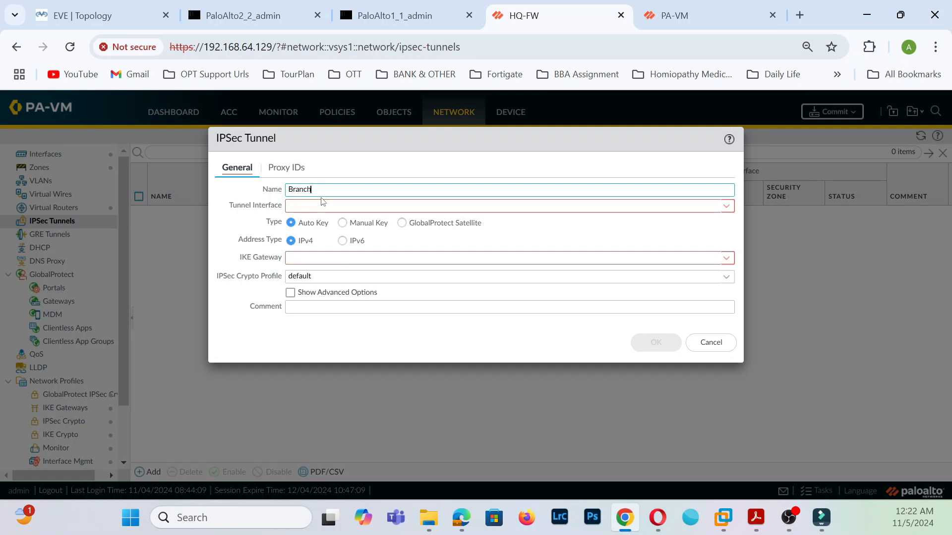
text(BranchS@)
key(BackSpace)
click(726, 207)
click(385, 238)
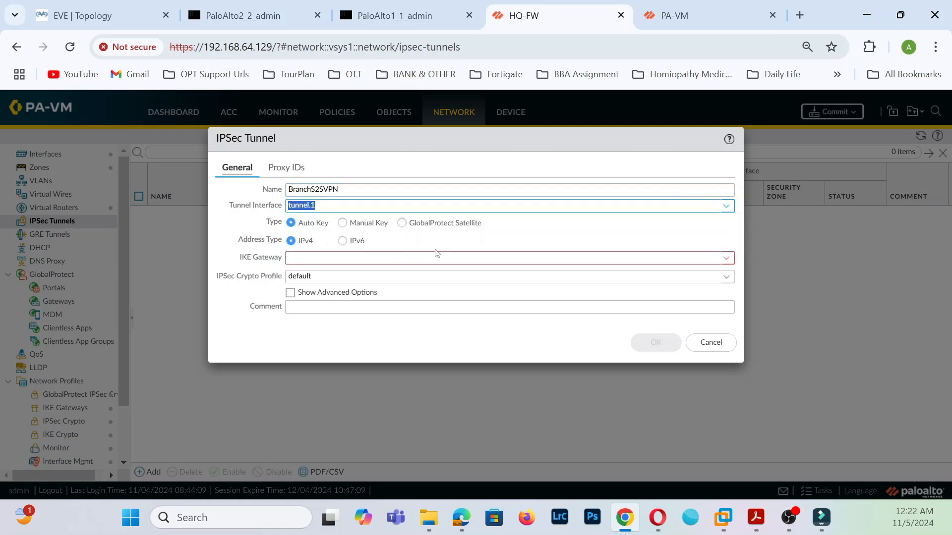
- Use the BranchS2SVPN IKE gateway with the default IPSec crypto profile and save the tunnel
click(726, 258)
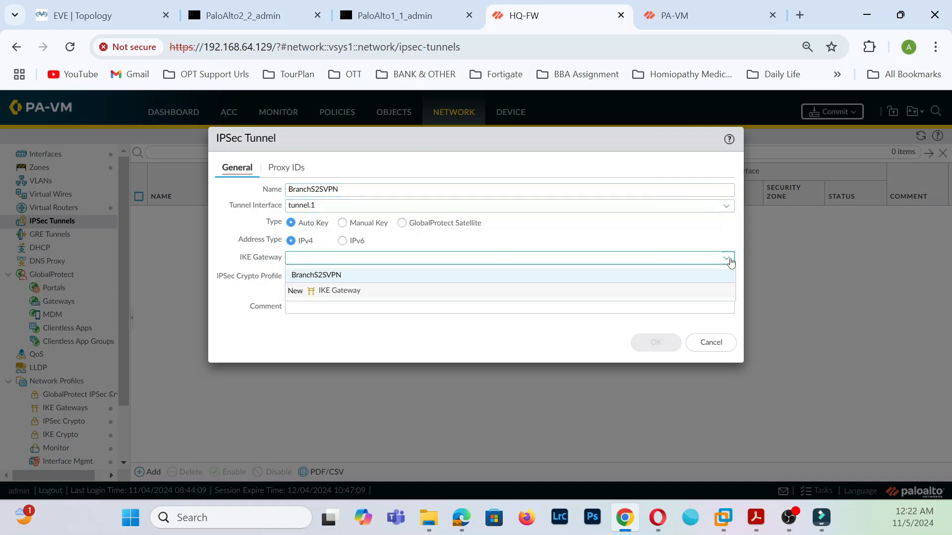
click(365, 275)
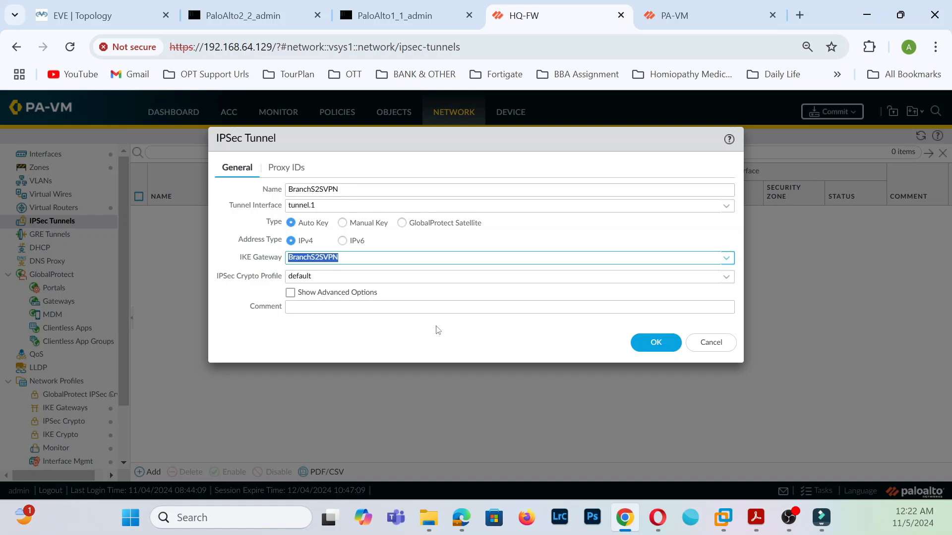
click(726, 278)
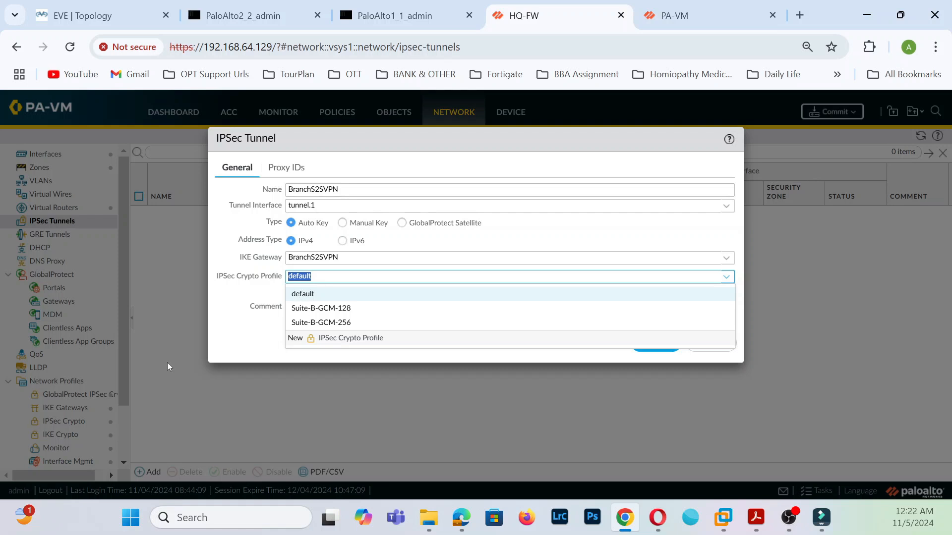
click(624, 308)
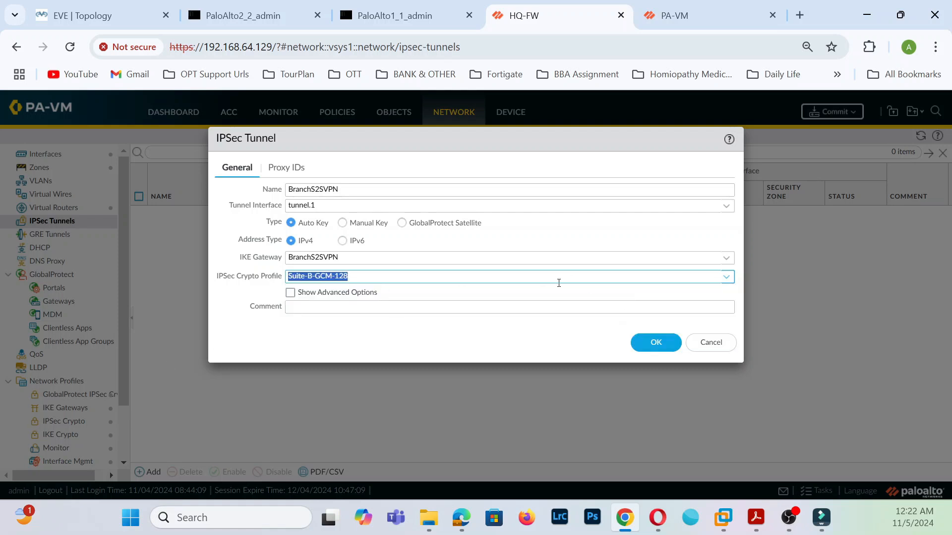
click(714, 279)
click(714, 292)
click(650, 344)
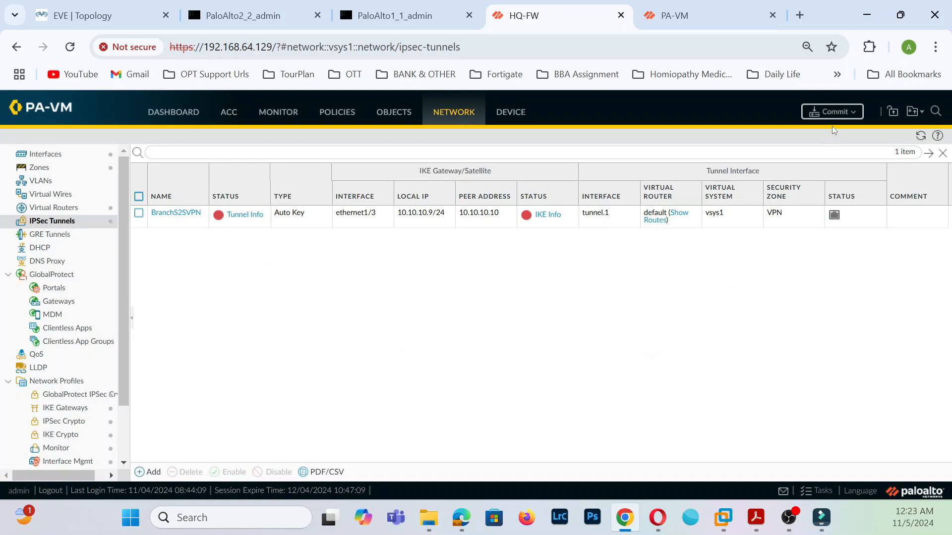
- Commit the HQ firewall's changes and switch to the branch firewall at 192.168.64.130
click(838, 112)
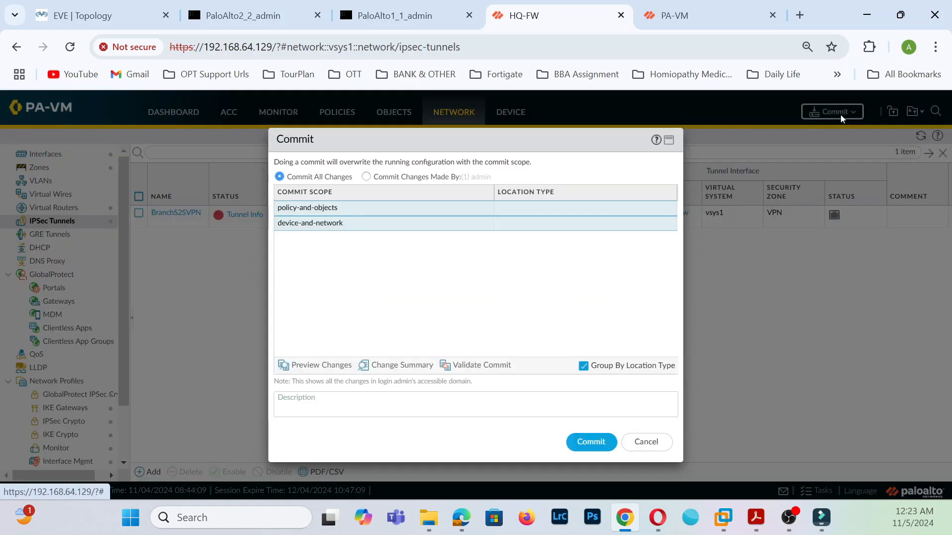
click(592, 442)
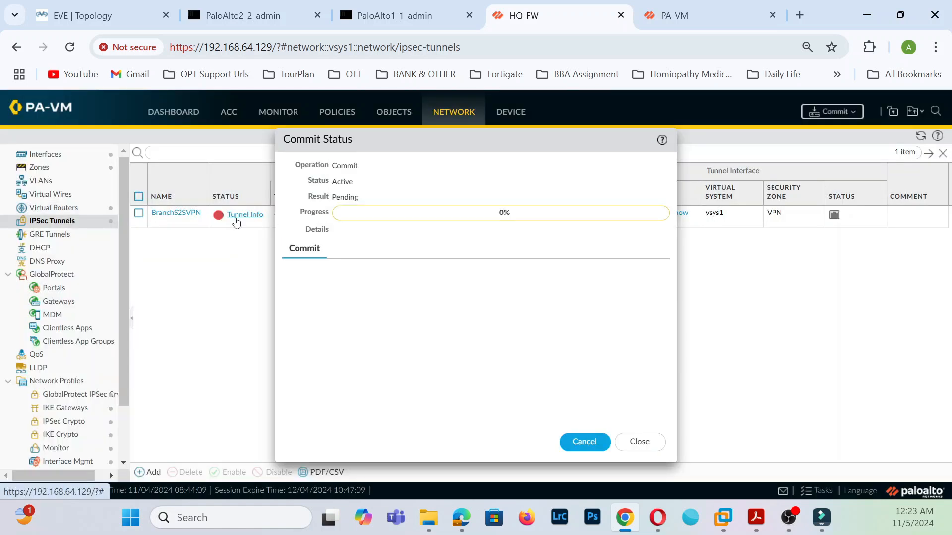
click(704, 14)
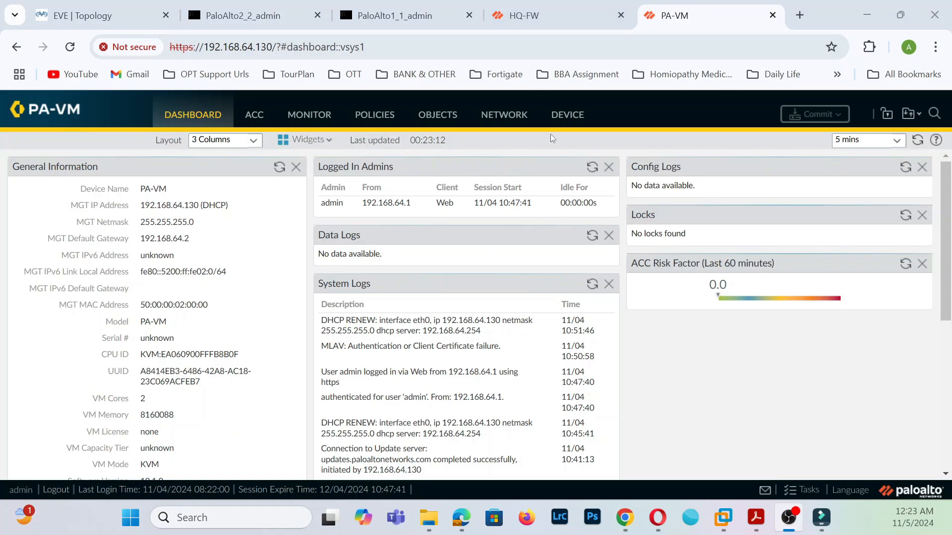
click(504, 115)
- Create IKE crypto profile HQ-IKE-Crypto with DH group20, sha512 and aes-256-cbc
scroll(94, 340, down, 1)
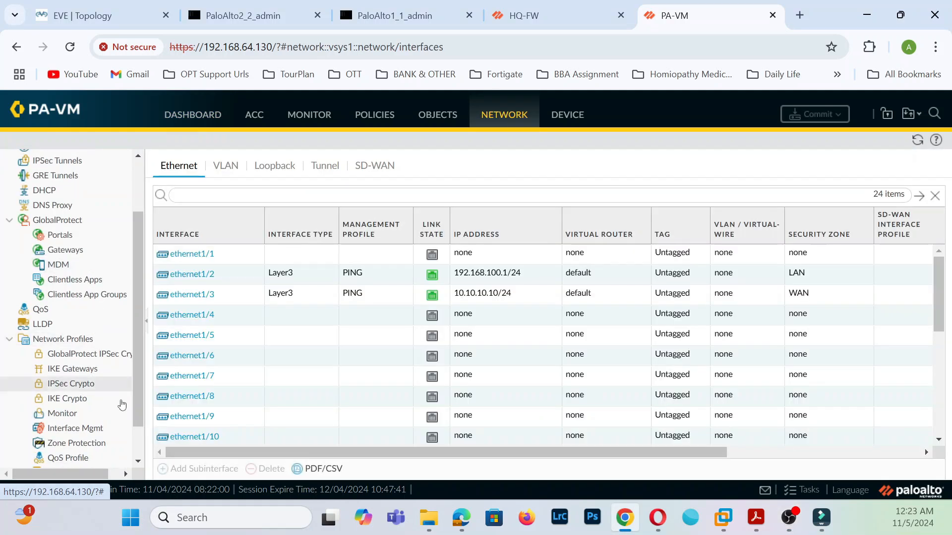
click(84, 399)
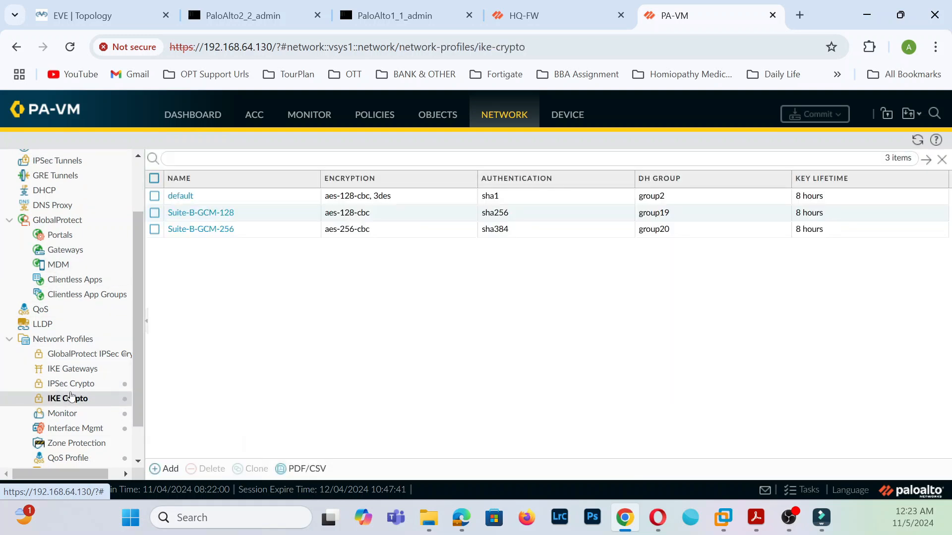
click(169, 469)
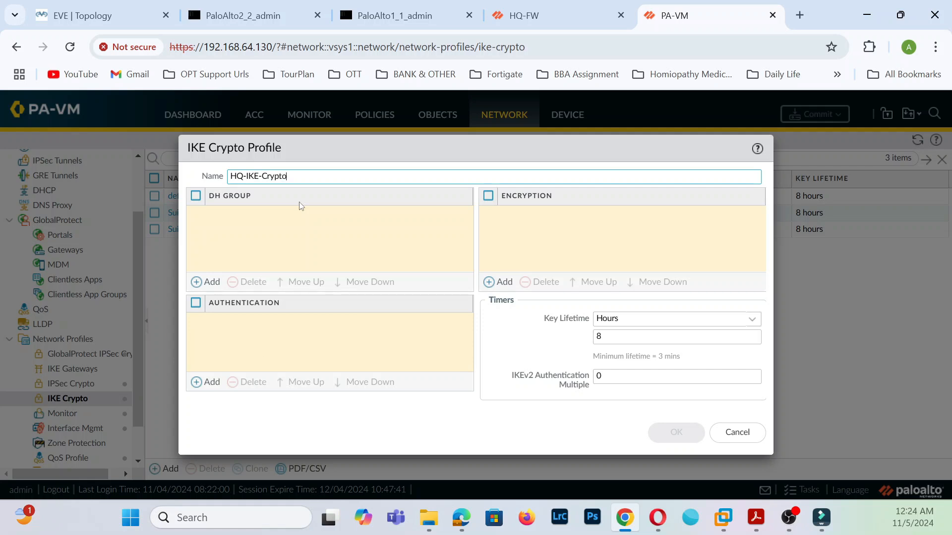
click(207, 282)
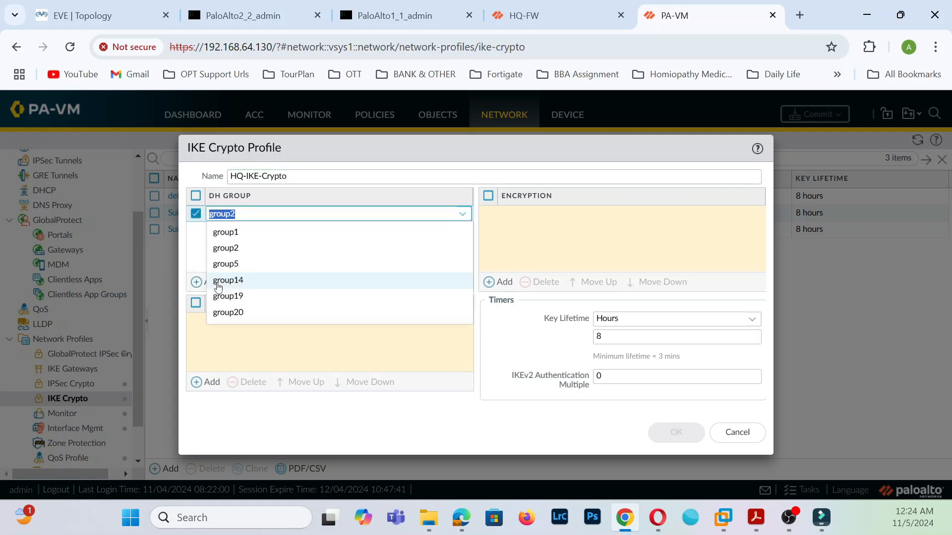
click(231, 312)
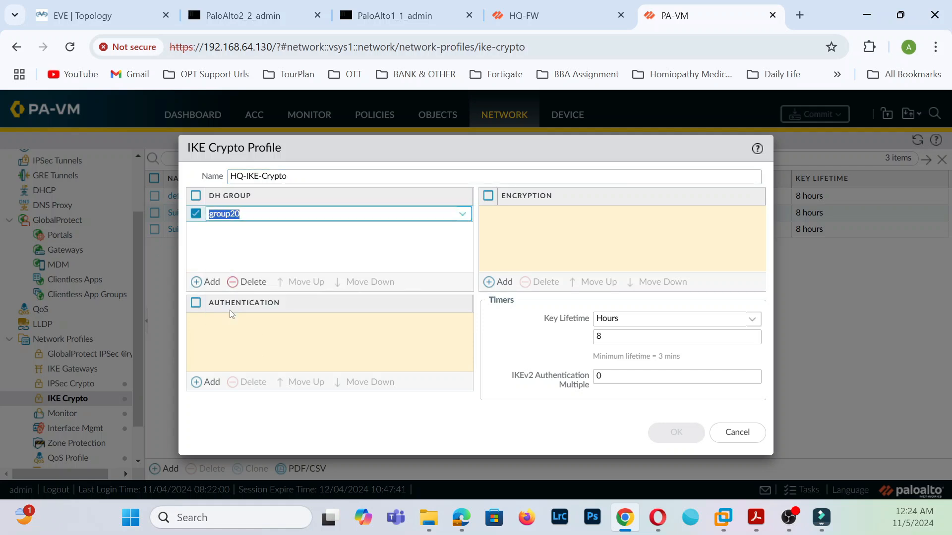
click(209, 382)
click(221, 419)
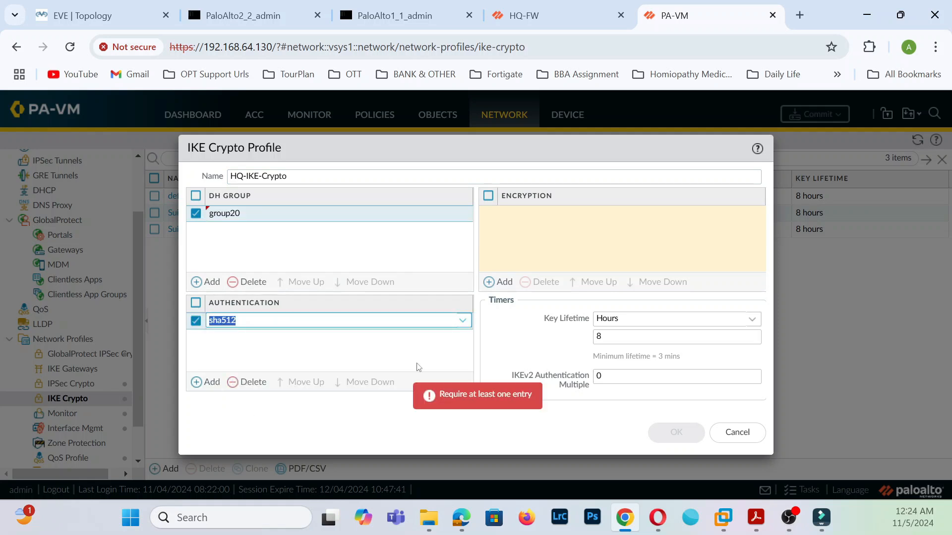
click(490, 282)
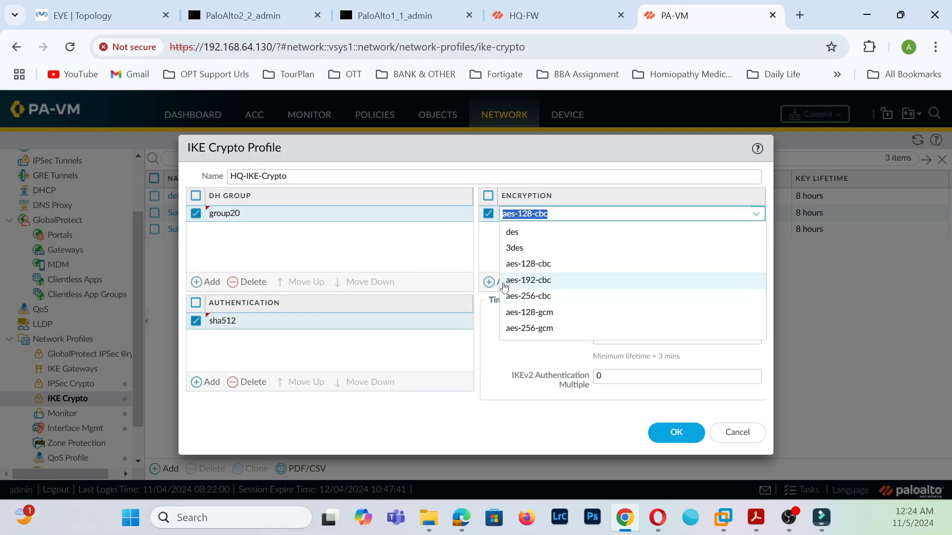
click(536, 296)
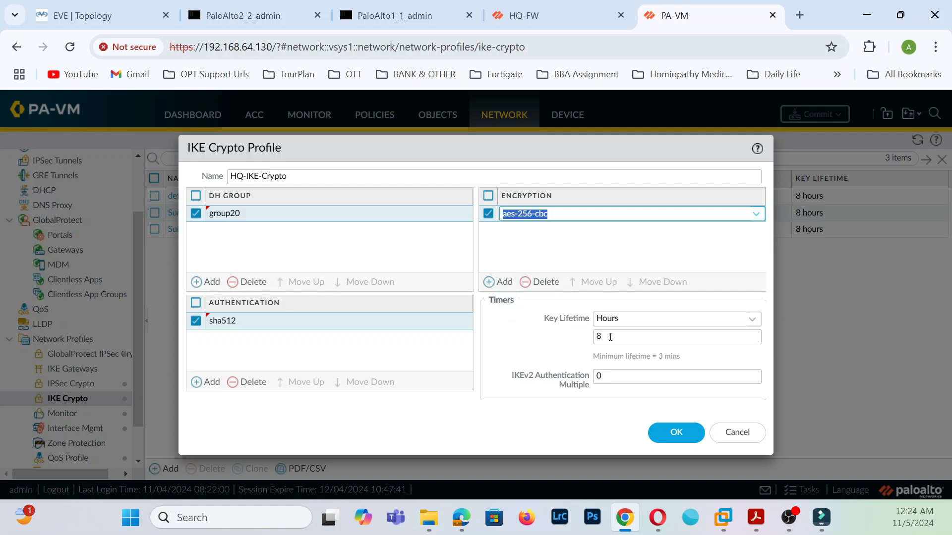
- Set the profile's key lifetime to 24 hours and save it
click(752, 319)
click(639, 373)
click(641, 339)
key(BackSpace)
text(24)
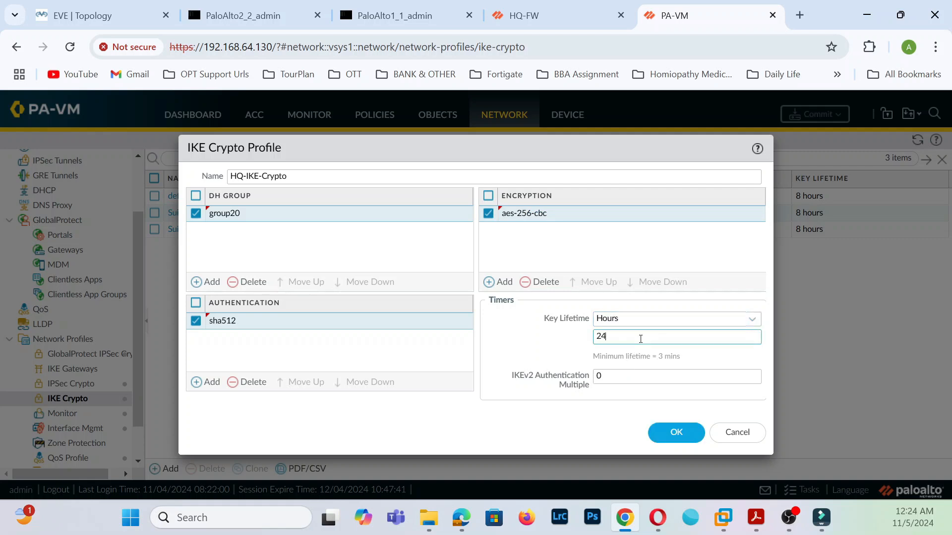
click(676, 432)
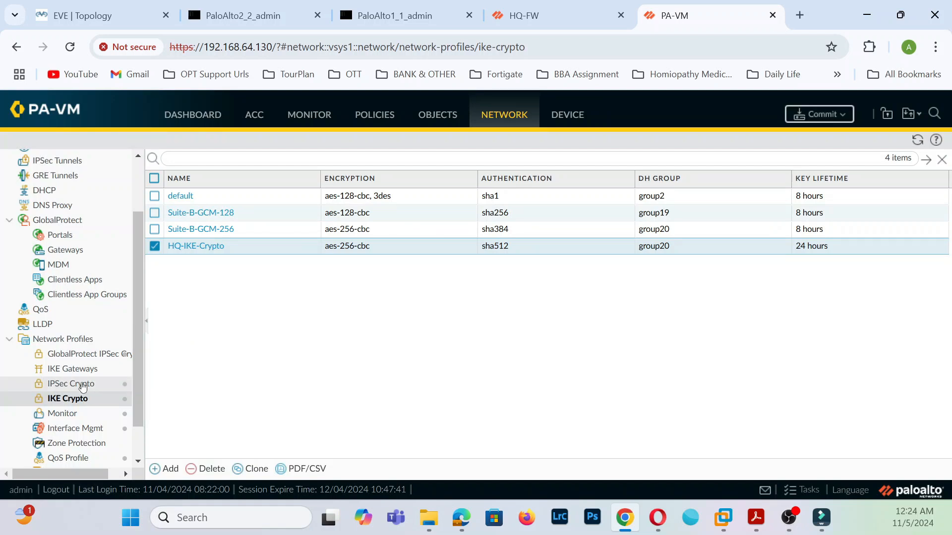
- Create IKE gateway HQ-VPN as IKEv2 only on ethernet1/3 with local address 10.10.10.10/24
click(96, 370)
click(165, 469)
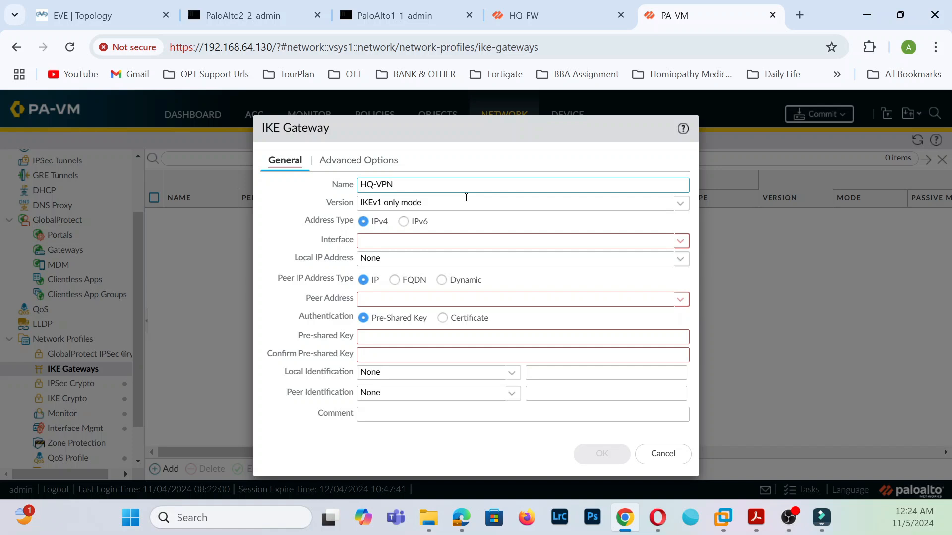
click(680, 204)
click(412, 237)
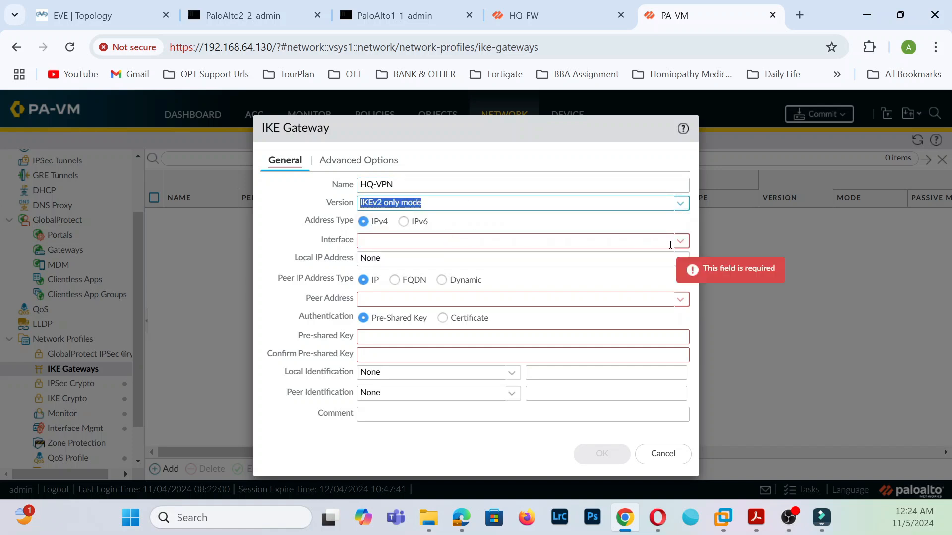
click(680, 241)
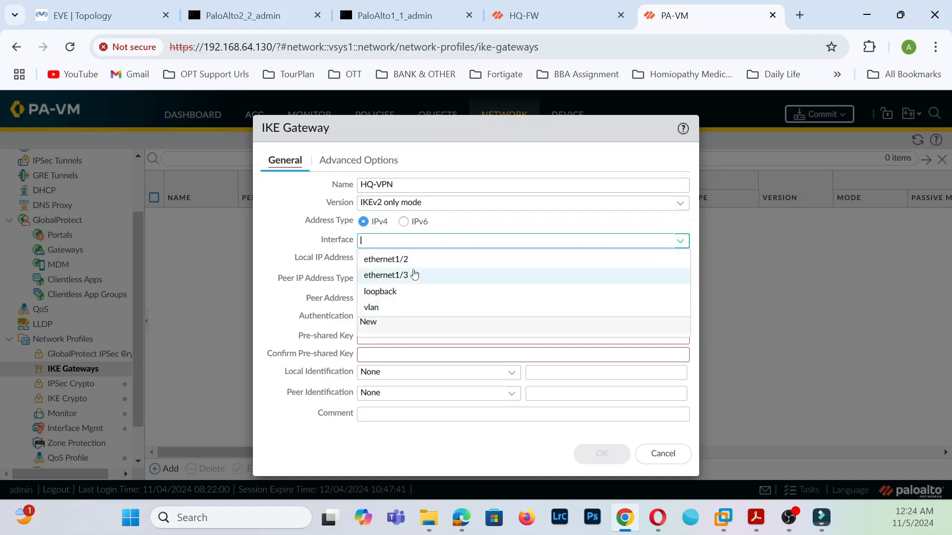
click(414, 275)
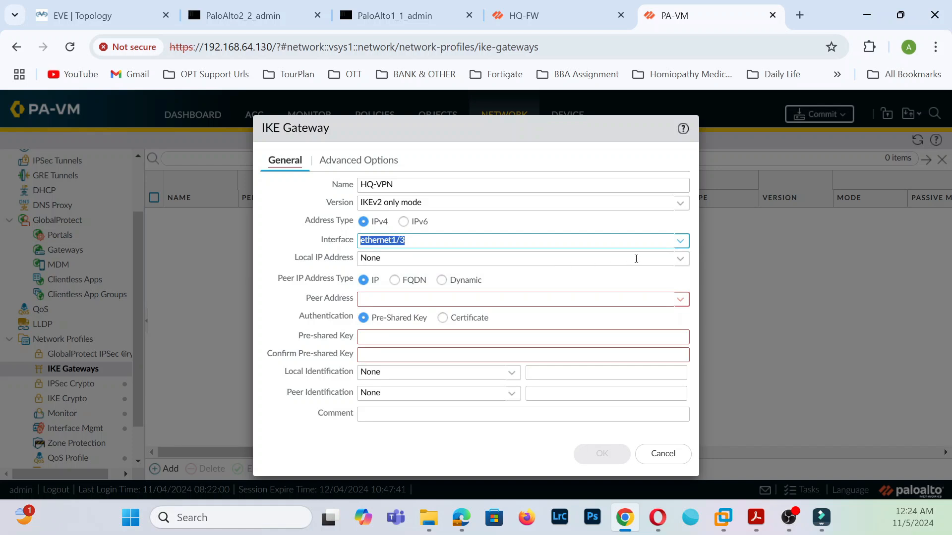
click(681, 259)
click(406, 292)
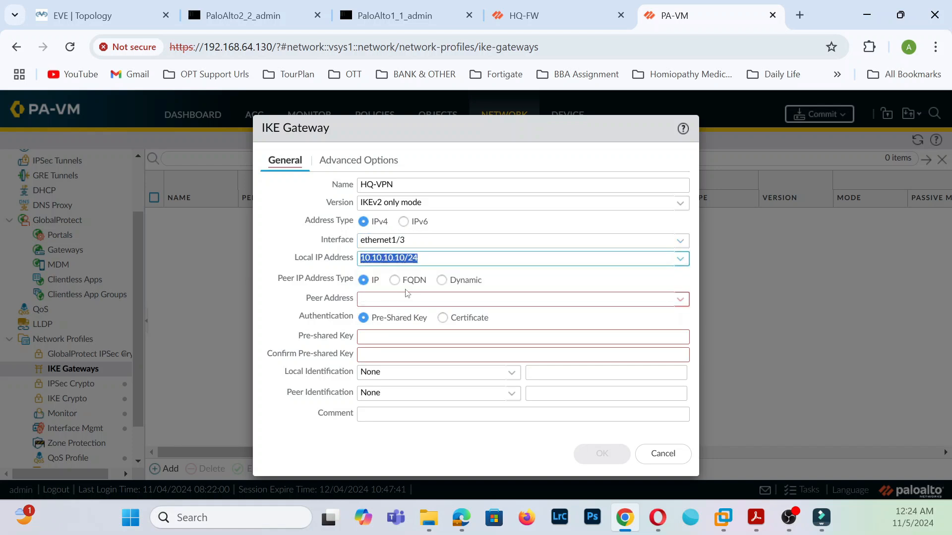
- Set peer address 10.10.10.9, enter and confirm the pre-shared key, and save the gateway
click(680, 298)
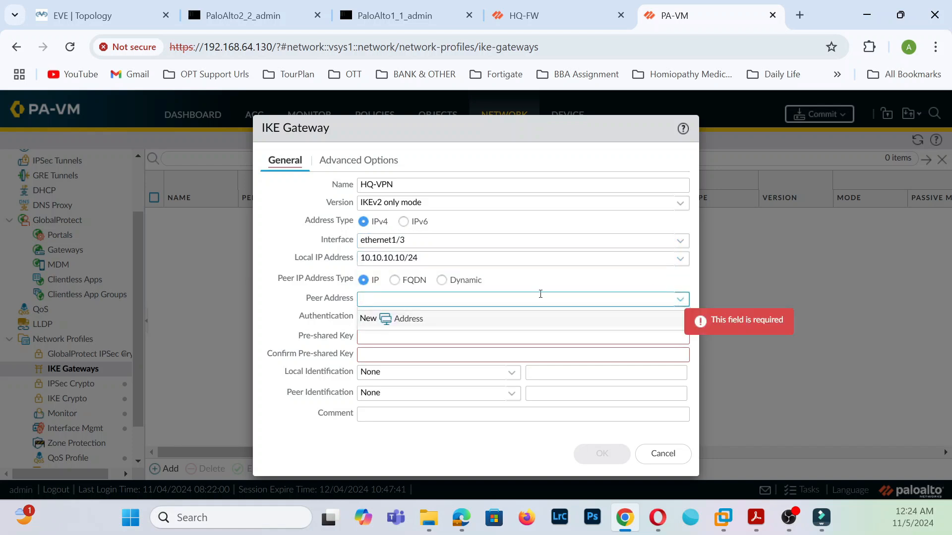
text(10.10.10.9)
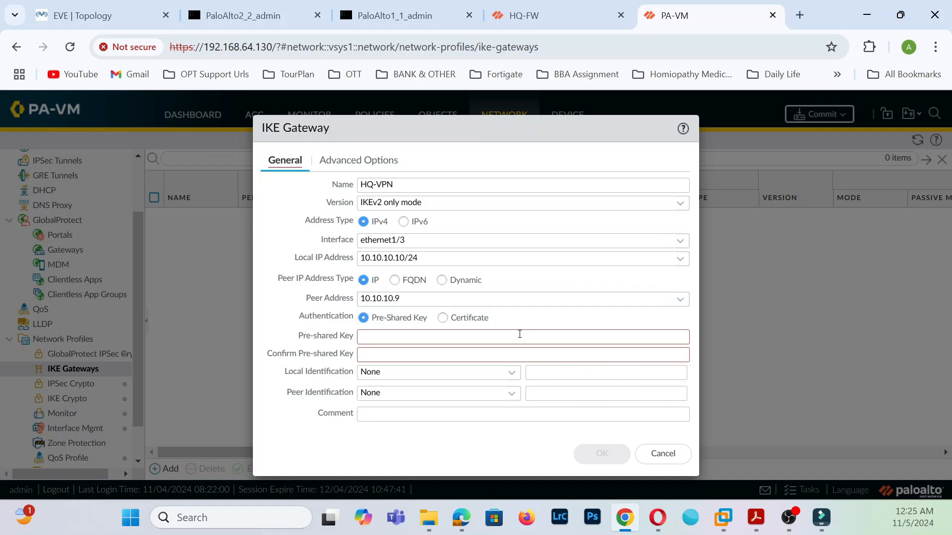
click(444, 334)
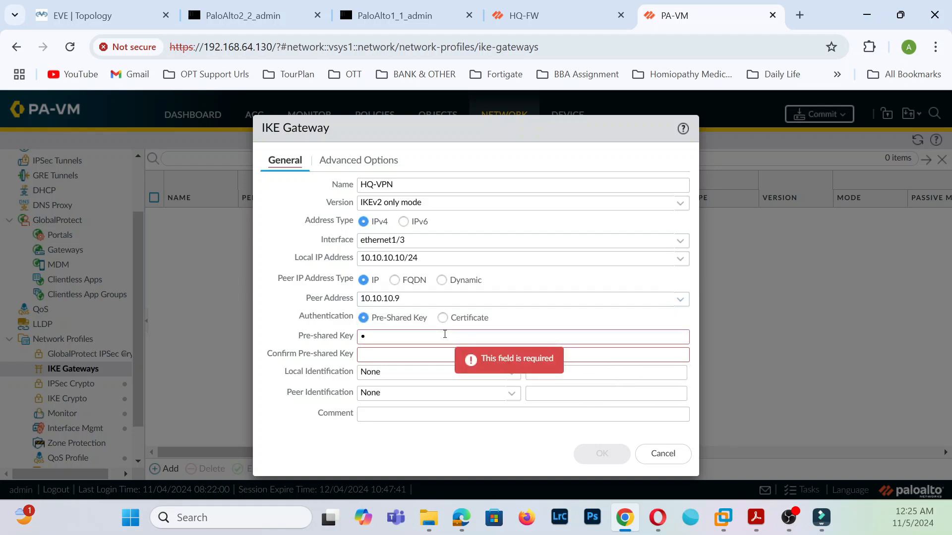
text(••••••)
click(438, 360)
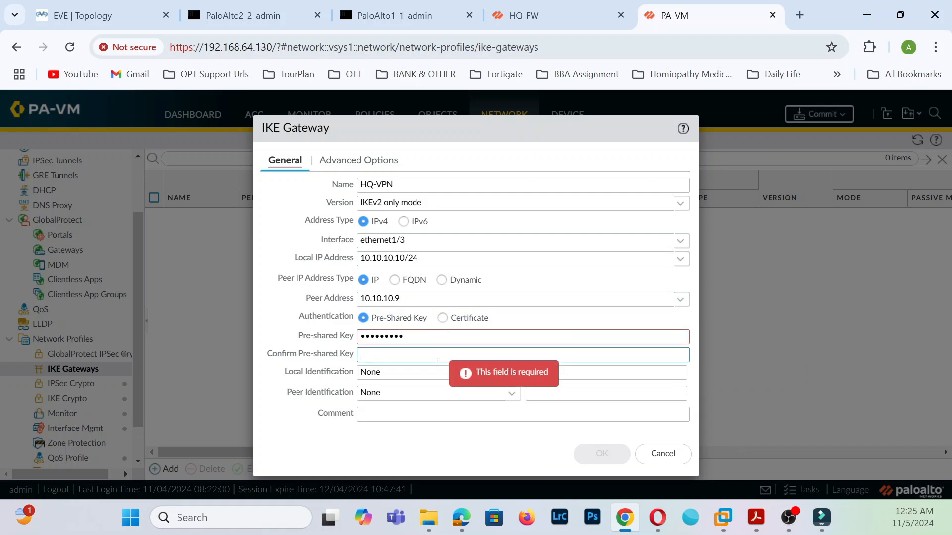
text(•••••••••)
click(601, 454)
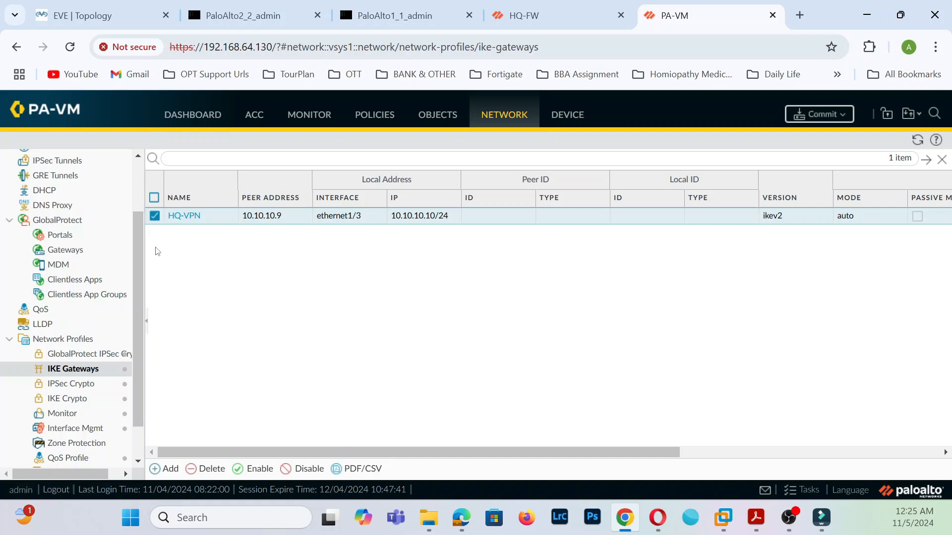
- Add tunnel interface tunnel.1 on the default virtual router
scroll(82, 316, up, 3)
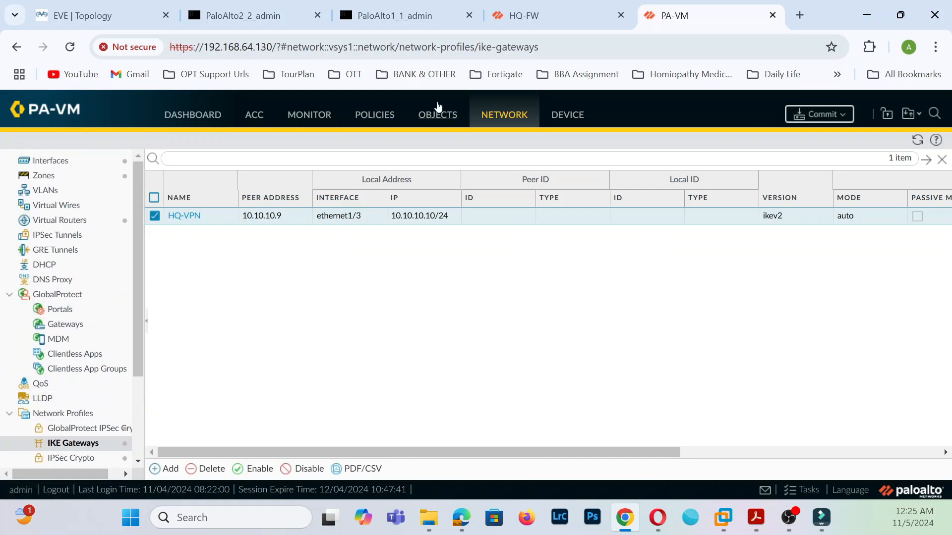
click(70, 162)
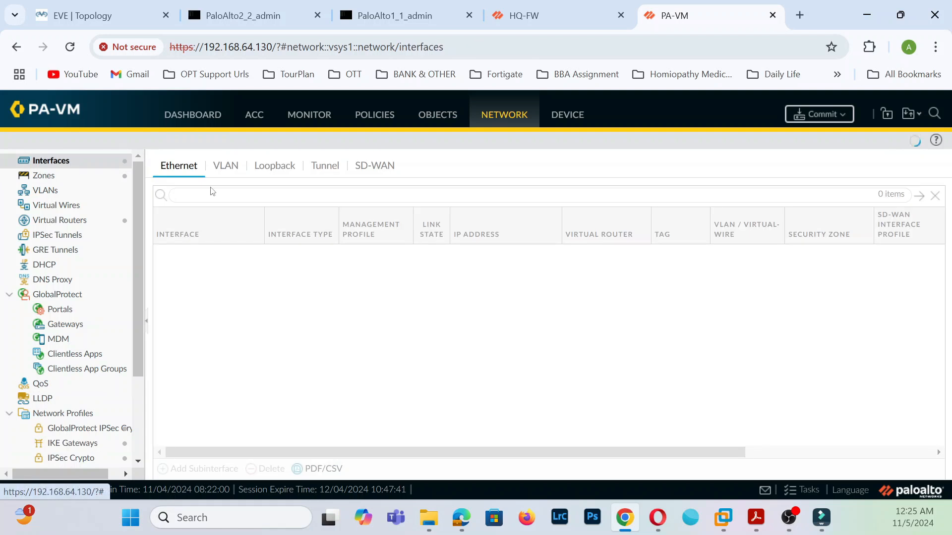
click(328, 165)
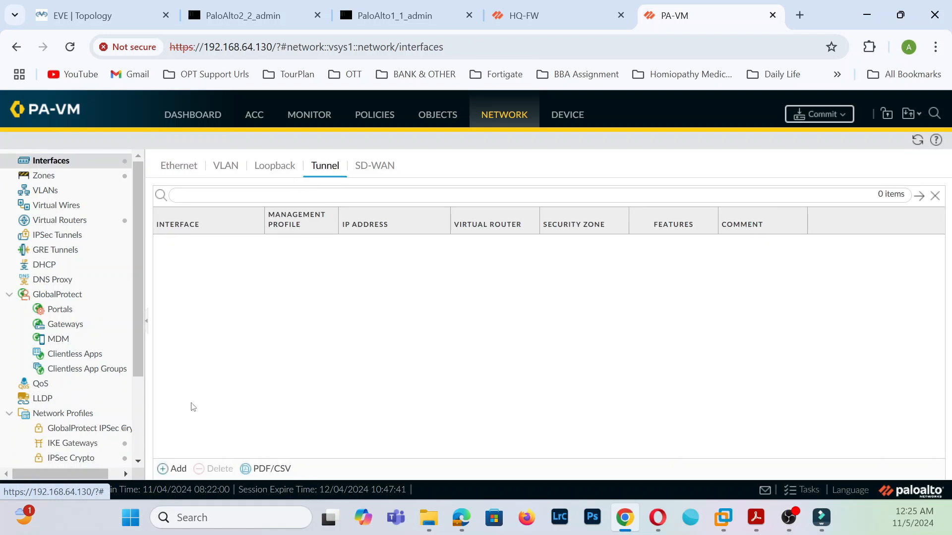
click(177, 468)
click(627, 222)
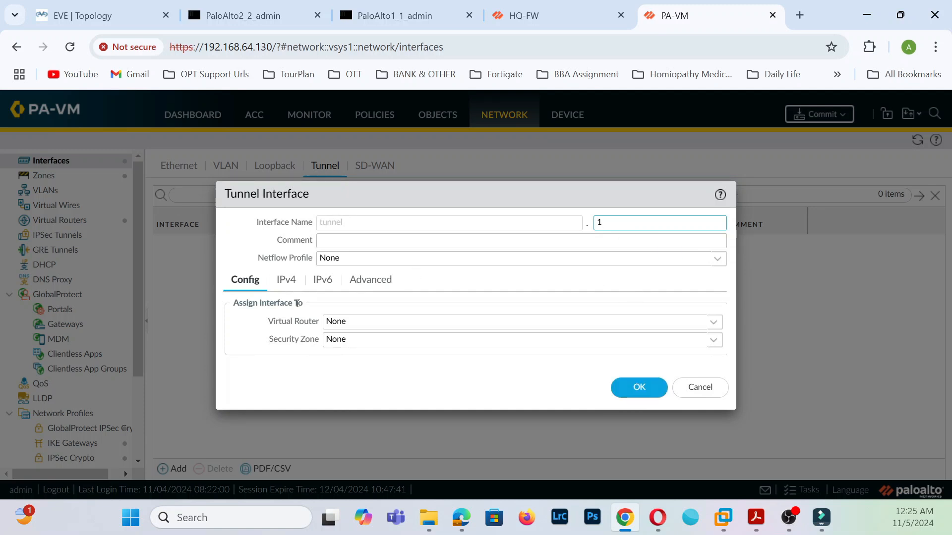
click(710, 322)
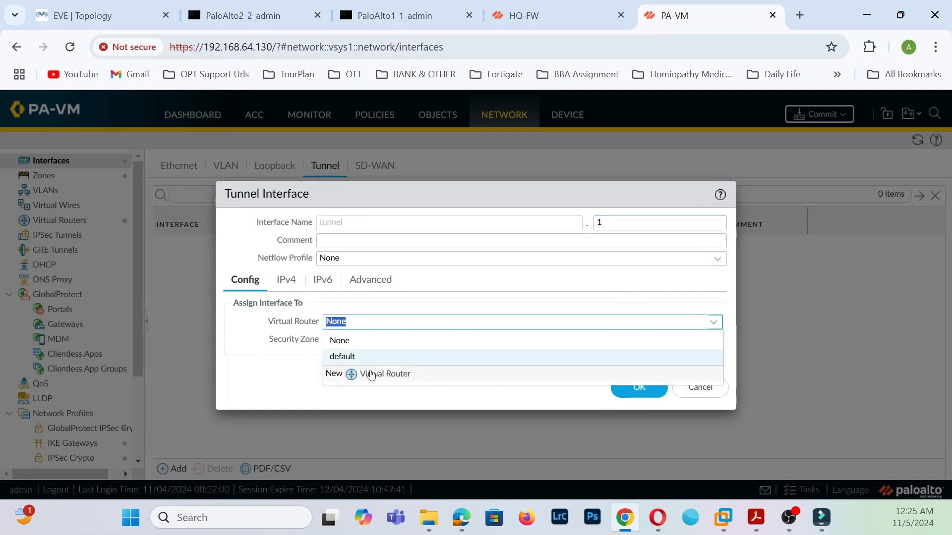
click(352, 357)
- Put tunnel.1 in a new VPN security zone, save it, and view the IPSec tunnels list
click(713, 340)
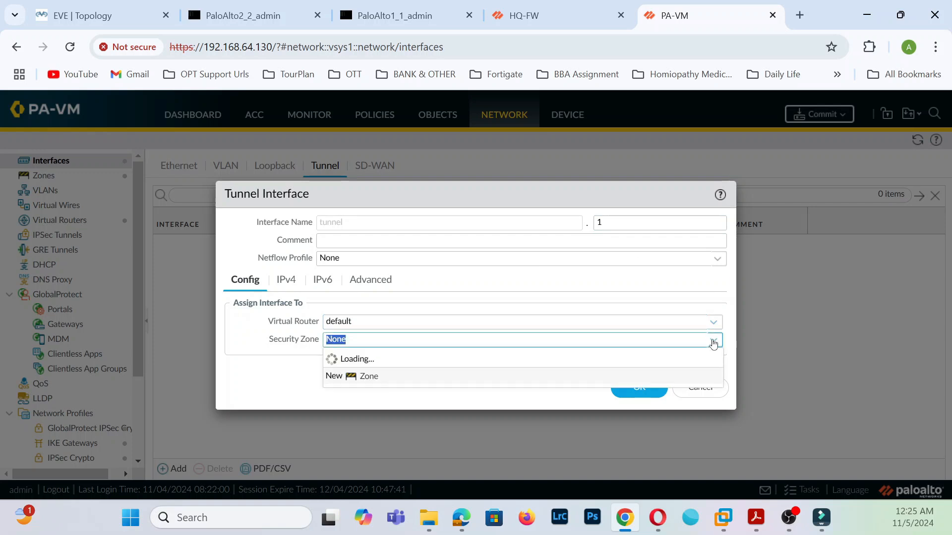
click(341, 408)
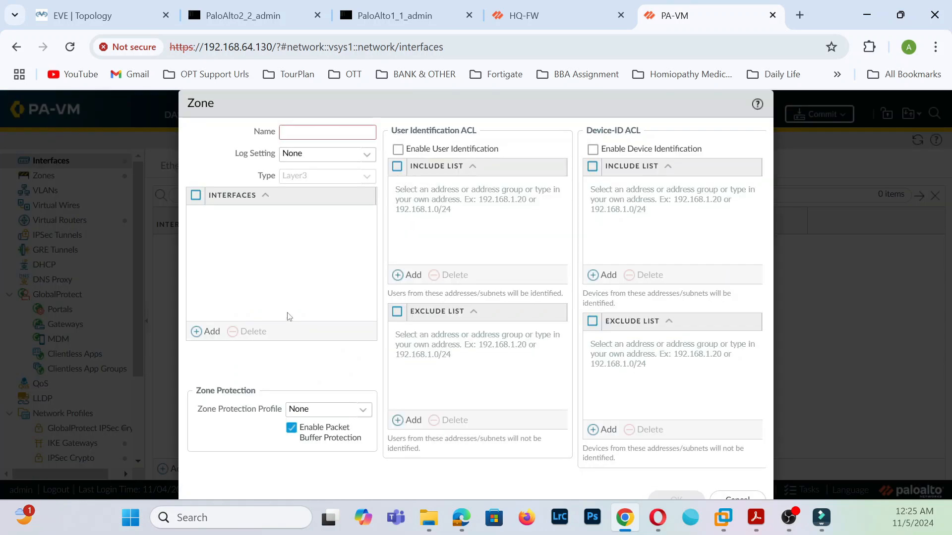
text(VPN)
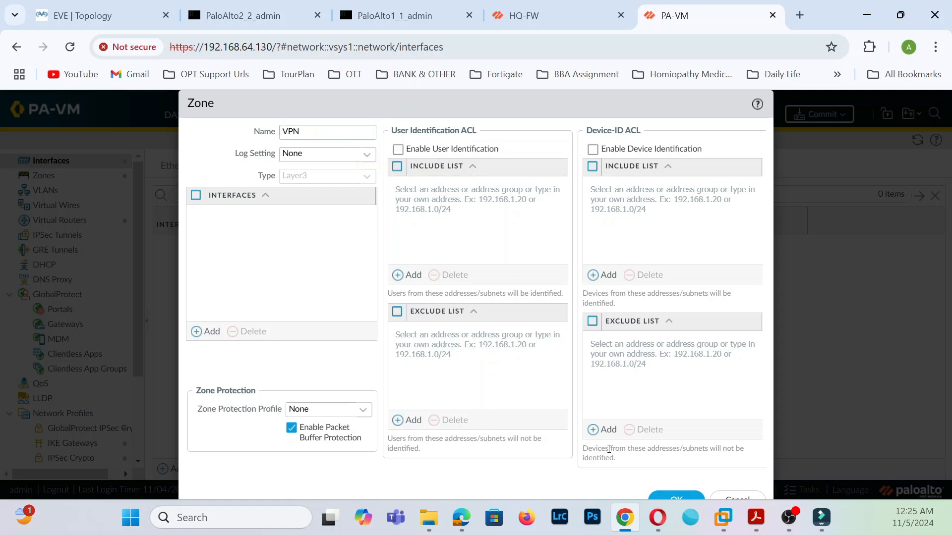
click(676, 499)
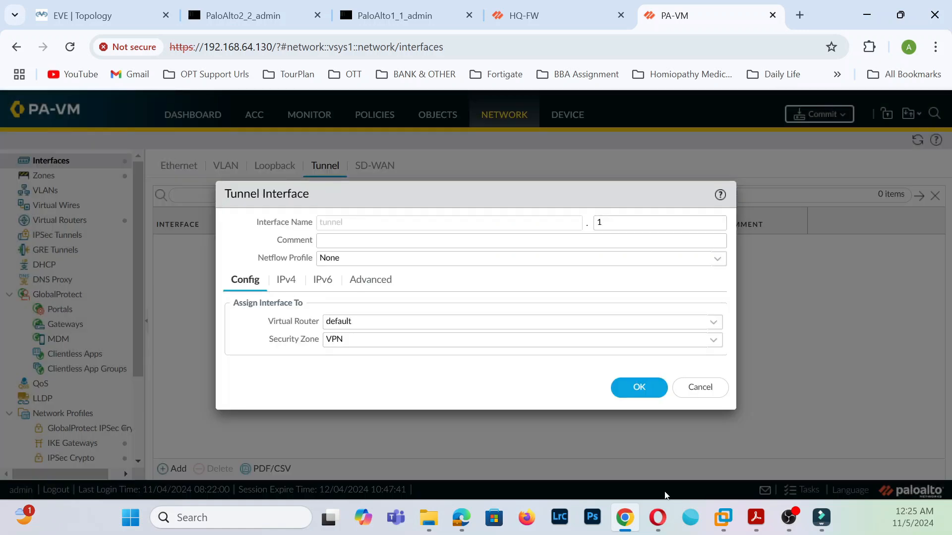
click(289, 280)
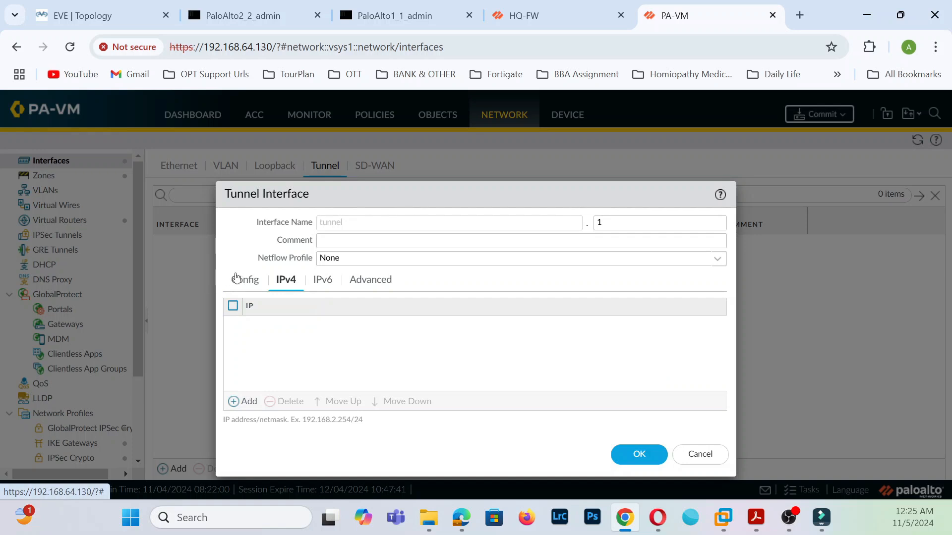
click(237, 280)
click(650, 392)
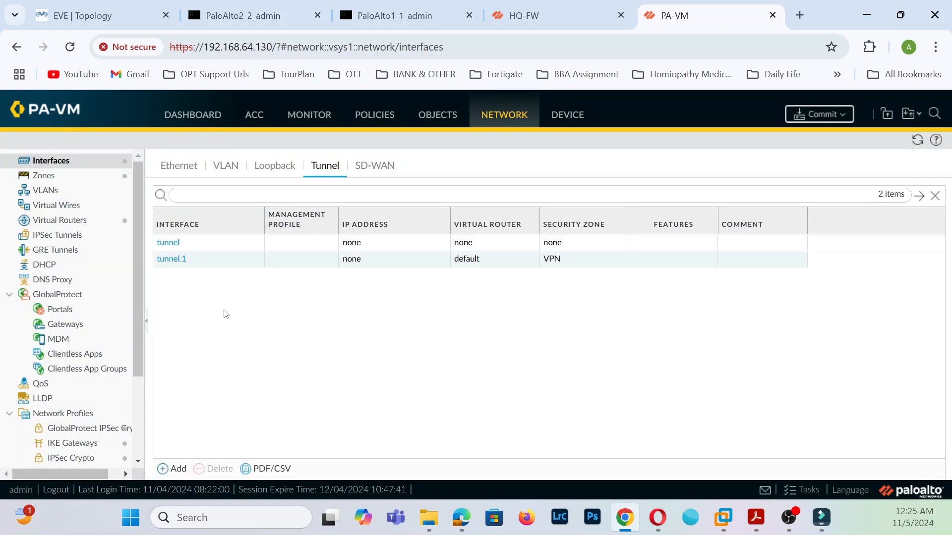
click(83, 236)
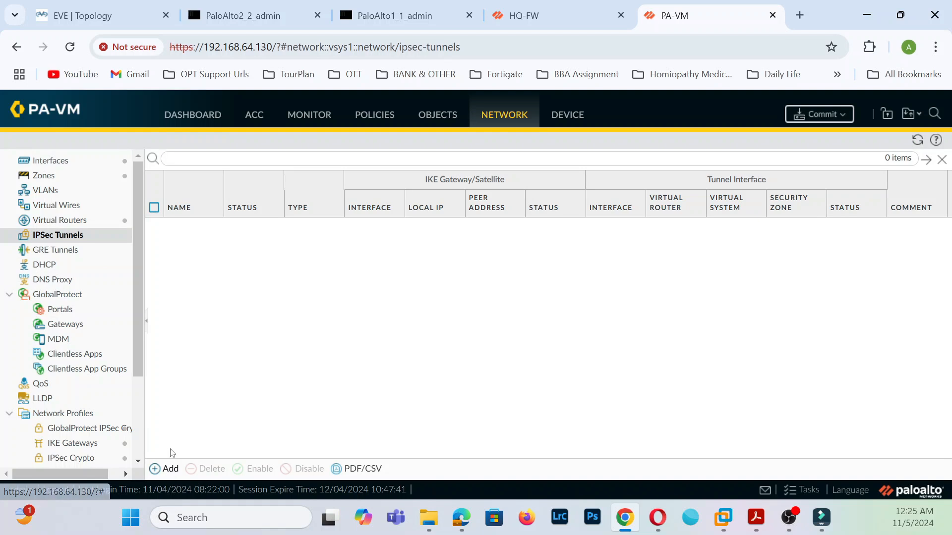
- Create IPSec tunnel HQS2SVPN on tunnel.1 using IKE gateway HQ-VPN and the default crypto profile
click(170, 469)
click(458, 180)
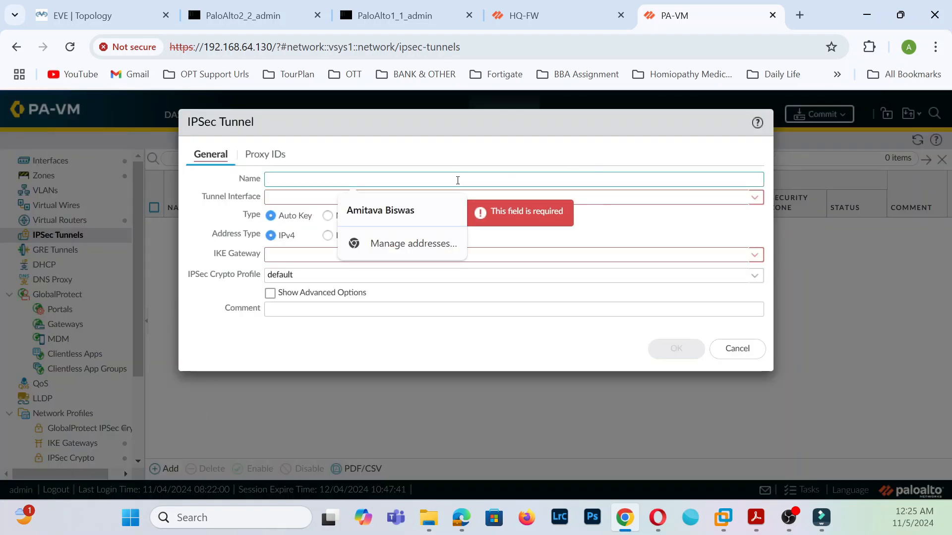
text(H)
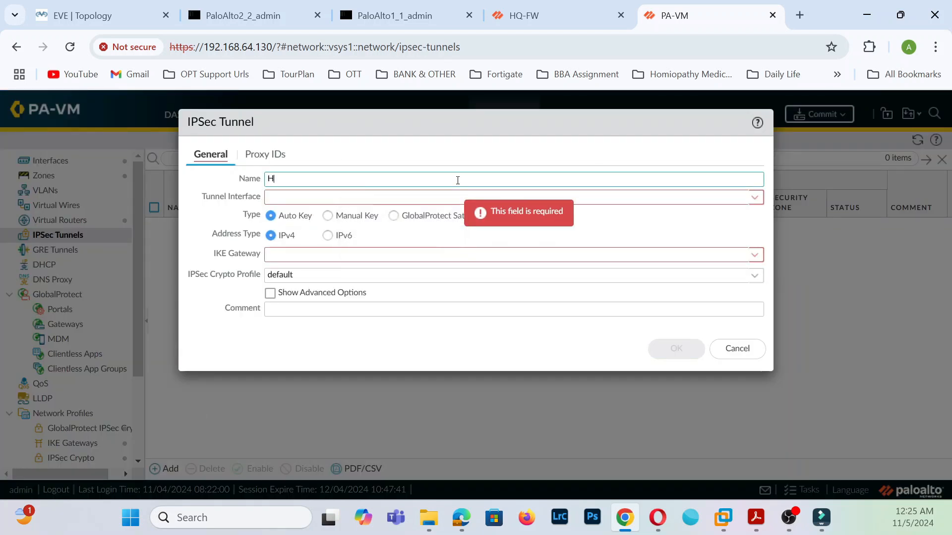
text(QSITE)
key(BackSpace)
key(BackSpace)
key(BackSpace)
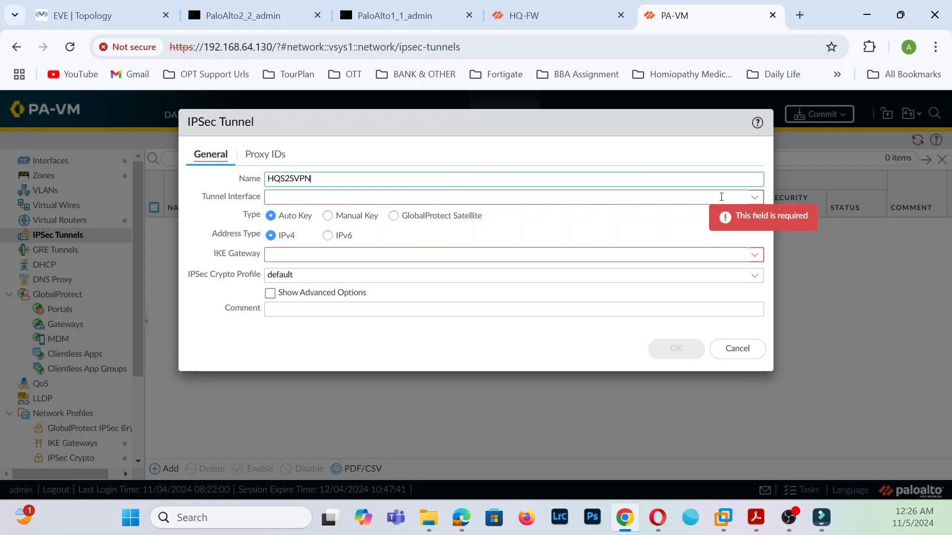
click(756, 200)
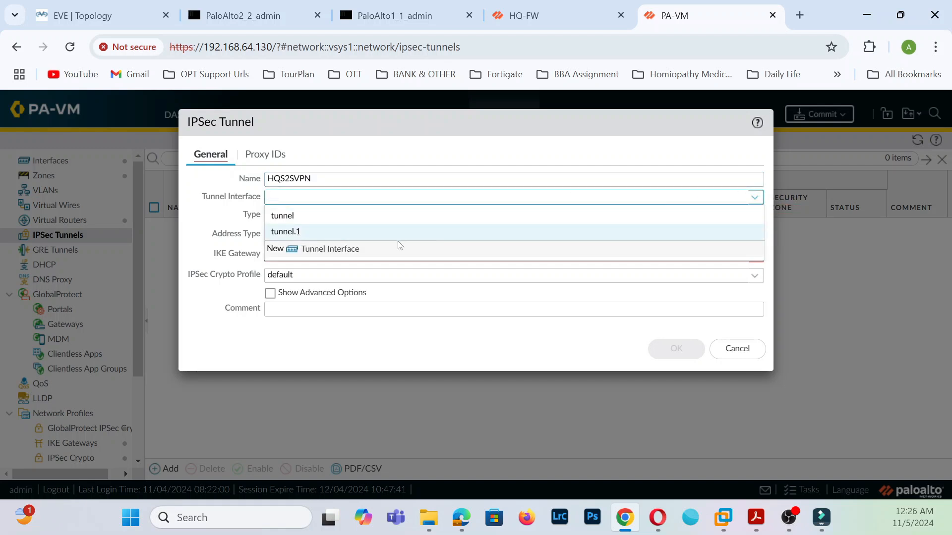
click(345, 233)
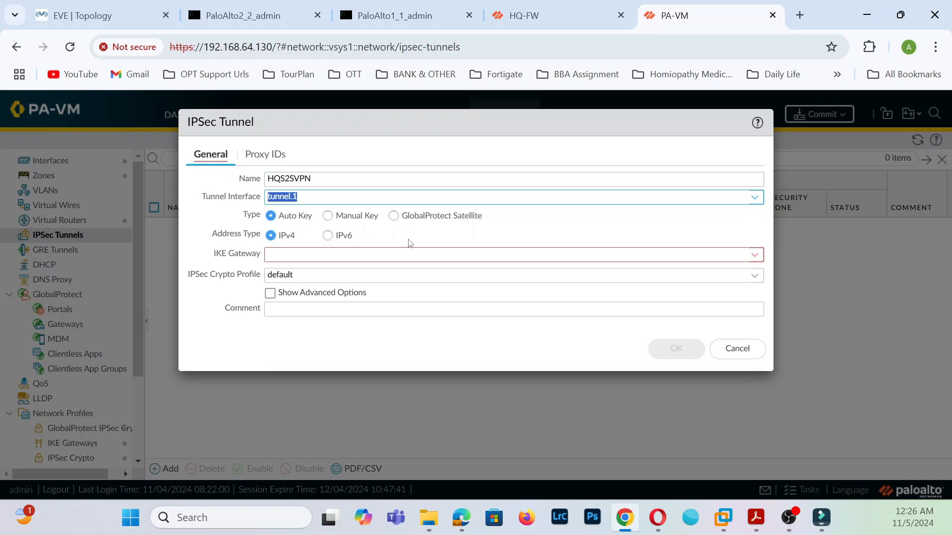
click(753, 256)
click(341, 275)
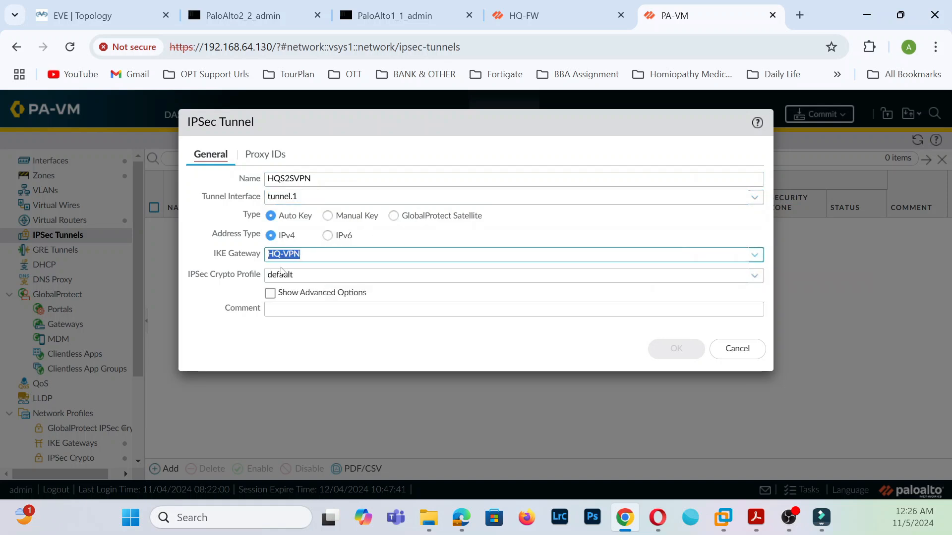
click(754, 276)
click(290, 294)
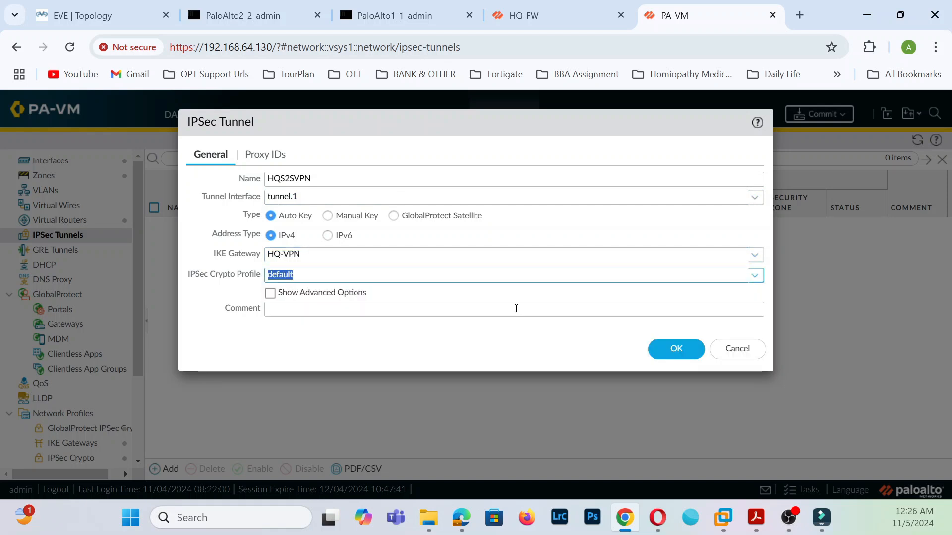
click(671, 348)
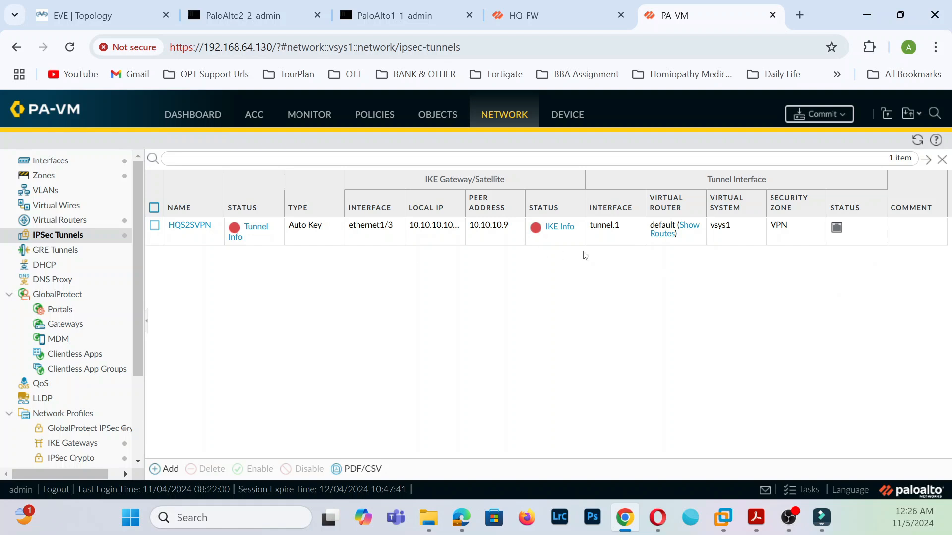
- Commit the PA-VM branch firewall changes, dismissing HQ-FW's finished commit status along the way
click(837, 118)
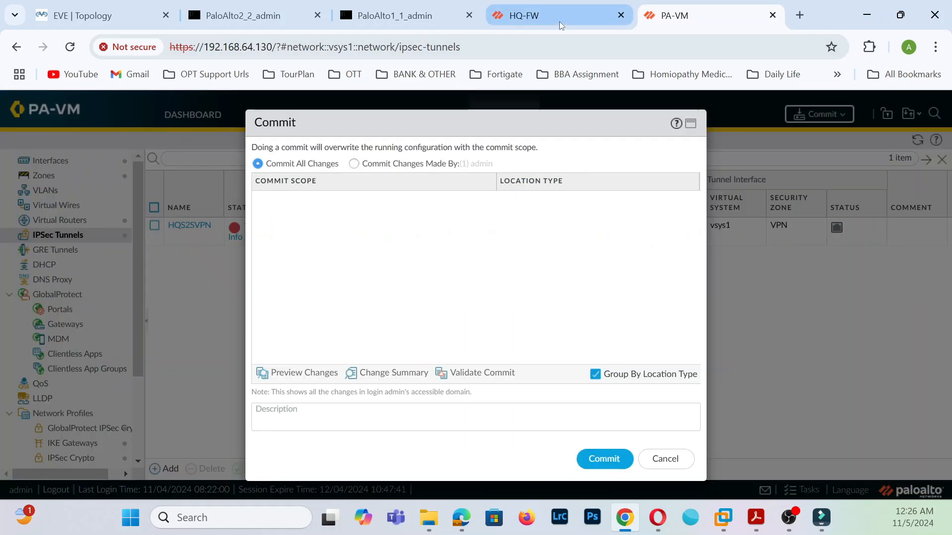
click(559, 22)
click(637, 438)
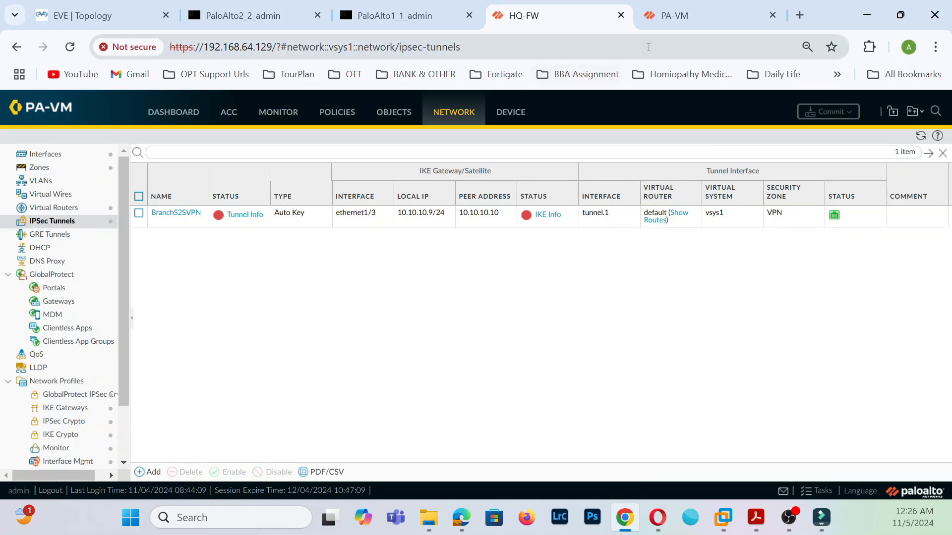
click(694, 15)
click(604, 459)
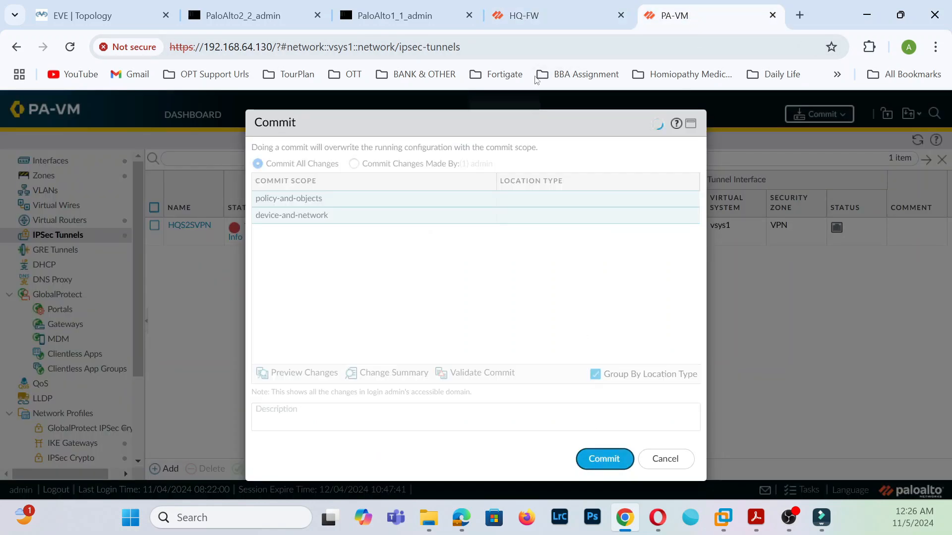
- On HQ-FW, start a new IPv4 static route in the default virtual router
click(525, 16)
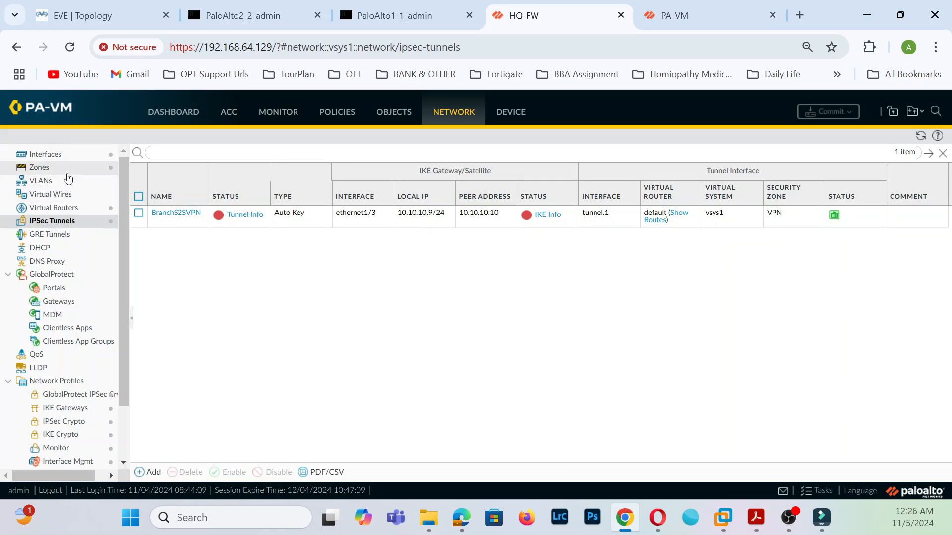
click(77, 208)
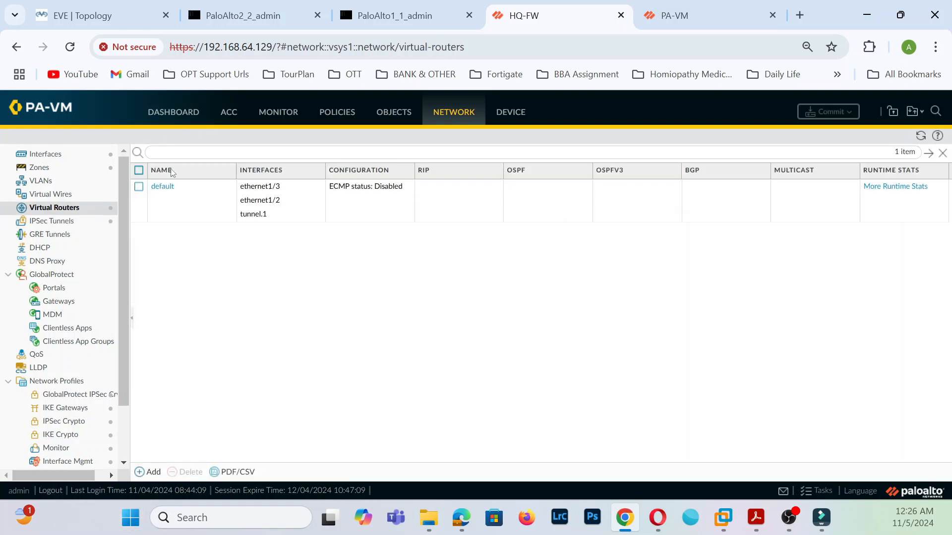
click(166, 192)
click(163, 187)
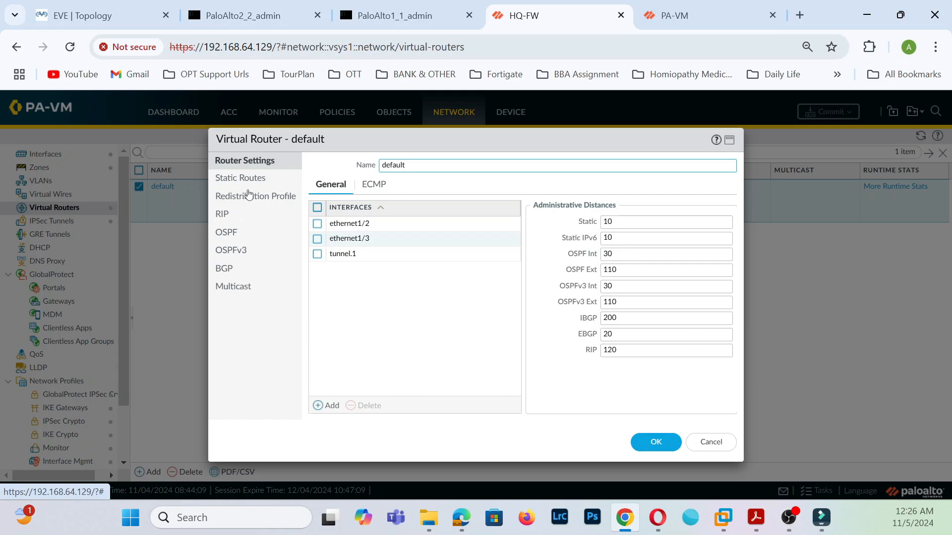
click(255, 183)
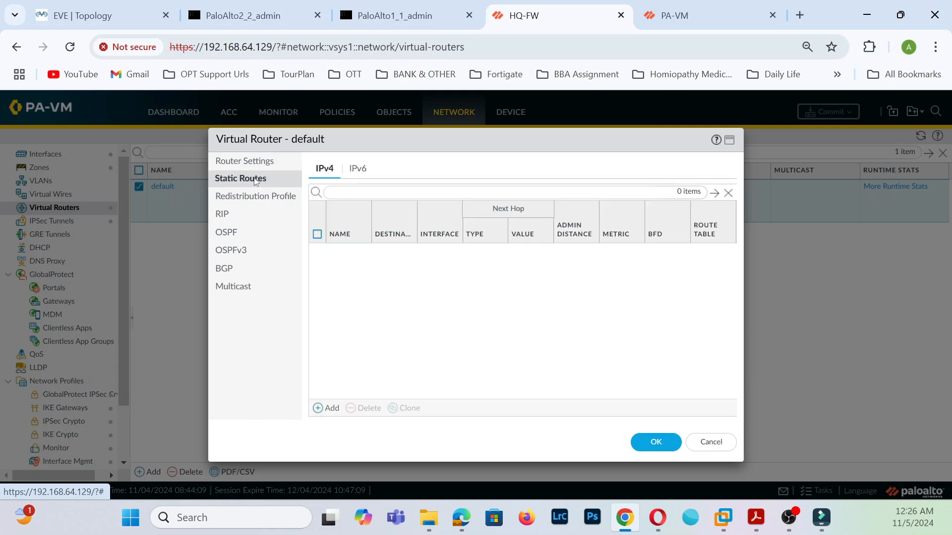
click(323, 409)
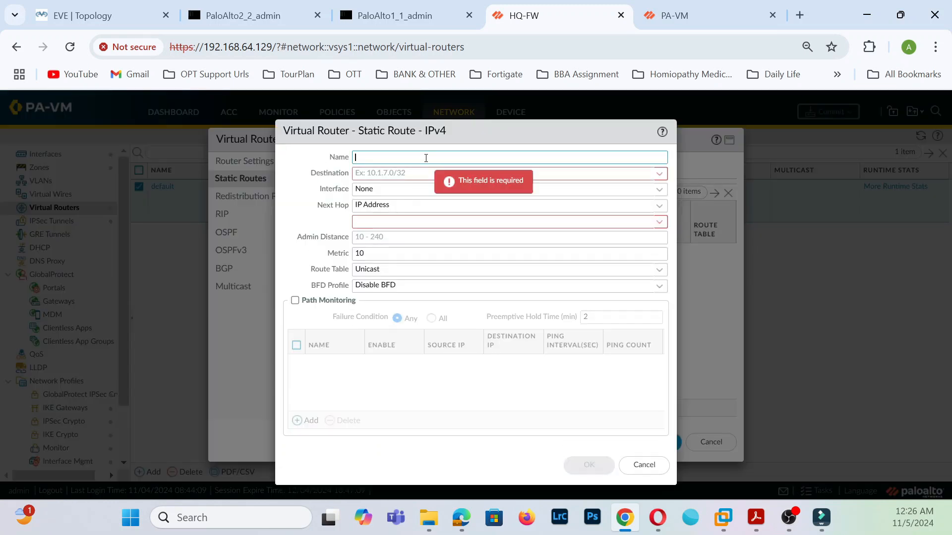
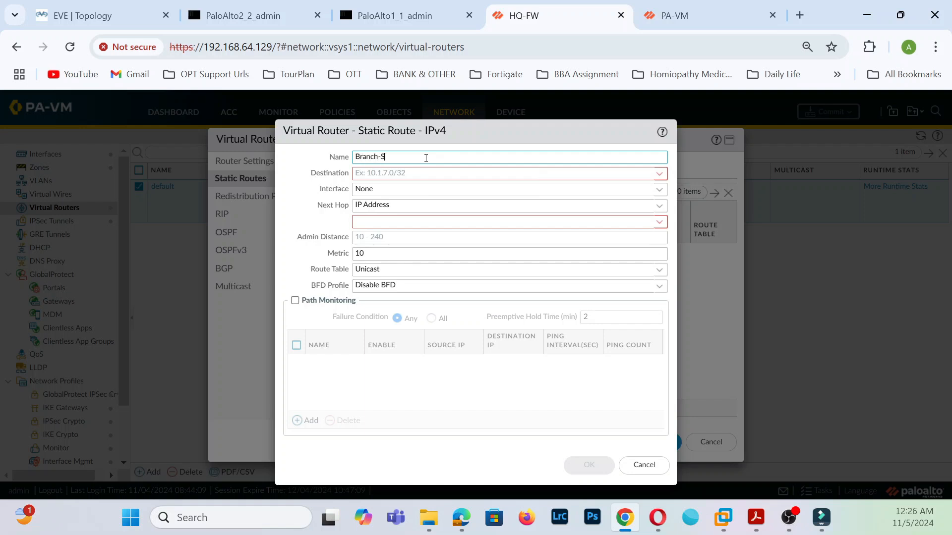
- Name the HQ-FW route Branch-Subnet, destination 192.168.100.0/24, interface tunnel.1, next hop None, and save it
text(ubnet)
click(363, 174)
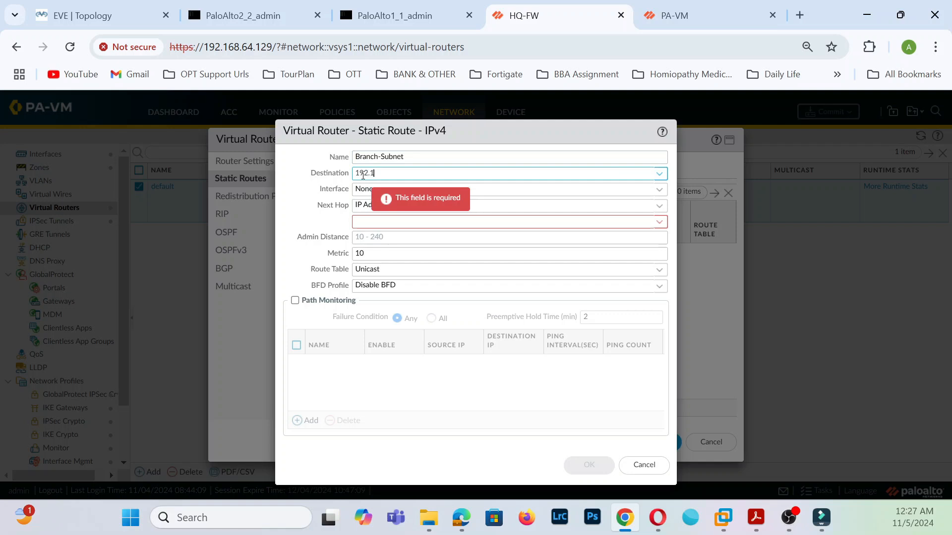
text(.0/24)
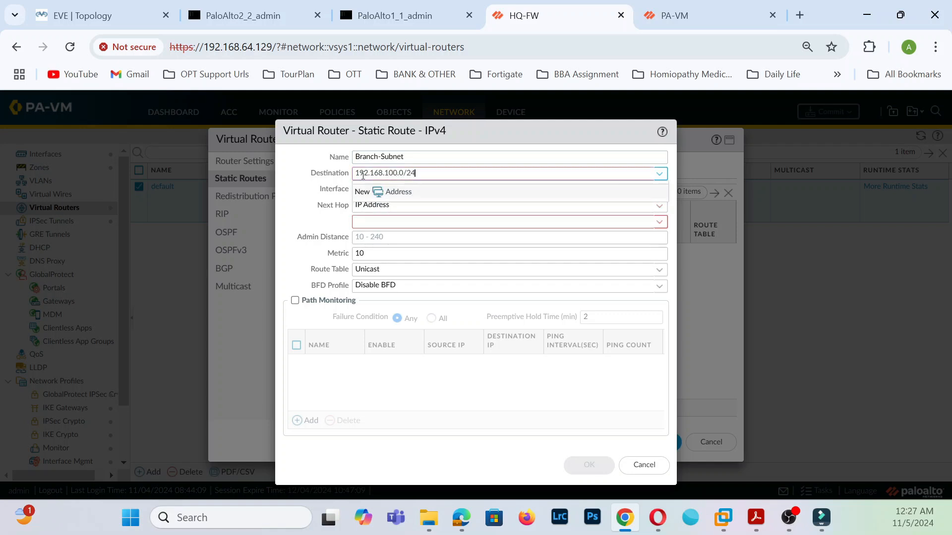
click(107, 15)
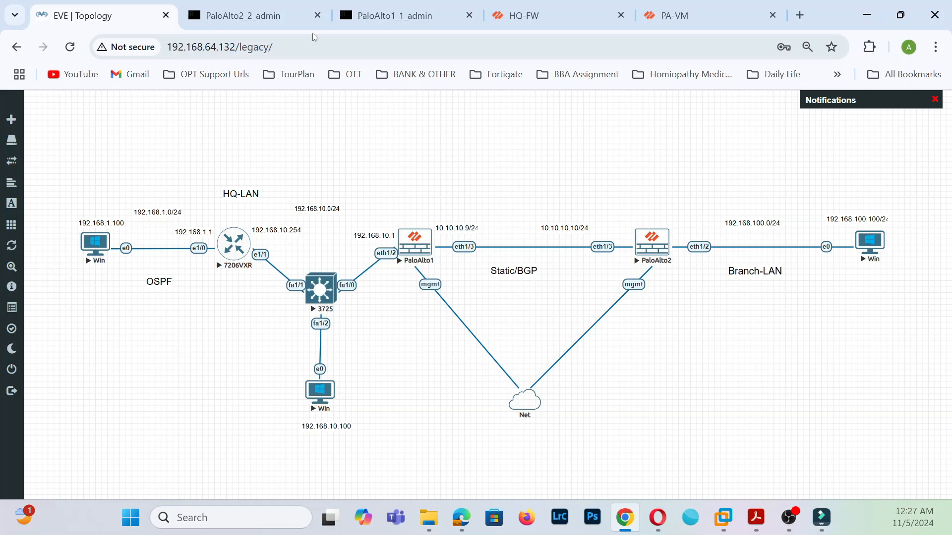
click(556, 12)
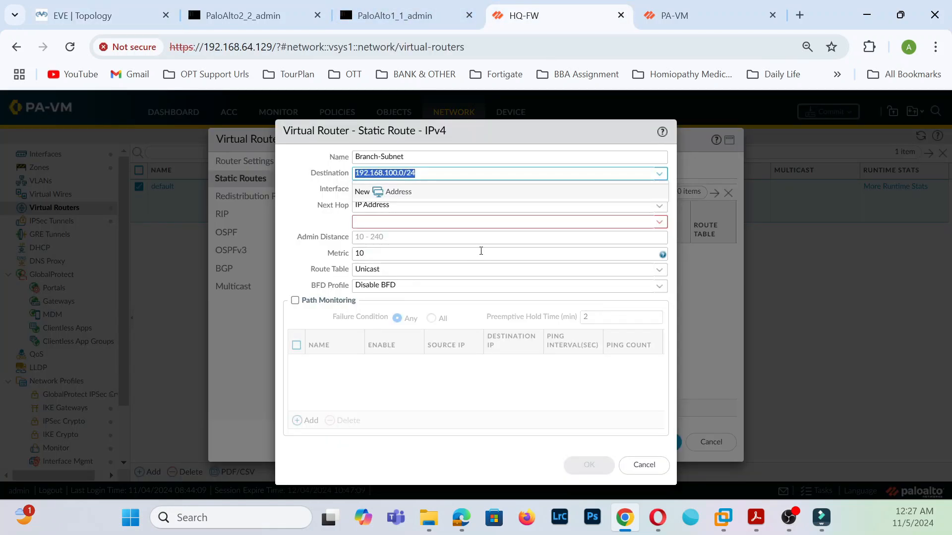
click(583, 204)
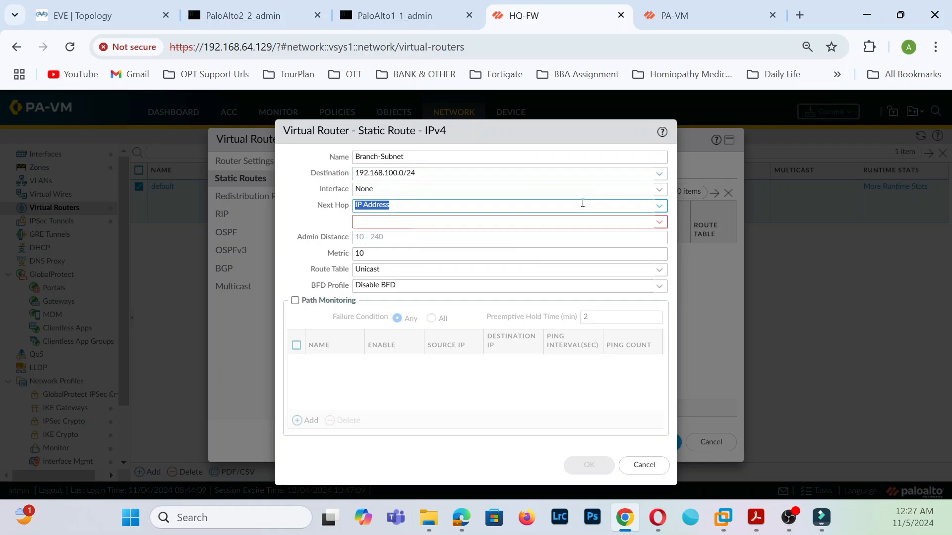
click(654, 189)
click(394, 248)
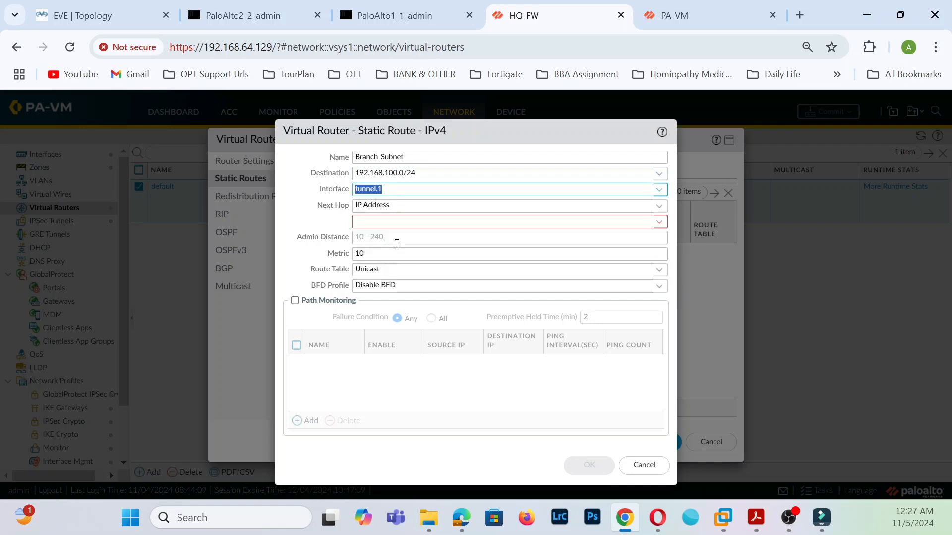
click(658, 206)
click(367, 281)
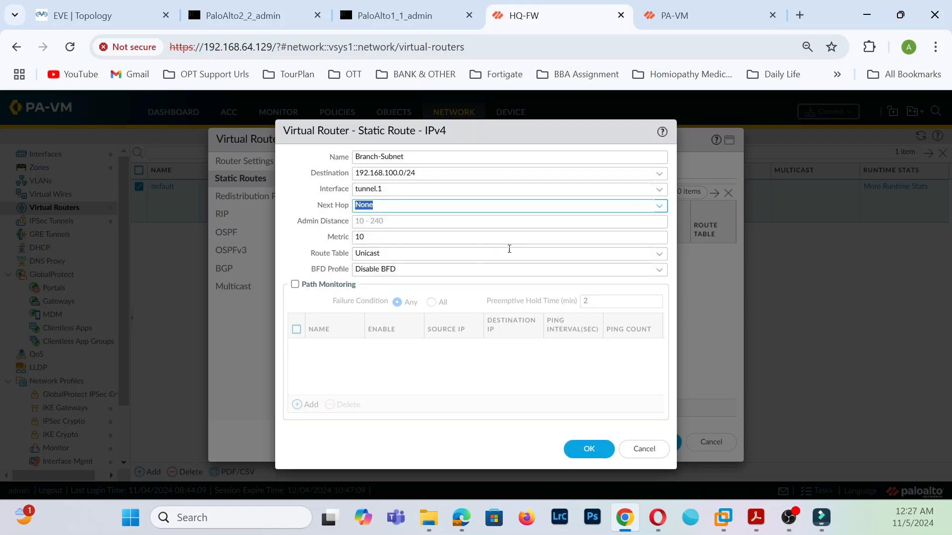
click(590, 448)
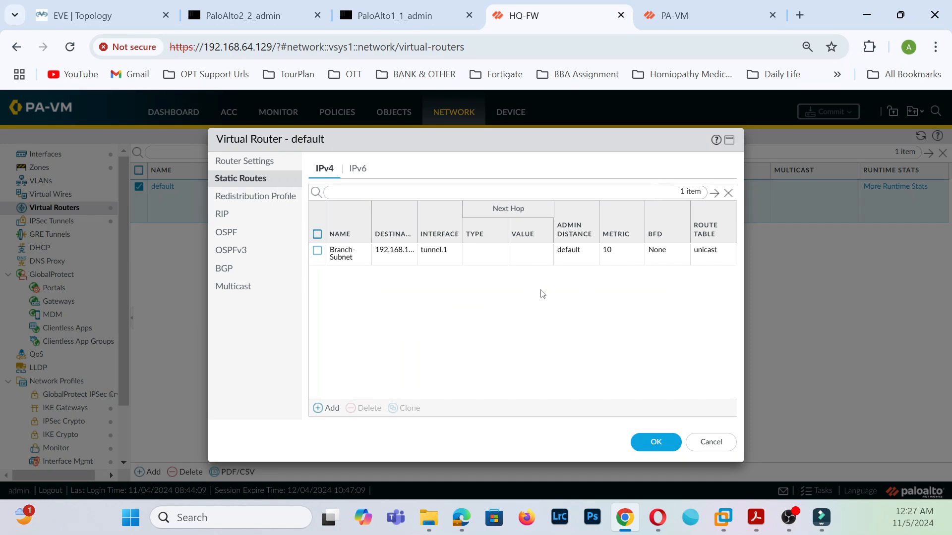
- On PA-VM, dismiss the commit report and start a new static route in the default virtual router
click(687, 17)
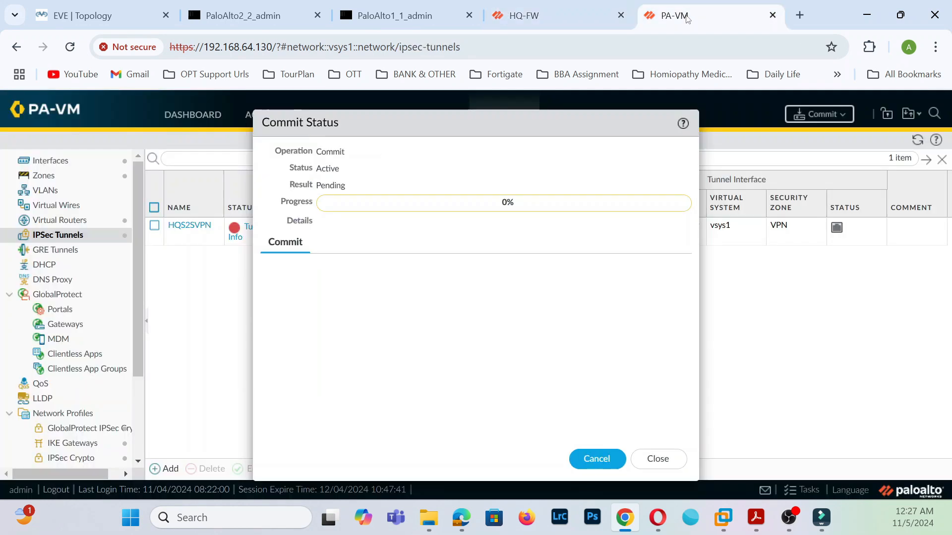
click(650, 458)
click(55, 220)
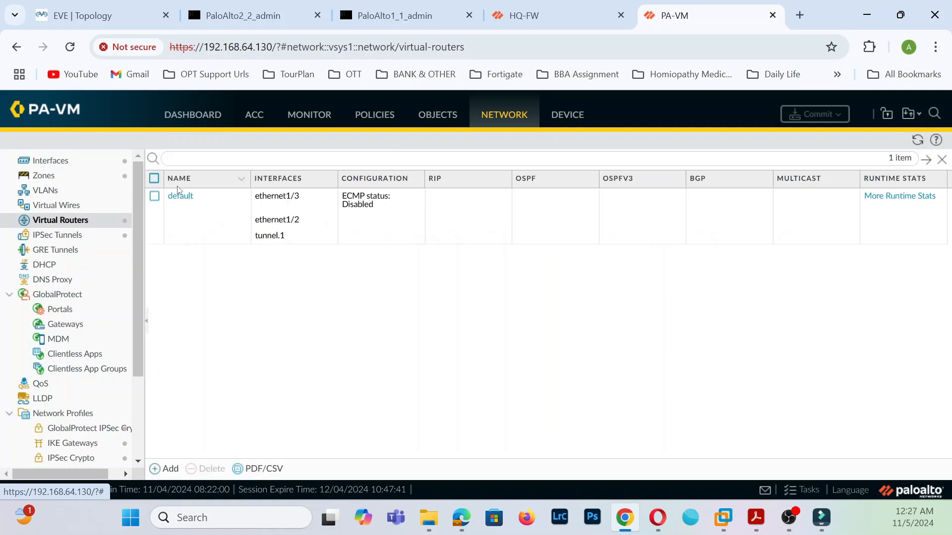
click(182, 196)
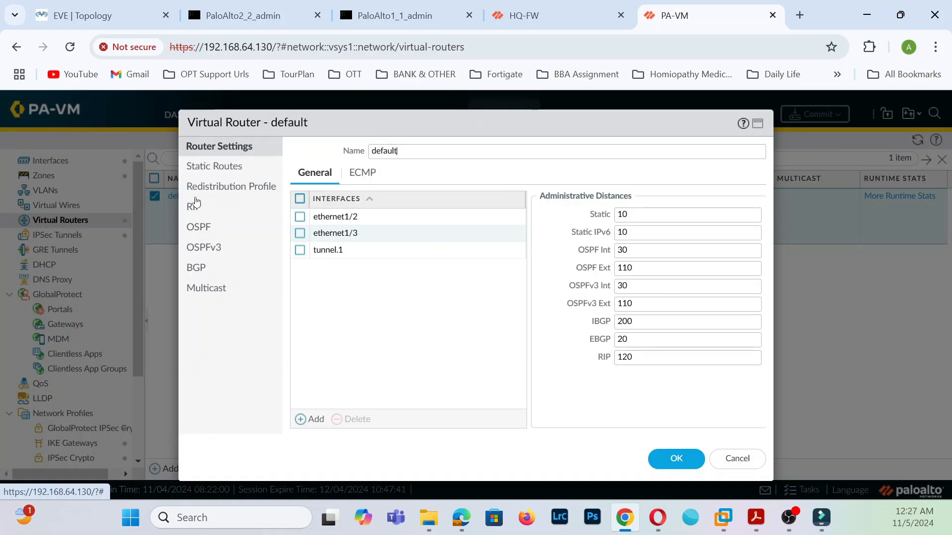
click(213, 167)
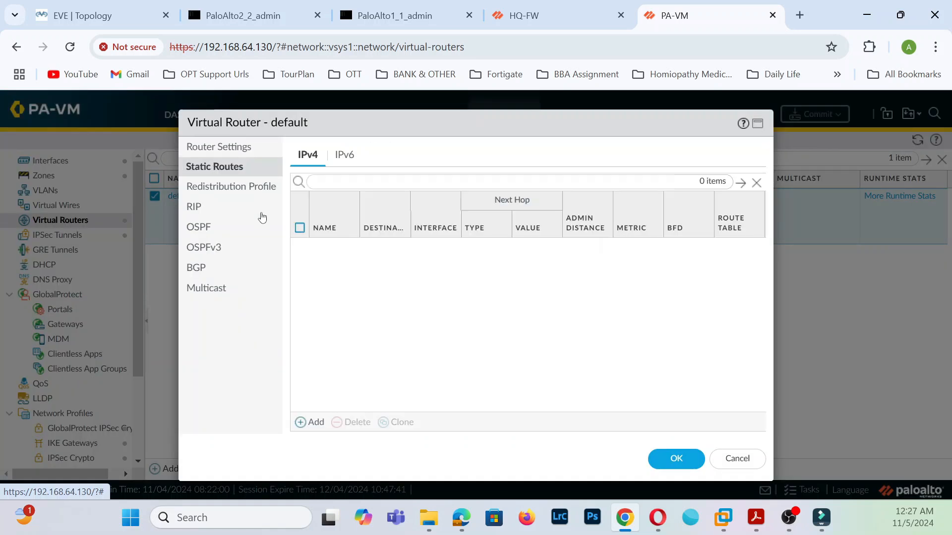
click(315, 423)
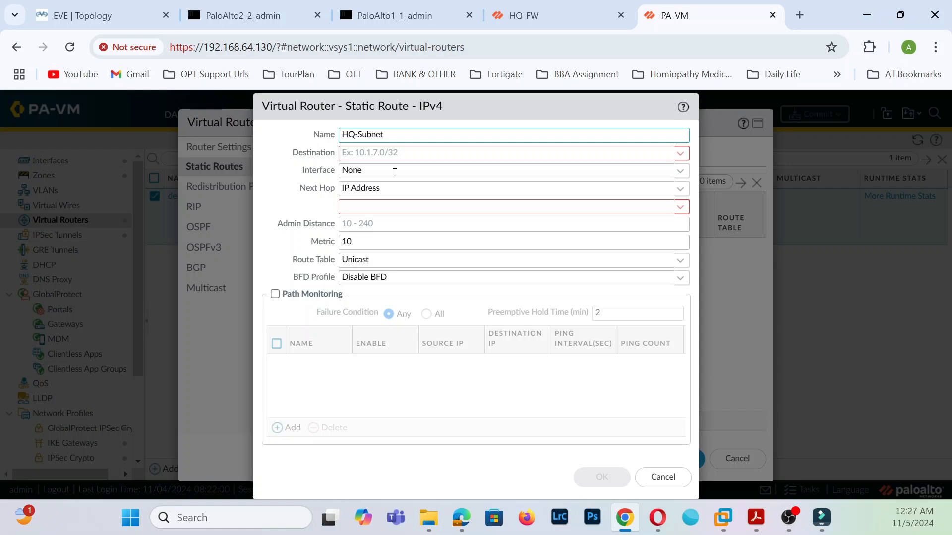
- Add static route HQ-Subnet to 192.168.10.0/24 through tunnel.1 with no next hop
click(412, 155)
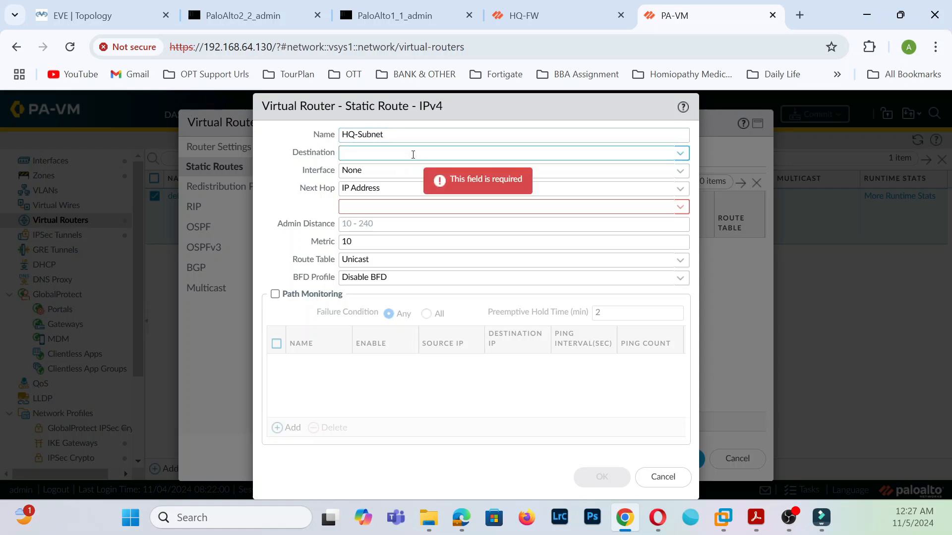
text(192.168.10.0)
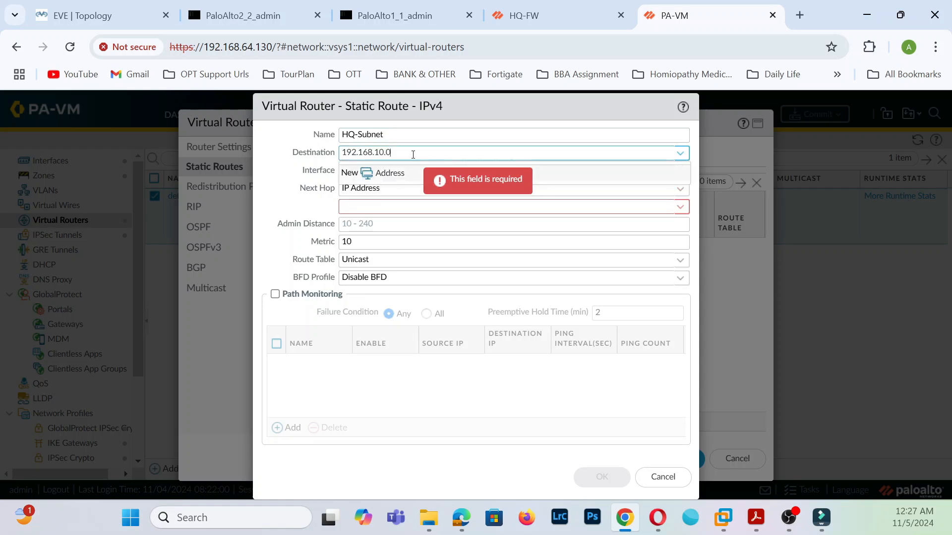
text(/24)
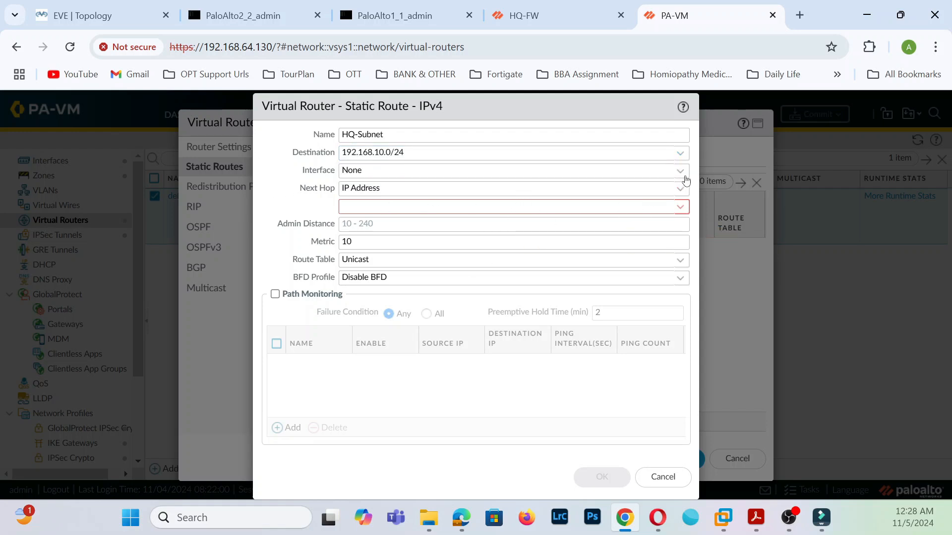
click(681, 171)
click(418, 239)
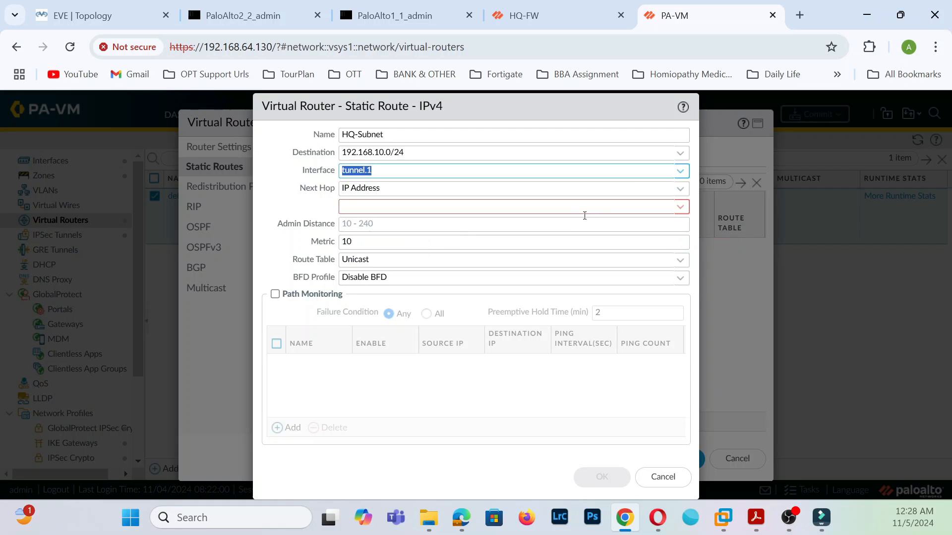
click(675, 195)
click(373, 273)
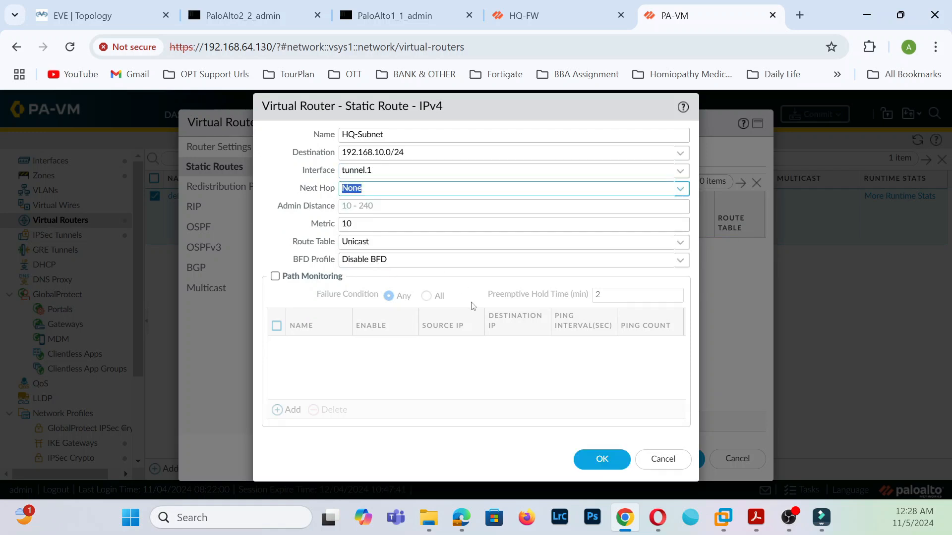
click(601, 459)
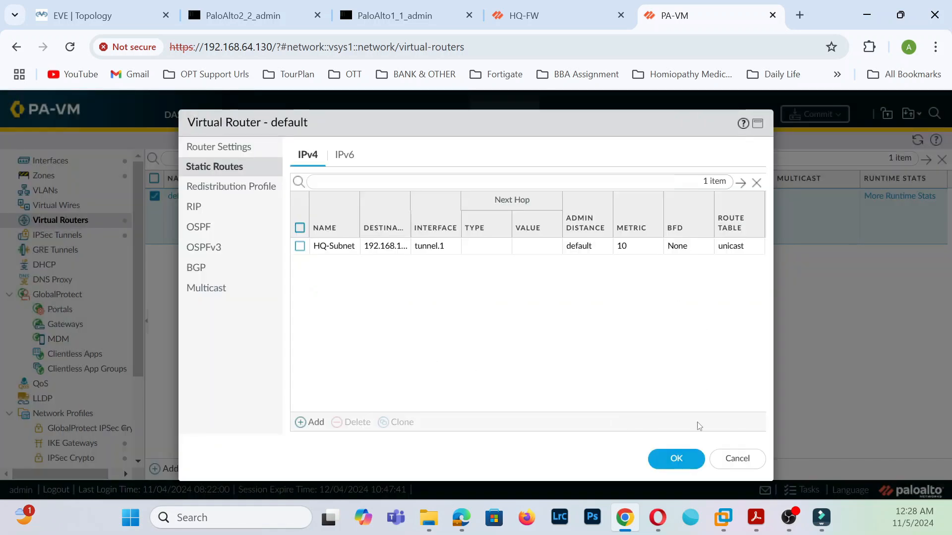
- Save the default virtual router on both firewalls and open PA-VM's Security policies
click(524, 16)
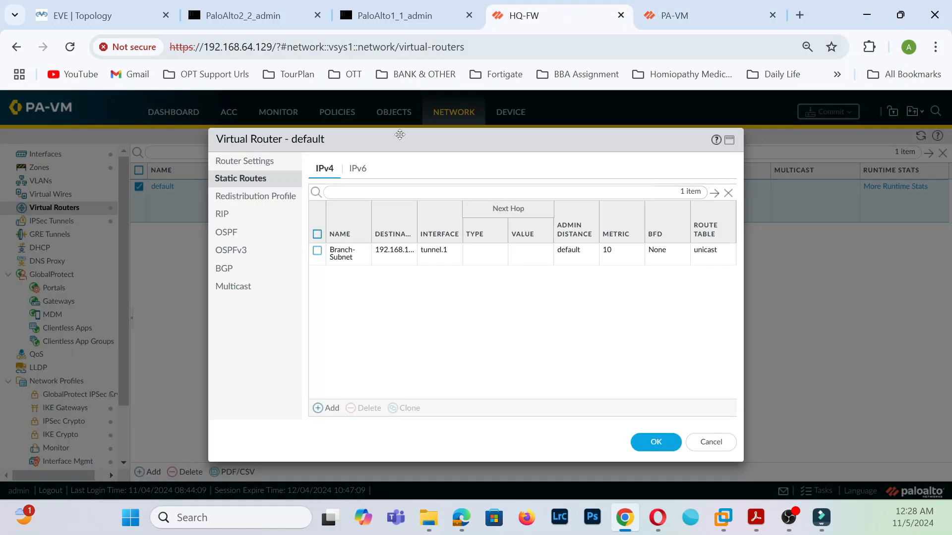
click(659, 441)
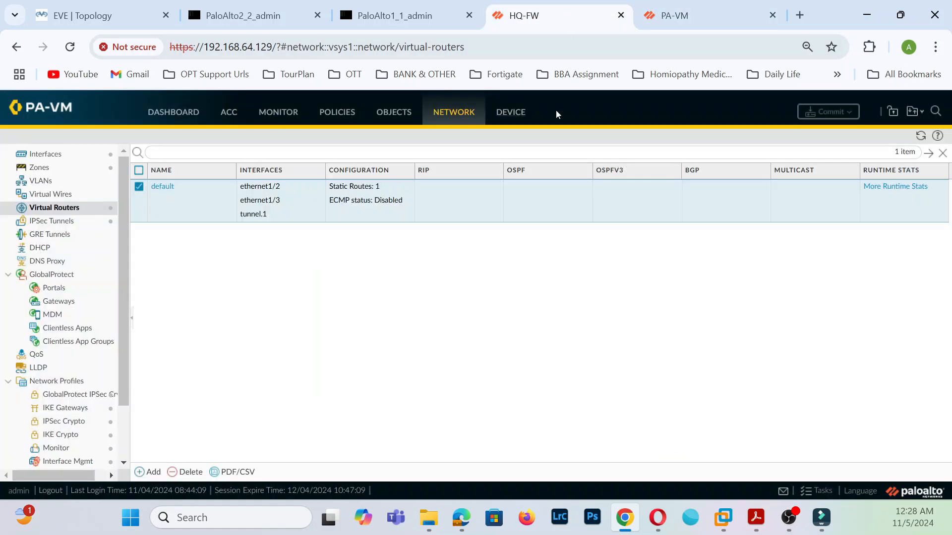
click(656, 11)
click(180, 196)
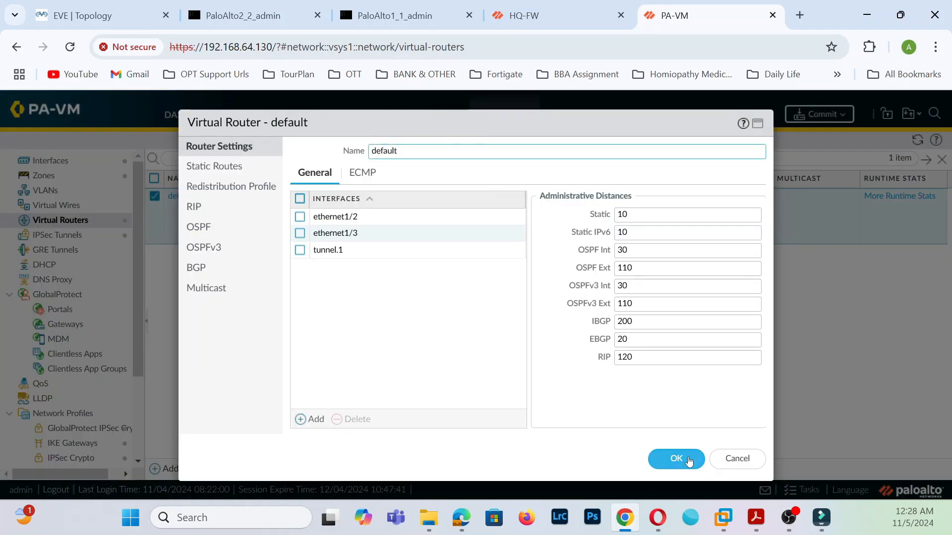
click(688, 459)
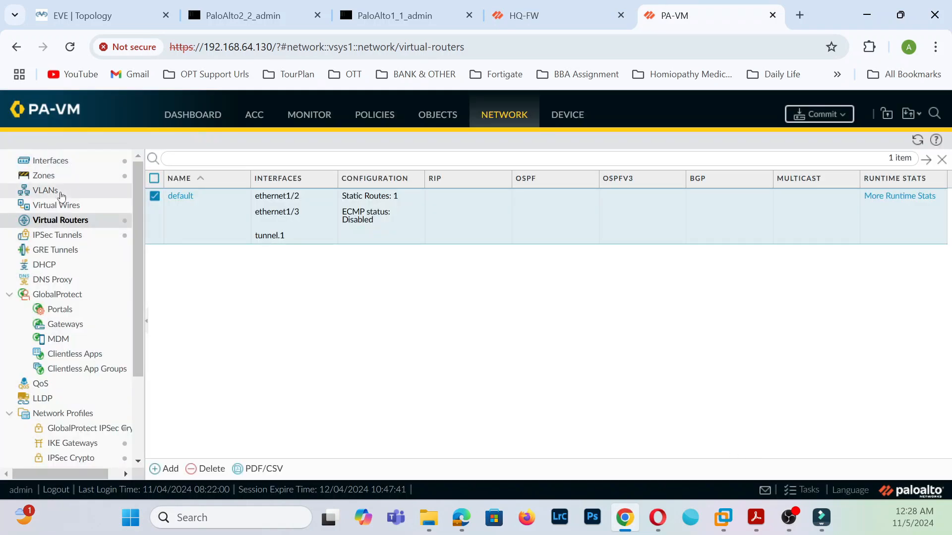
click(384, 118)
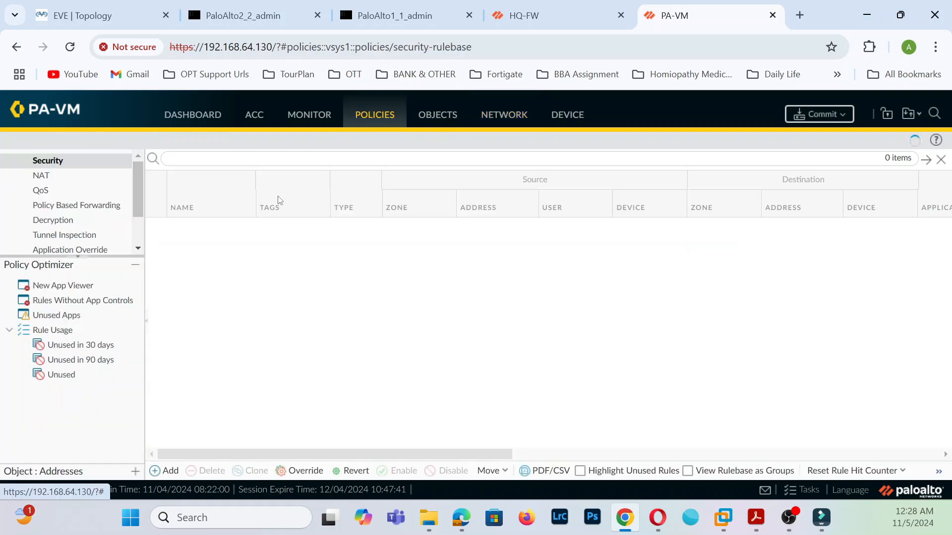
- Create a new security rule on PA-VM with source zones LAN and VPN
click(167, 470)
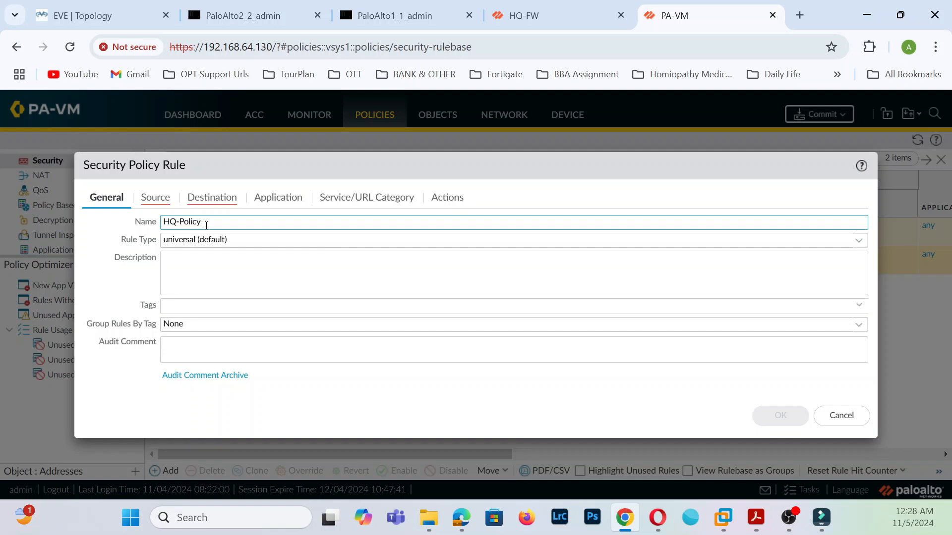
click(250, 263)
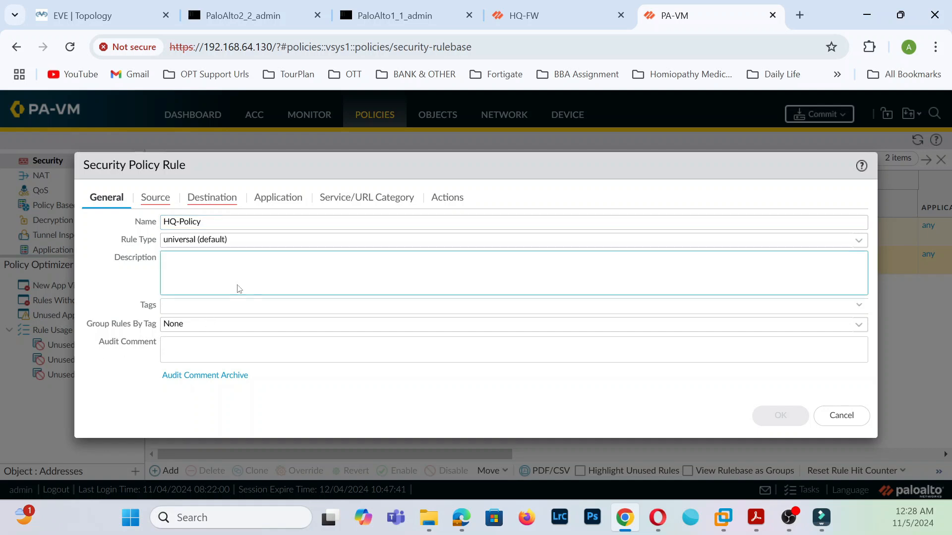
click(155, 197)
click(109, 379)
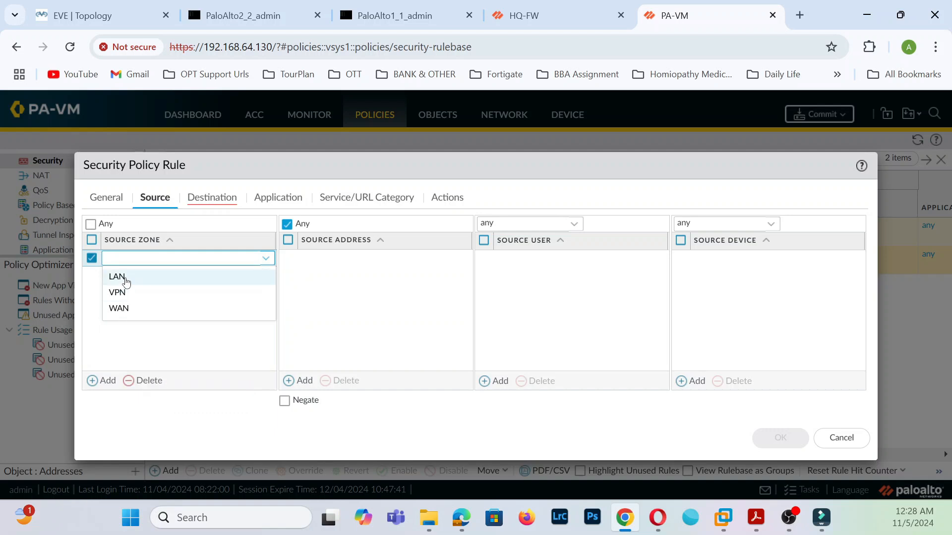
click(125, 280)
click(106, 379)
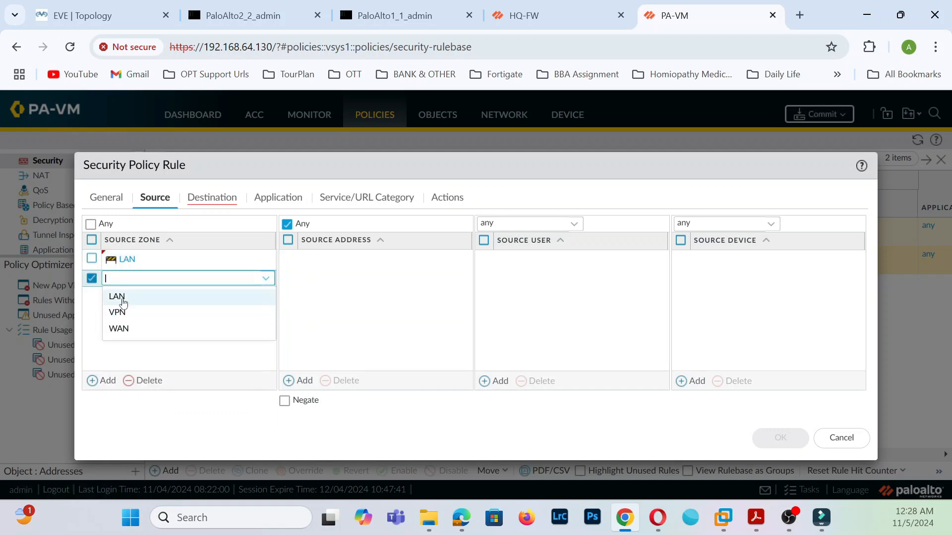
click(123, 307)
click(206, 330)
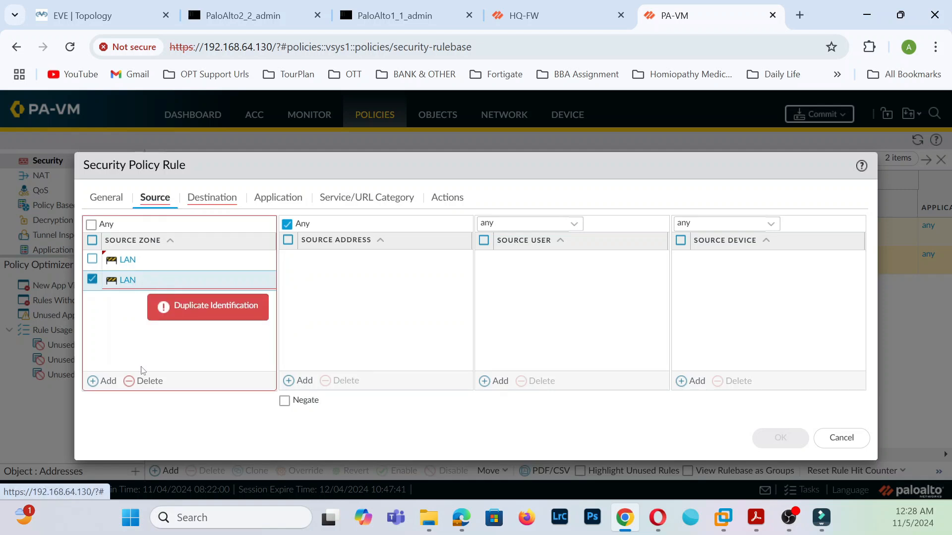
click(143, 381)
click(105, 380)
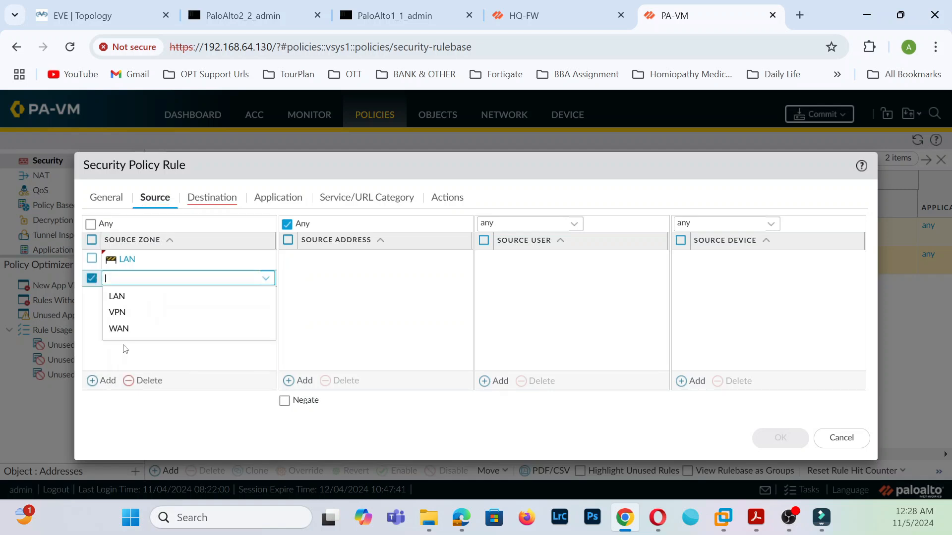
click(133, 317)
click(249, 332)
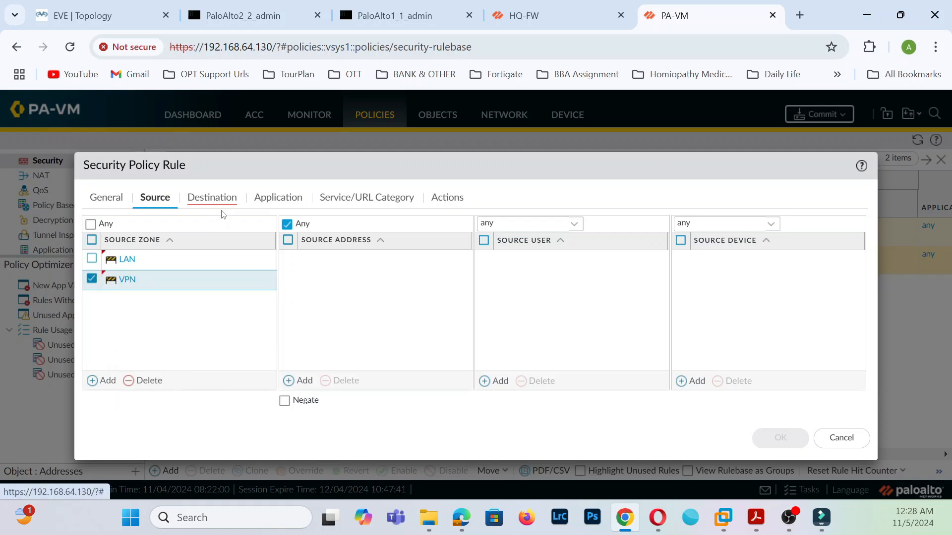
- Add LAN and VPN as the rule's destination zones
click(224, 197)
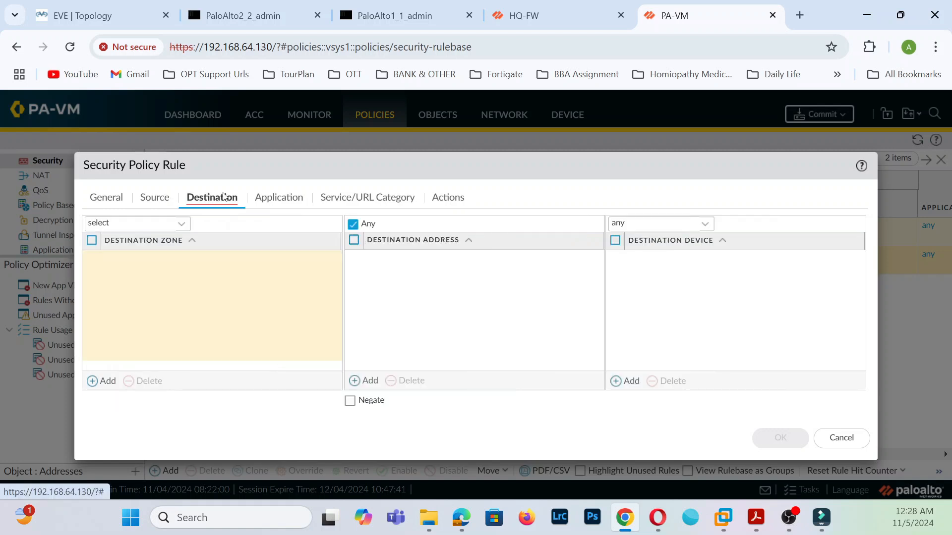
click(106, 381)
click(130, 282)
click(100, 381)
click(129, 313)
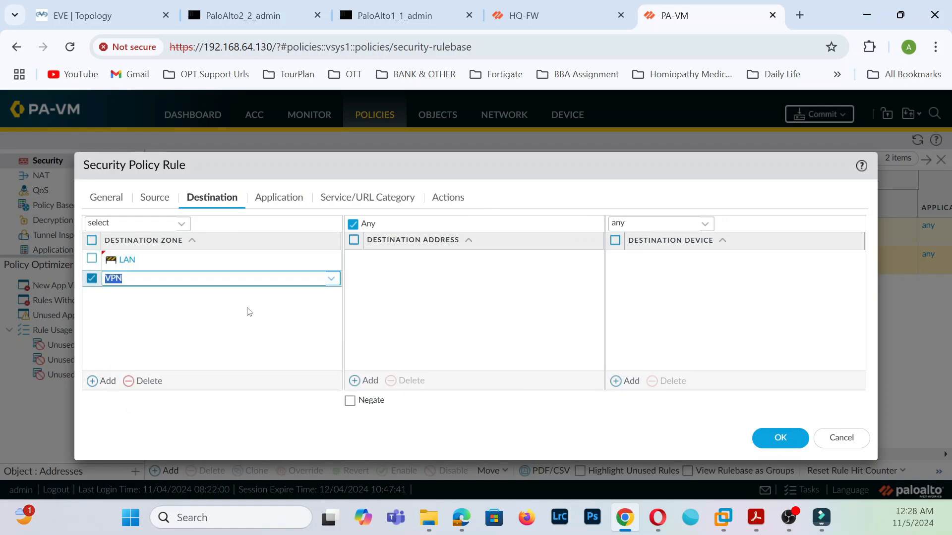
- Save the HQ-Policy allow rule, commit PA-VM, and switch to HQ-FW
click(300, 204)
click(354, 199)
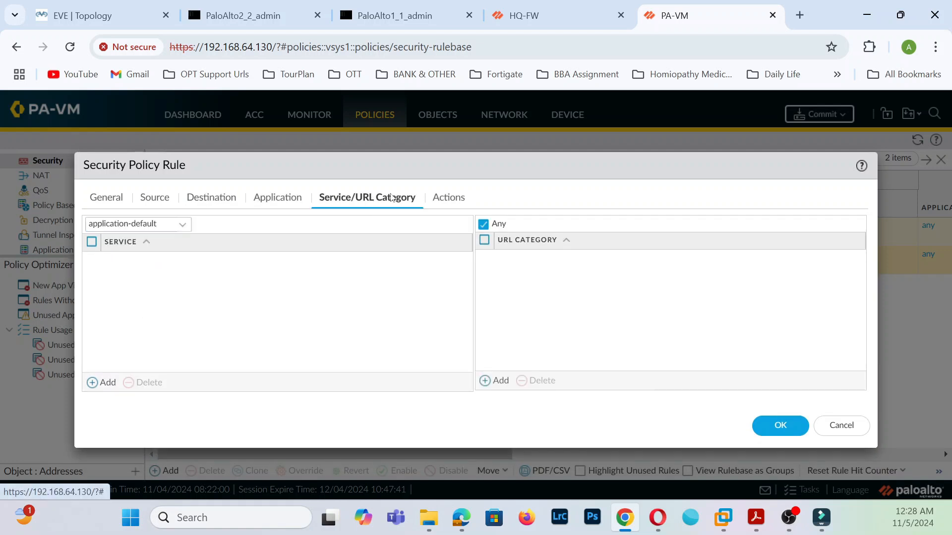
click(443, 198)
click(779, 395)
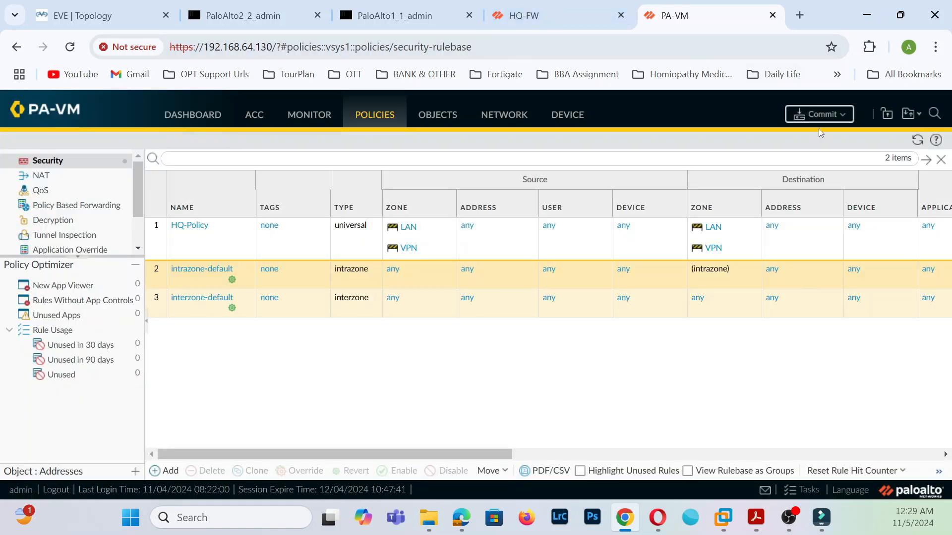
click(819, 114)
click(548, 14)
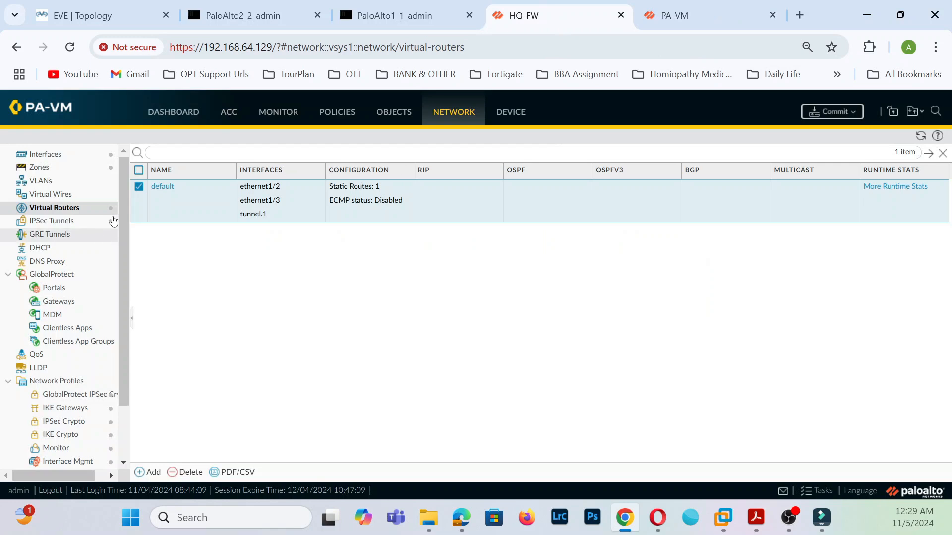
- On HQ-FW, create security rule Branch_policy with source zones VPN and LAN
click(328, 110)
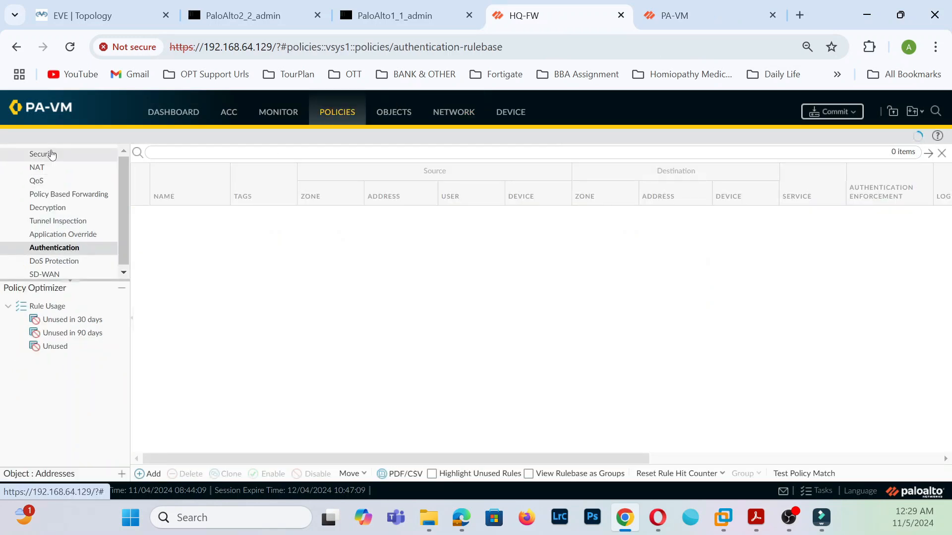
click(49, 155)
click(152, 475)
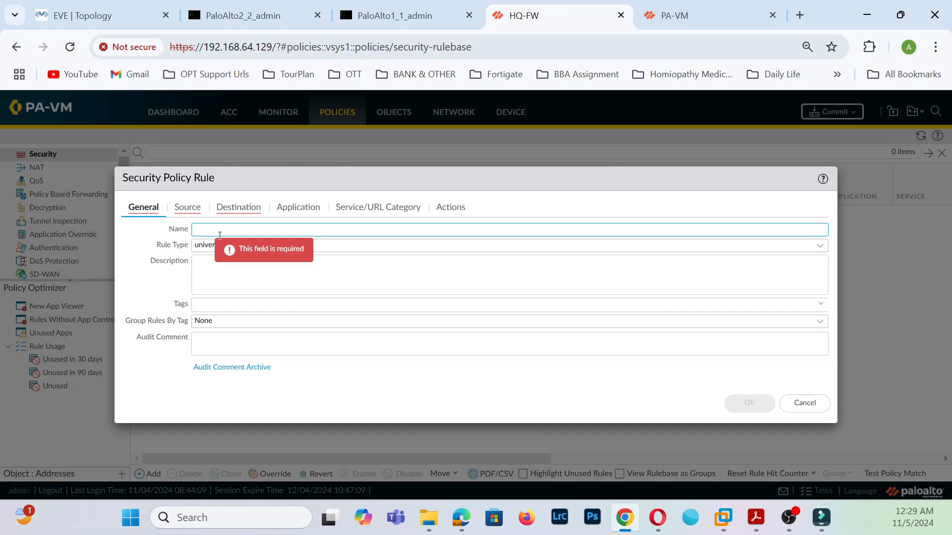
text(Branch_policy)
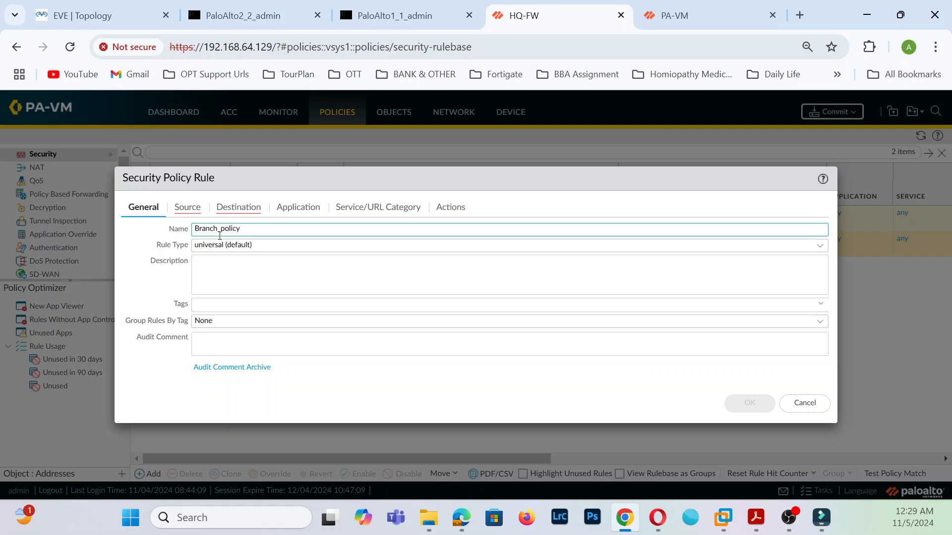
click(193, 208)
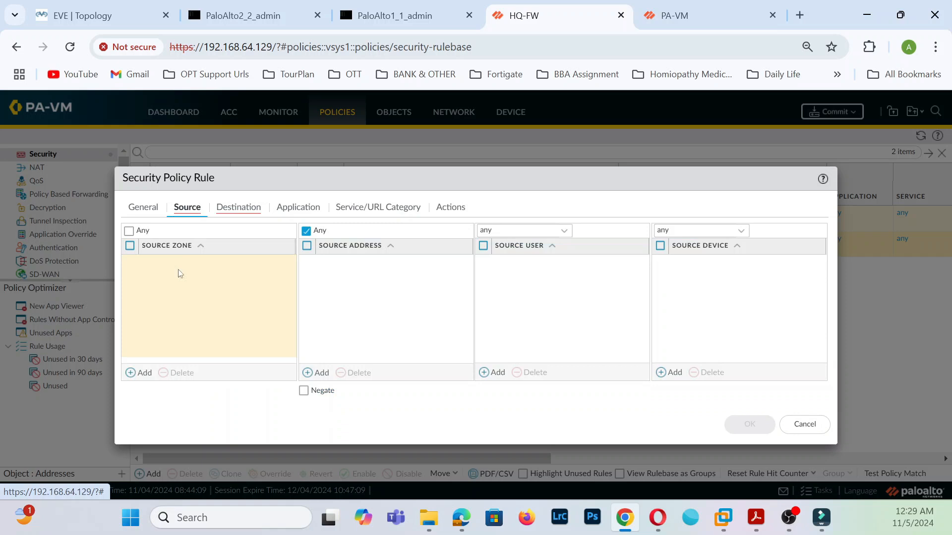
click(144, 379)
click(159, 295)
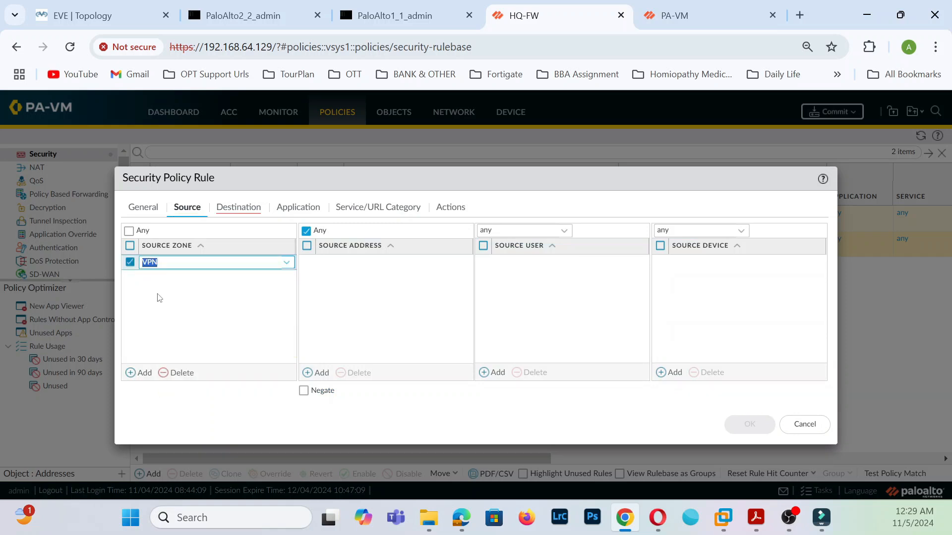
click(139, 373)
click(152, 297)
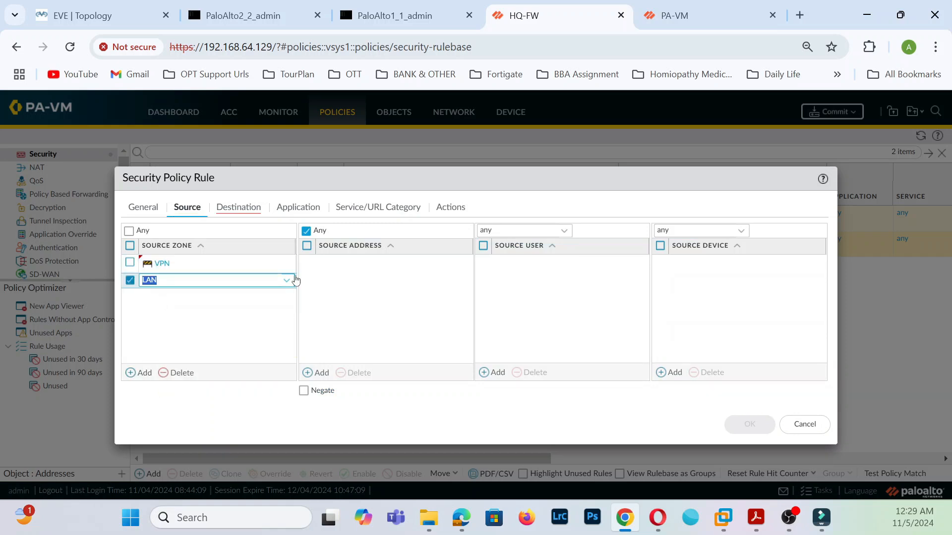
- Set Branch_policy's destination zones to LAN and VPN and save the allow rule
click(239, 208)
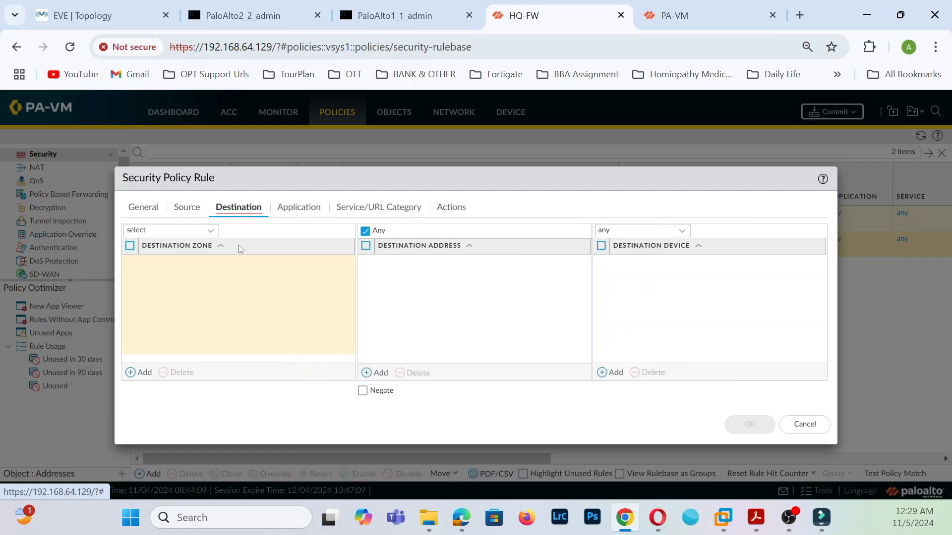
click(144, 377)
click(169, 279)
click(148, 374)
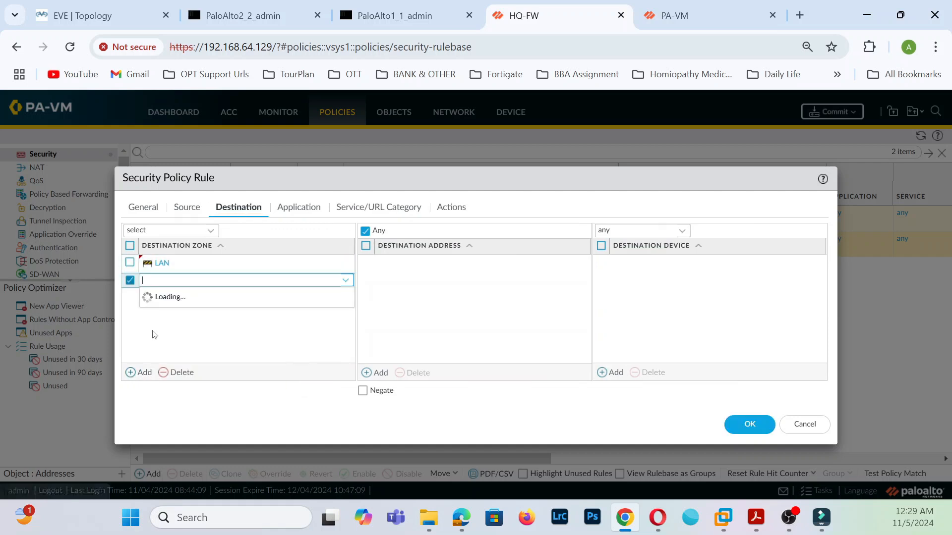
click(160, 311)
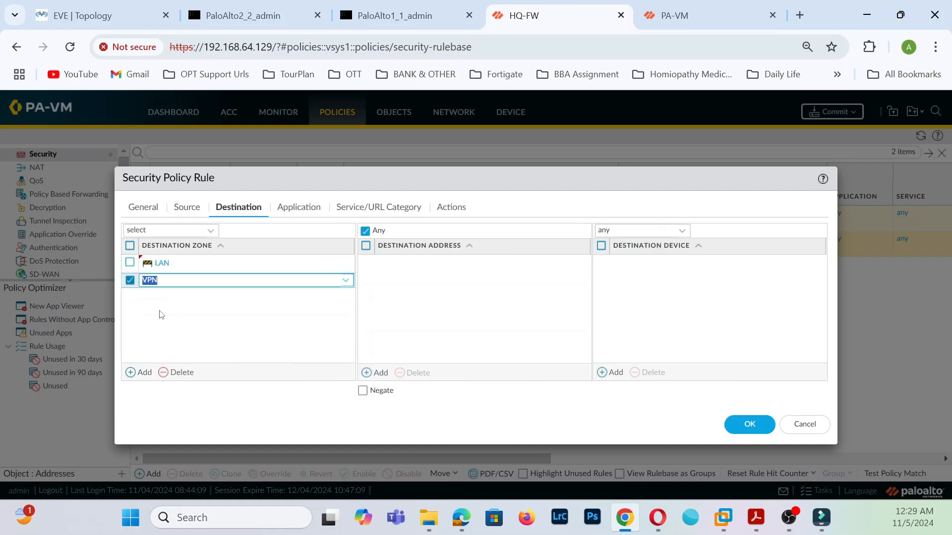
click(283, 207)
click(372, 206)
click(440, 204)
click(750, 387)
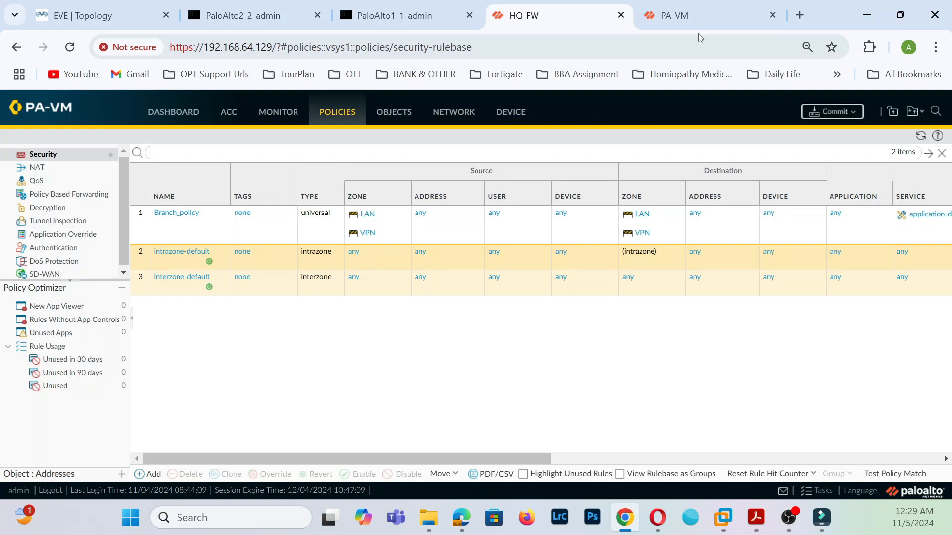
- Commit the branch PA-VM configuration and open the Branch-LAN PC console from the topology
click(694, 17)
click(604, 459)
key(ctrl+Page_Up)
key(ctrl+Page_Up)
key(ctrl+Page_Up)
key(ctrl+Page_Up)
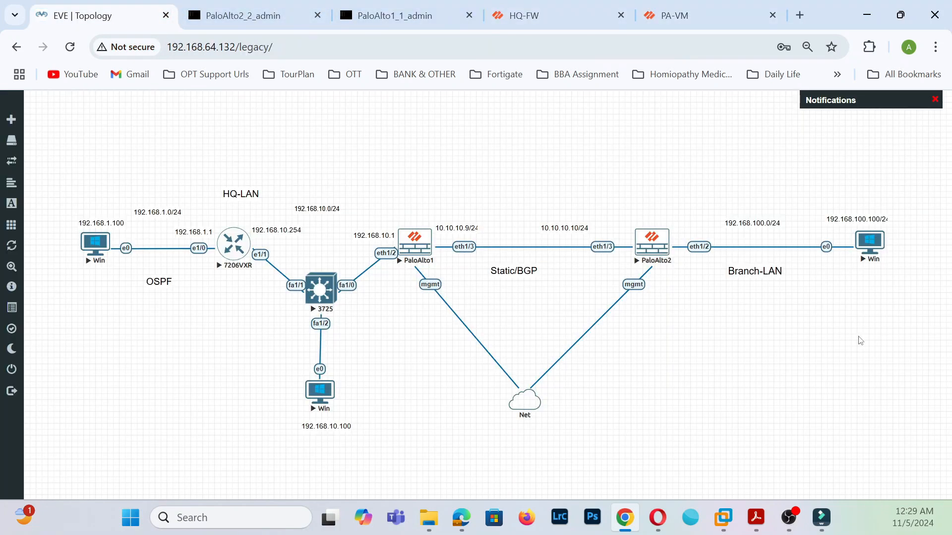
click(868, 242)
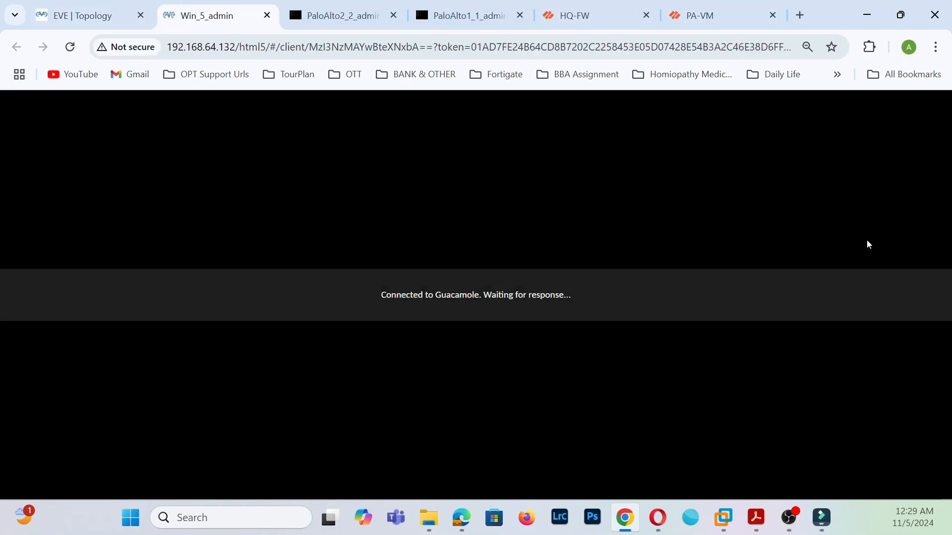
- Submit the Win_7 login password and open a second Windows PC console from the topology
text(•)
key(Return)
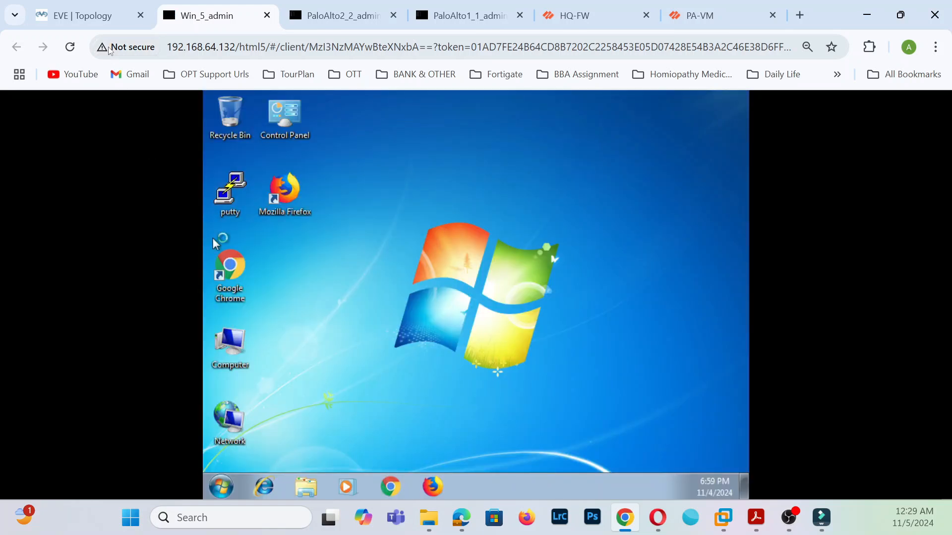
click(79, 15)
click(314, 390)
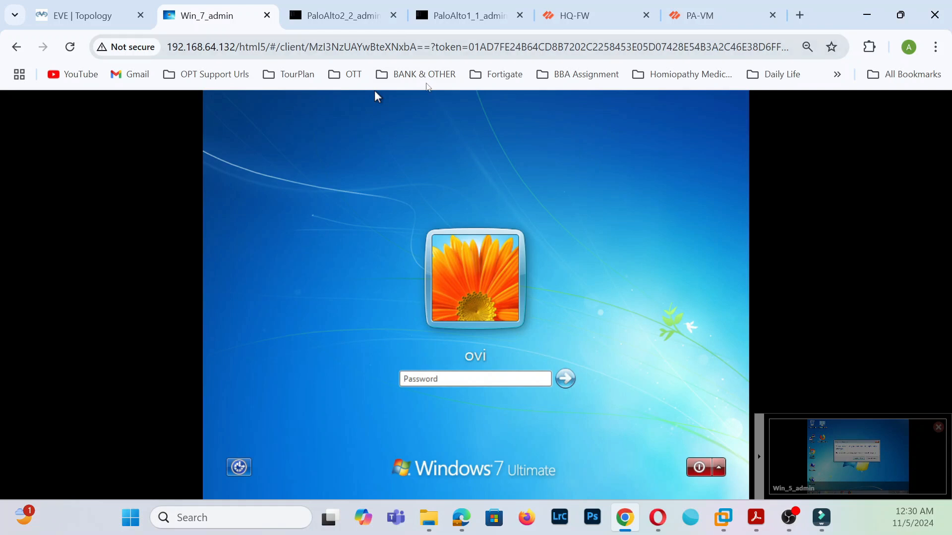
click(84, 16)
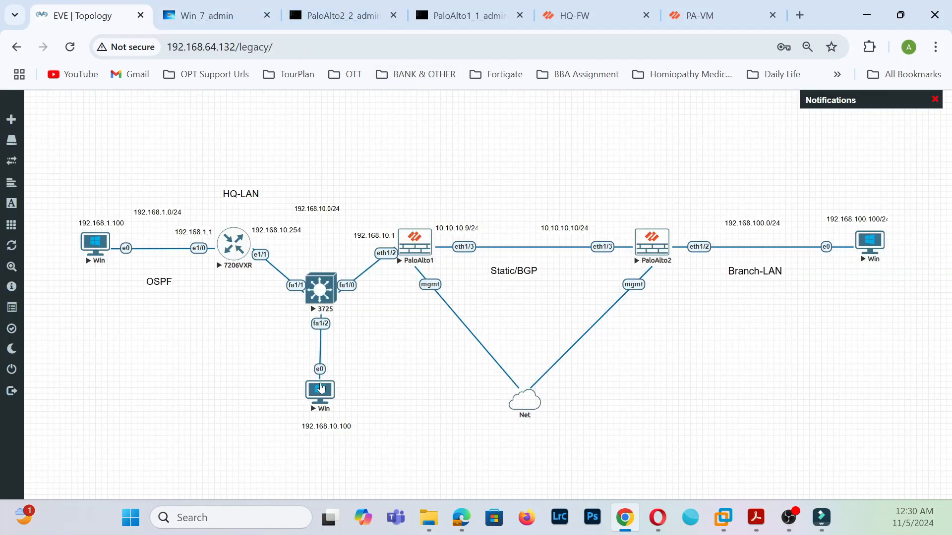
click(250, 6)
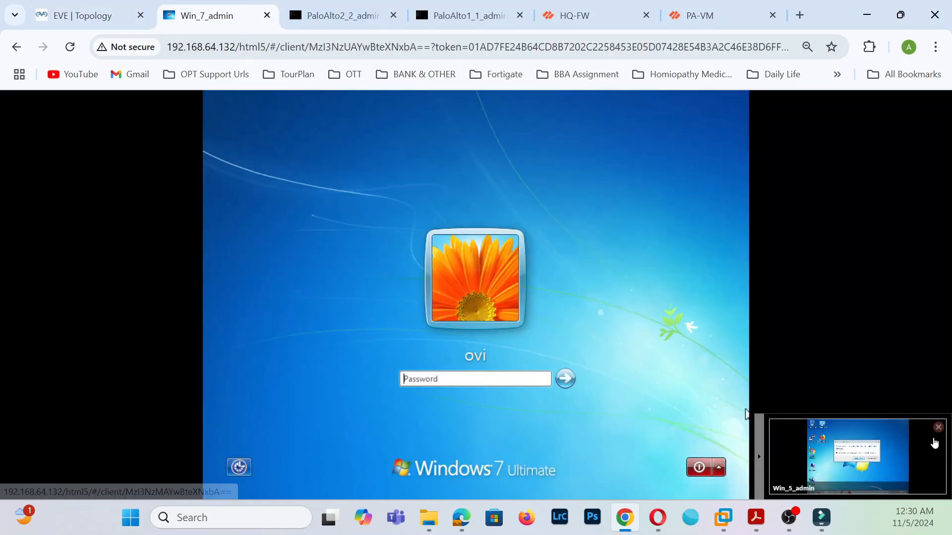
click(759, 457)
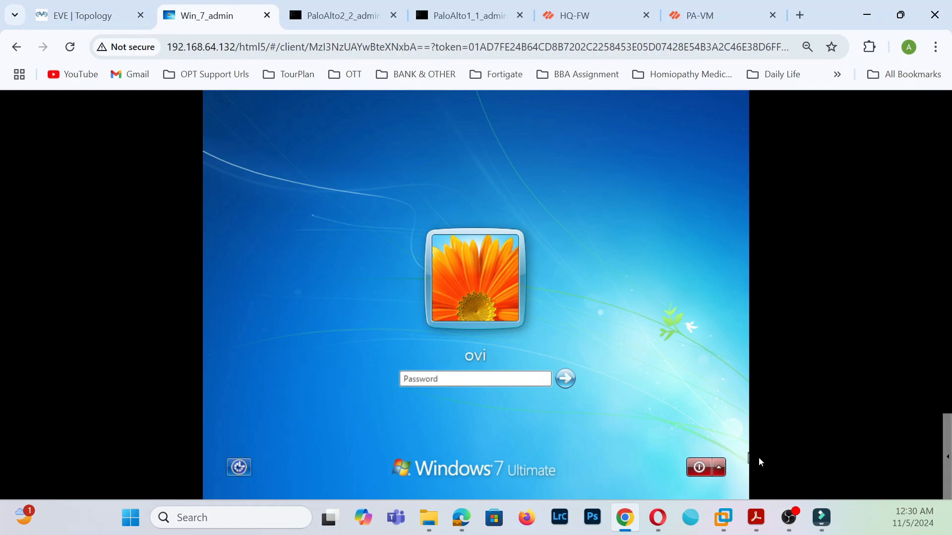
click(946, 456)
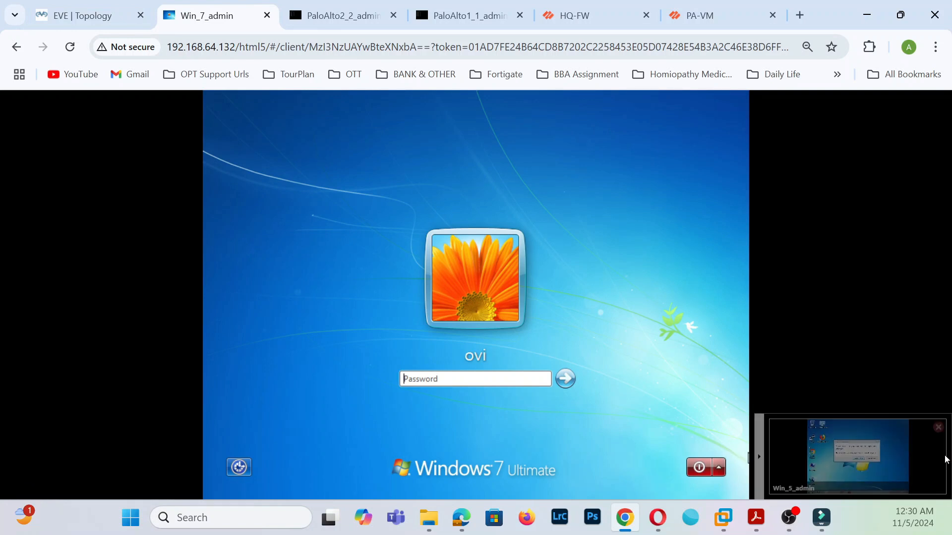
click(867, 460)
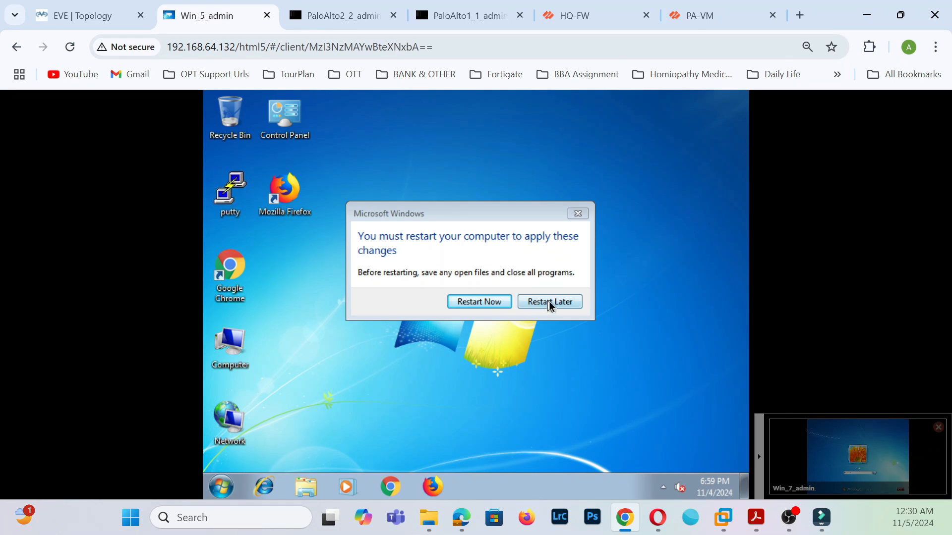
- Restart the Win_5 PC to apply pending changes and reopen the Win_7 console
click(498, 307)
click(79, 16)
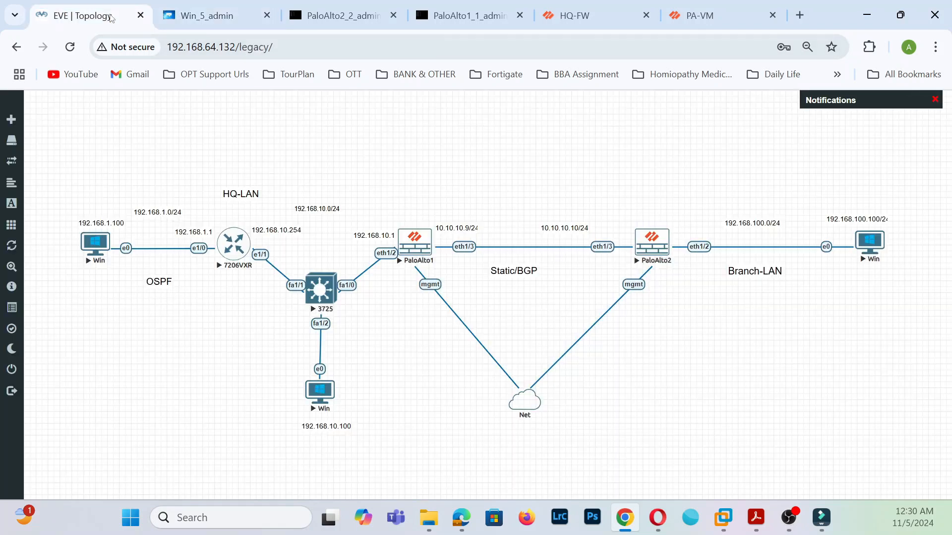
click(323, 396)
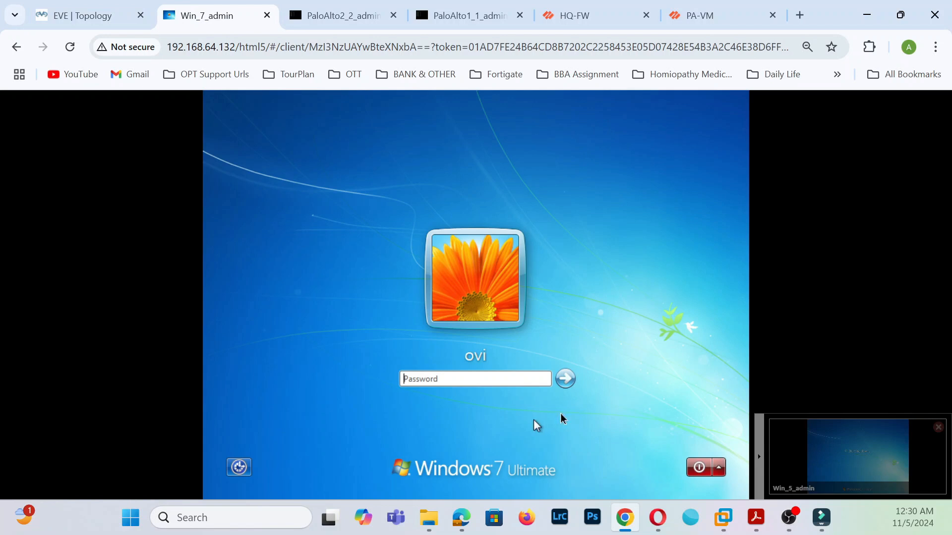
click(73, 10)
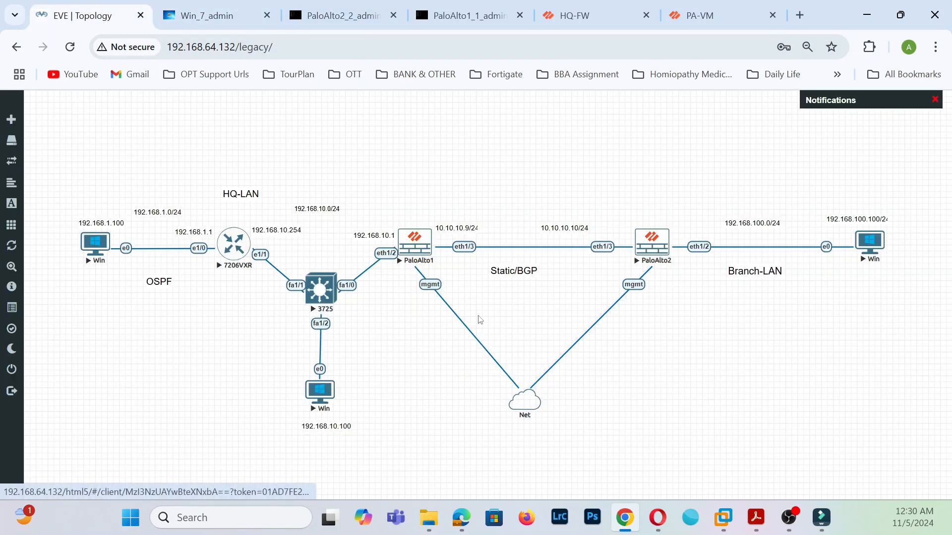
click(203, 15)
click(44, 22)
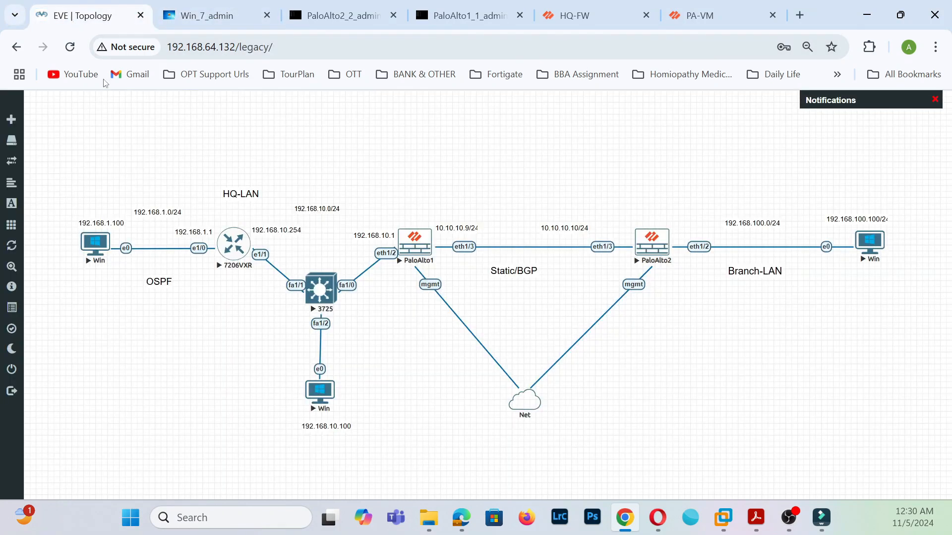
click(208, 16)
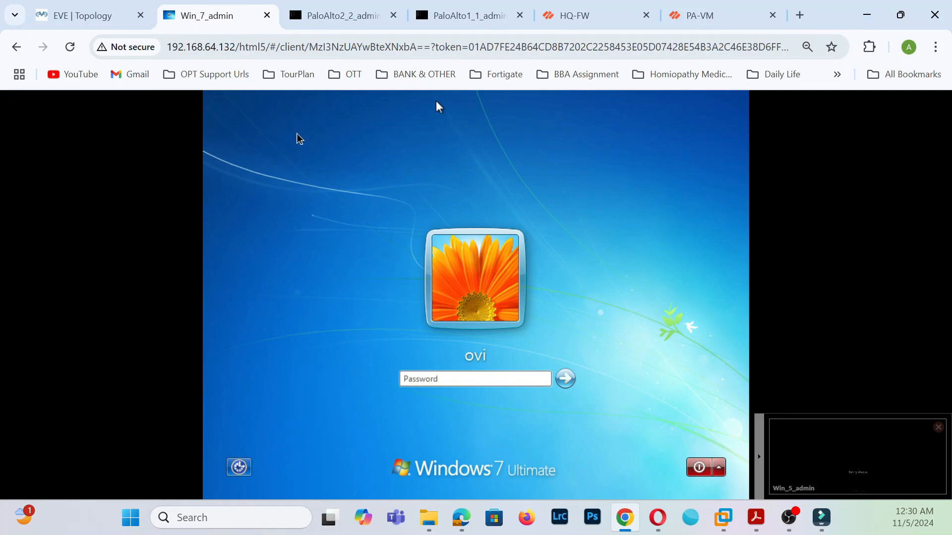
- Enter the account password and sign in to the Win_7 PC's desktop
text(•••)
click(564, 379)
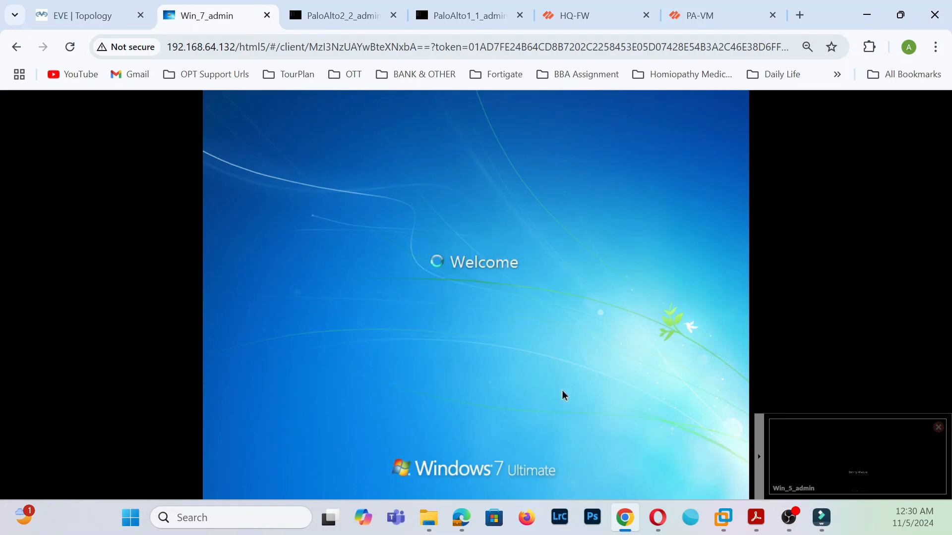
click(859, 456)
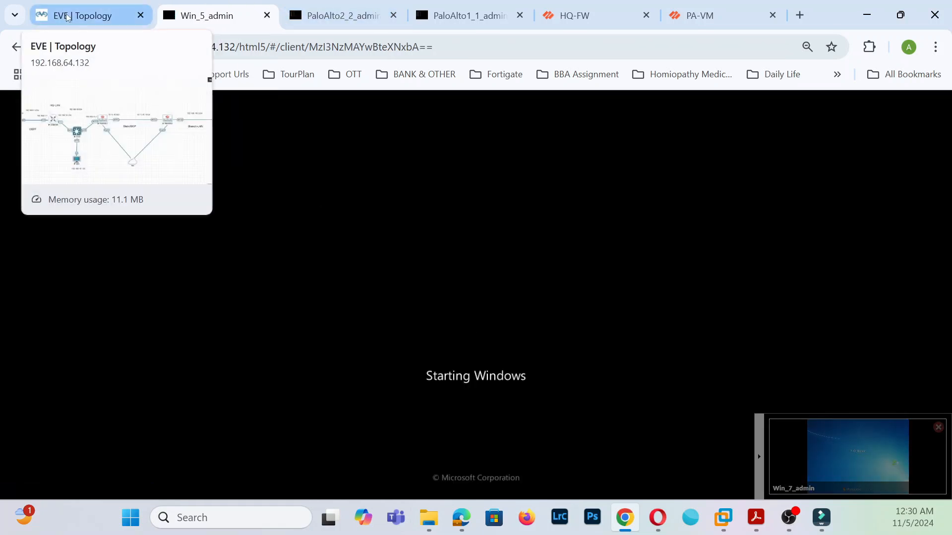
click(795, 465)
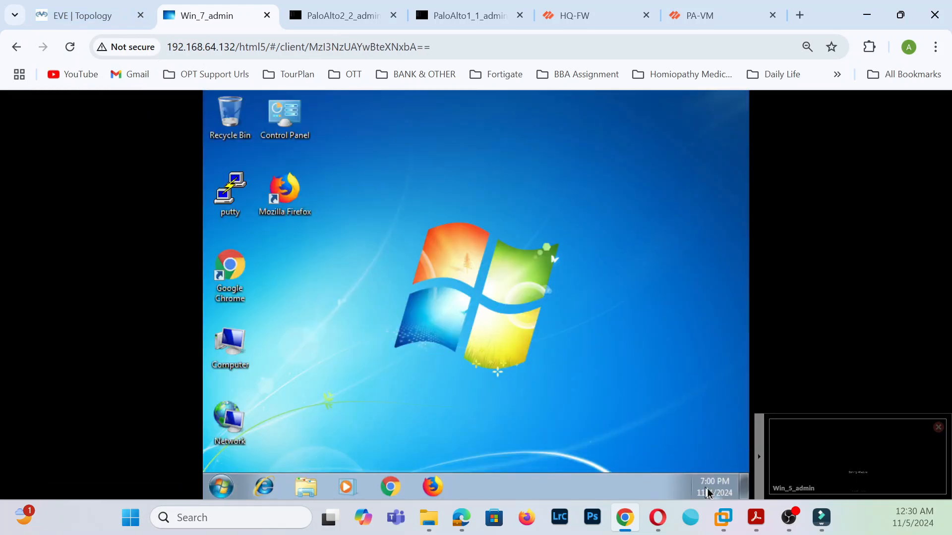
- Open the Local Area Connection properties on the Win_7 PC
right_click(242, 424)
click(268, 408)
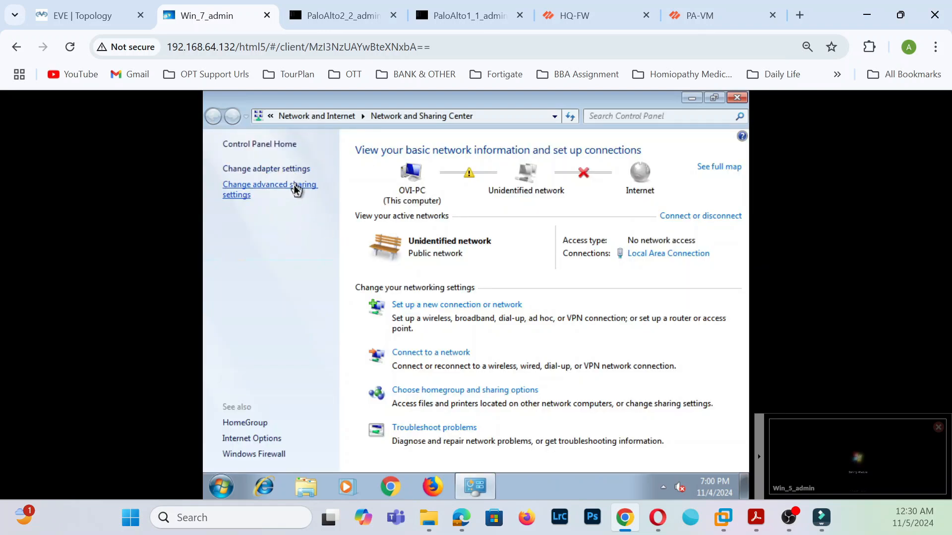
click(297, 167)
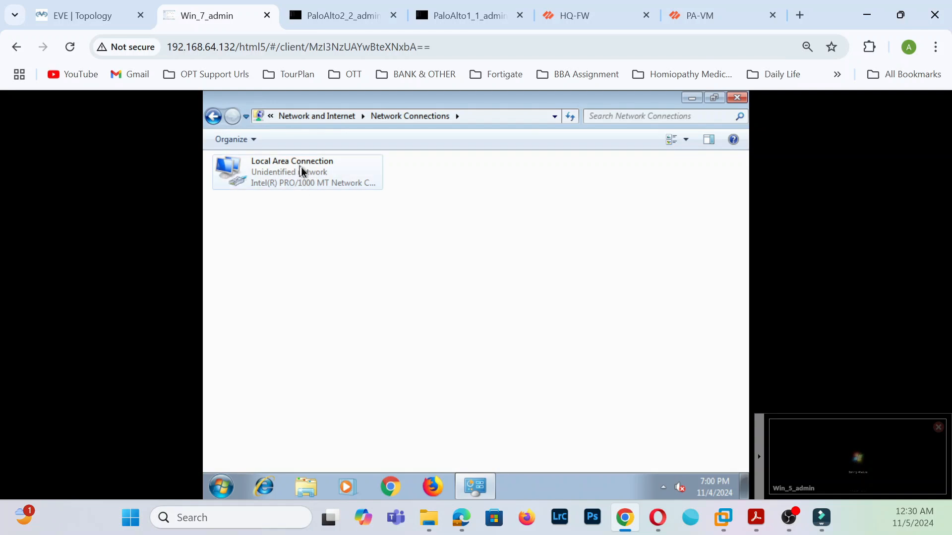
right_click(301, 168)
click(347, 296)
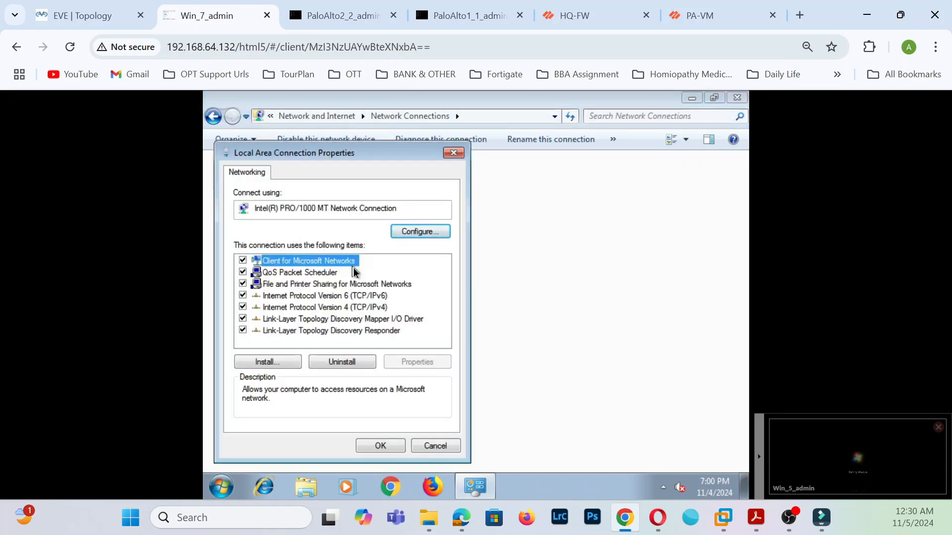
click(108, 15)
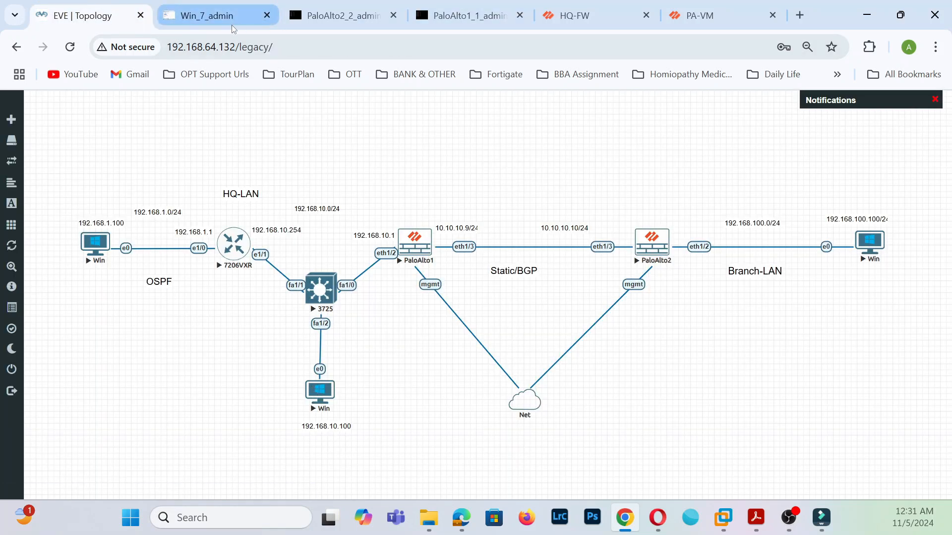
click(218, 15)
- Set IPv4 to 192.168.10.100, mask 255.255.255.0, gateway 192.168.10.1, DNS 8.8.8.8
click(384, 309)
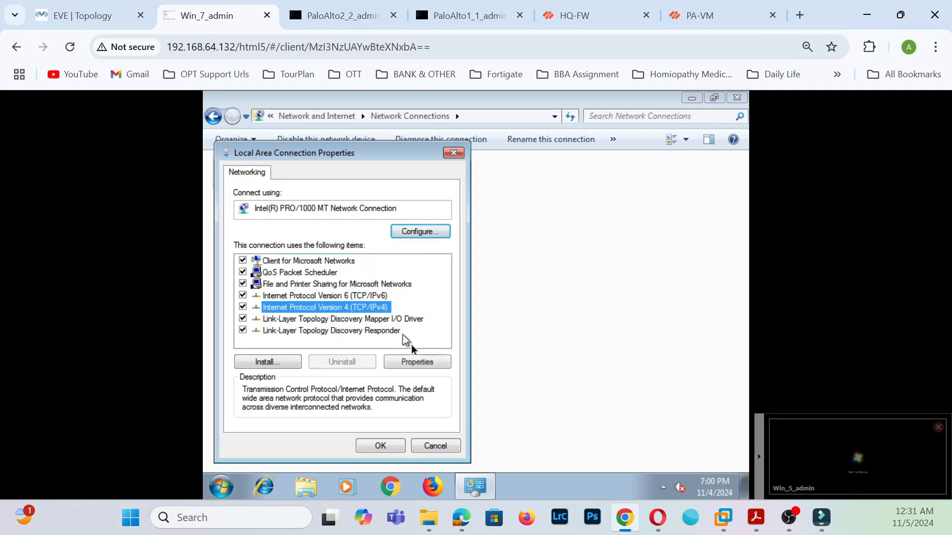
click(422, 363)
click(267, 264)
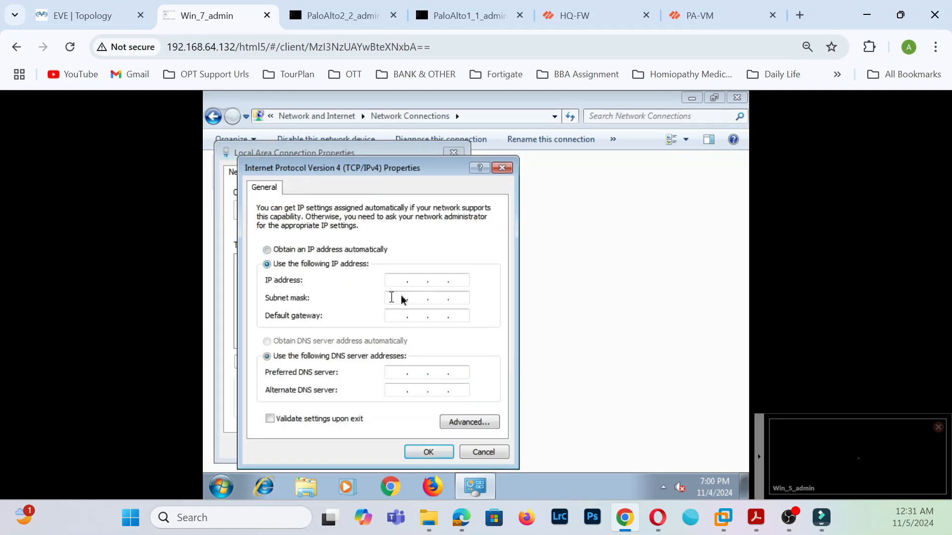
text(192 . 168 . 10 . 100)
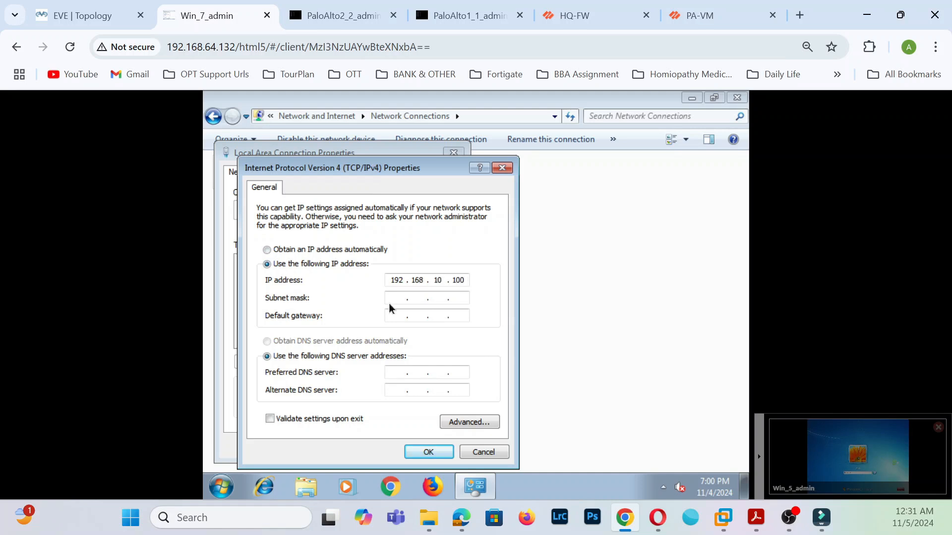
click(395, 298)
click(397, 315)
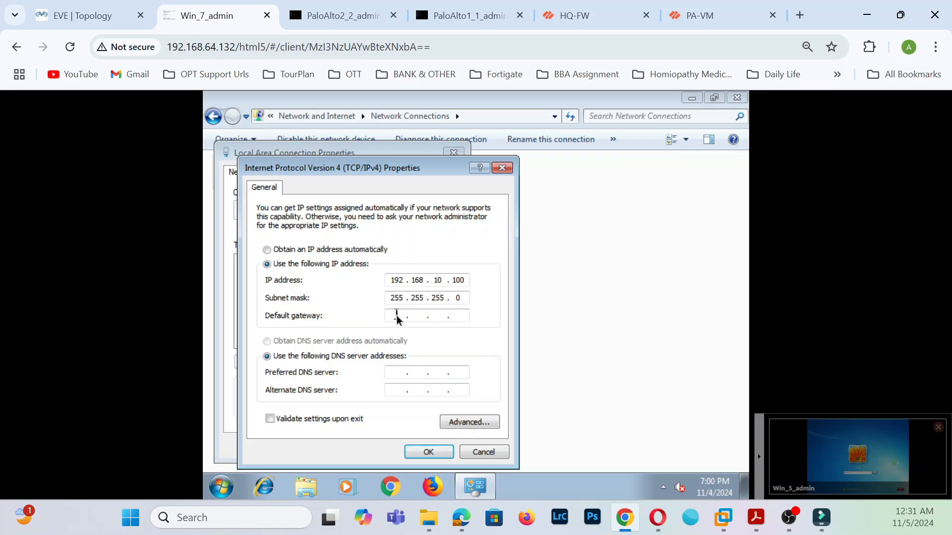
text(192 . 168 . 10 . 11)
text(8 . 8 . 8 . 8)
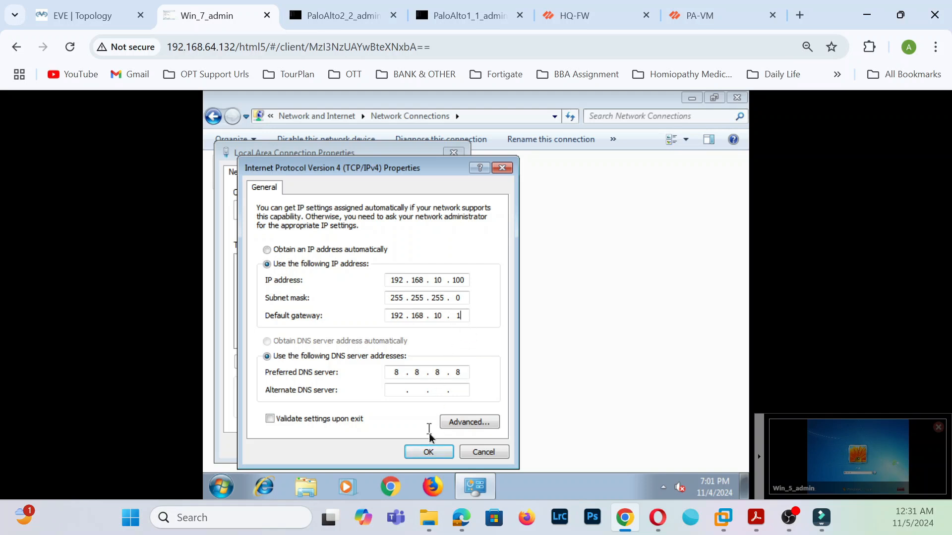
click(435, 452)
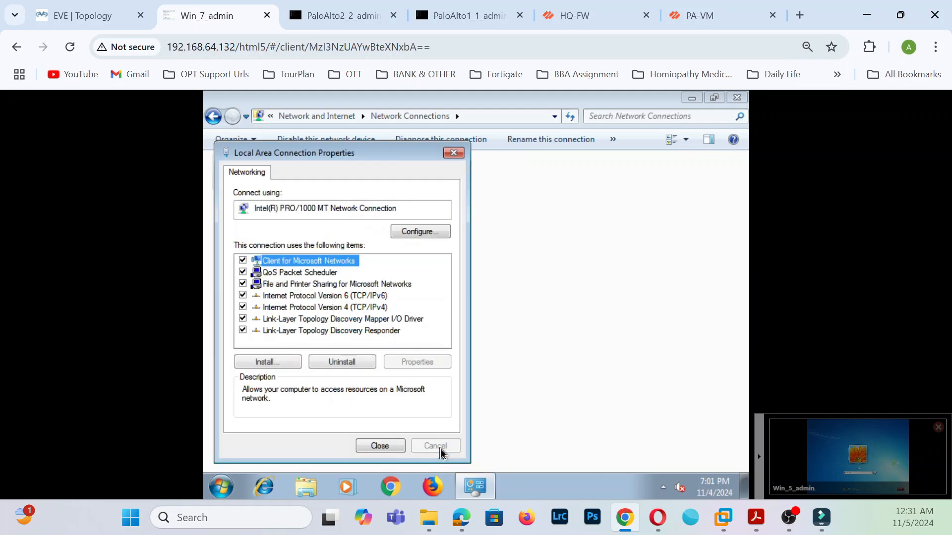
click(397, 450)
- Sign in to the Win_5 PC and open its Local Area Connection properties
click(858, 461)
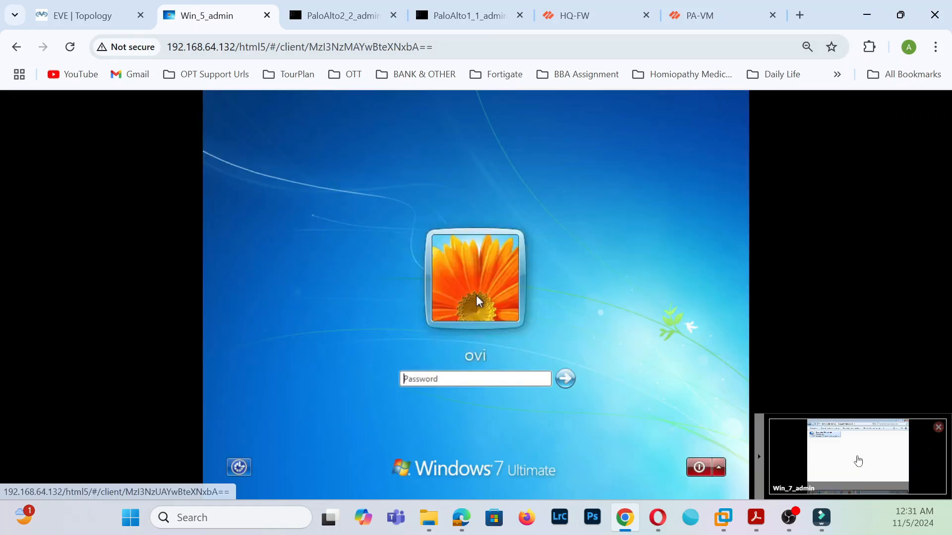
text(•••)
click(565, 379)
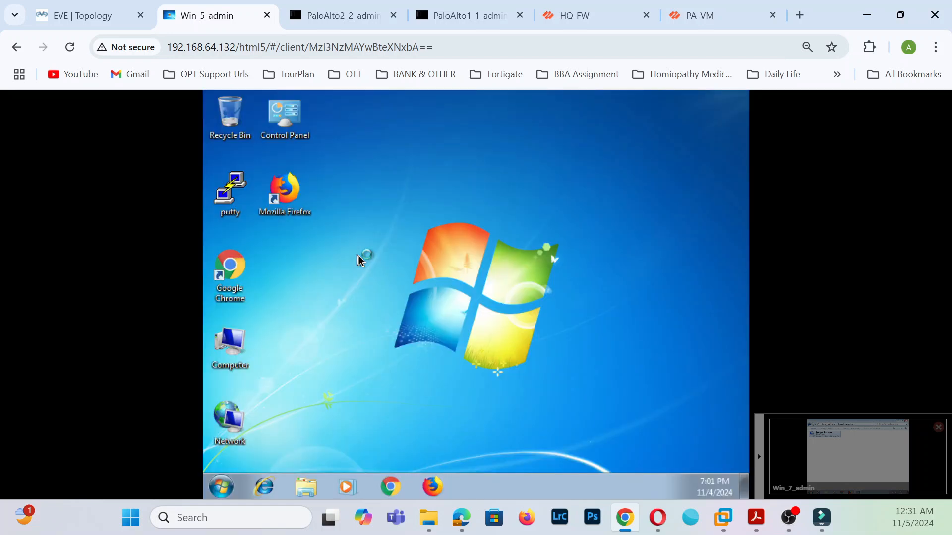
right_click(235, 424)
click(236, 419)
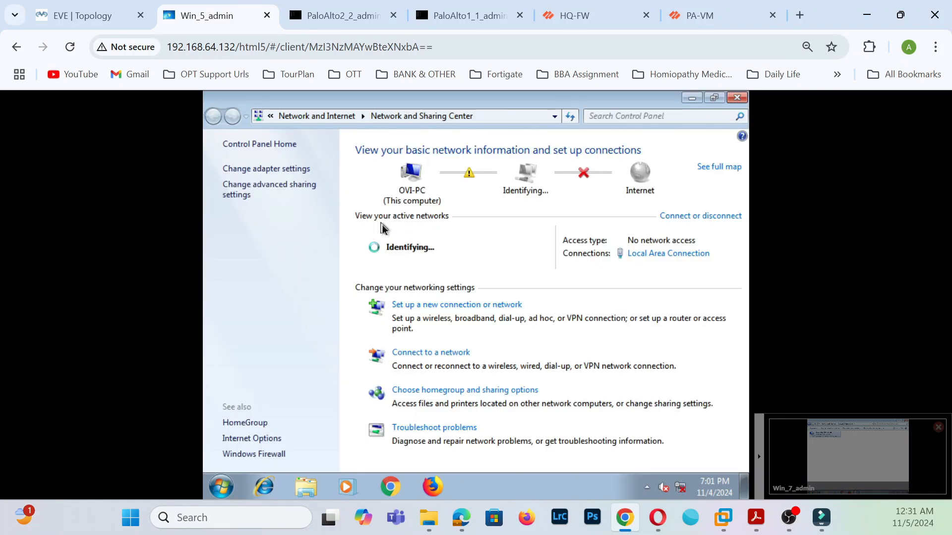
click(296, 168)
right_click(323, 185)
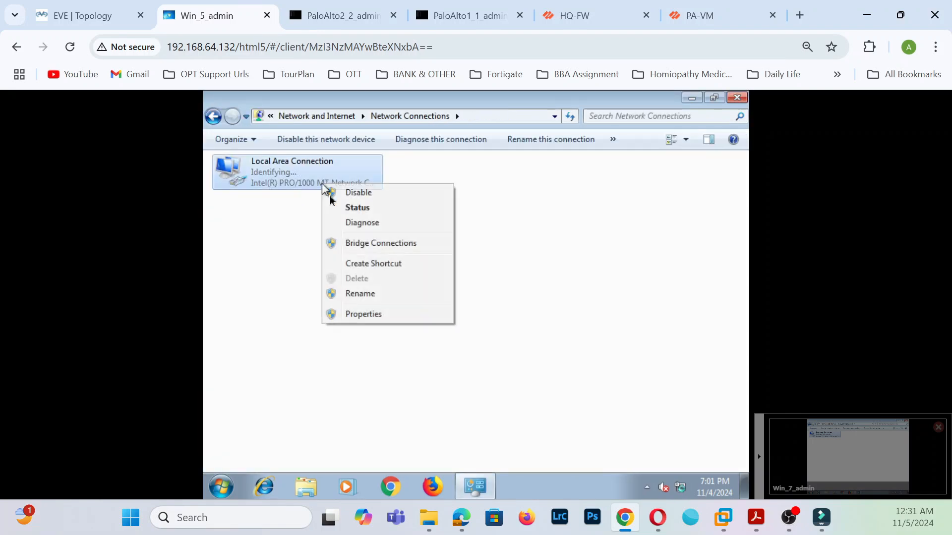
click(355, 314)
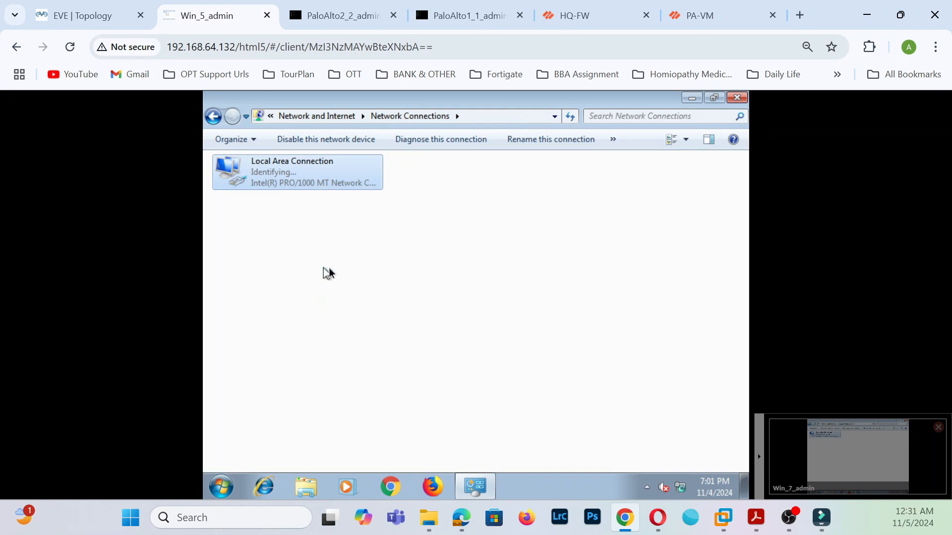
- Set IPv4 to 192.168.100.100, mask 255.255.255.0, gateway 192.168.100.1, DNS 8.8.8.8
click(386, 296)
click(381, 309)
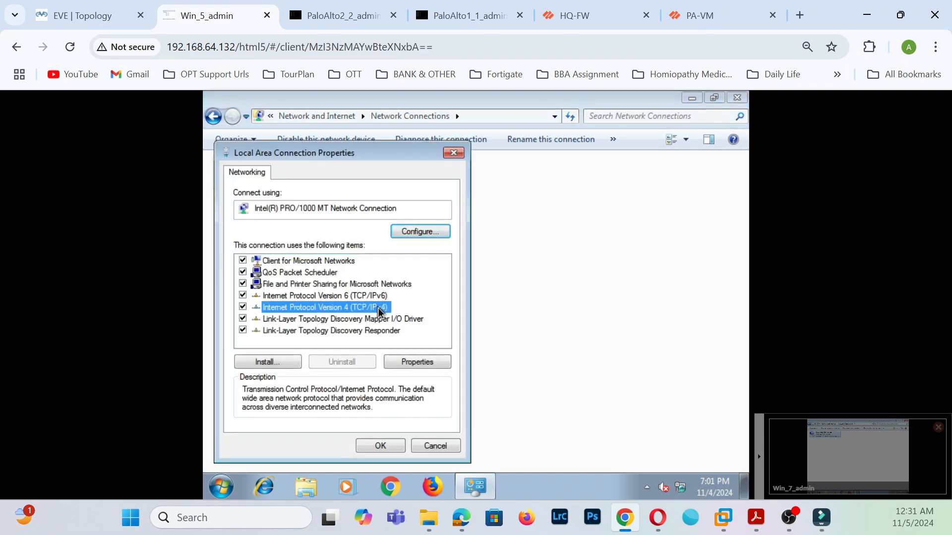
click(425, 362)
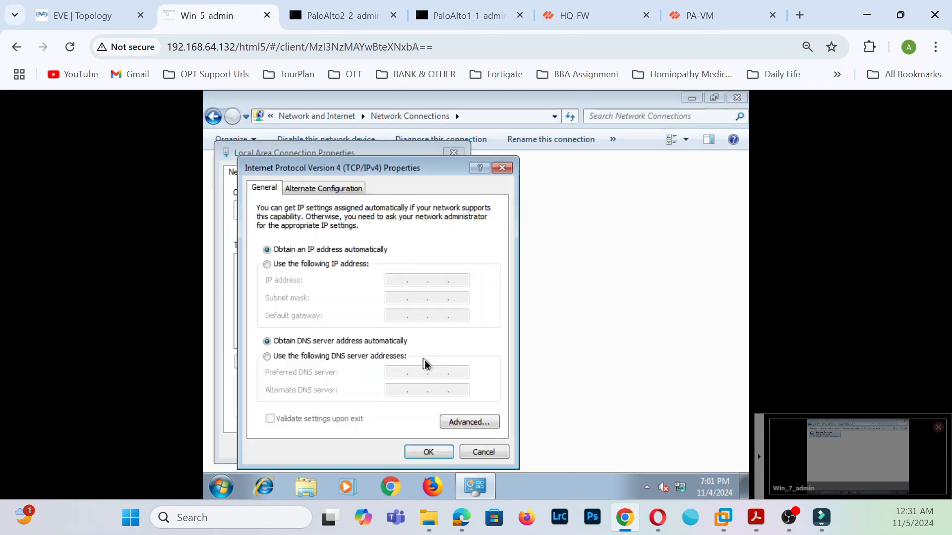
click(278, 267)
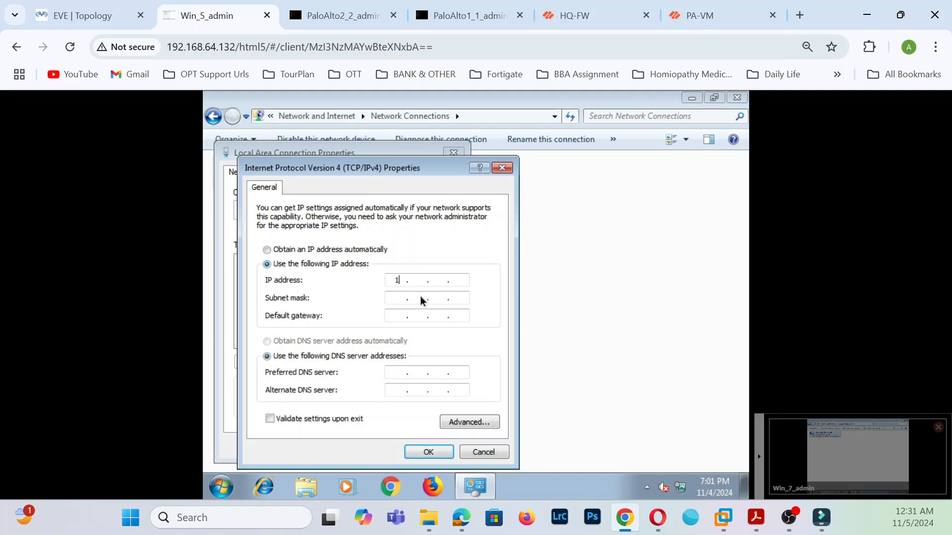
text(192 . 168 . 100 . 100)
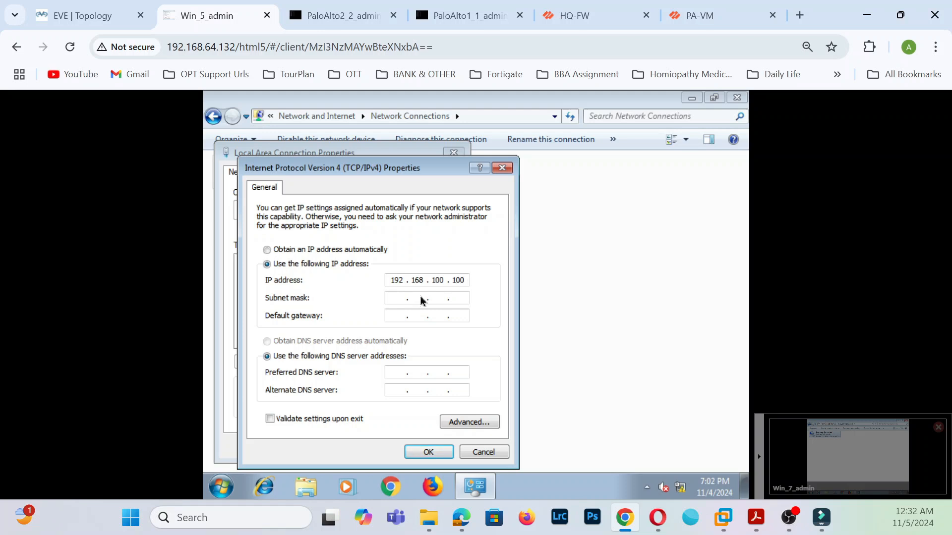
click(398, 298)
click(397, 320)
text(192.168.100.1)
click(390, 373)
text(8.8.8.8)
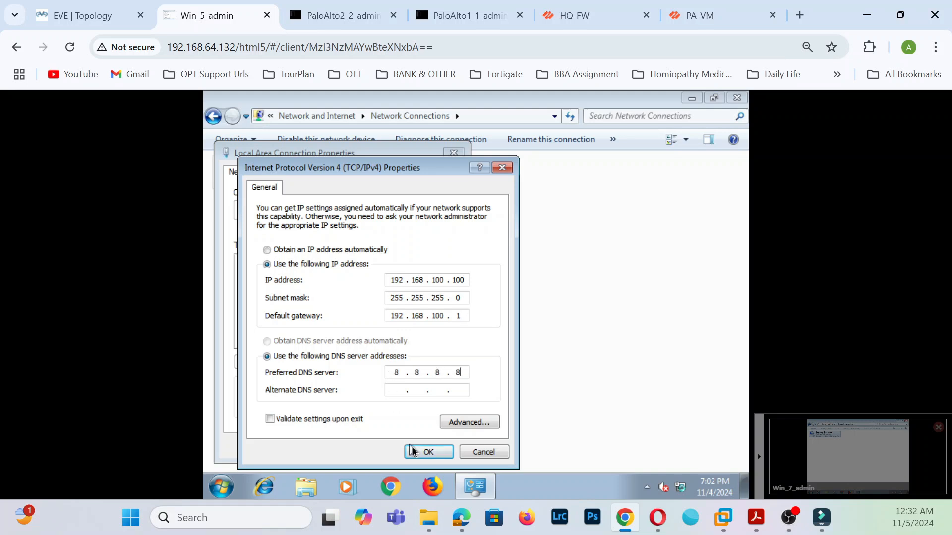
click(417, 451)
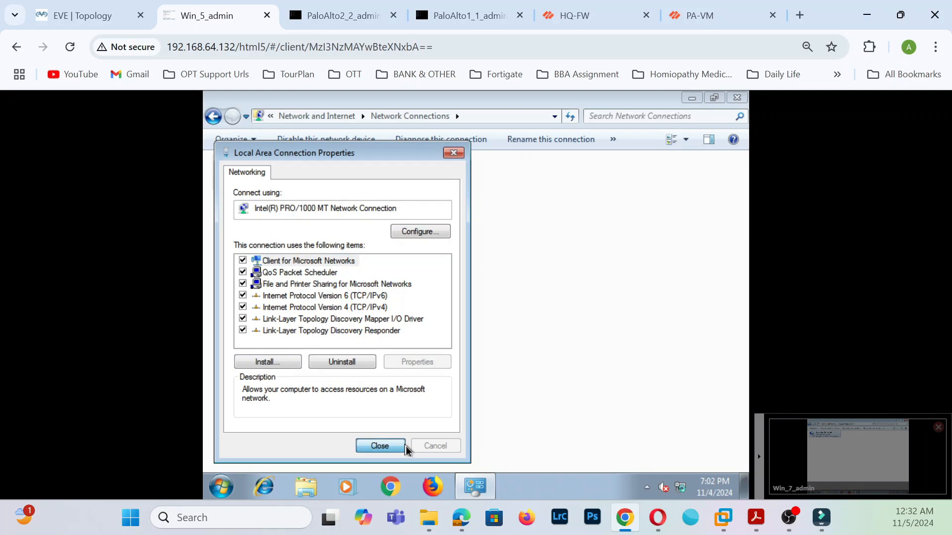
click(405, 447)
- Commit the HQ firewall configuration and dismiss the branch firewall's commit status report
click(595, 24)
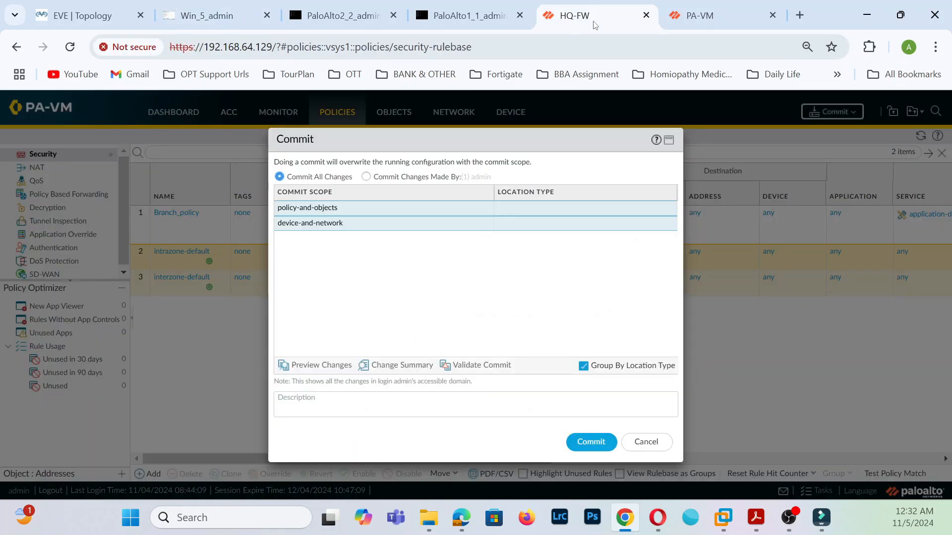
click(590, 441)
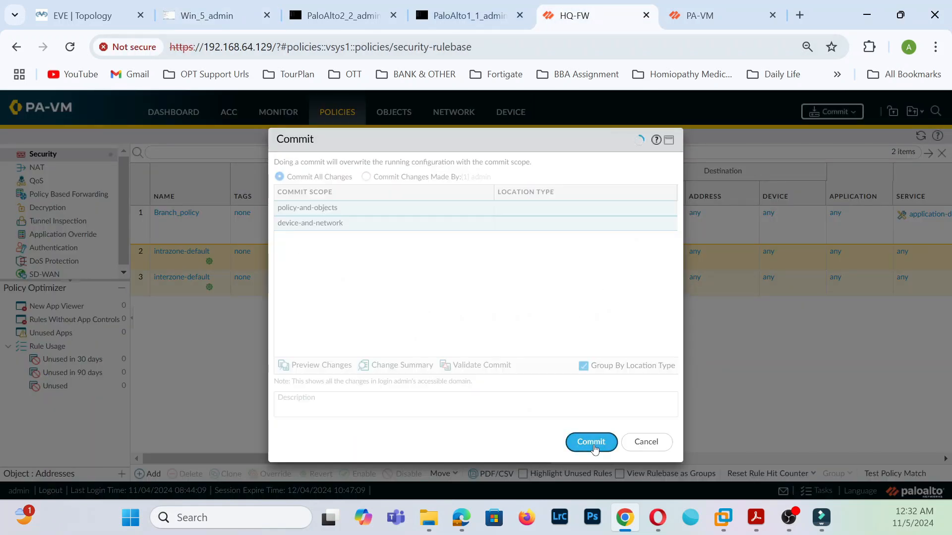
click(708, 15)
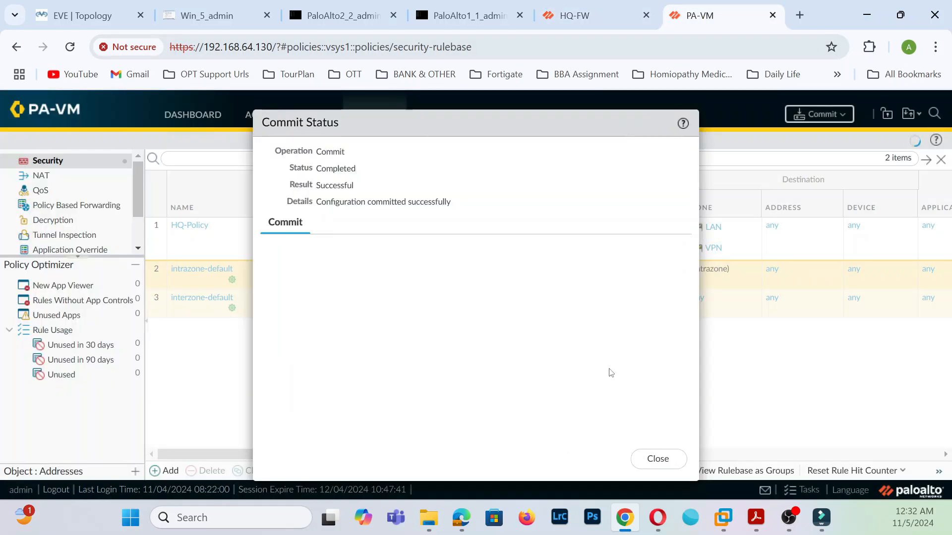
click(651, 455)
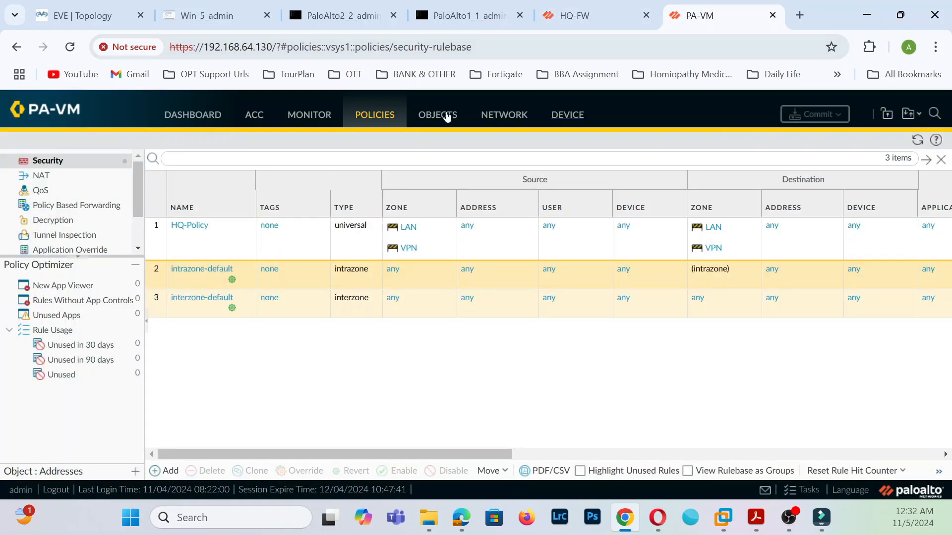
- Review the branch firewall's traffic logs and its Ethernet interface addresses
click(306, 116)
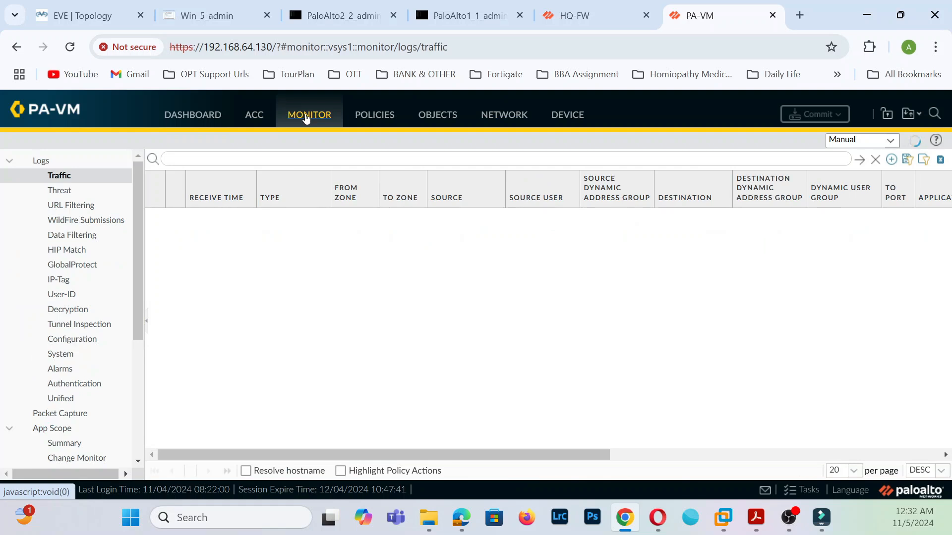
click(519, 119)
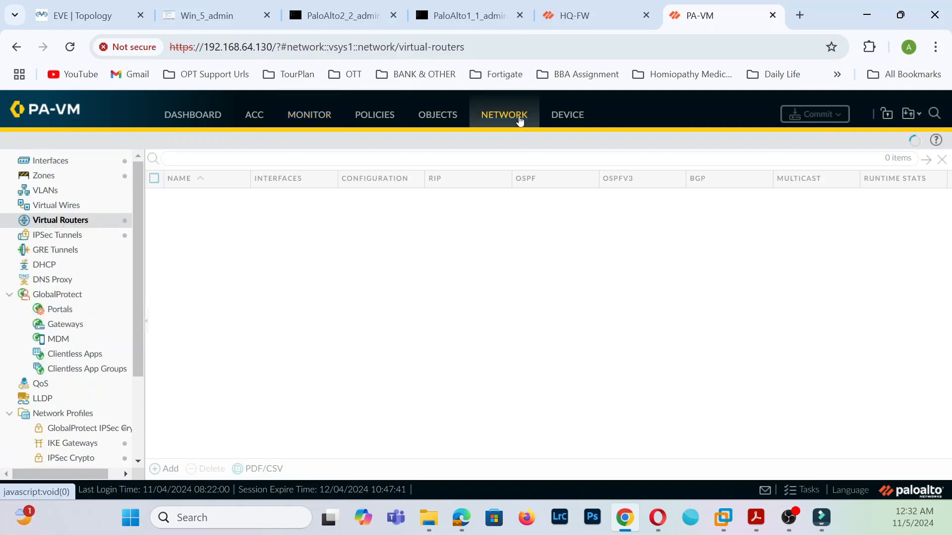
click(69, 162)
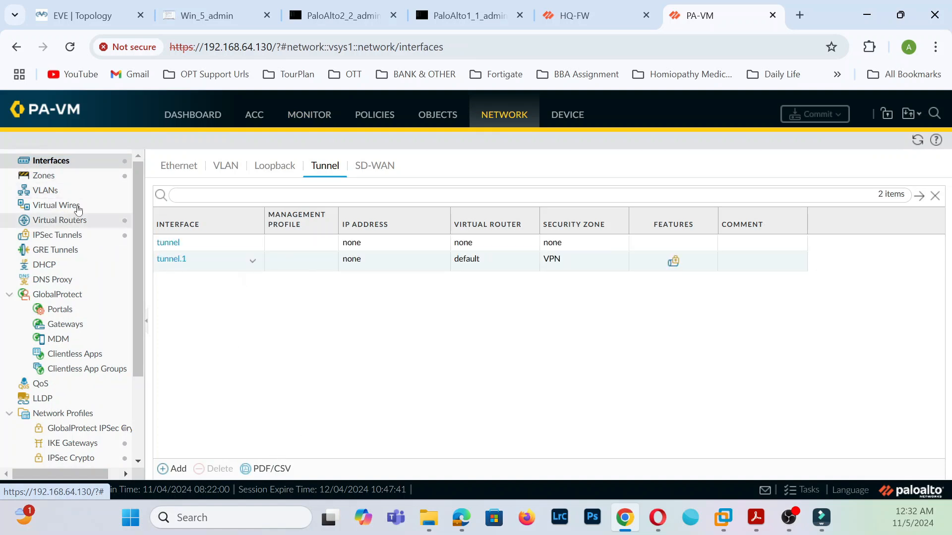
click(188, 174)
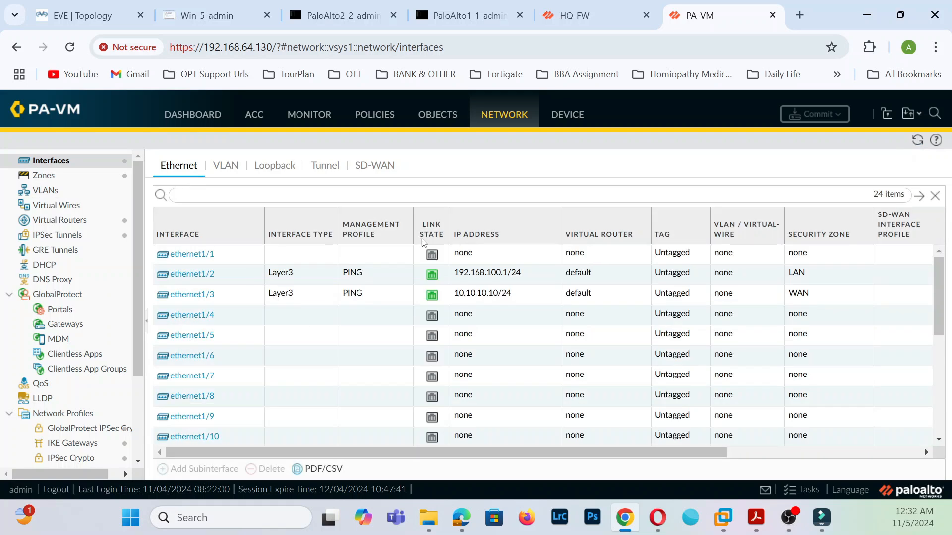
- On the branch Windows PC, dismiss the network location prompt and search Start for cmd
click(218, 15)
click(653, 442)
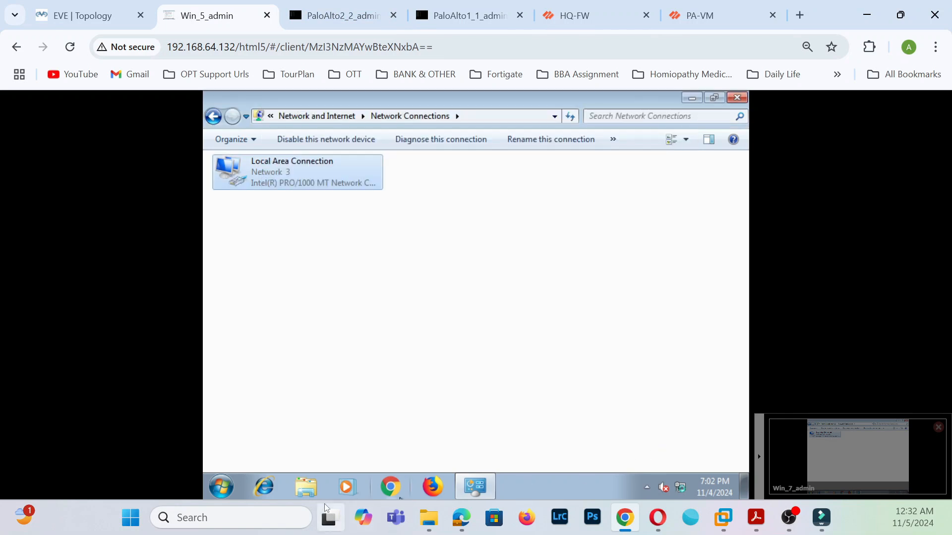
click(233, 486)
click(247, 452)
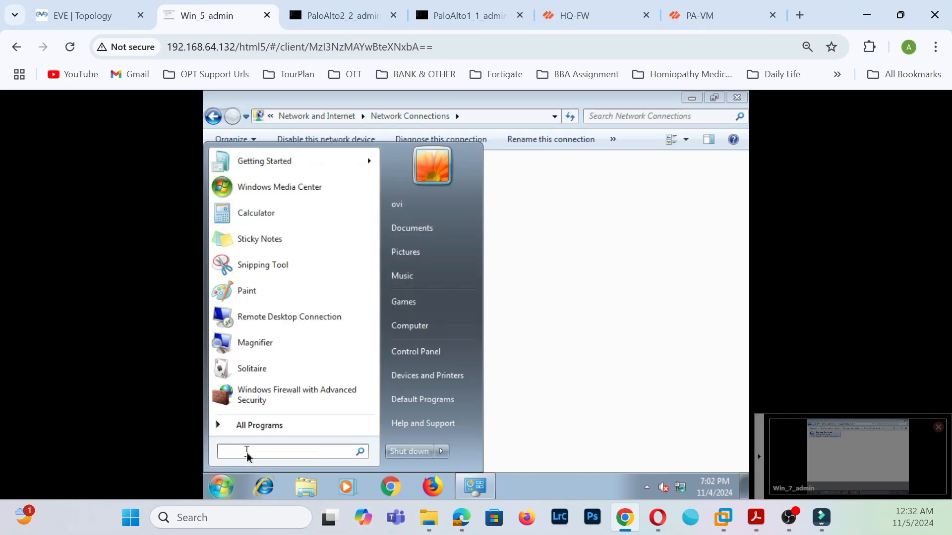
text(cmd)
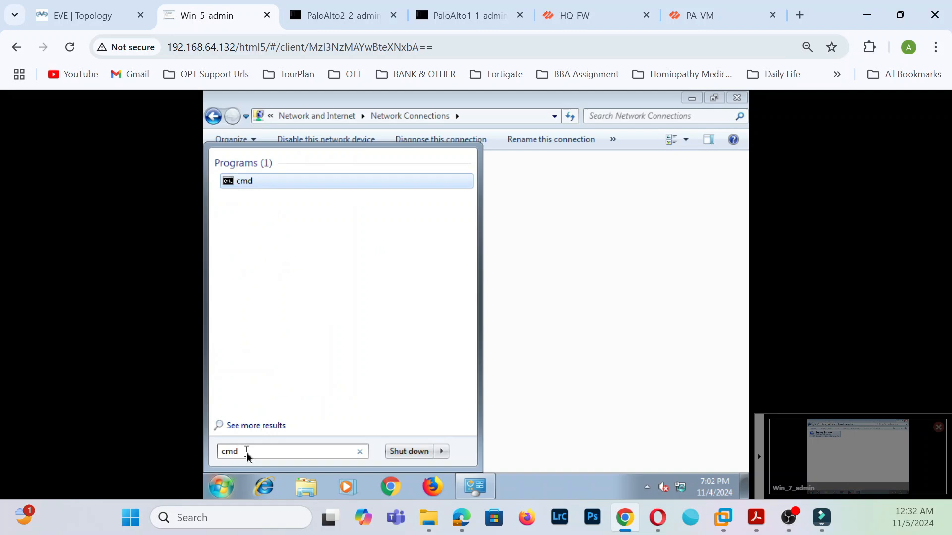
key(Return)
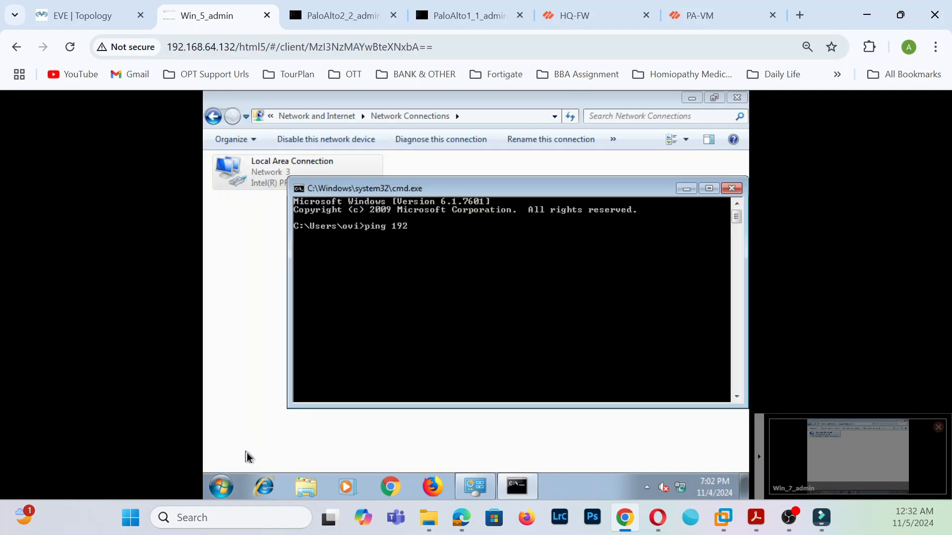
- Ping 192.168.100.1 from the branch PC and review the PC's IPv4 address settings
text(ping 192.168.100.1)
key(Return)
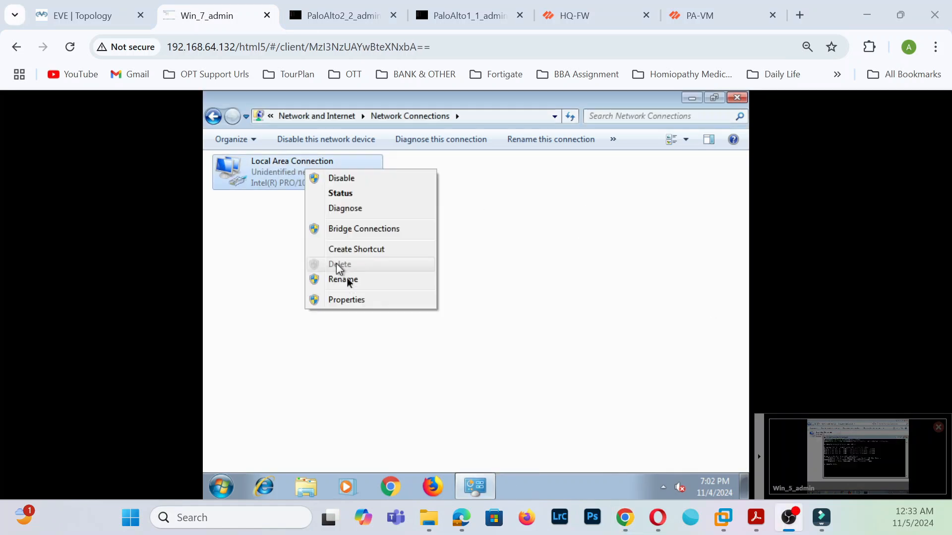
click(353, 299)
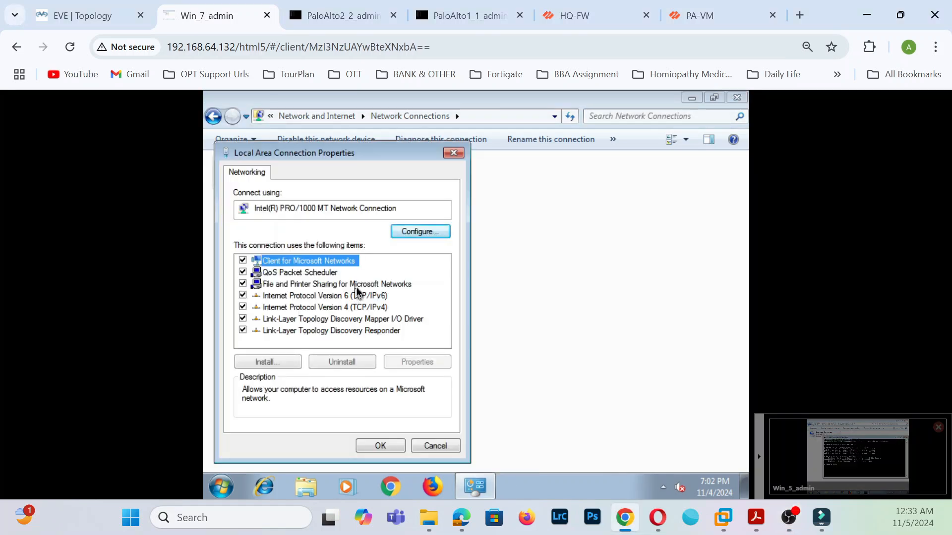
click(357, 307)
click(436, 363)
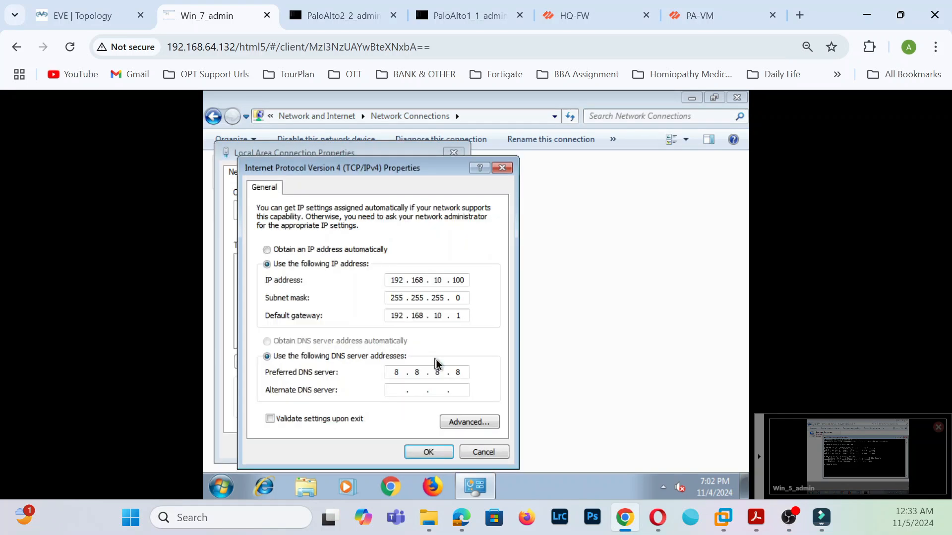
click(481, 453)
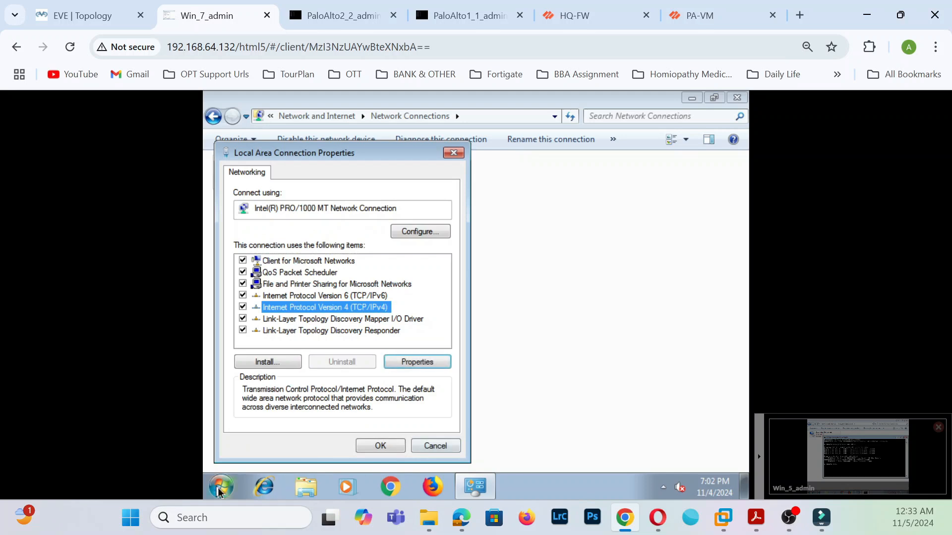
- Rerun the ping to gateway 192.168.10.1, then bring the lab topology back up
click(221, 487)
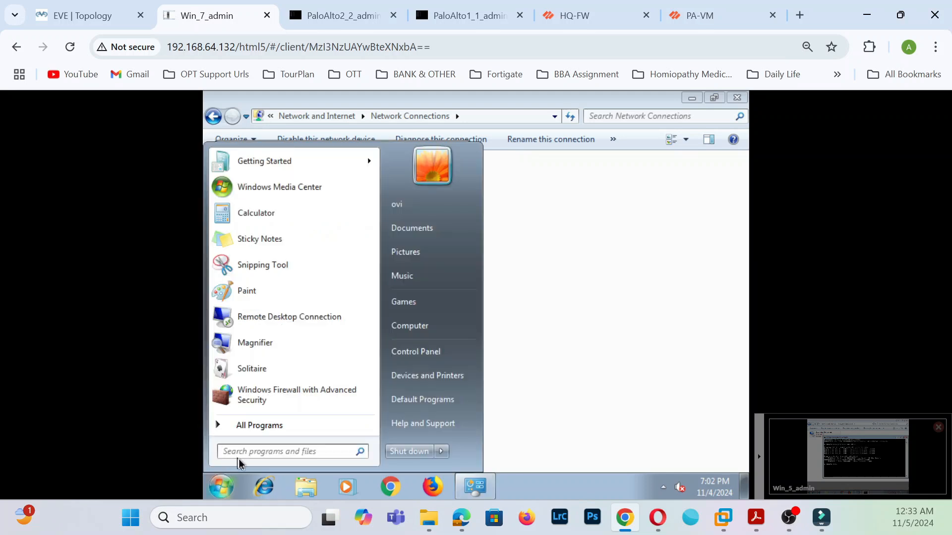
text(c)
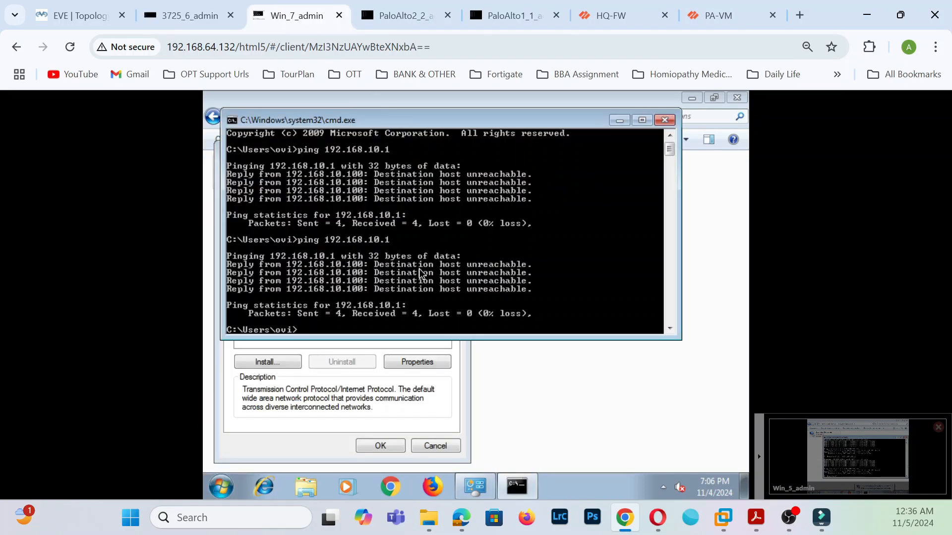
key(Up)
key(Return)
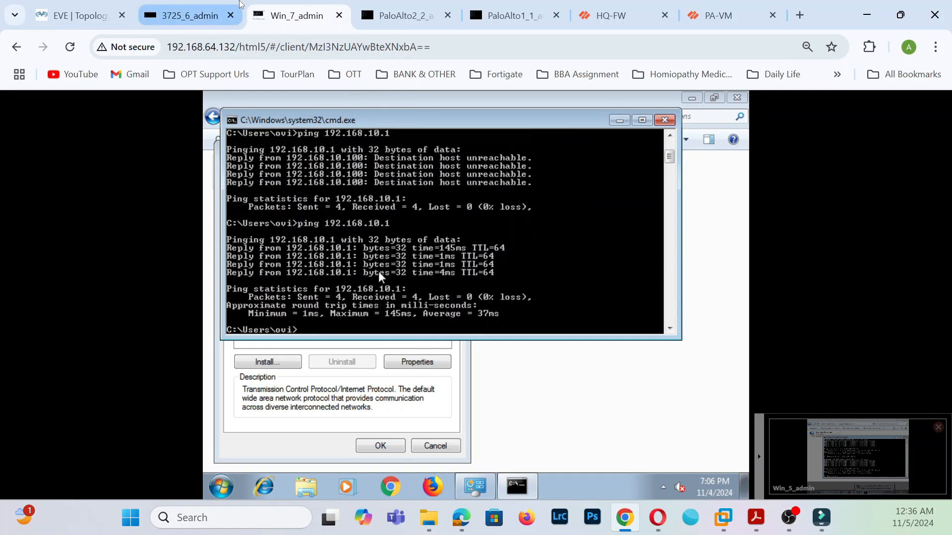
click(80, 16)
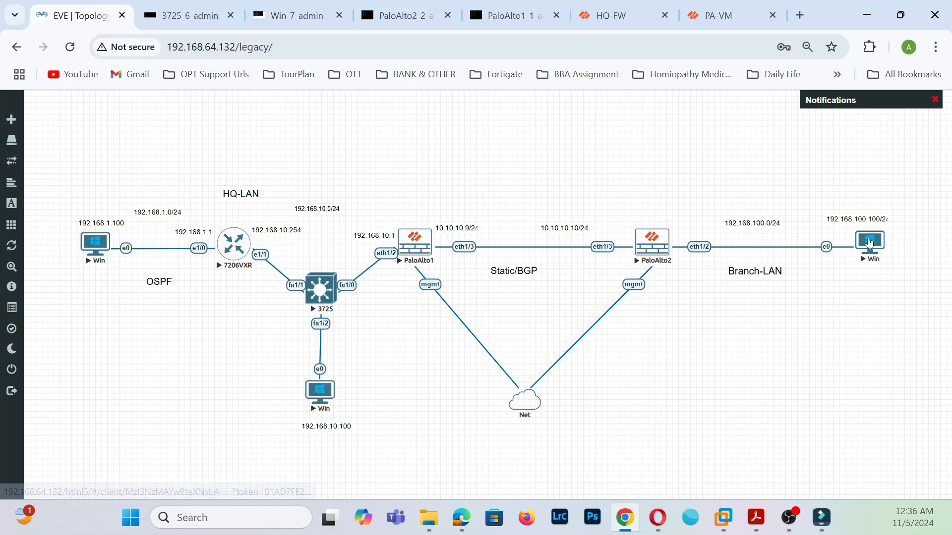
- Check the IPsec tunnel status on HQ-FW and PA-VM; HQS2SVPN still shows down
click(611, 16)
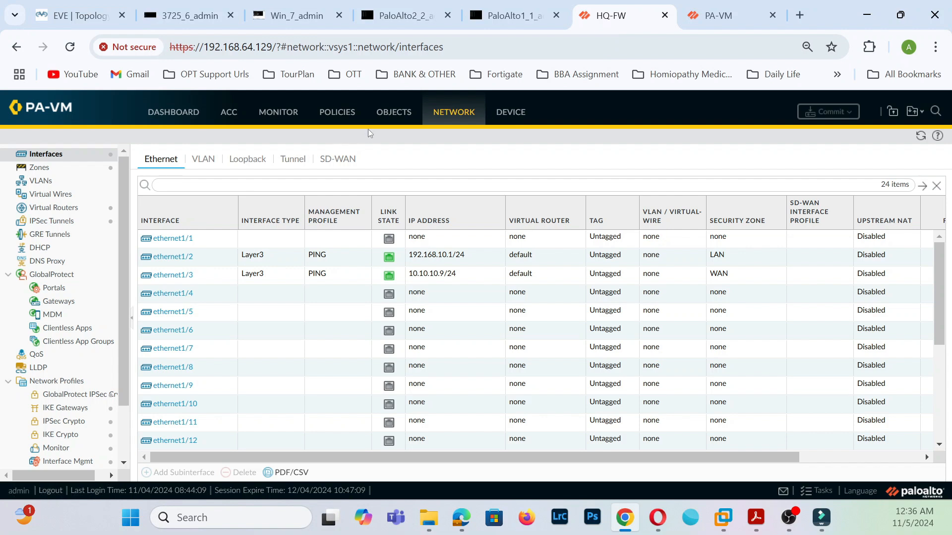
click(68, 221)
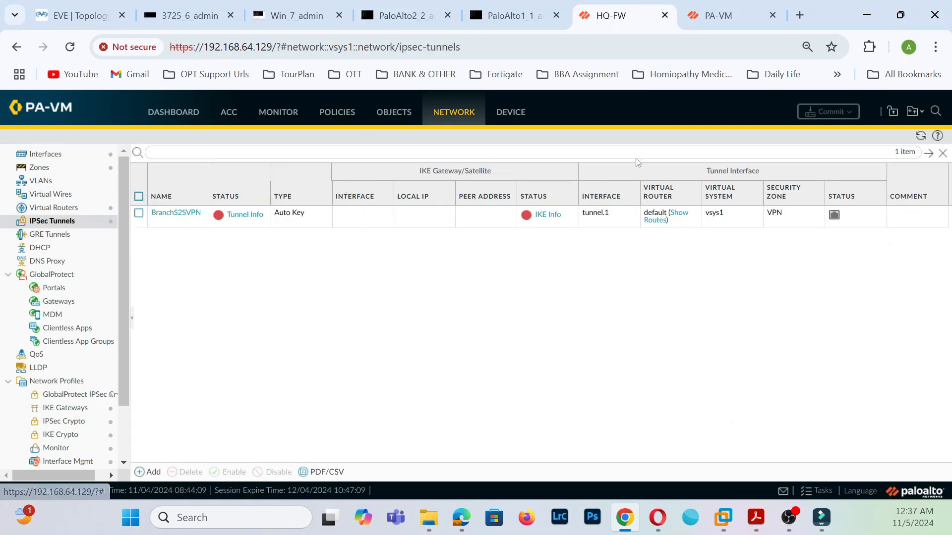
click(736, 18)
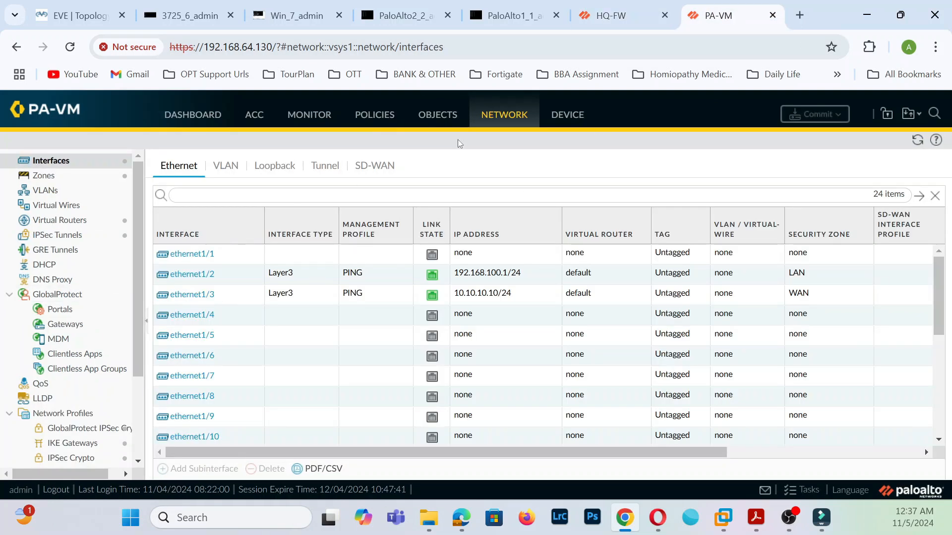
click(67, 241)
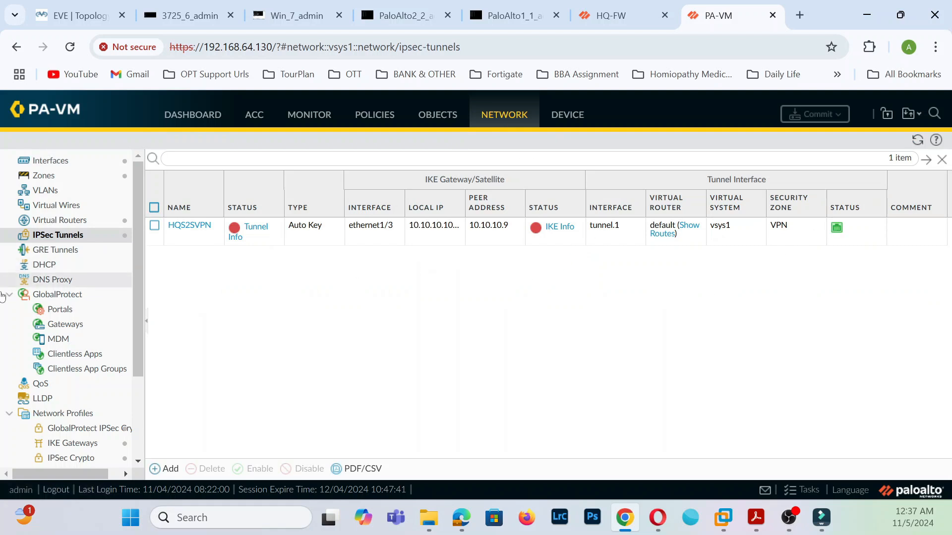
scroll(69, 442, down, 3)
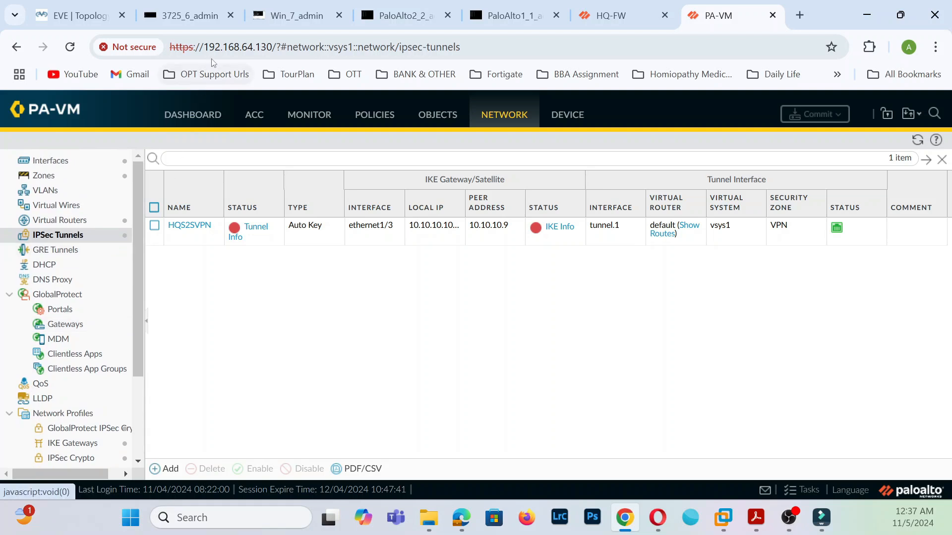
click(191, 19)
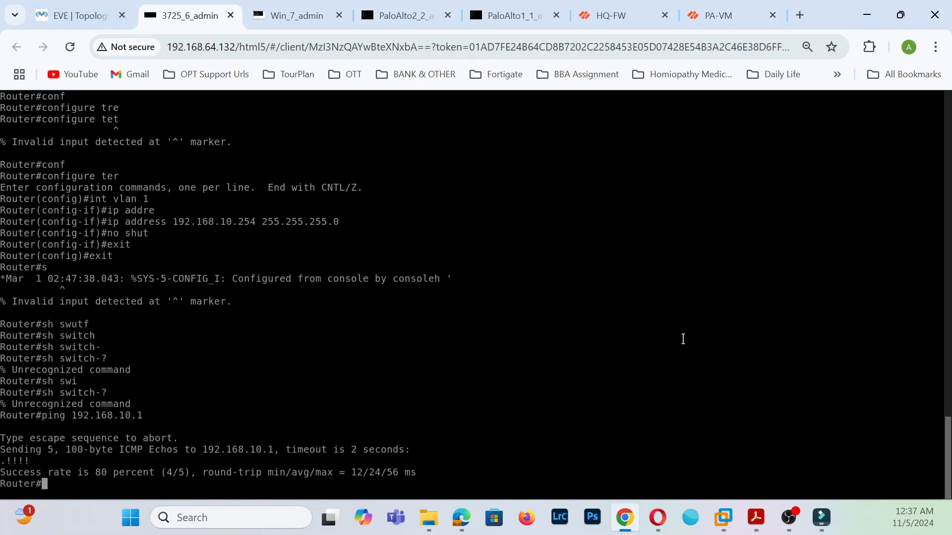
- From the HQ PC's command prompt, ping the branch PC at 192.168.100.100; requests time out
click(296, 16)
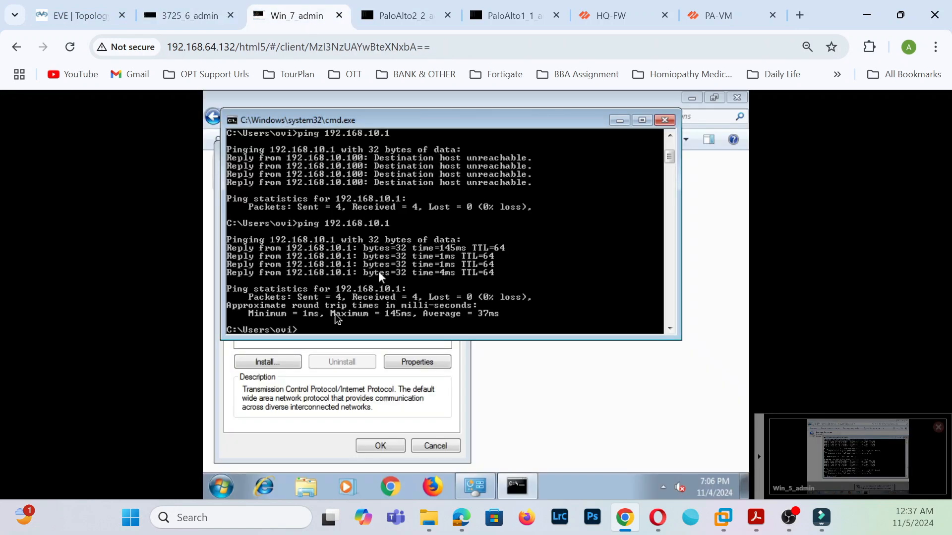
click(75, 16)
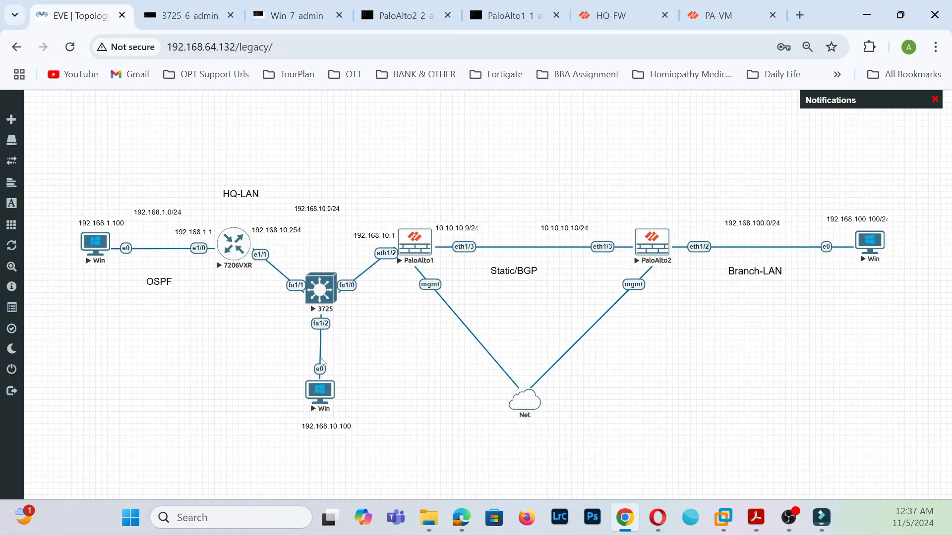
click(302, 19)
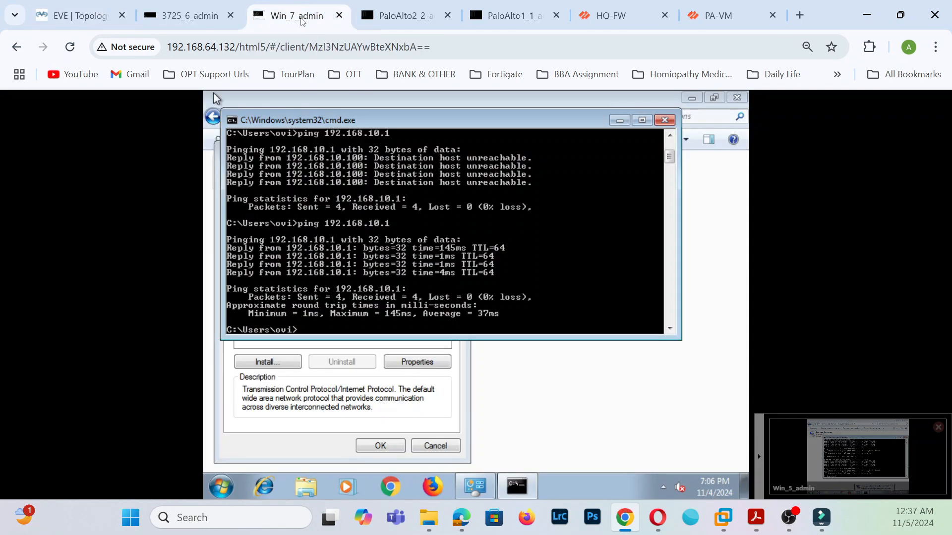
text(ping 192.168.100.100)
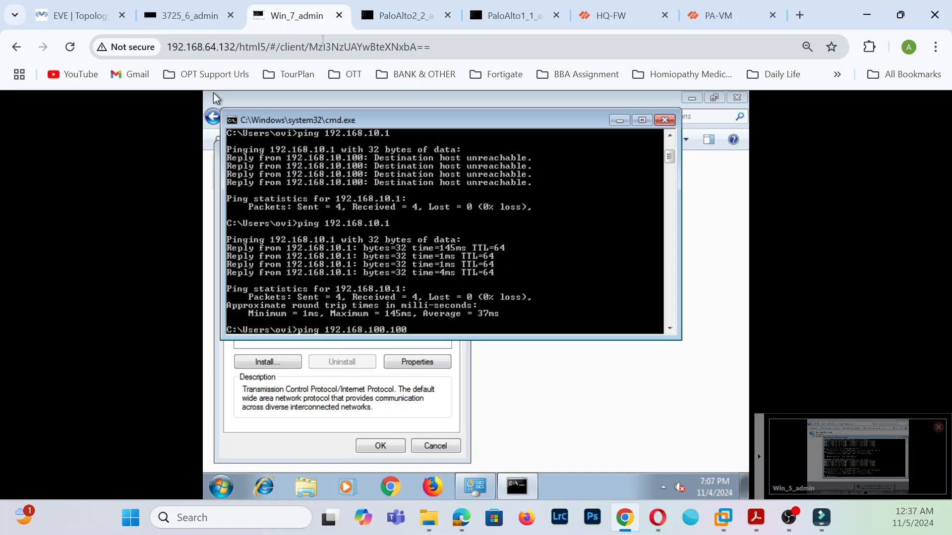
key(Return)
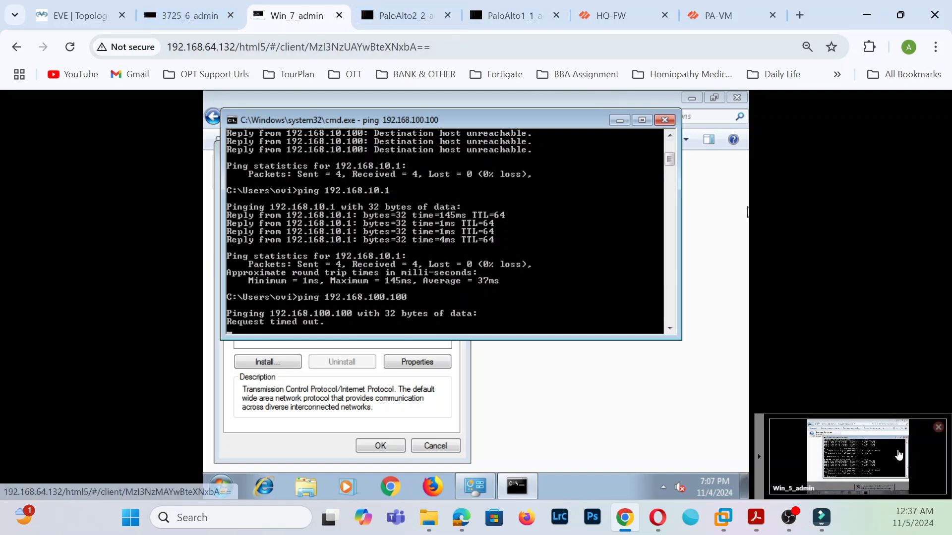
click(899, 455)
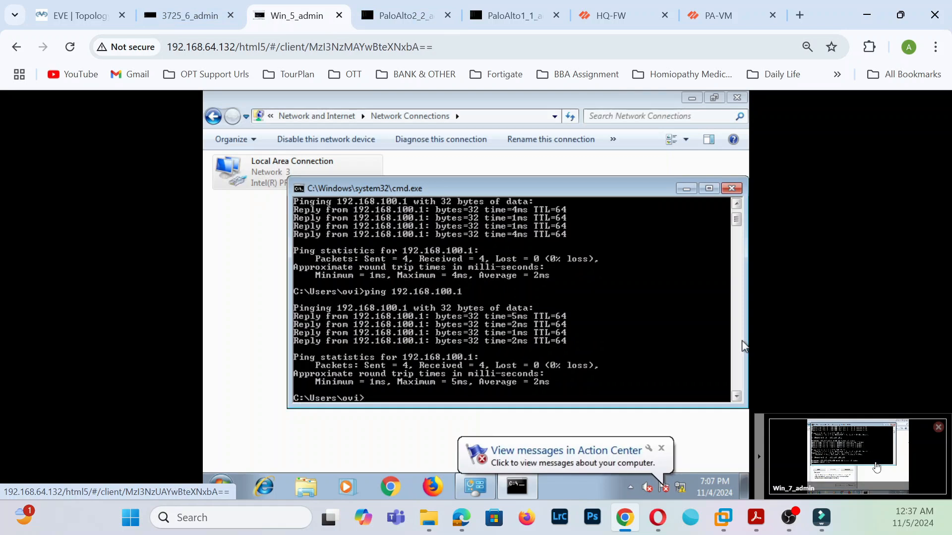
click(876, 467)
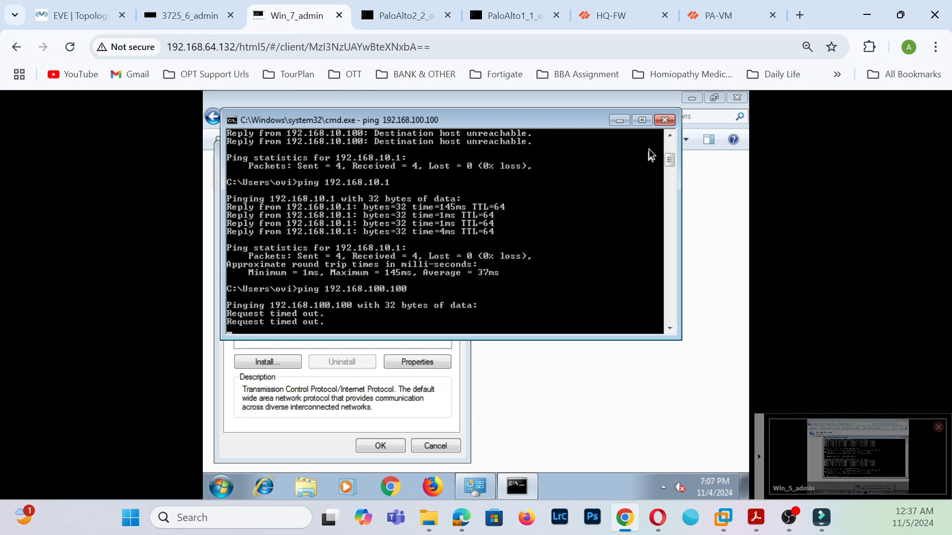
click(897, 469)
- Open Windows Firewall with Advanced Security properties and turn the Domain profile firewall off
click(222, 488)
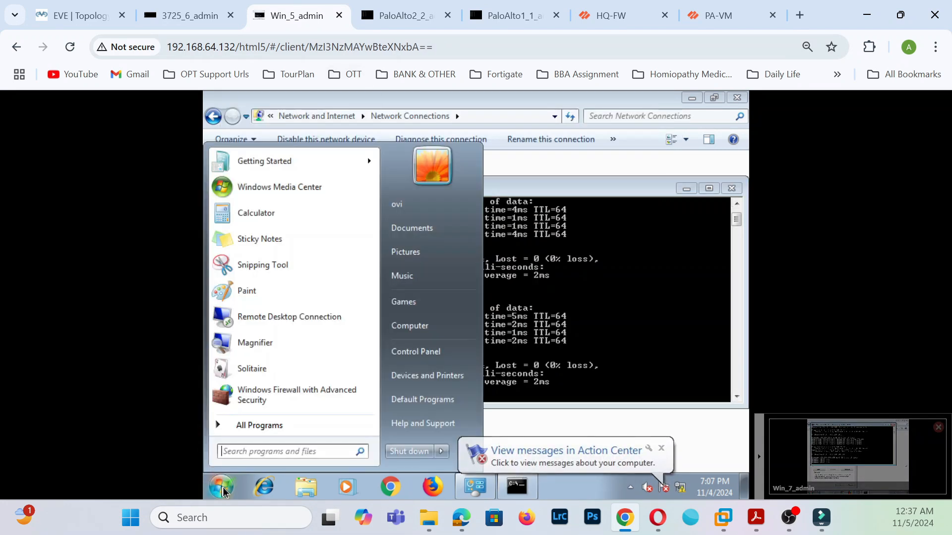
click(290, 388)
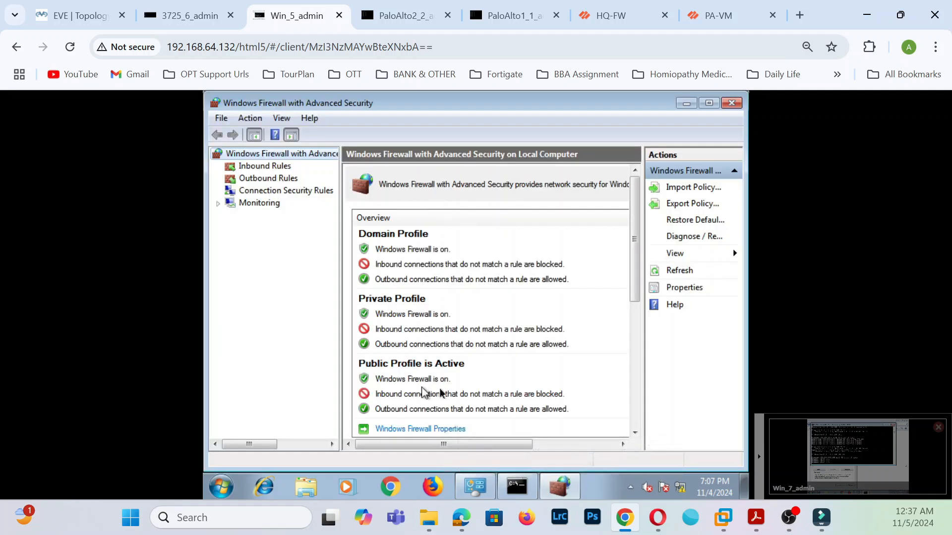
click(424, 429)
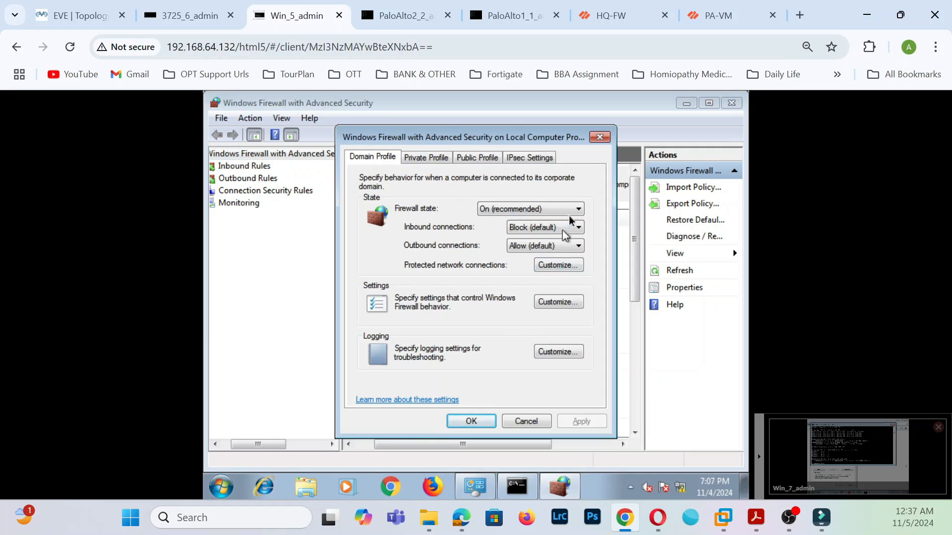
click(533, 209)
click(534, 229)
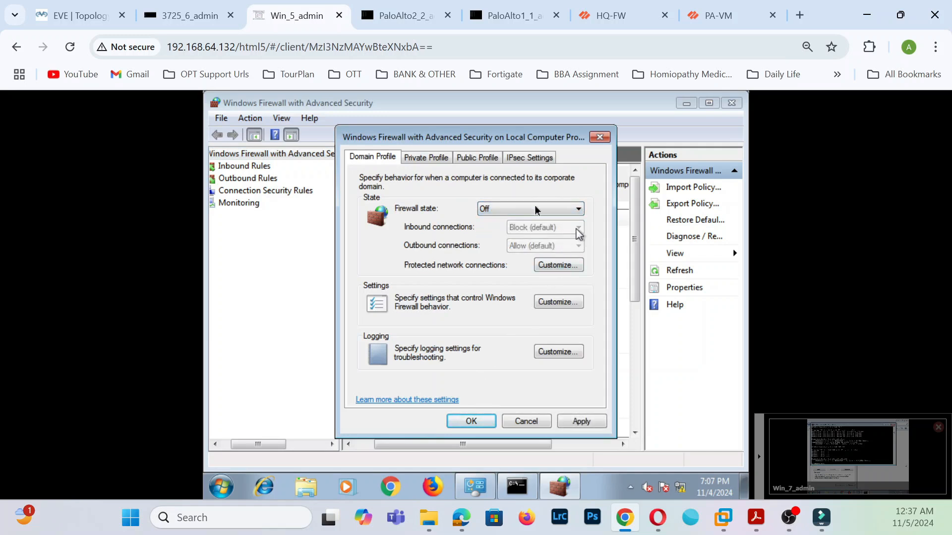
- Turn the Private and Public profile firewalls off too and apply the changes
click(442, 158)
click(578, 208)
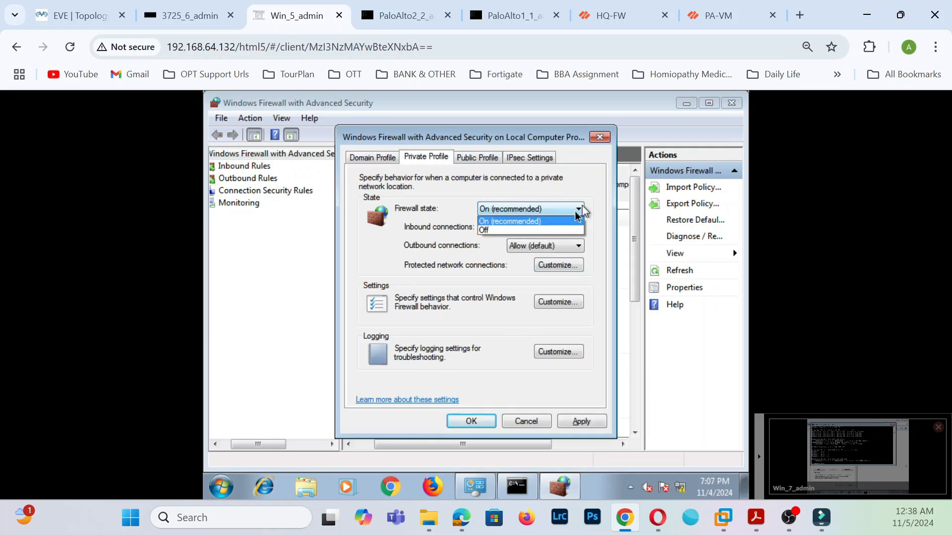
click(525, 230)
click(476, 157)
click(575, 208)
click(516, 230)
click(596, 422)
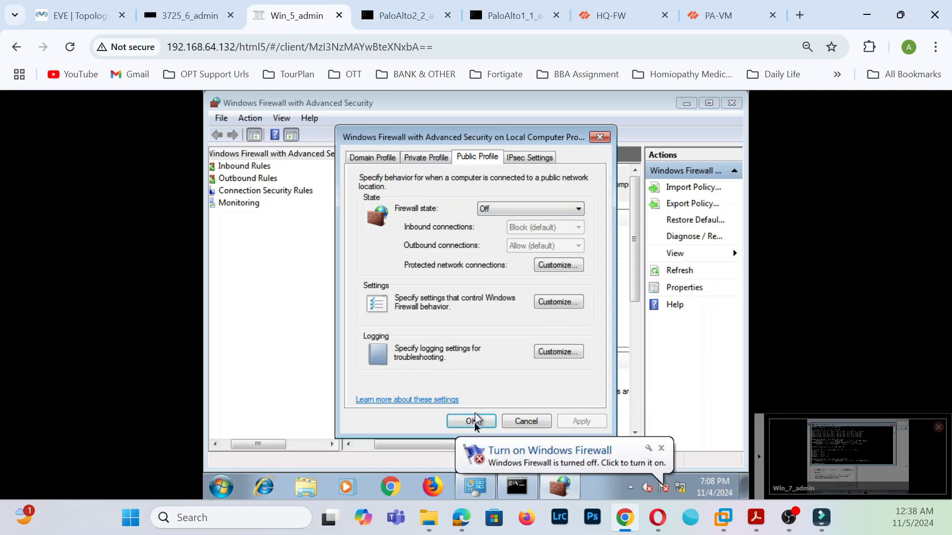
click(473, 421)
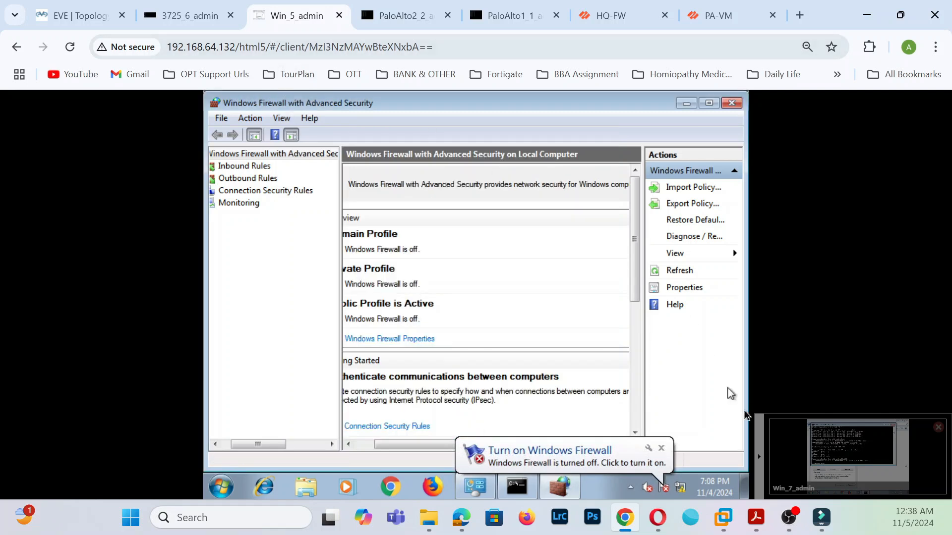
click(842, 456)
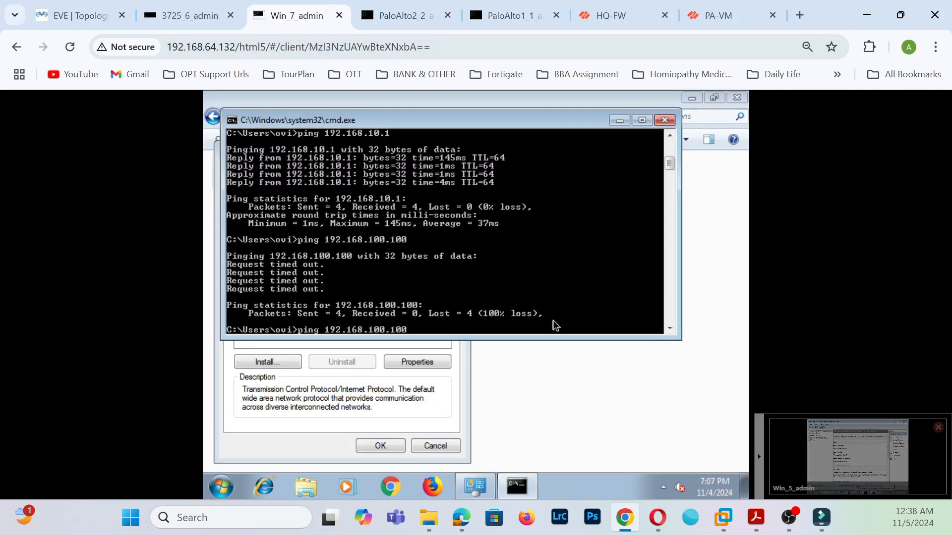
- Rerun the ping to the branch PC 192.168.100.100 and check both firewalls' IPsec tunnel pages
key(Return)
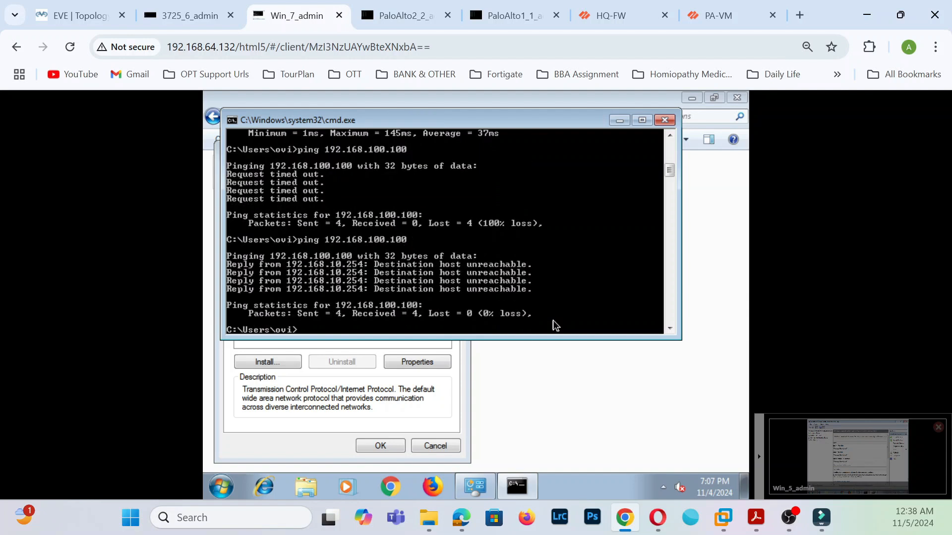
key(Up)
key(Return)
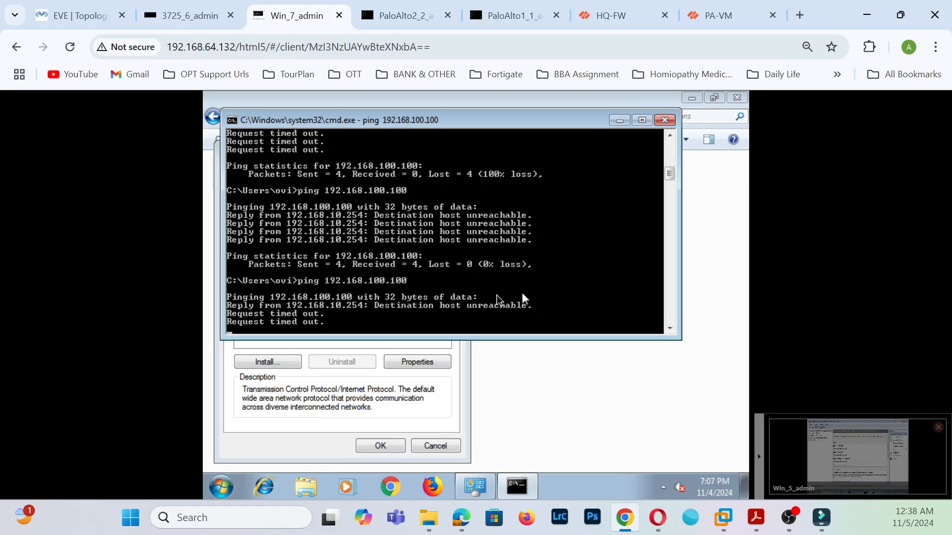
click(612, 15)
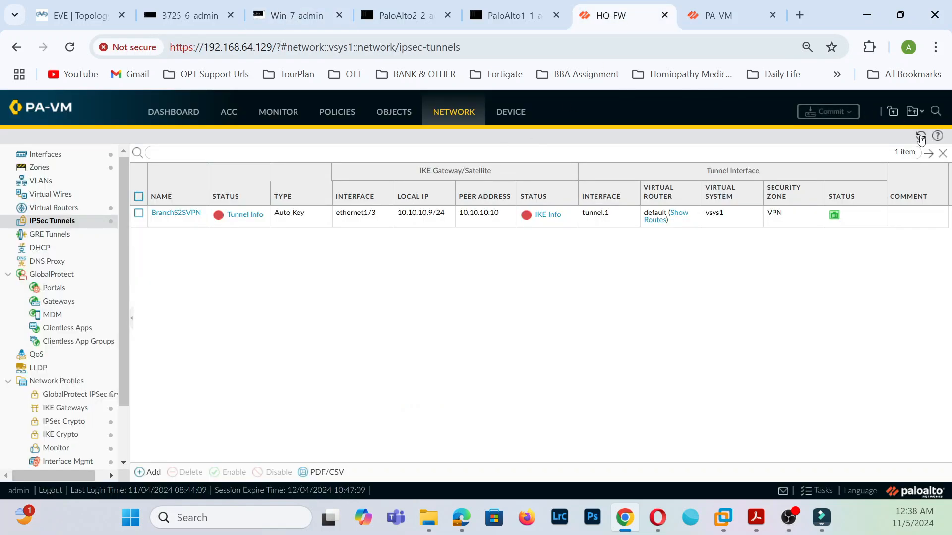
click(721, 22)
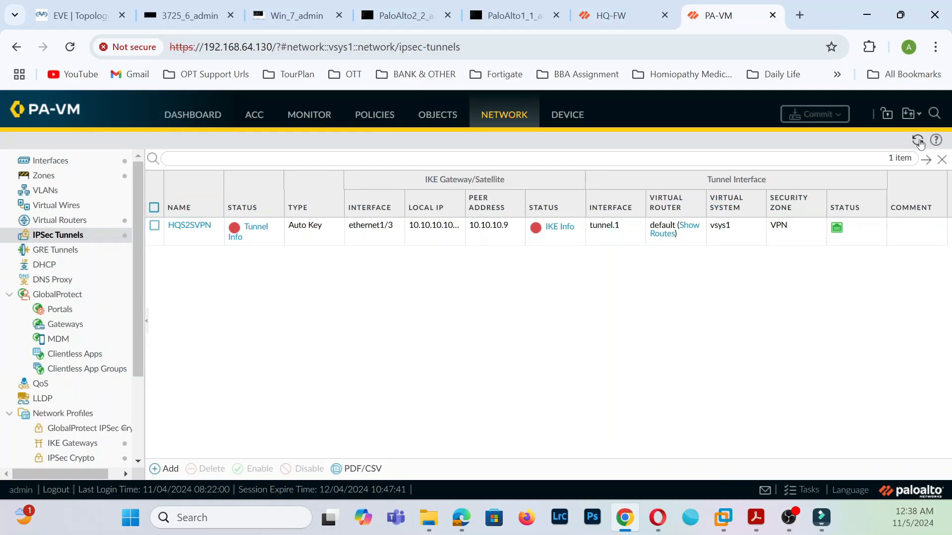
click(614, 18)
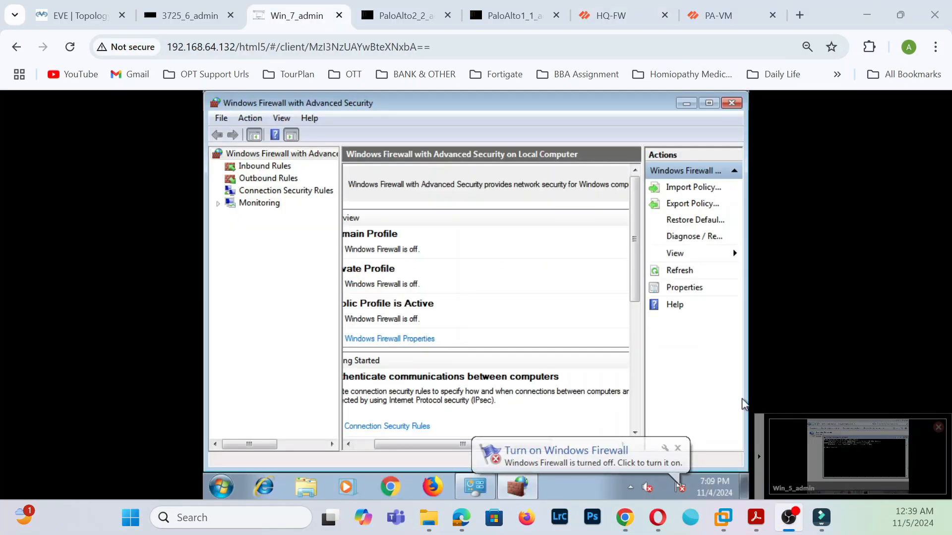
- From the branch PC, ping the HQ PC at 192.168.10.100; requests time out
click(847, 465)
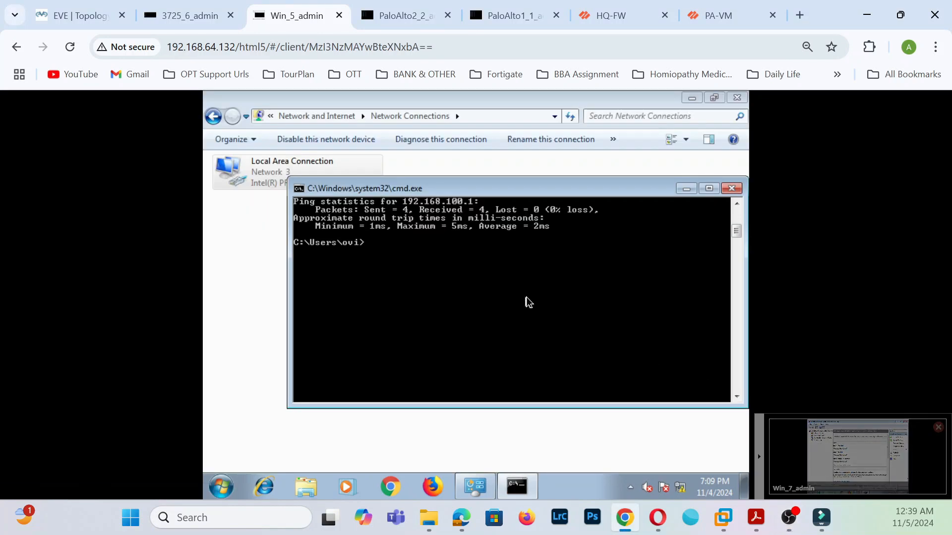
click(83, 16)
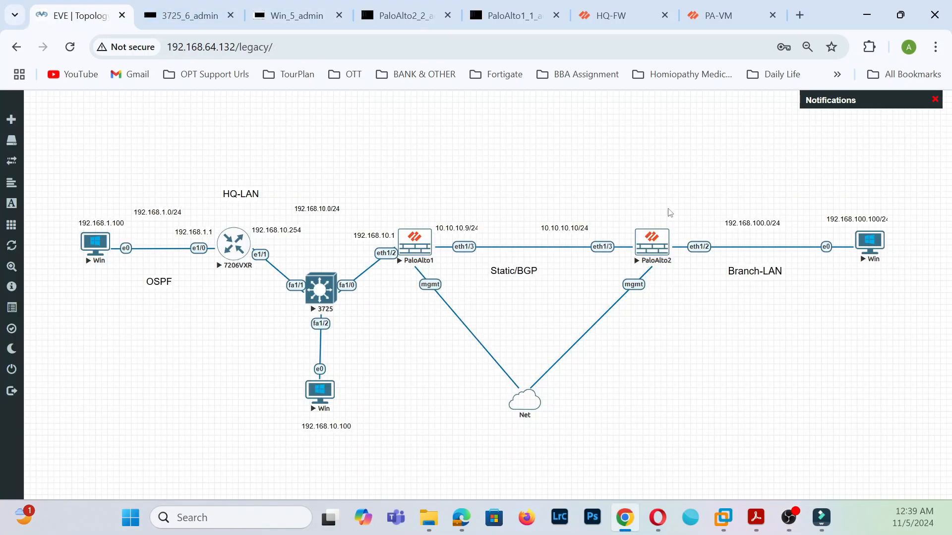
click(296, 16)
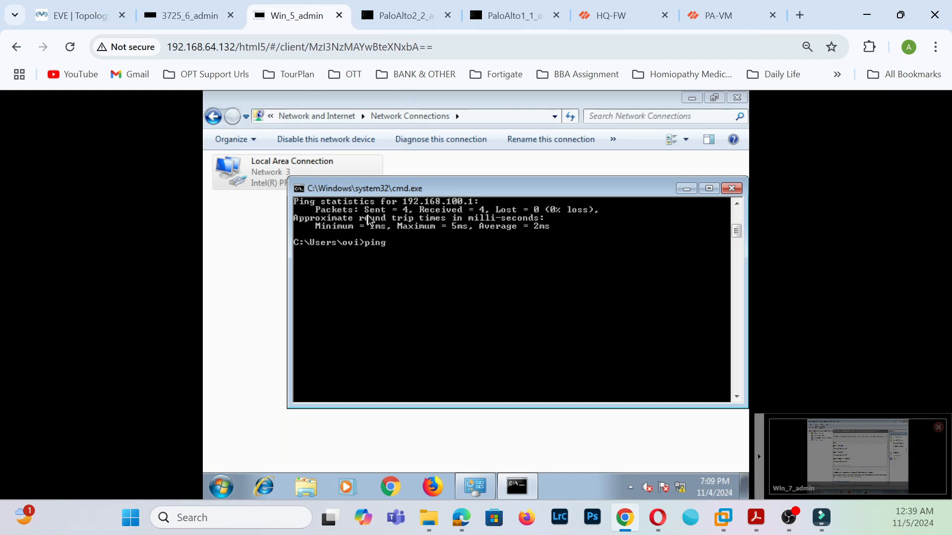
text(ping 192.168.10.100)
key(Return)
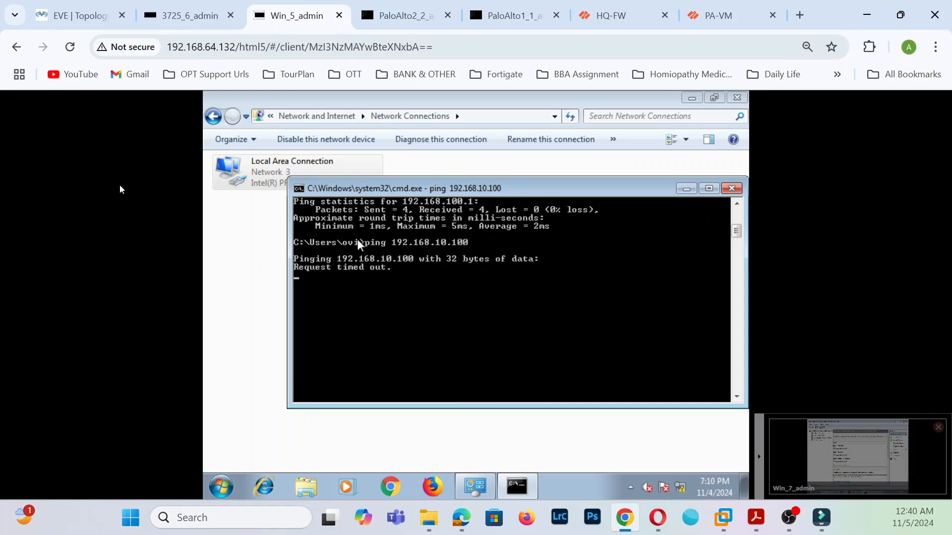
click(595, 17)
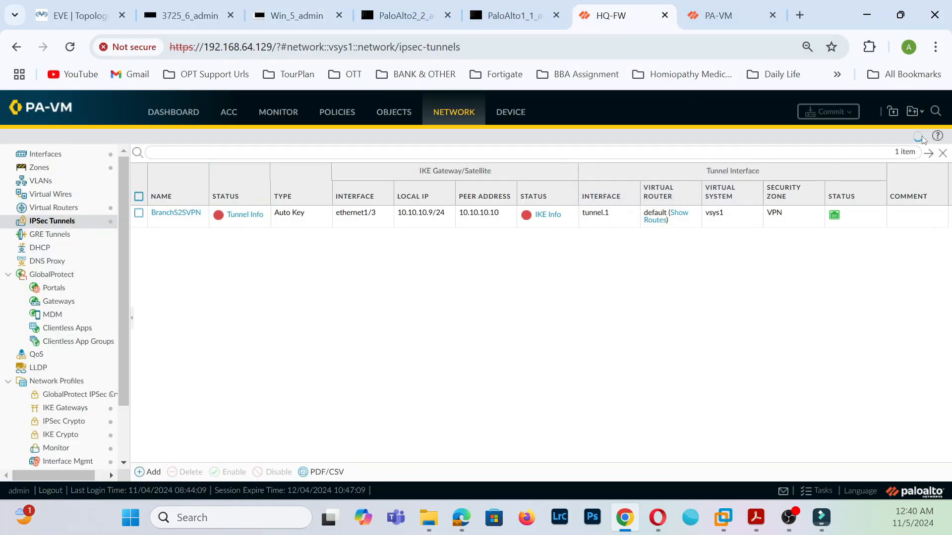
- Inspect PA-VM's traffic logs, then refresh the IPsec tunnels and view HQS2SVPN's tunnel info, still down
click(753, 16)
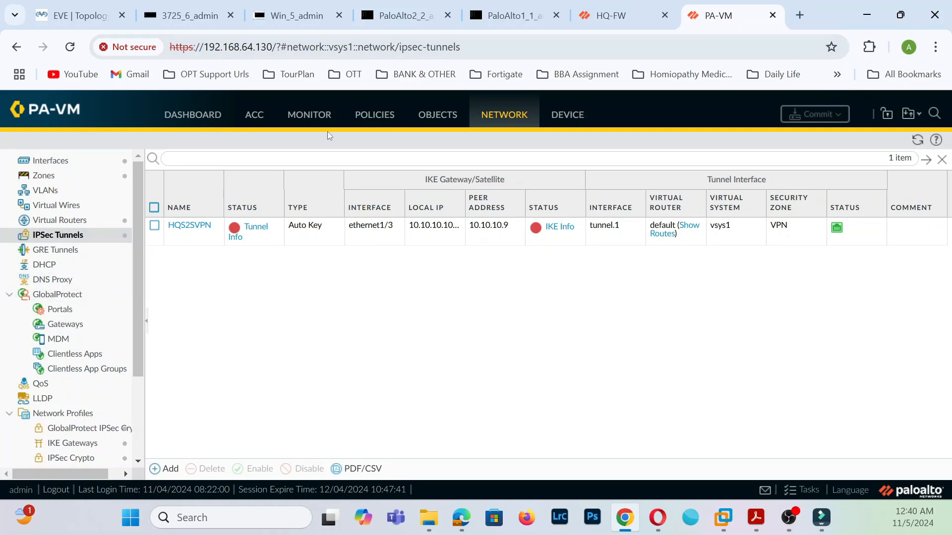
click(304, 110)
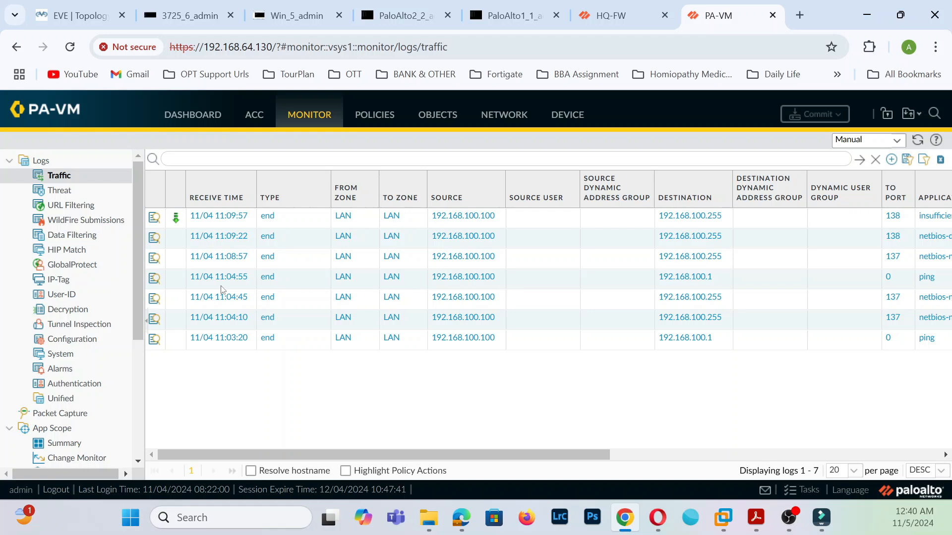
mouse_move(568, 459)
mouse_down()
mouse_move(799, 461)
mouse_move(569, 459)
mouse_up()
click(525, 117)
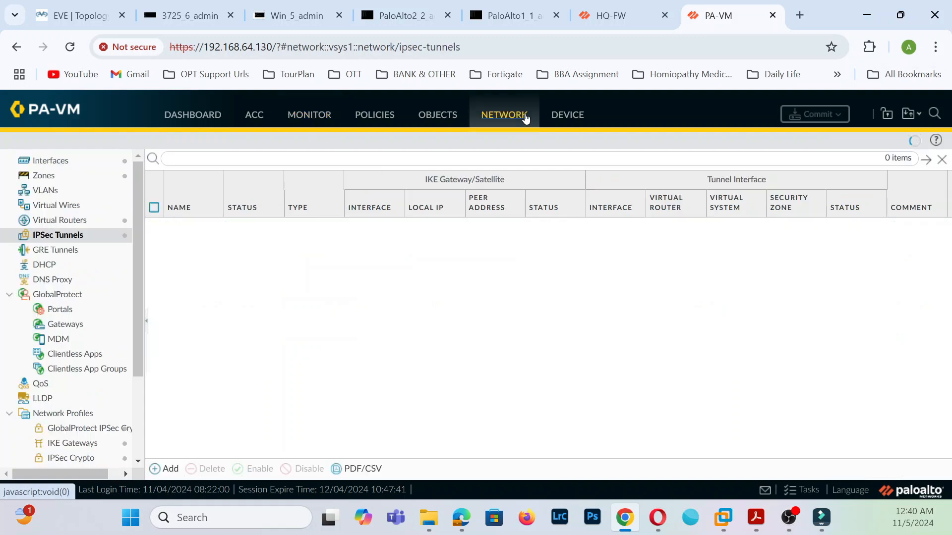
click(54, 238)
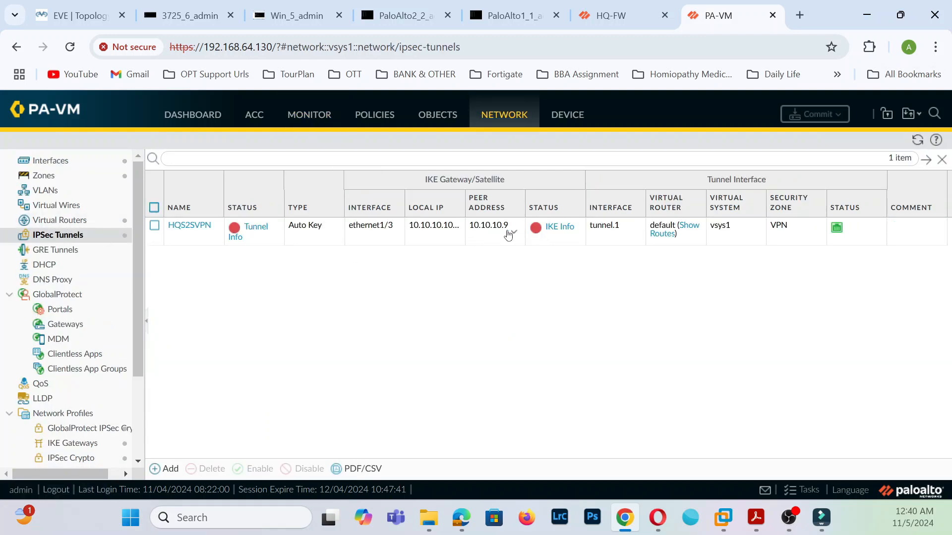
click(255, 227)
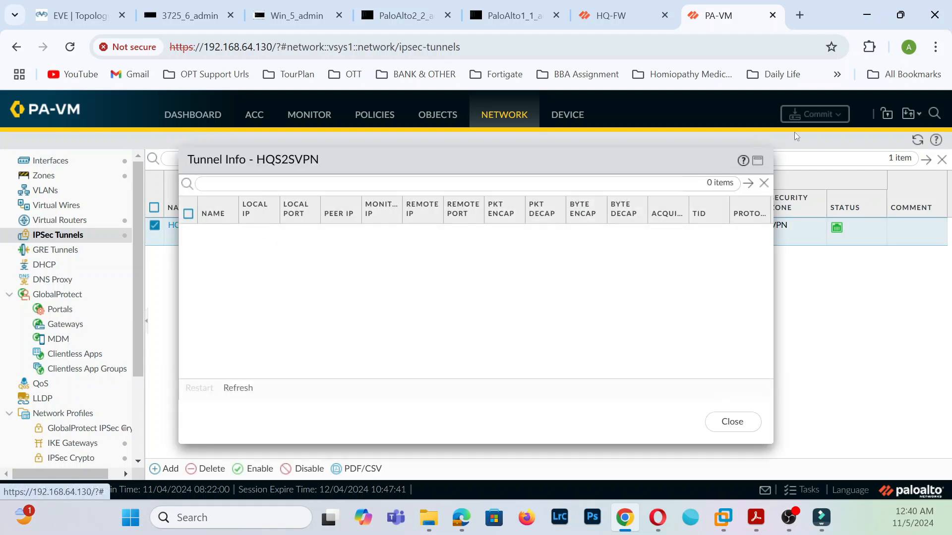
click(732, 422)
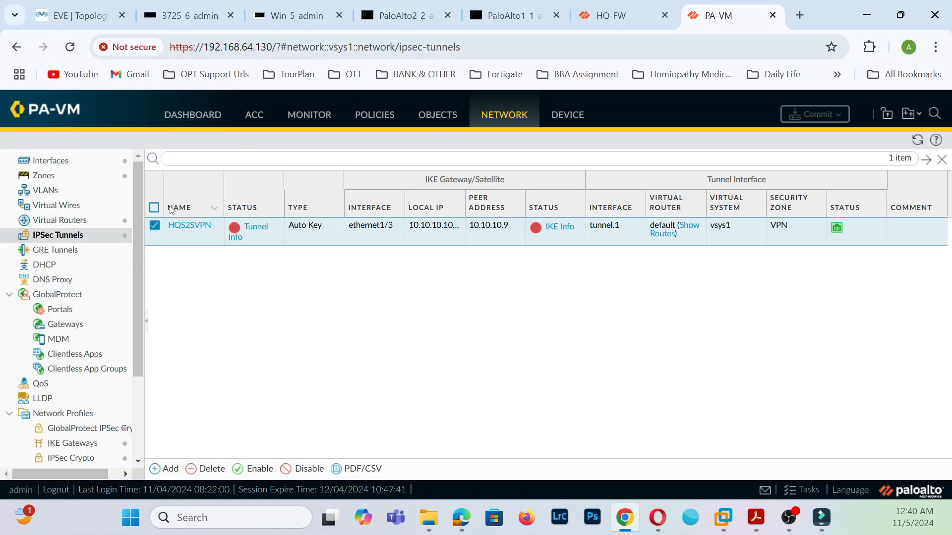
- On HQS2SVPN, add proxy ID HQ-Proxy: local 192.168.100.0/24, remote 192.168.10.0/24, then save the tunnel
click(194, 228)
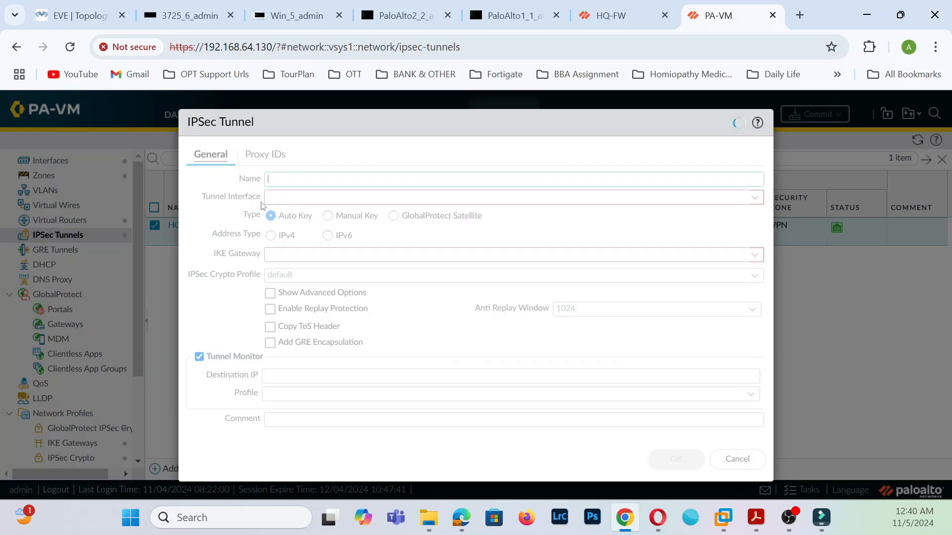
click(284, 163)
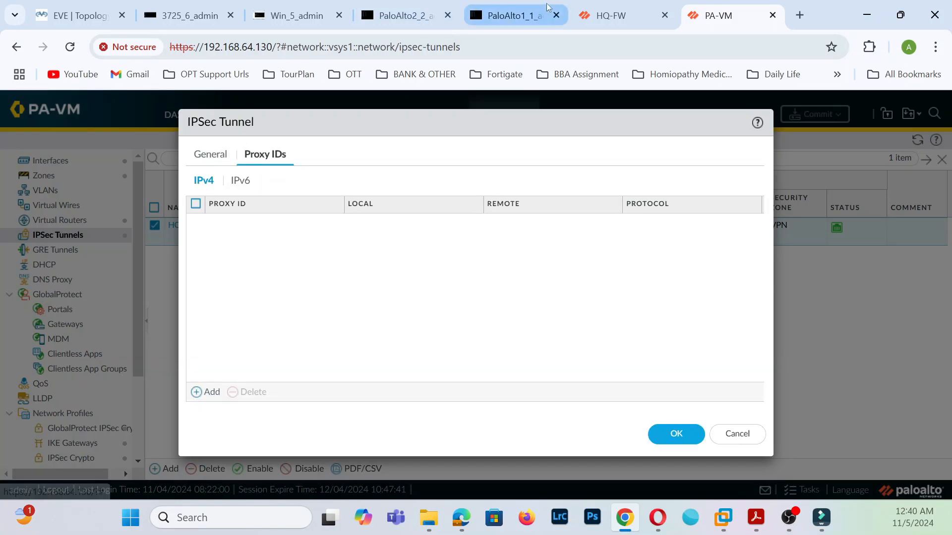
click(204, 392)
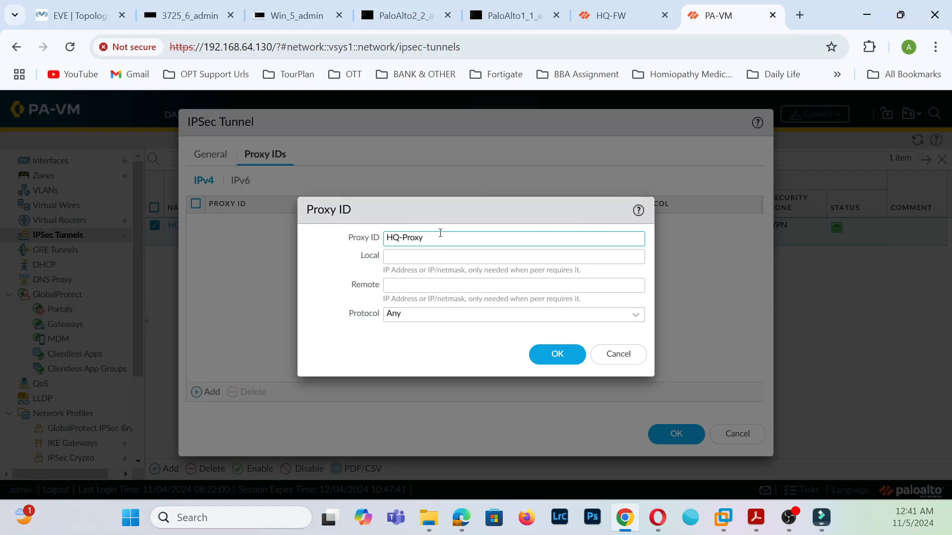
click(445, 260)
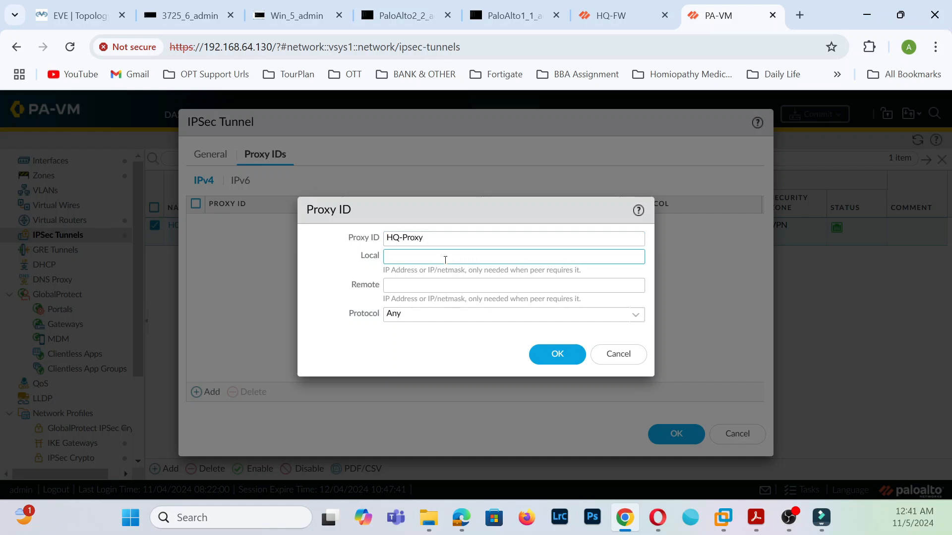
text(192.168.)
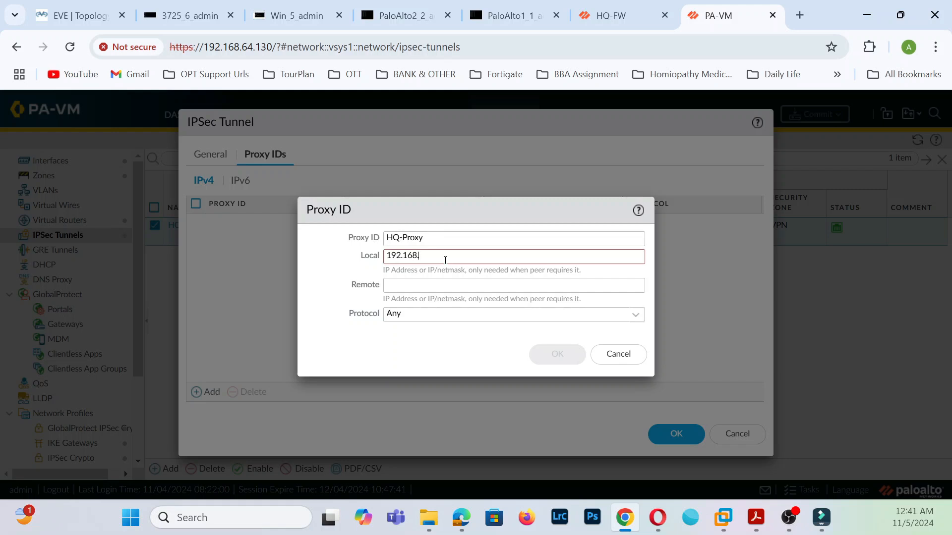
text(100.100)
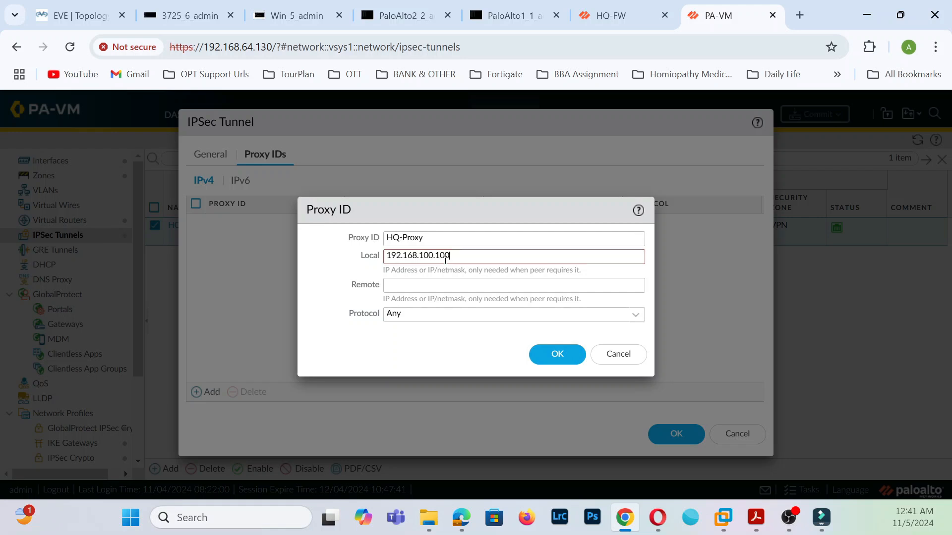
key(BackSpace)
key(BackSpace)
key(BackSpace)
text(0/24)
click(438, 287)
text(192.168.10)
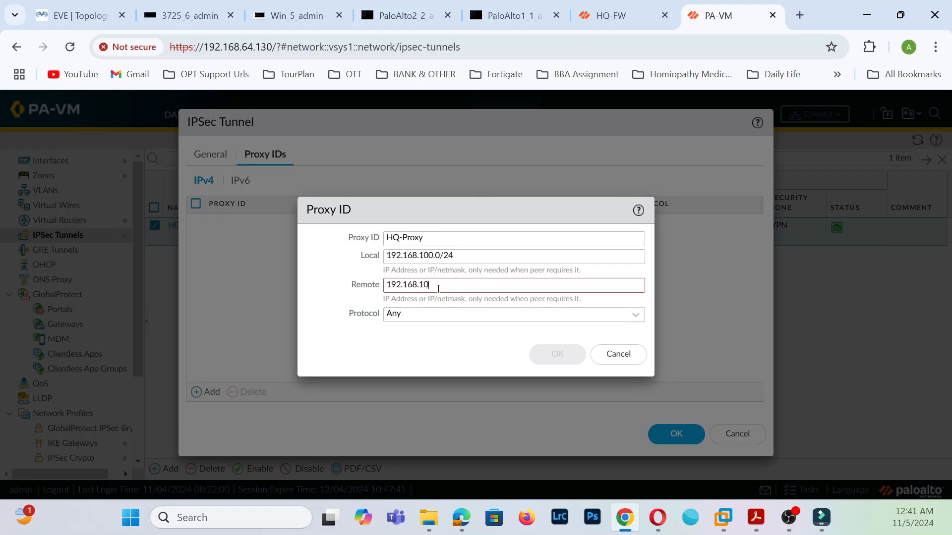
text(/24)
click(557, 353)
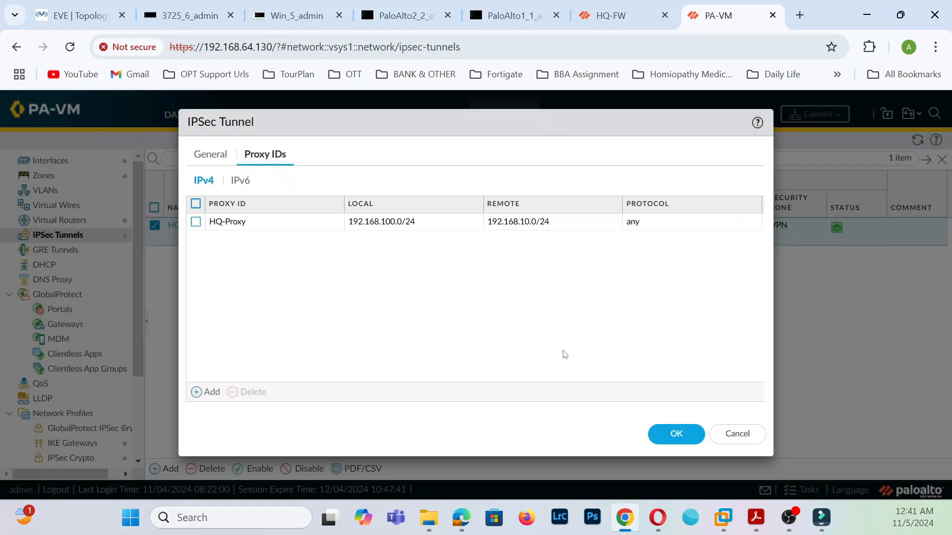
click(676, 434)
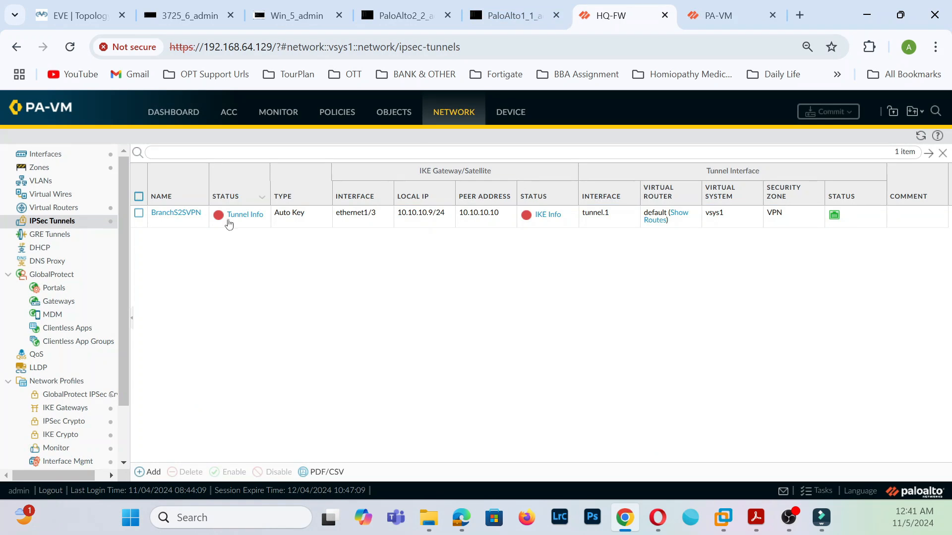
- On BranchS2SVPN, add proxy ID Branch-Proxy: local 192.168.10.0/24, remote 192.168.100.0/24, then save the tunnel
click(177, 213)
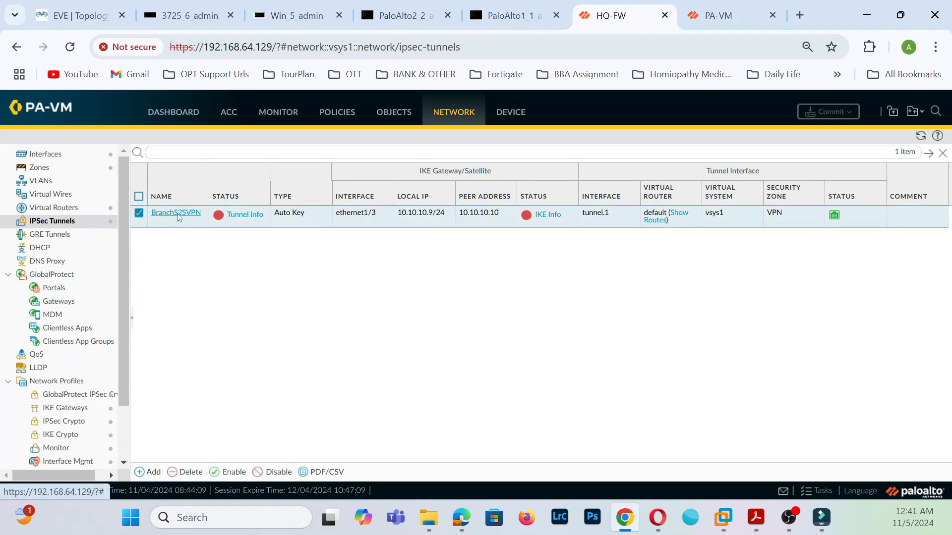
click(289, 168)
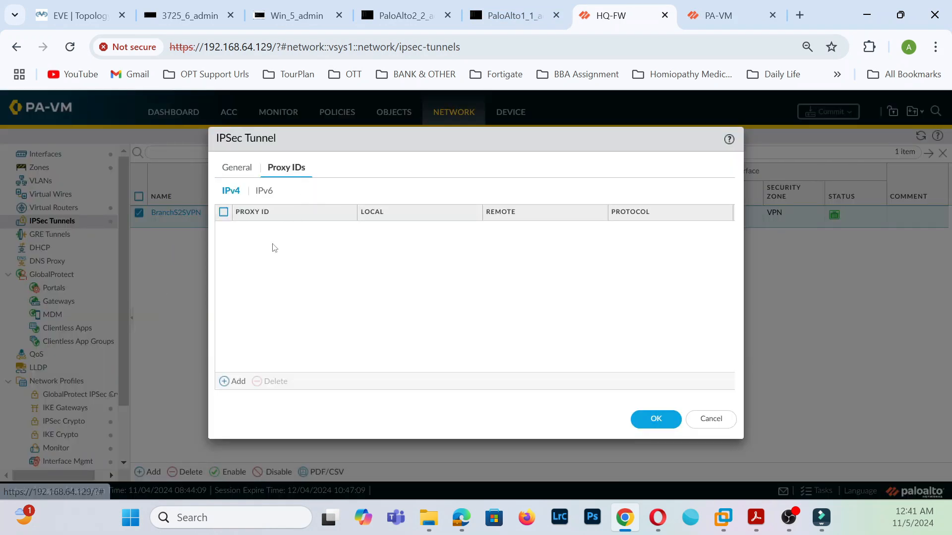
click(235, 382)
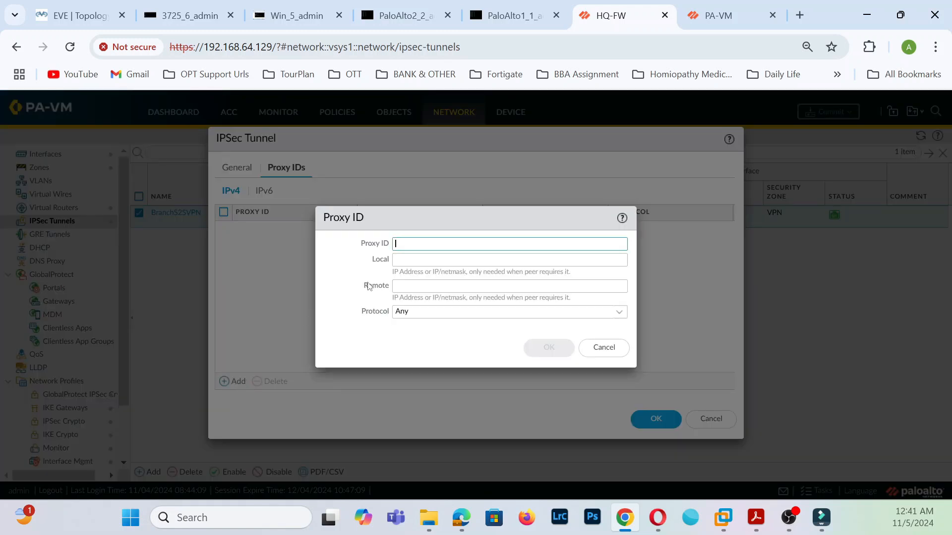
text(Bra)
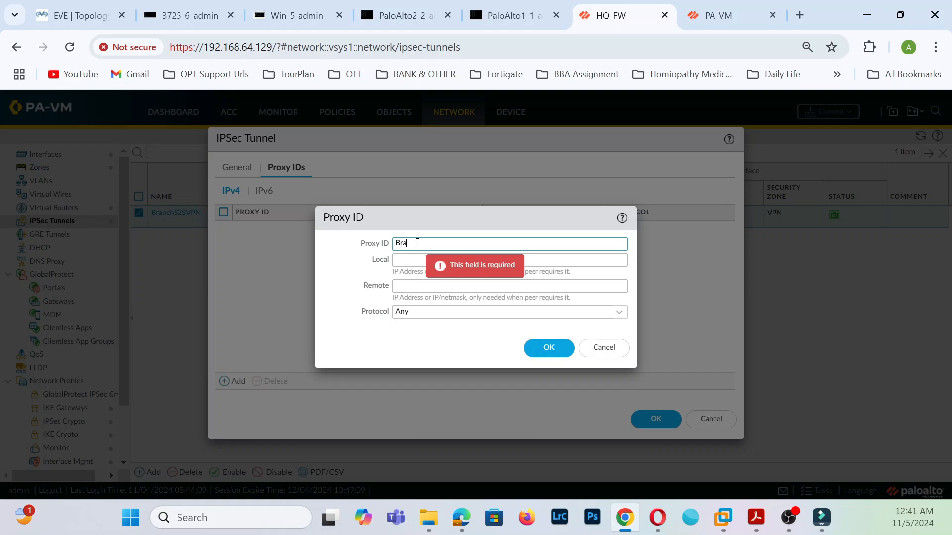
text(cnh)
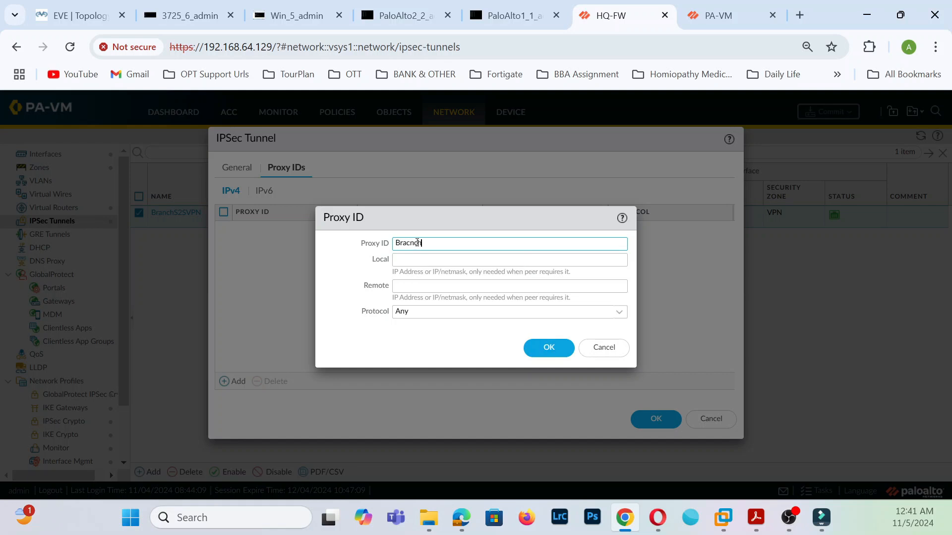
key(BackSpace)
key(BackSpace)
key(BackSpace)
key(BackSpace)
key(BackSpace)
text(B)
click(435, 254)
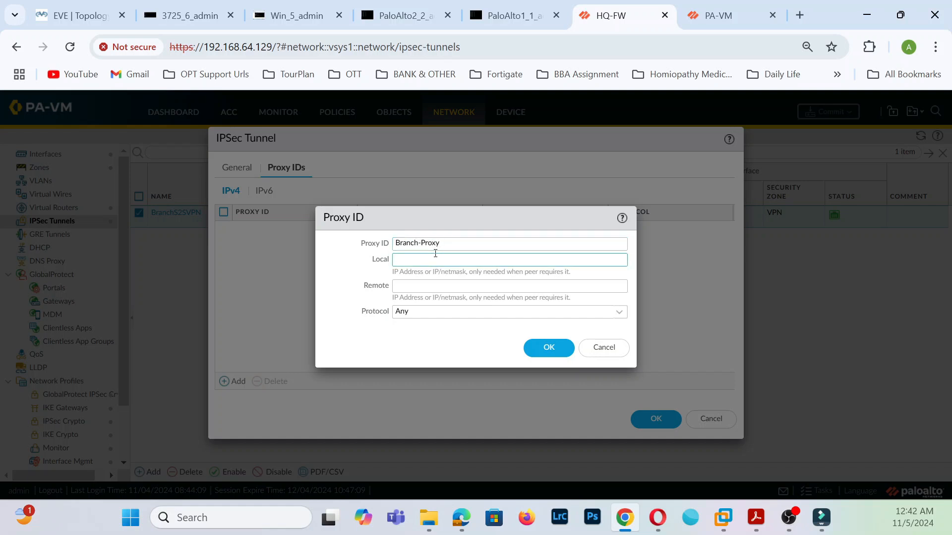
text(192)
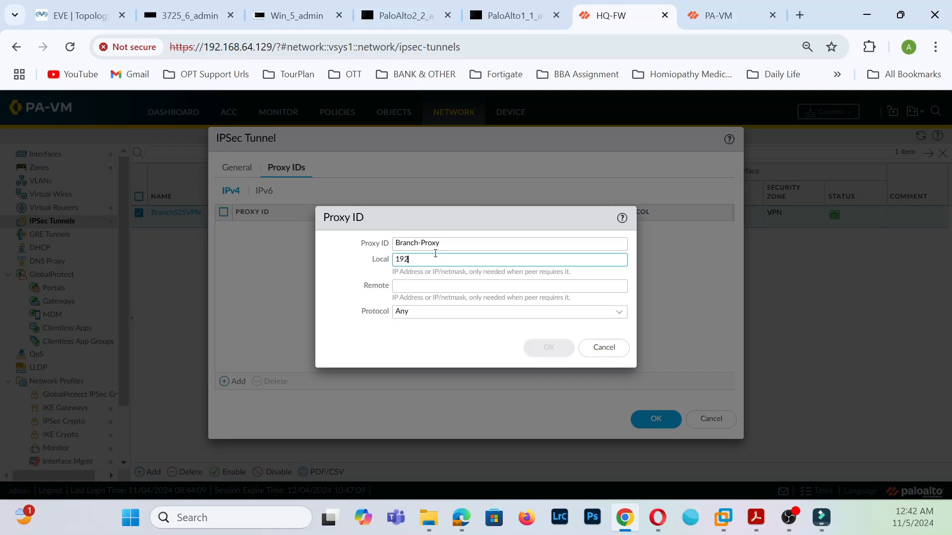
text(.168.10.0/24)
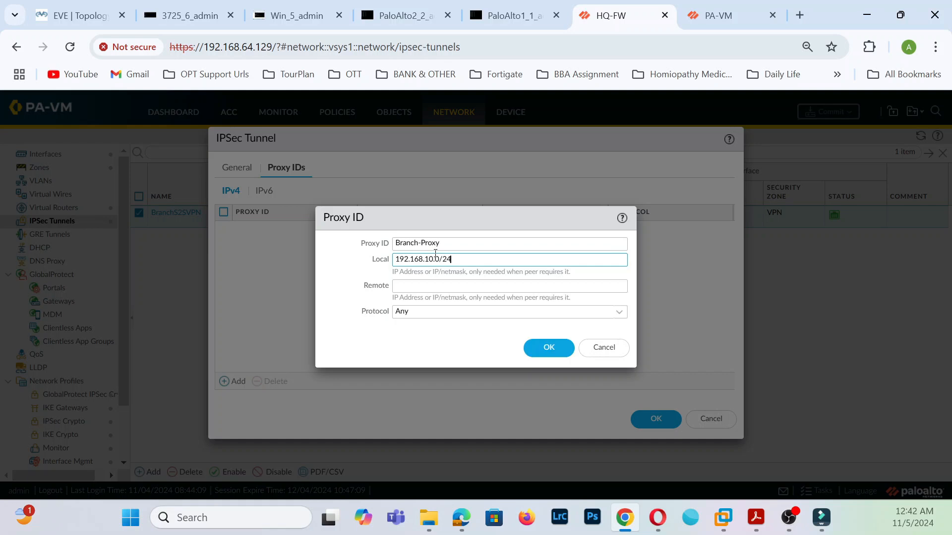
click(428, 287)
text(1)
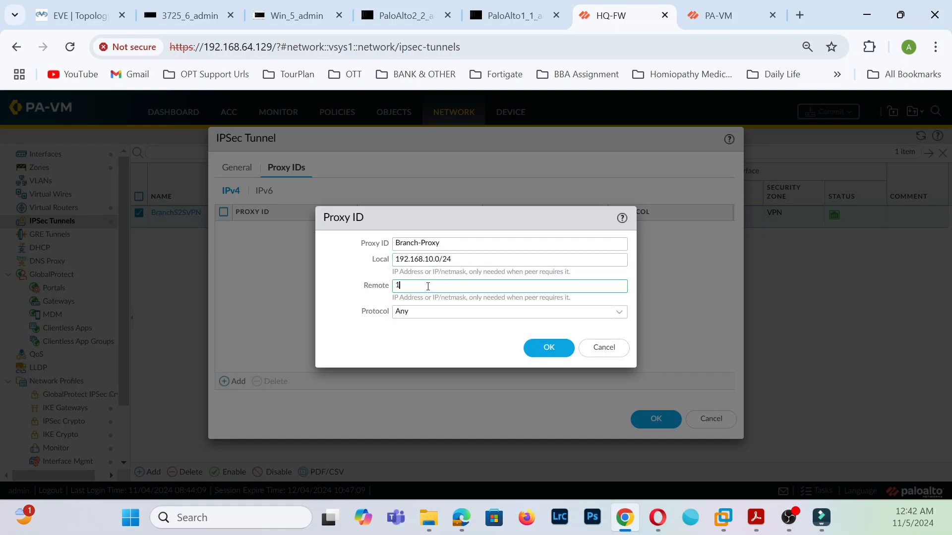
text(92.168.100.0/24)
click(564, 348)
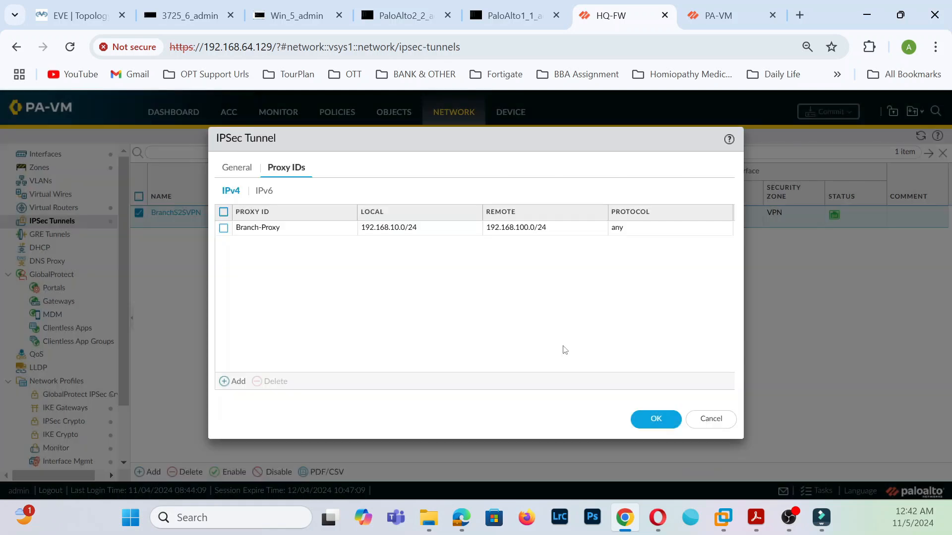
click(633, 420)
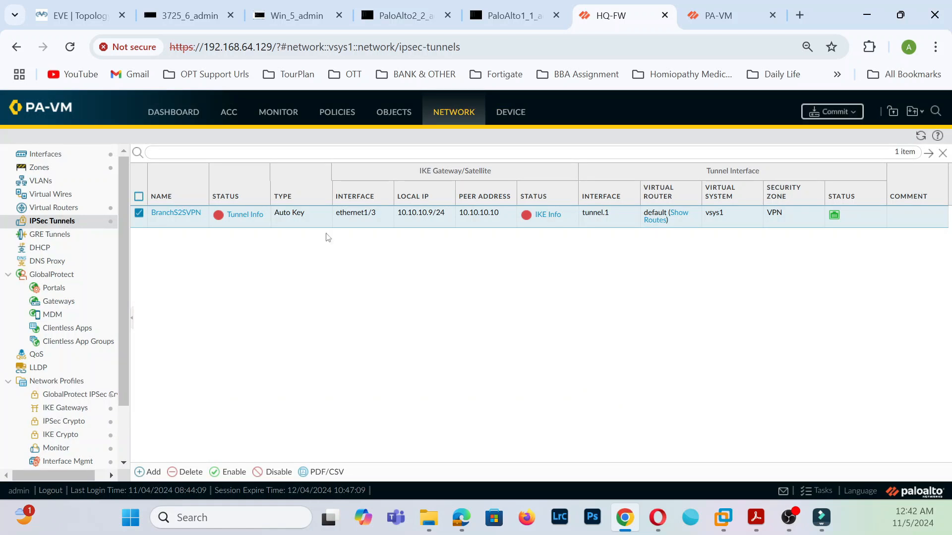
- Commit the configuration on HQ-FW and PA-VM and close both Commit Status windows
click(837, 111)
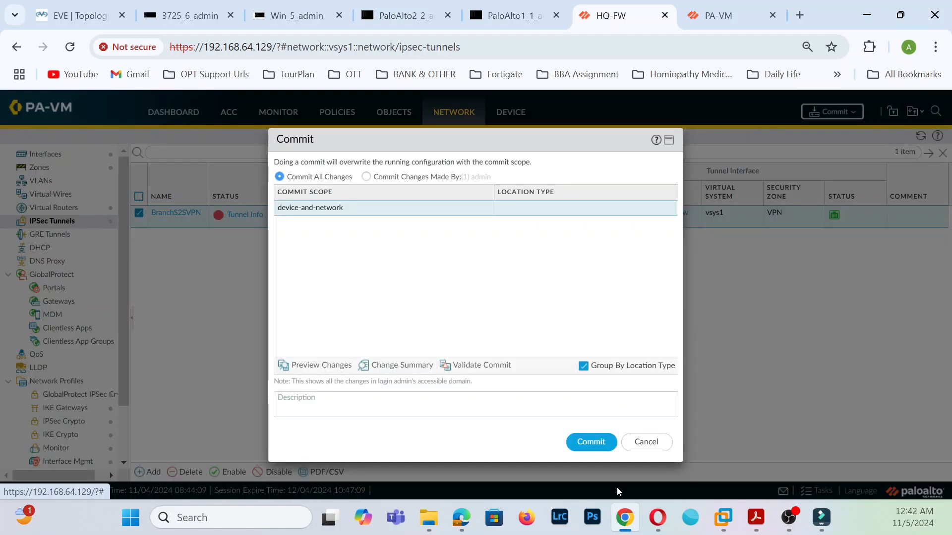
click(590, 441)
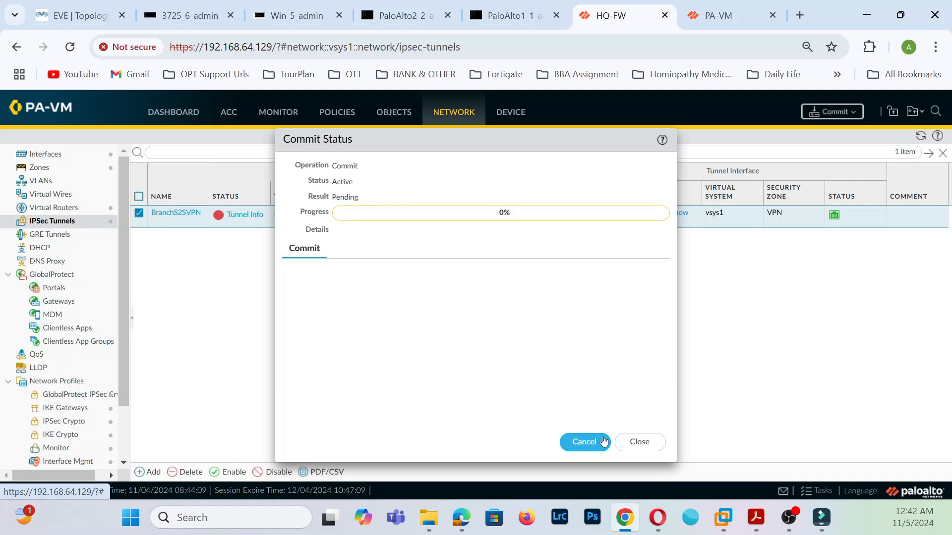
click(737, 22)
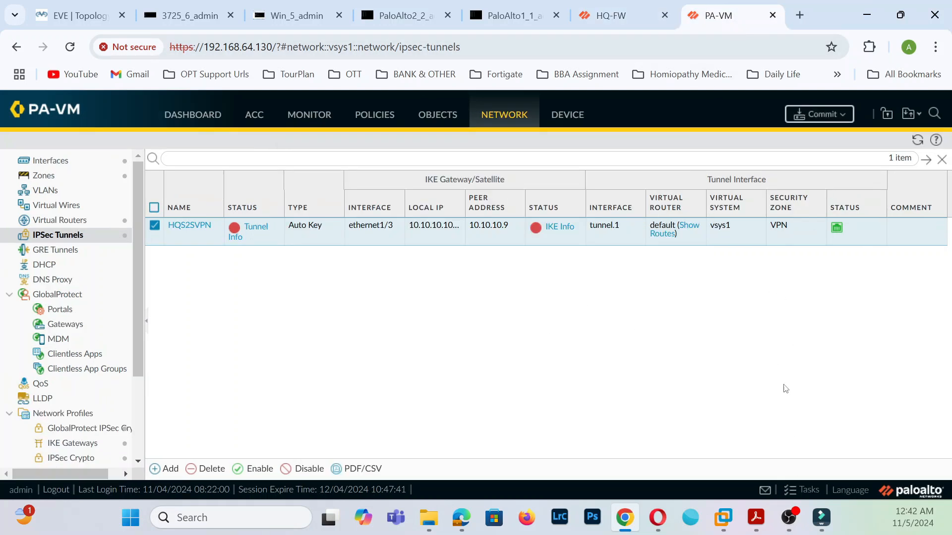
click(819, 114)
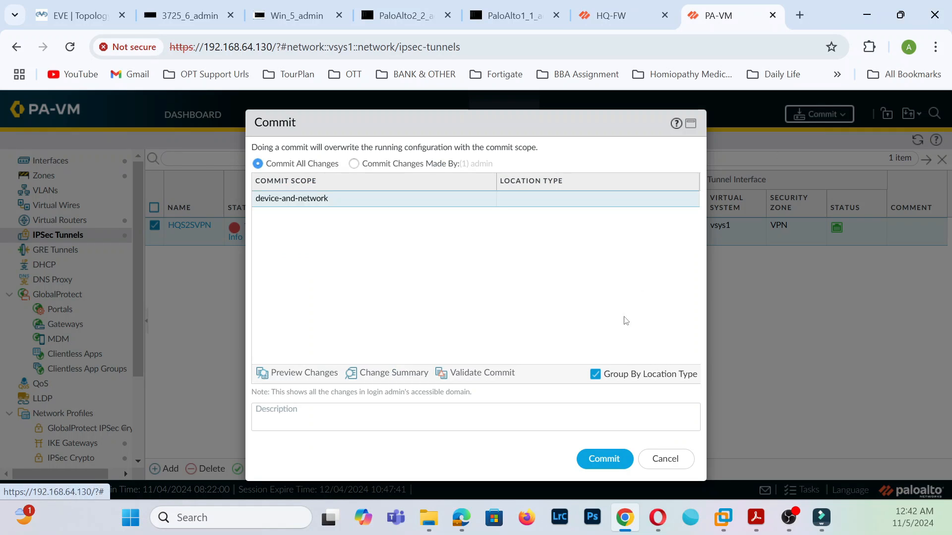
click(598, 468)
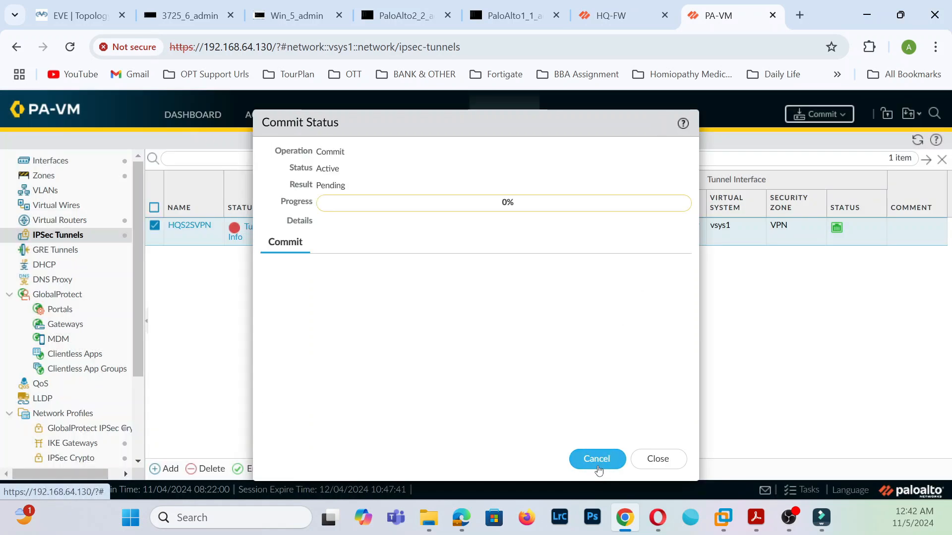
click(647, 461)
click(615, 12)
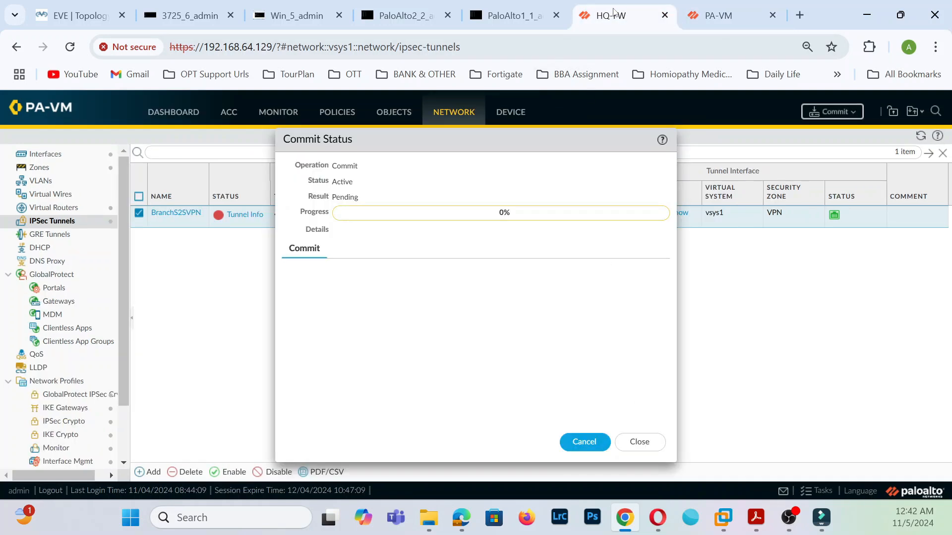
click(621, 443)
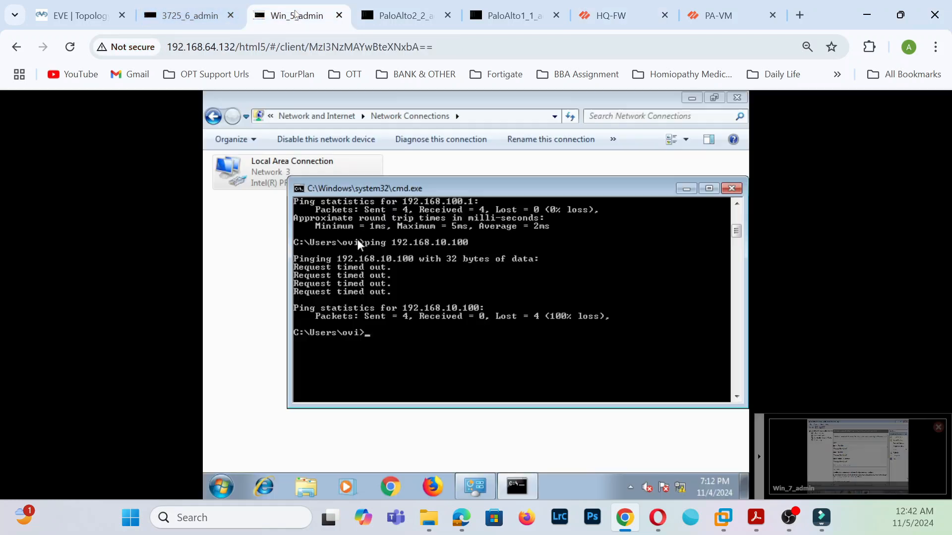
- Rerun the continuous ping to 192.168.10.100 on the Windows PC
click(297, 15)
key(Up)
key(Up)
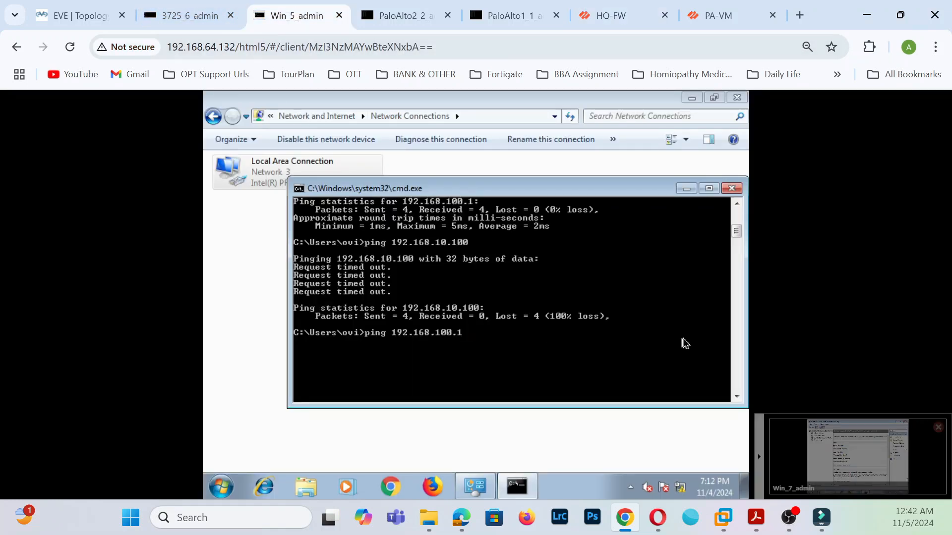
key(Down)
key(Return)
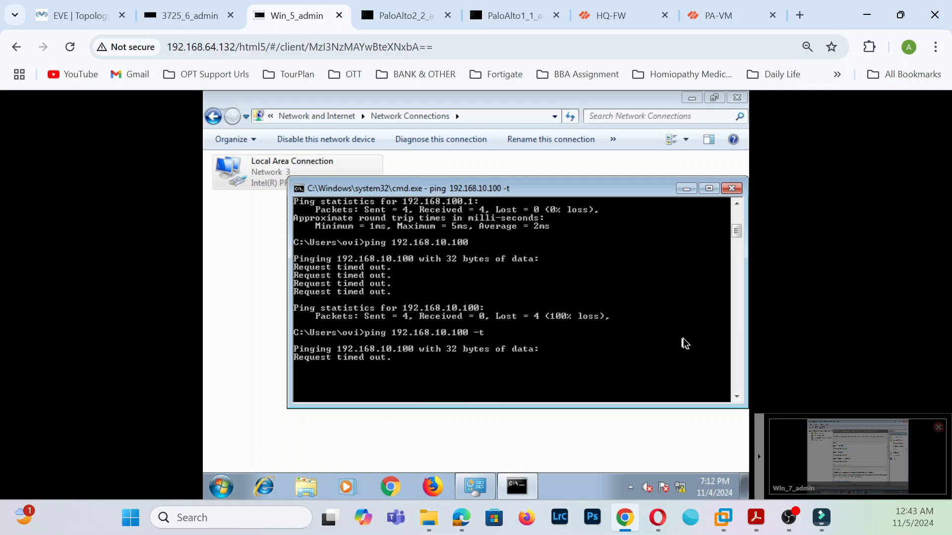
- On the other Windows PC, confirm the Private and Public firewall profiles are off, declining the restart
click(74, 15)
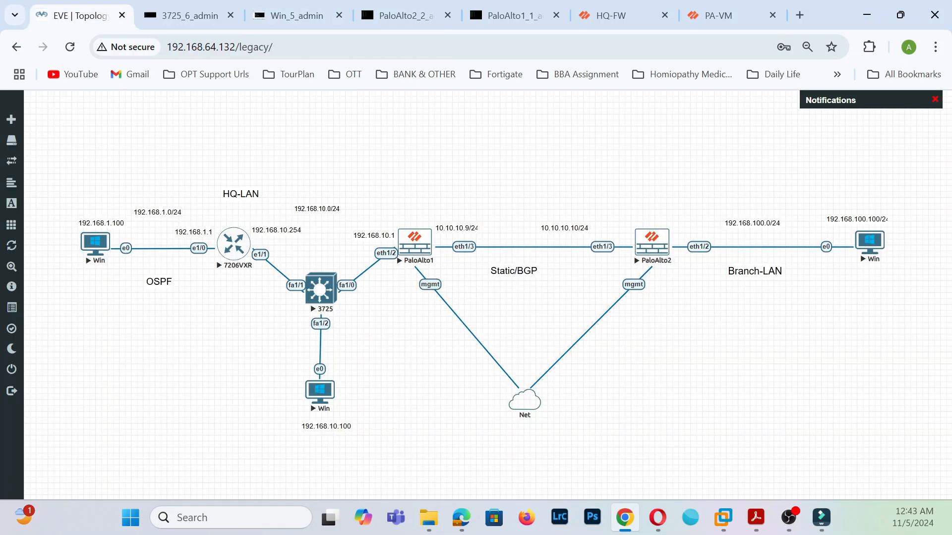
click(291, 17)
click(857, 449)
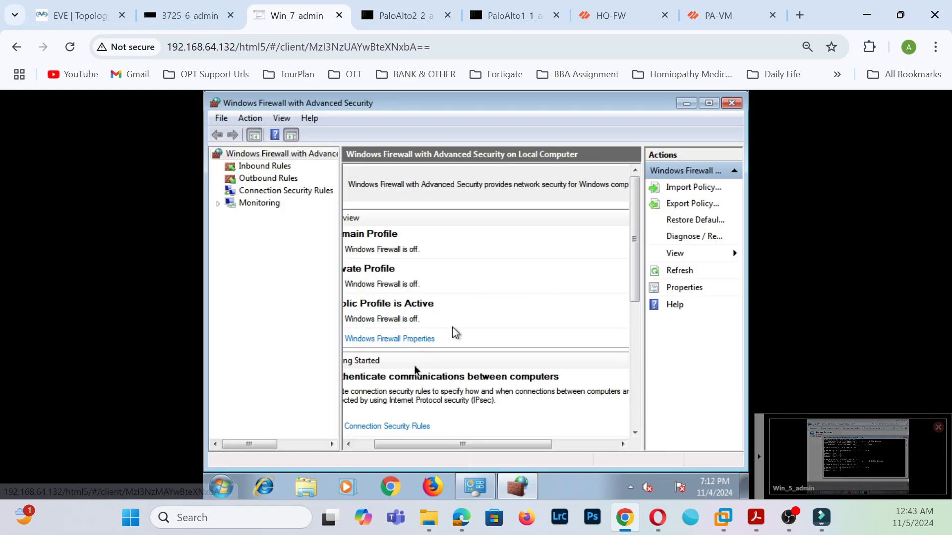
scroll(555, 319, down, 5)
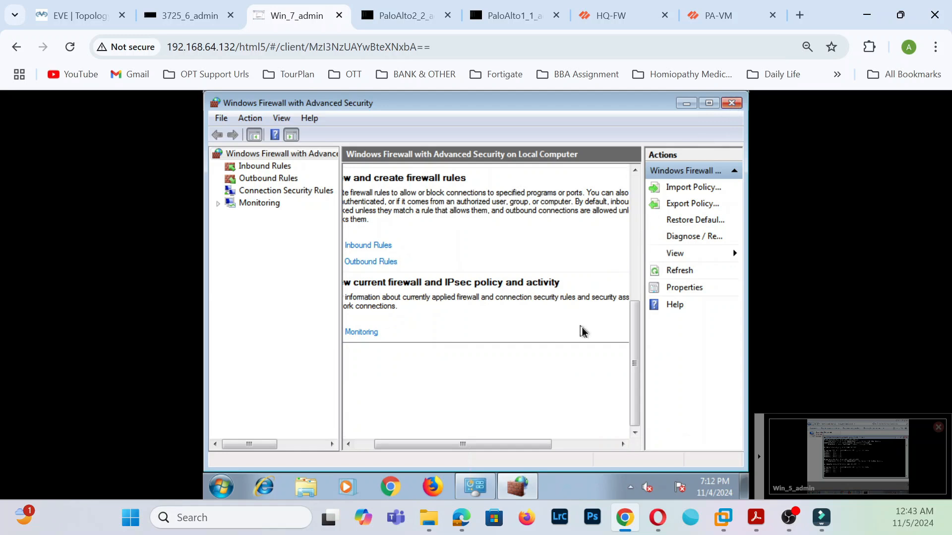
scroll(529, 325, up, 5)
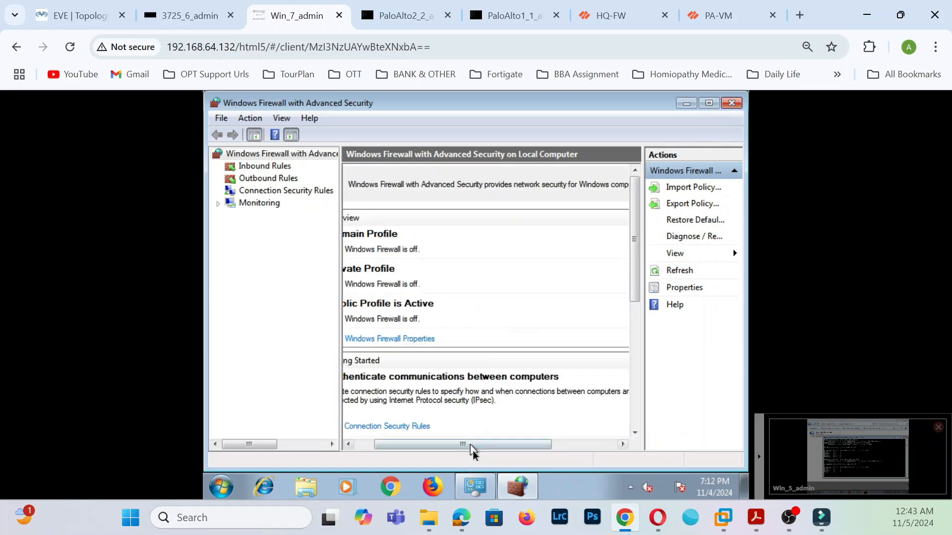
click(390, 339)
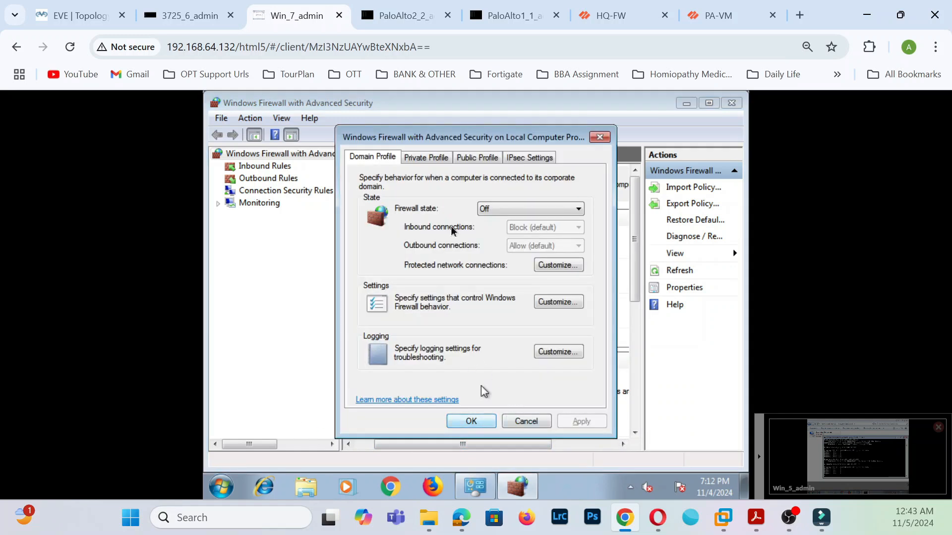
click(443, 164)
click(471, 163)
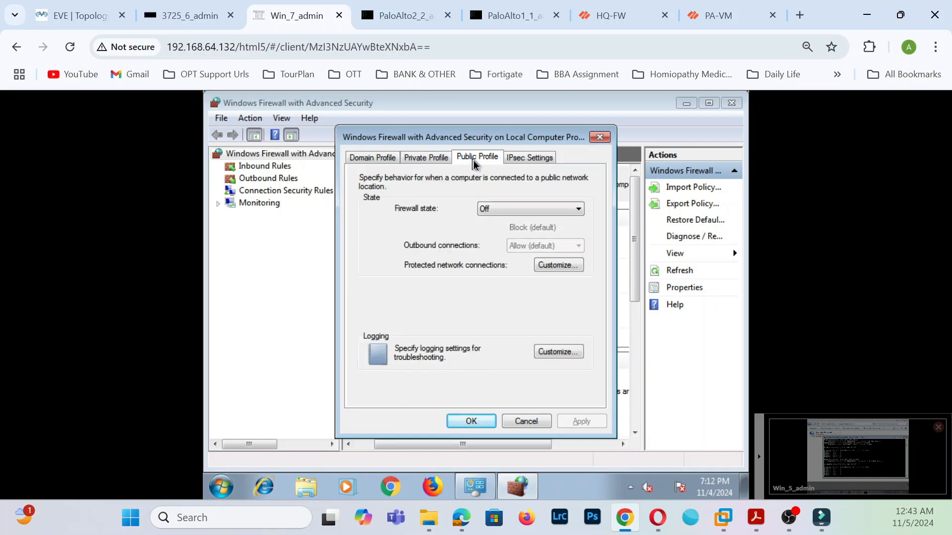
click(465, 421)
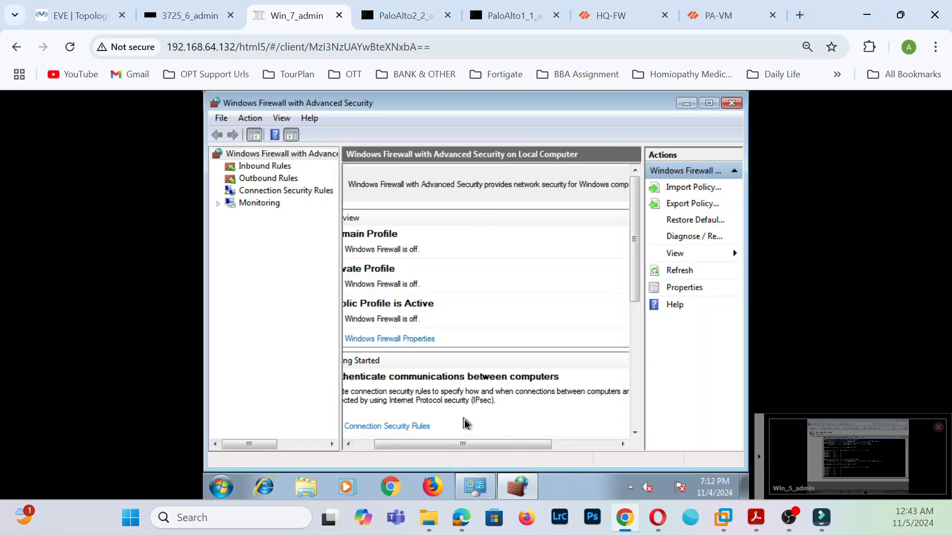
click(730, 103)
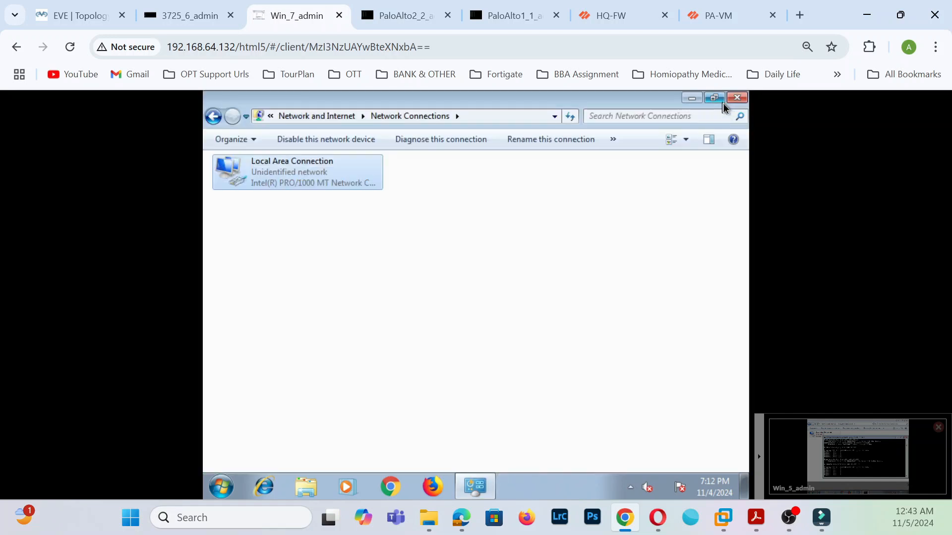
click(736, 98)
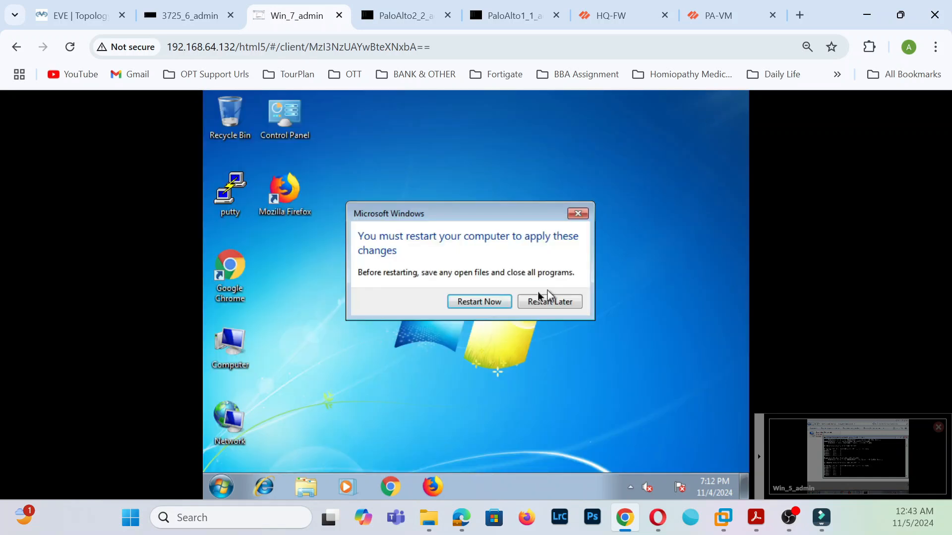
click(577, 213)
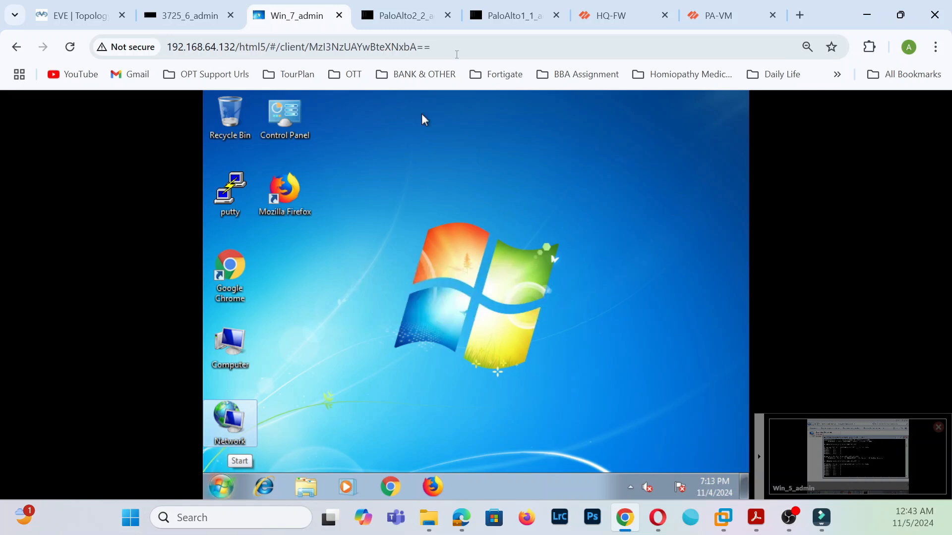
- On Win_5, check Windows Firewall with Advanced Security is off, then close it
click(811, 438)
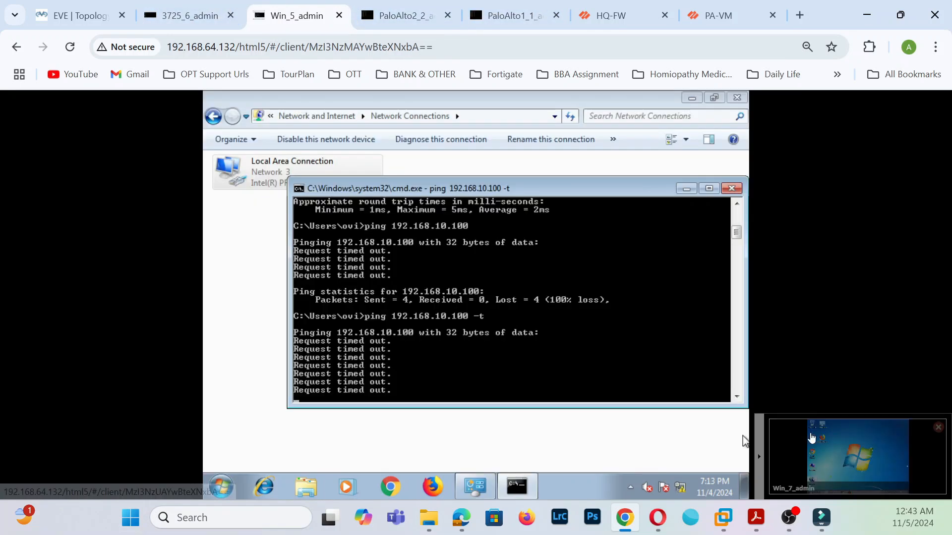
click(223, 488)
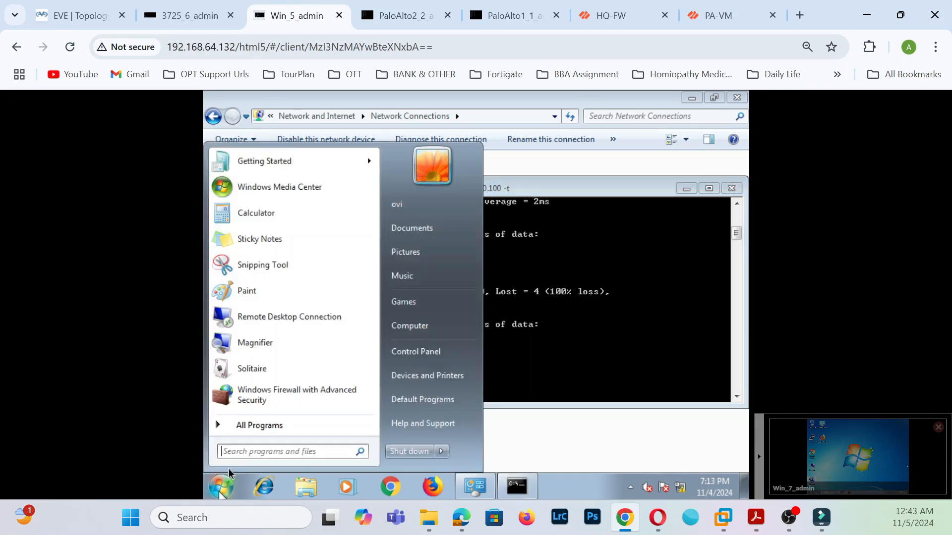
click(283, 395)
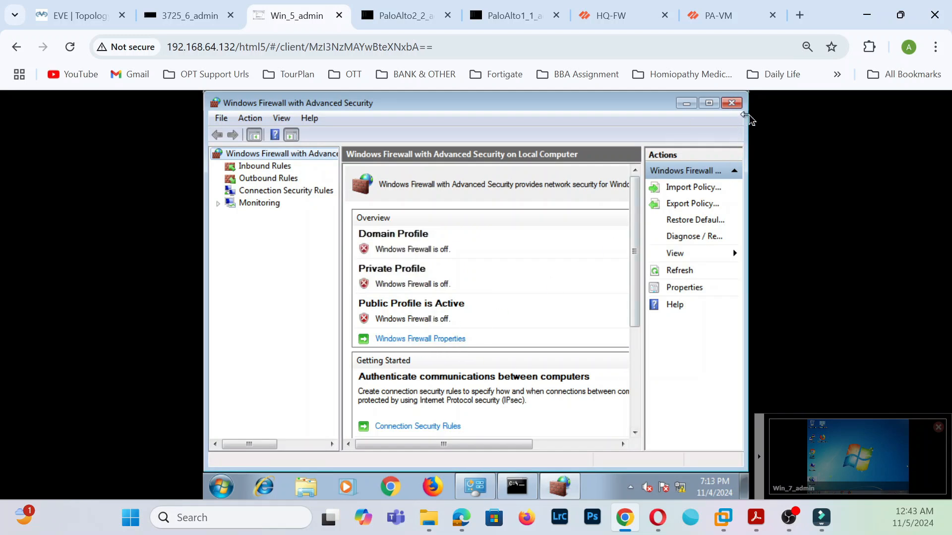
click(731, 103)
- Confirm in the task lists that commits finished on both HQ-FW and the branch firewall
click(609, 18)
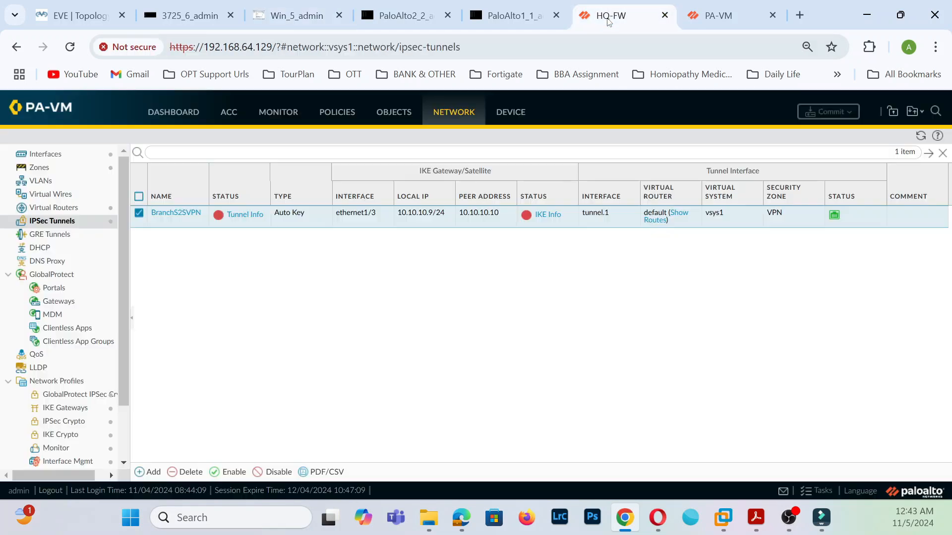
click(920, 136)
click(807, 491)
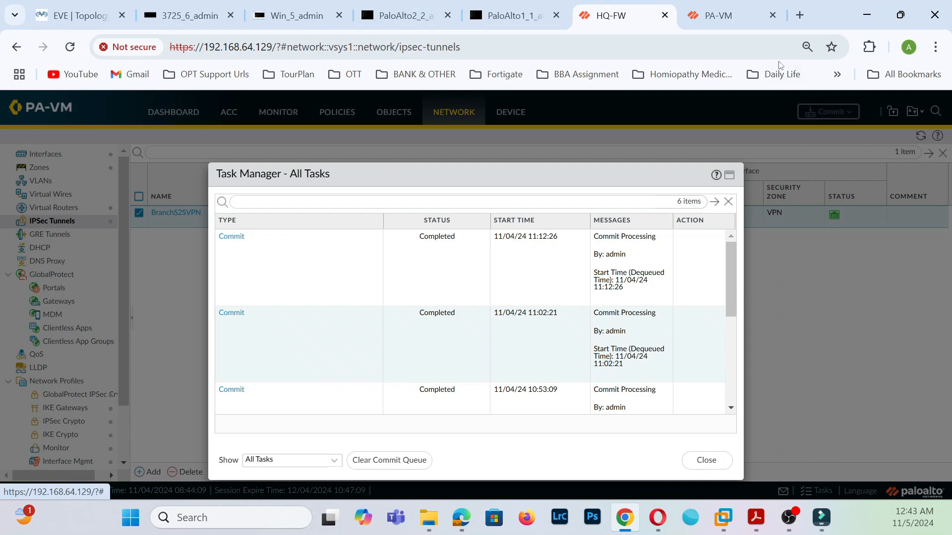
click(754, 20)
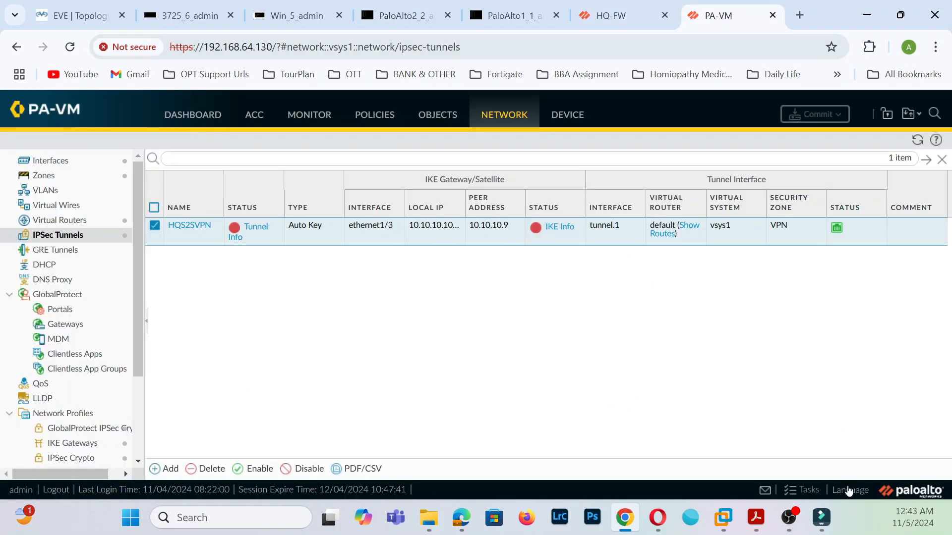
click(789, 489)
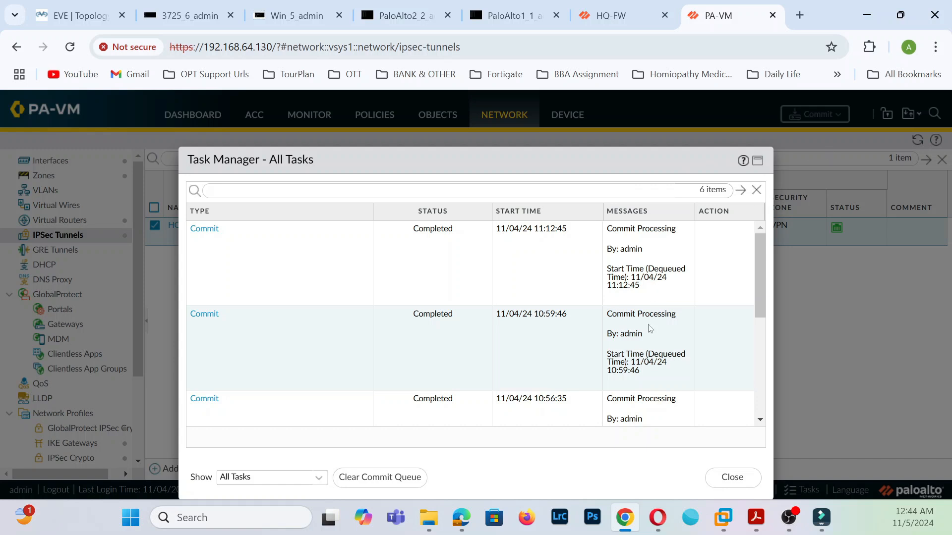
click(710, 480)
- Check the branch HQS2SVPN tunnel's IKE Info and Tunnel Info, both showing 0 items
click(917, 139)
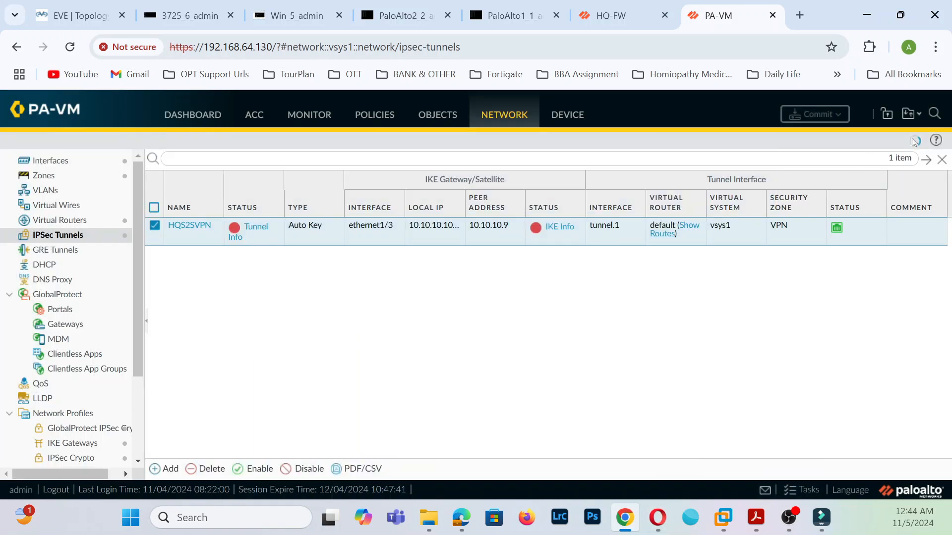
click(558, 229)
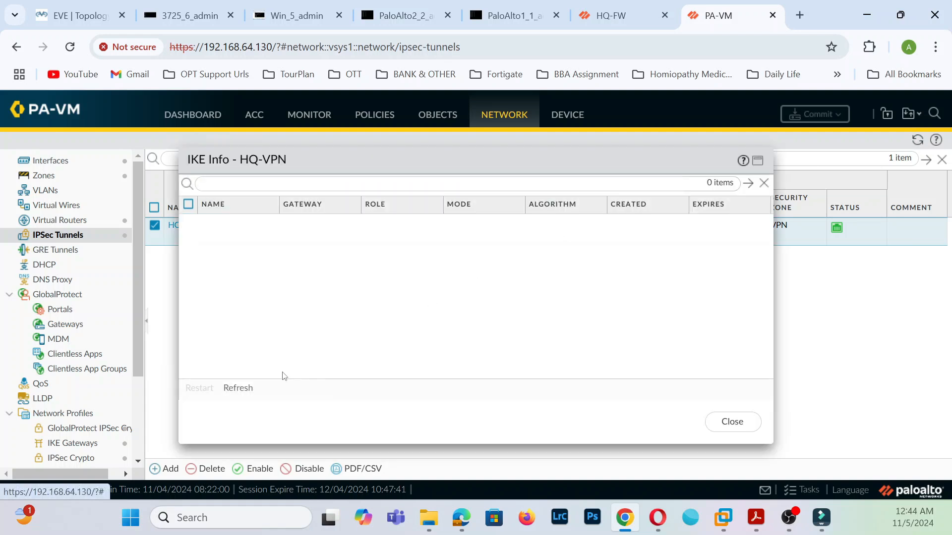
click(248, 388)
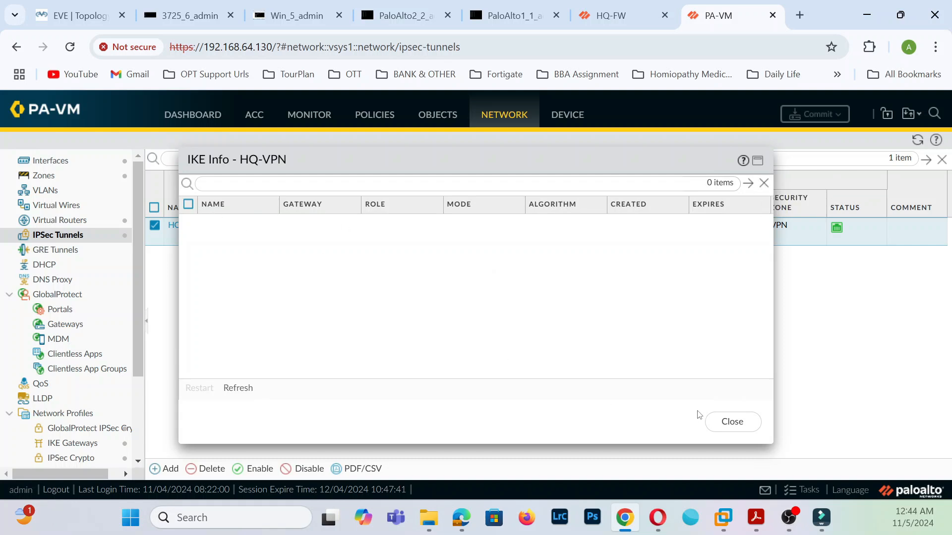
click(731, 422)
click(254, 230)
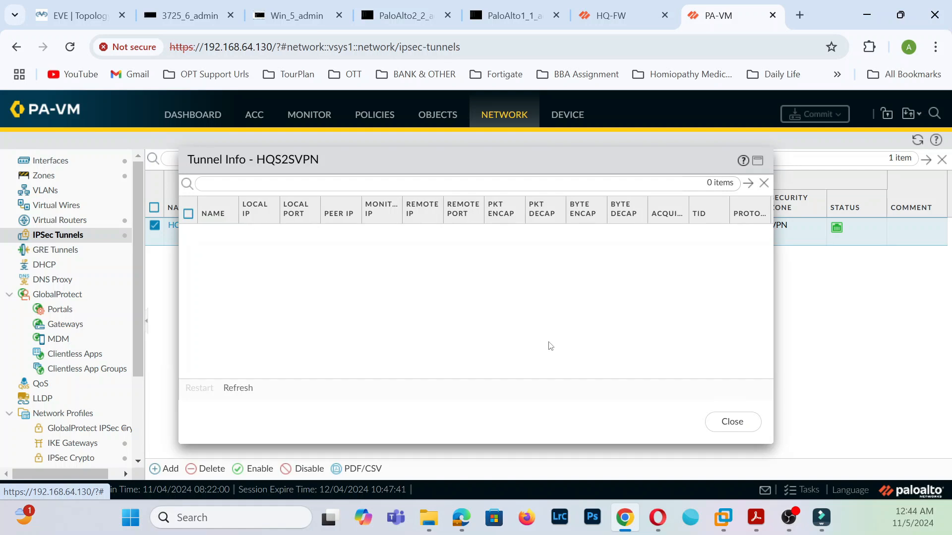
click(727, 422)
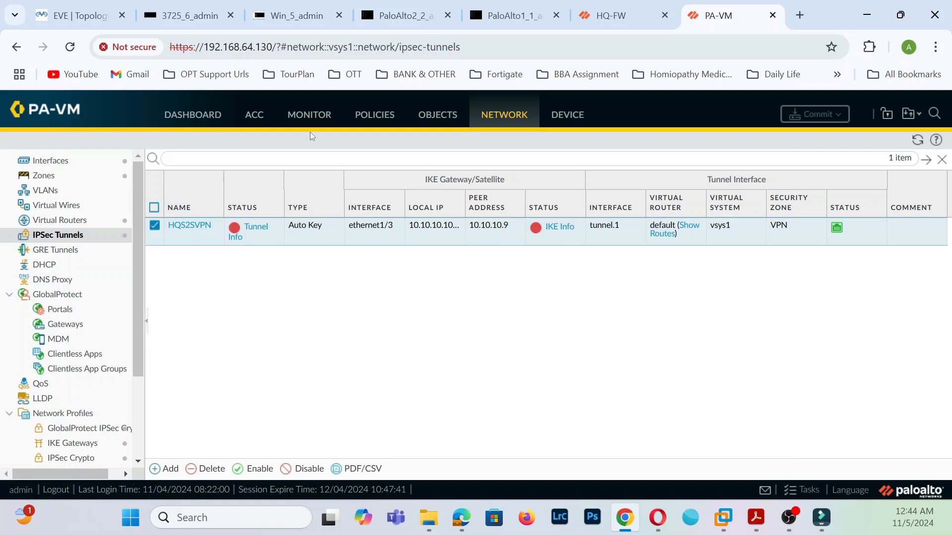
- Inspect the 11:03:20 traffic log entry for the ping to 192.168.100.1, then show System logs
click(311, 116)
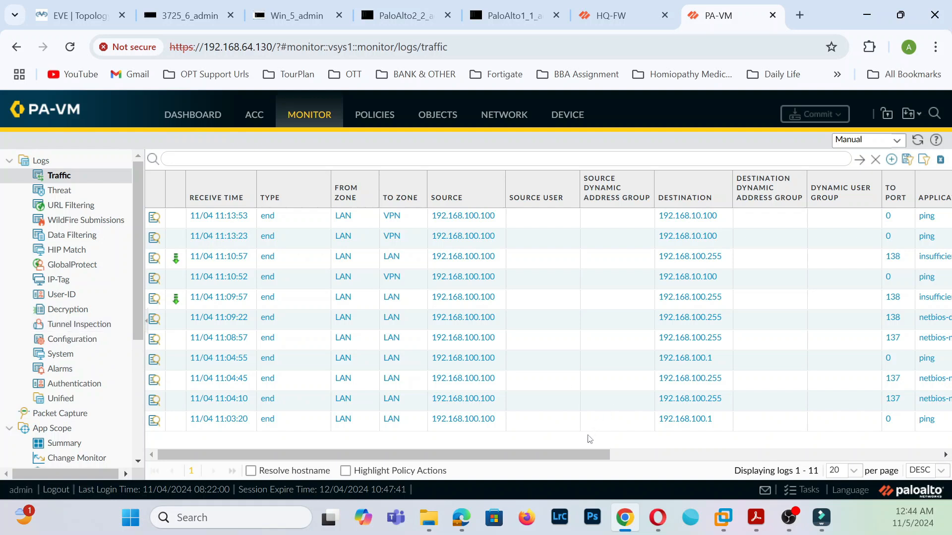
drag(587, 460, 500, 450)
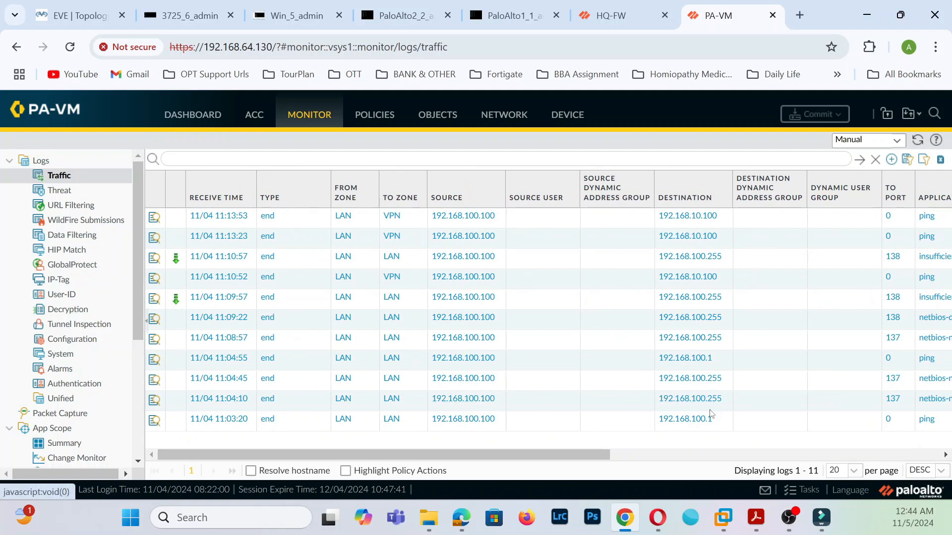
click(155, 422)
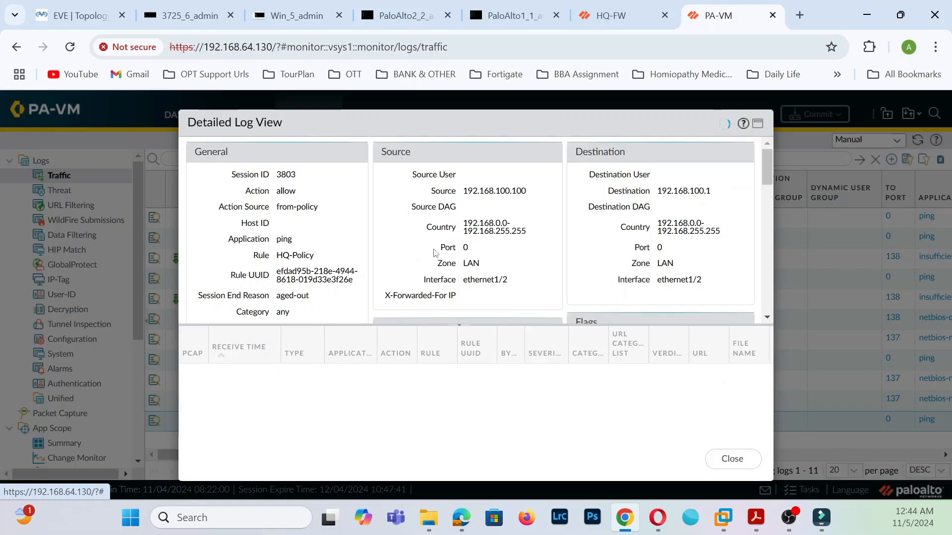
scroll(522, 274, down, 3)
scroll(522, 274, down, 2)
scroll(522, 274, up, 5)
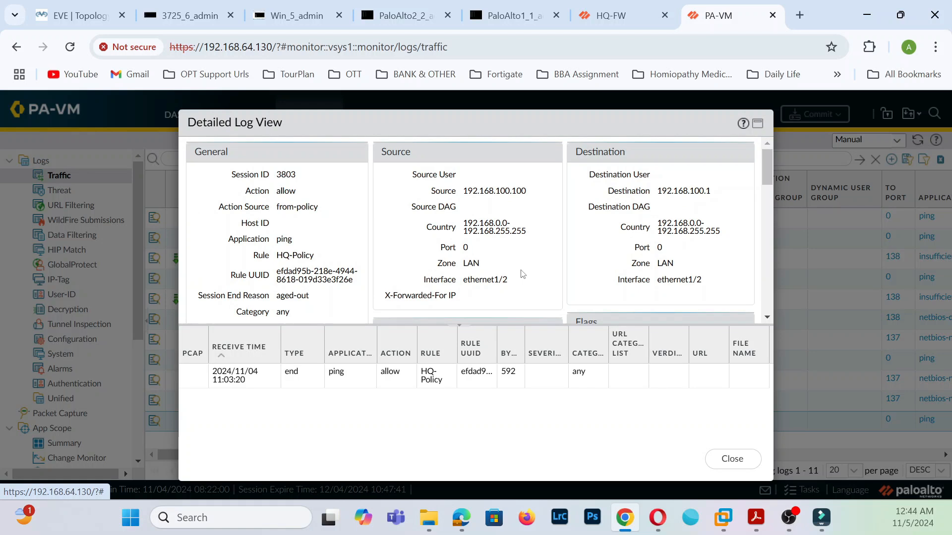
scroll(522, 274, down, 10)
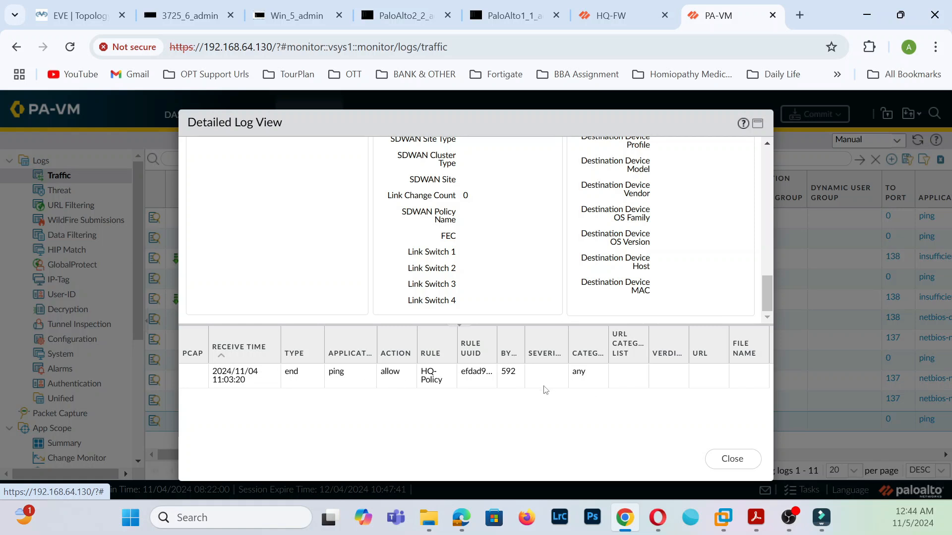
click(724, 457)
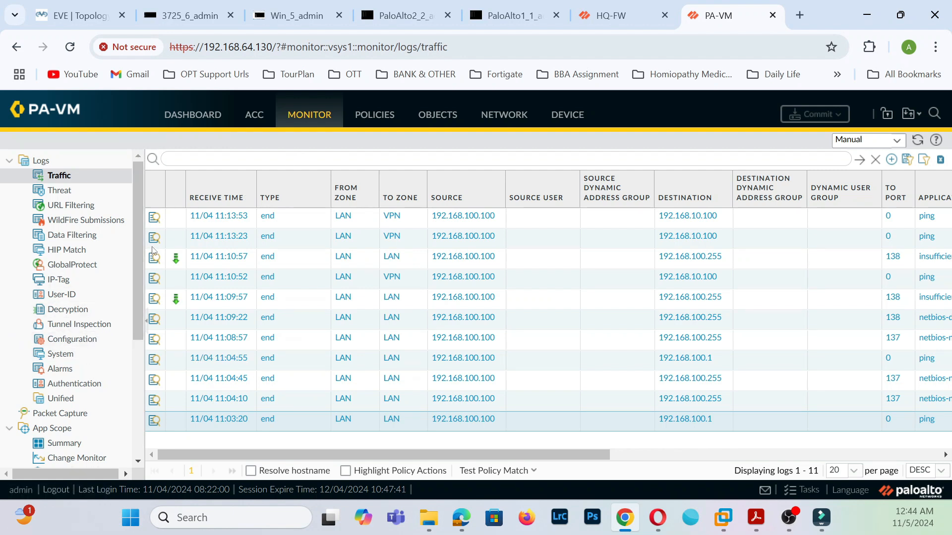
click(65, 355)
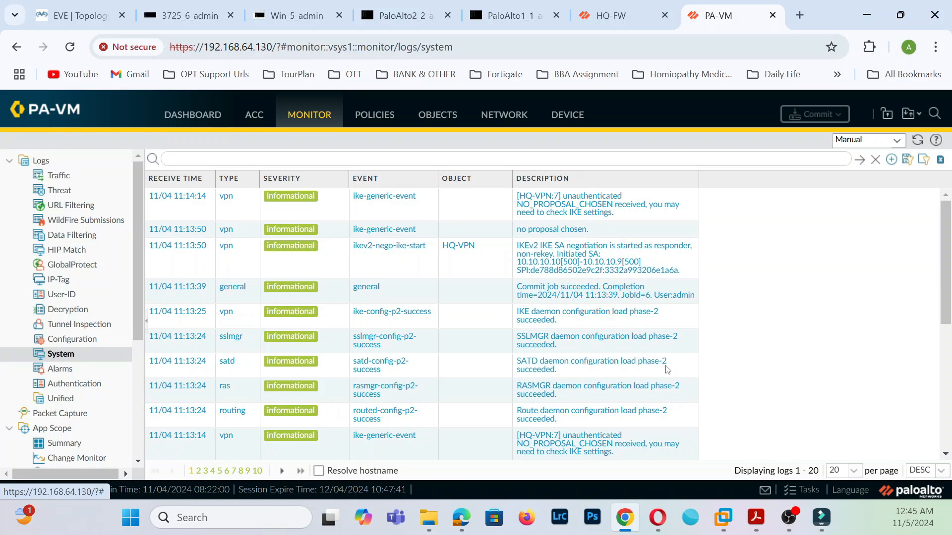
- Filter the System log on the HQ-VPN NO_PROPOSAL_CHOSEN error, then go to Network > IPSec Tunnels
scroll(673, 361, down, 3)
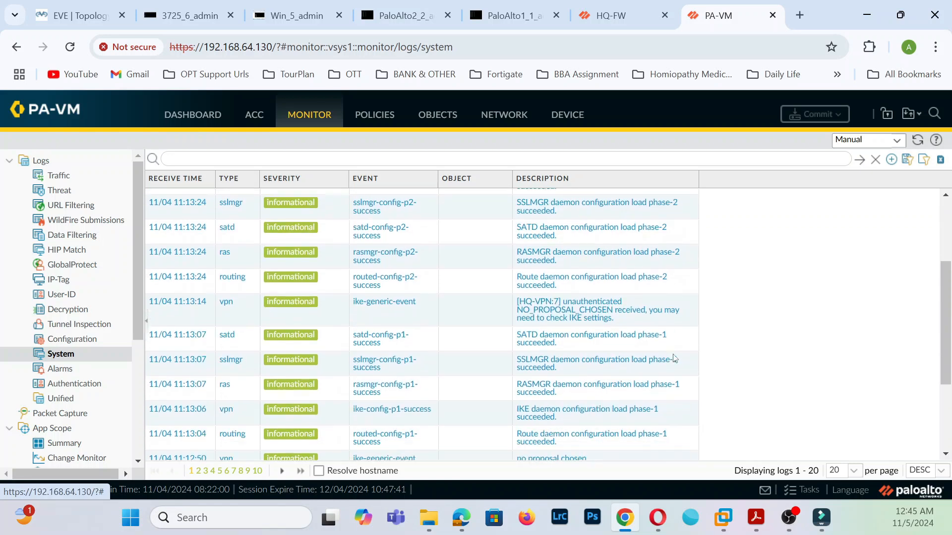
click(600, 309)
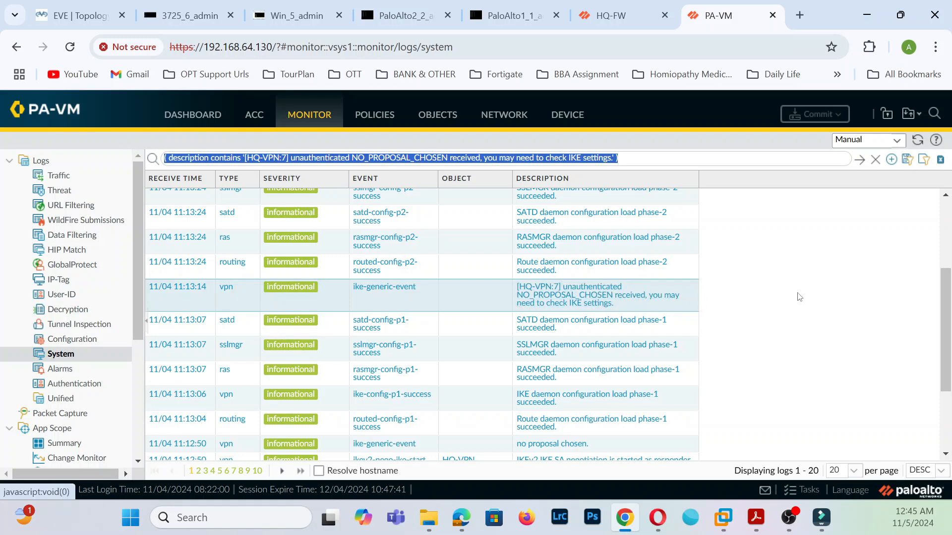
click(505, 115)
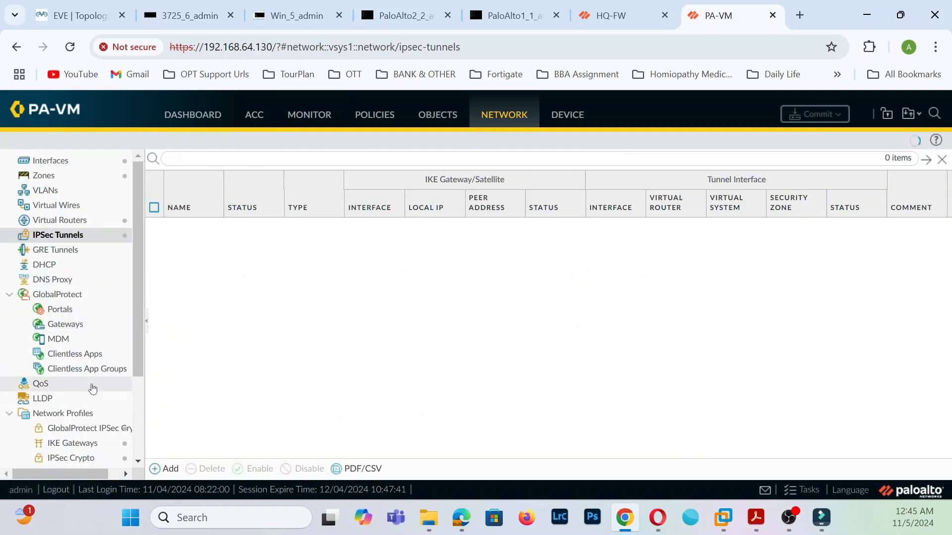
scroll(92, 389, down, 3)
- Inspect the HQ-VPN gateway's General and Advanced options, noting its default IKE crypto profile, without changes
click(93, 377)
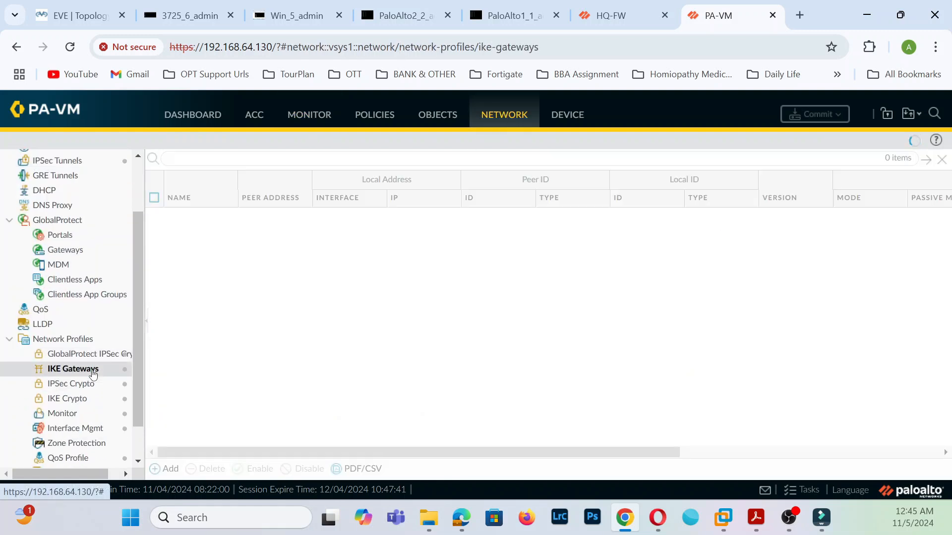
click(186, 222)
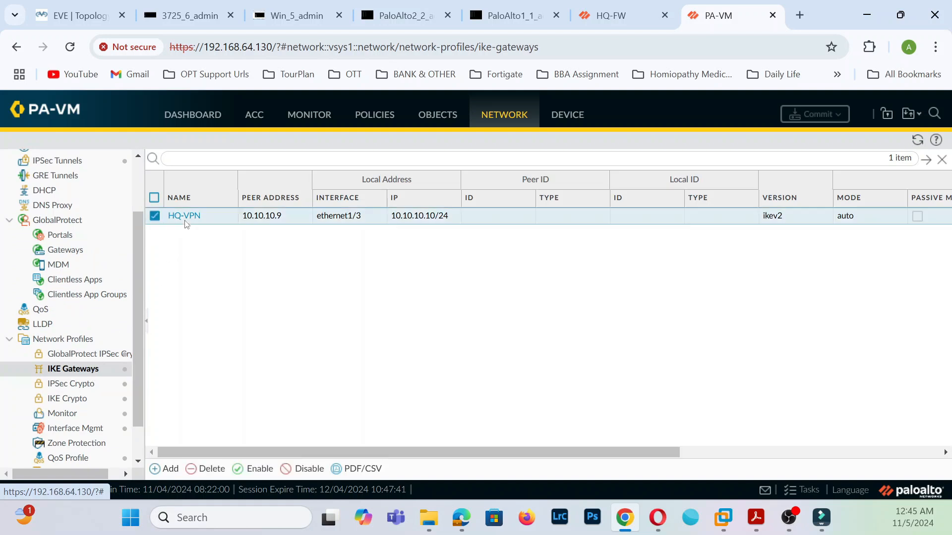
click(185, 217)
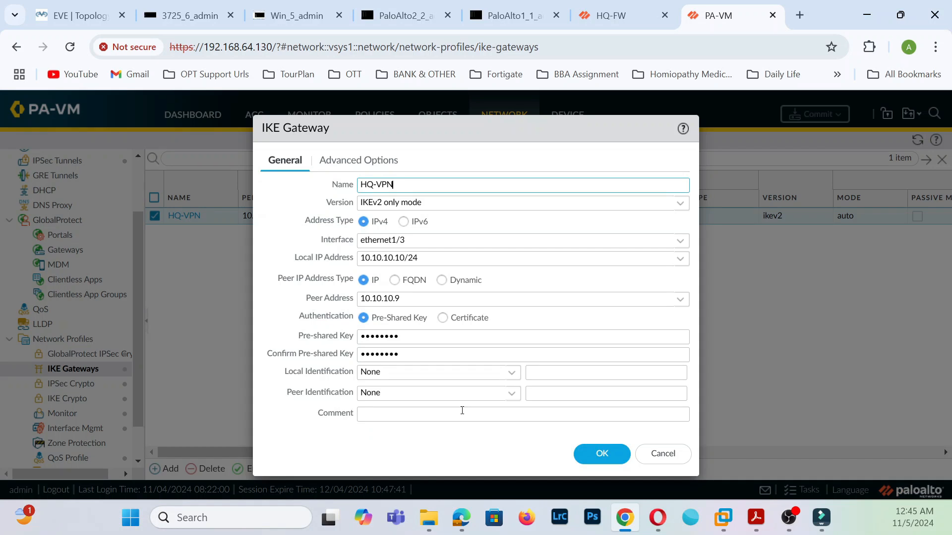
click(394, 167)
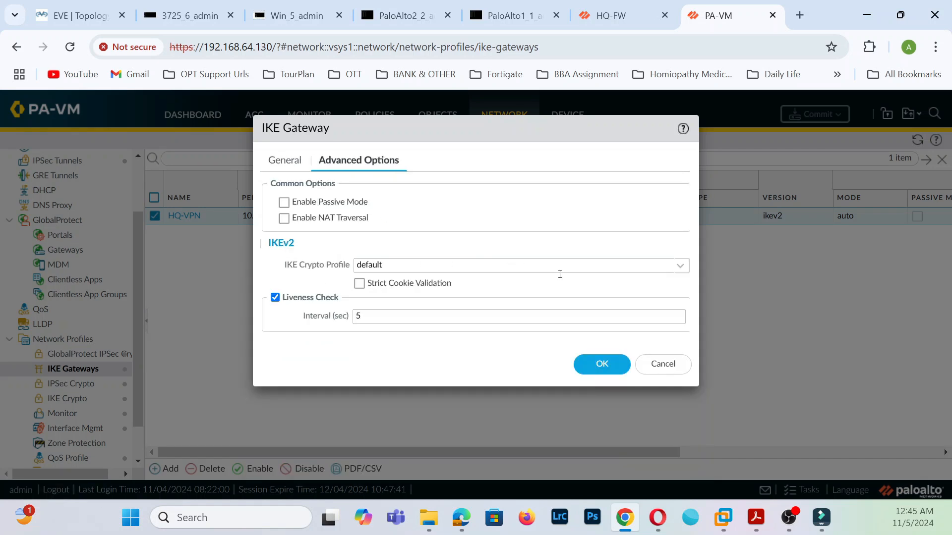
click(679, 371)
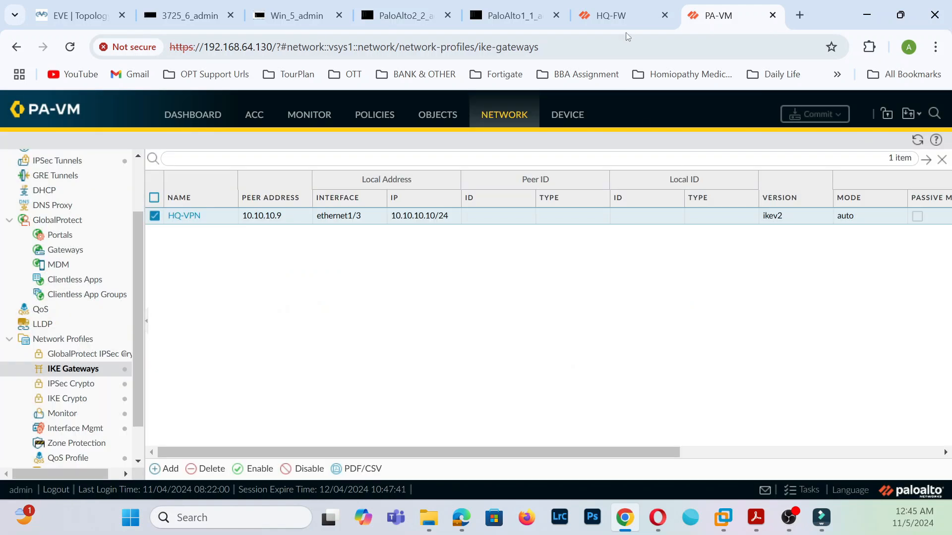
click(627, 18)
- Set the BranchS2SVPN IKE gateway's IKE Crypto Profile to default
click(706, 460)
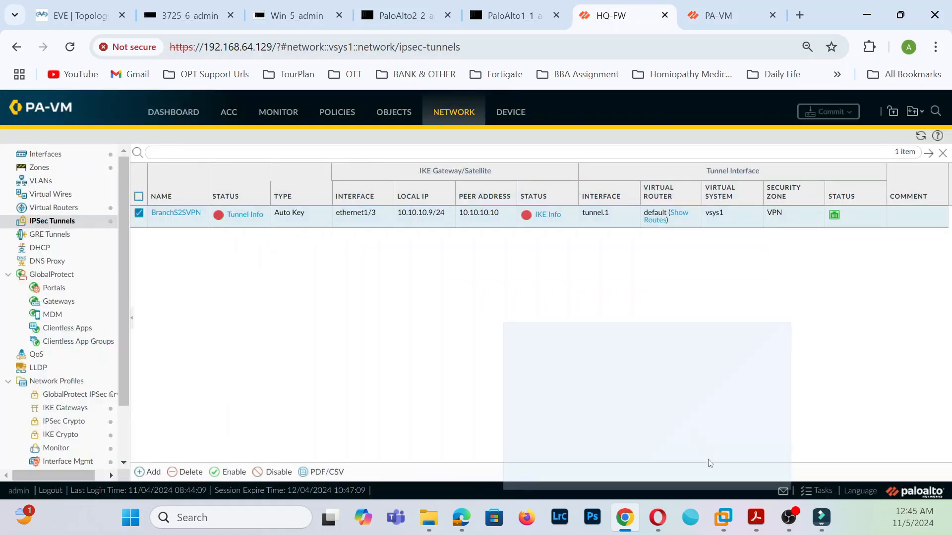
click(79, 422)
click(80, 436)
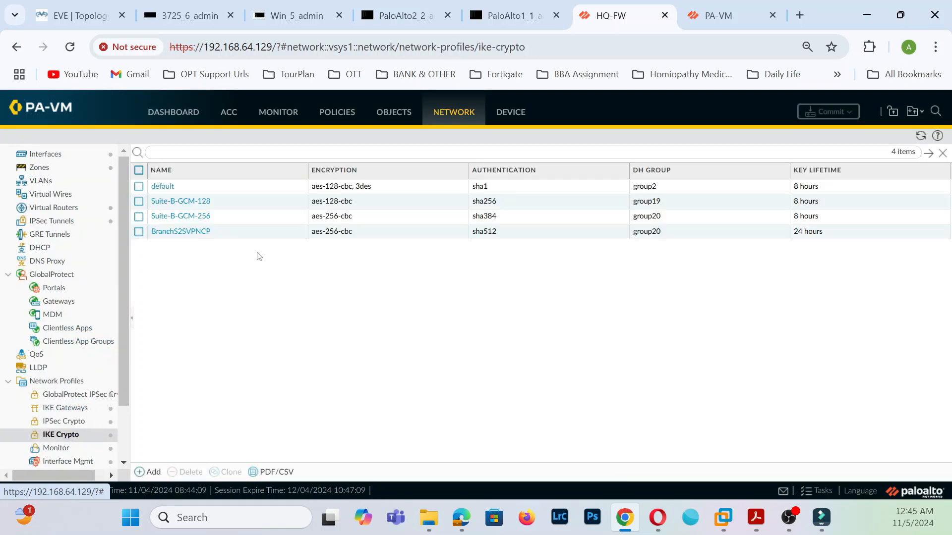
click(75, 408)
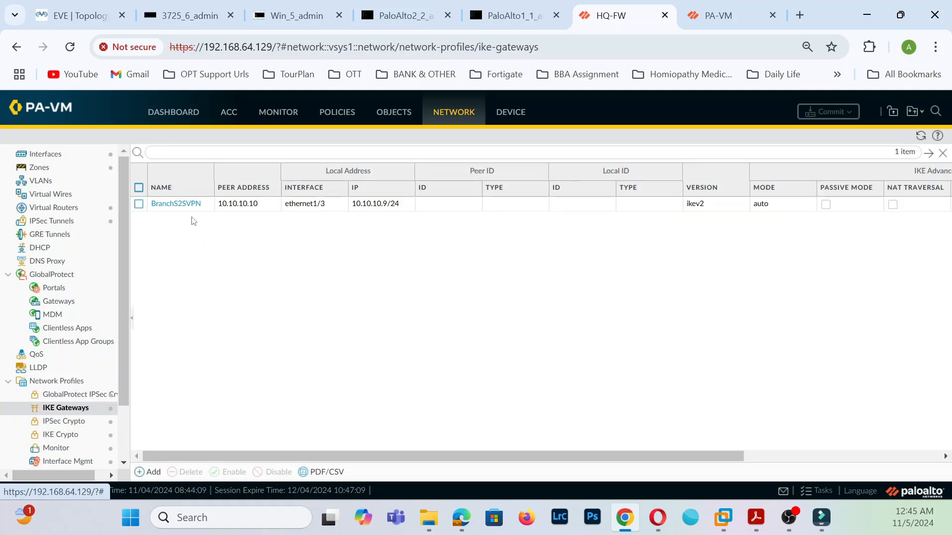
click(191, 204)
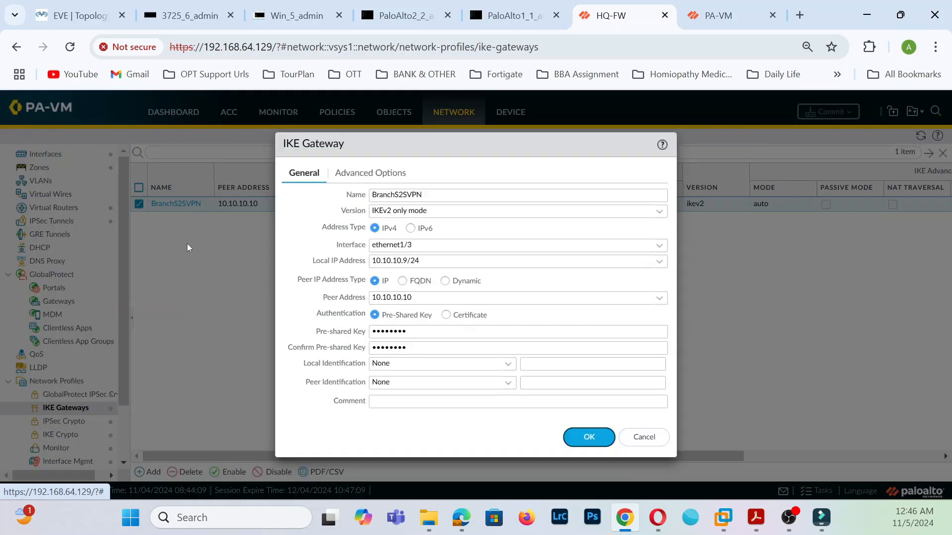
click(386, 174)
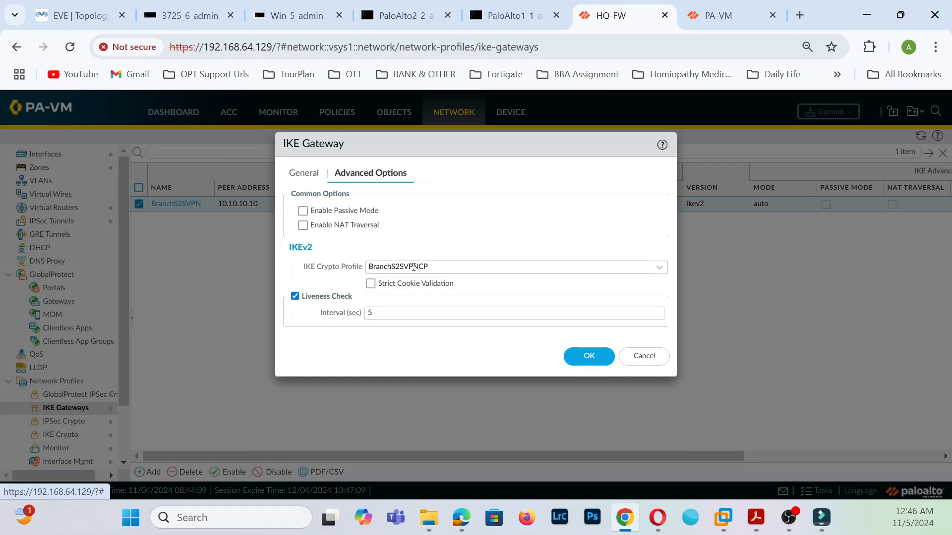
click(659, 270)
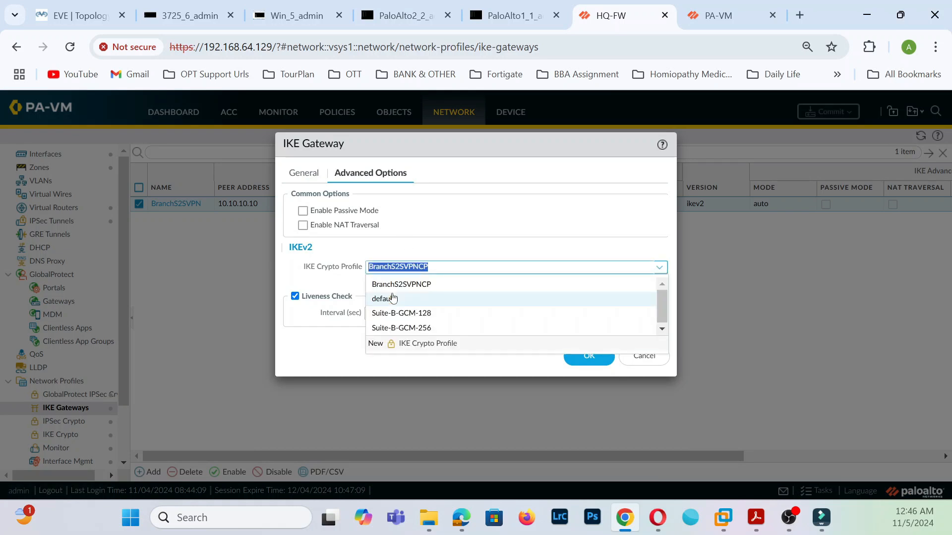
click(393, 298)
click(587, 355)
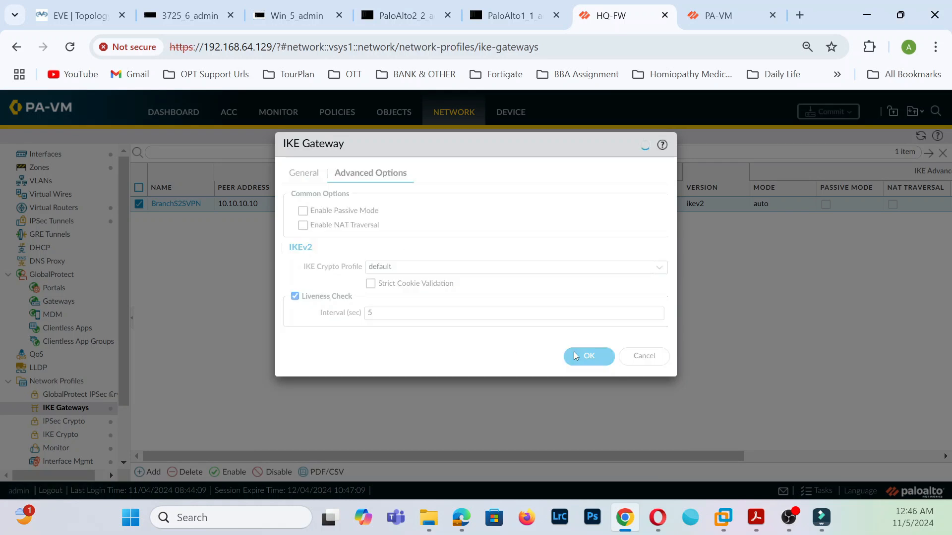
- Commit the change to the HQ firewall and dismiss the finished commit status
click(827, 112)
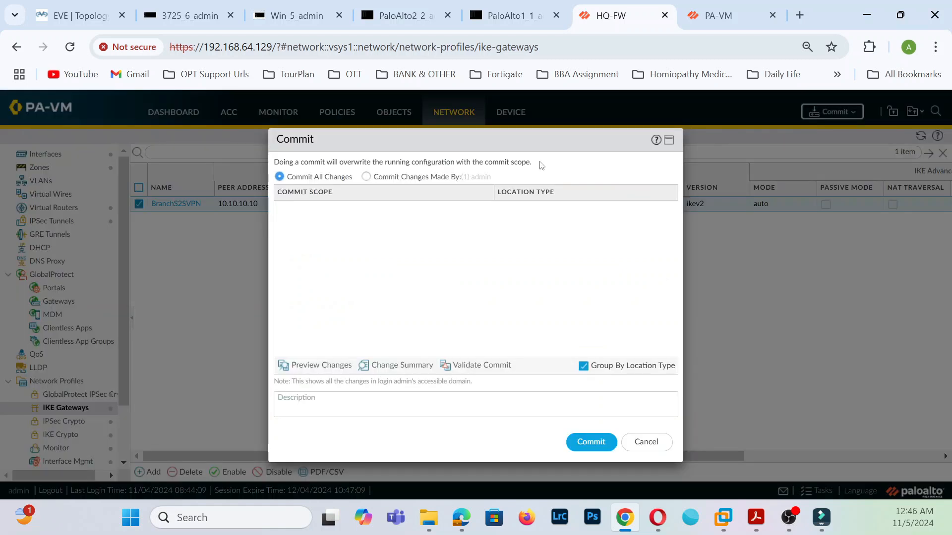
click(586, 440)
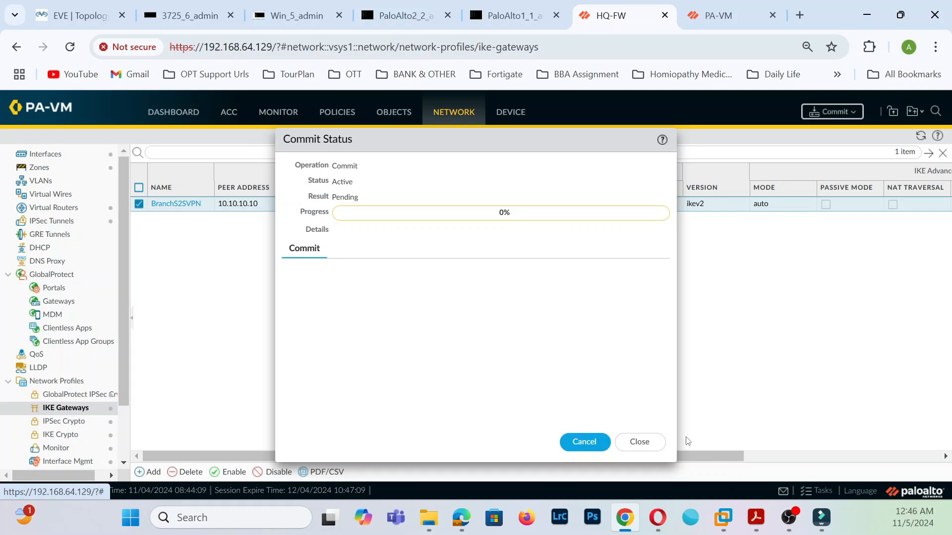
click(729, 14)
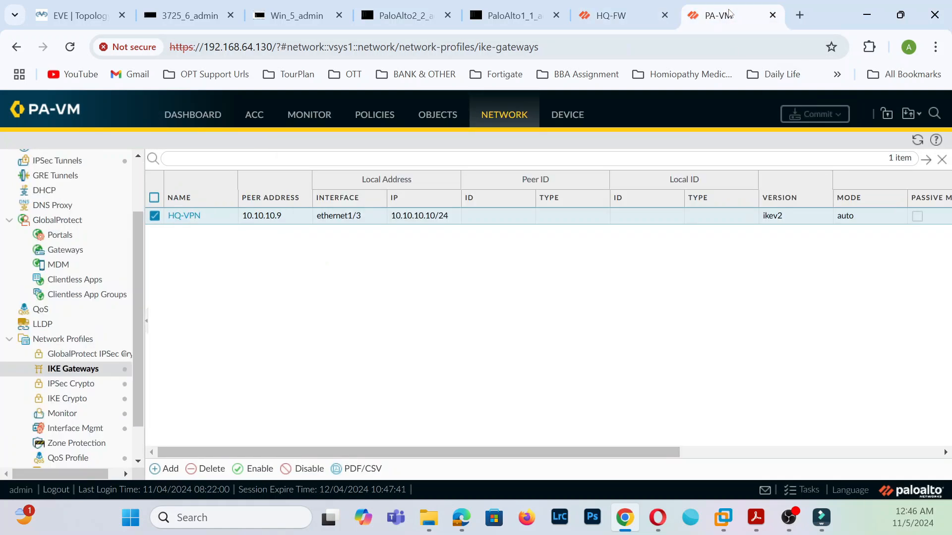
click(598, 19)
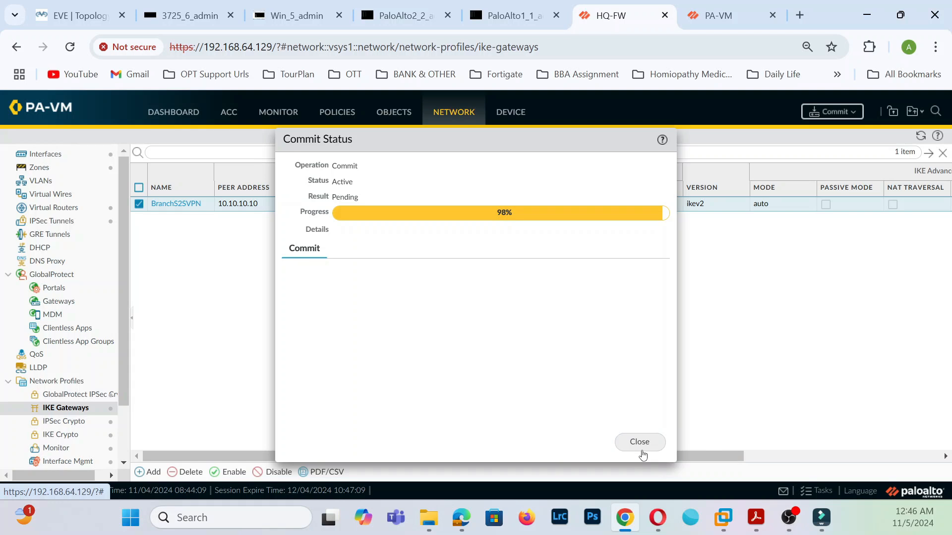
click(646, 440)
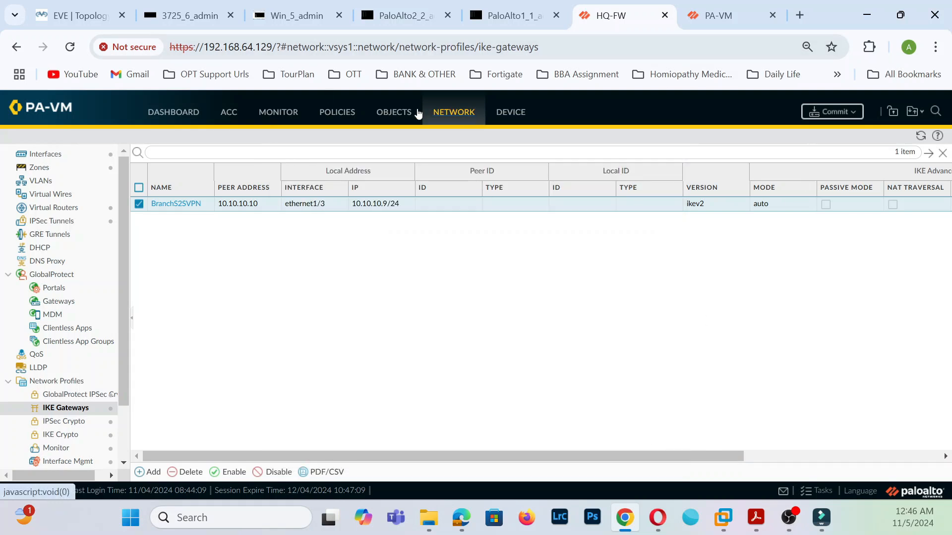
- Refresh the IPSec tunnel status on both the HQ and branch firewalls
click(51, 222)
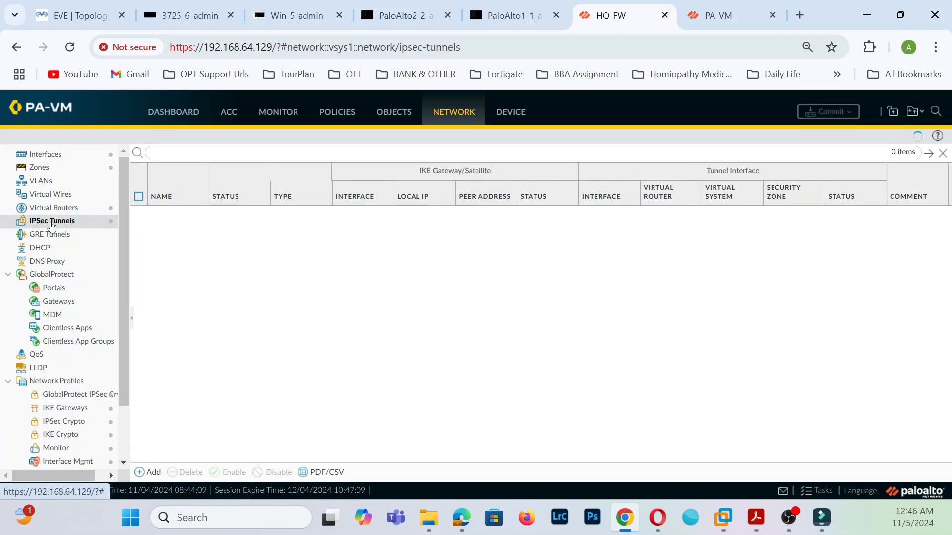
click(921, 136)
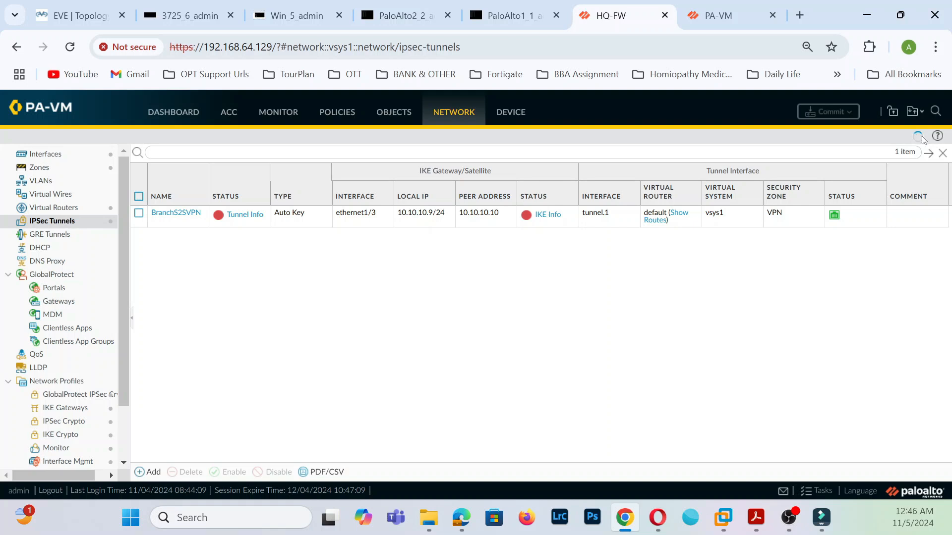
click(728, 18)
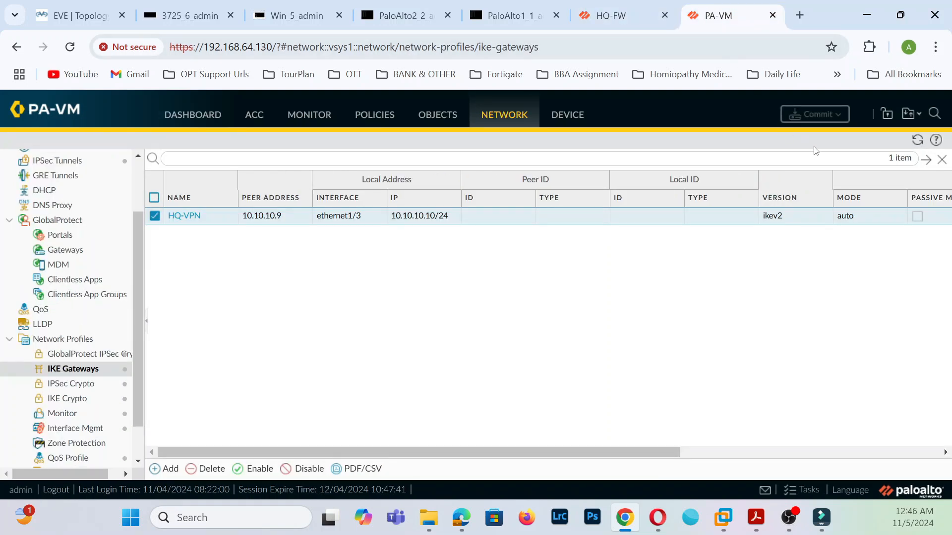
click(913, 143)
scroll(91, 301, up, 2)
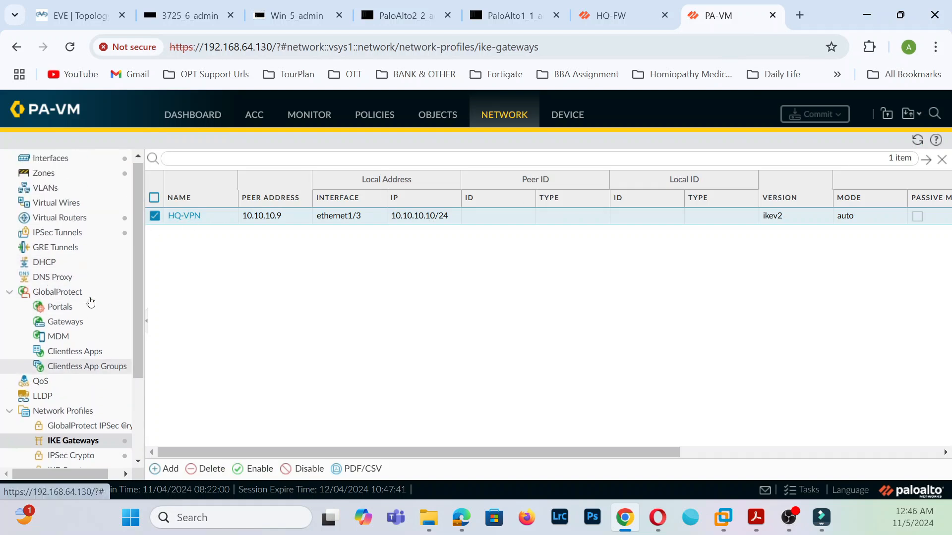
click(75, 219)
click(90, 236)
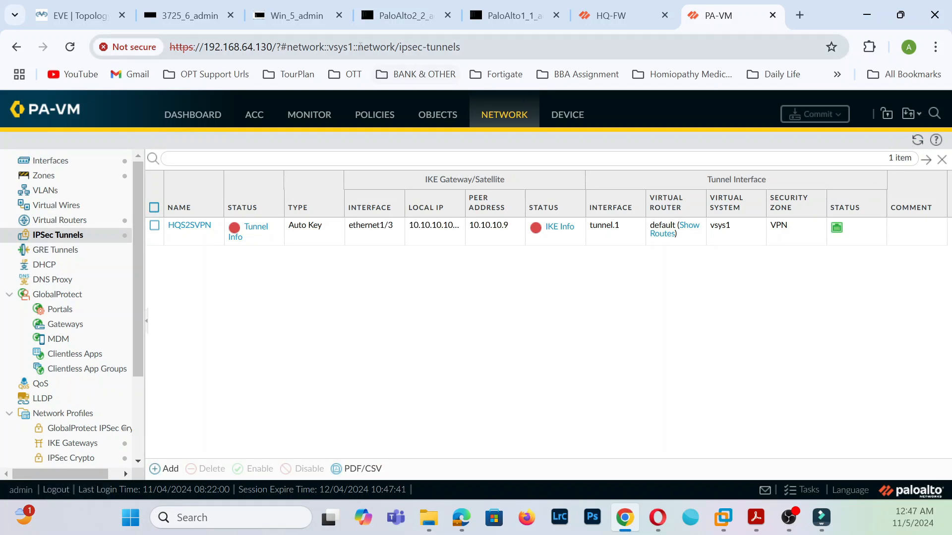
- Reload the branch firewall's System logs for new entries, then return to the Windows PC's ping
click(296, 121)
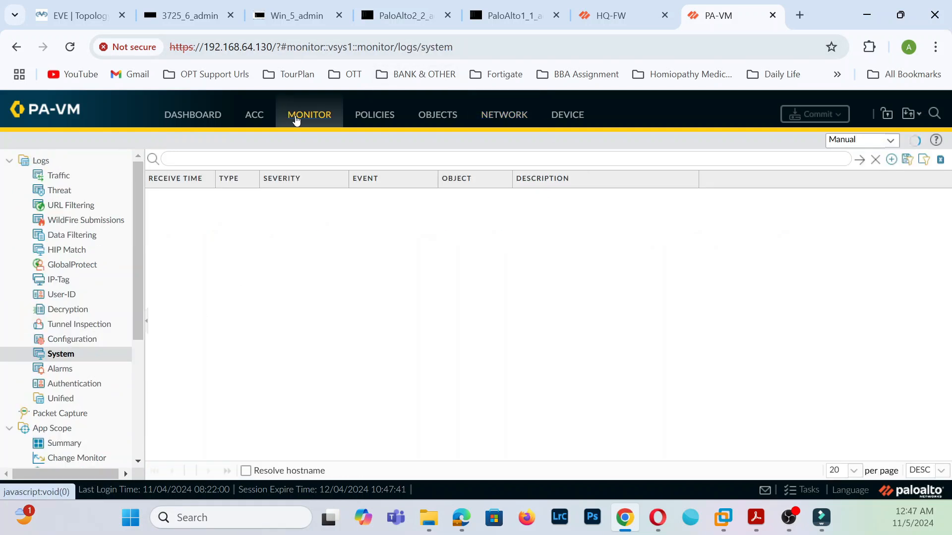
click(60, 355)
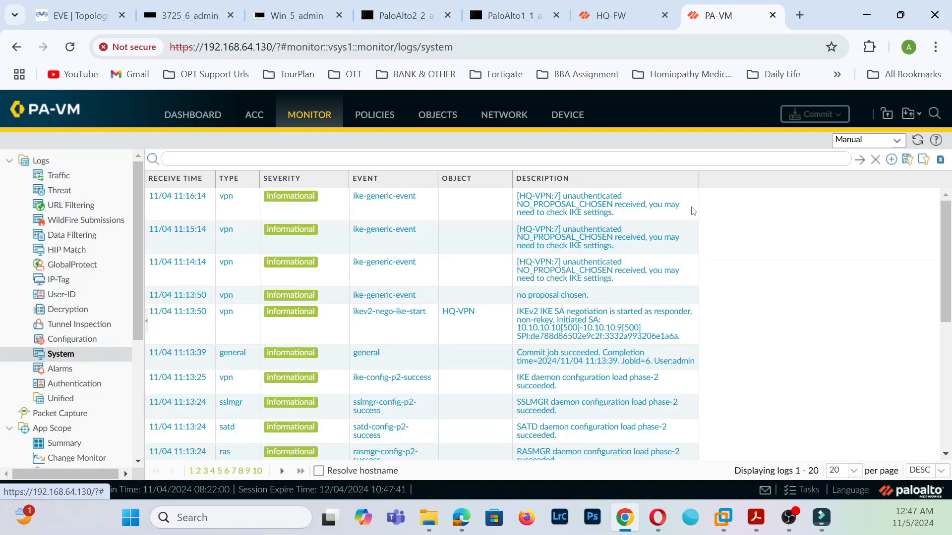
click(917, 142)
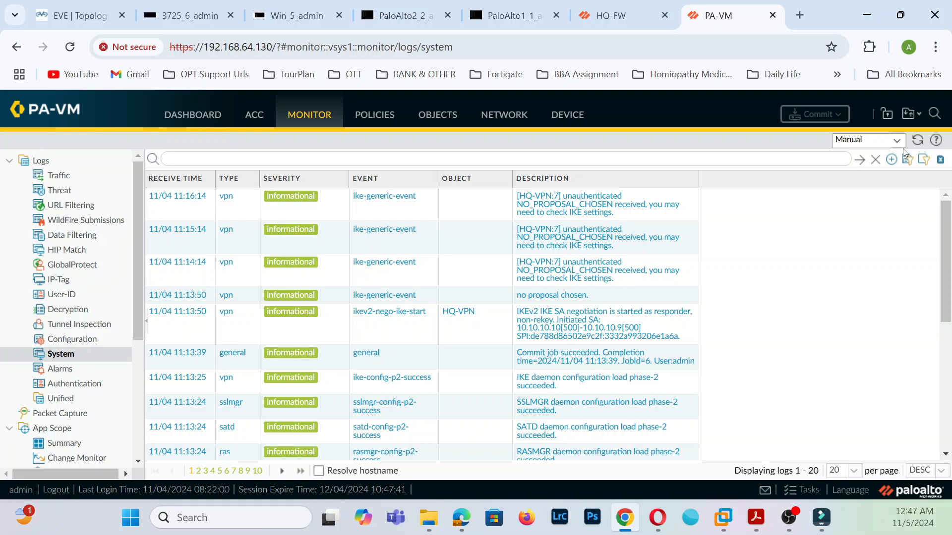
click(495, 18)
click(391, 17)
click(300, 16)
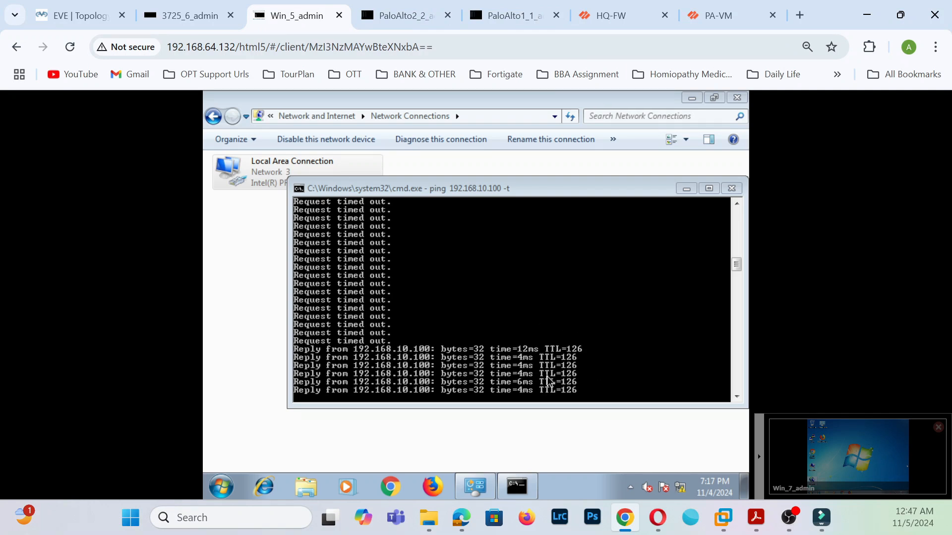
- Refresh the HQ firewall's IPSec tunnel status and review the Windows PC's ping output
click(612, 15)
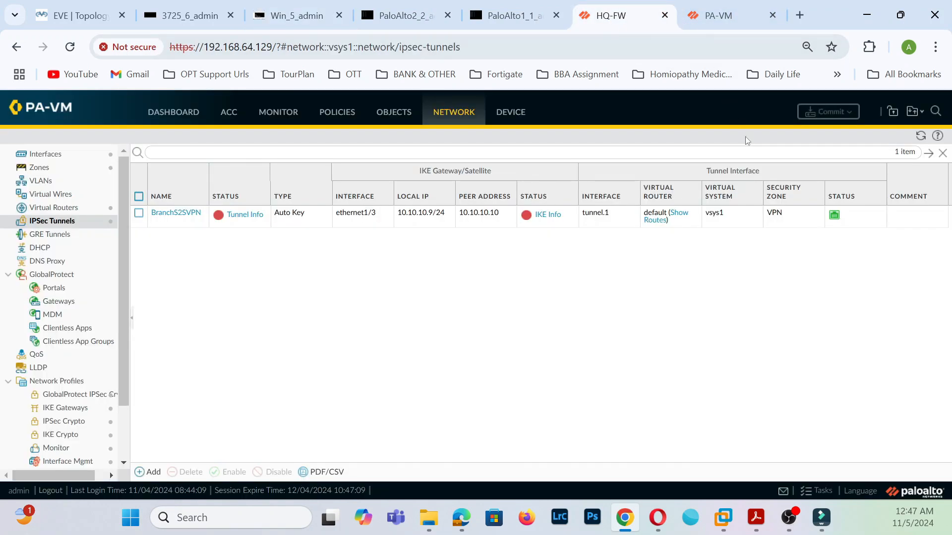
click(922, 136)
click(353, 11)
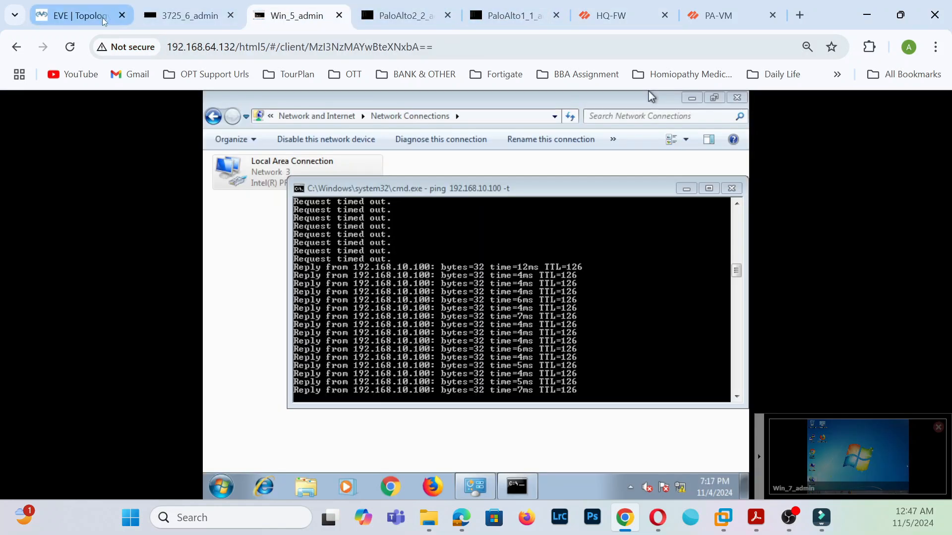
click(79, 16)
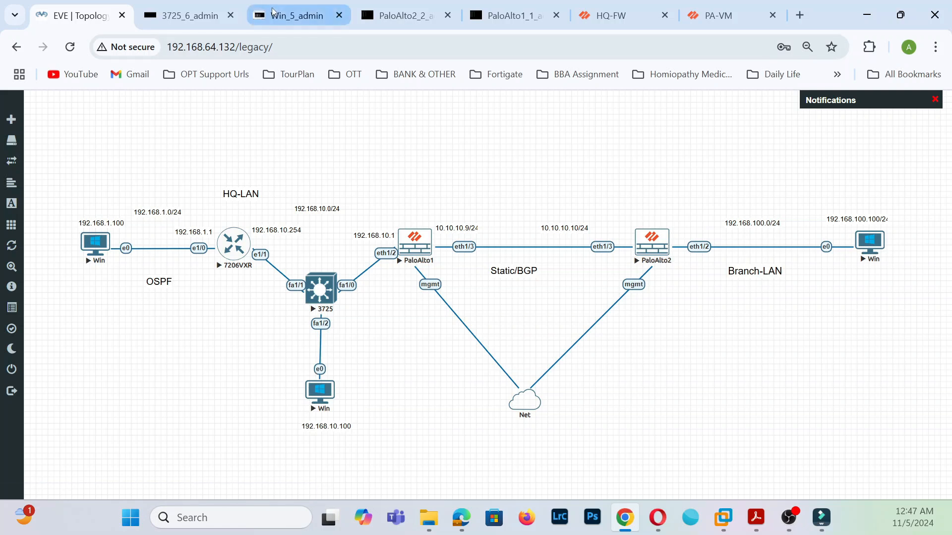
click(298, 16)
- On Win 7, open cmd, run ipconfig, then run 'ping 192.168.100.100 -t'
click(859, 456)
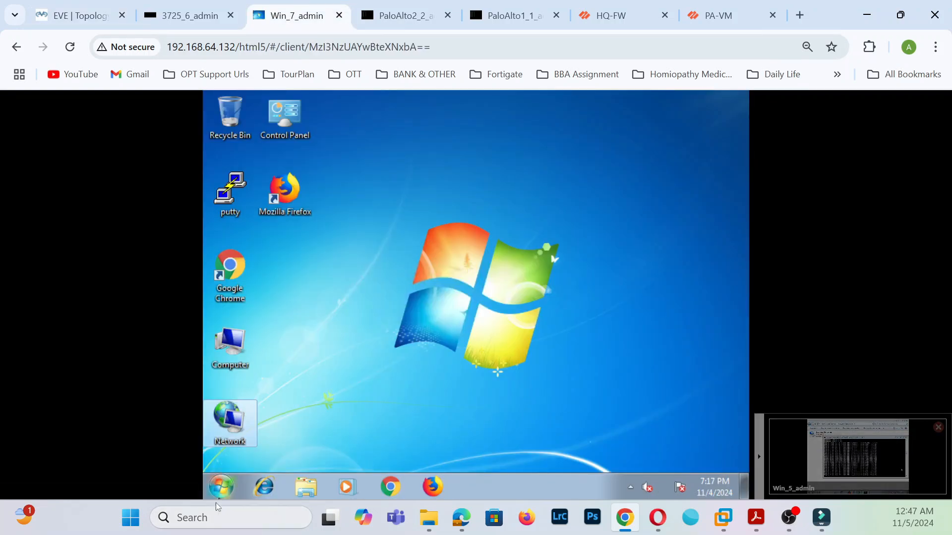
click(220, 492)
click(264, 451)
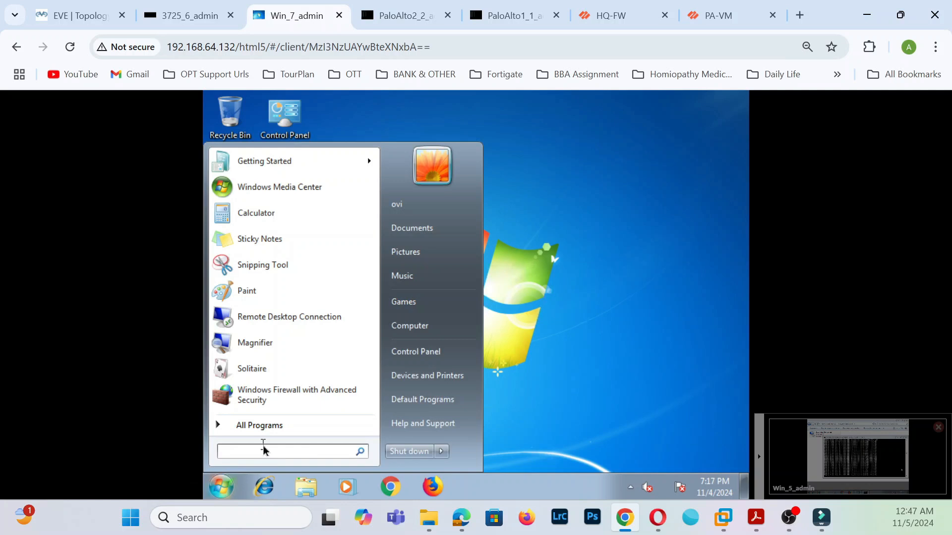
text(cmd)
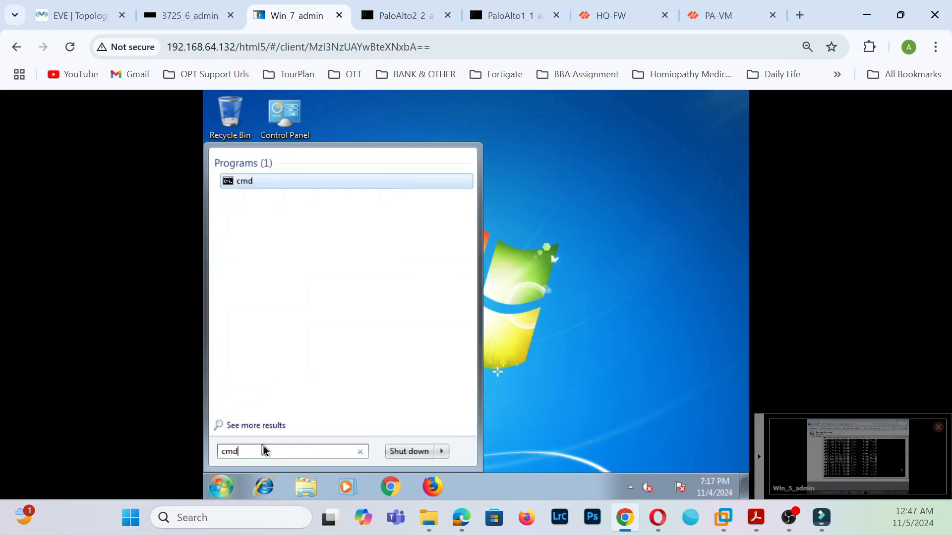
key(Return)
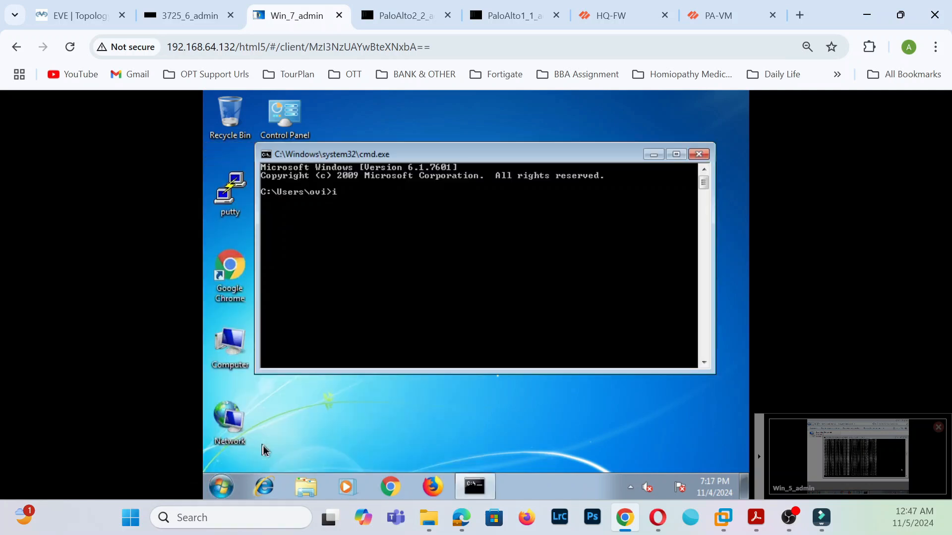
text(ipconfig)
key(Return)
text(ping 192.168.100.100)
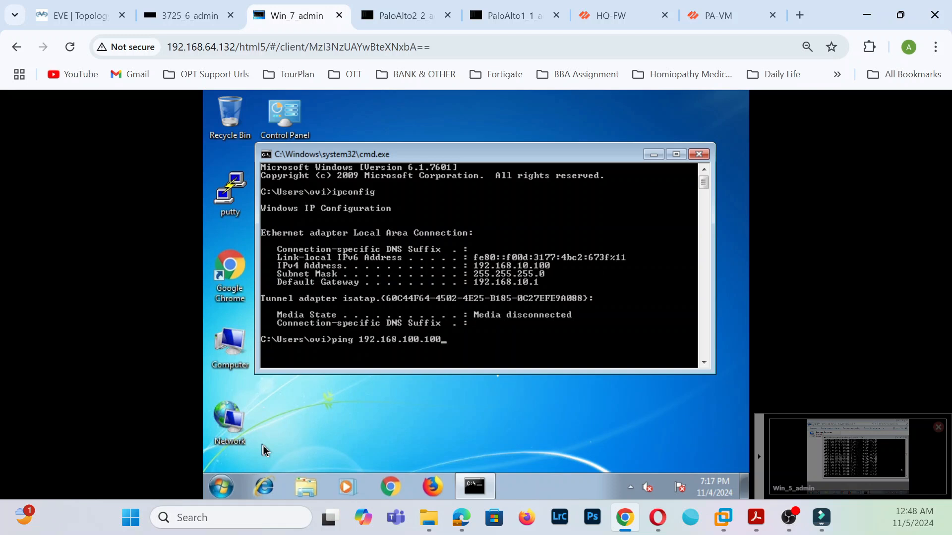
text( -t)
key(Return)
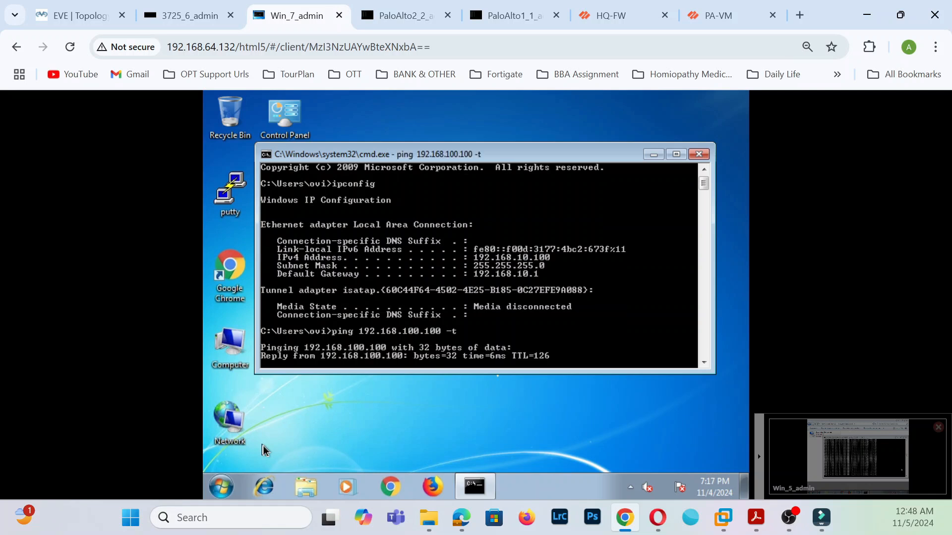